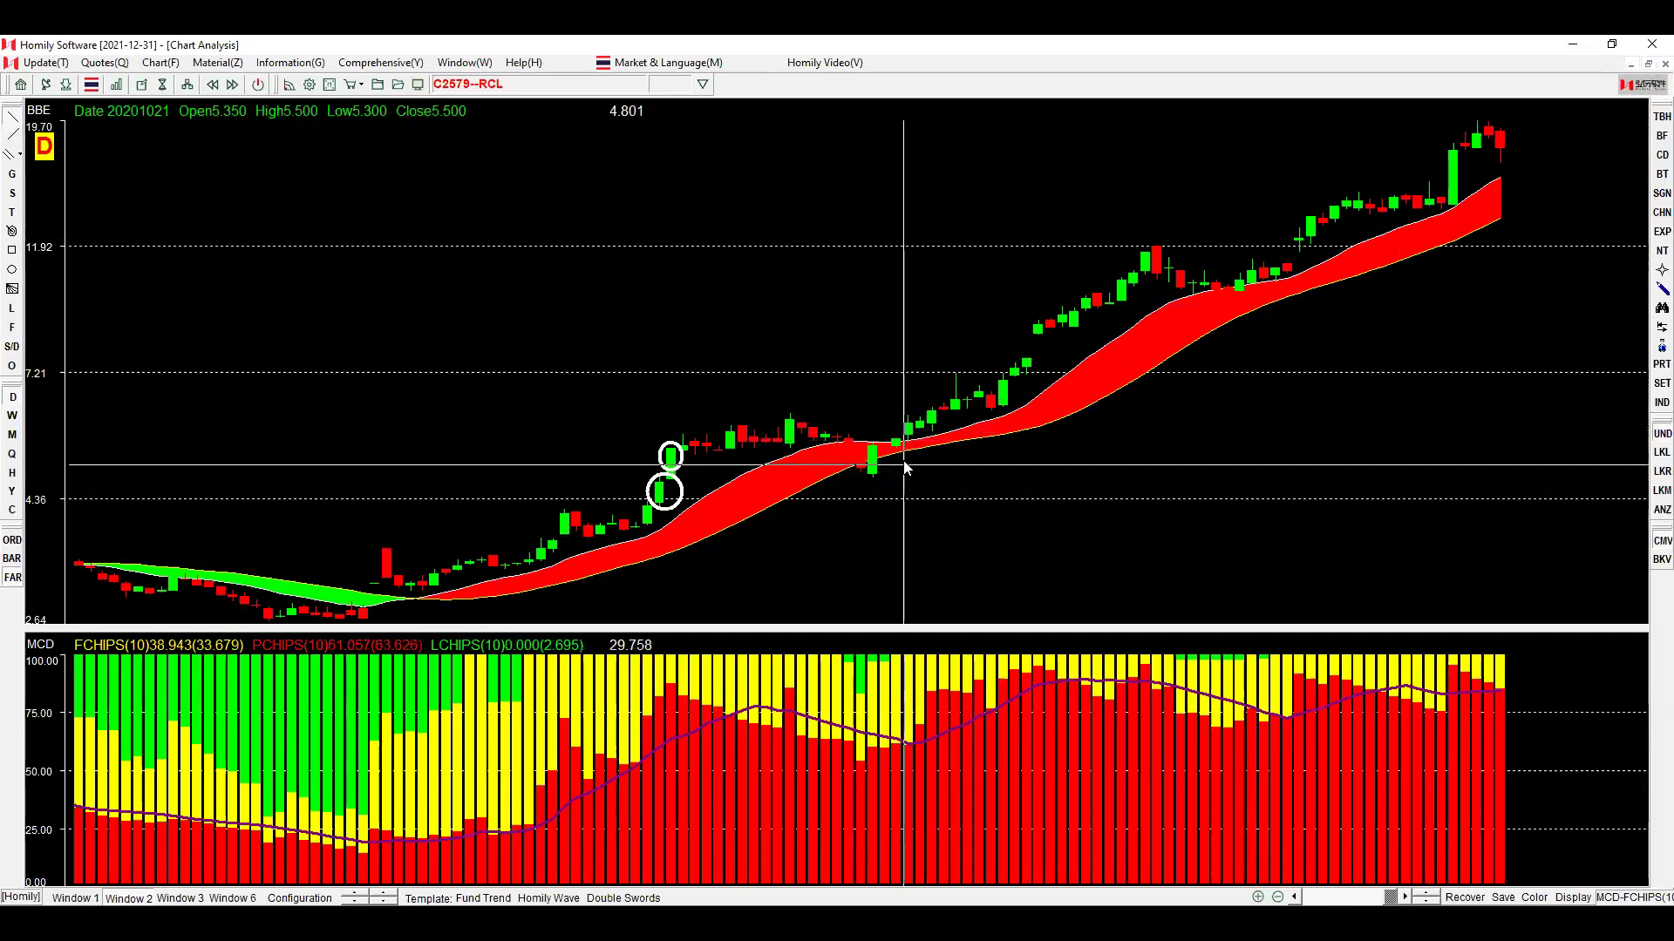
Draw lines along the successive rises between the circled breakout candles and the late-November peak, and clear all drawings.
drag(660, 500, 695, 423)
mouse_move(920, 453)
mouse_down()
mouse_move(883, 420)
mouse_move(1016, 391)
mouse_move(1051, 366)
mouse_move(1046, 337)
mouse_move(1062, 356)
mouse_up()
drag(1110, 304, 1182, 259)
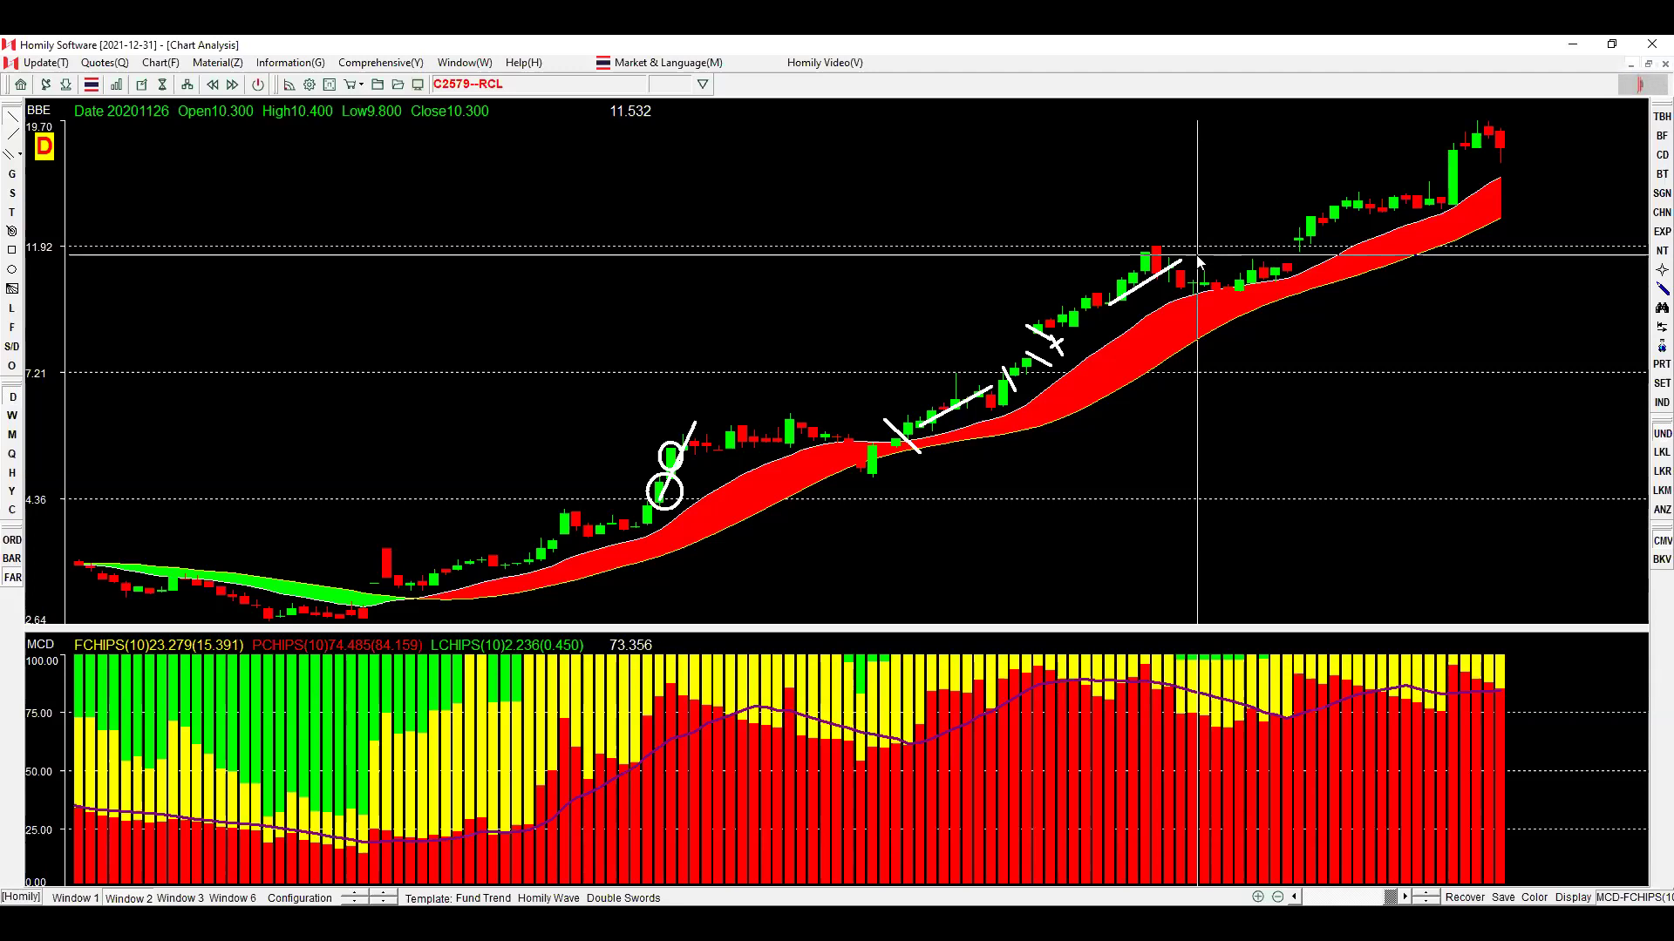
drag(469, 162, 592, 166)
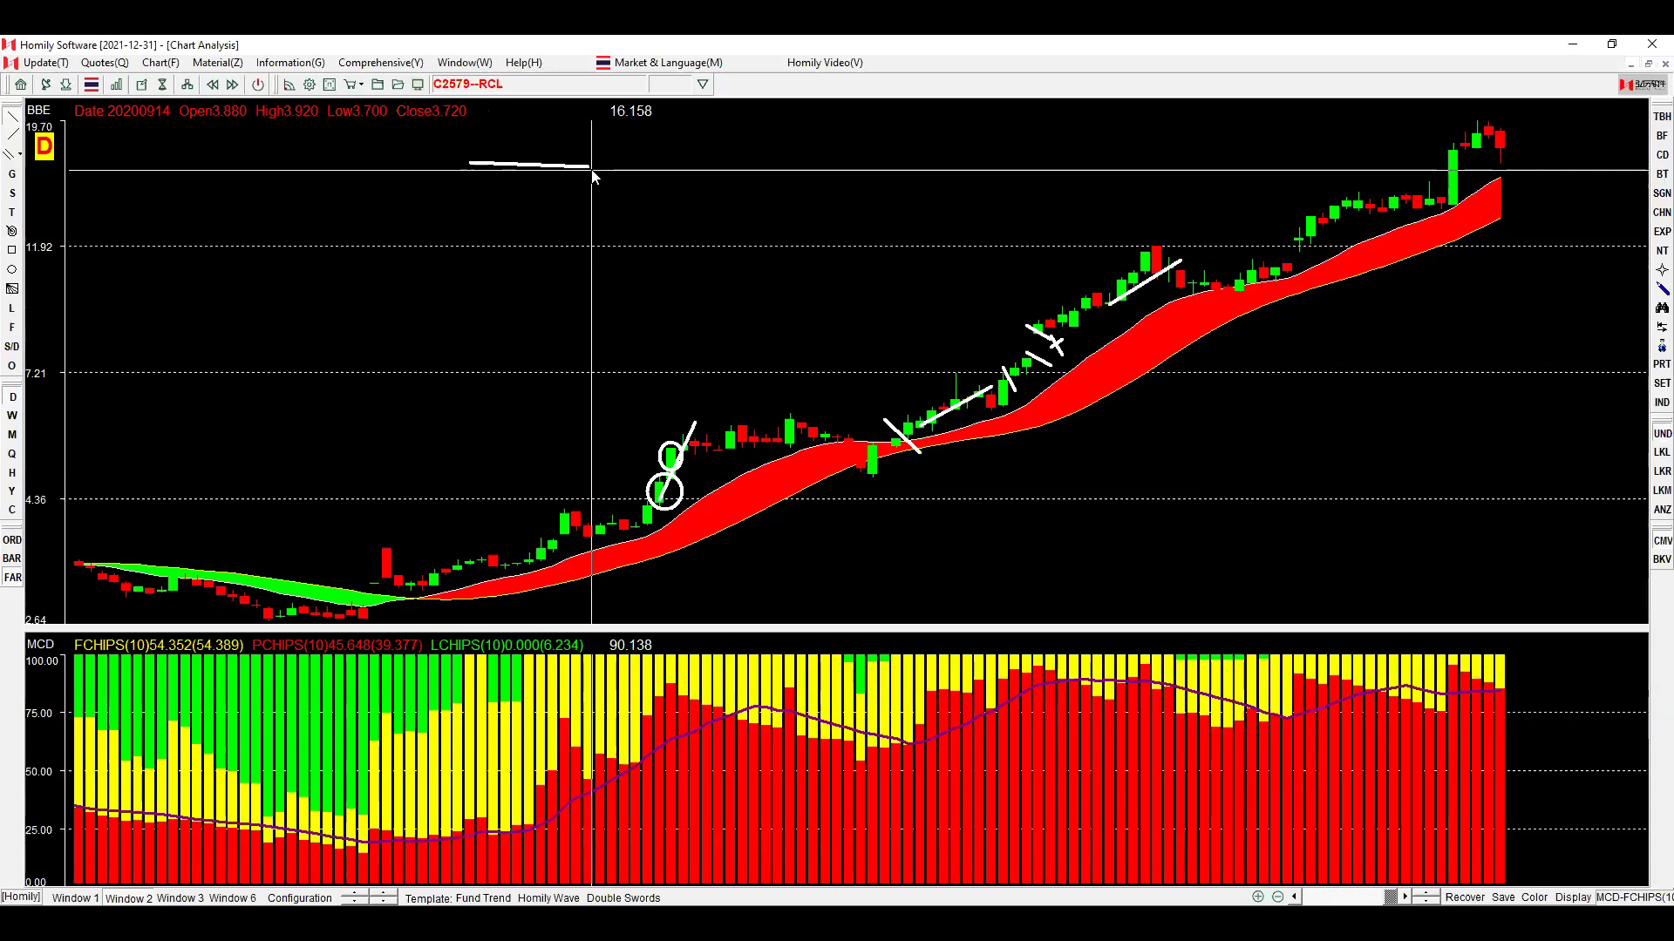
right_click(1207, 330)
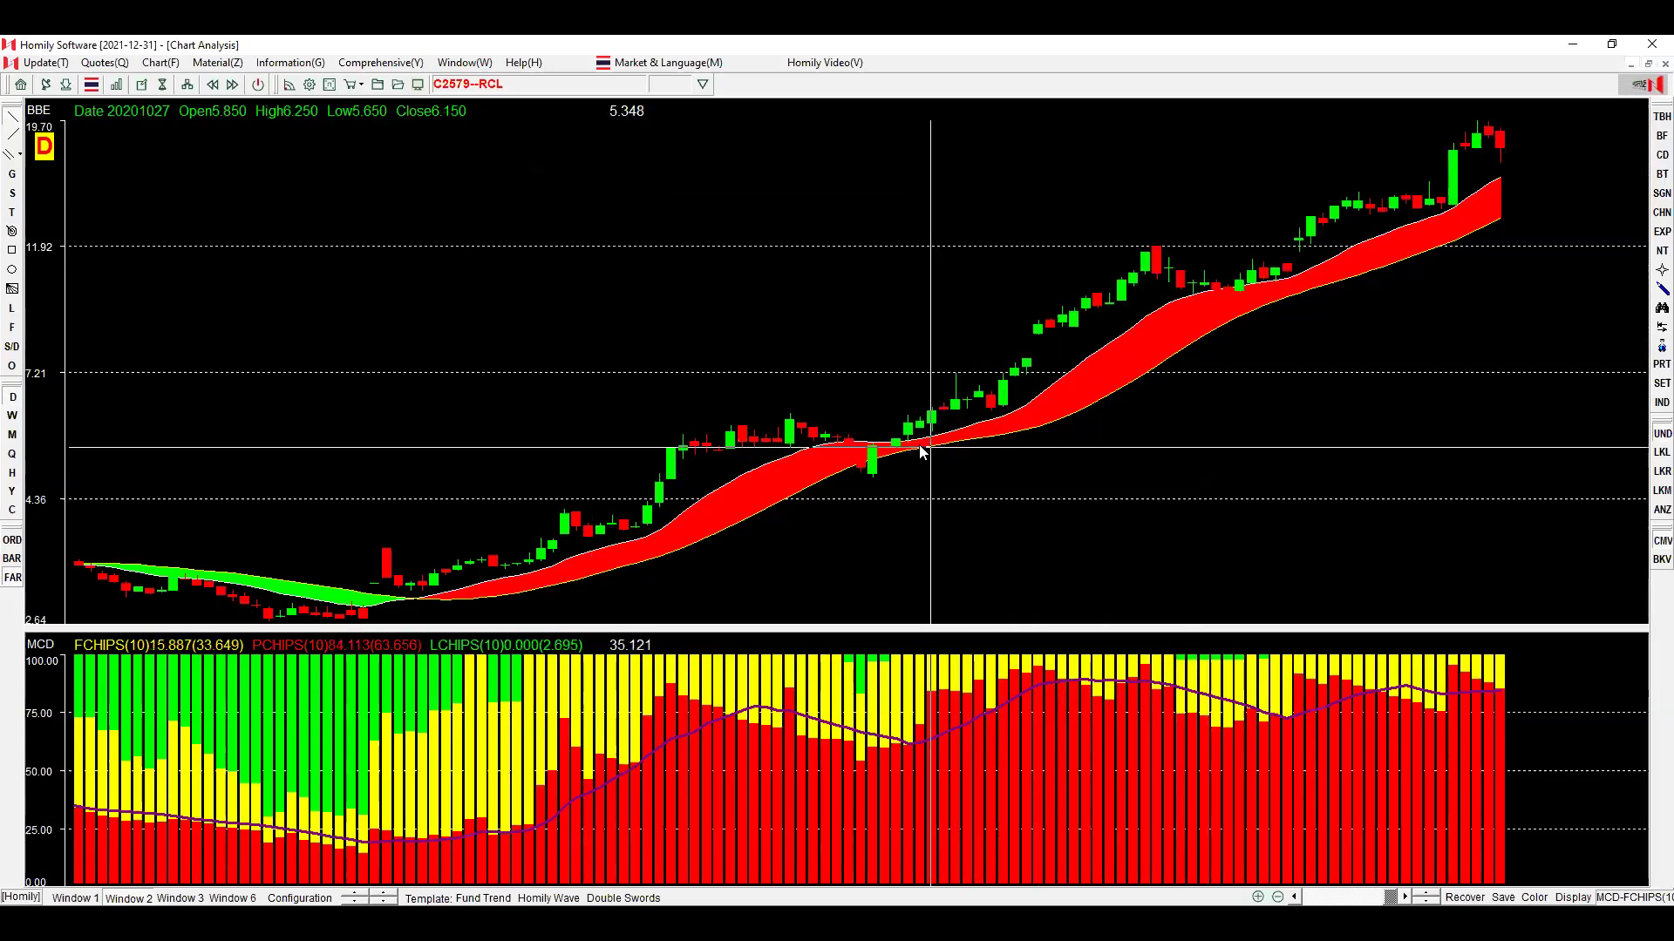
Show the DE indicator in a three-pane layout and mark its late-October upturn and the matching candles at the band with short strokes.
drag(896, 412, 921, 455)
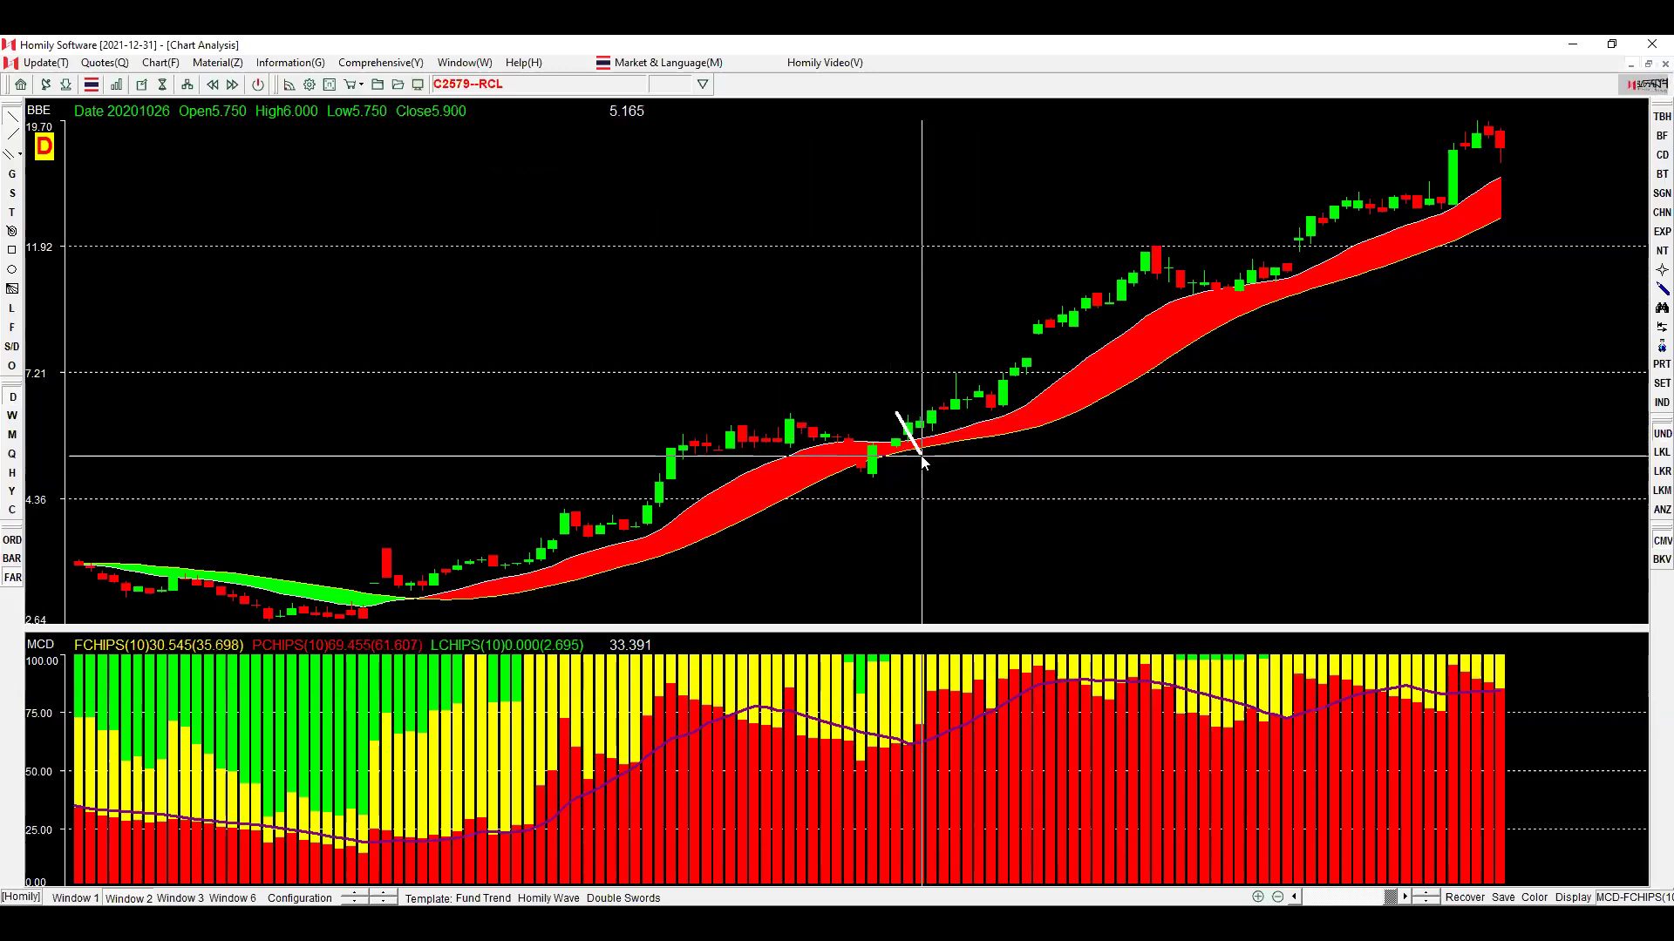
click(181, 898)
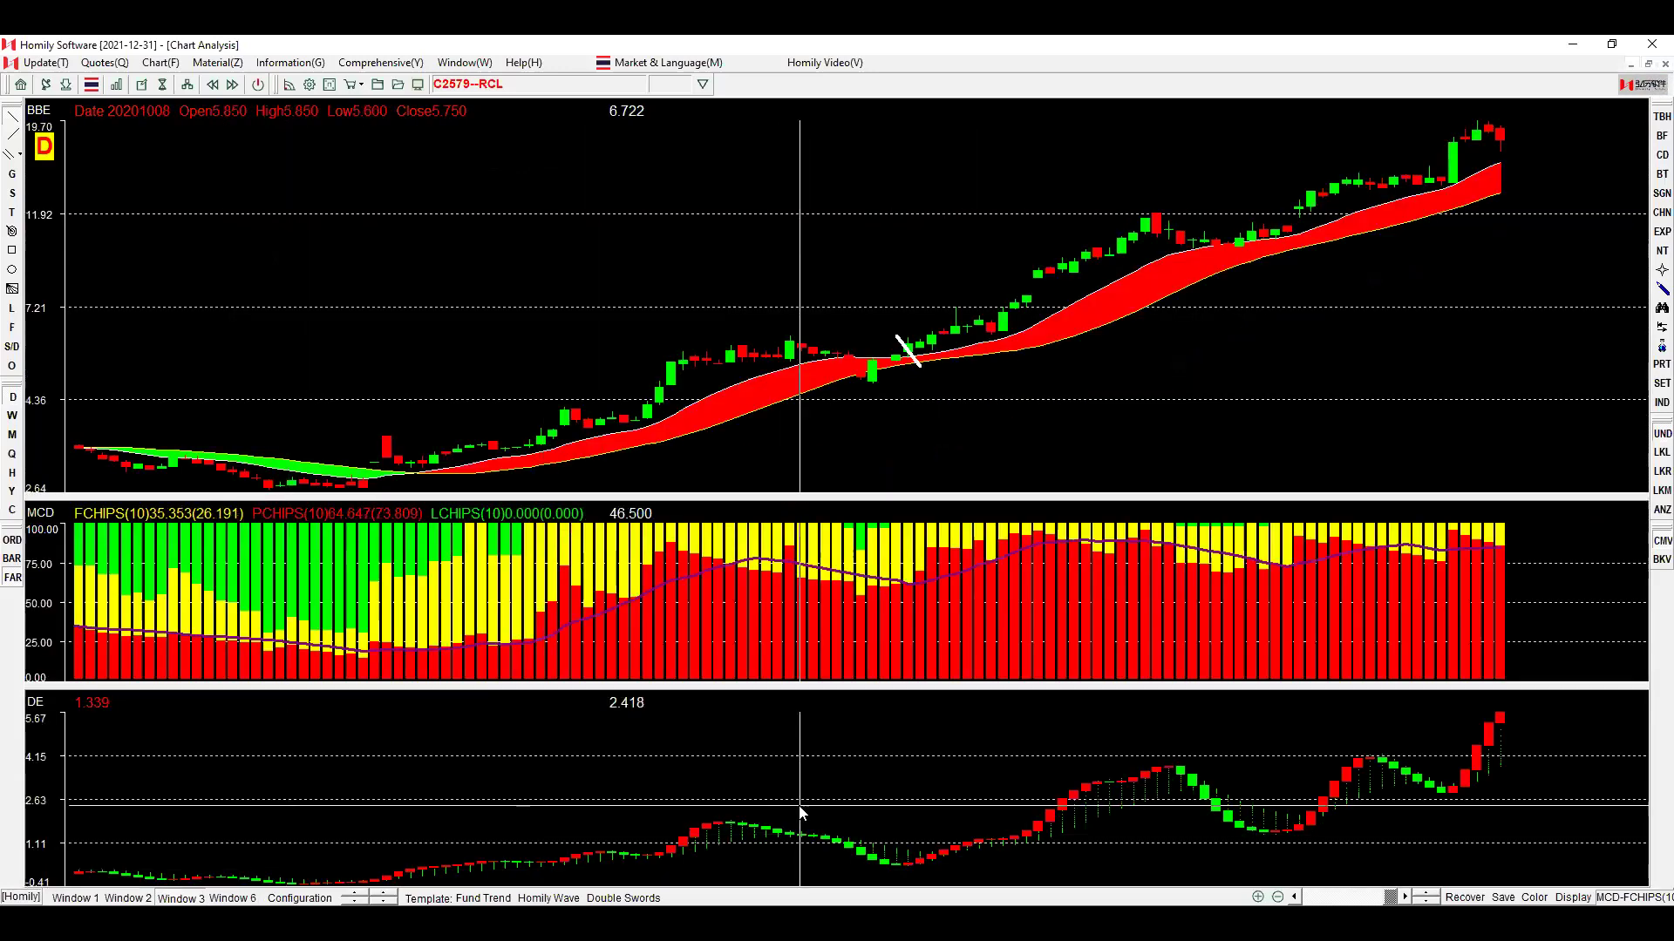
mouse_move(897, 876)
mouse_down()
mouse_move(944, 865)
mouse_move(919, 884)
mouse_up()
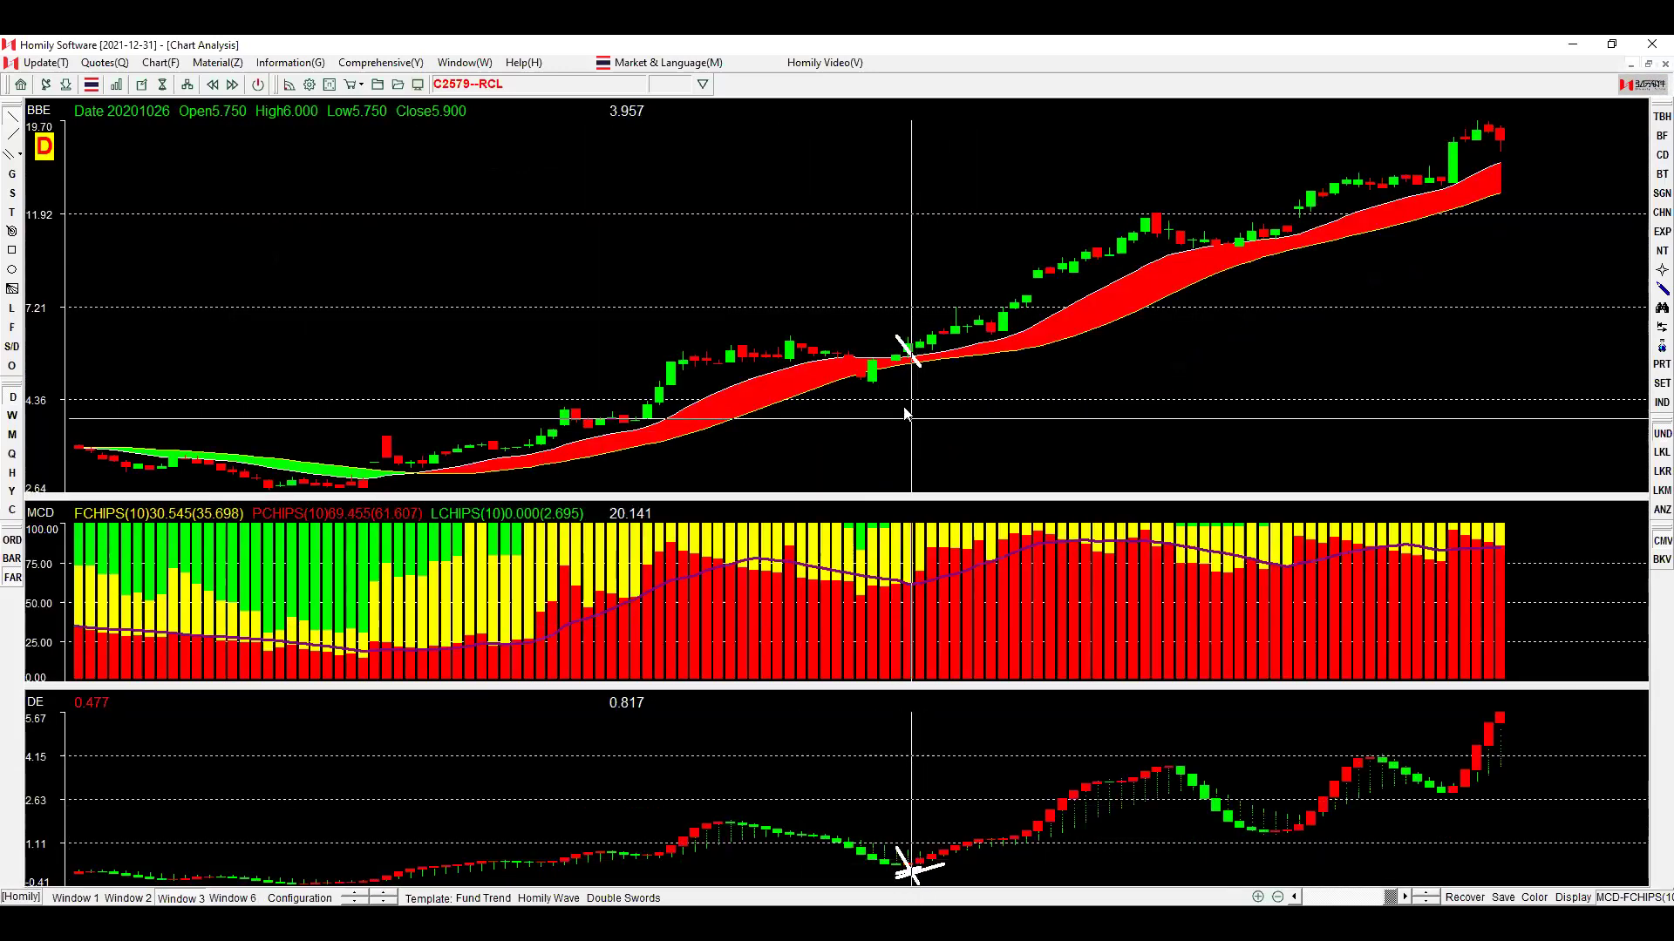
drag(909, 332, 873, 373)
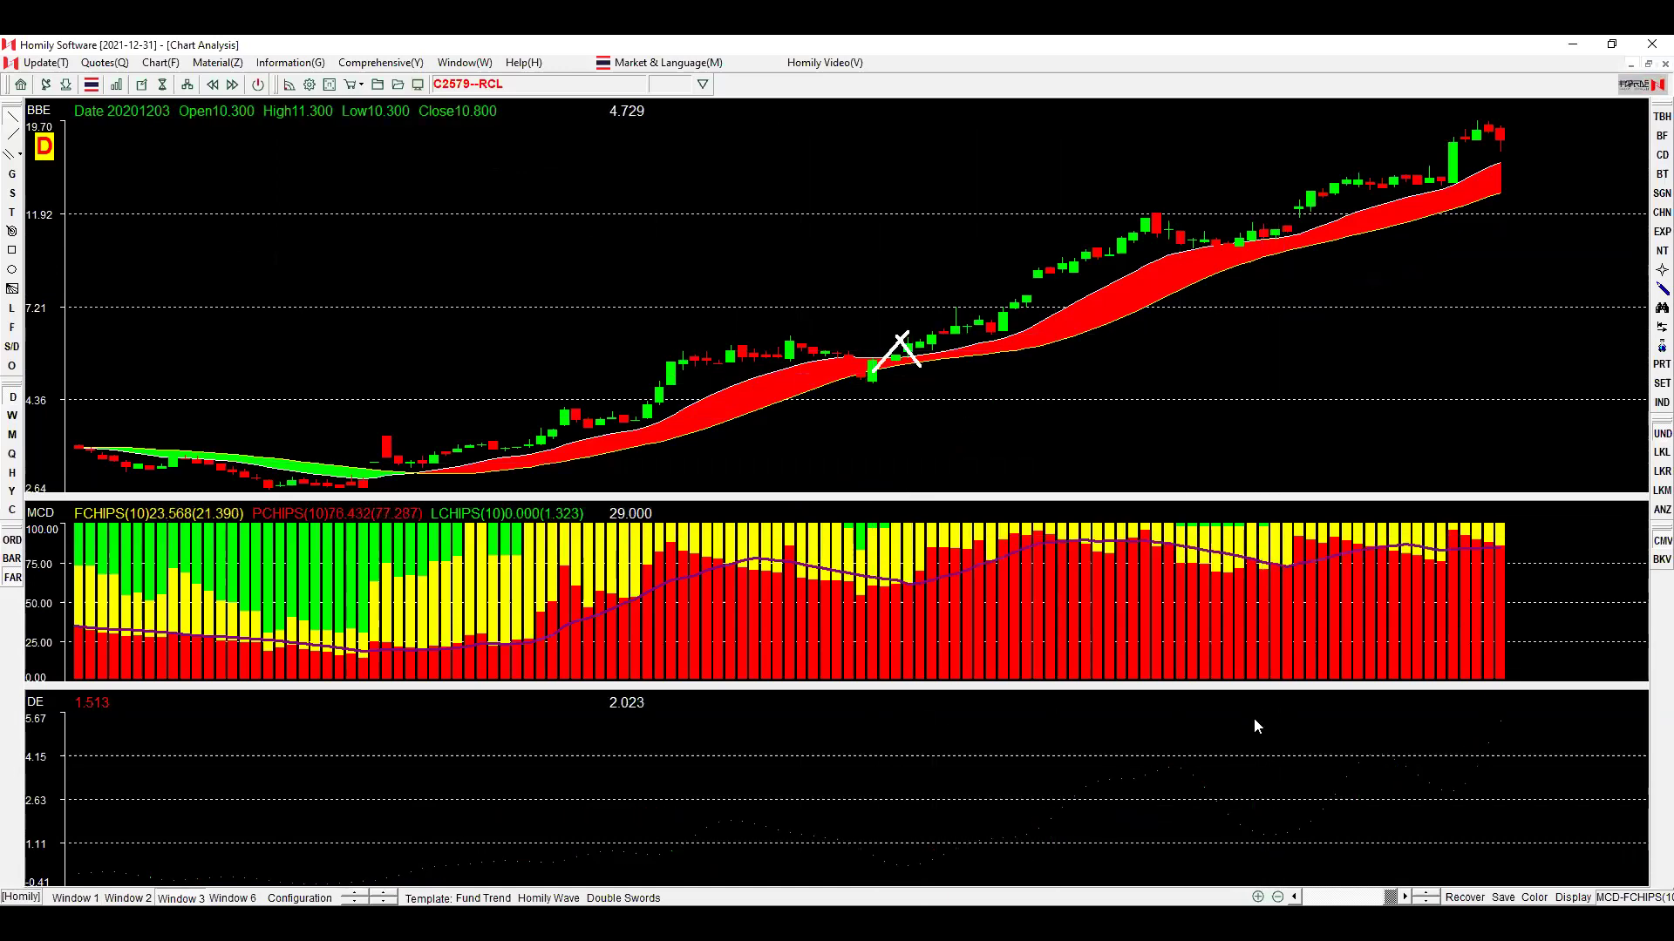
Mark the last two DE upturns and their matching candles, and draw a line along the late-October to early-November rise.
mouse_move(1264, 226)
mouse_down()
mouse_move(1288, 253)
mouse_move(1193, 271)
mouse_up()
mouse_move(1441, 778)
mouse_down()
mouse_move(1466, 817)
mouse_move(1453, 803)
mouse_up()
drag(1441, 161, 1453, 199)
drag(1453, 179, 1417, 195)
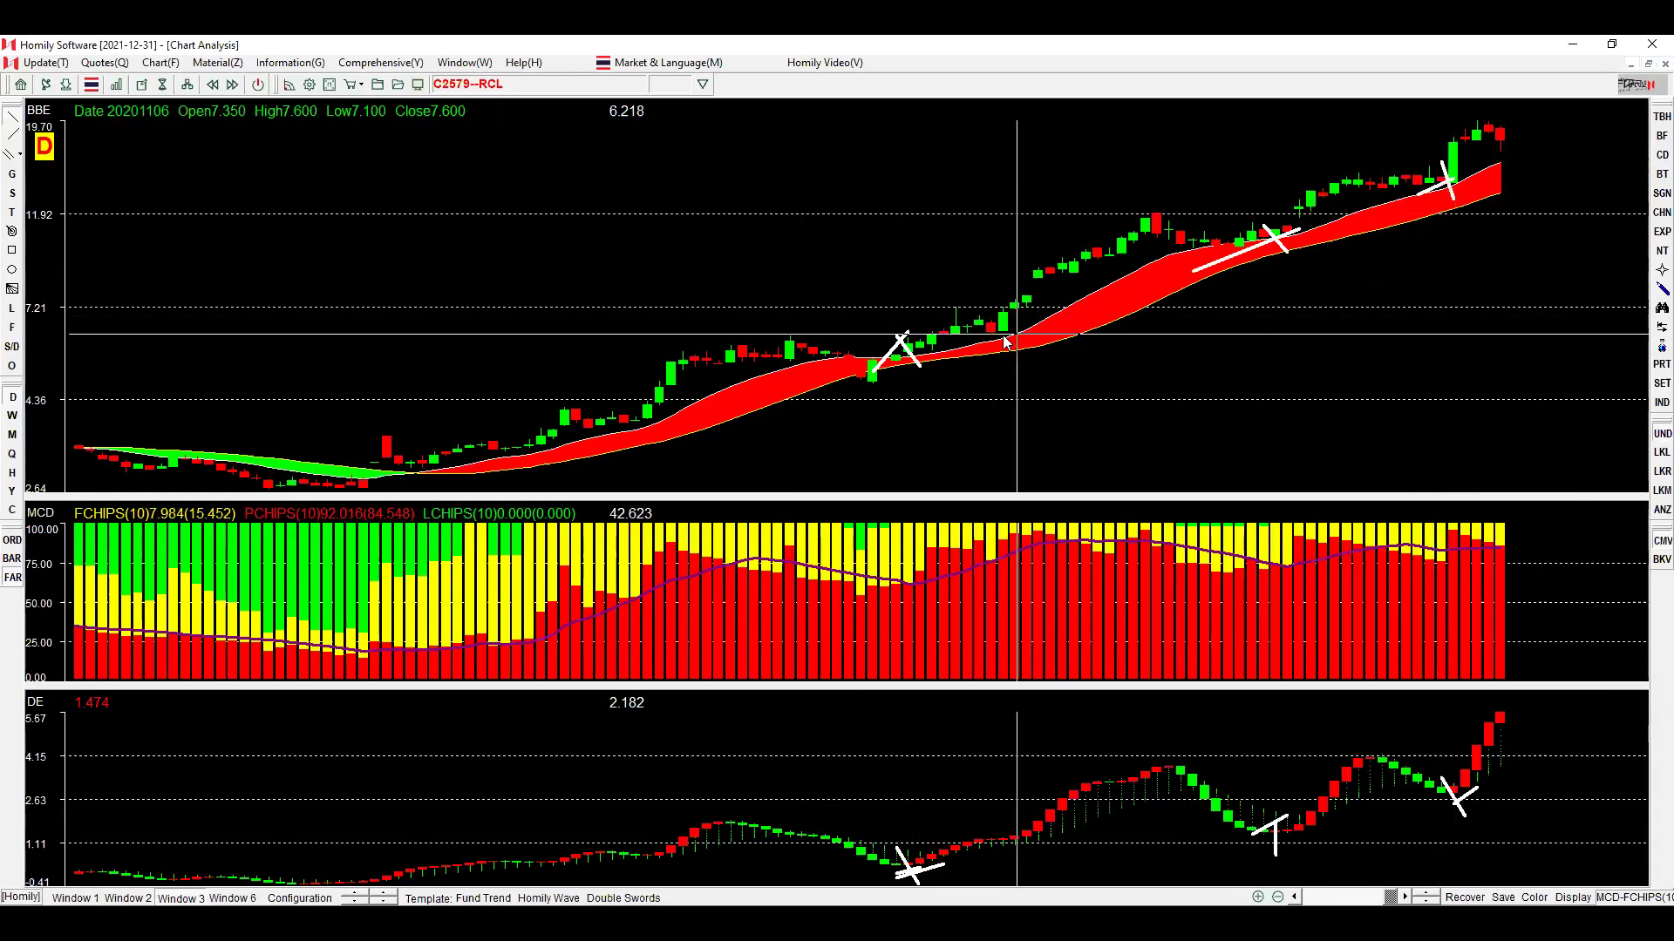
drag(931, 334, 1015, 281)
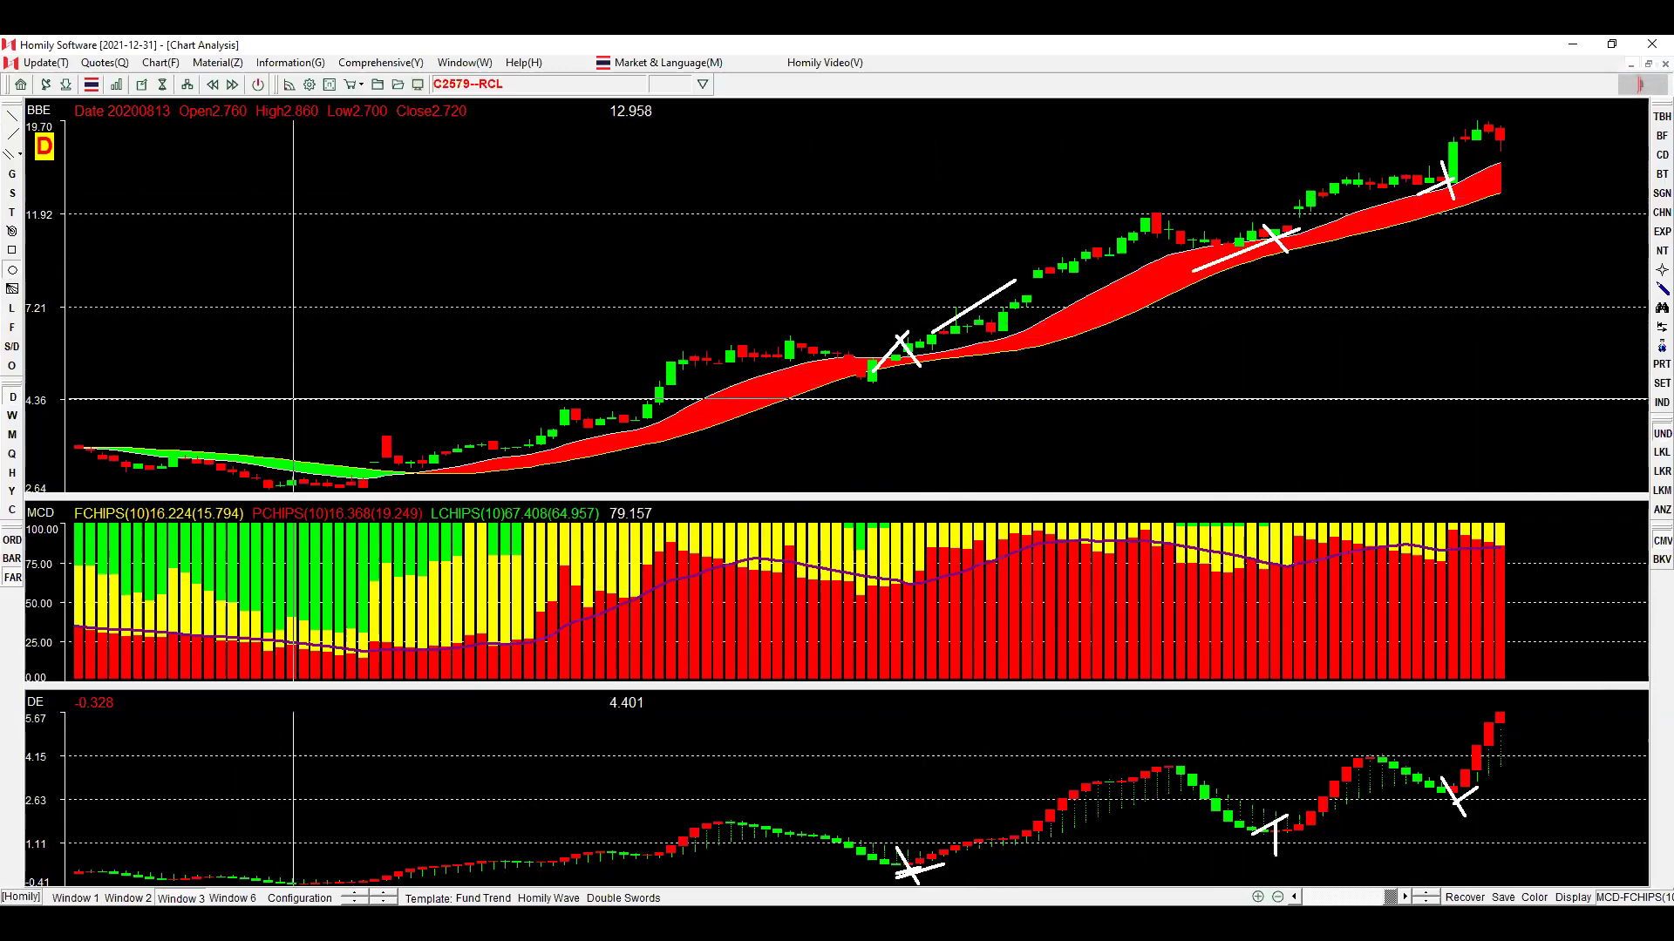
Circle the band's green-to-red crossover and measure the interval statistics from 8/24/2020 to 1/8/2021.
drag(389, 446, 444, 493)
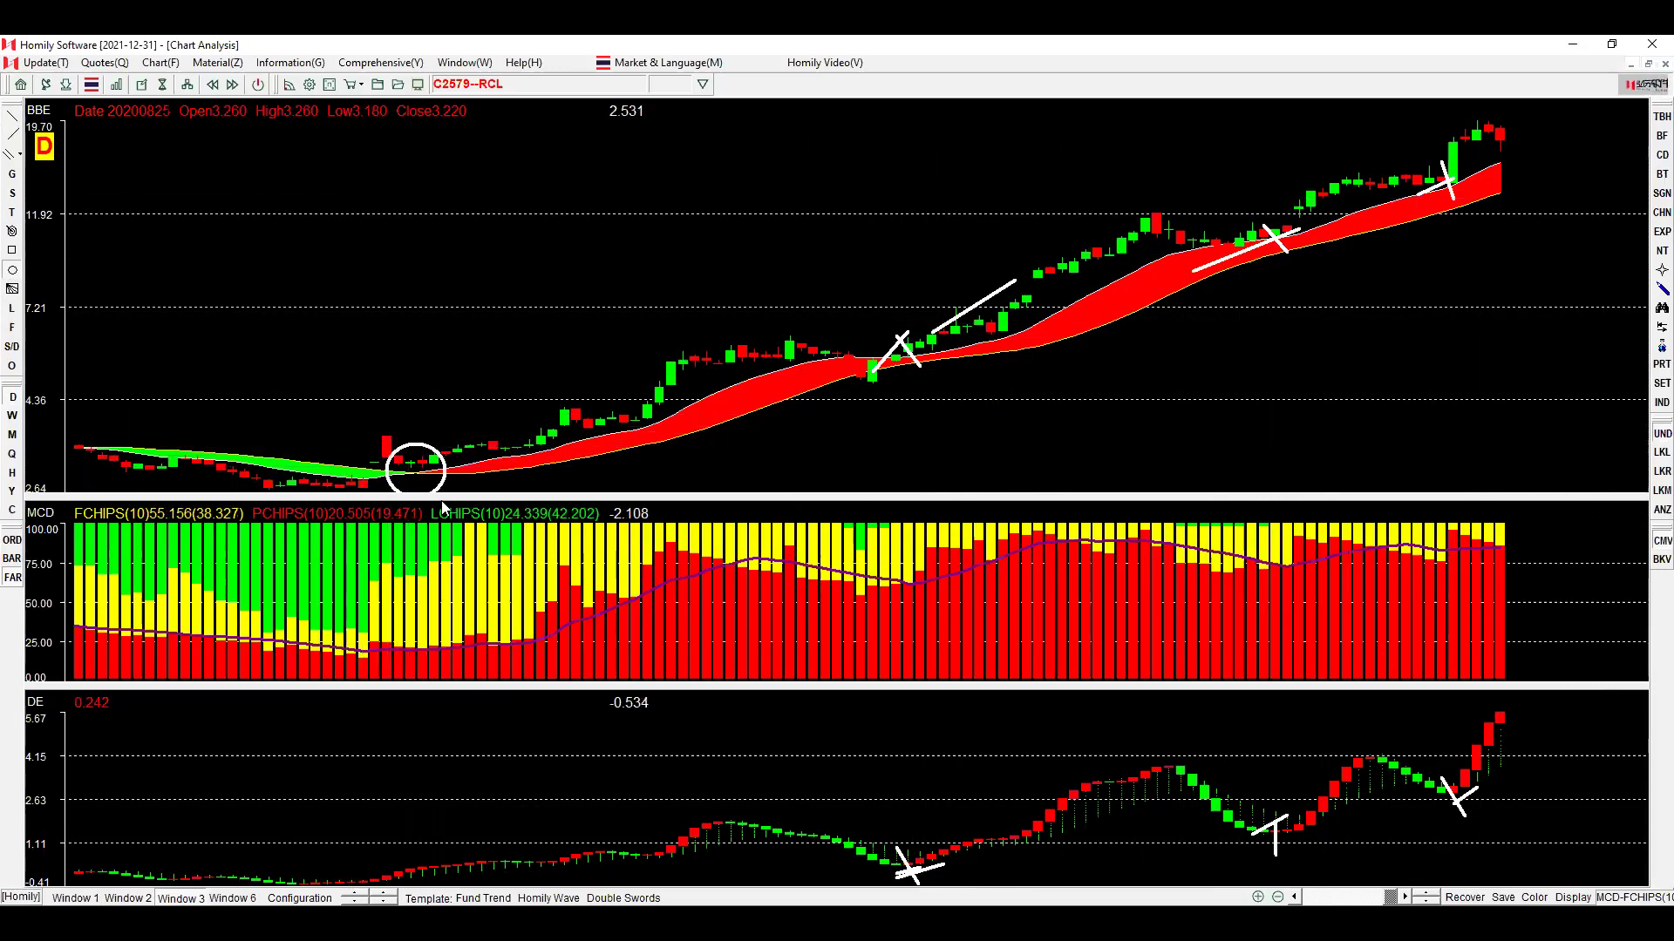
right_click(1646, 324)
click(1601, 348)
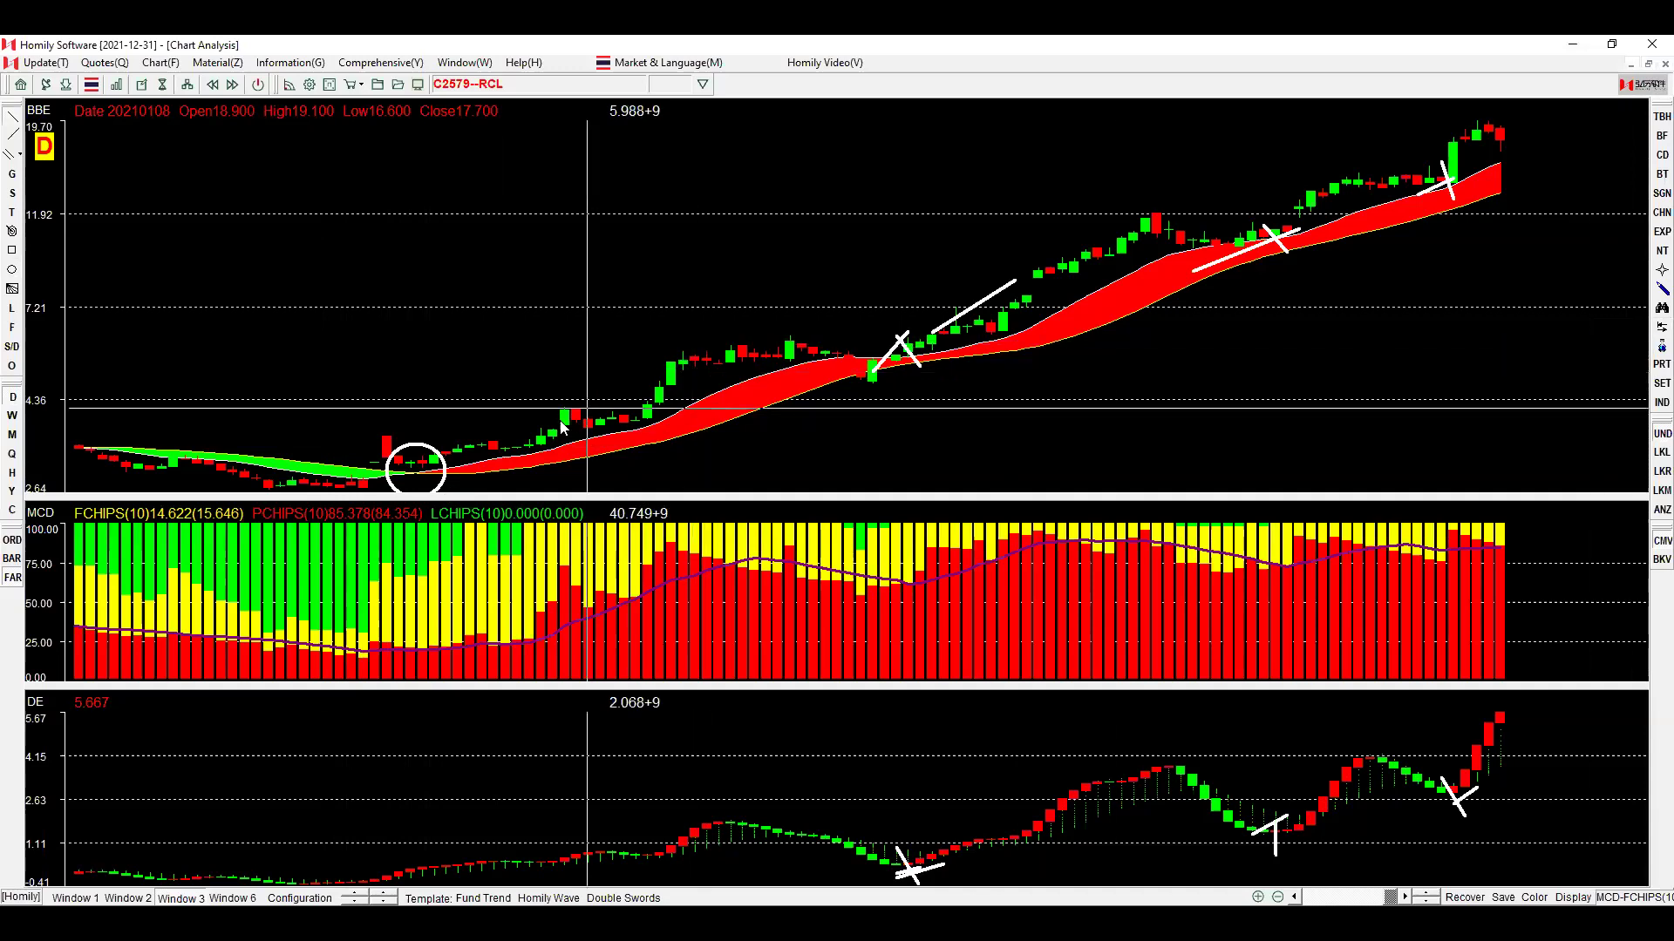
key(Right)
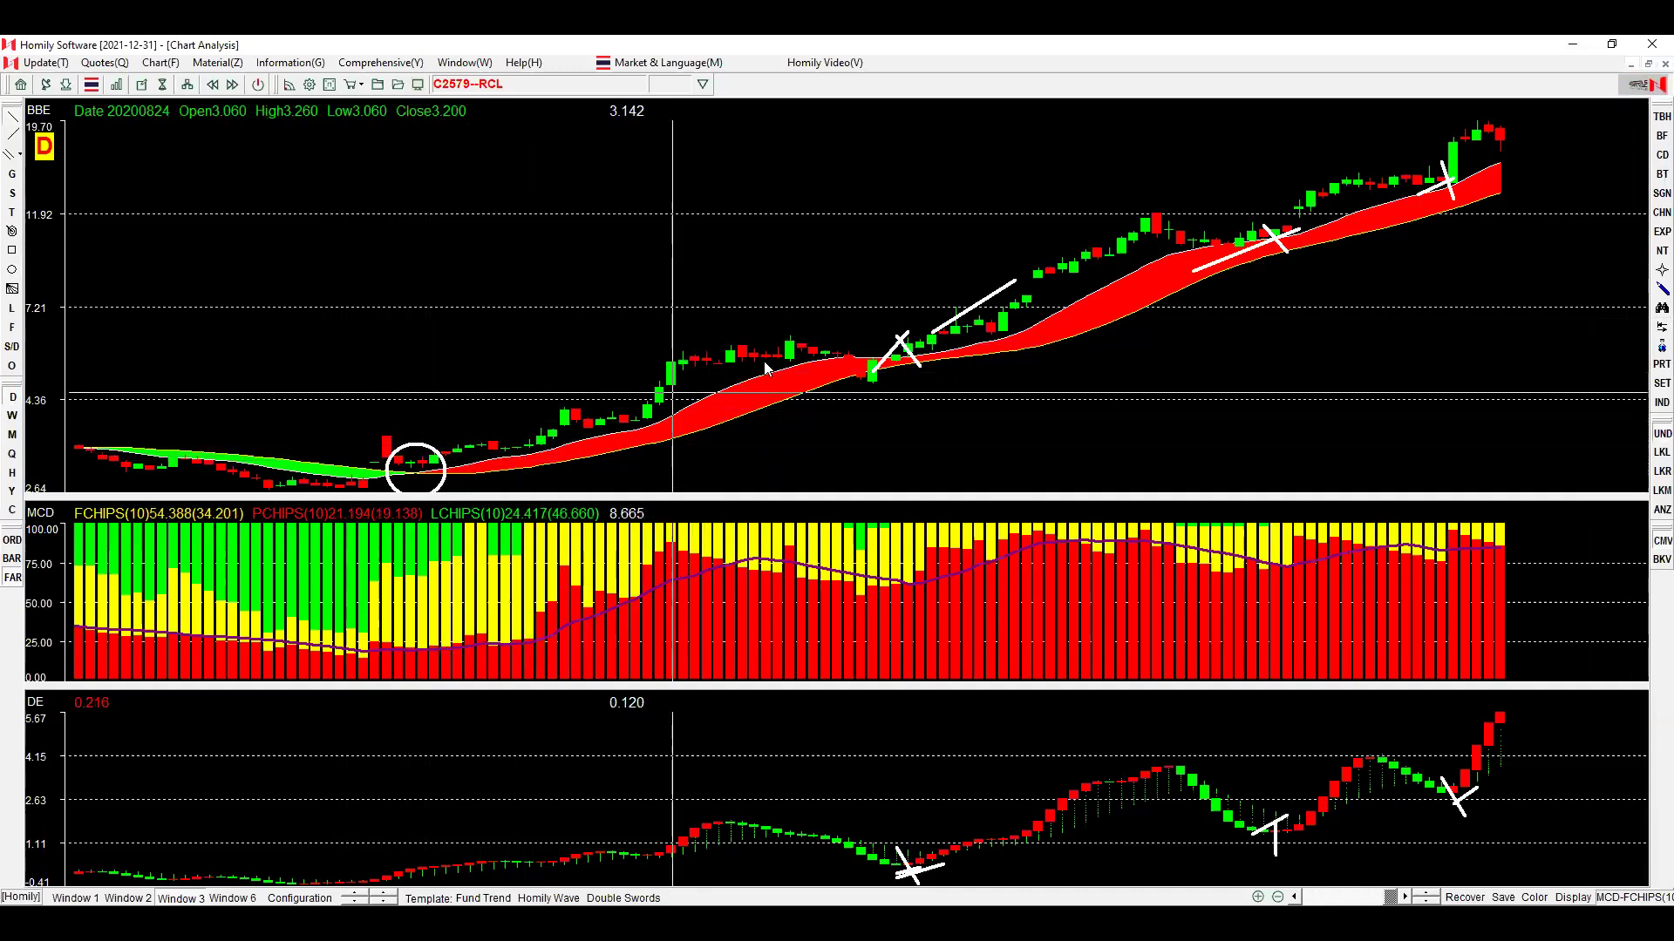
click(1506, 129)
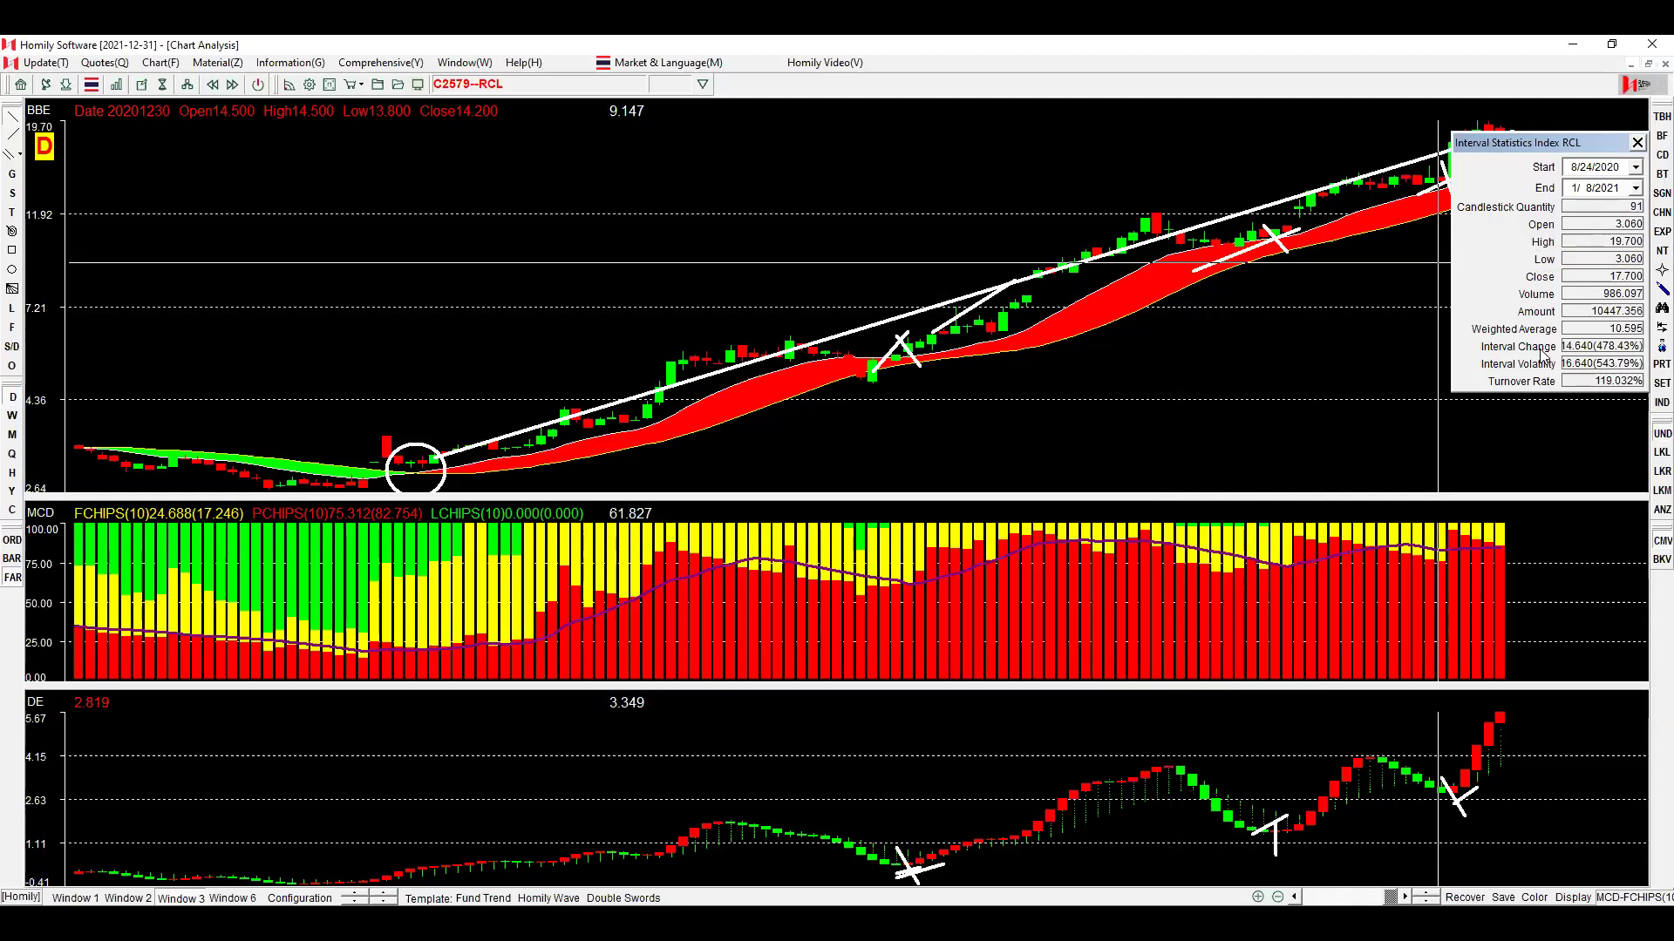
click(1637, 143)
Clear all drawings and circle the candles at the band's green-to-red crossover with a narrow ellipse.
key(Escape)
click(11, 270)
drag(445, 490, 411, 444)
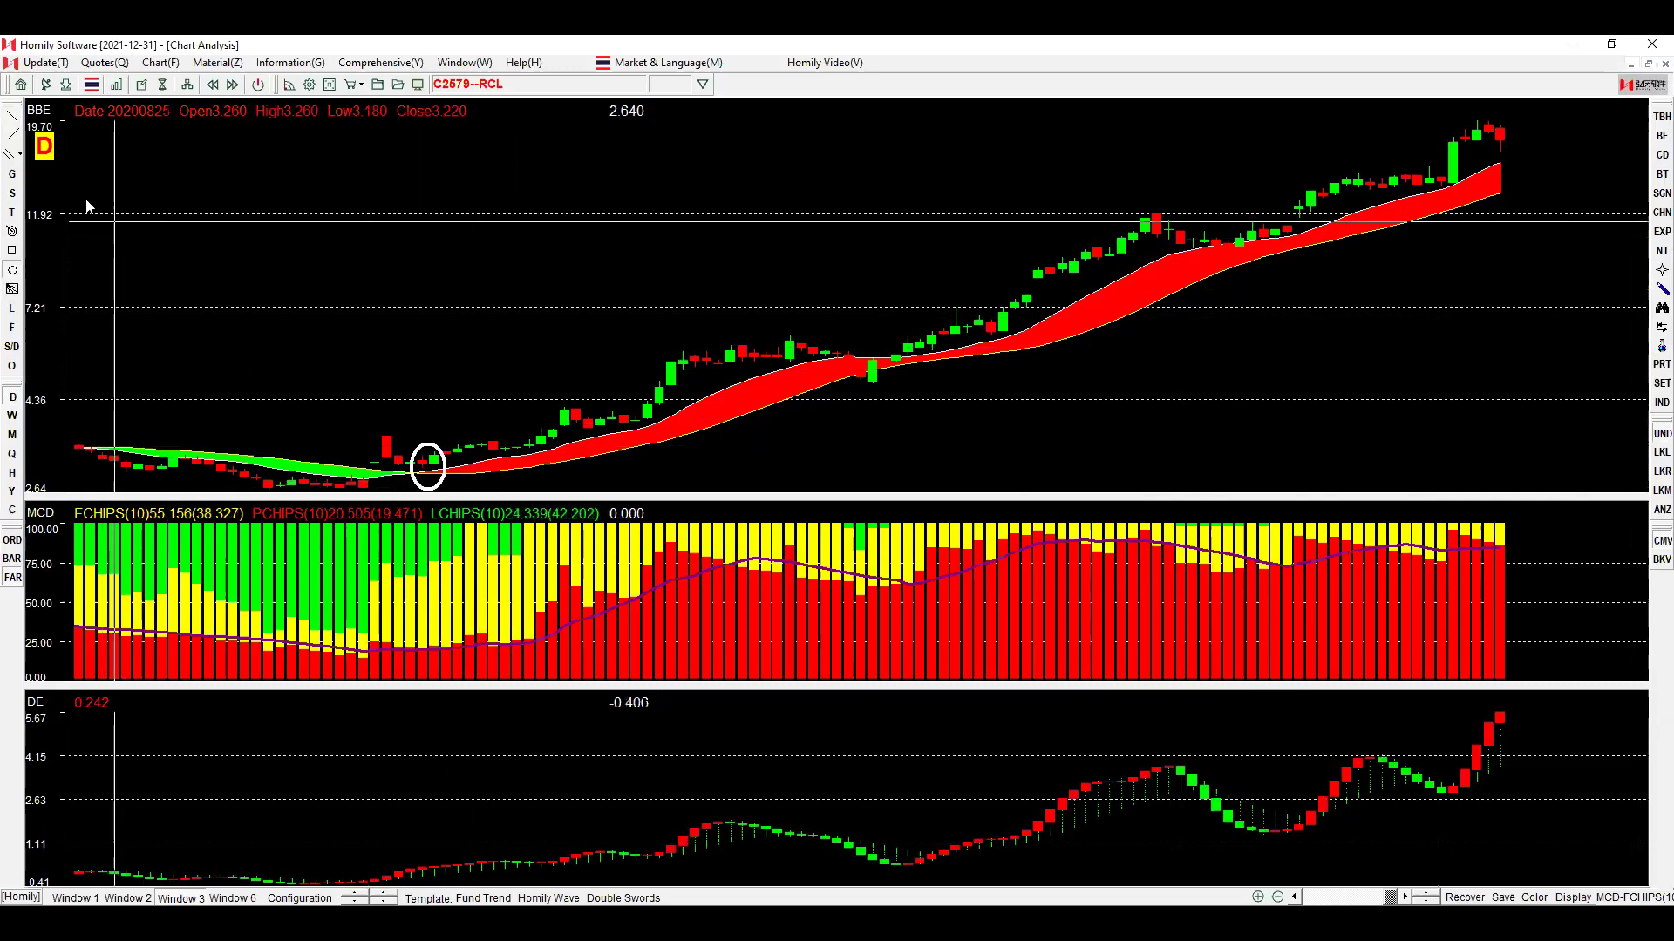
Draw a long rising trend line below the band and mark the two price pullbacks toward the band with short strokes.
click(12, 116)
drag(682, 471, 1253, 307)
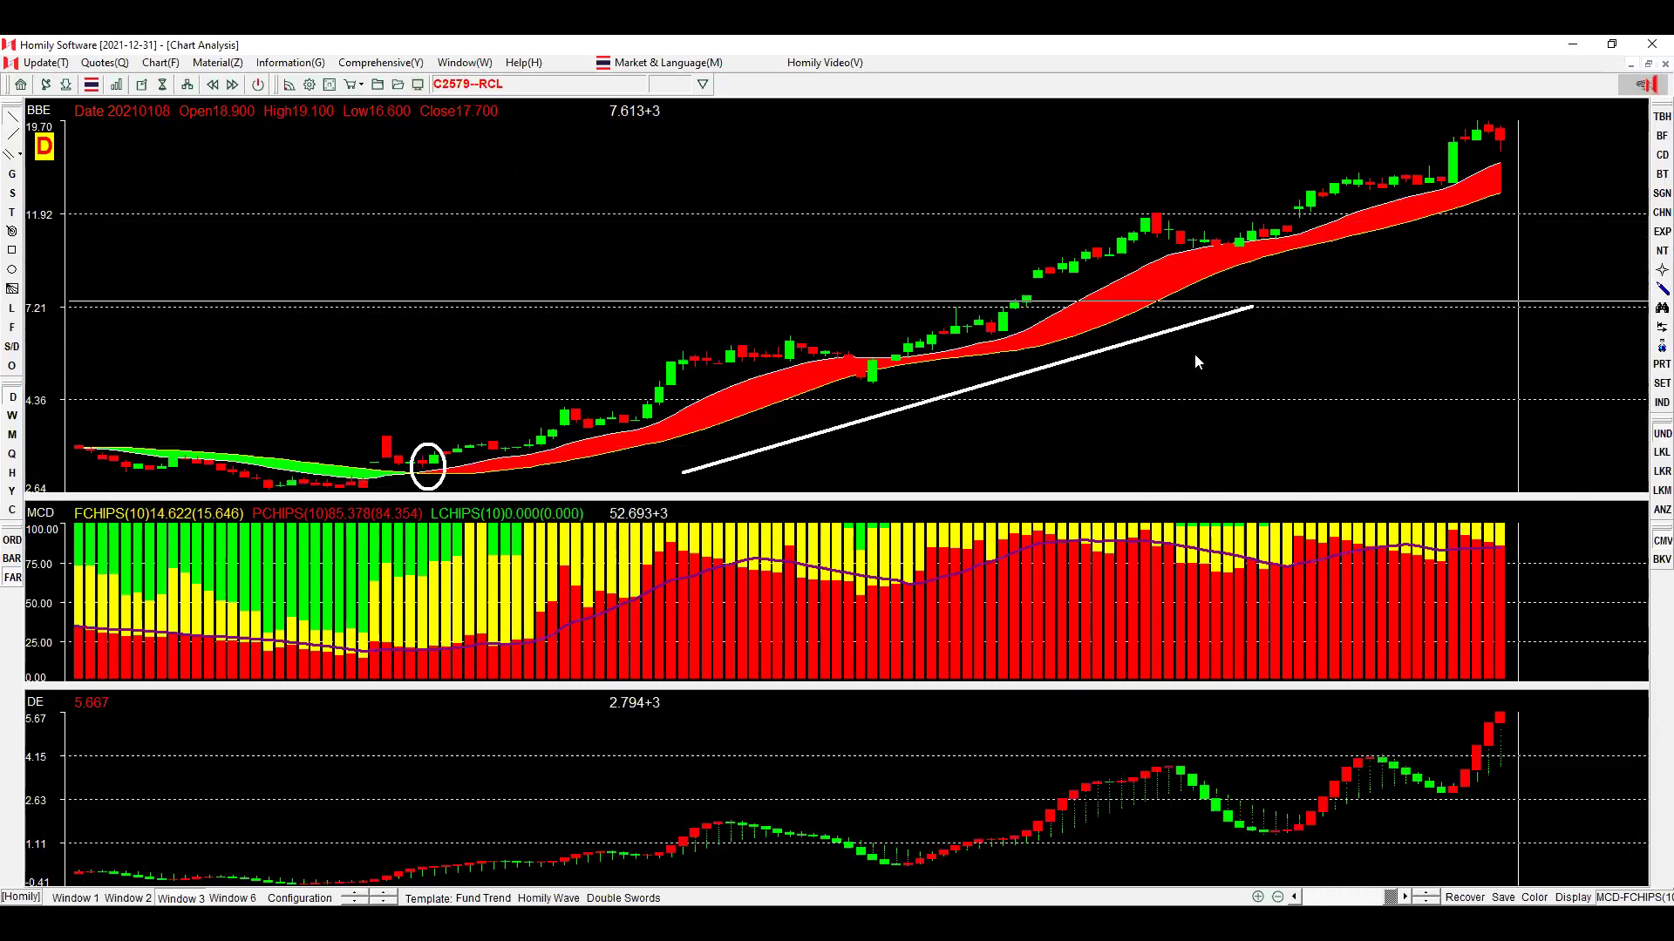
click(823, 435)
drag(823, 340, 852, 367)
drag(1189, 223, 1238, 264)
click(1257, 305)
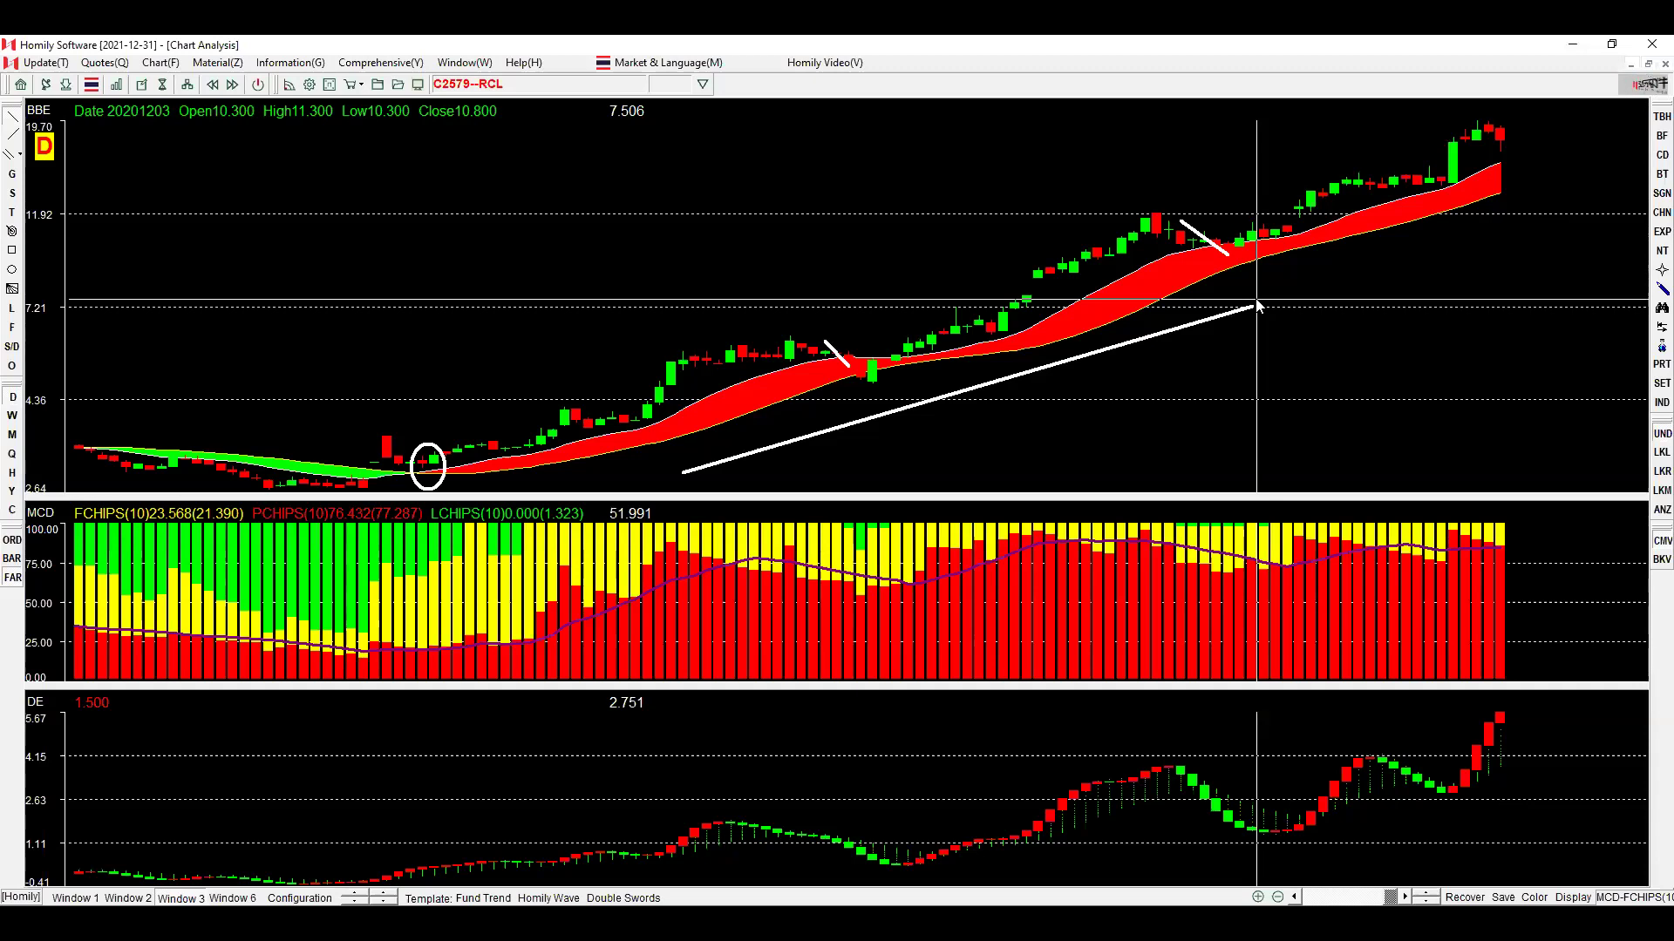
Draw rising lines along the price swings, above the whole uptrend and below the December band, and clear all drawings.
drag(647, 410, 693, 352)
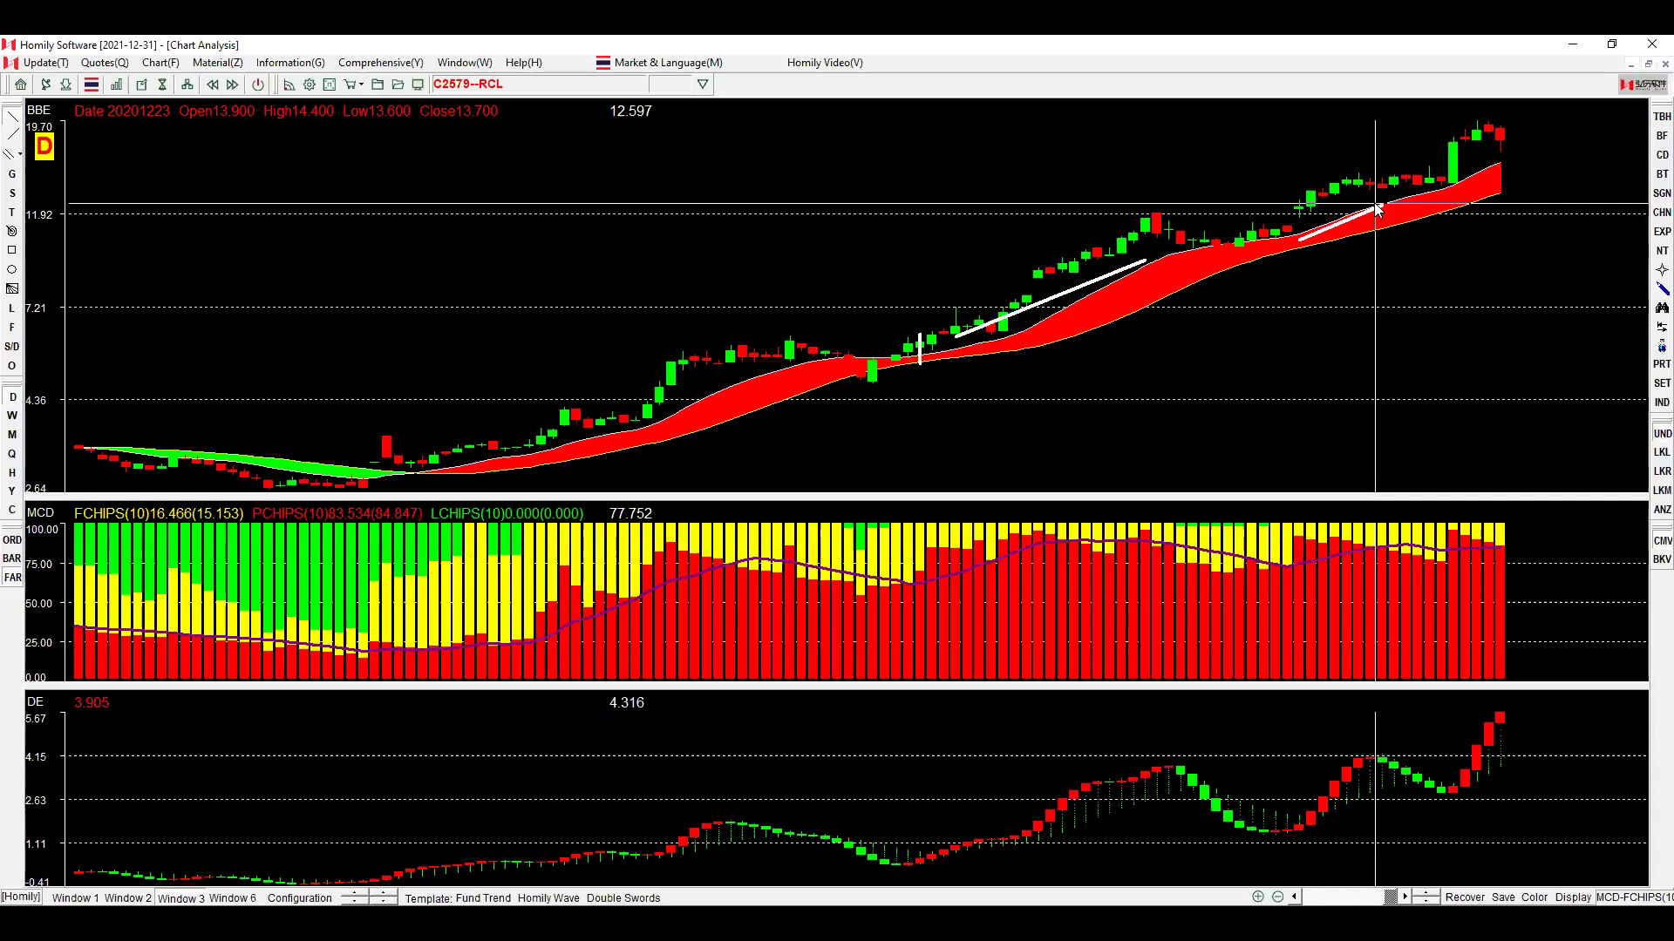
drag(599, 393, 1406, 138)
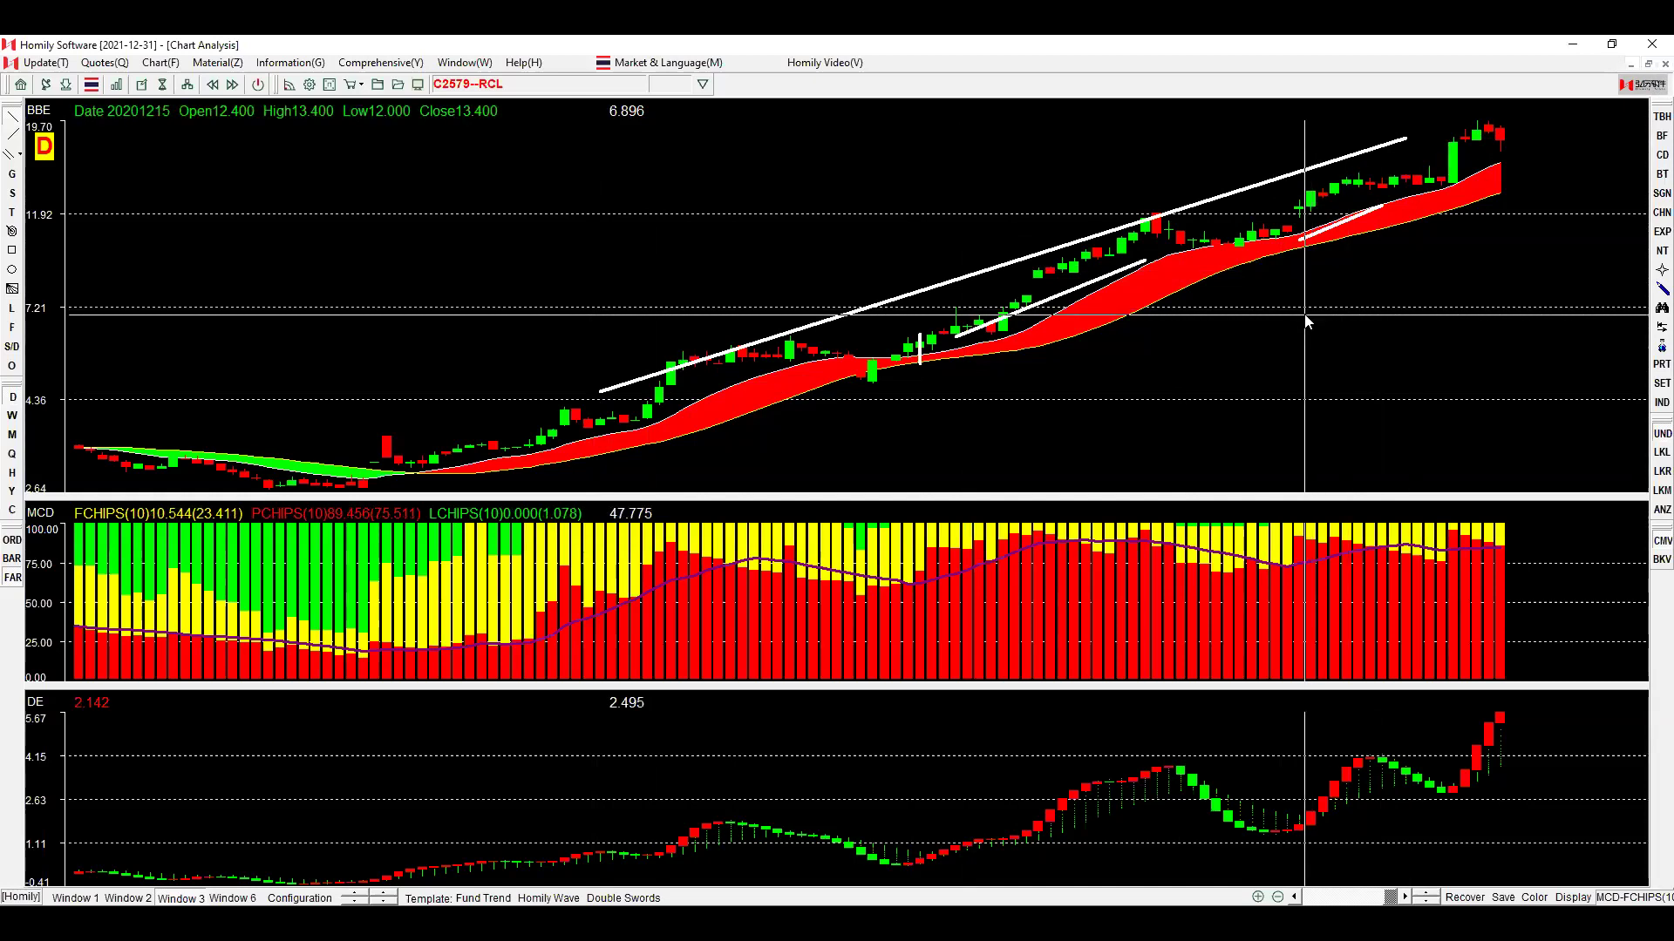
drag(1287, 296, 1439, 218)
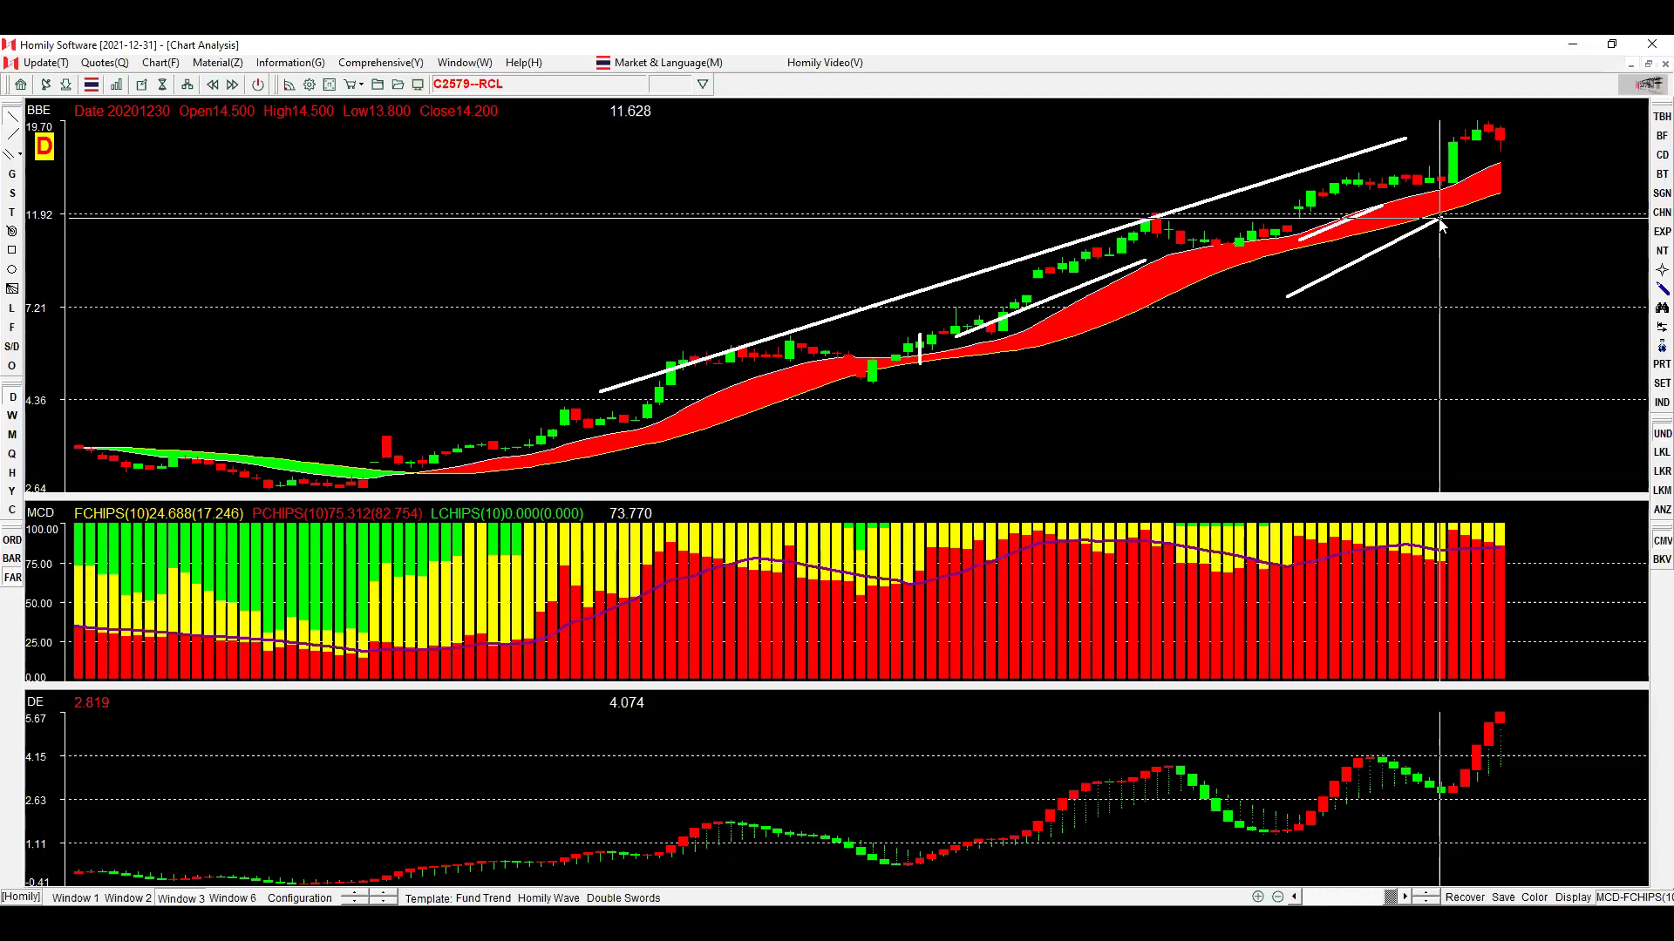
key(Escape)
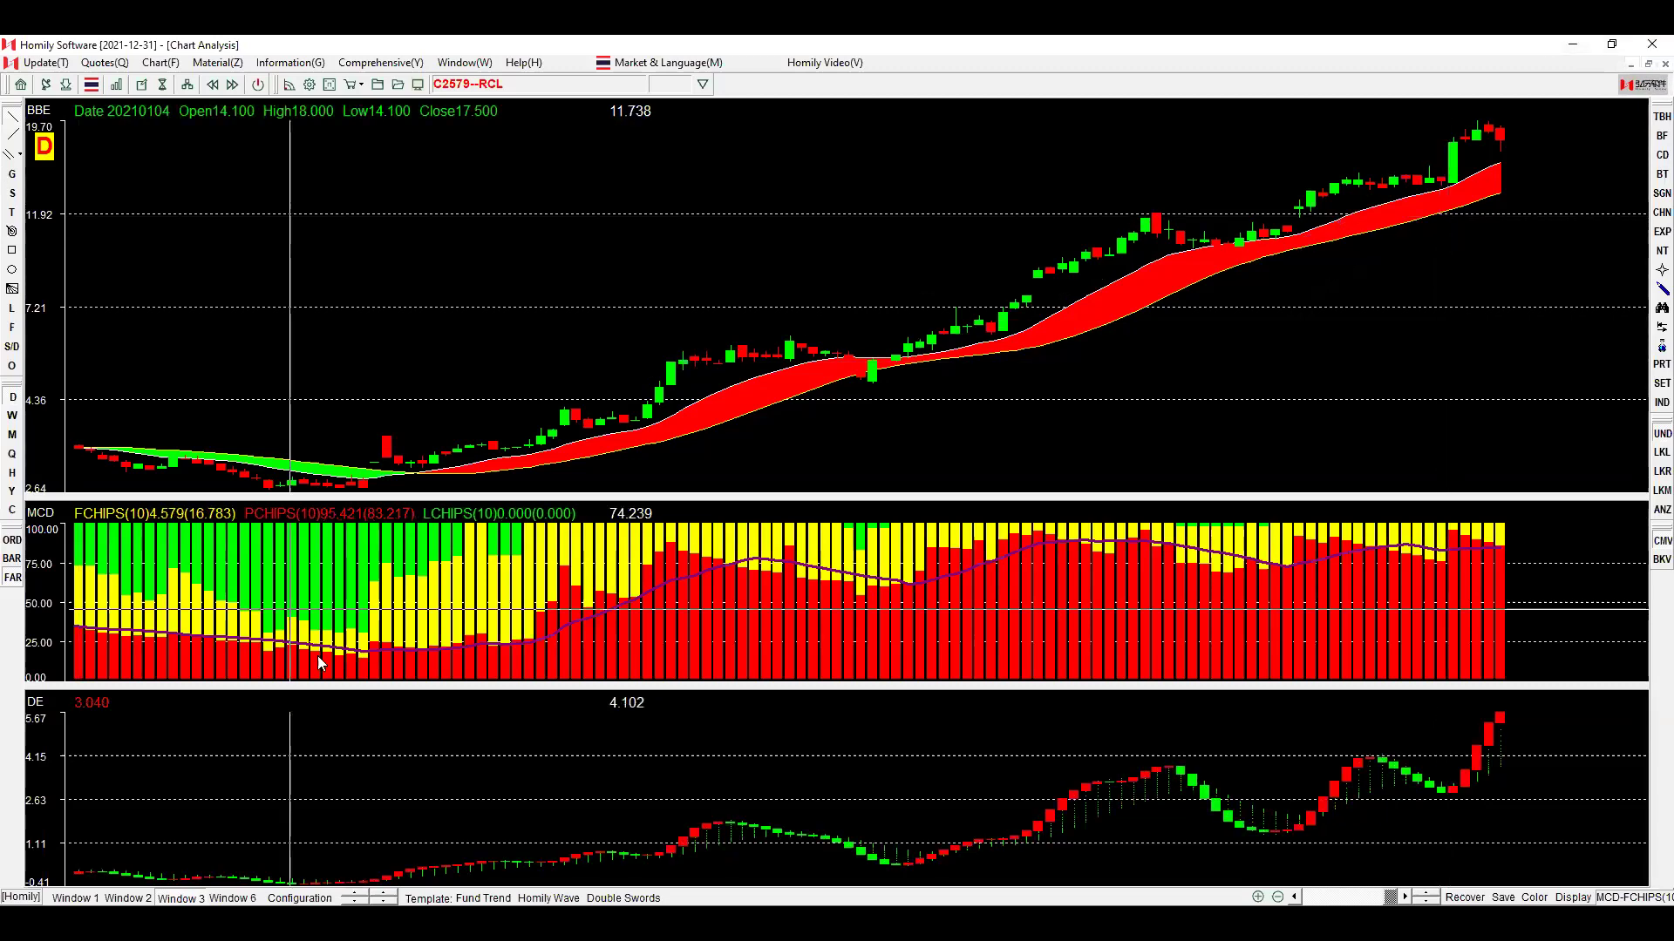
click(407, 922)
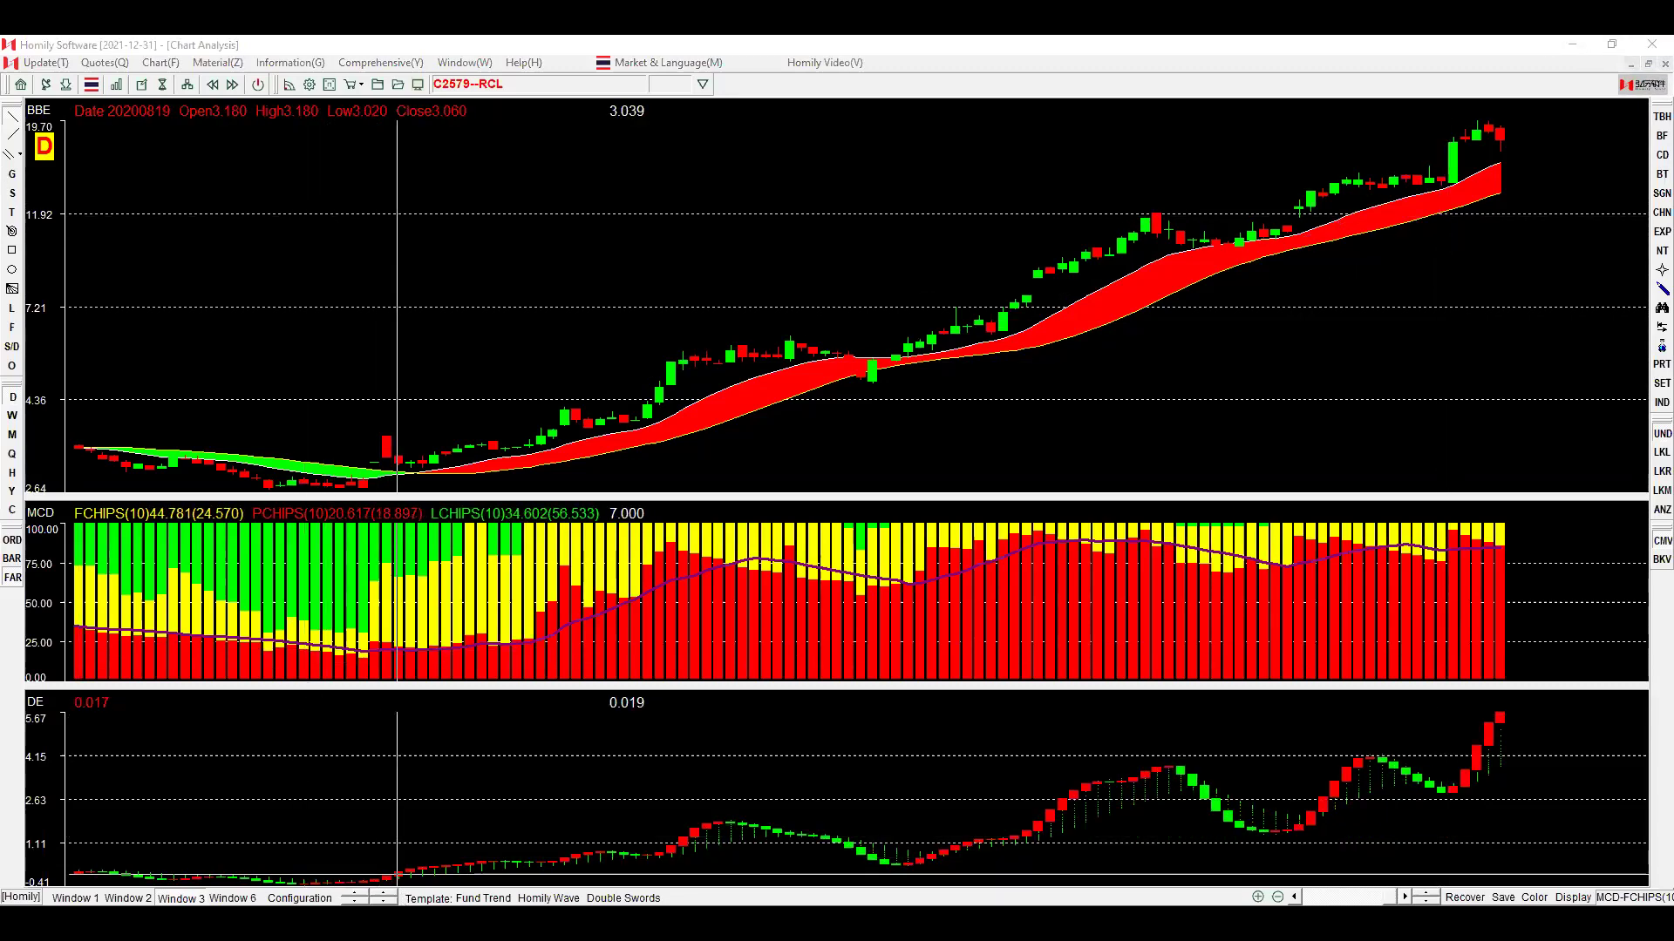
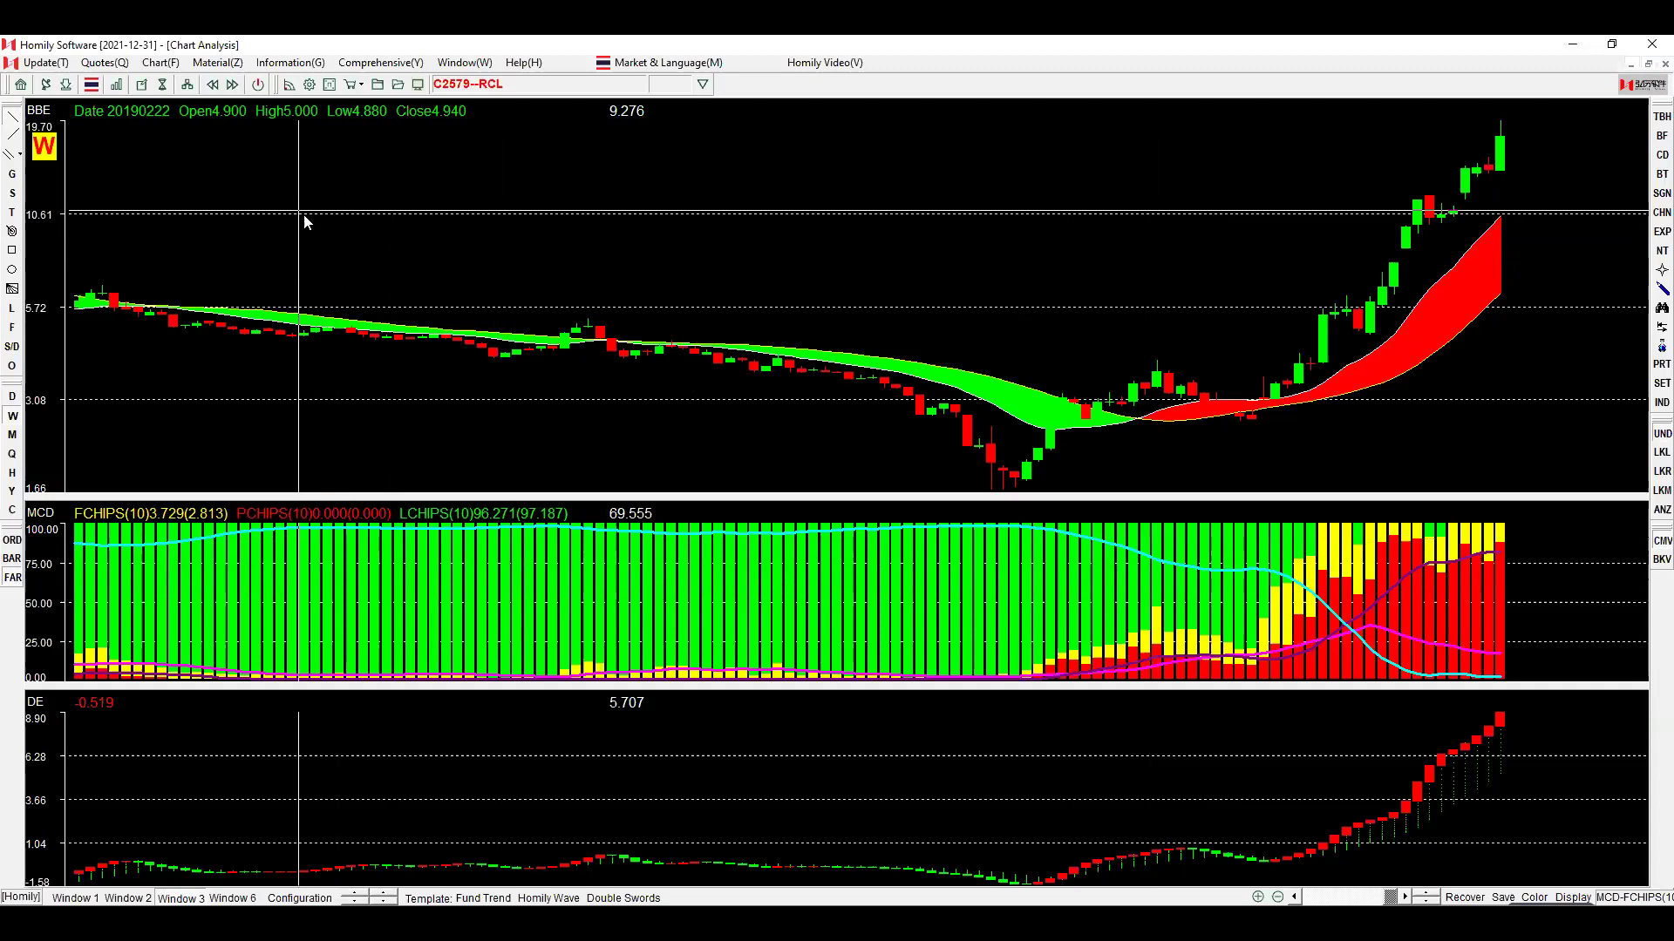
Open the technical filter, clear all its conditions and bring up the logical filter settings.
click(166, 90)
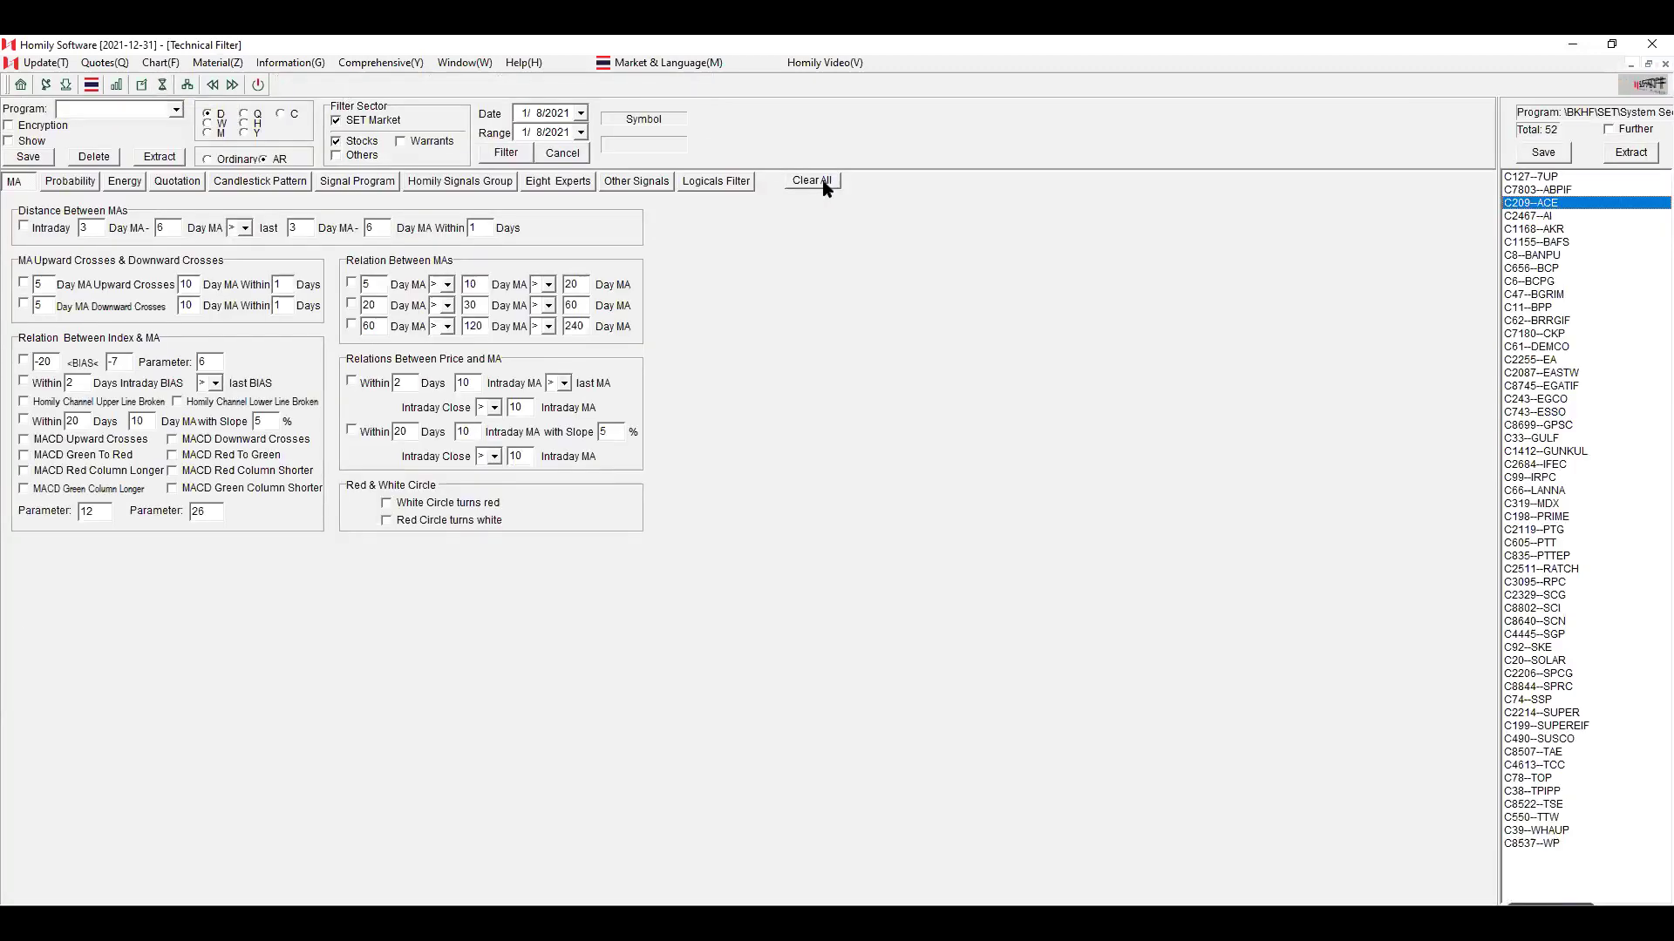
click(824, 183)
click(713, 183)
Add a weekly MCD condition of PCHIPS >= 25 within 1 day and filter the SET stocks with it.
click(148, 694)
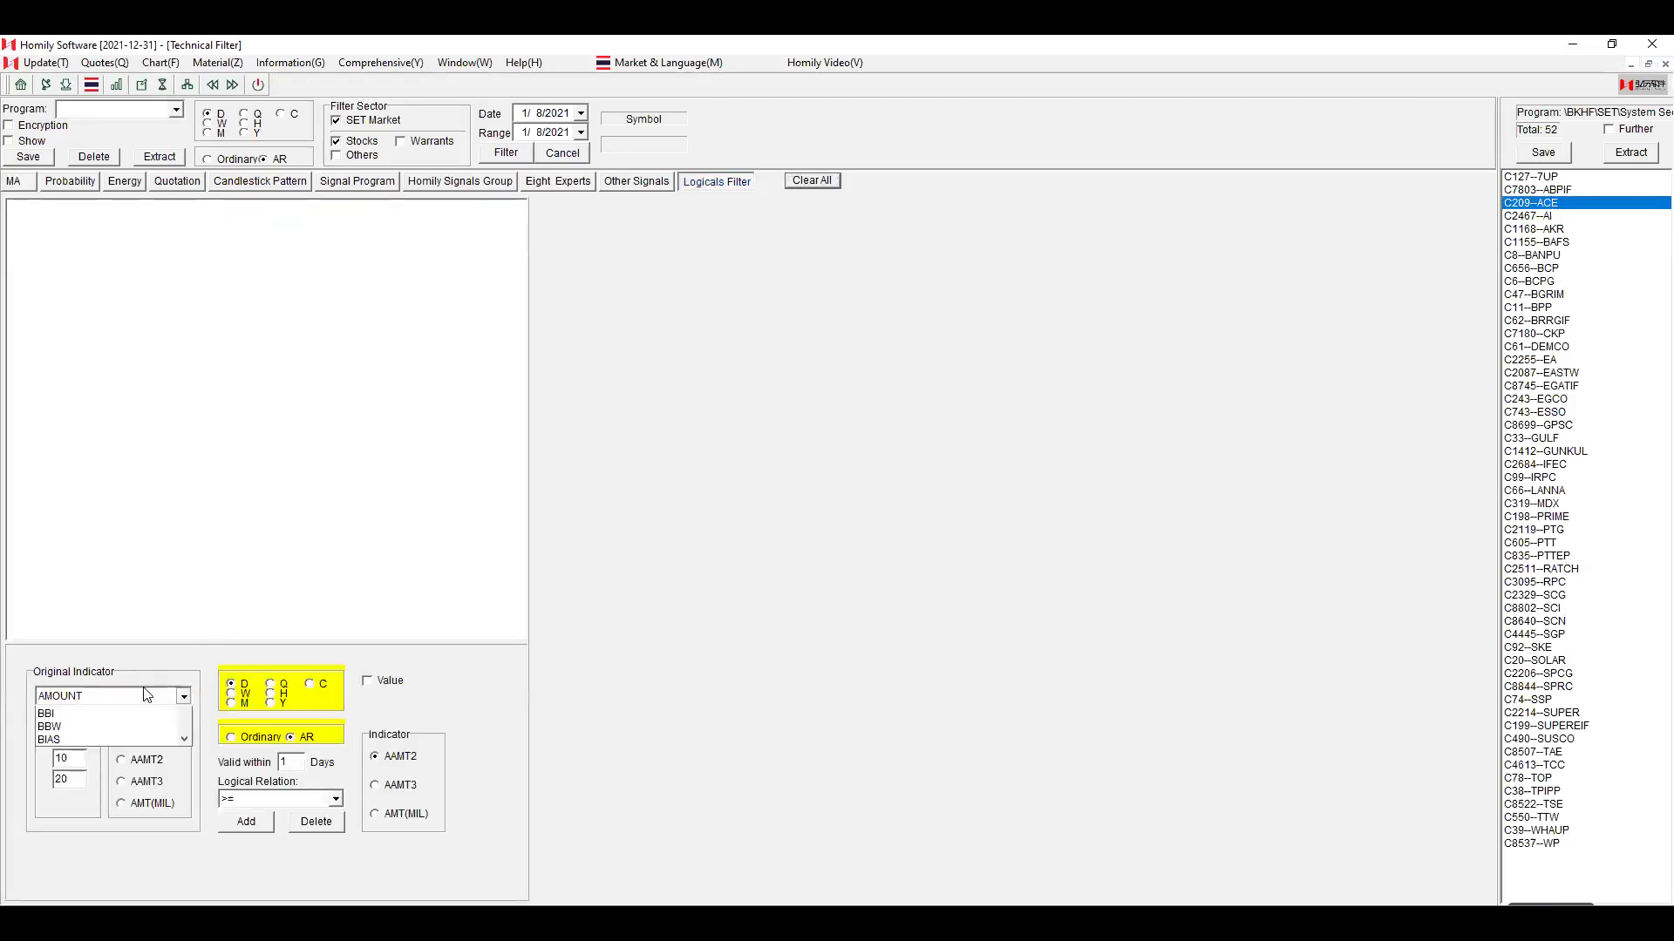
text(mc)
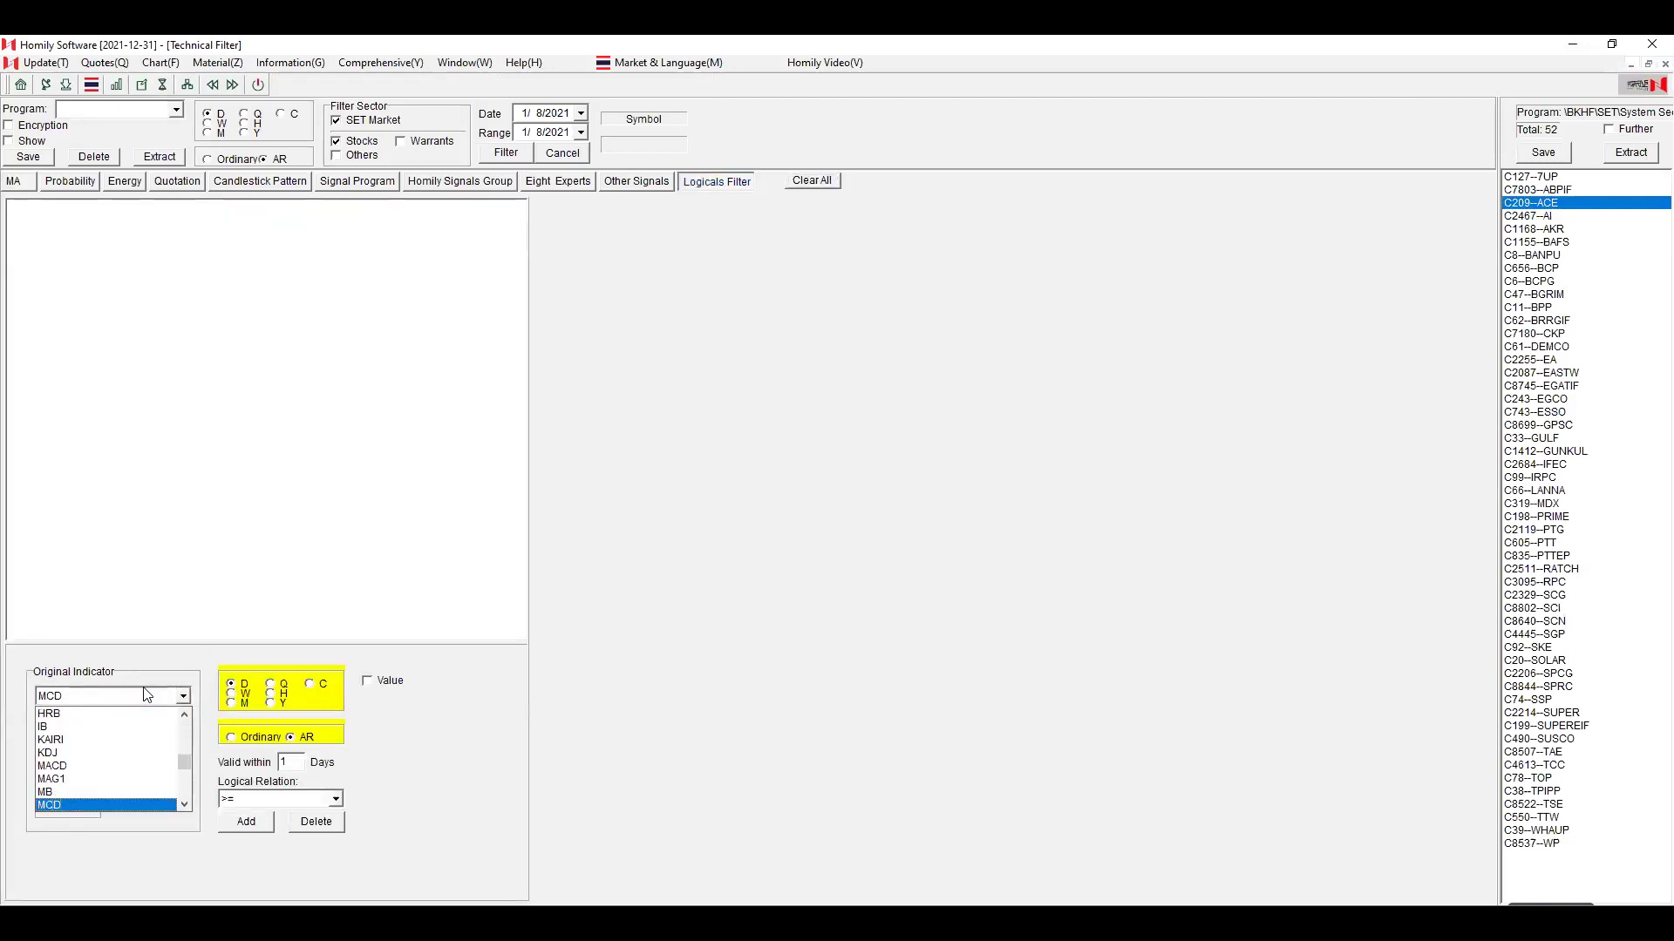
click(147, 694)
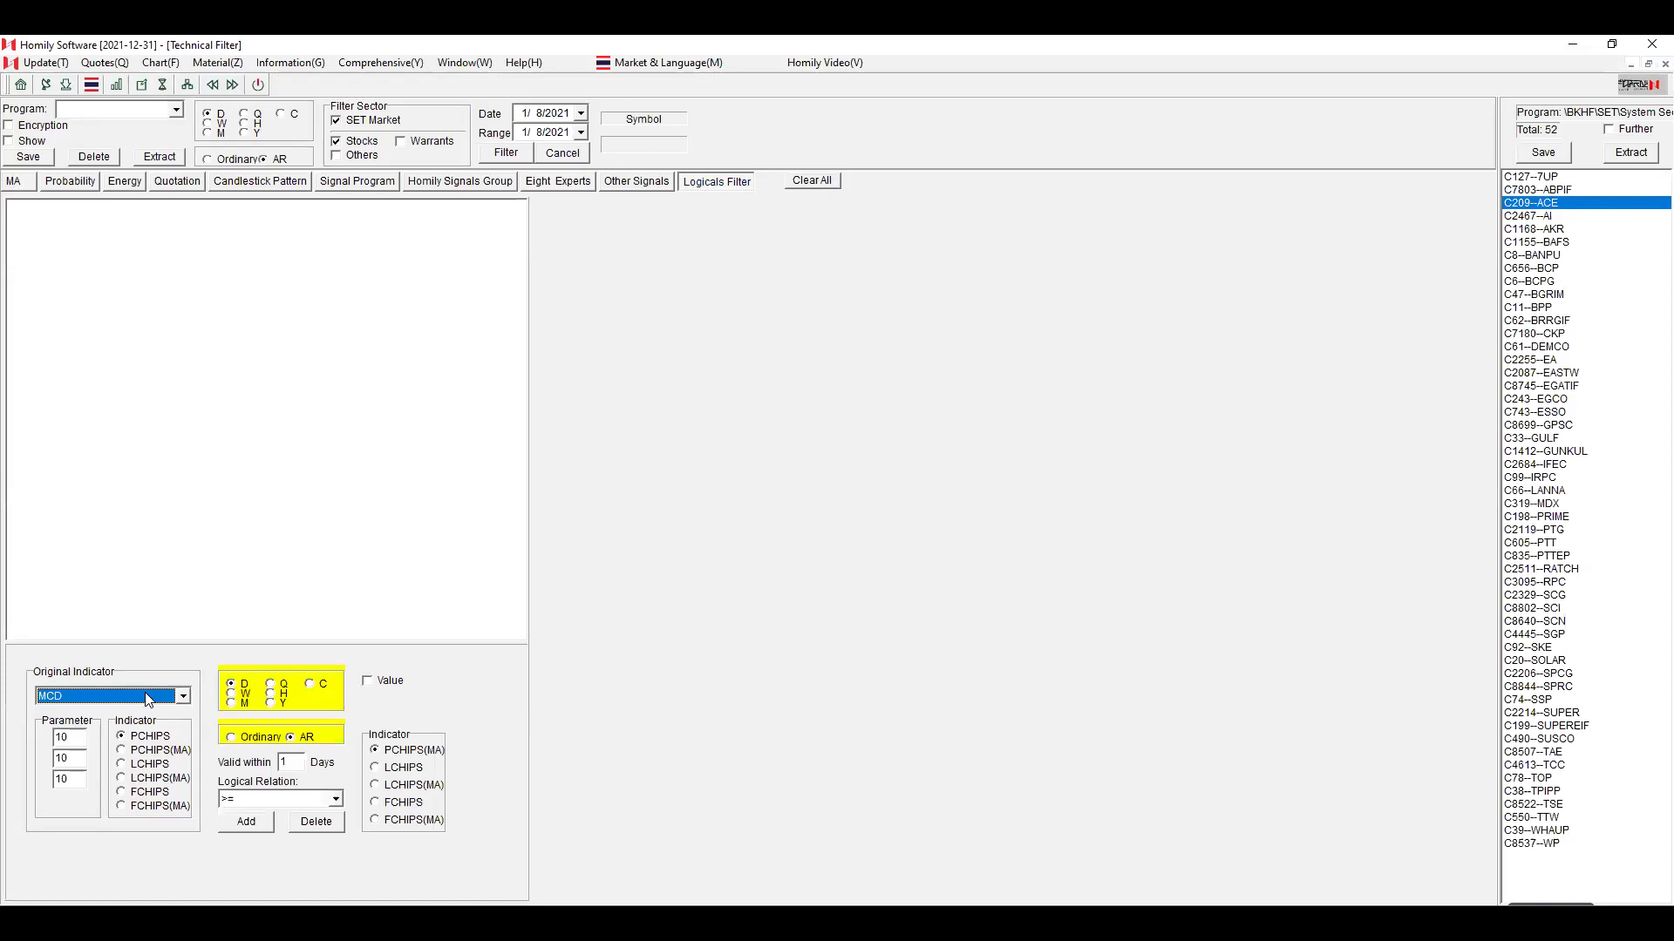
click(232, 694)
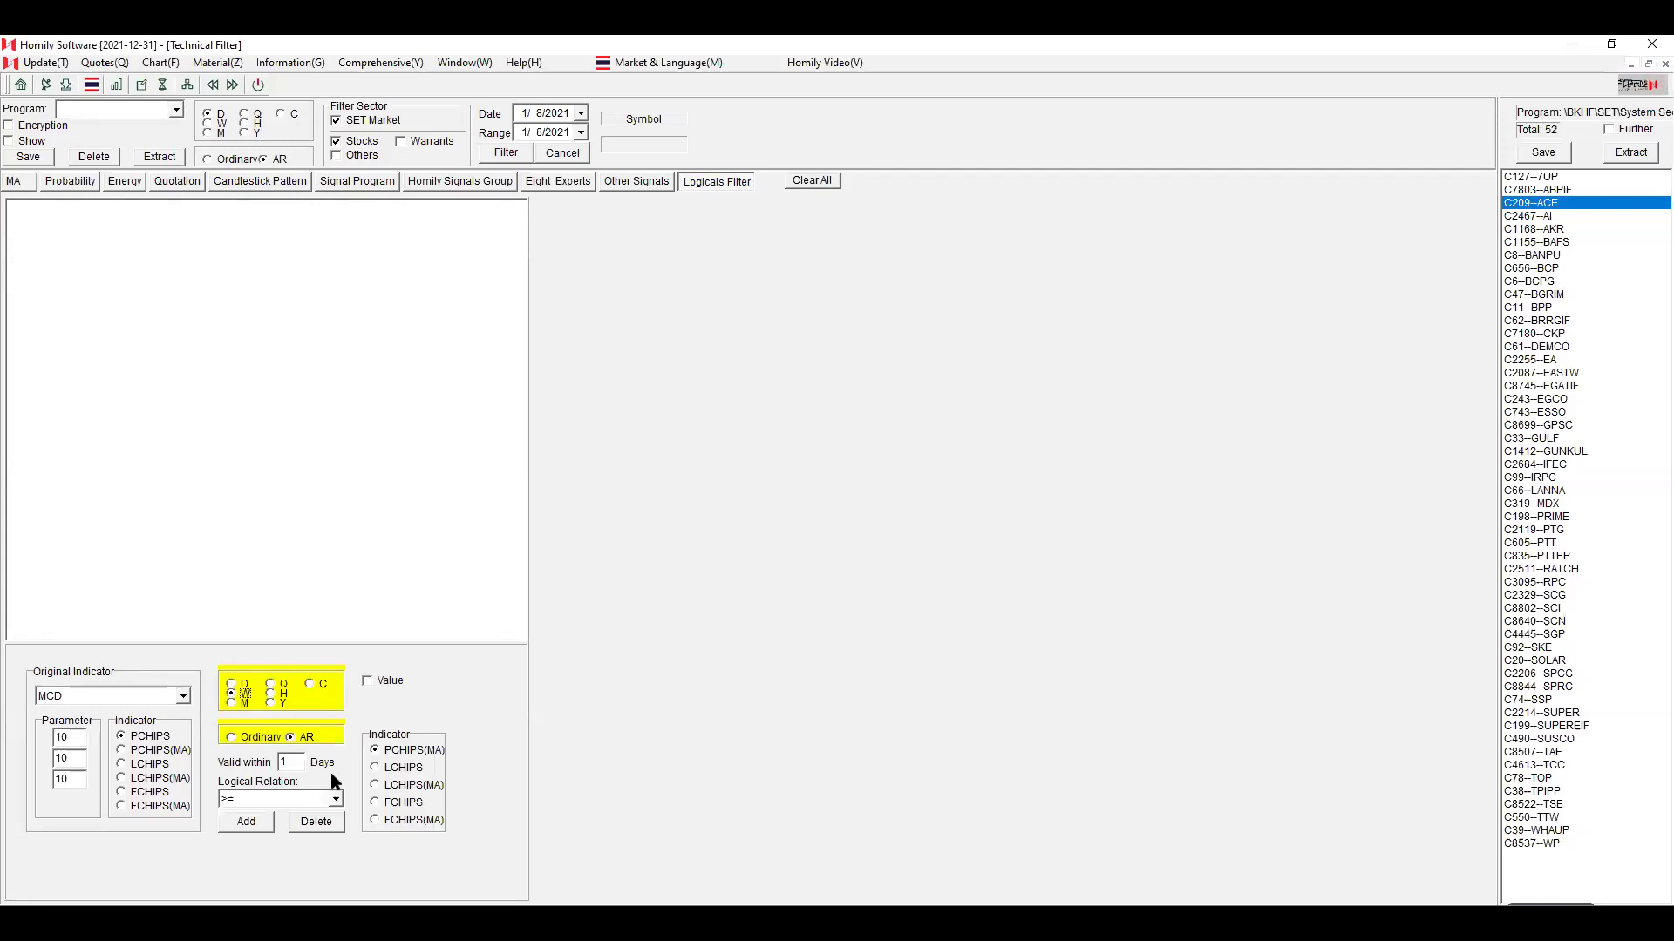
click(380, 683)
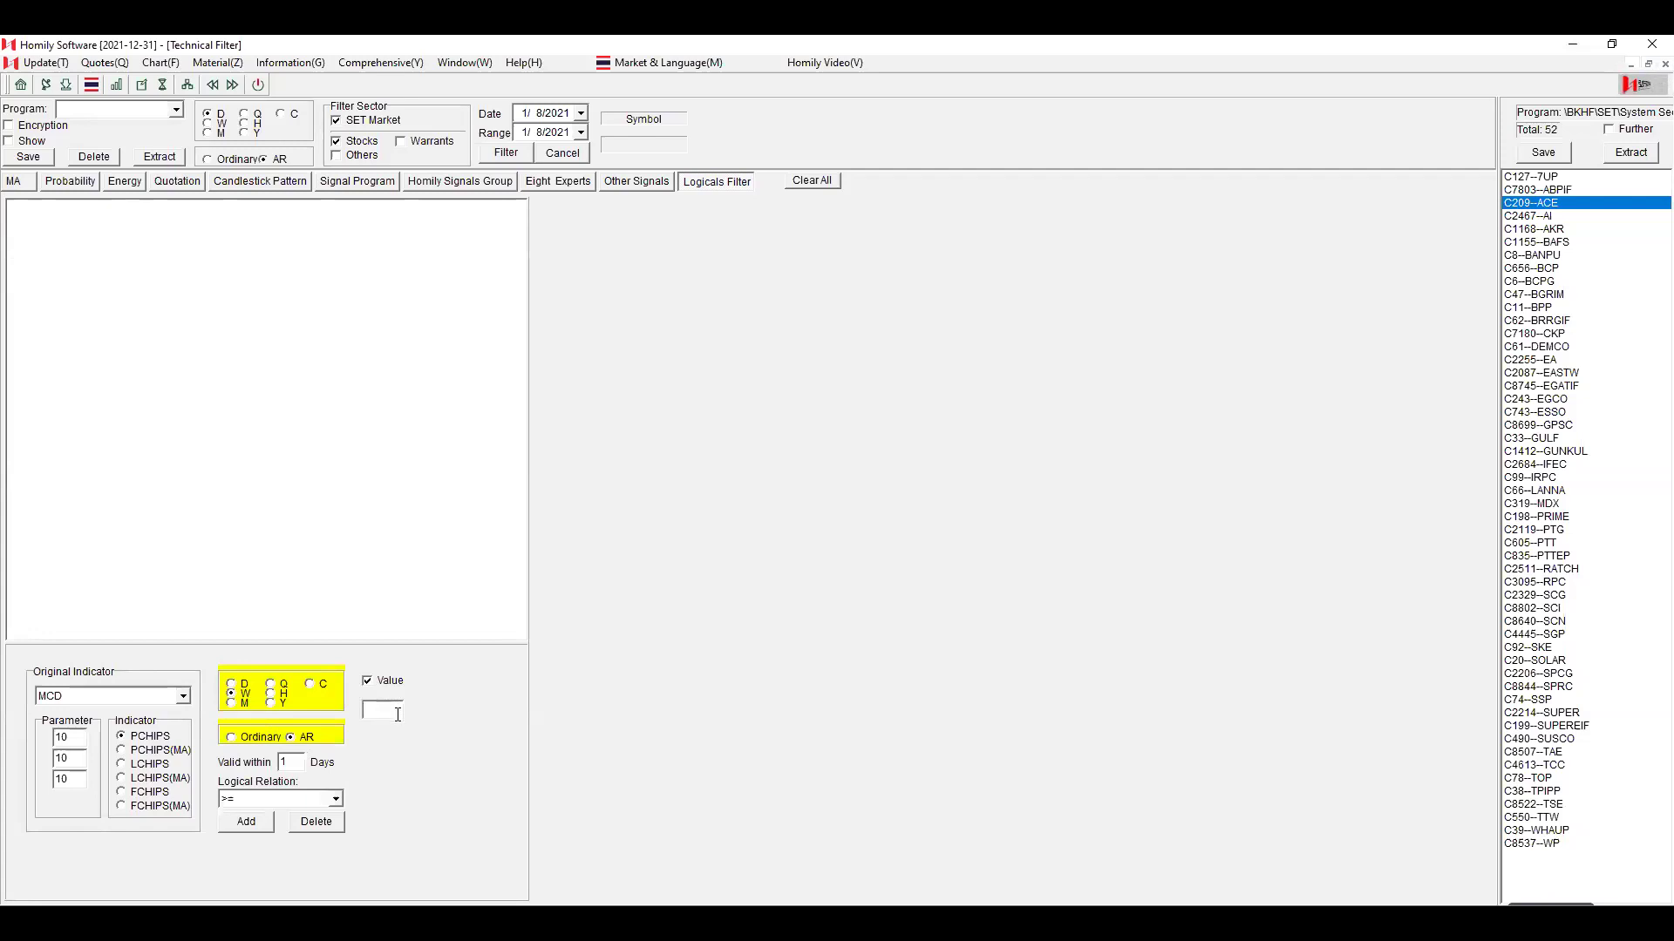
text(25)
click(253, 821)
click(506, 154)
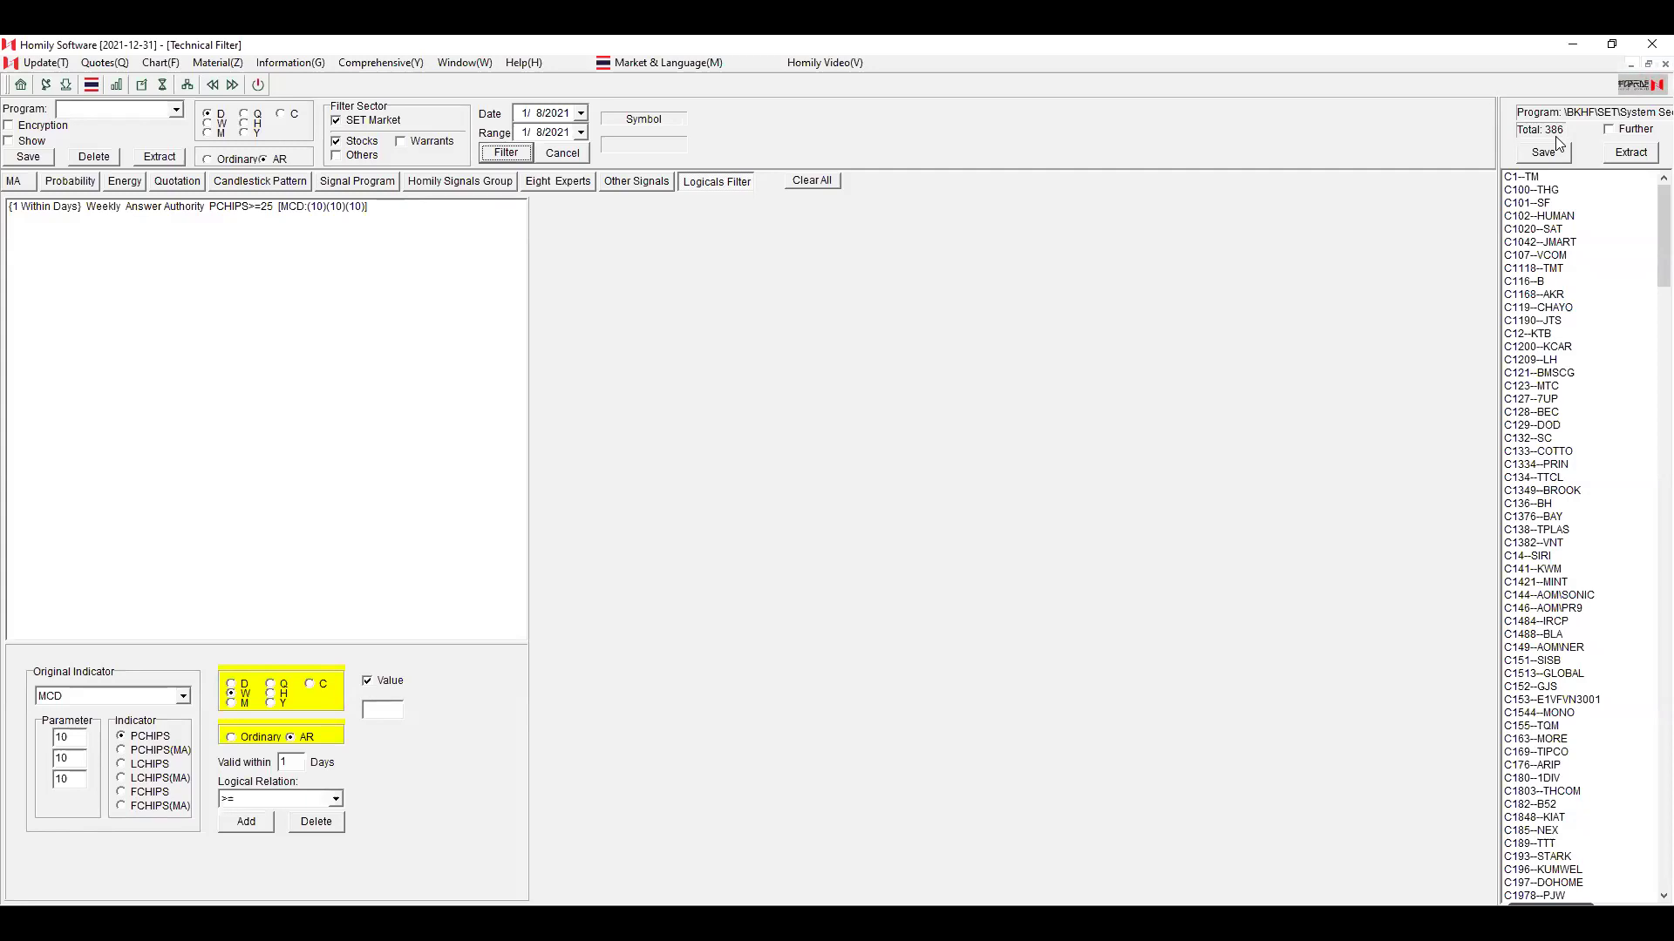
Filter the resulting stocks further by a closing price between 3 and 800.
click(177, 181)
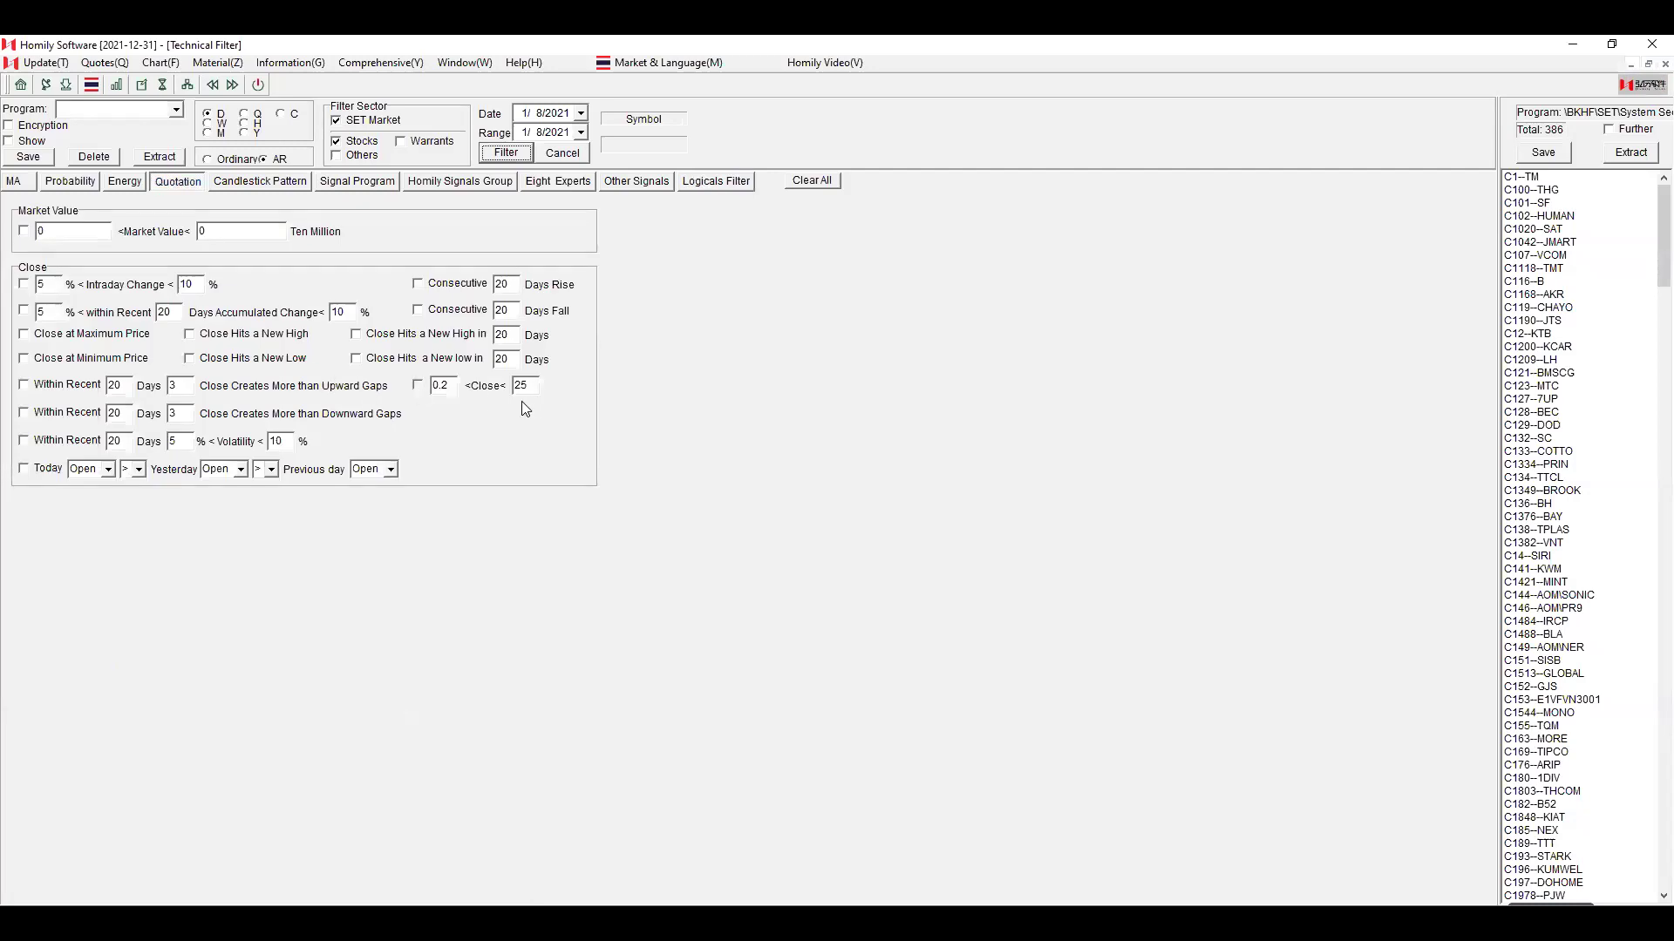
click(418, 385)
key(Tab)
text(3)
text(800)
click(1612, 131)
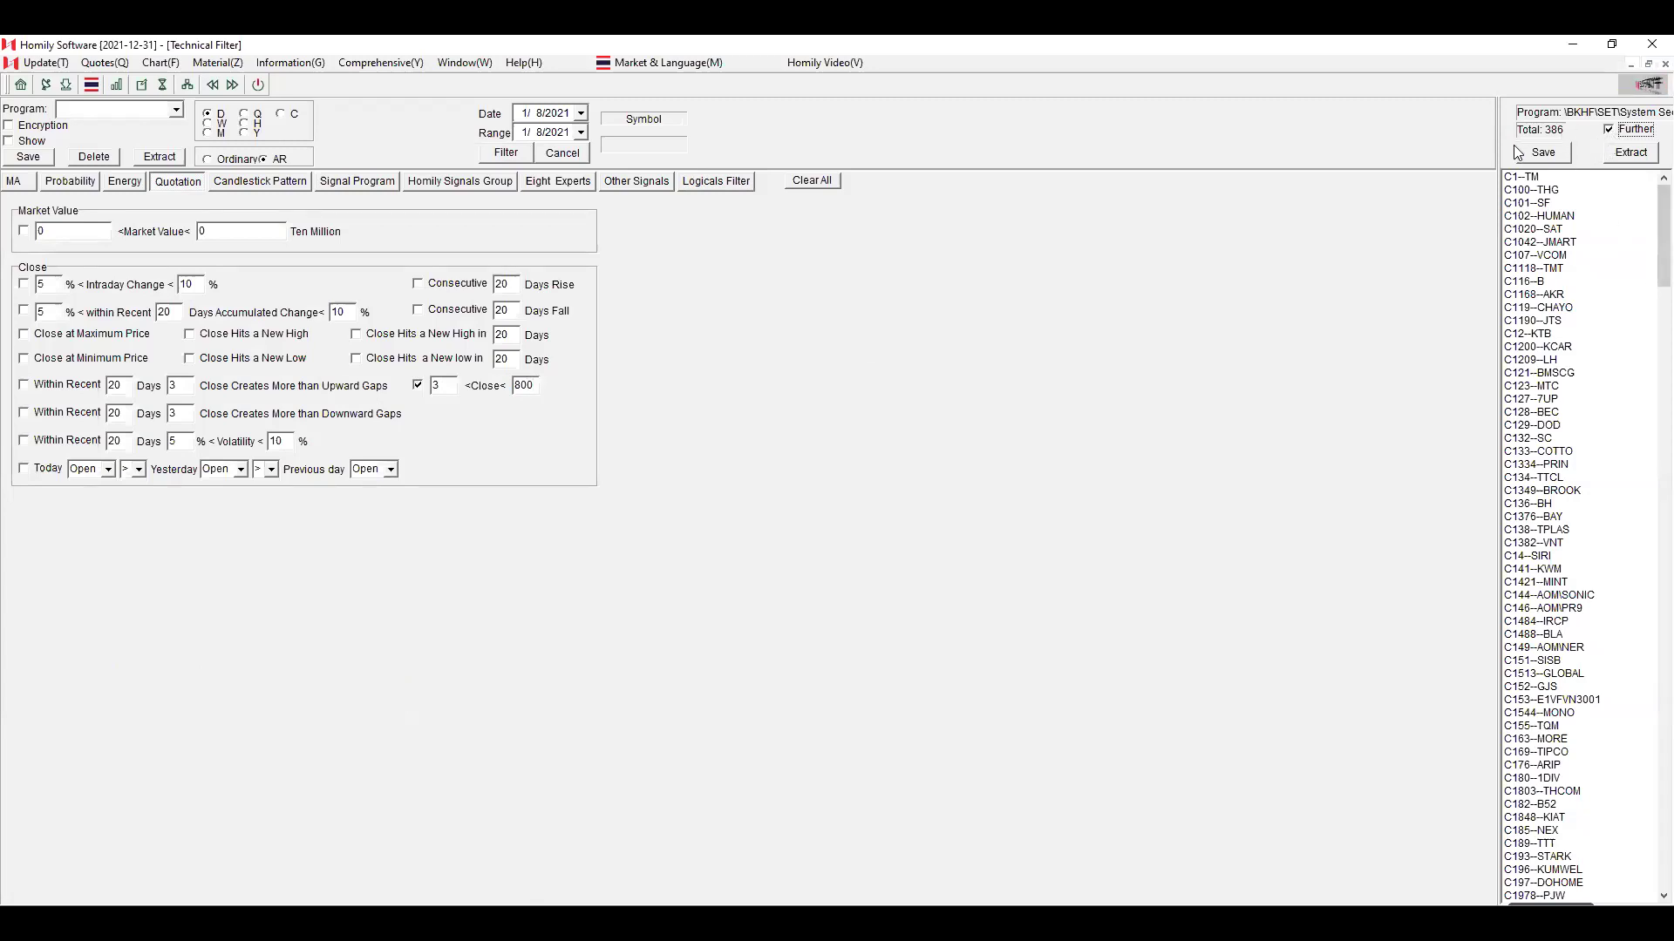
click(516, 158)
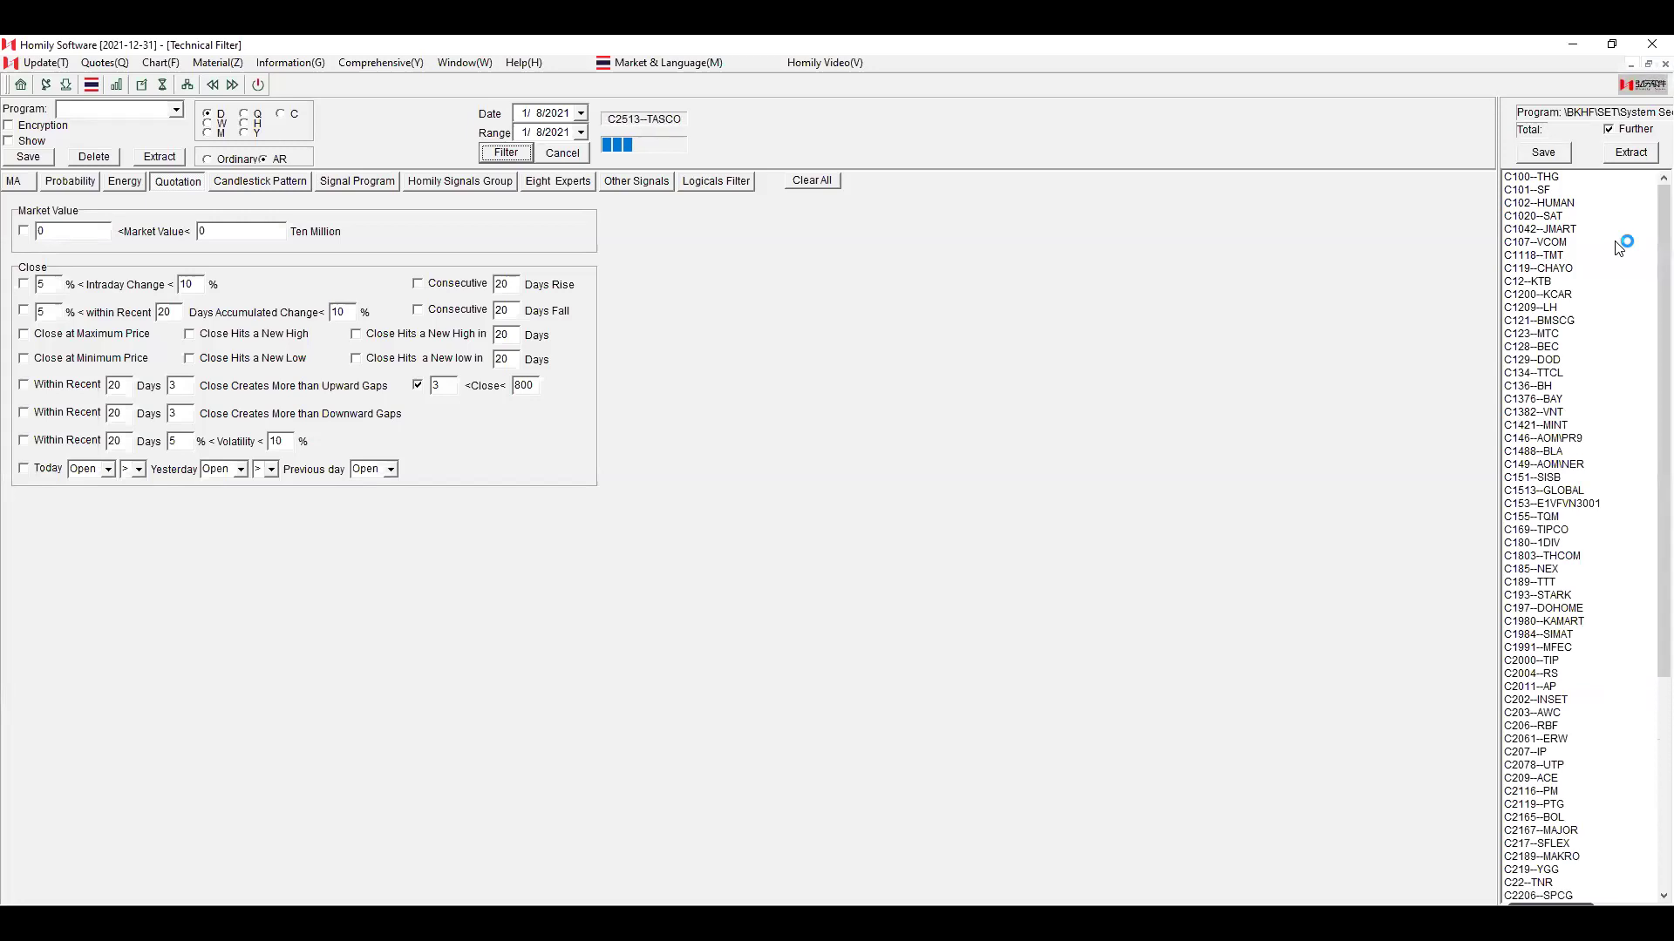
Open the C100 THG chart, switch it to daily and draw two short strokes toward the daily and weekly period options.
click(1582, 178)
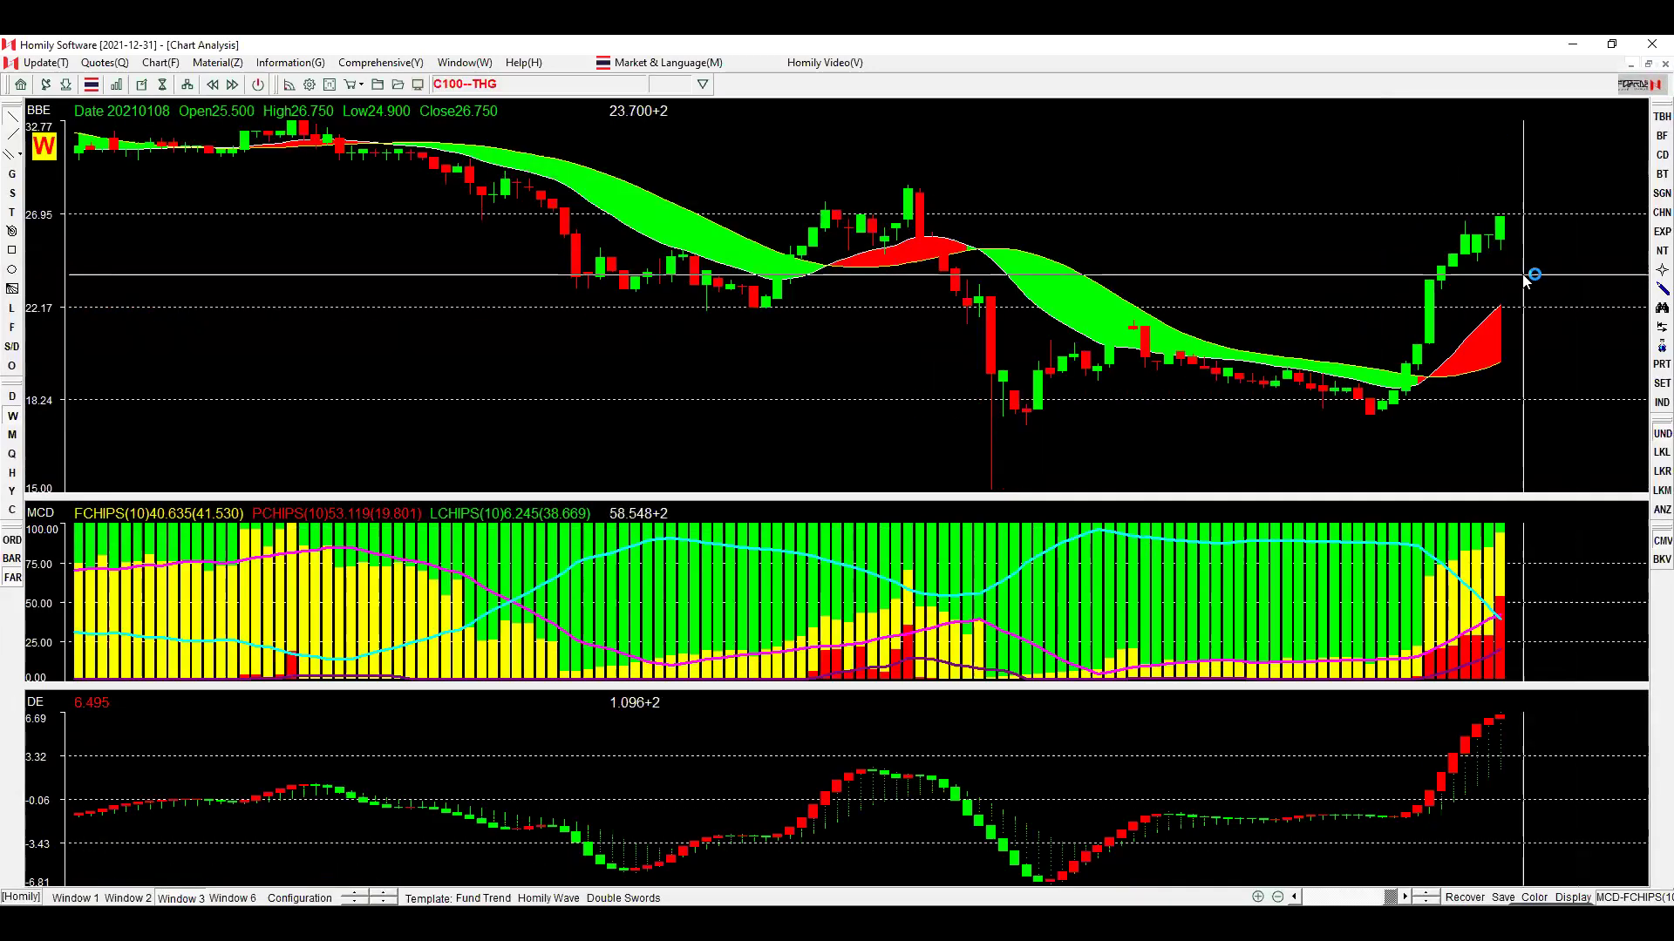
click(13, 398)
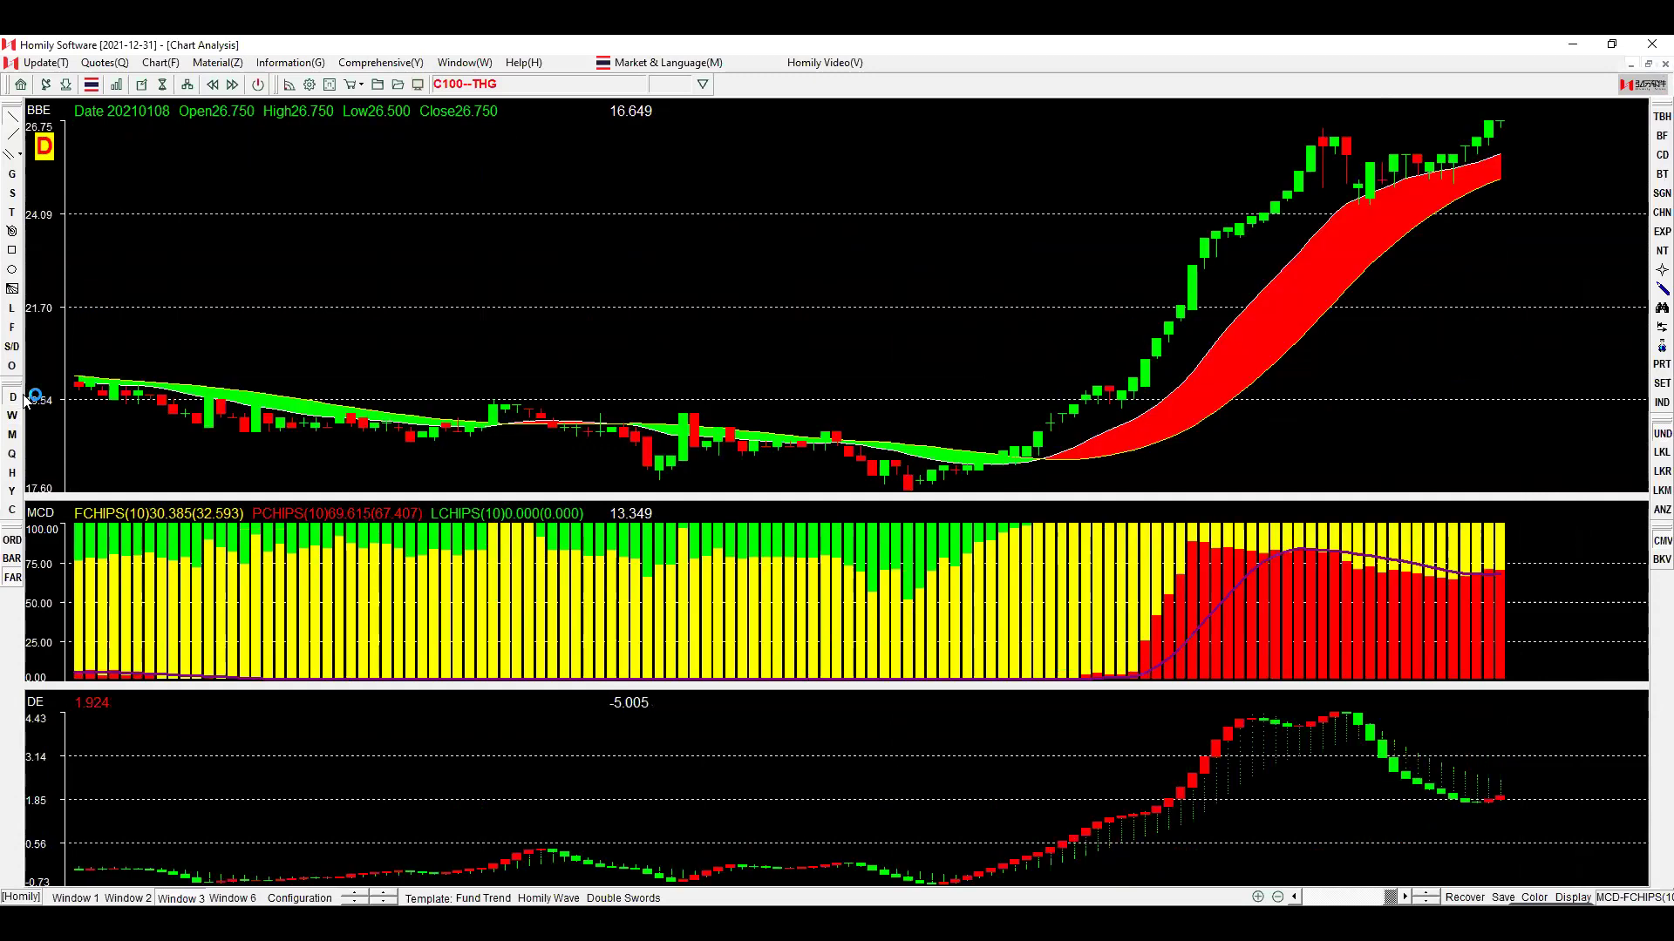
drag(304, 329, 78, 380)
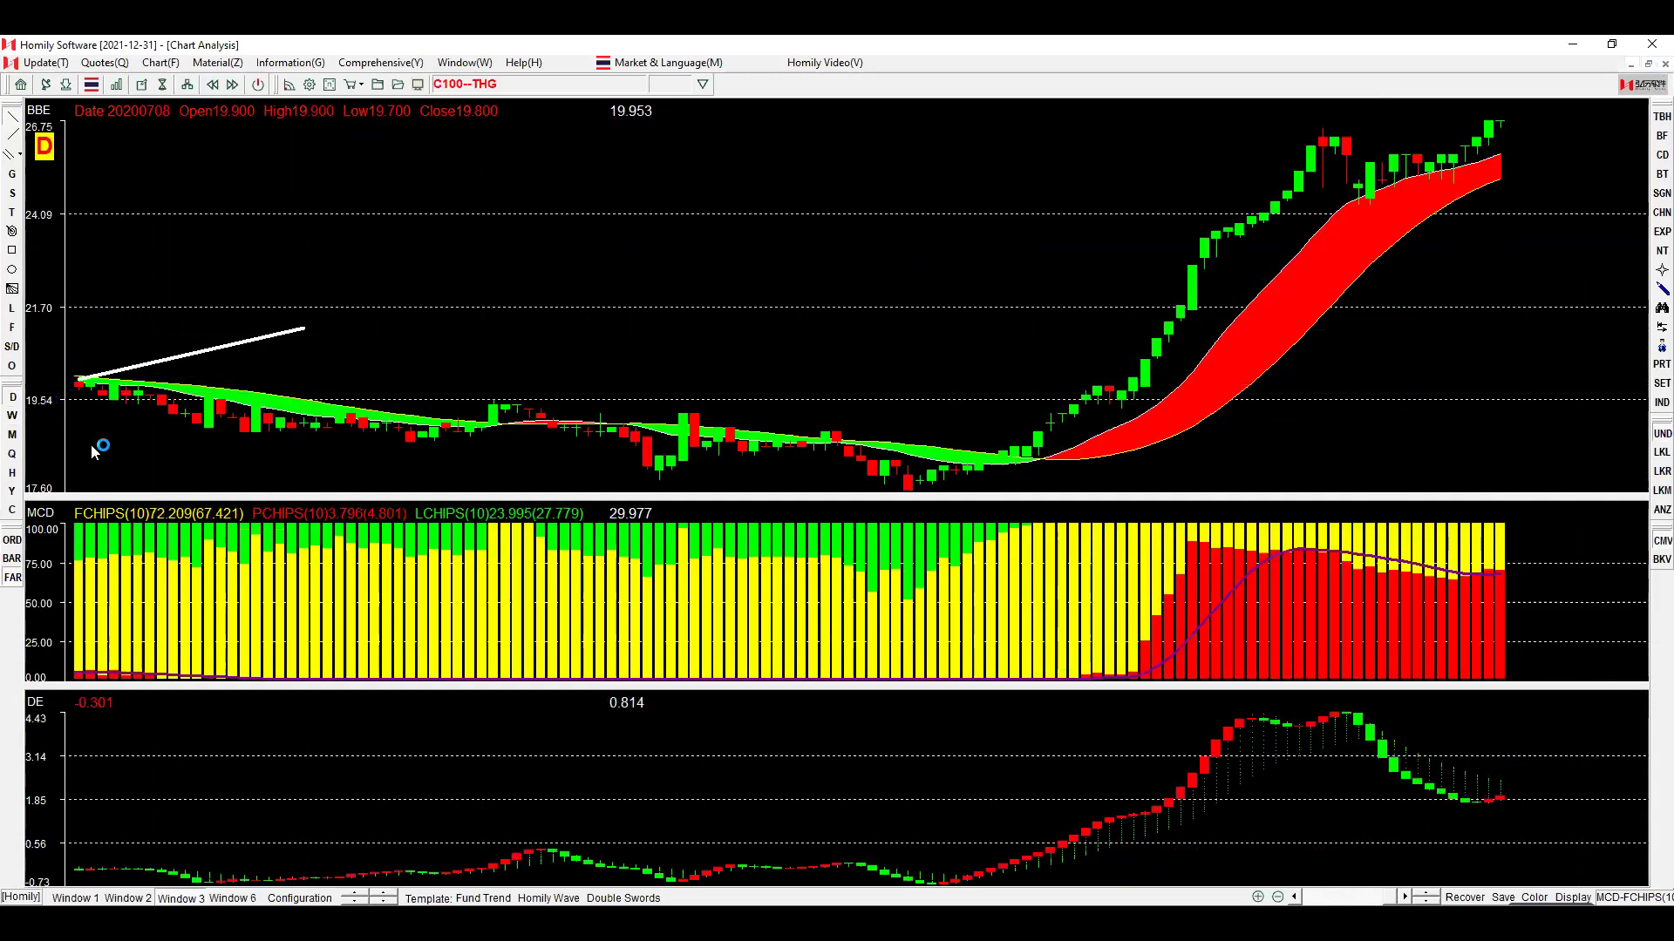
drag(152, 451, 74, 421)
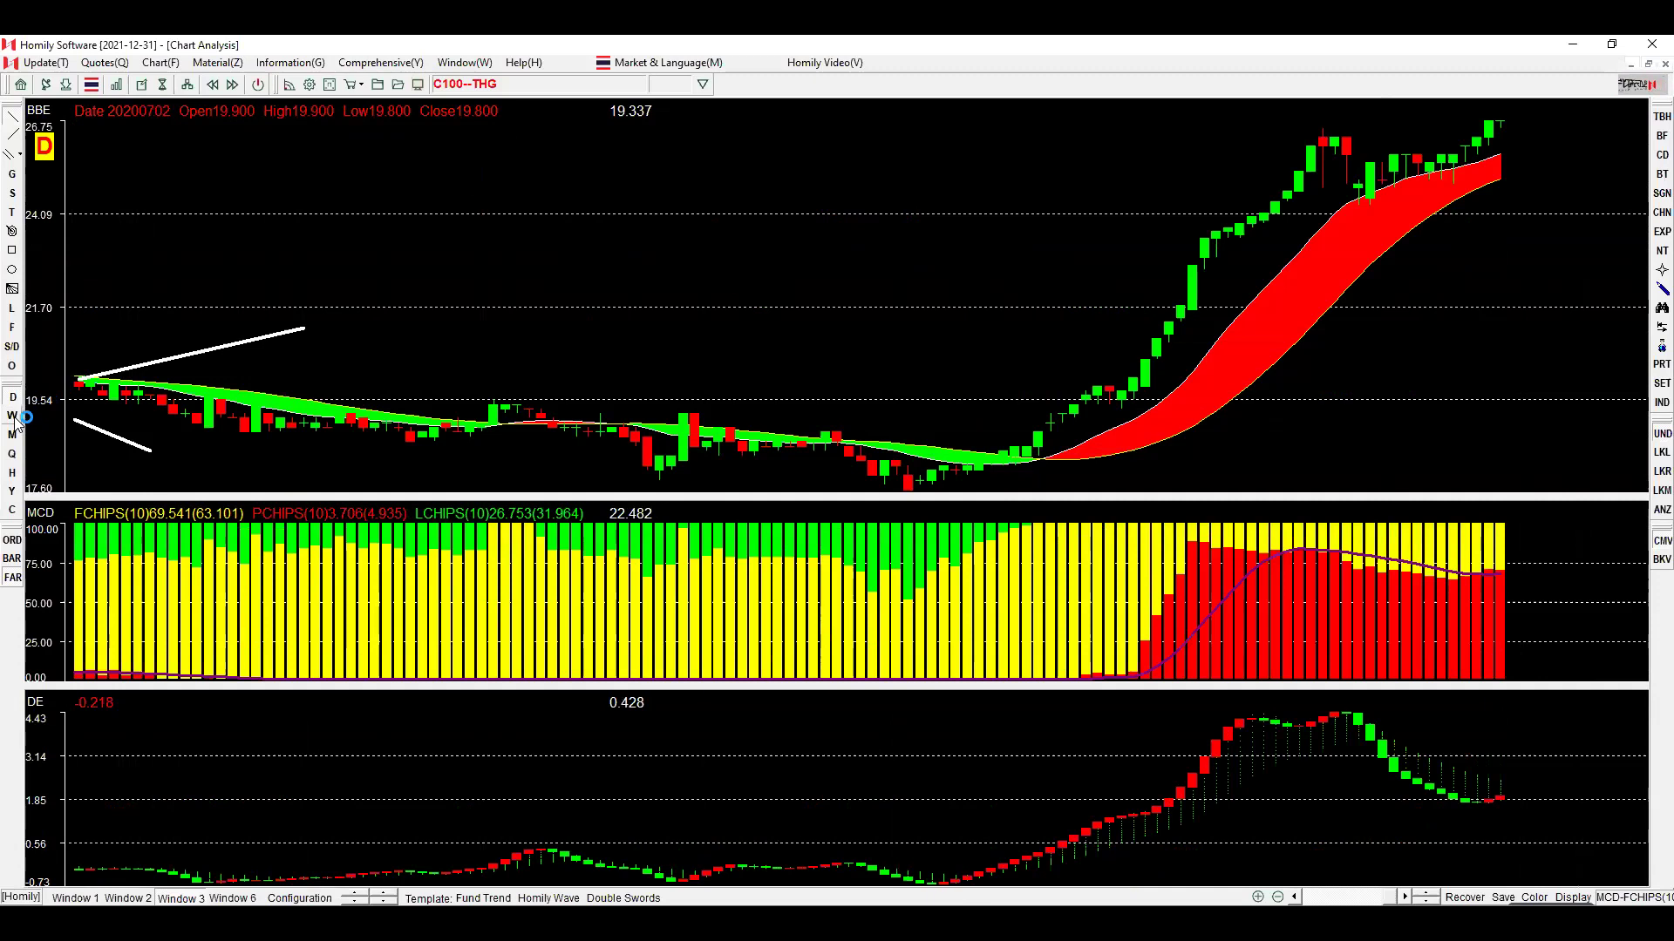
Return to the weekly chart and page through the filtered stocks from THG to C1020 SAT.
click(13, 416)
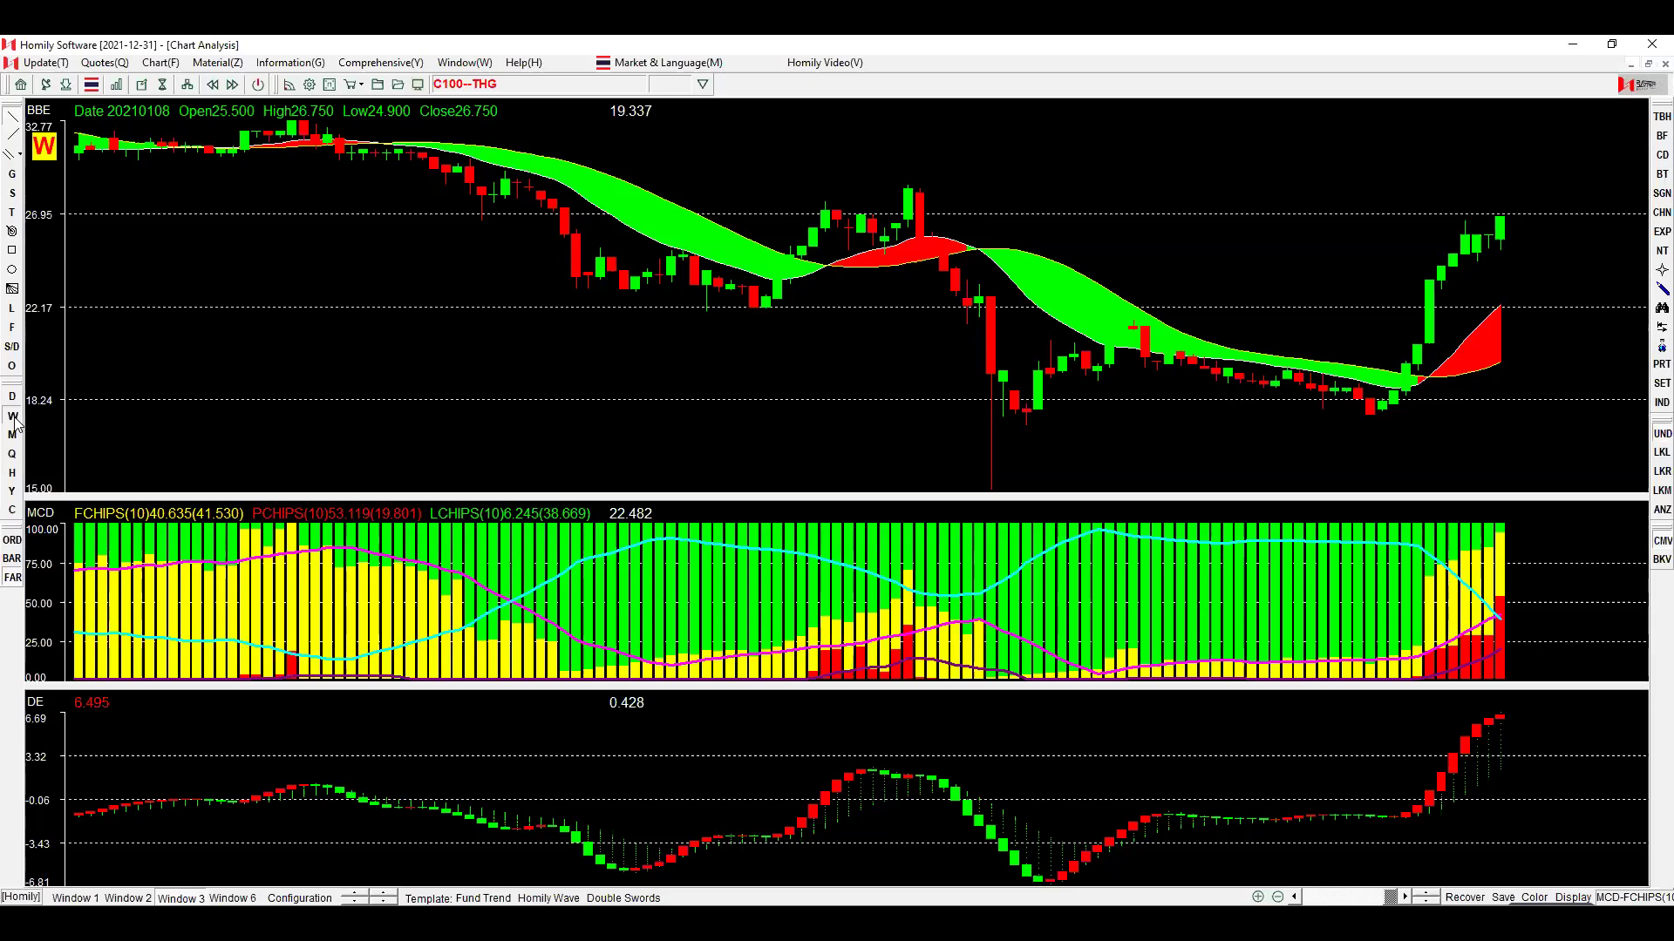
key(Page_Down)
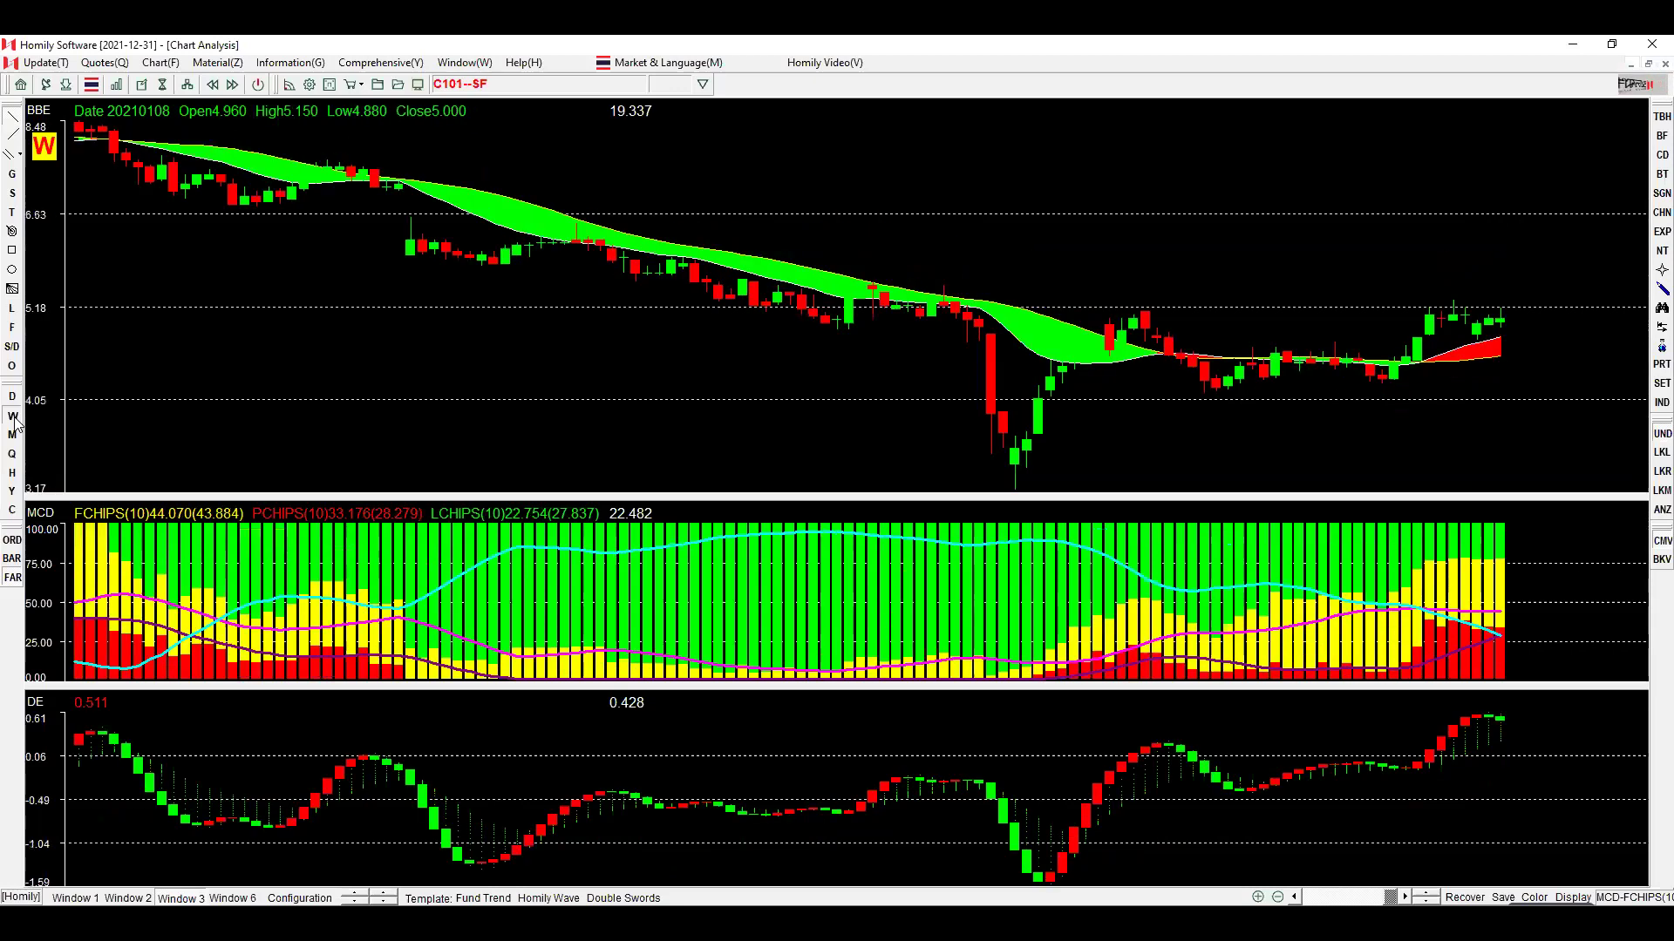
key(Page_Down)
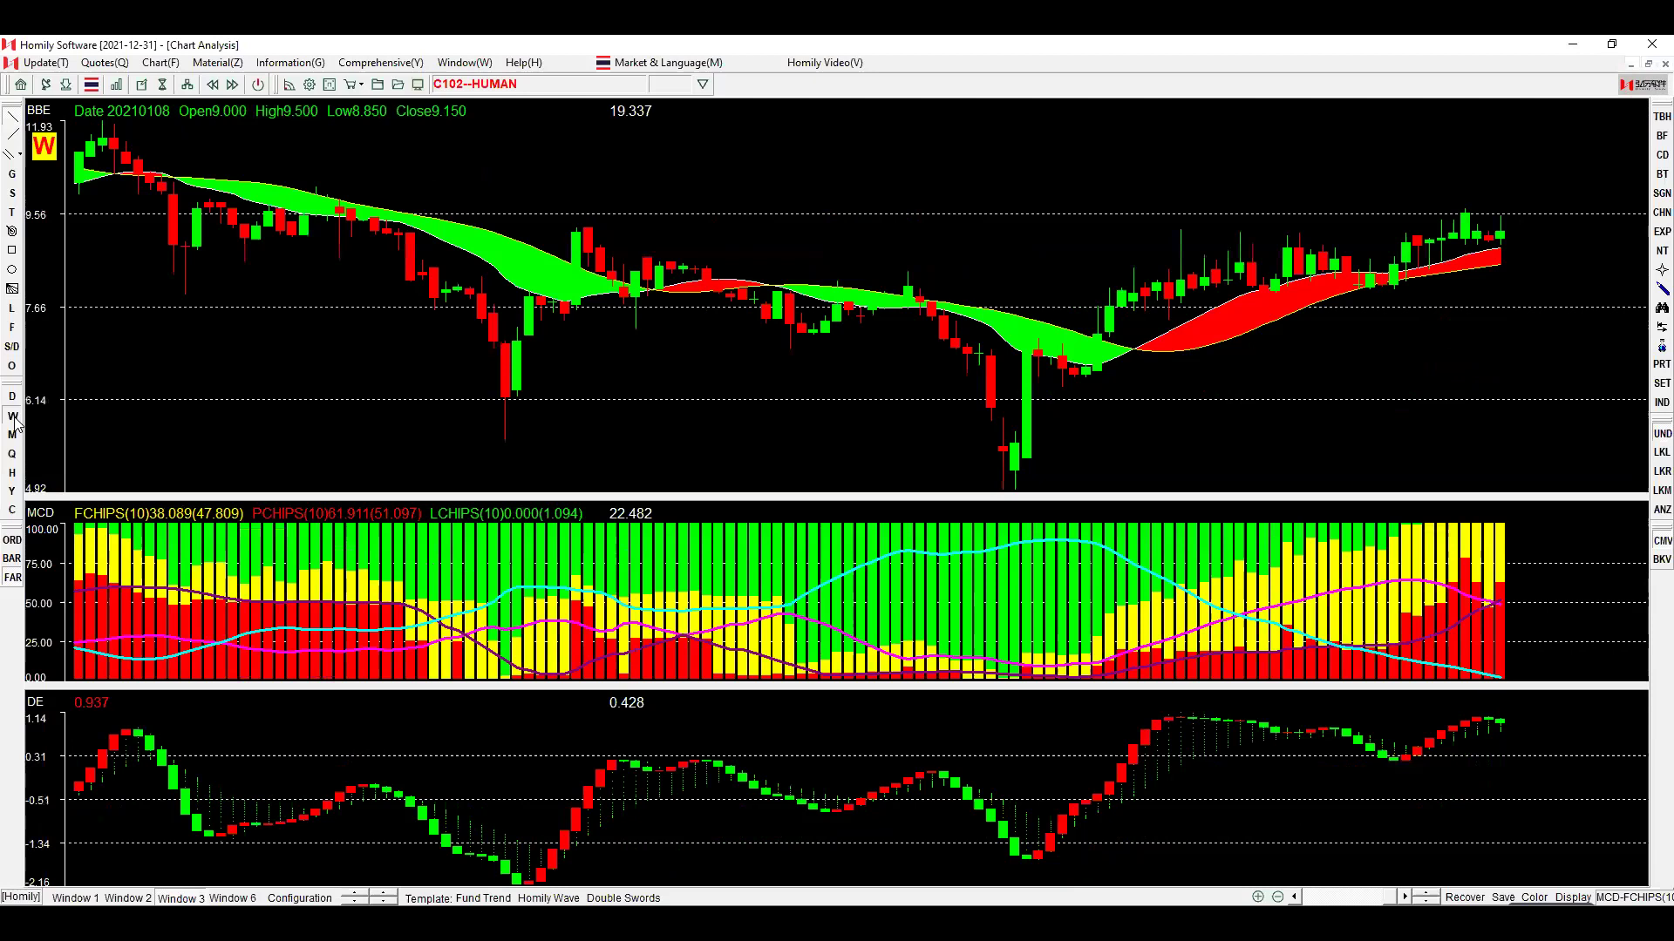
key(Page_Down)
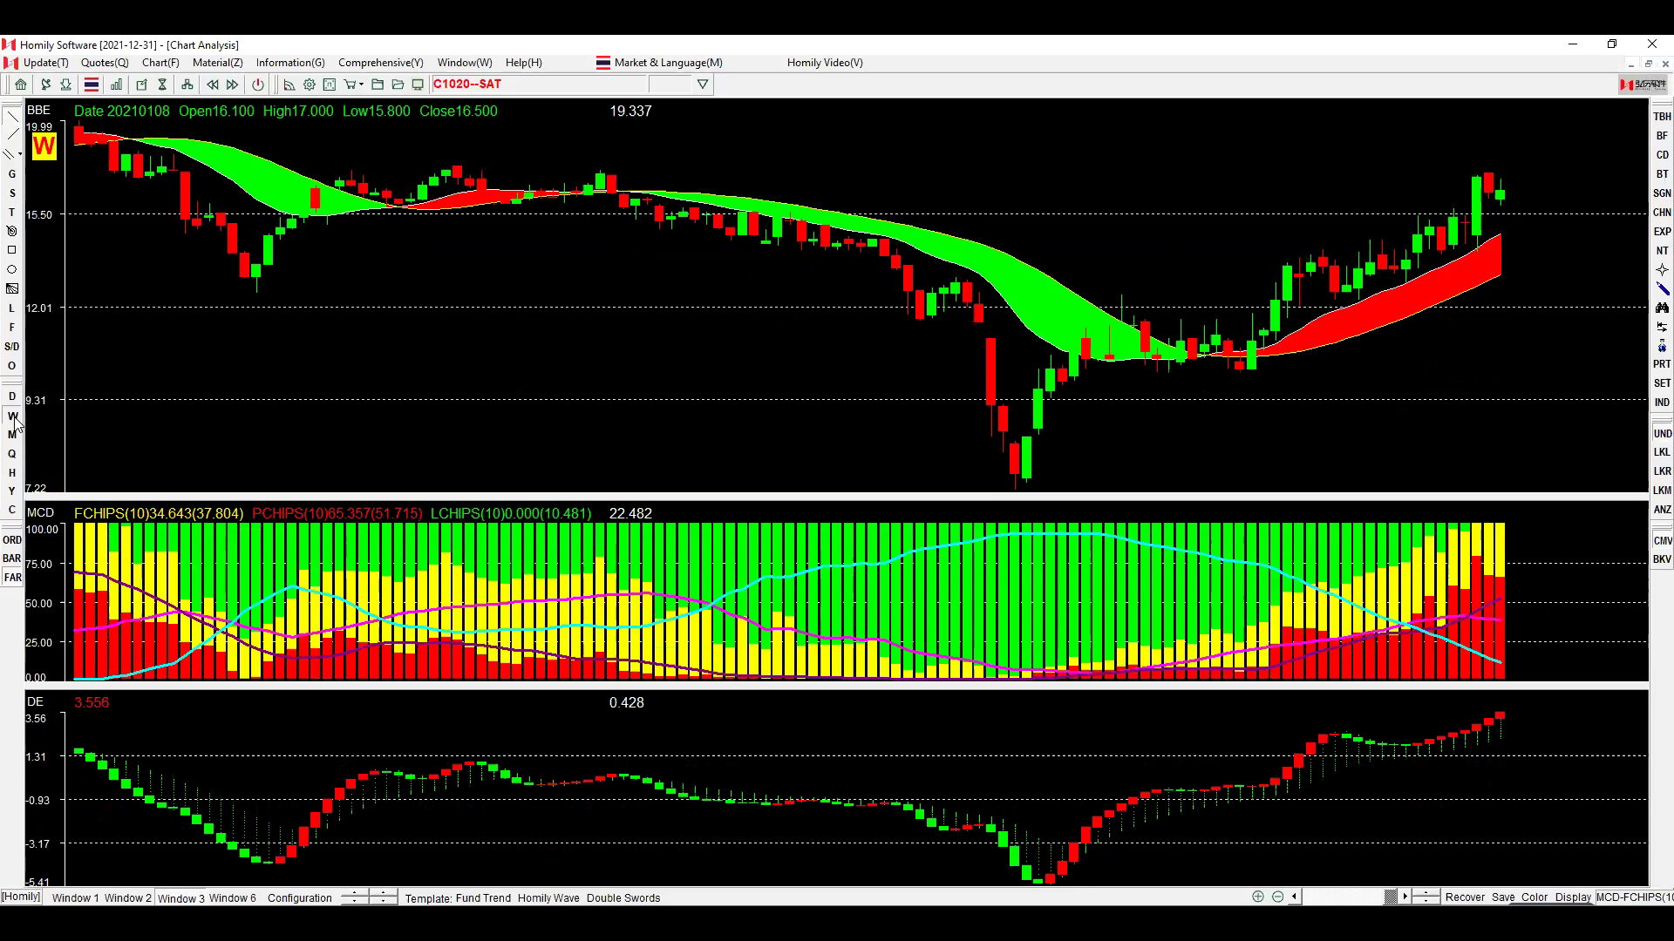
Enlarge the SAT weekly candles and mark the DE indicator's latest turn to red with short strokes.
click(177, 390)
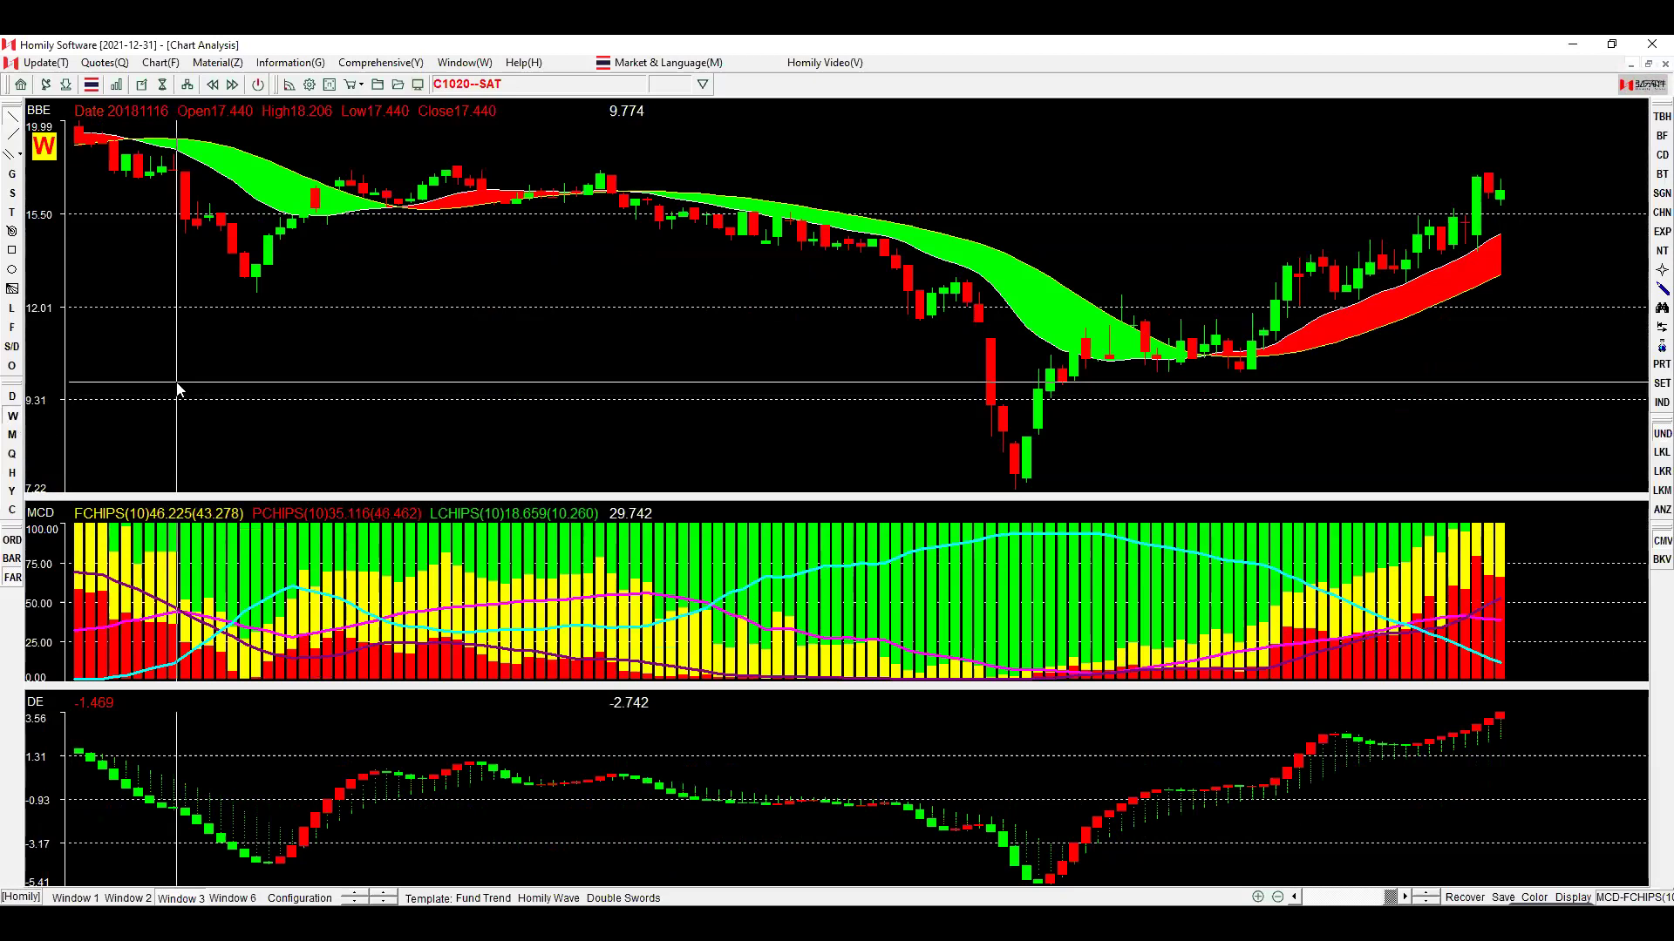
key(Up)
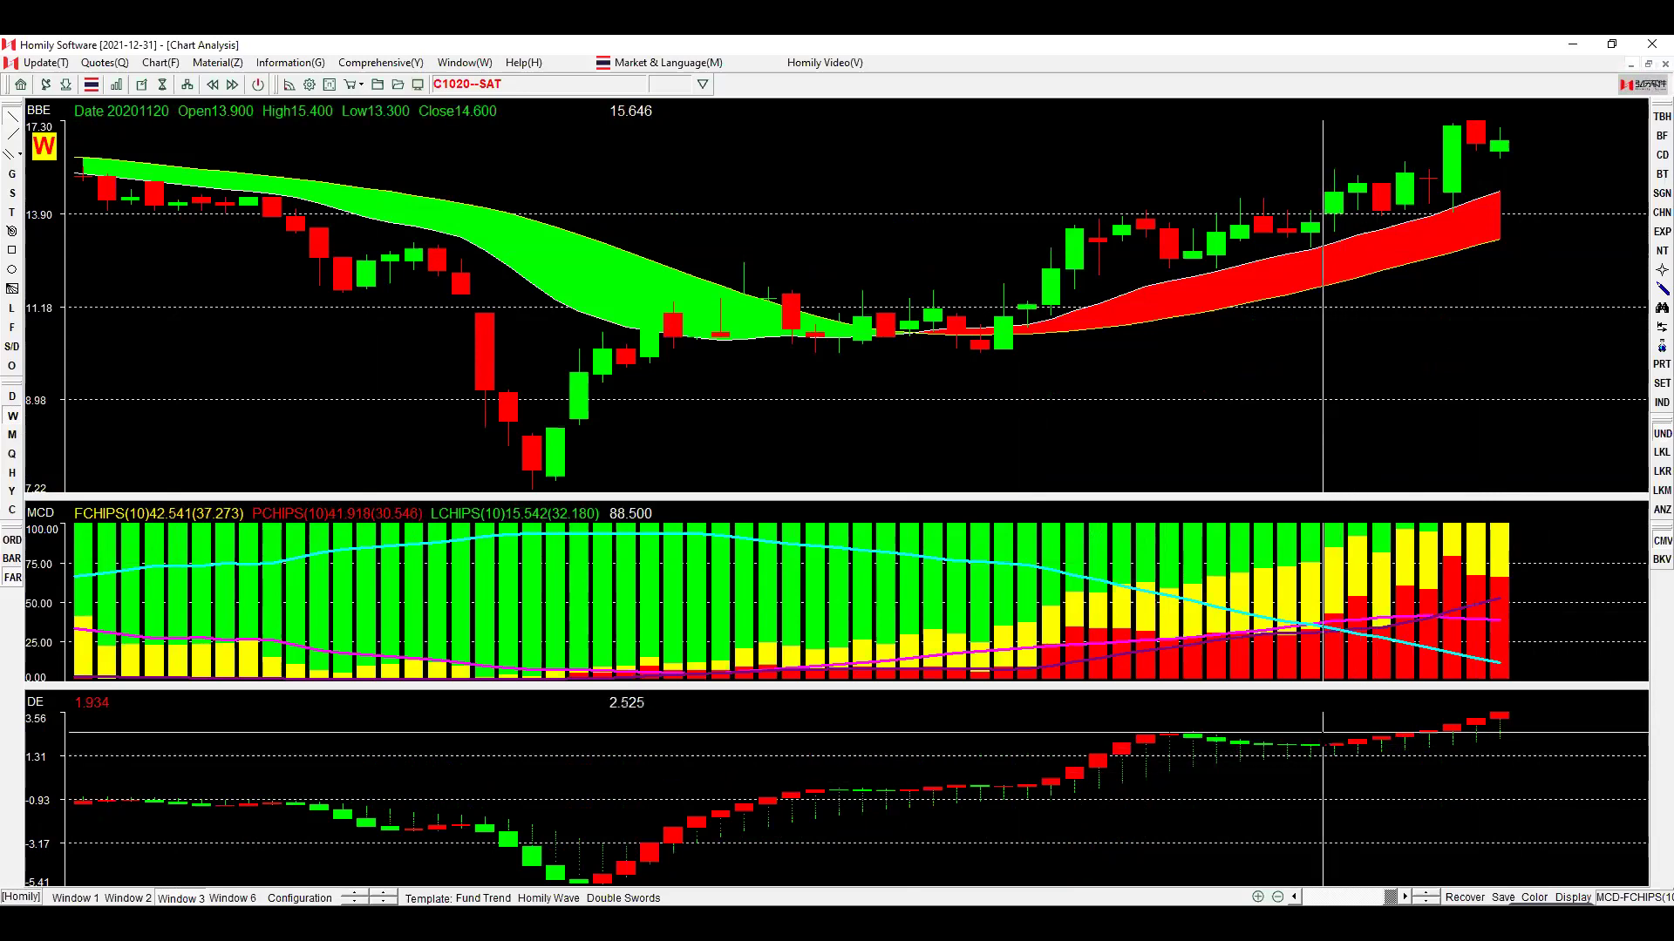
mouse_move(1333, 733)
mouse_down()
mouse_move(1334, 774)
mouse_move(1357, 775)
mouse_up()
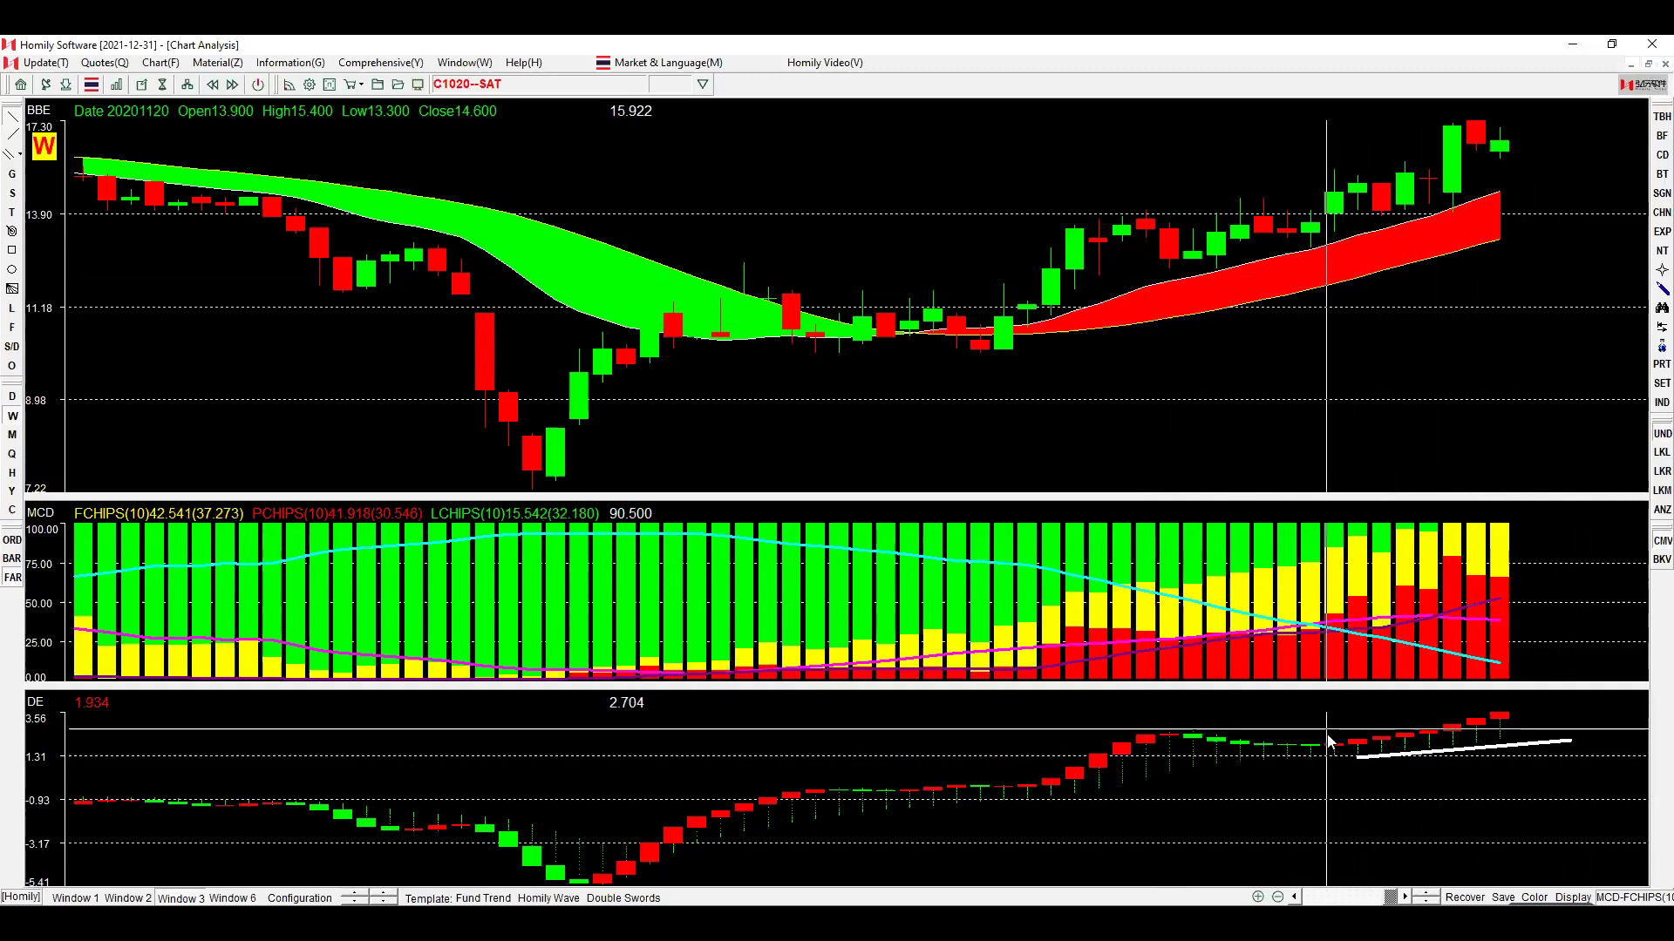
Roll the weekly chart back to the 11/20/2020 candle, clear the strokes, and mark that candle and its red DE bar.
key(Left)
key(Left)
key(Left)
key(Left)
key(Left)
key(Left)
key(Left)
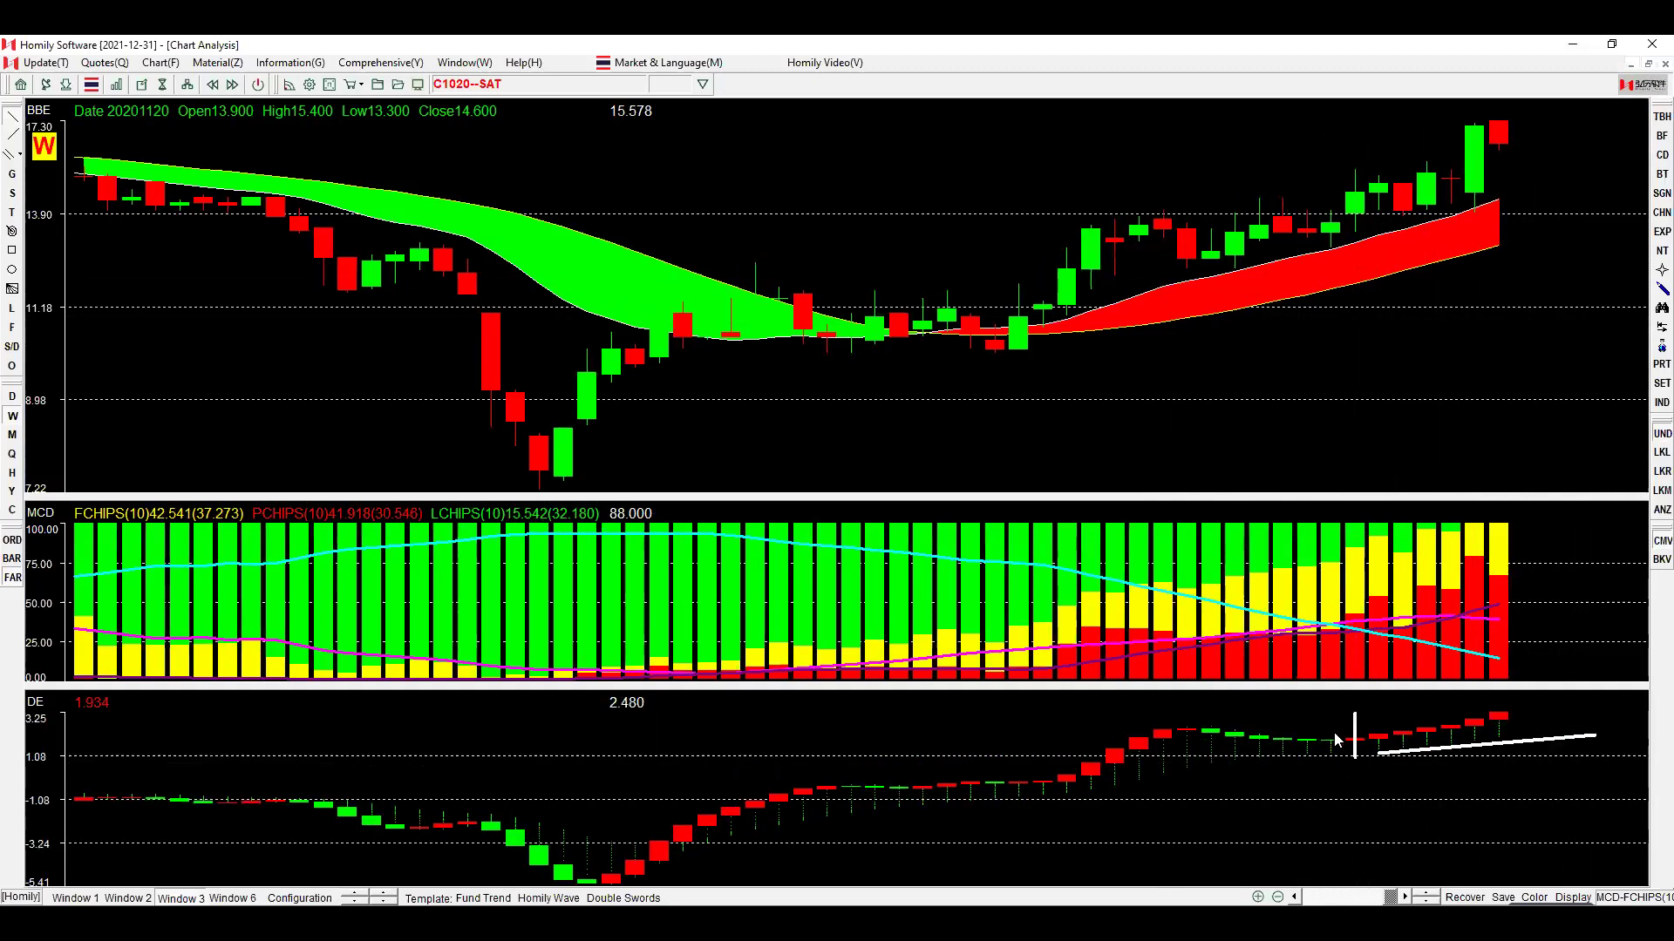
key(Delete)
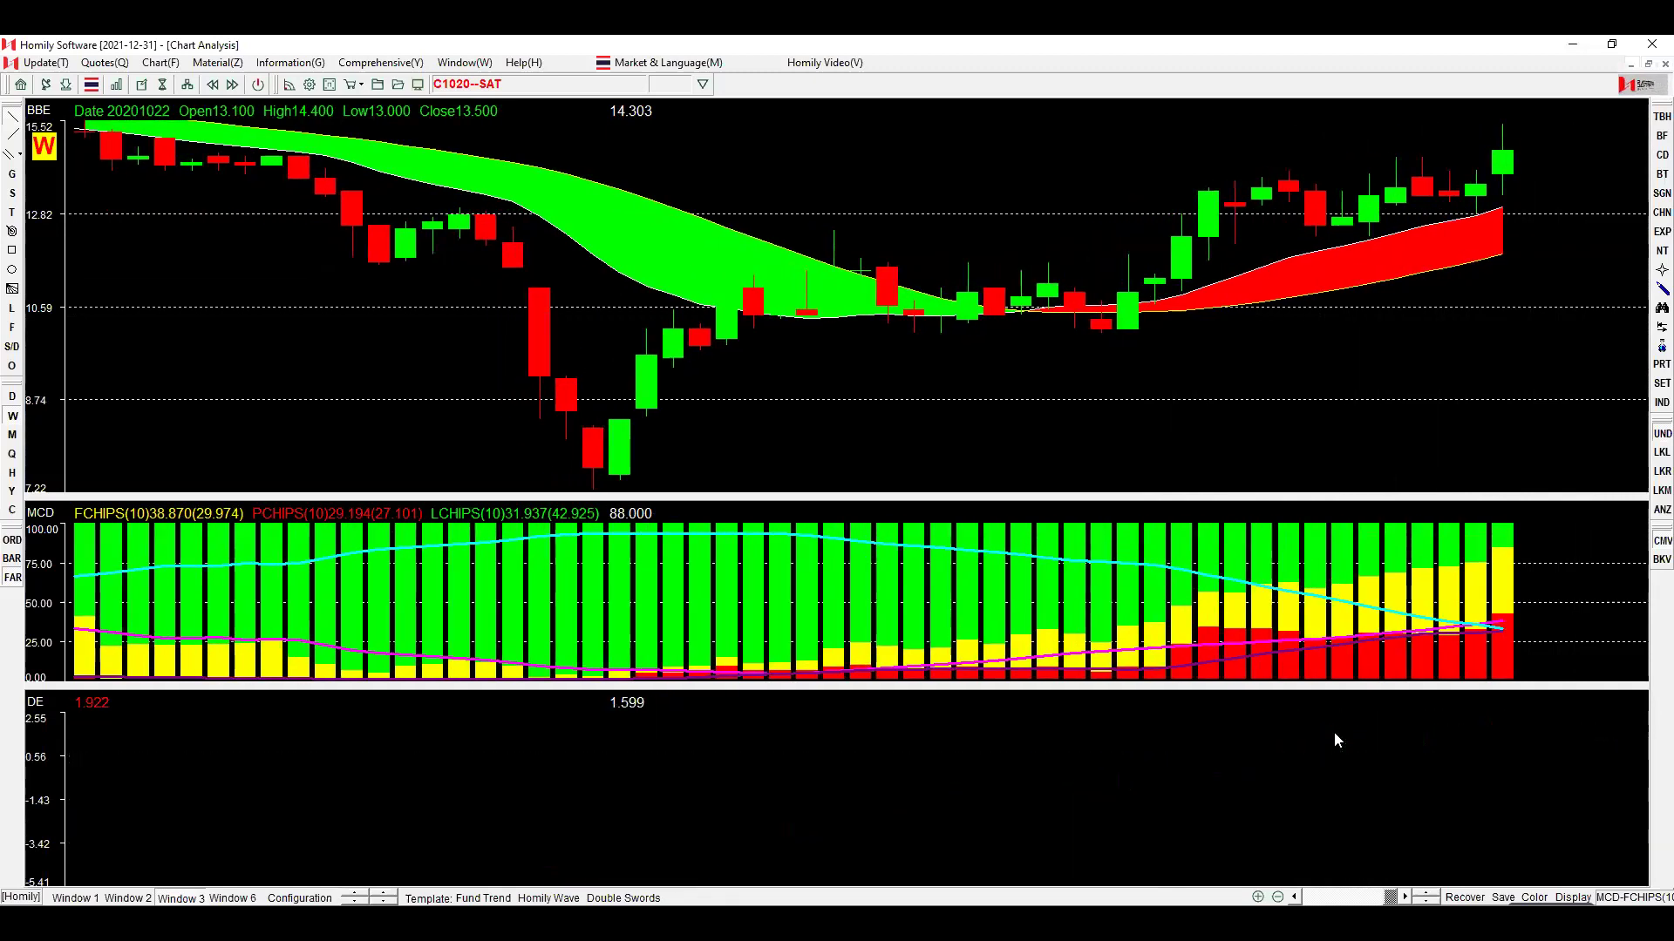
drag(1503, 764, 1526, 757)
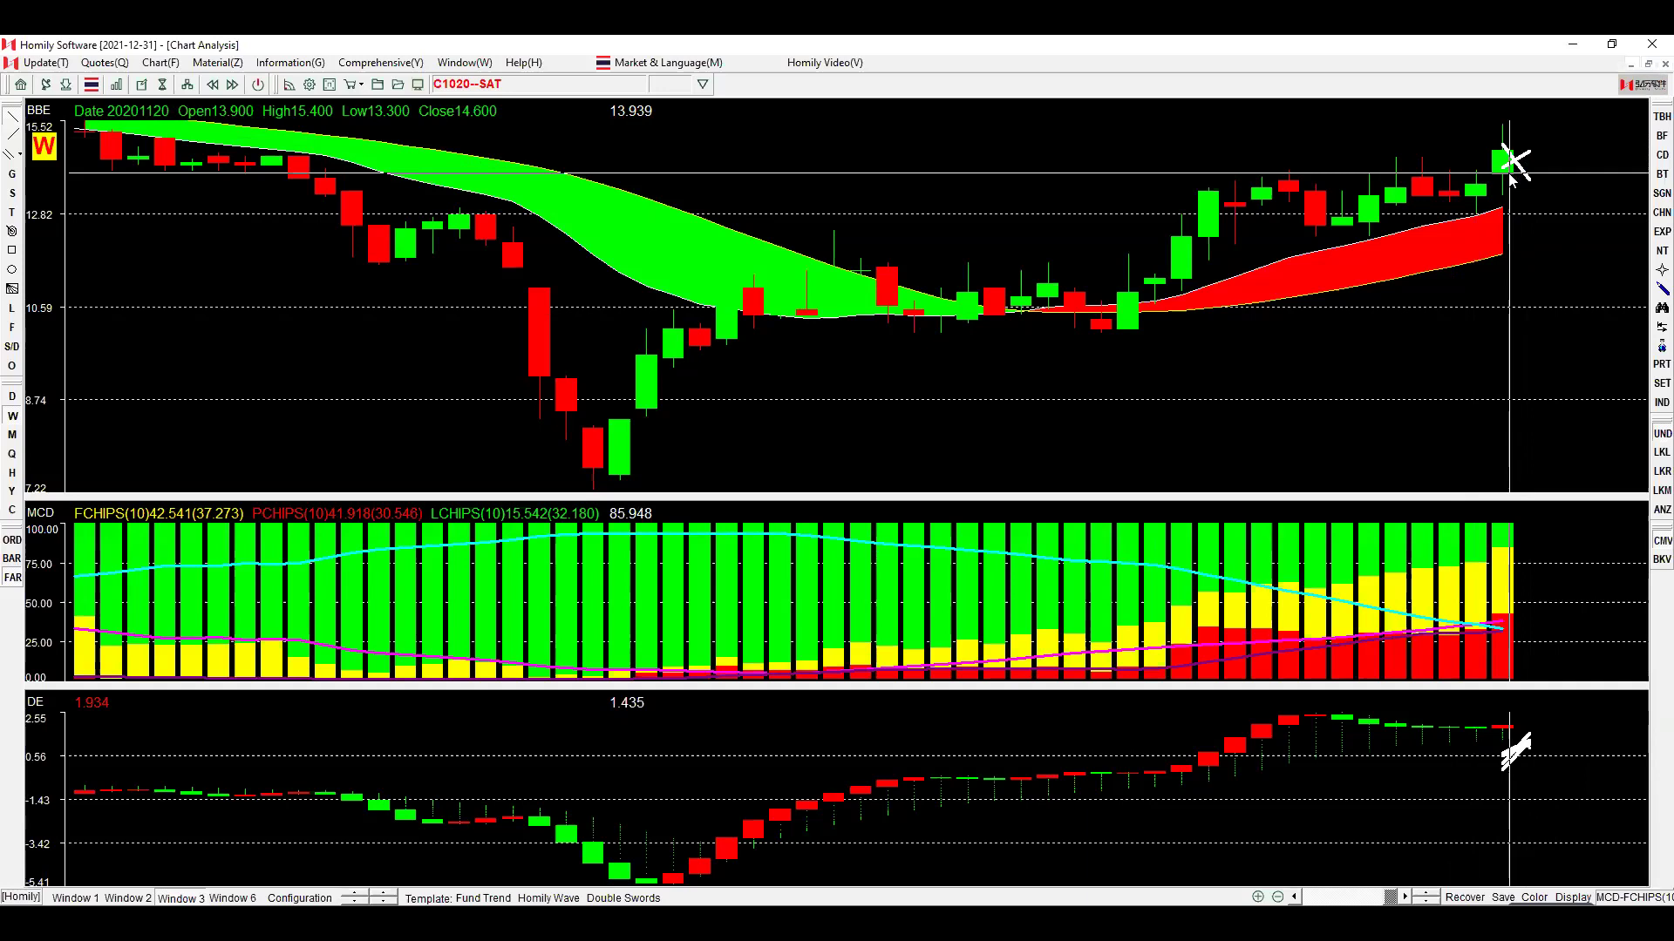
Bring the later weekly candles back and draw a rising line from just after the marked entry to the latest candle.
key(Down)
key(Down)
key(Down)
key(Down)
key(Down)
key(Down)
key(Down)
key(Down)
key(Down)
key(Down)
key(Down)
key(Down)
key(Down)
key(Down)
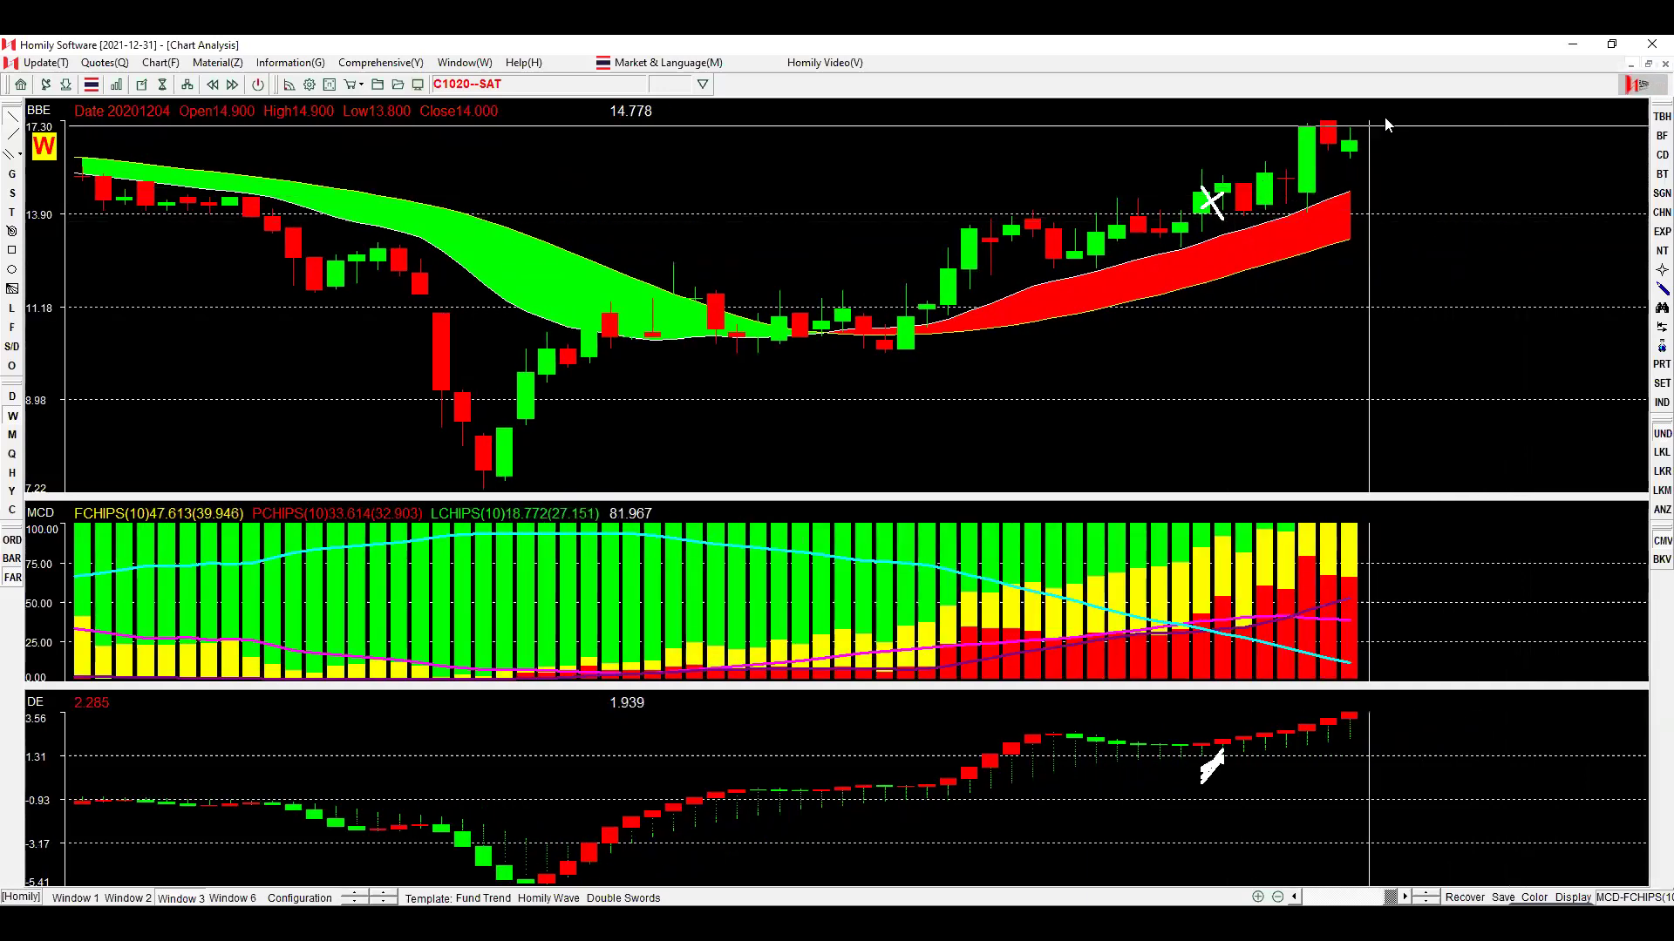
drag(1386, 124, 1245, 186)
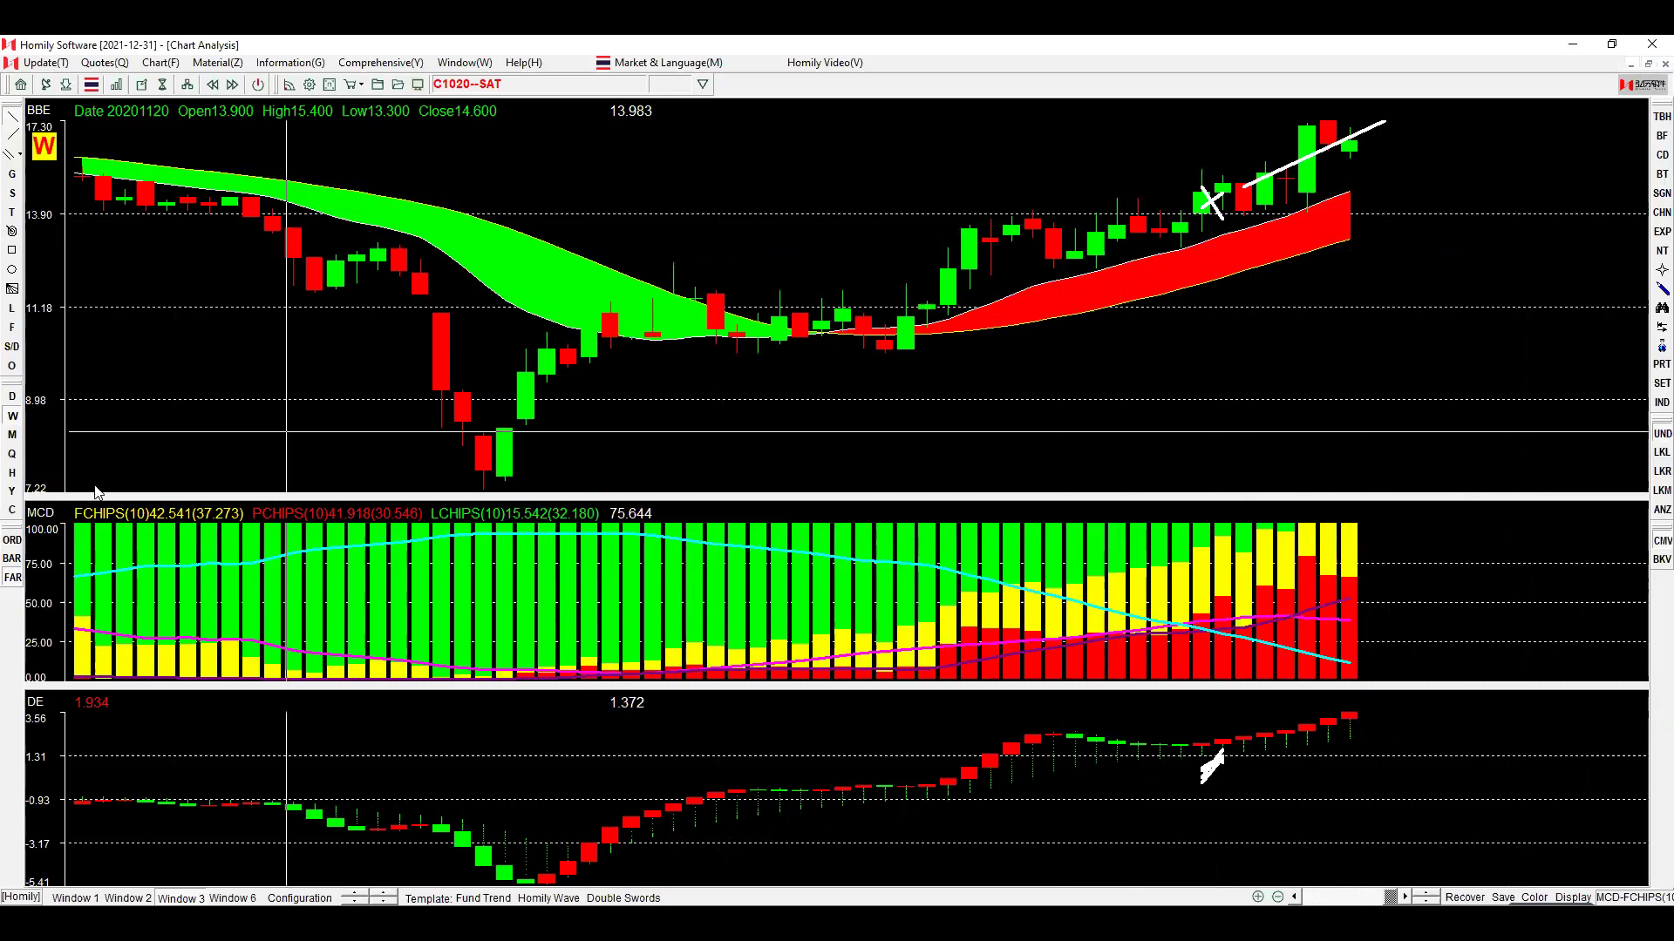
Switch SAT to the daily chart and adjust the time span to show the marked entry within the whole uptrend.
click(14, 398)
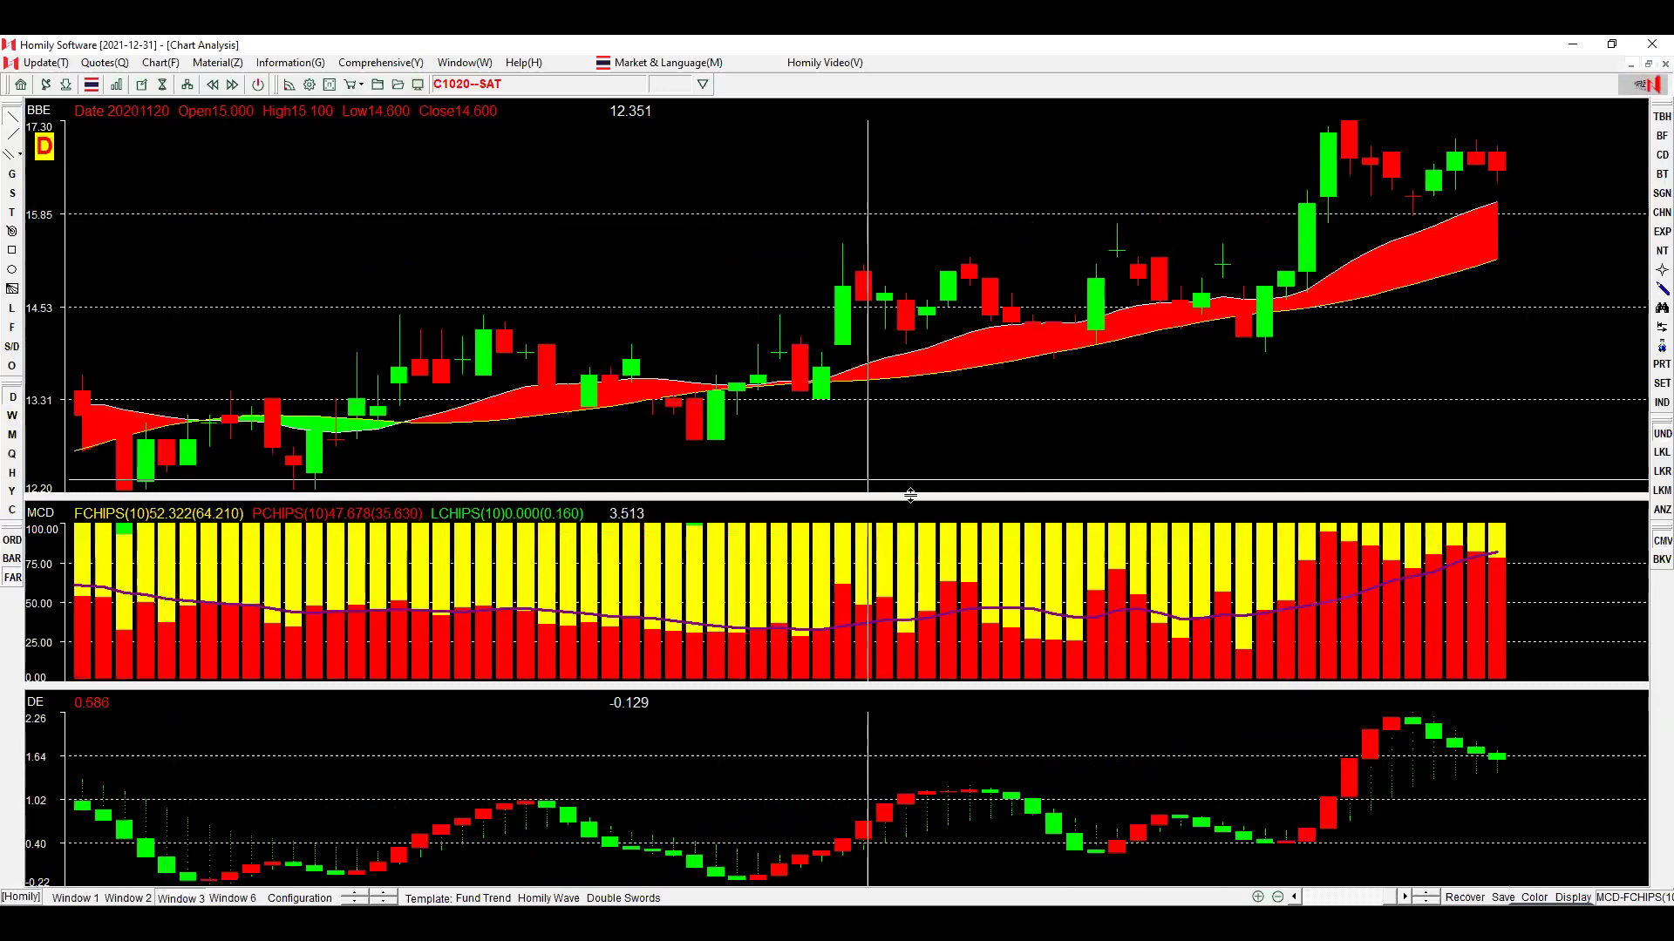
key(Down)
key(Down)
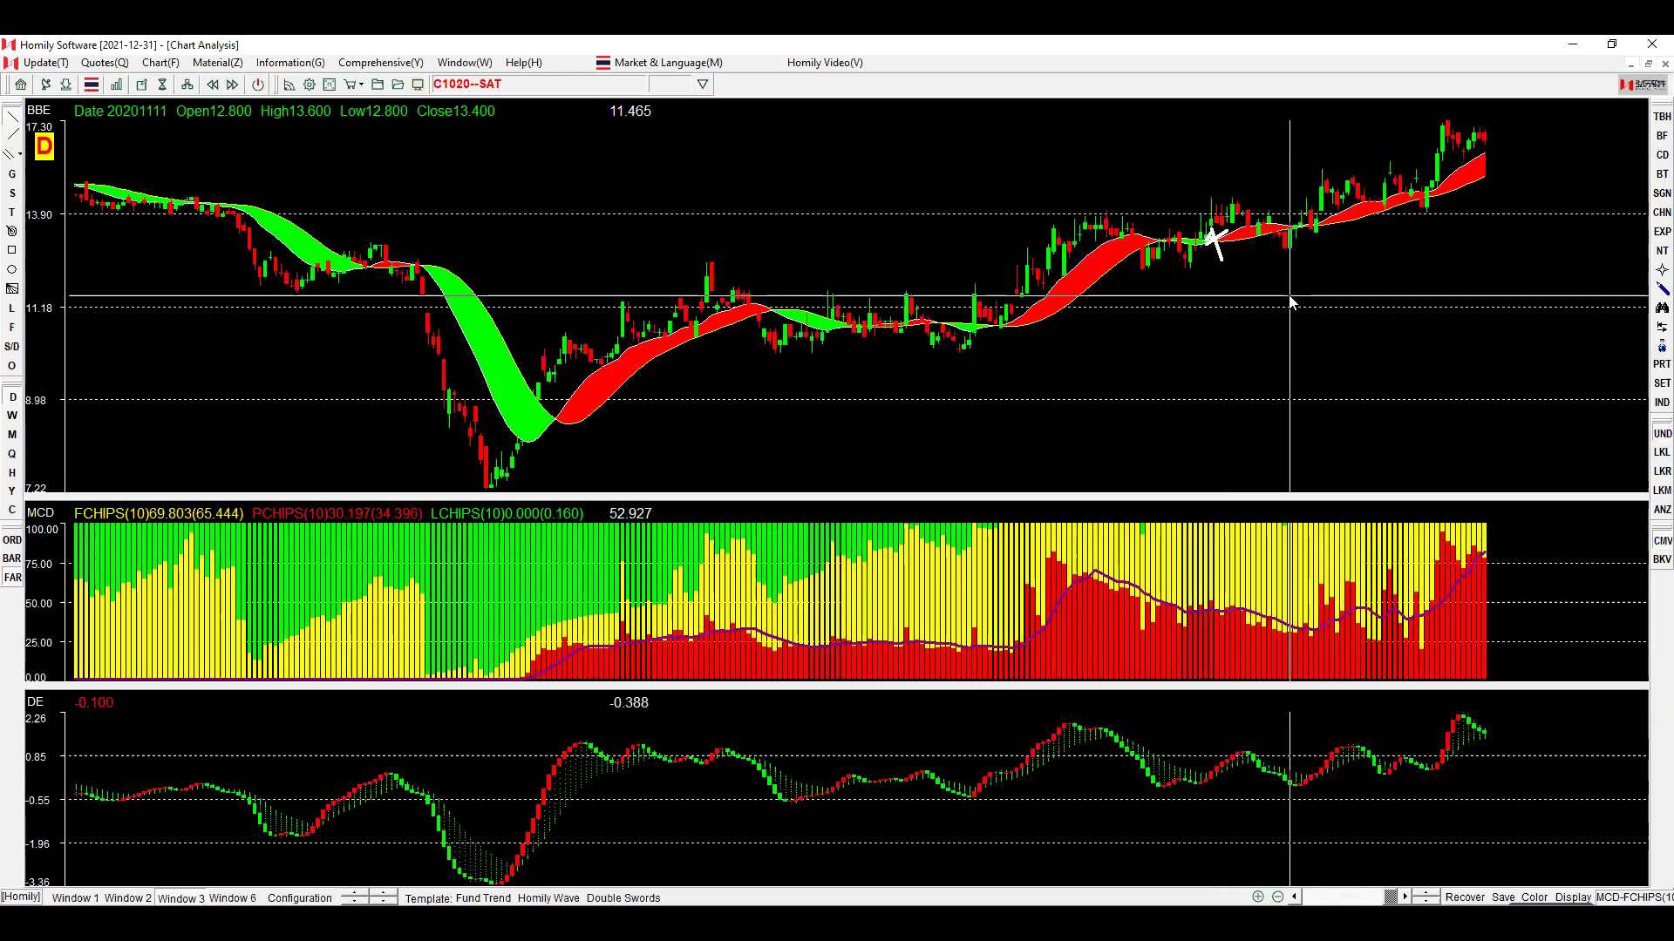
key(Up)
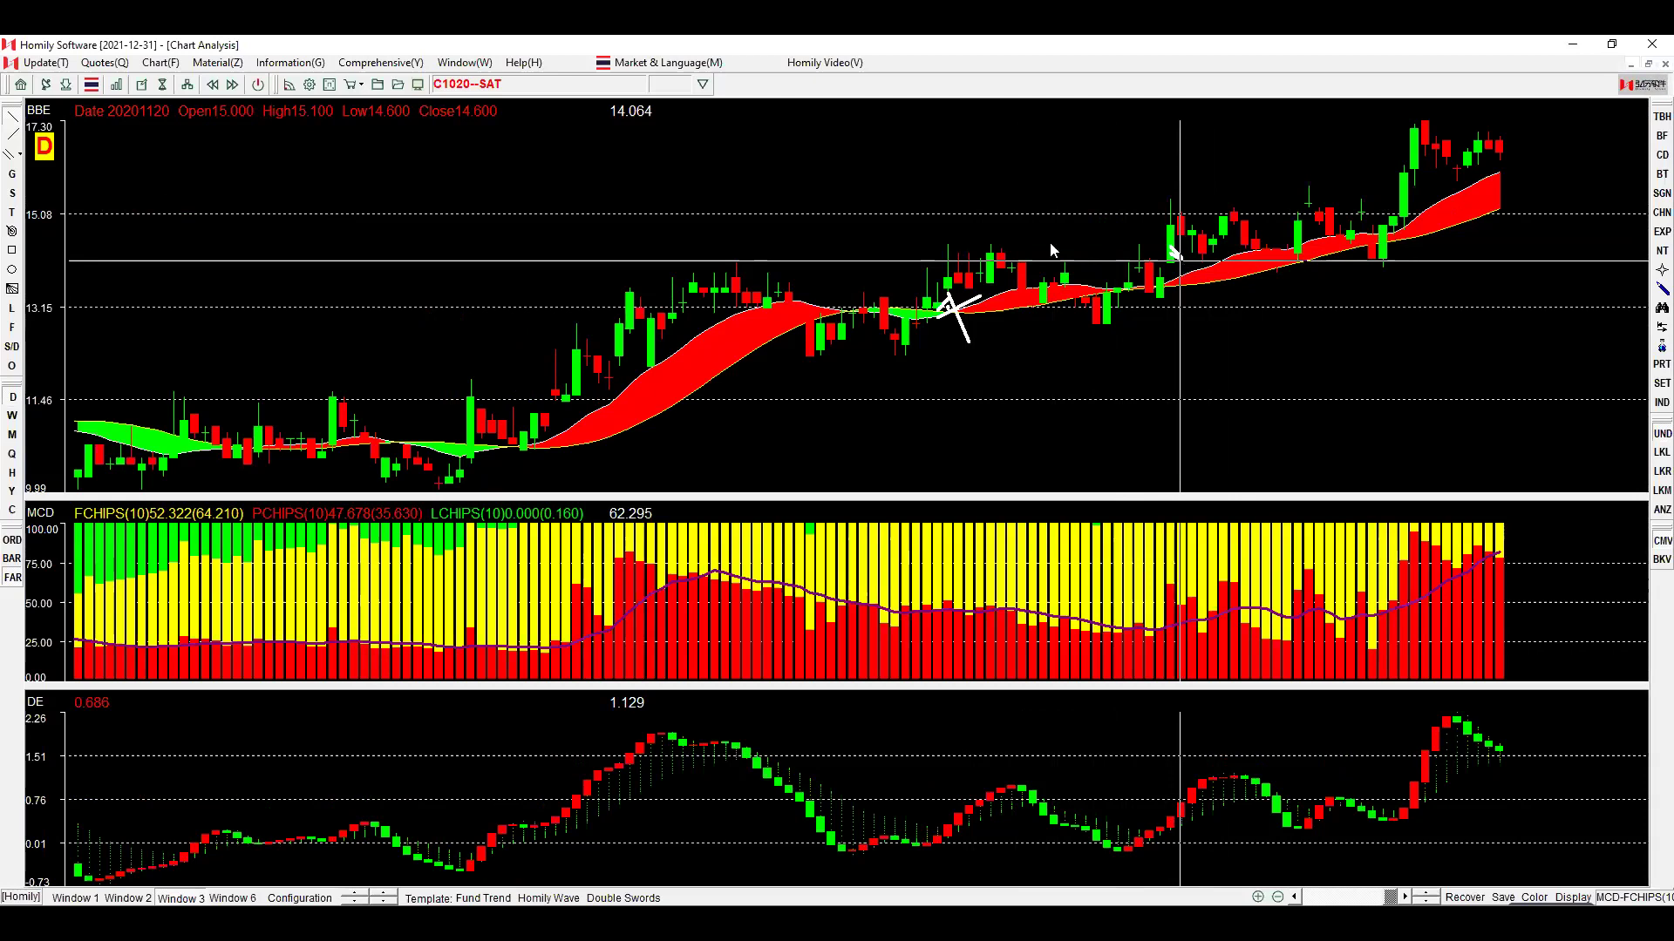
Draw strokes along the first rallies and their drops toward the red band, and clear all drawings.
drag(567, 405, 577, 356)
mouse_move(588, 334)
mouse_down()
mouse_move(619, 401)
mouse_move(630, 284)
mouse_move(690, 392)
mouse_up()
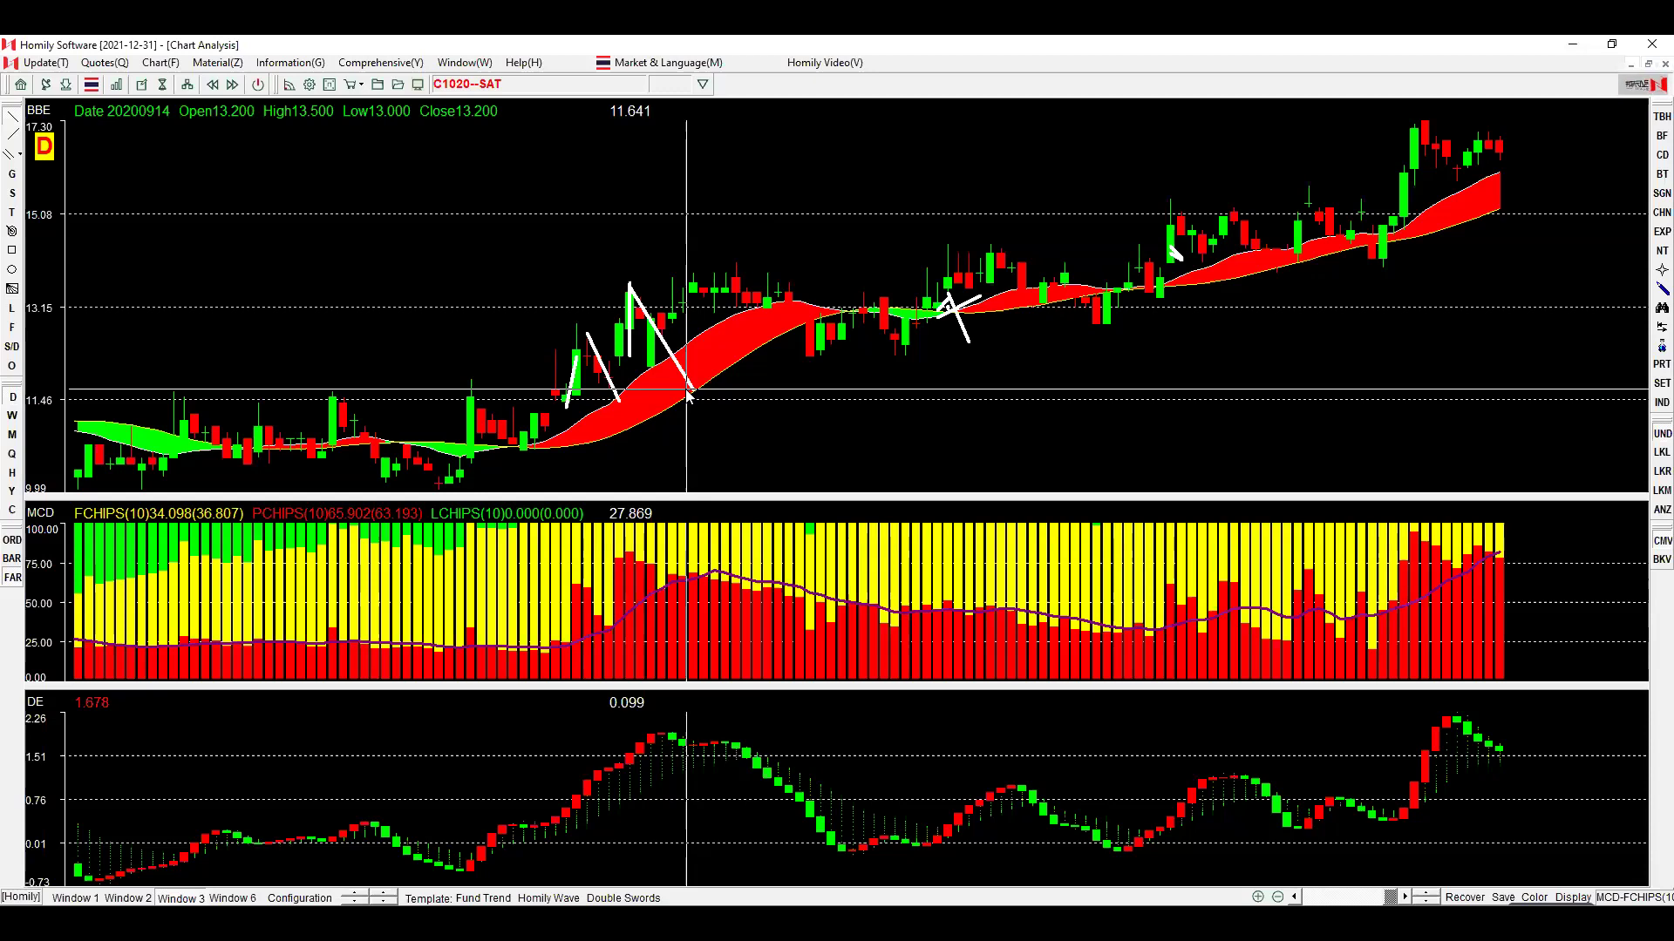
key(Escape)
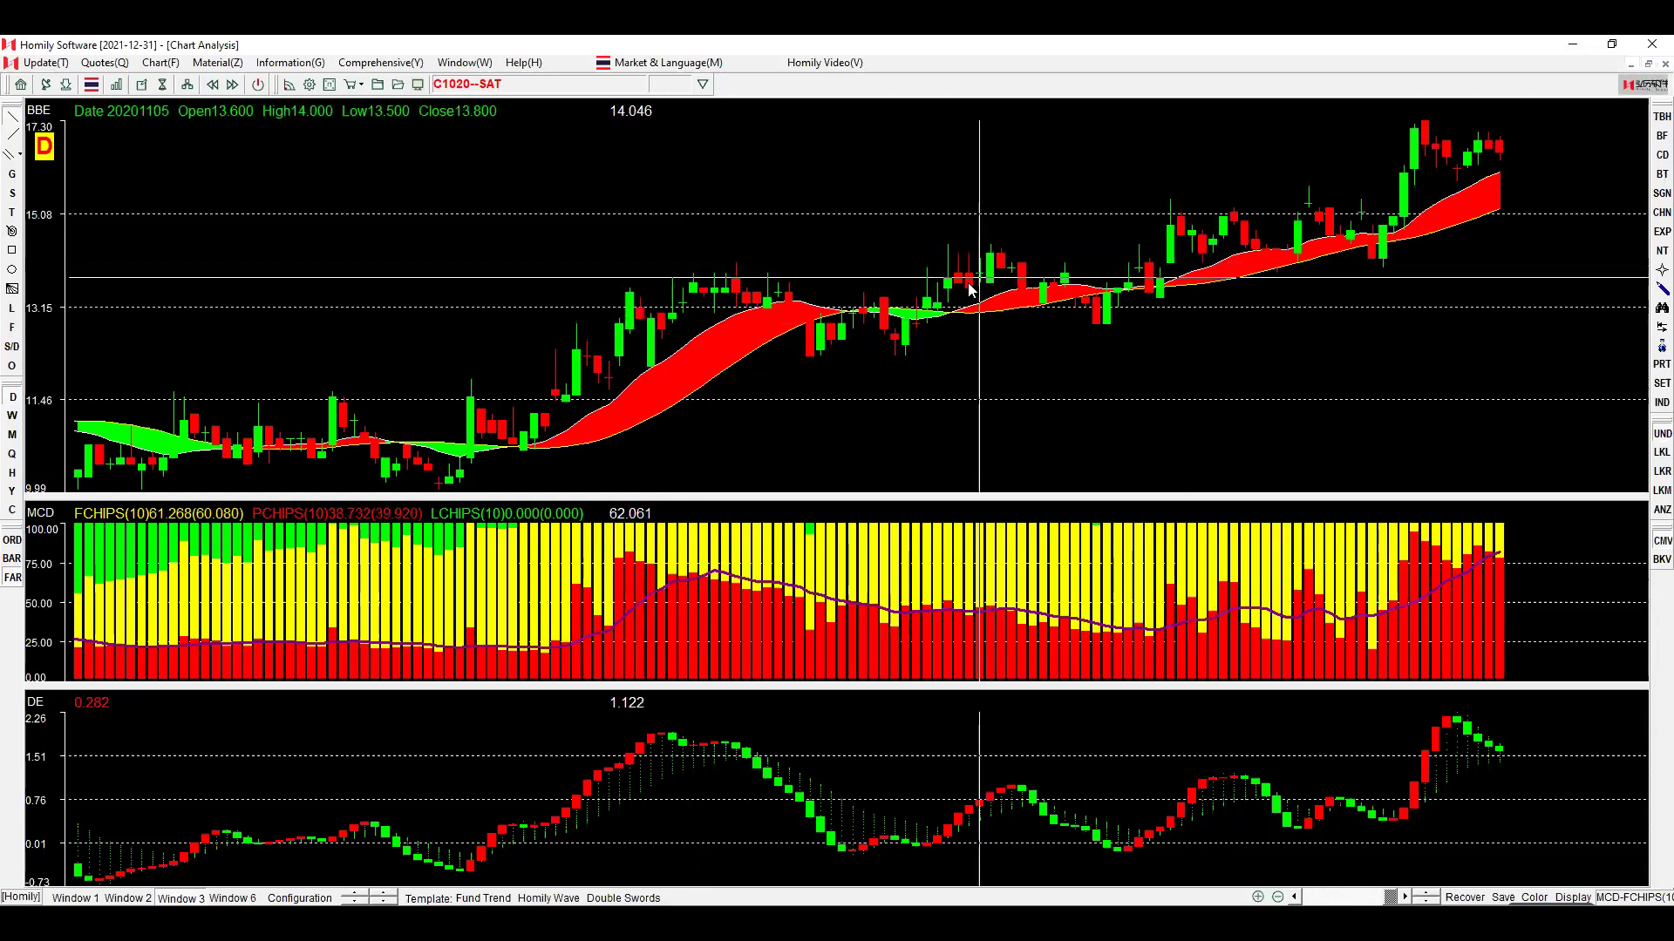
Mark the candle at the band's turn to red with a cross and measure the interval statistics from 10/21/2020 to 1/8/2021.
mouse_move(948, 271)
mouse_down()
mouse_move(980, 309)
mouse_move(959, 295)
mouse_up()
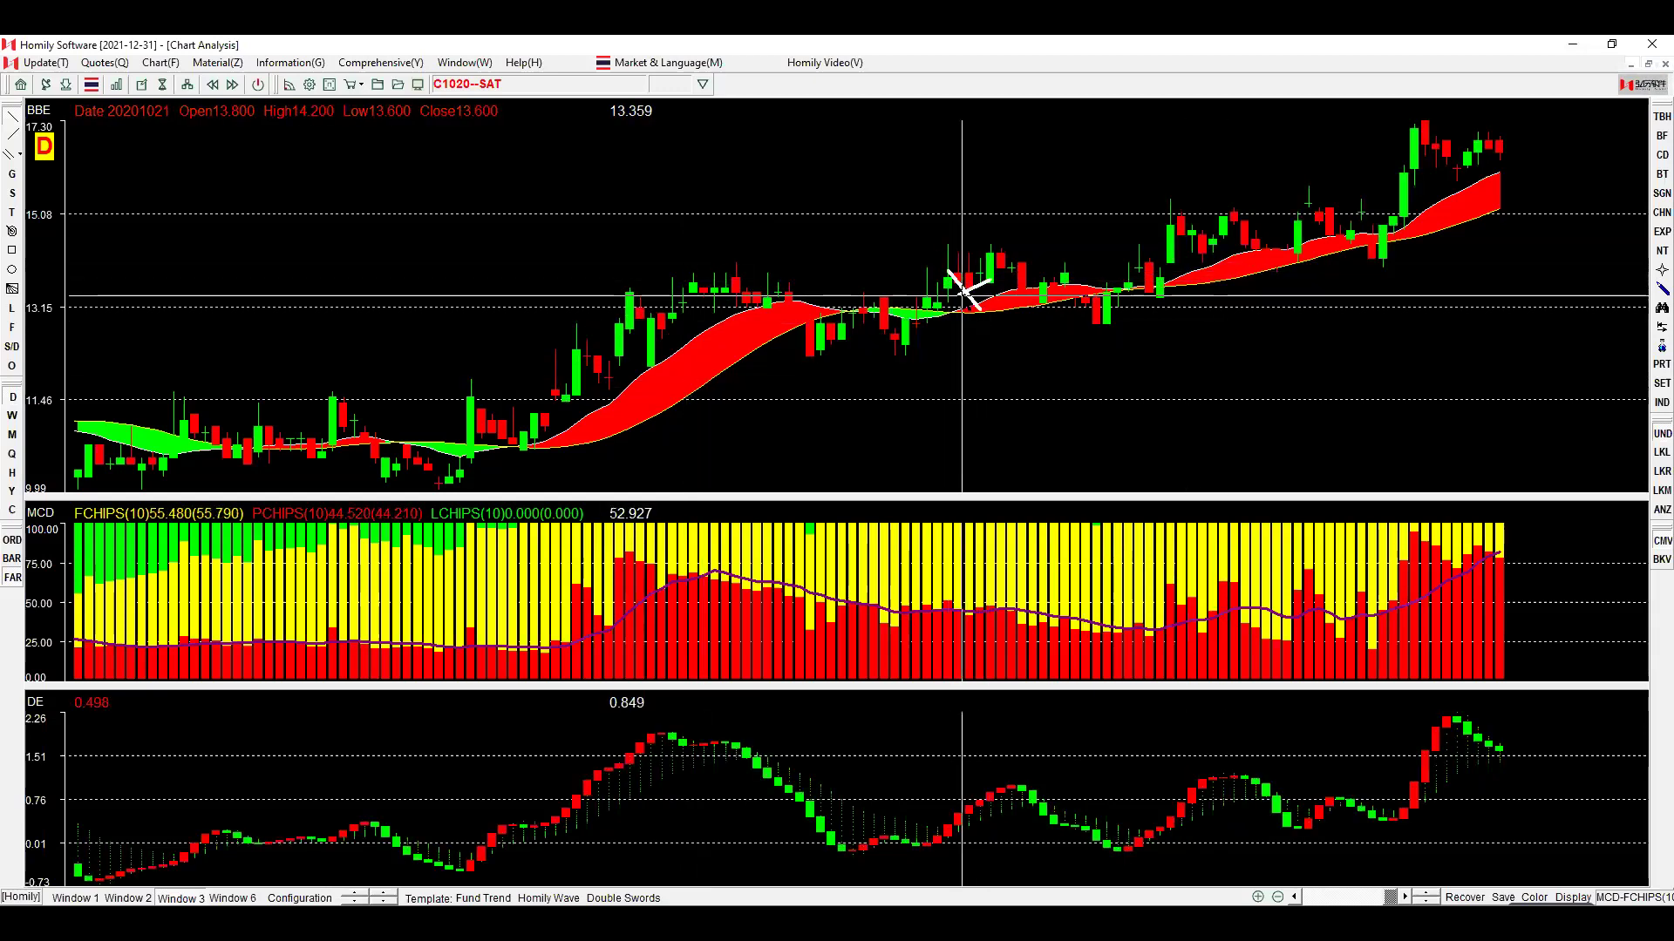
click(1660, 327)
click(1565, 348)
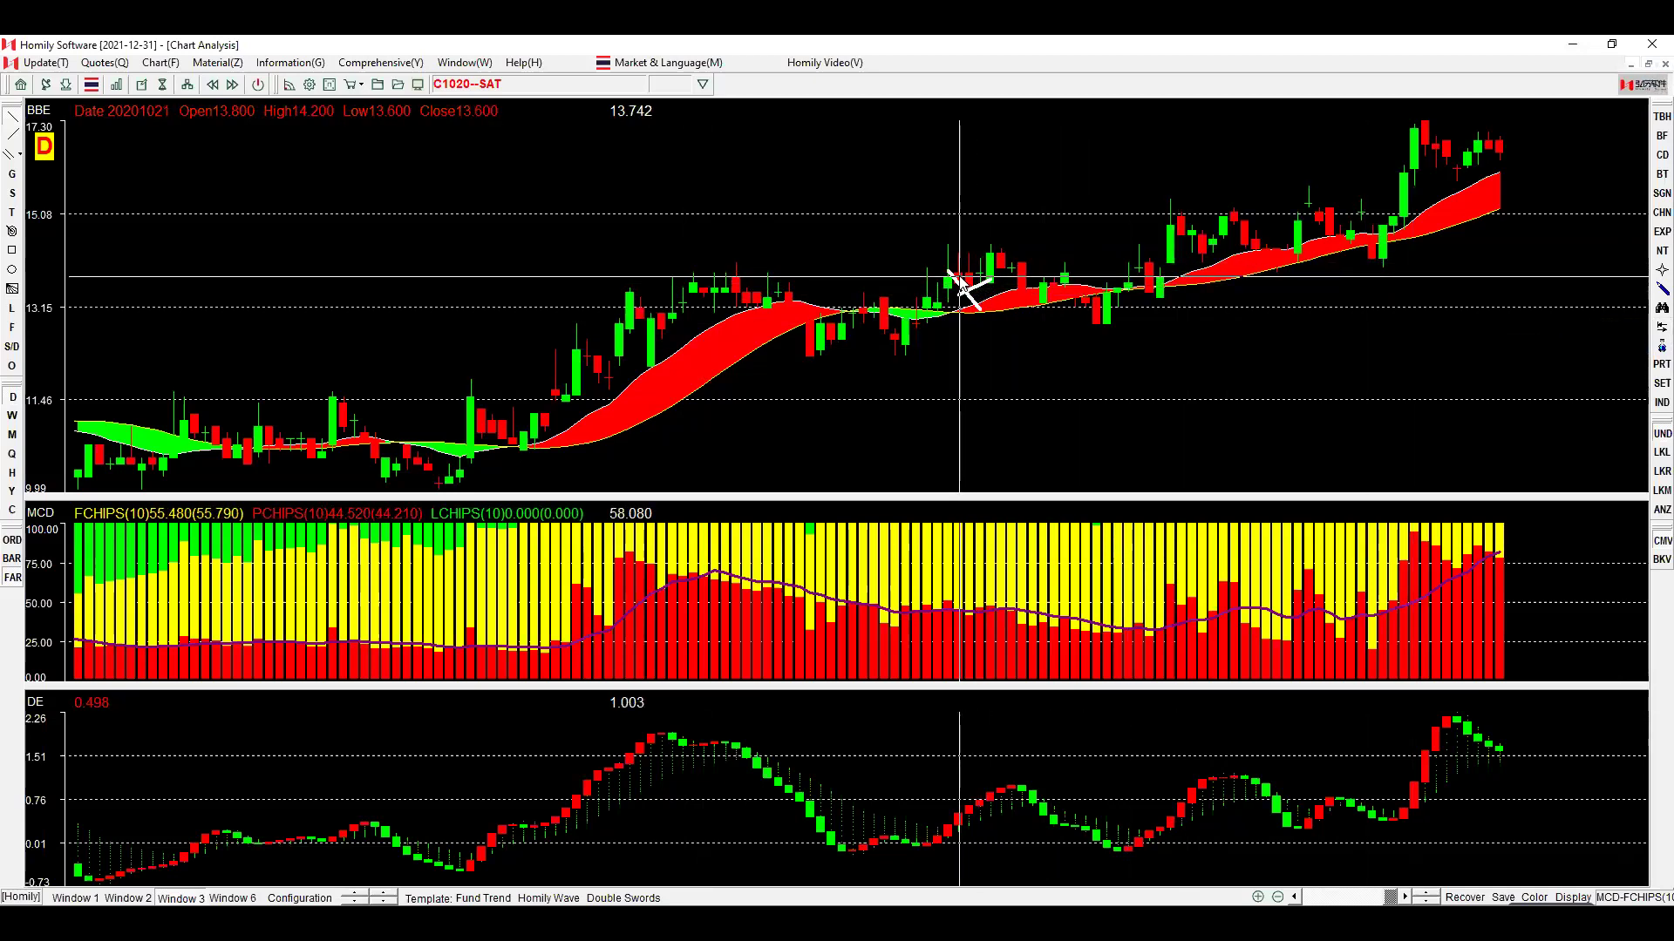
click(1508, 154)
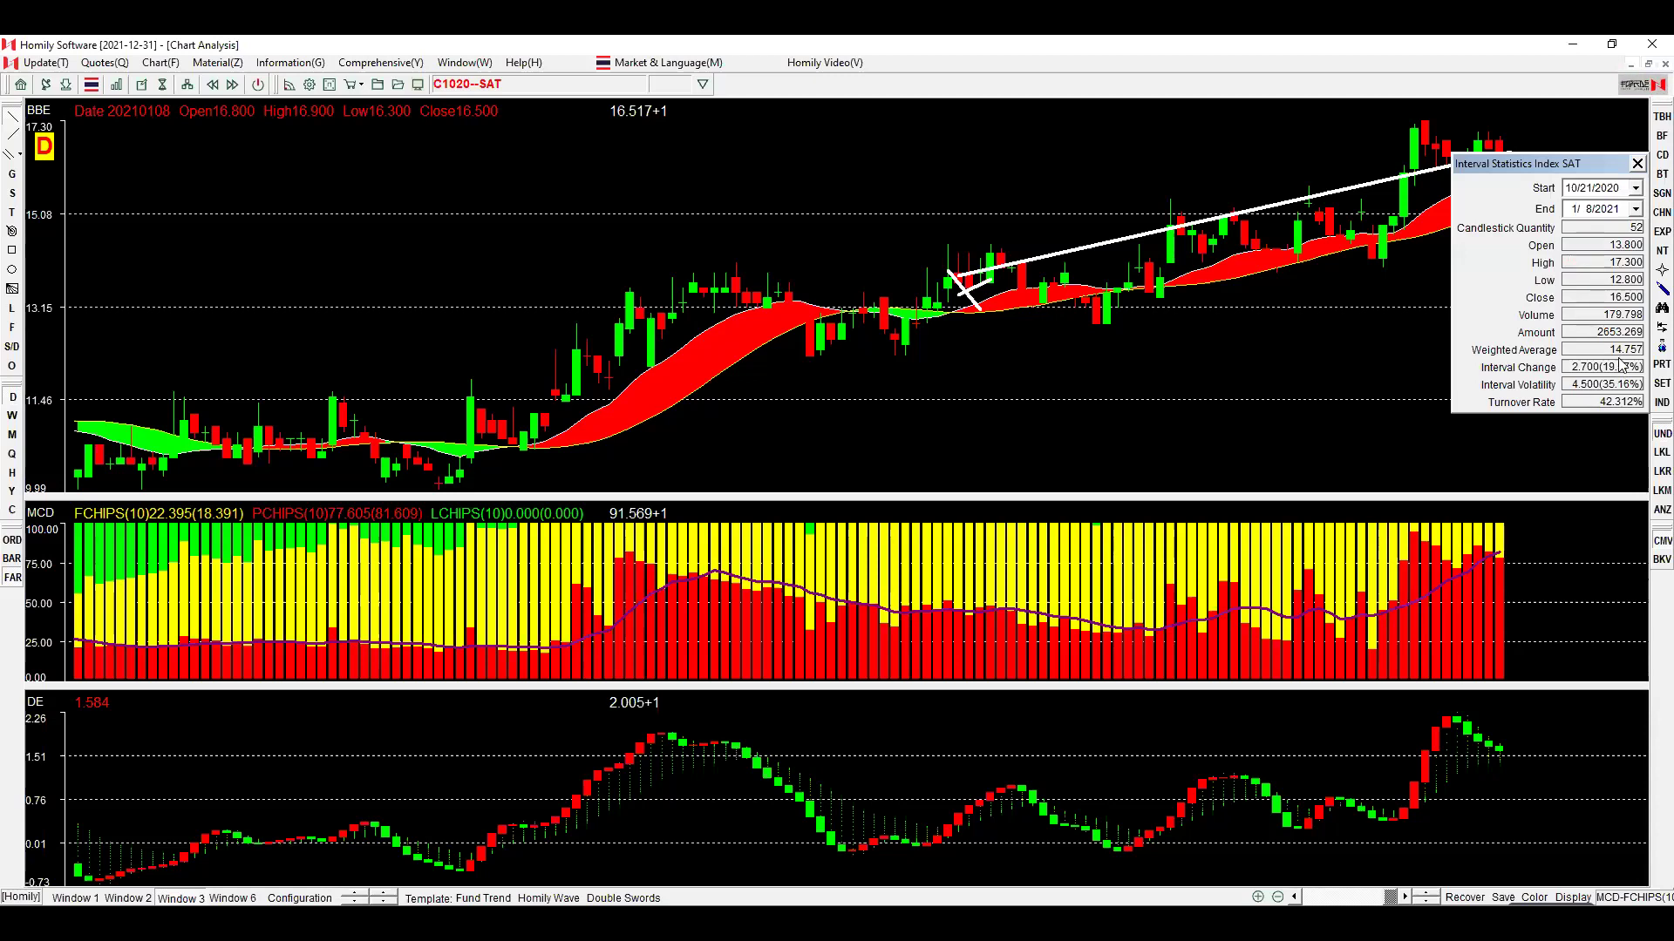
click(1637, 163)
click(1648, 328)
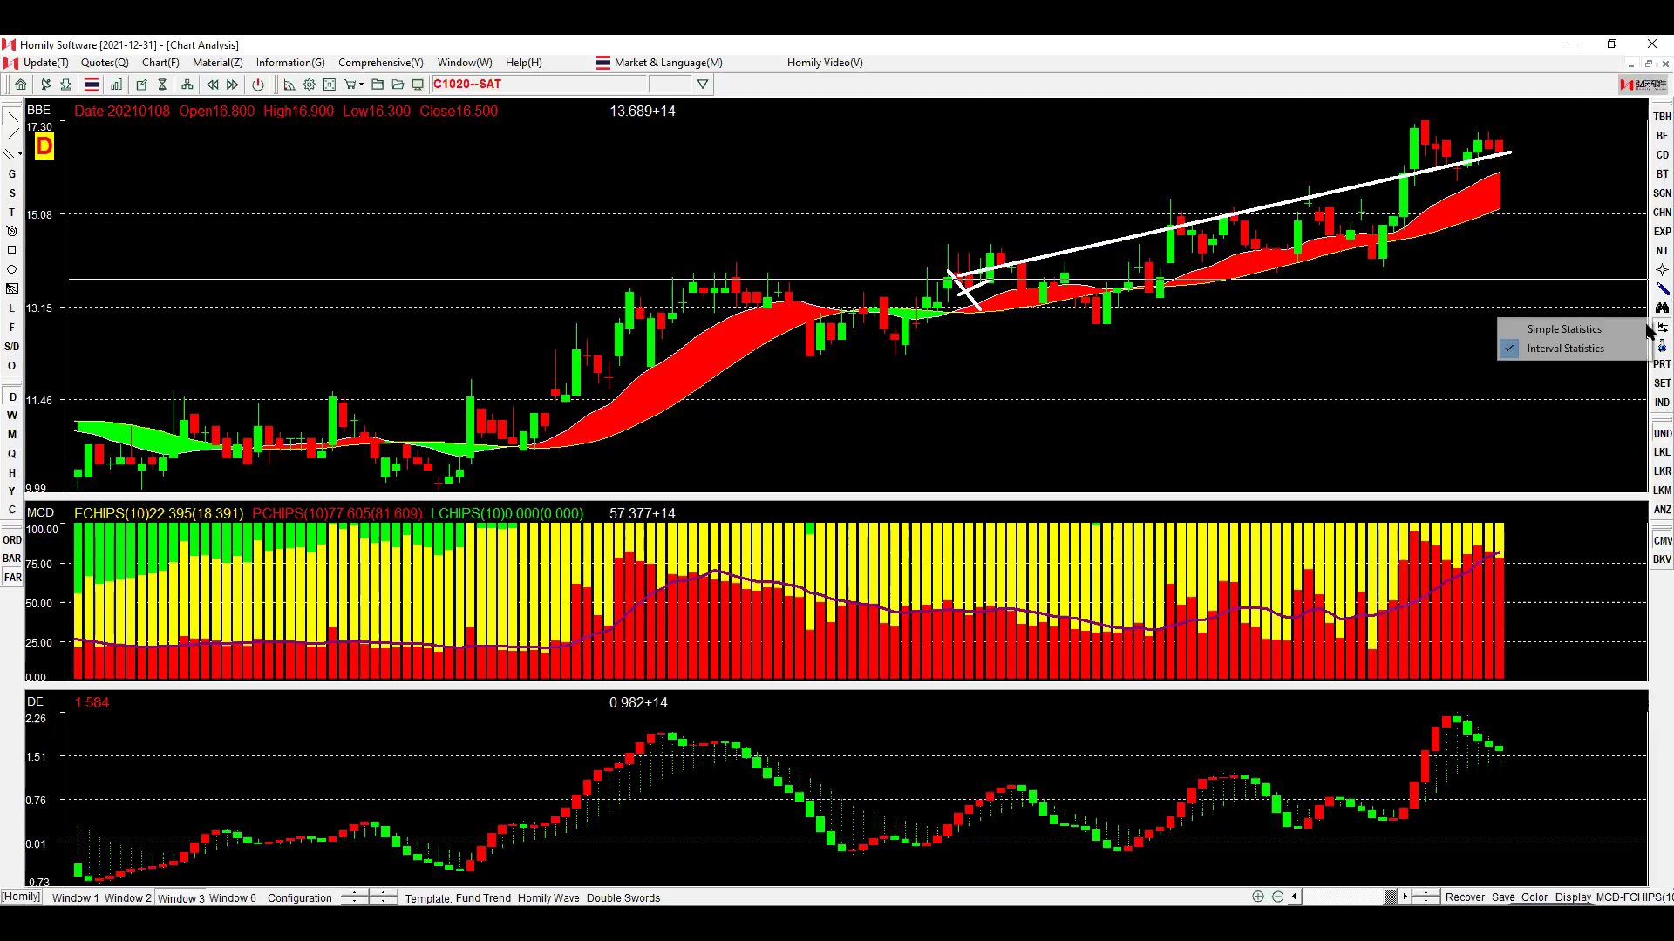
Clear the drawings on the daily SAT chart and draw a rising line through the candles above the red band.
click(1552, 347)
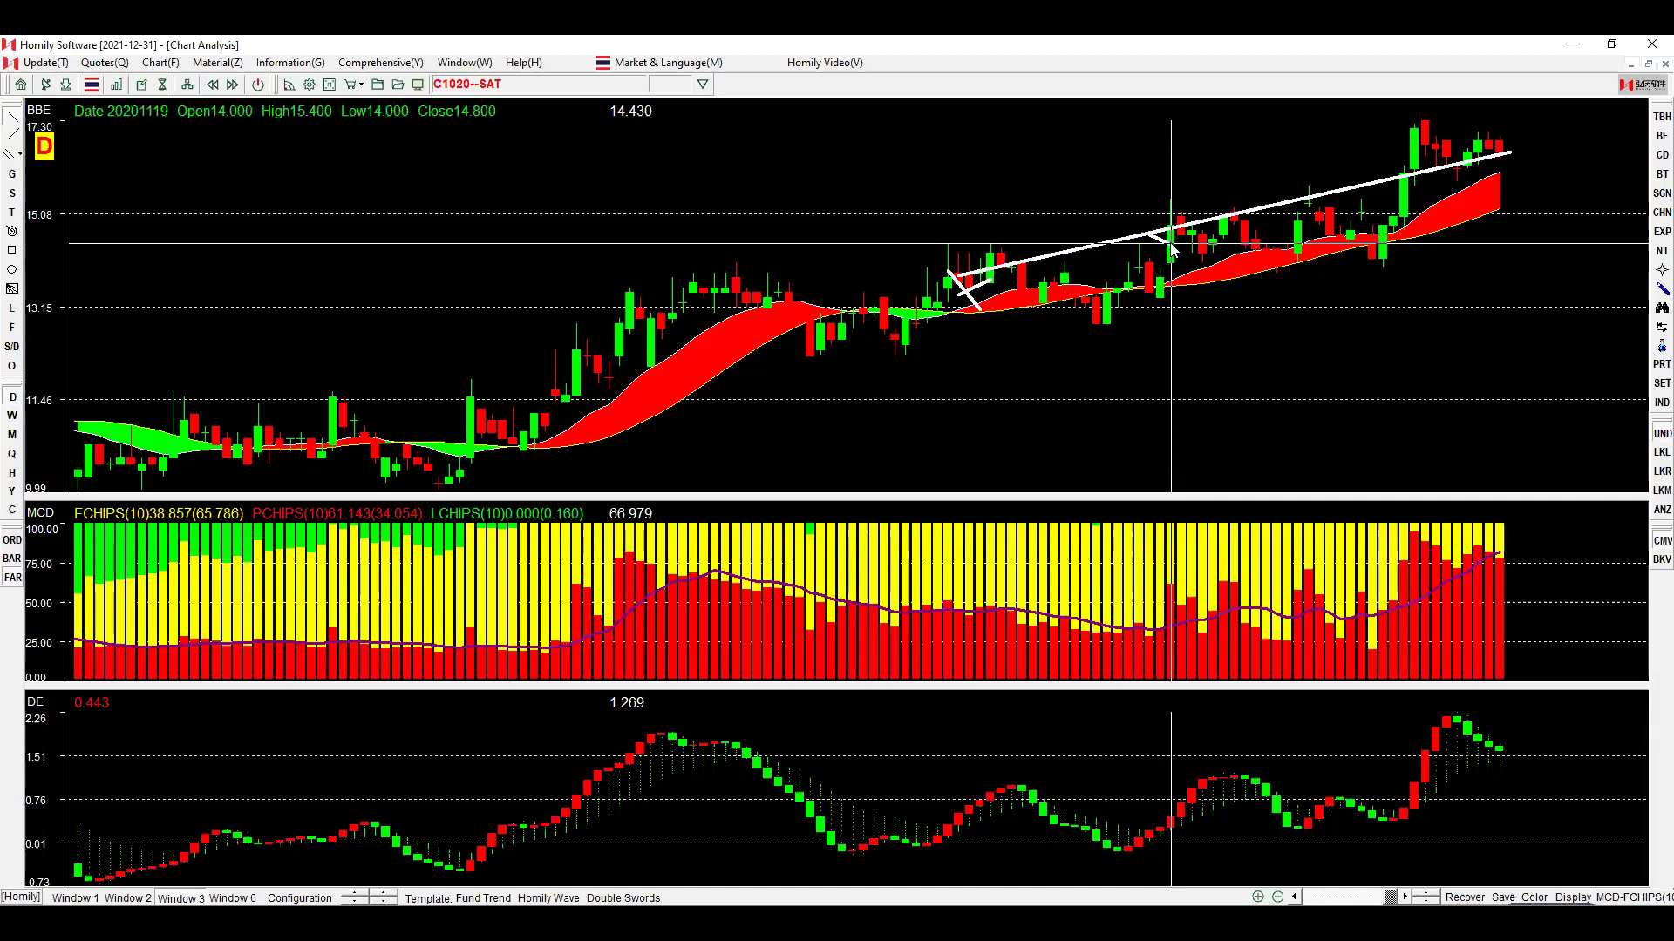
key(Delete)
drag(990, 287, 1361, 212)
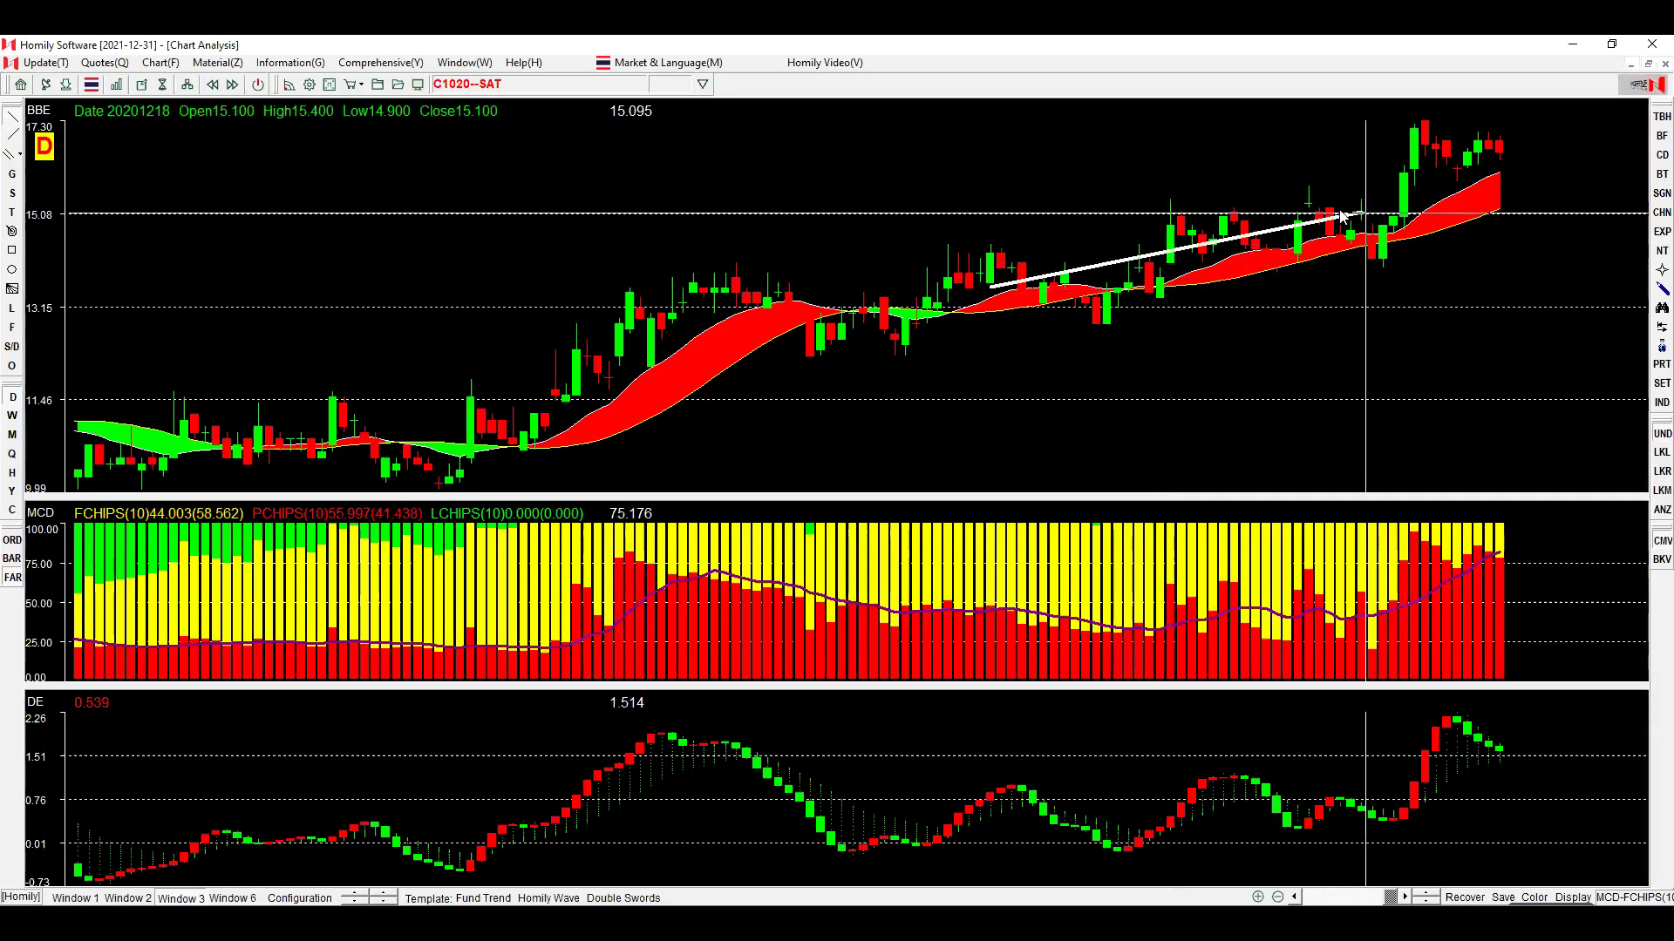
Bring up the weekly JMART chart and mark the latest turn to red in the DE indicator with a vertical stroke.
click(12, 418)
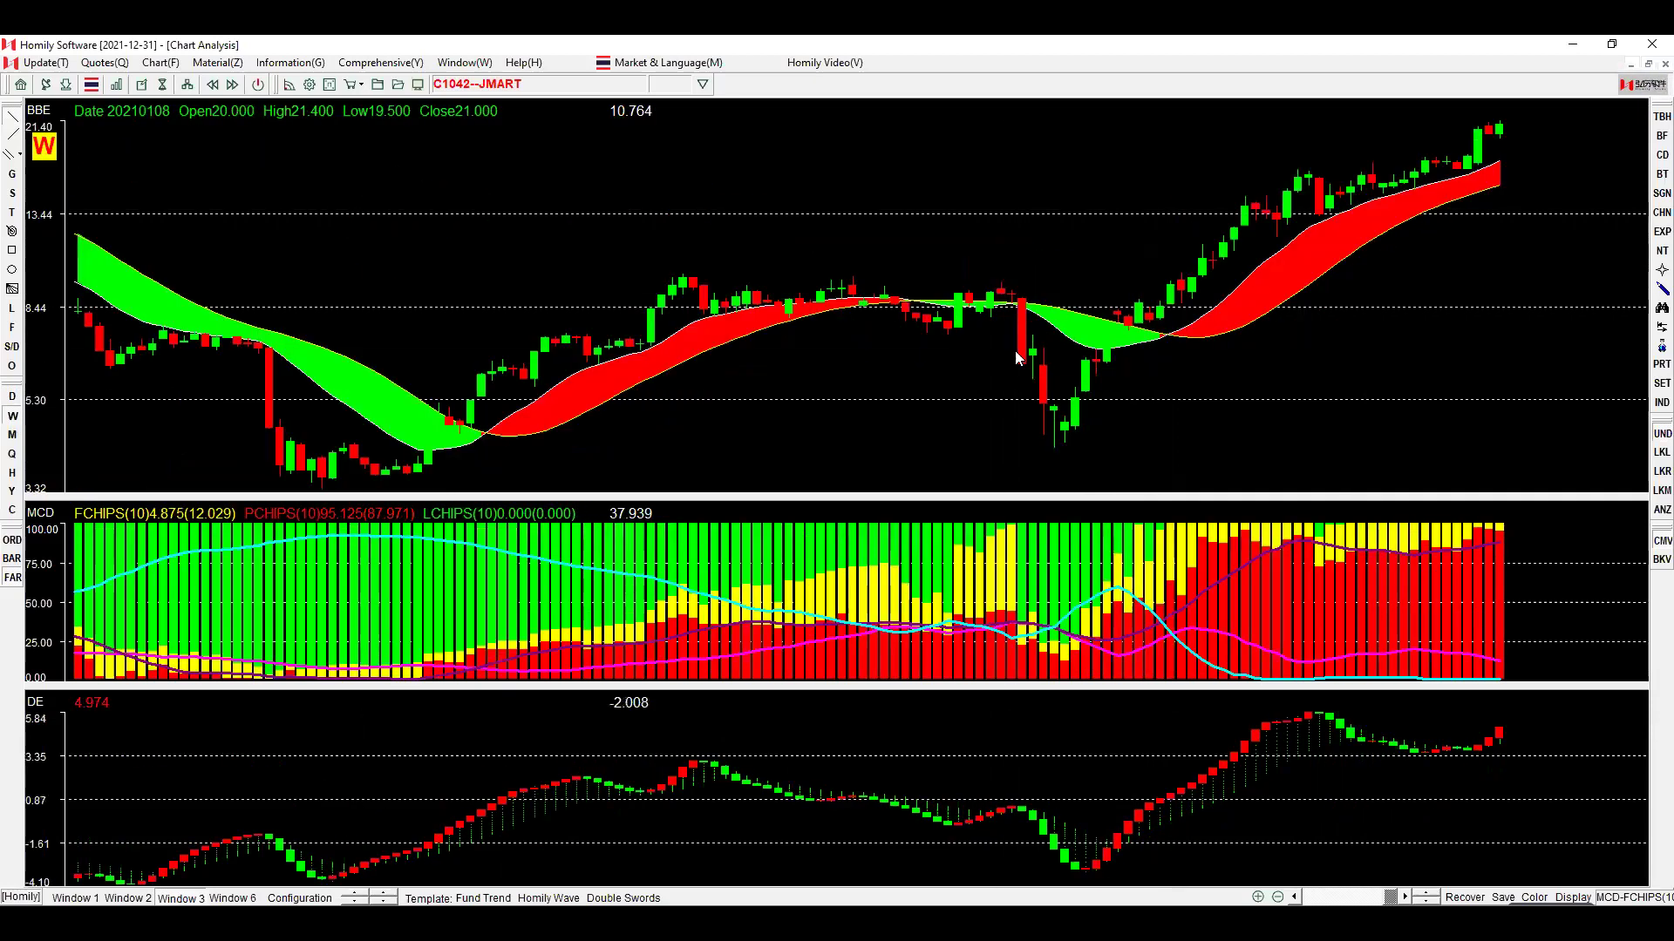
click(1016, 352)
key(Up)
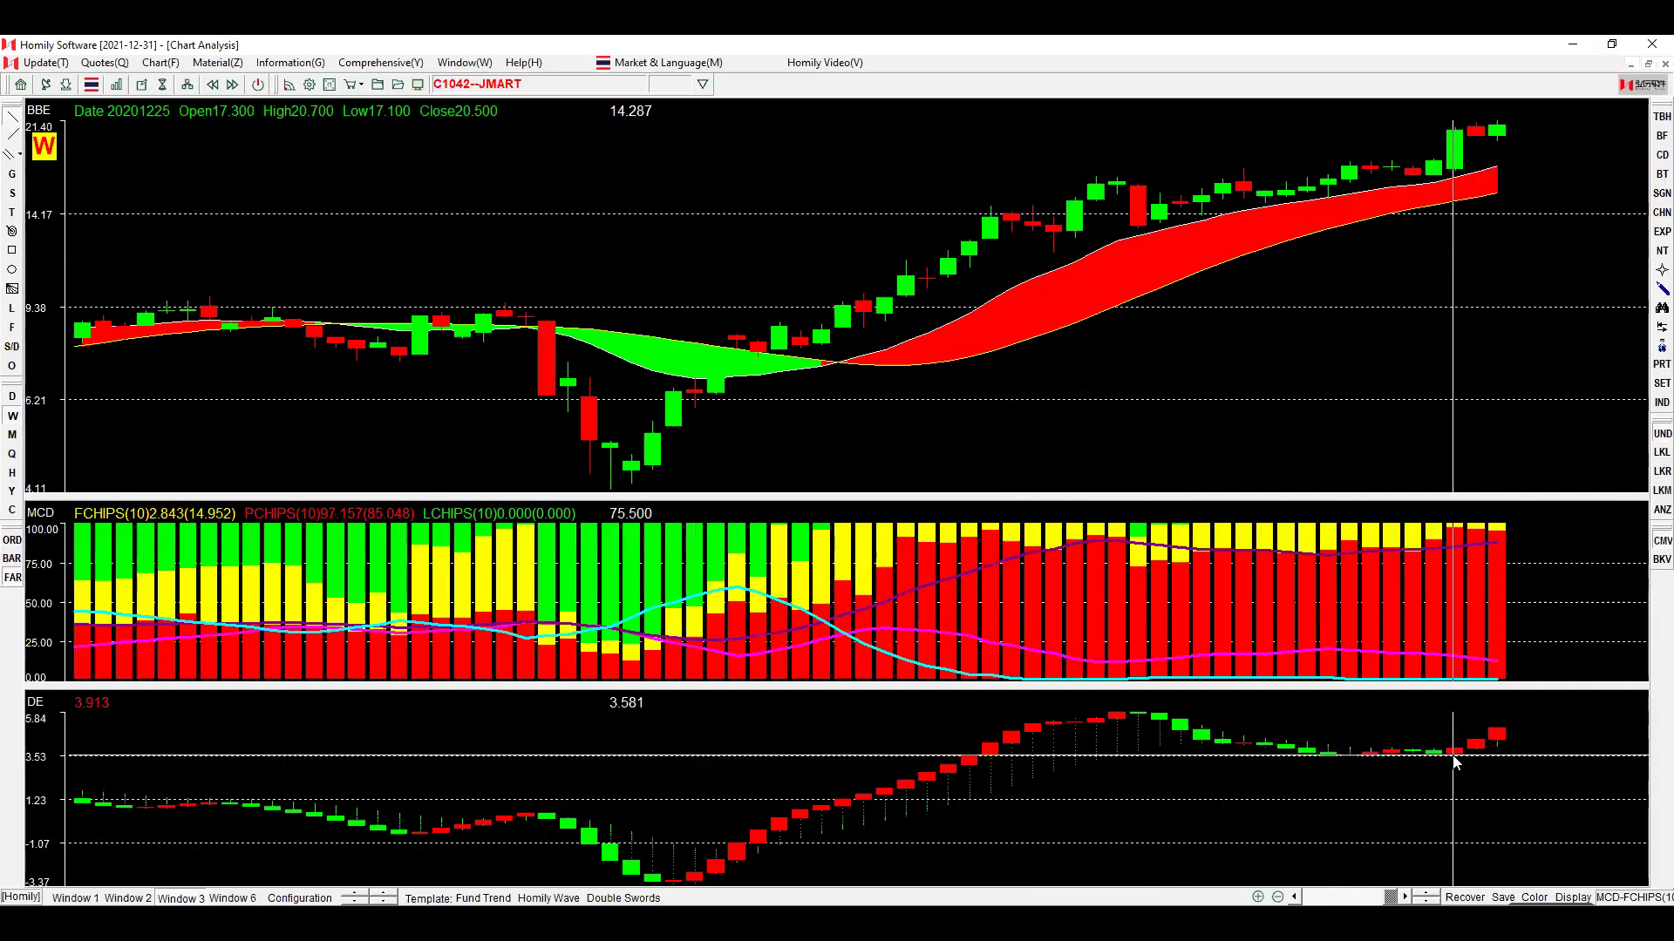
scroll(1453, 759, up, 2)
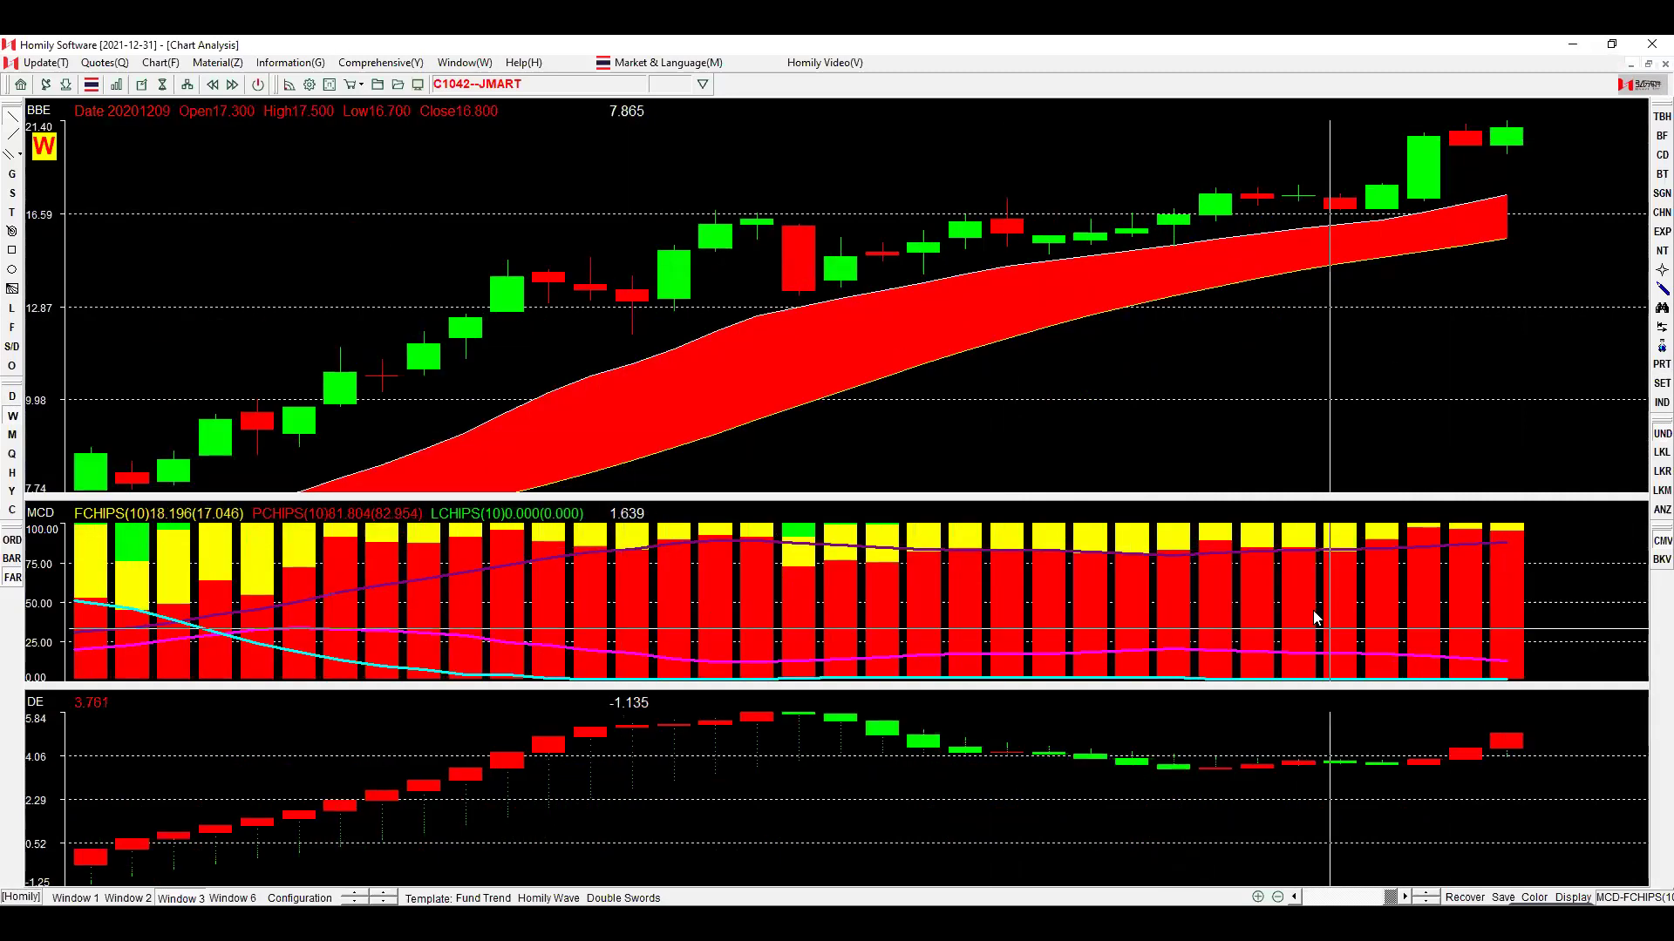
drag(1421, 738, 1421, 811)
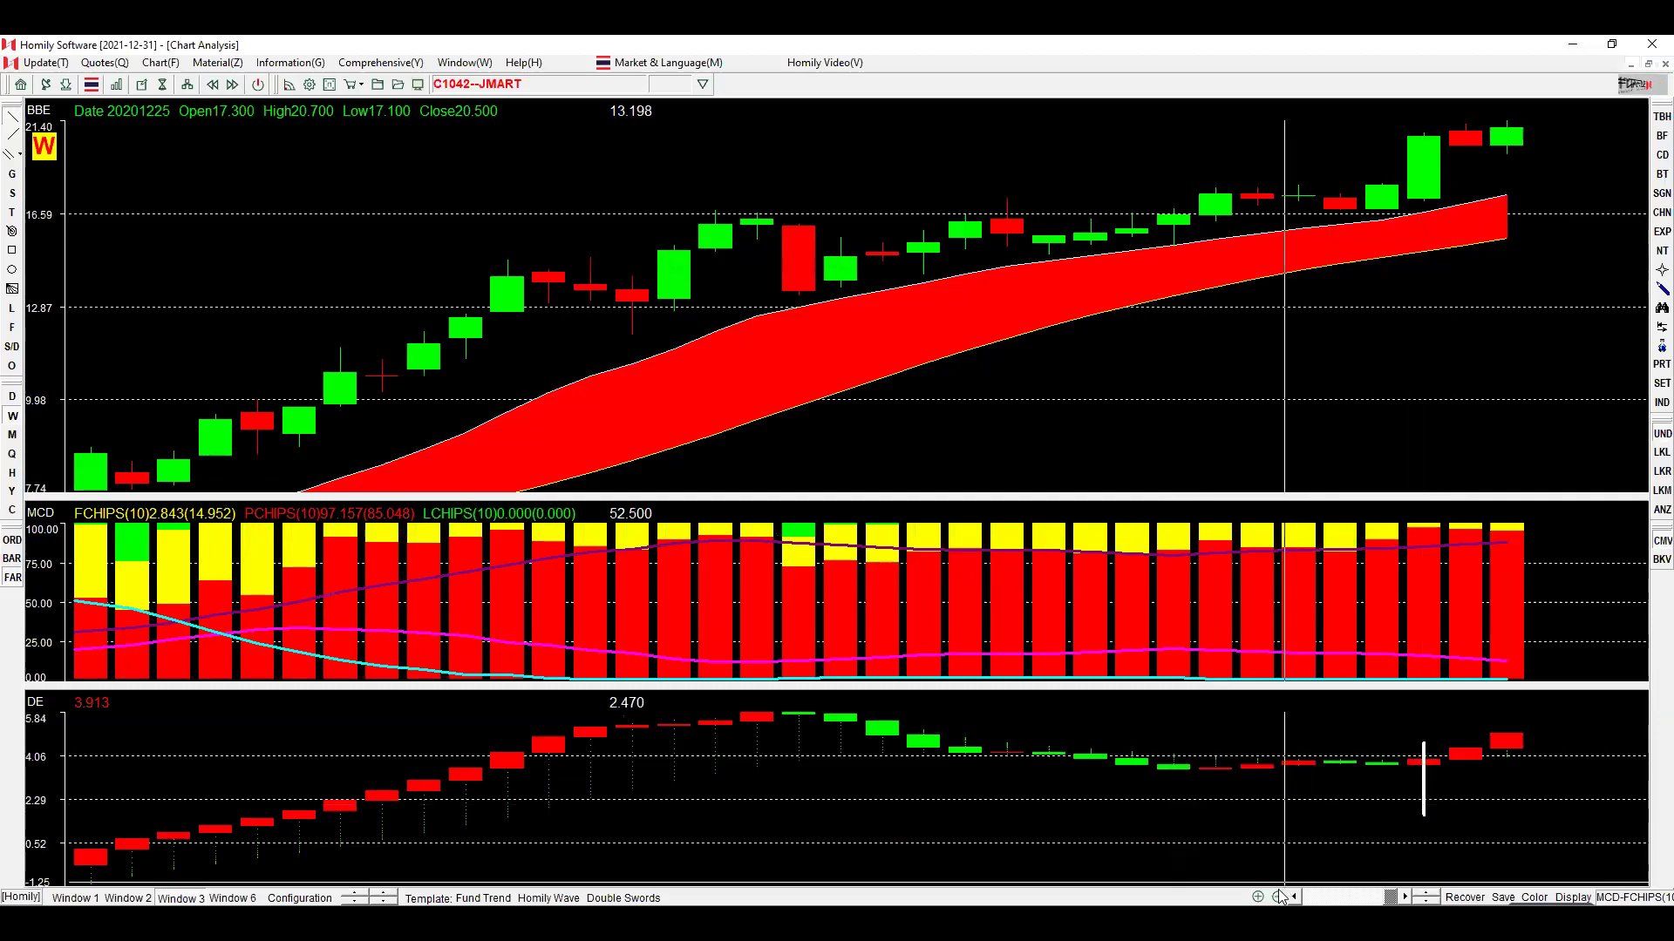
Draw strokes along JMART's earlier pullback to the red band and at the band below the latest breakout candle.
click(1277, 894)
mouse_move(1124, 174)
mouse_down()
mouse_move(1175, 223)
mouse_move(1229, 225)
mouse_up()
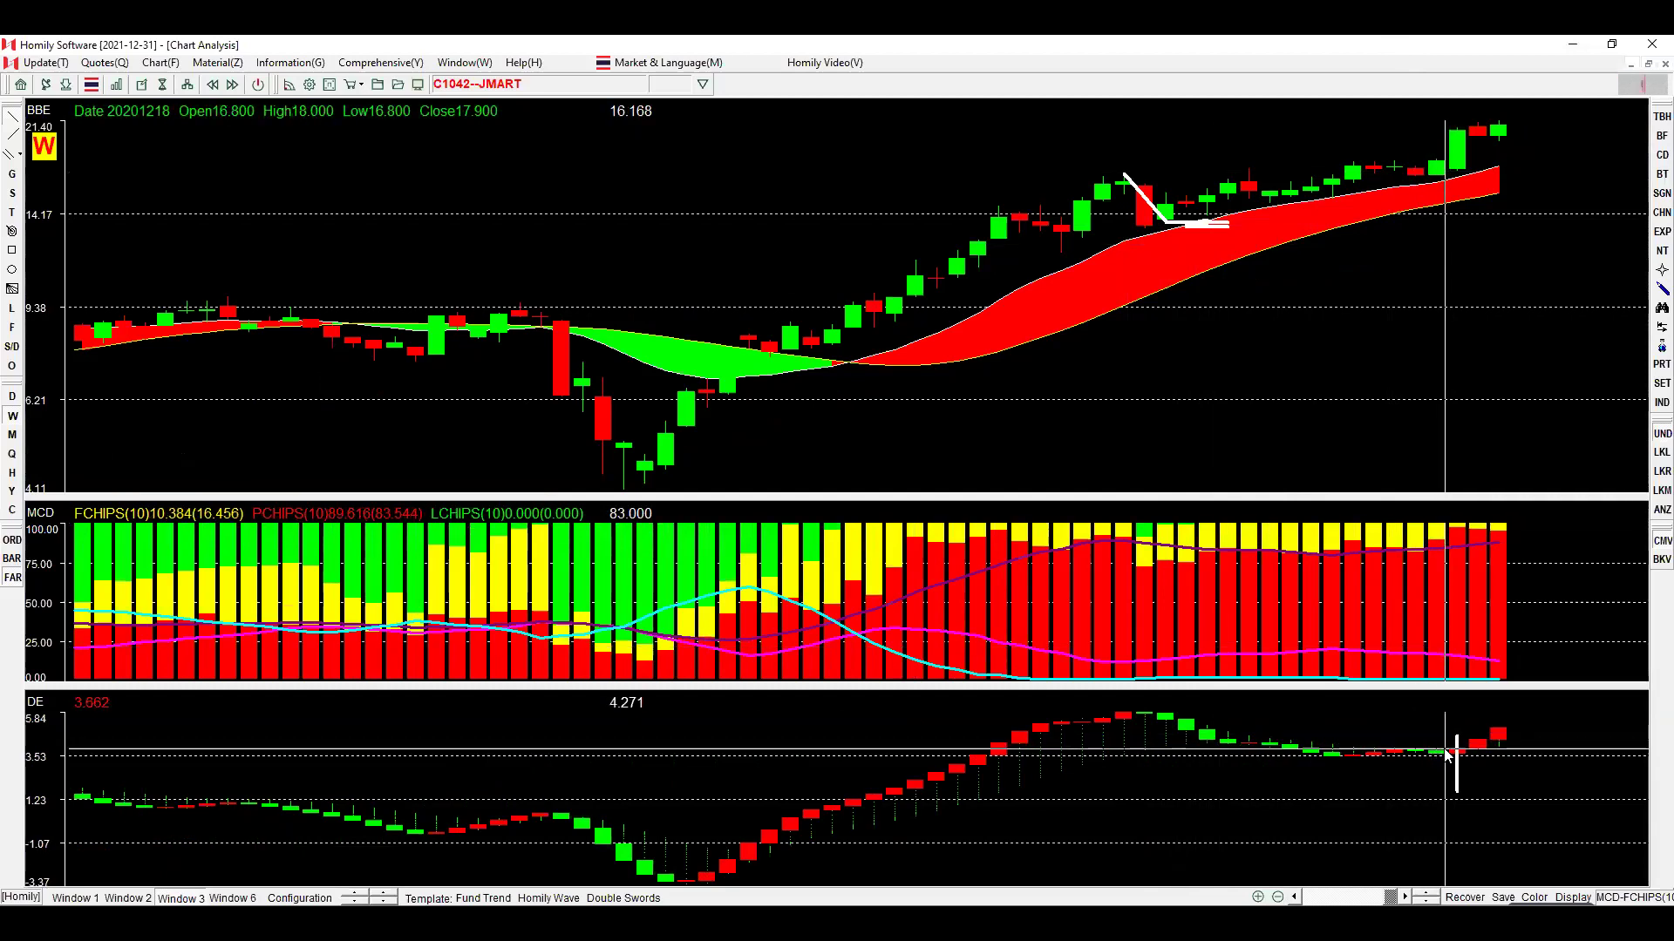
mouse_move(1457, 165)
mouse_down()
mouse_move(1475, 193)
mouse_move(1610, 175)
mouse_up()
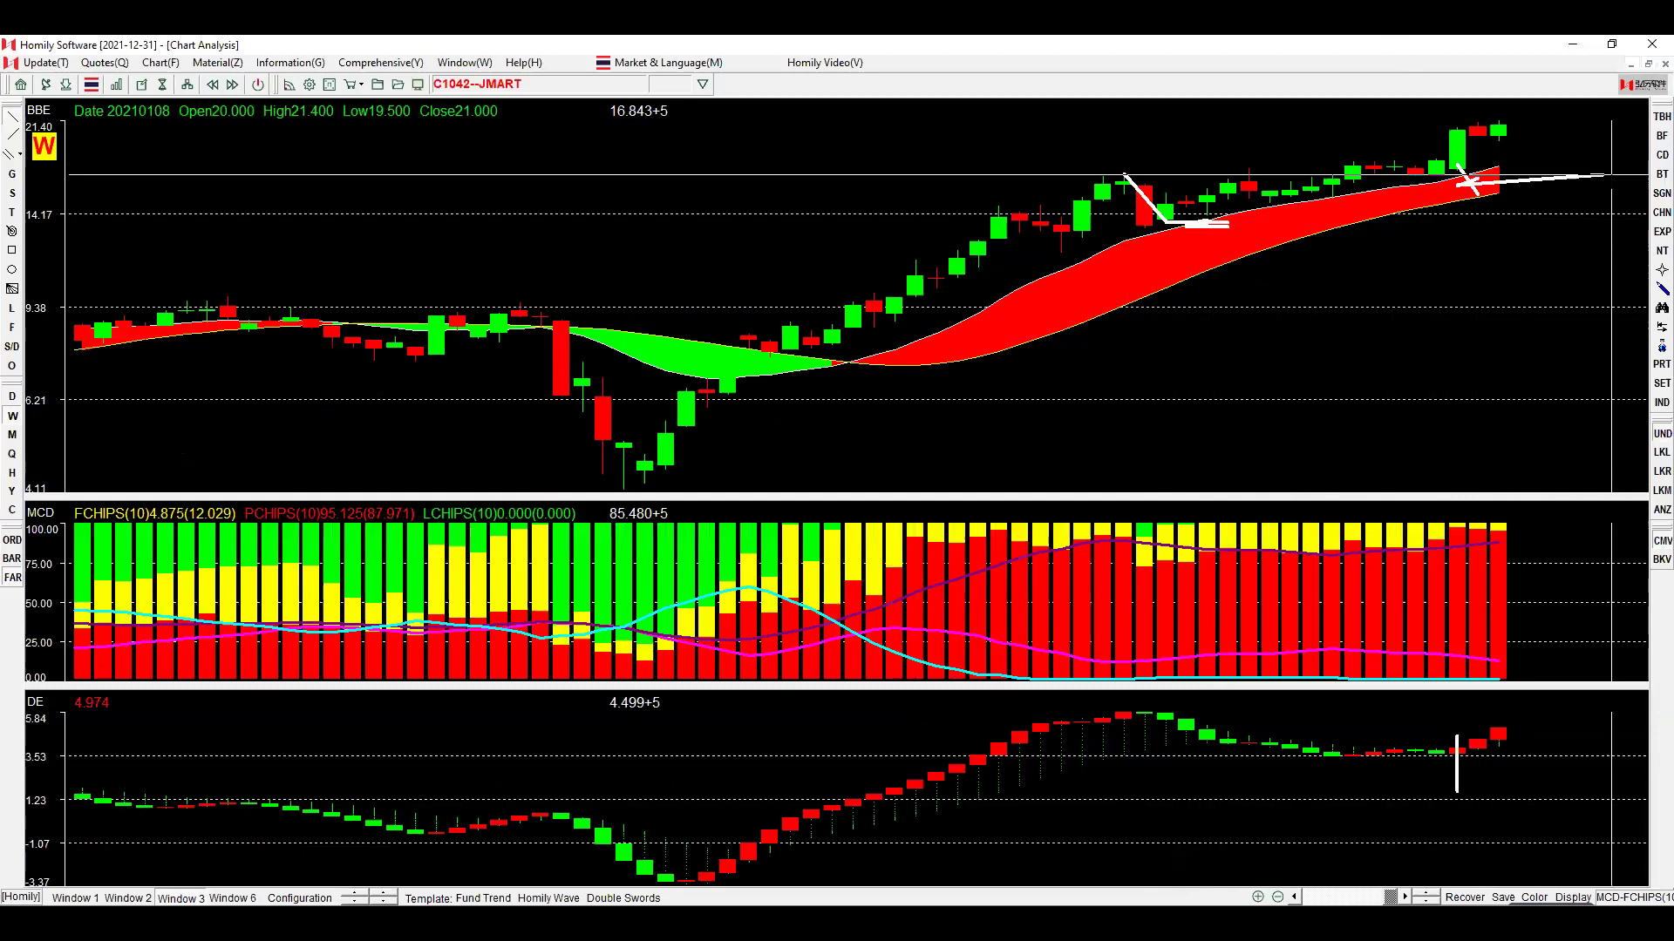
Open the weekly VCOM chart, mark its latest candle with a cross, and roll the chart back to 8/14/2020.
key(Page_Down)
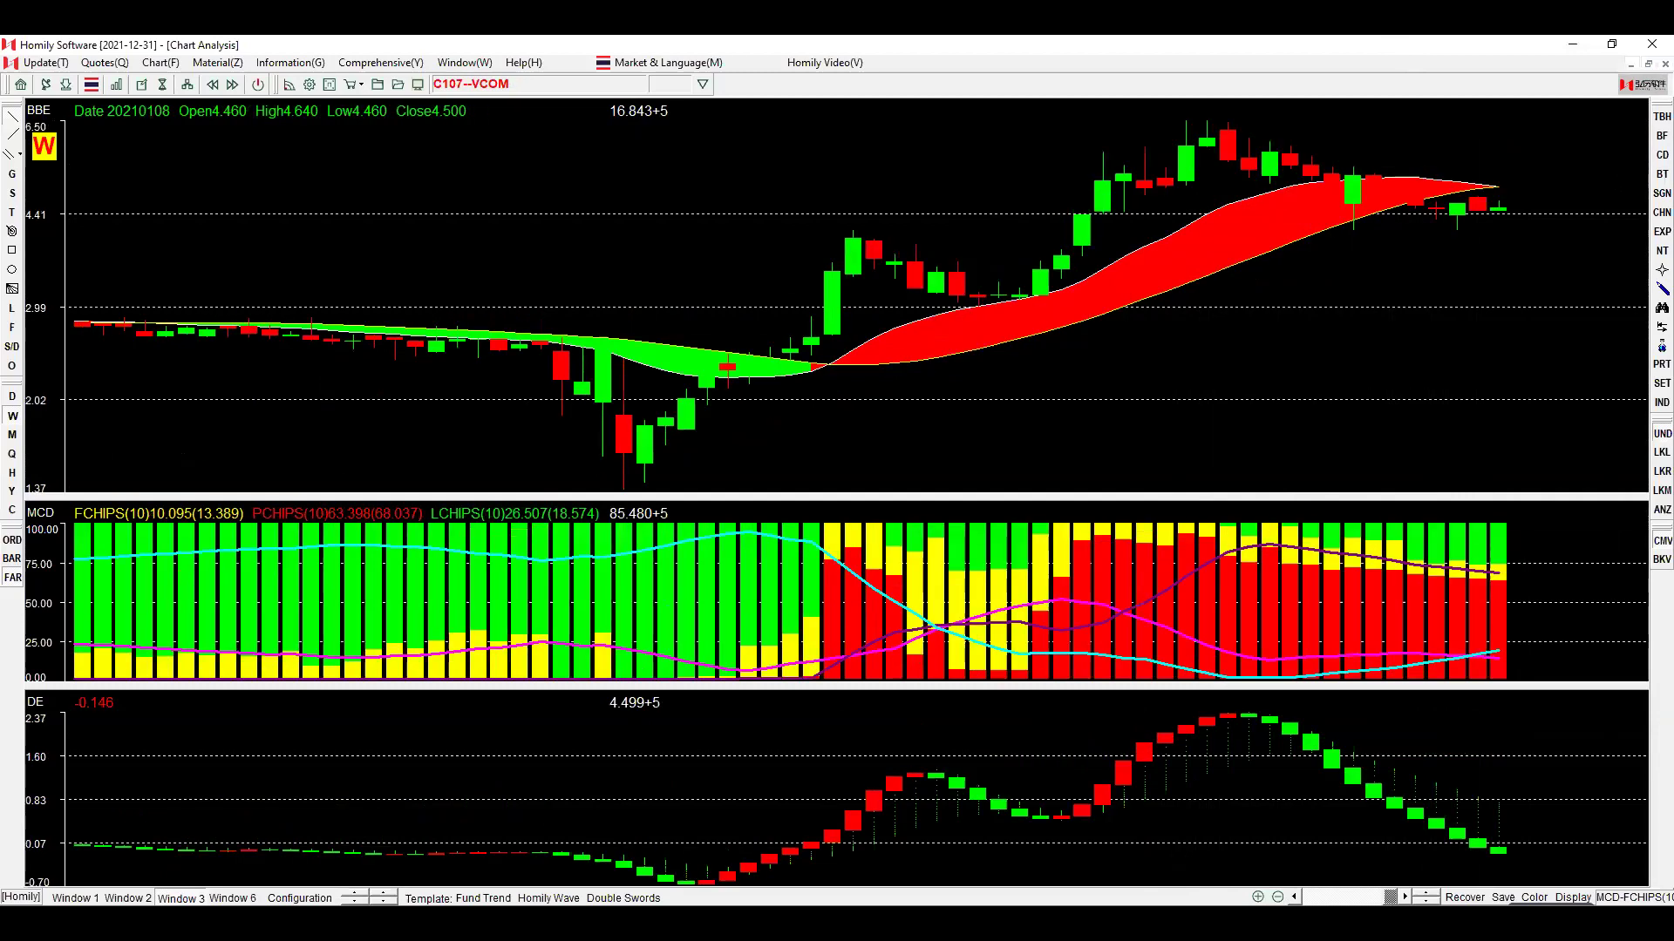
mouse_move(1478, 158)
mouse_down()
mouse_move(1520, 211)
mouse_move(1479, 201)
mouse_up()
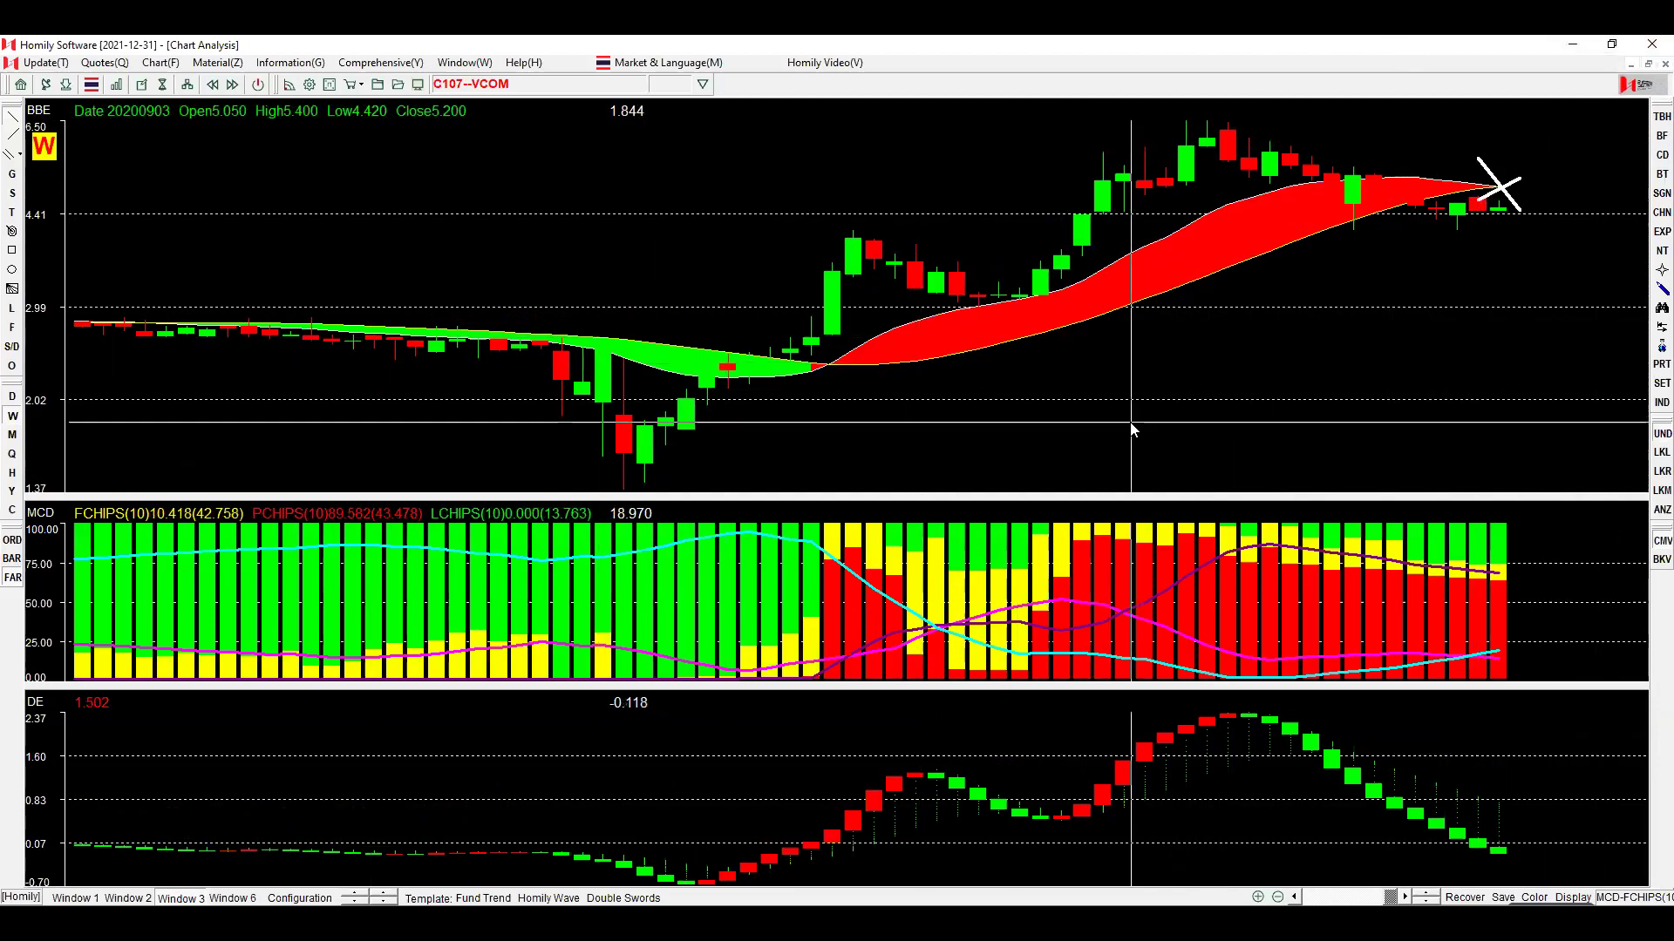
scroll(1130, 422, up, 7)
scroll(1130, 422, up, 3)
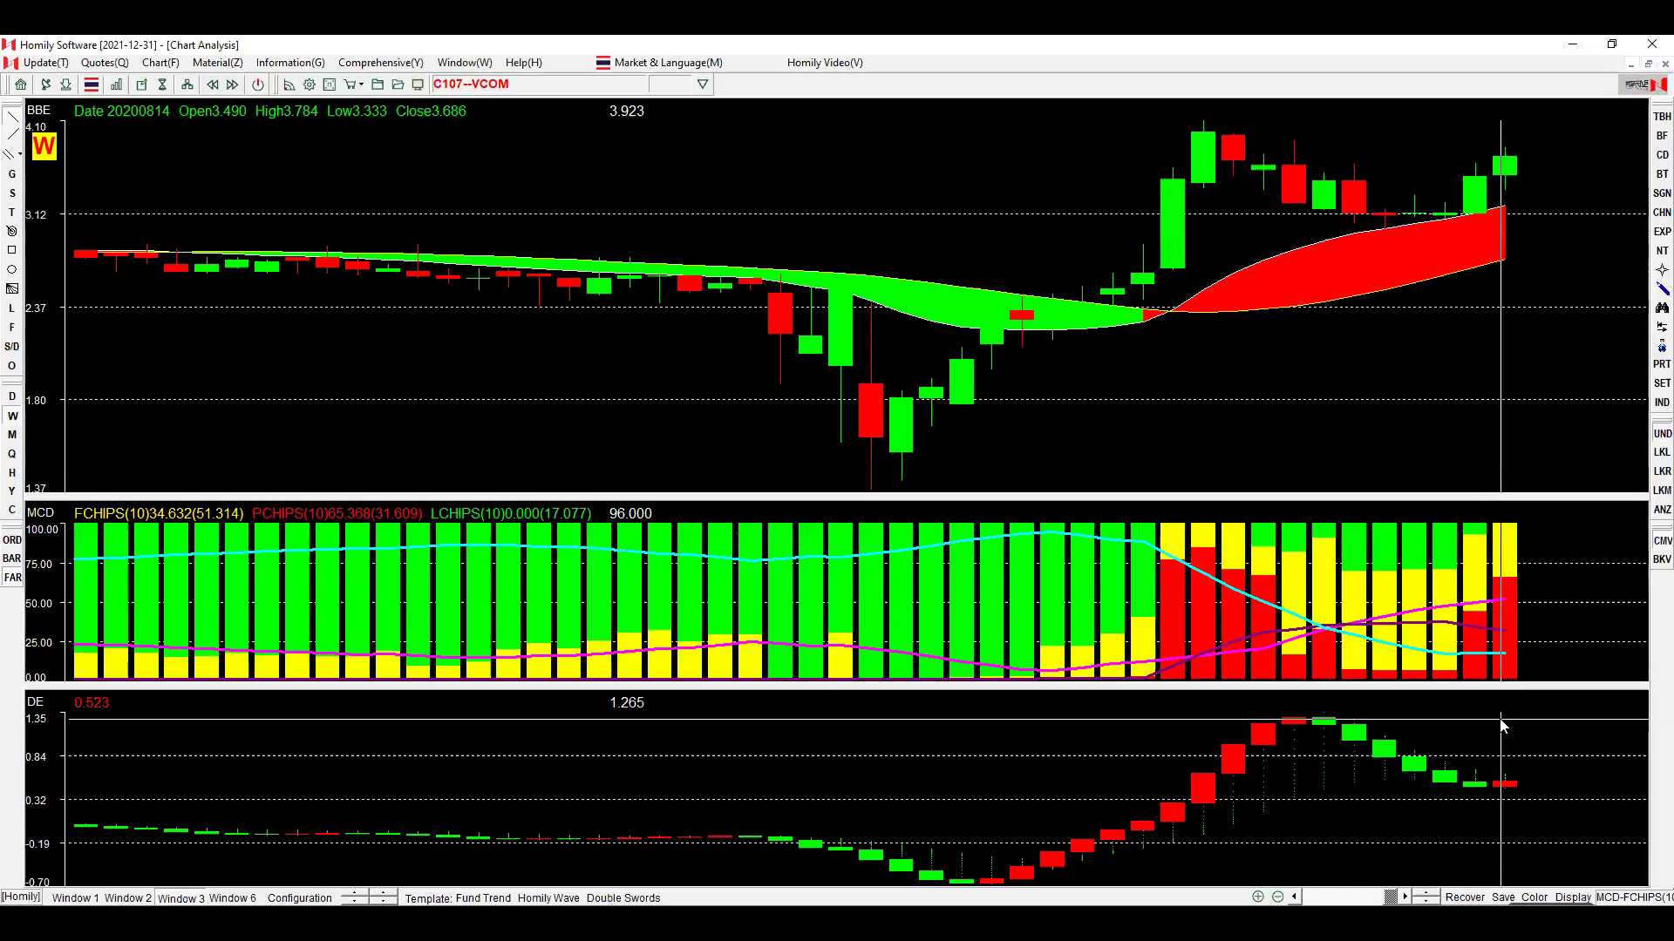
Draw strokes along both edges of VCOM's red band, the candle pullback, the MCD chips' rise and the DE turn.
drag(1413, 226, 1595, 174)
drag(1384, 292, 1595, 259)
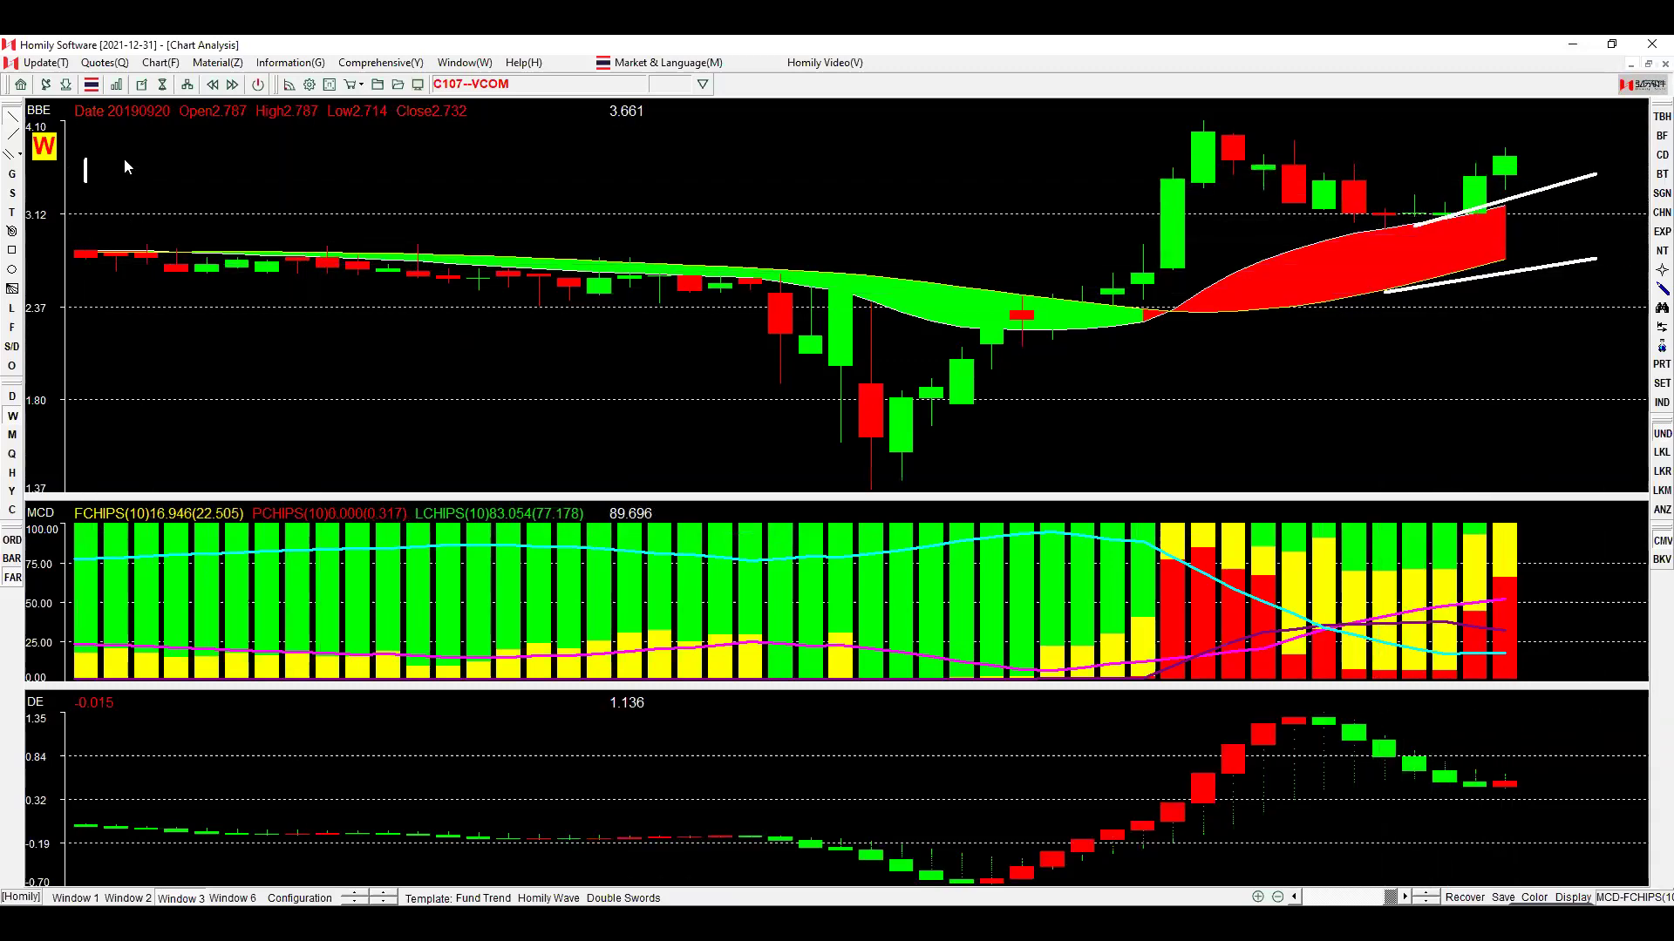
mouse_move(1294, 146)
mouse_down()
mouse_move(1408, 199)
mouse_move(1535, 214)
mouse_up()
drag(1474, 644, 1635, 524)
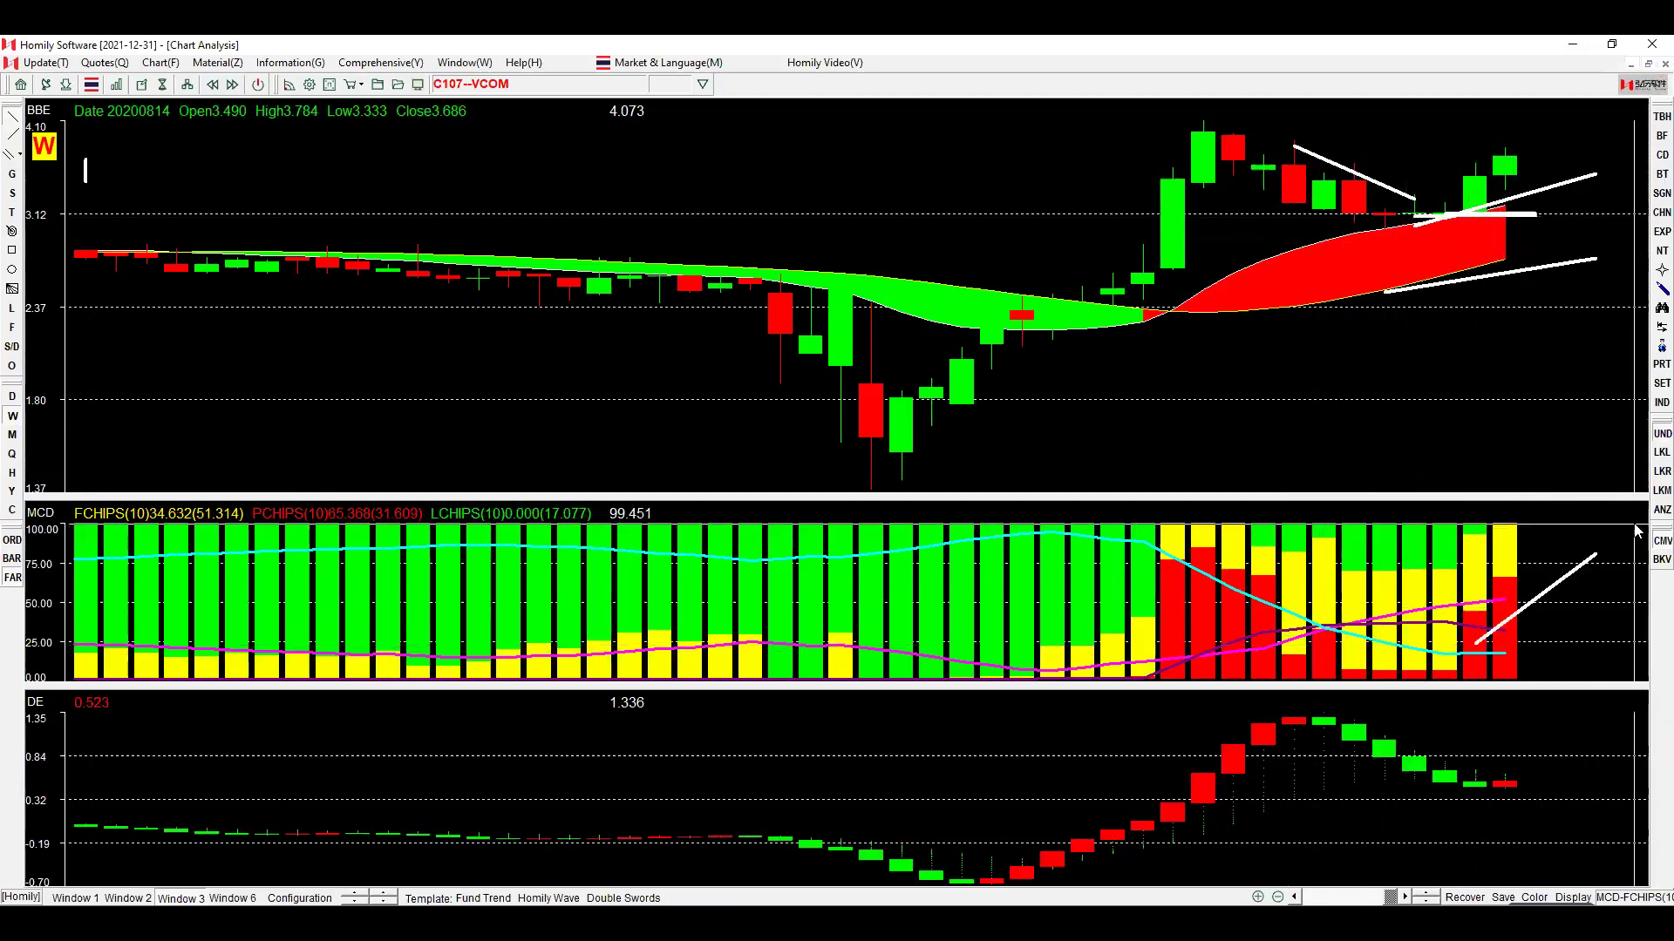
drag(1475, 812, 1536, 796)
drag(1506, 811, 1536, 804)
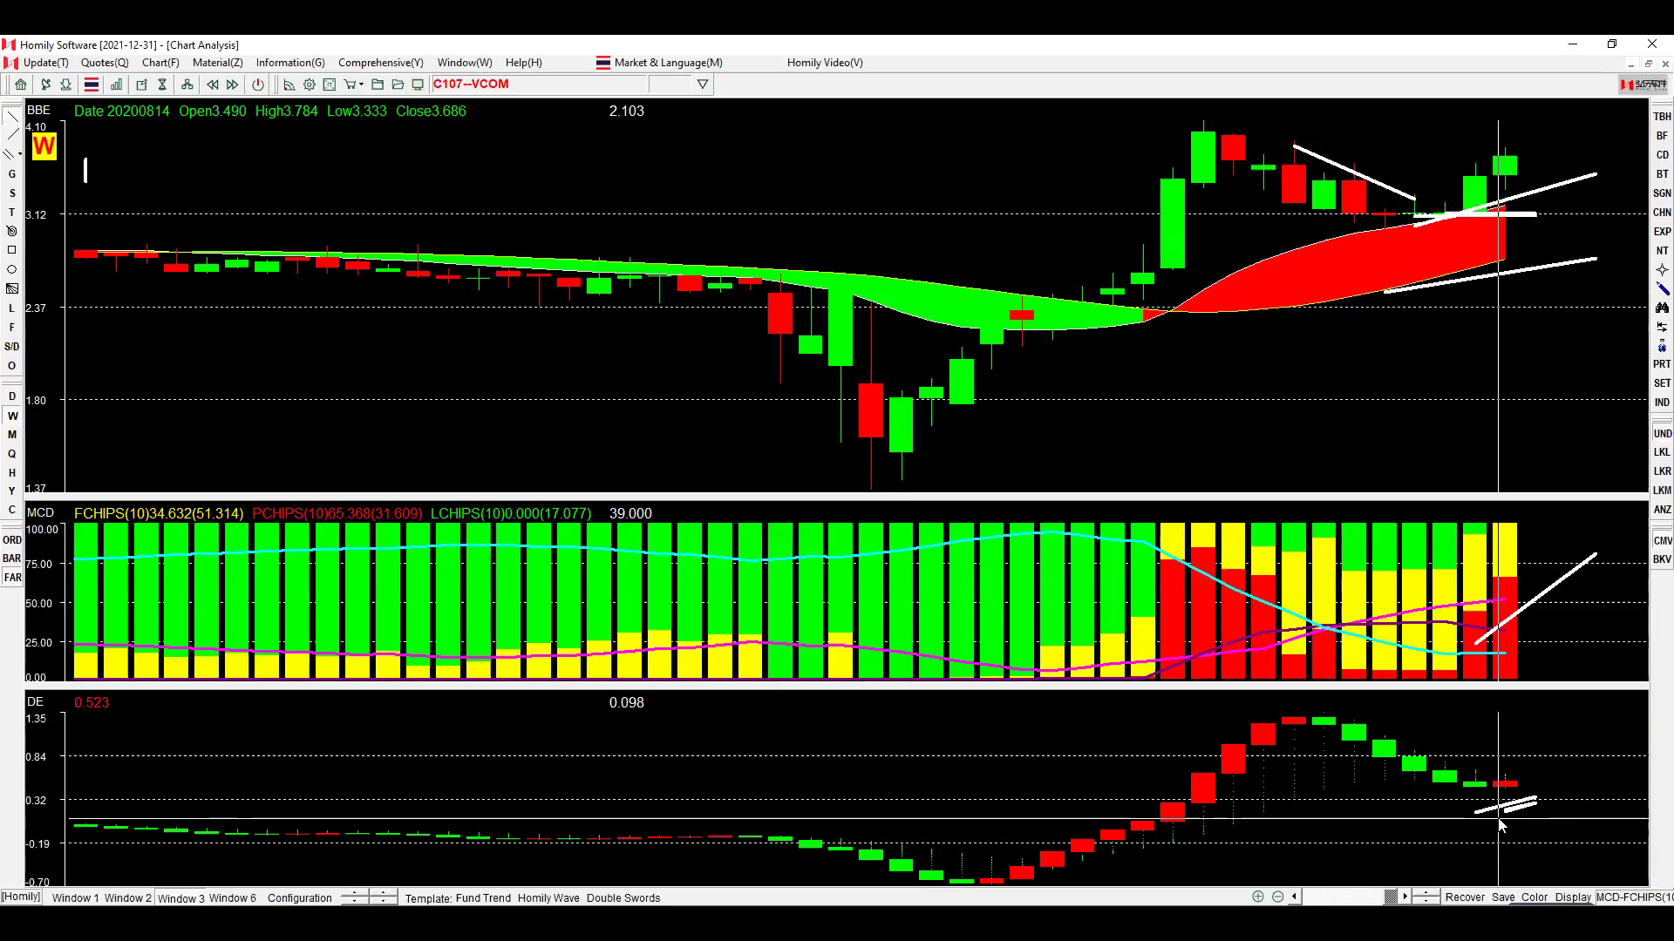
Clear the weekly VCOM drawings and draw new strokes at the DE turn, the last candle and the red band's edges.
click(1662, 288)
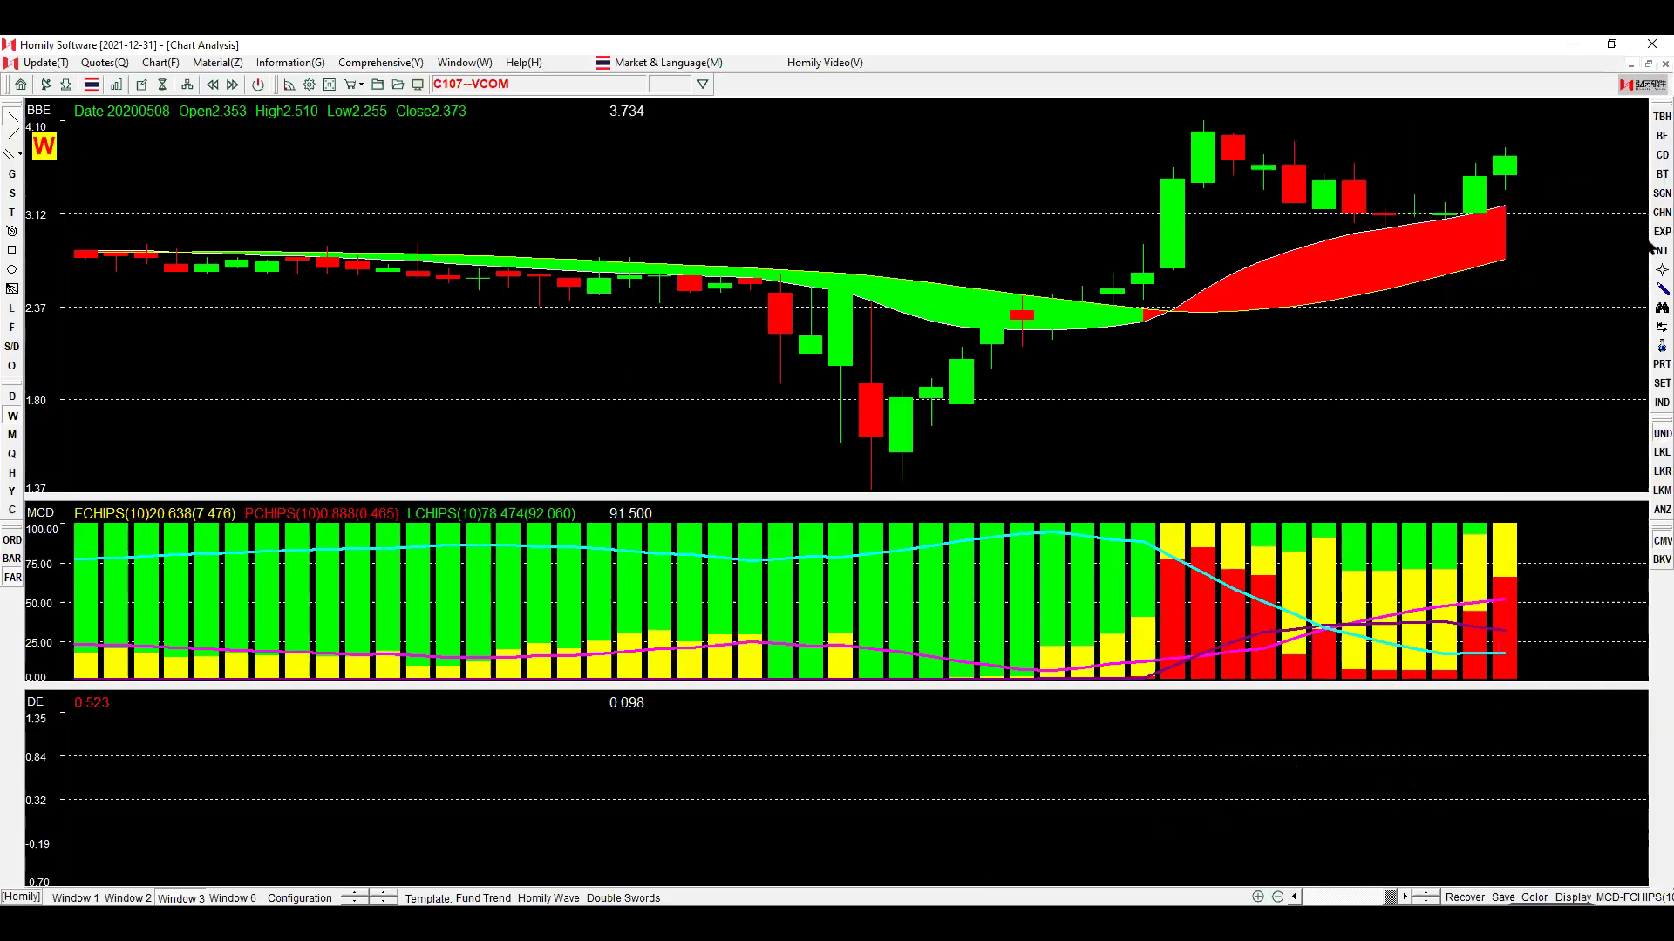
drag(1486, 806, 1569, 791)
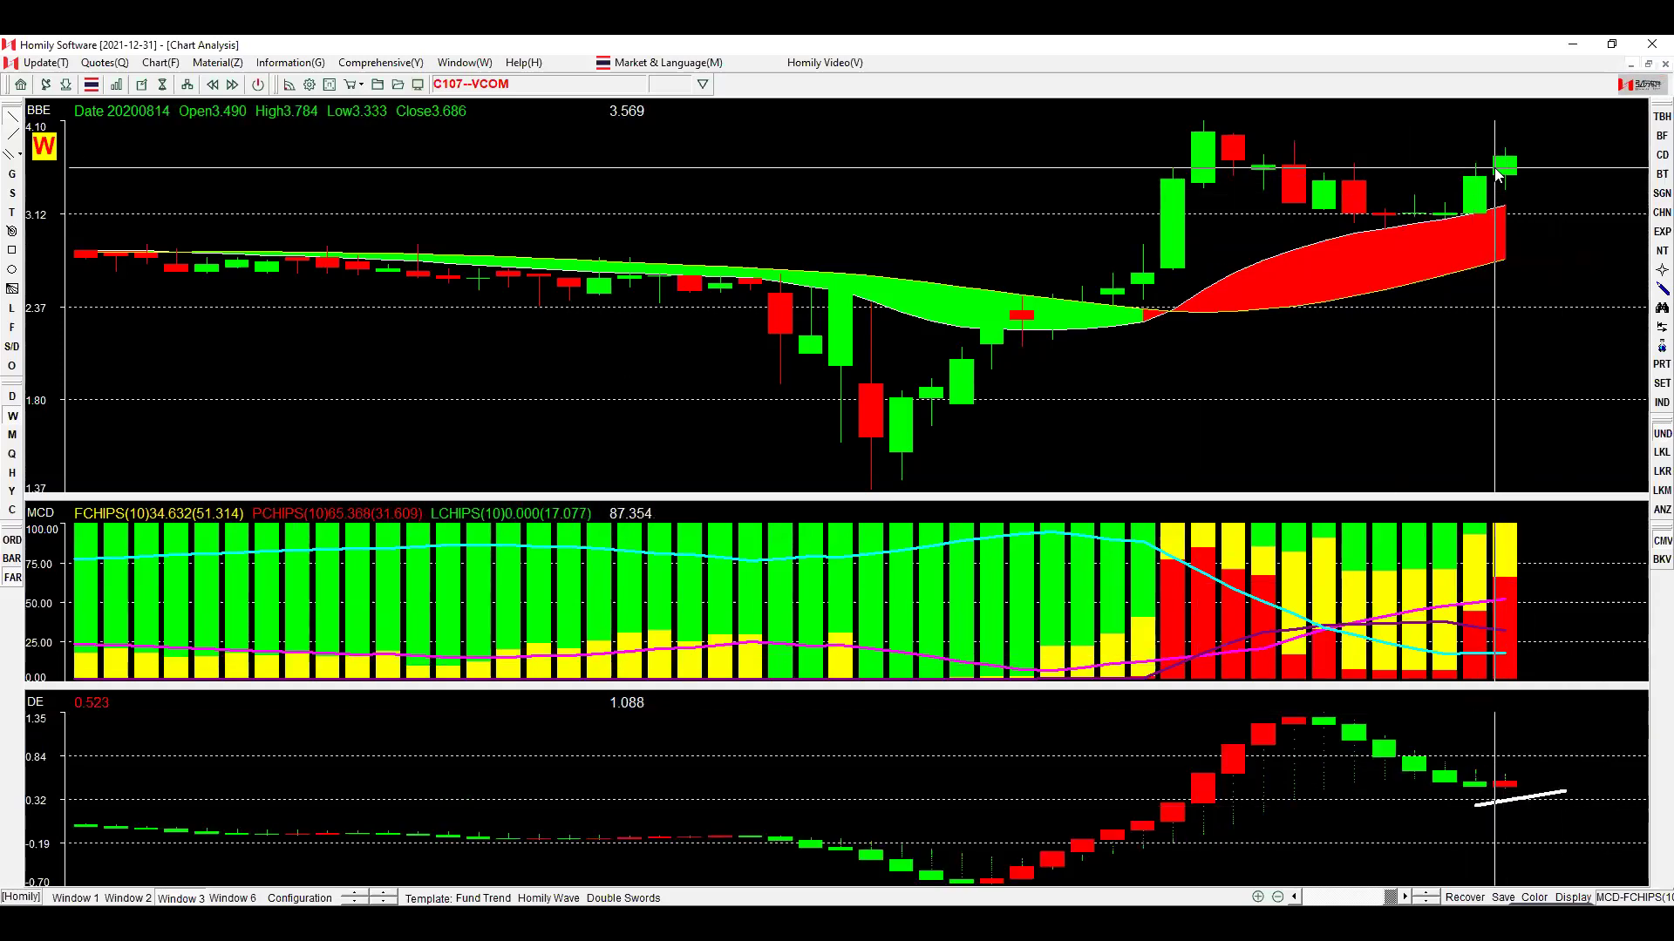
drag(1481, 153, 1566, 189)
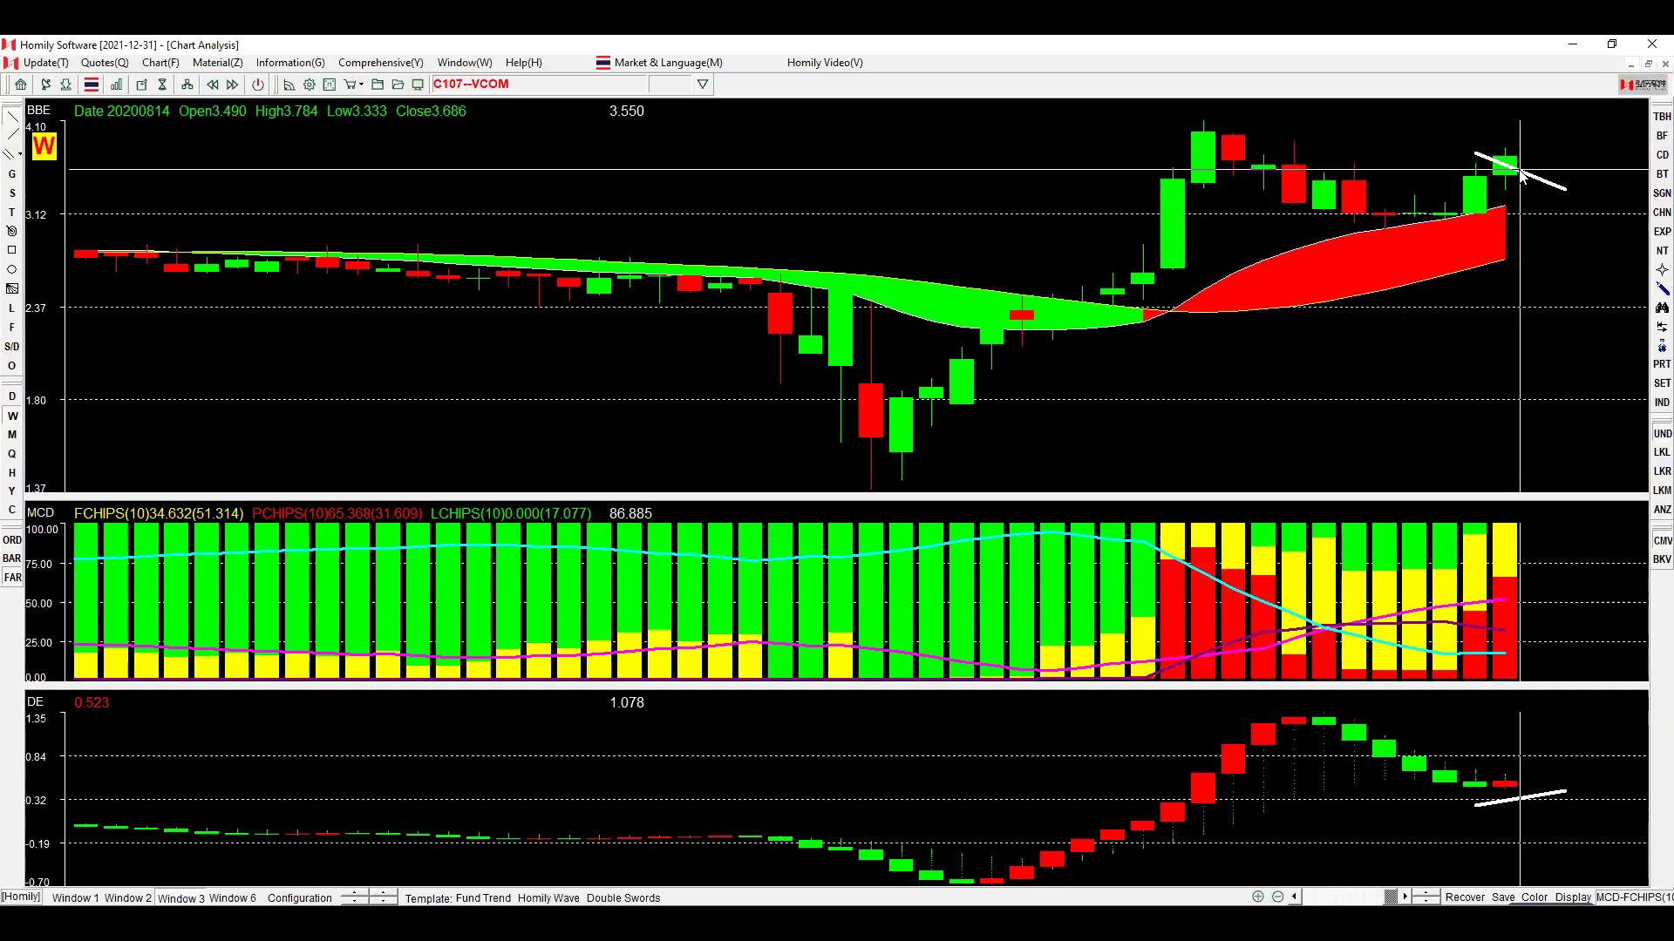
drag(1505, 206, 1627, 170)
drag(1505, 255, 1647, 258)
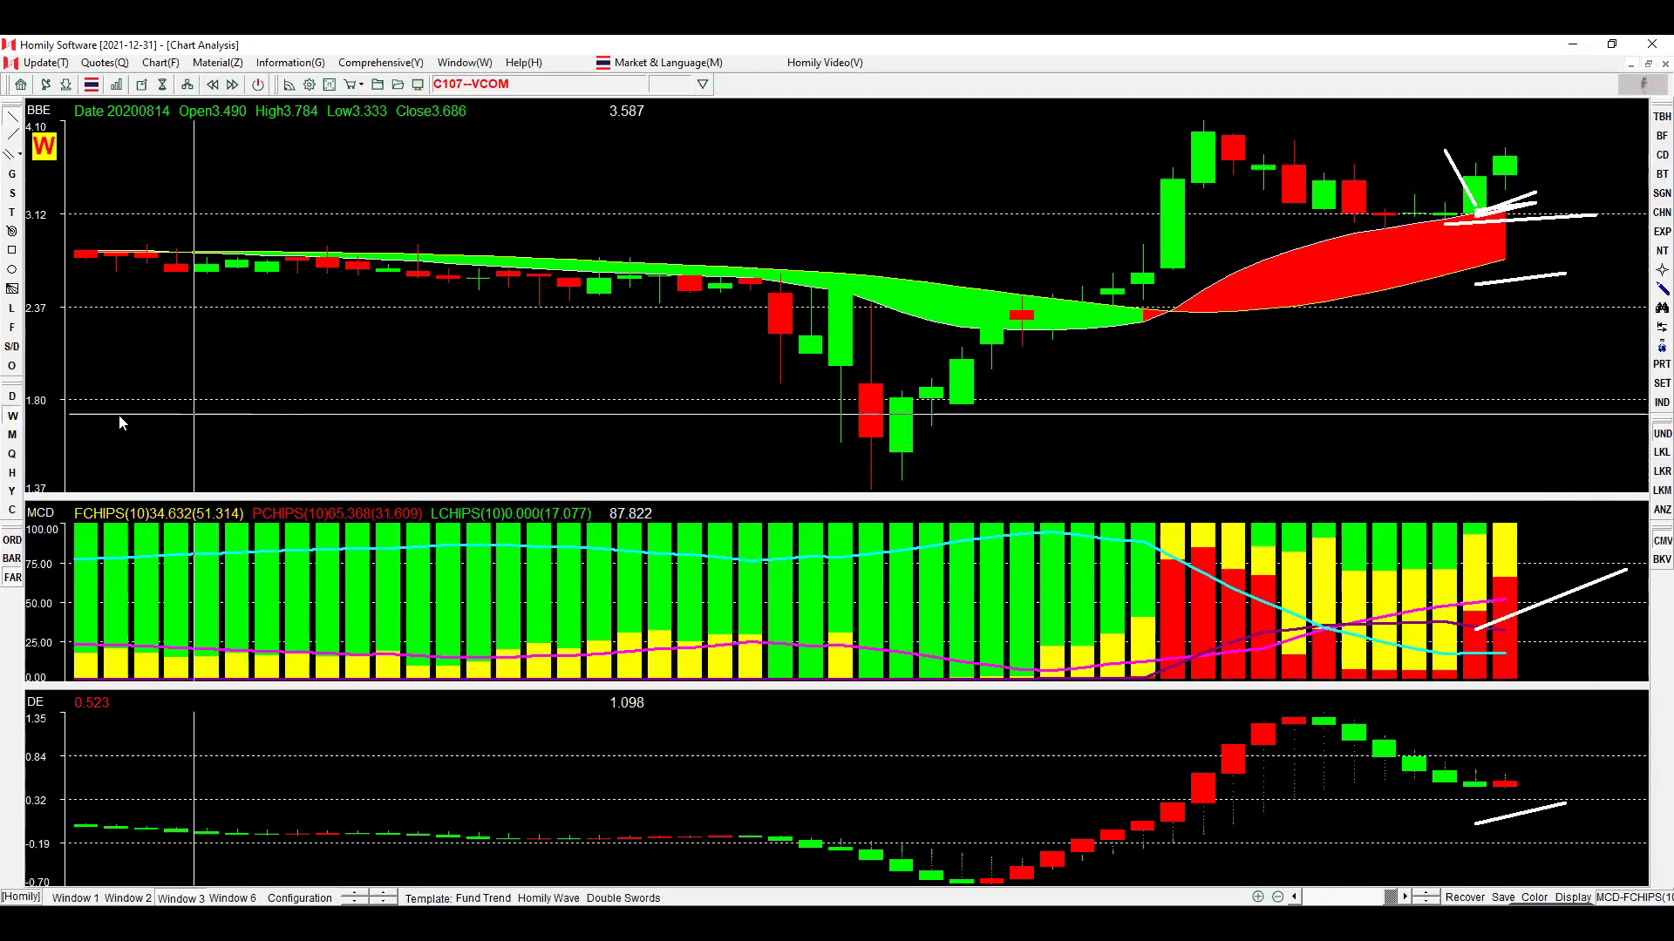
Switch VCOM to the daily chart and limit it to the candles up to 7/30/2020.
click(12, 398)
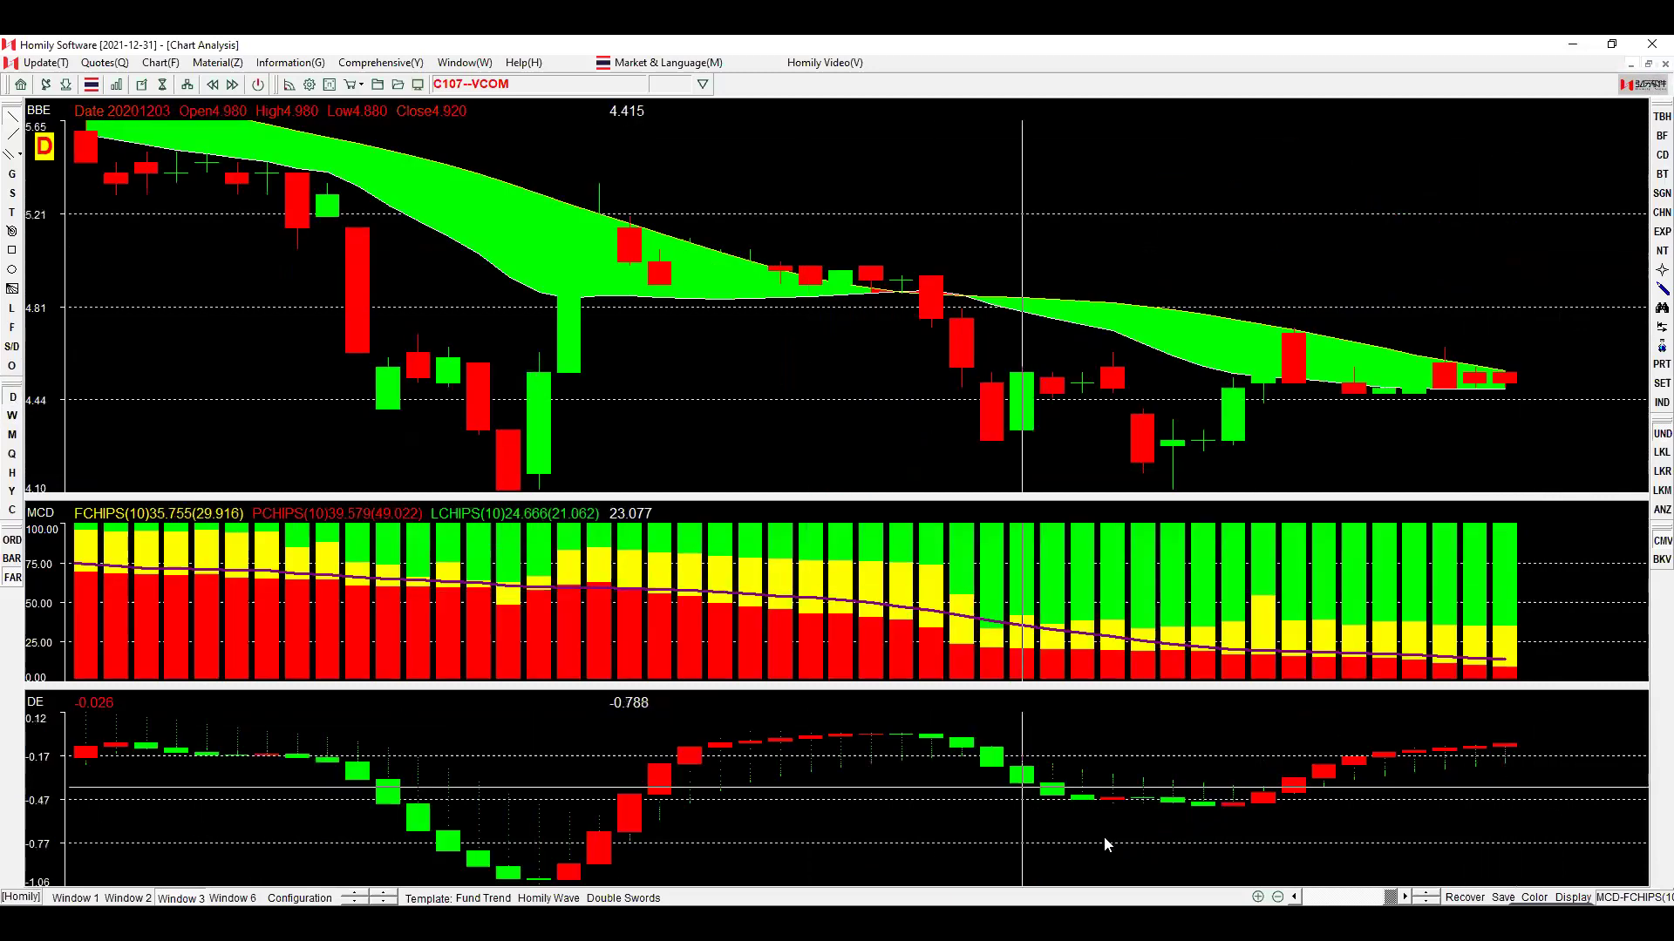
click(1278, 897)
click(1278, 897)
click(1278, 897)
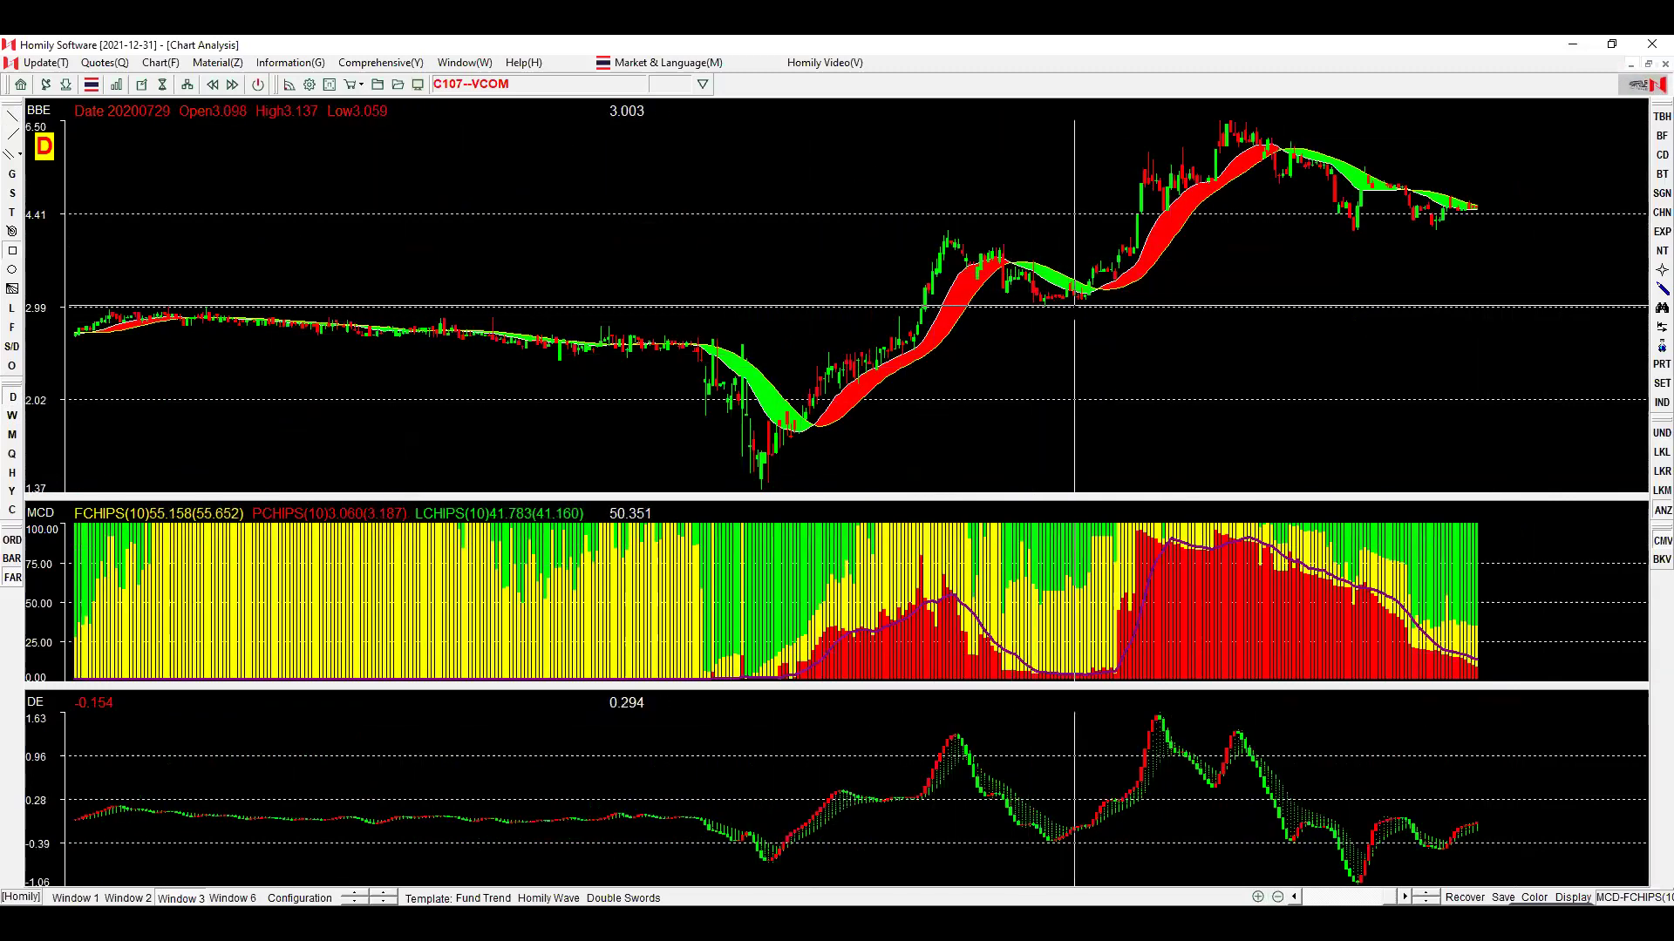
double_click(1083, 306)
scroll(1275, 312, up, 3)
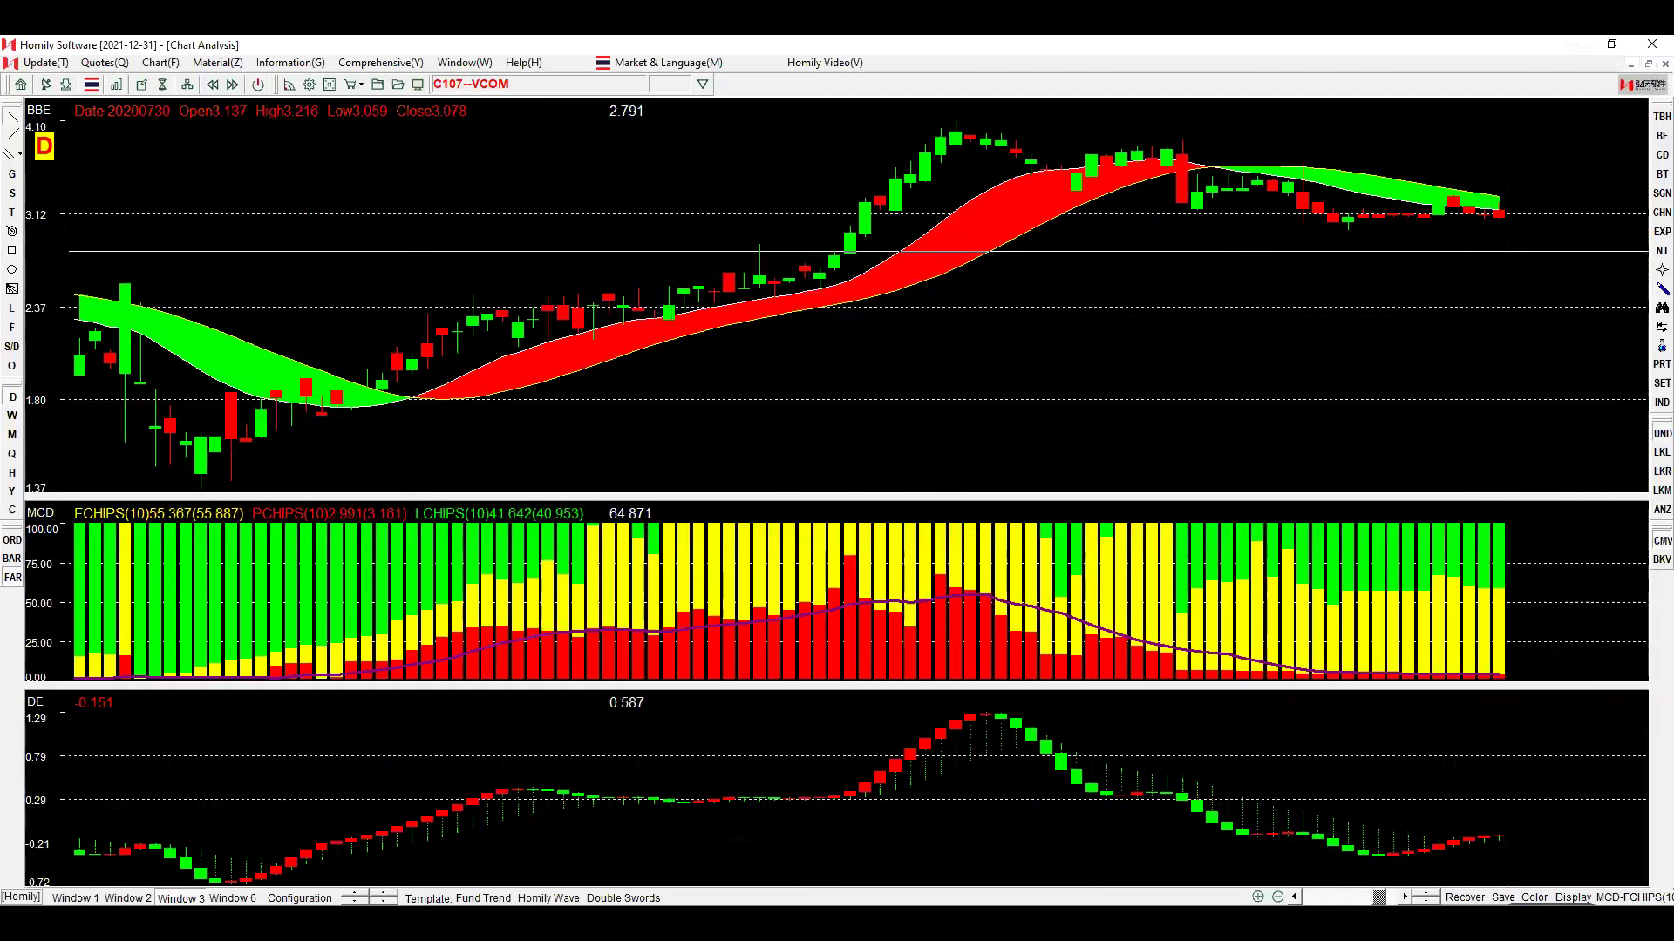
Move the daily VCOM chart forward to 8/13/2020 and circle the last candle just above the red band.
key(Right)
key(Right)
key(Right)
key(Right)
key(Right)
key(Right)
key(Right)
key(Right)
key(Right)
key(Right)
key(Right)
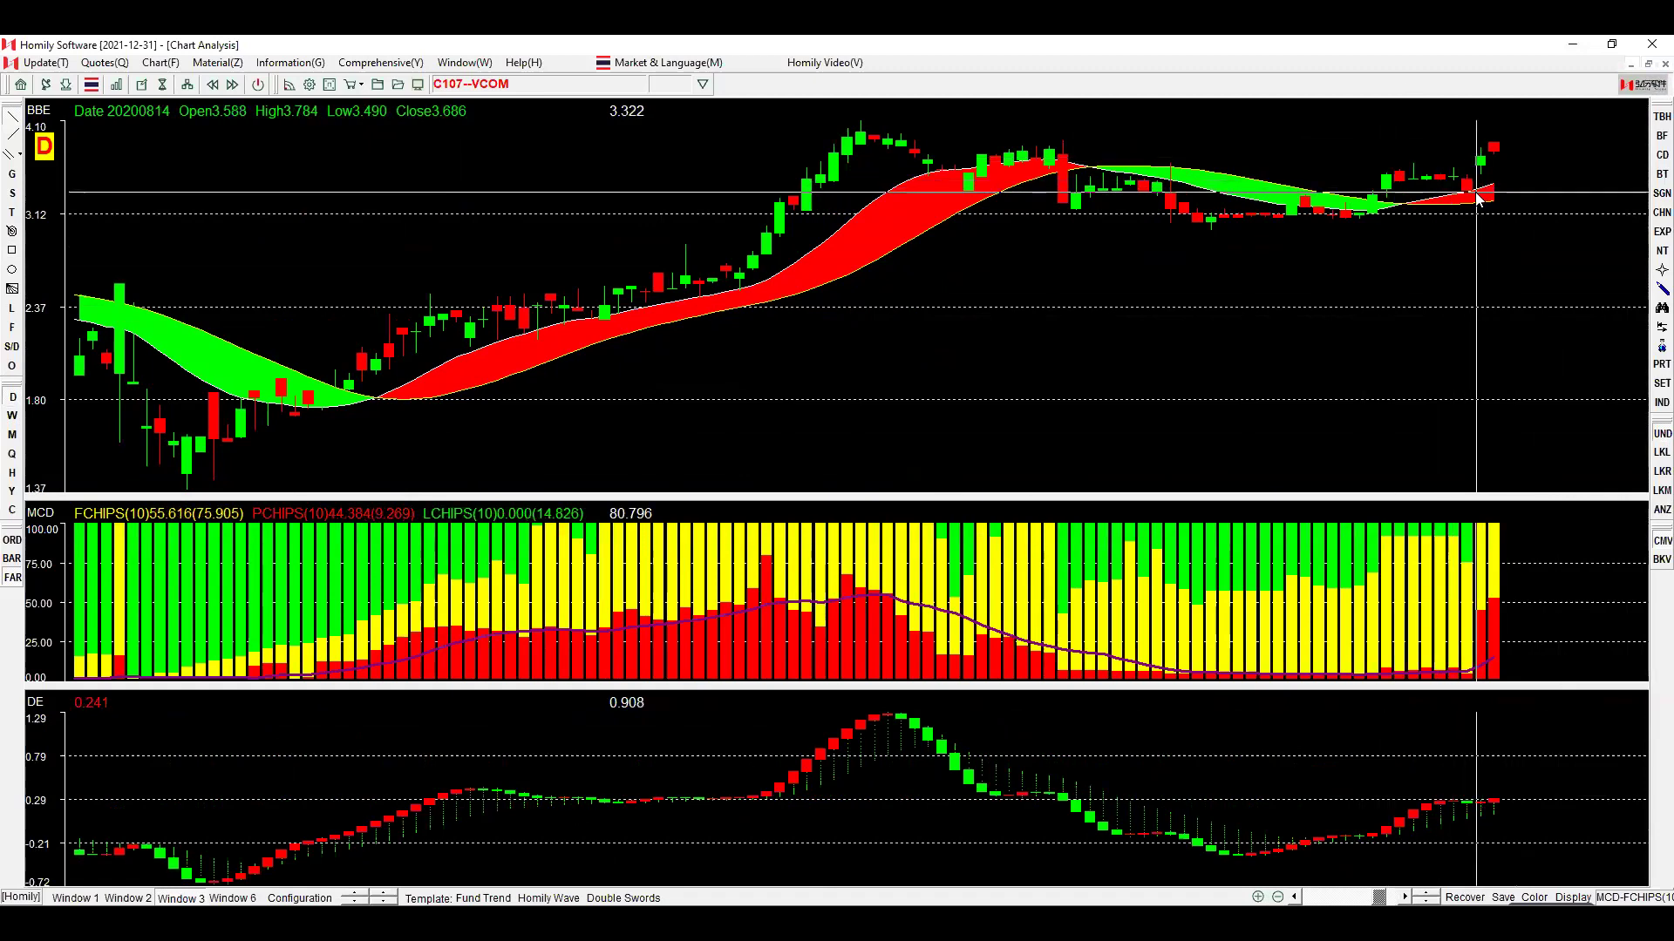
key(Left)
key(Left)
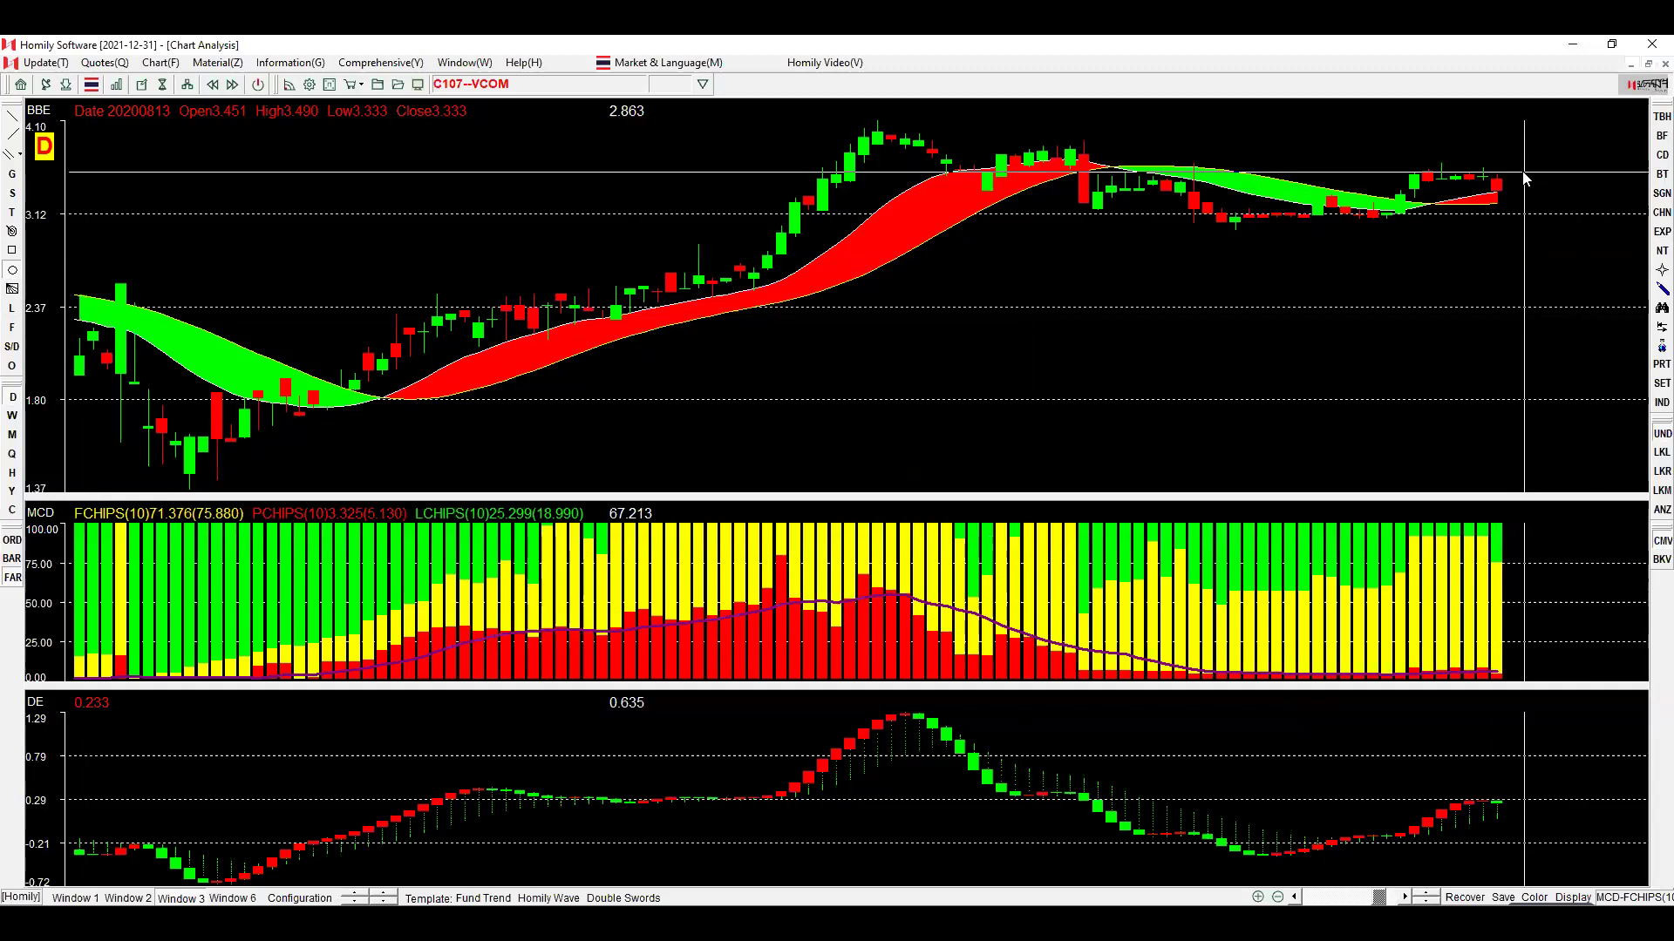
click(1491, 182)
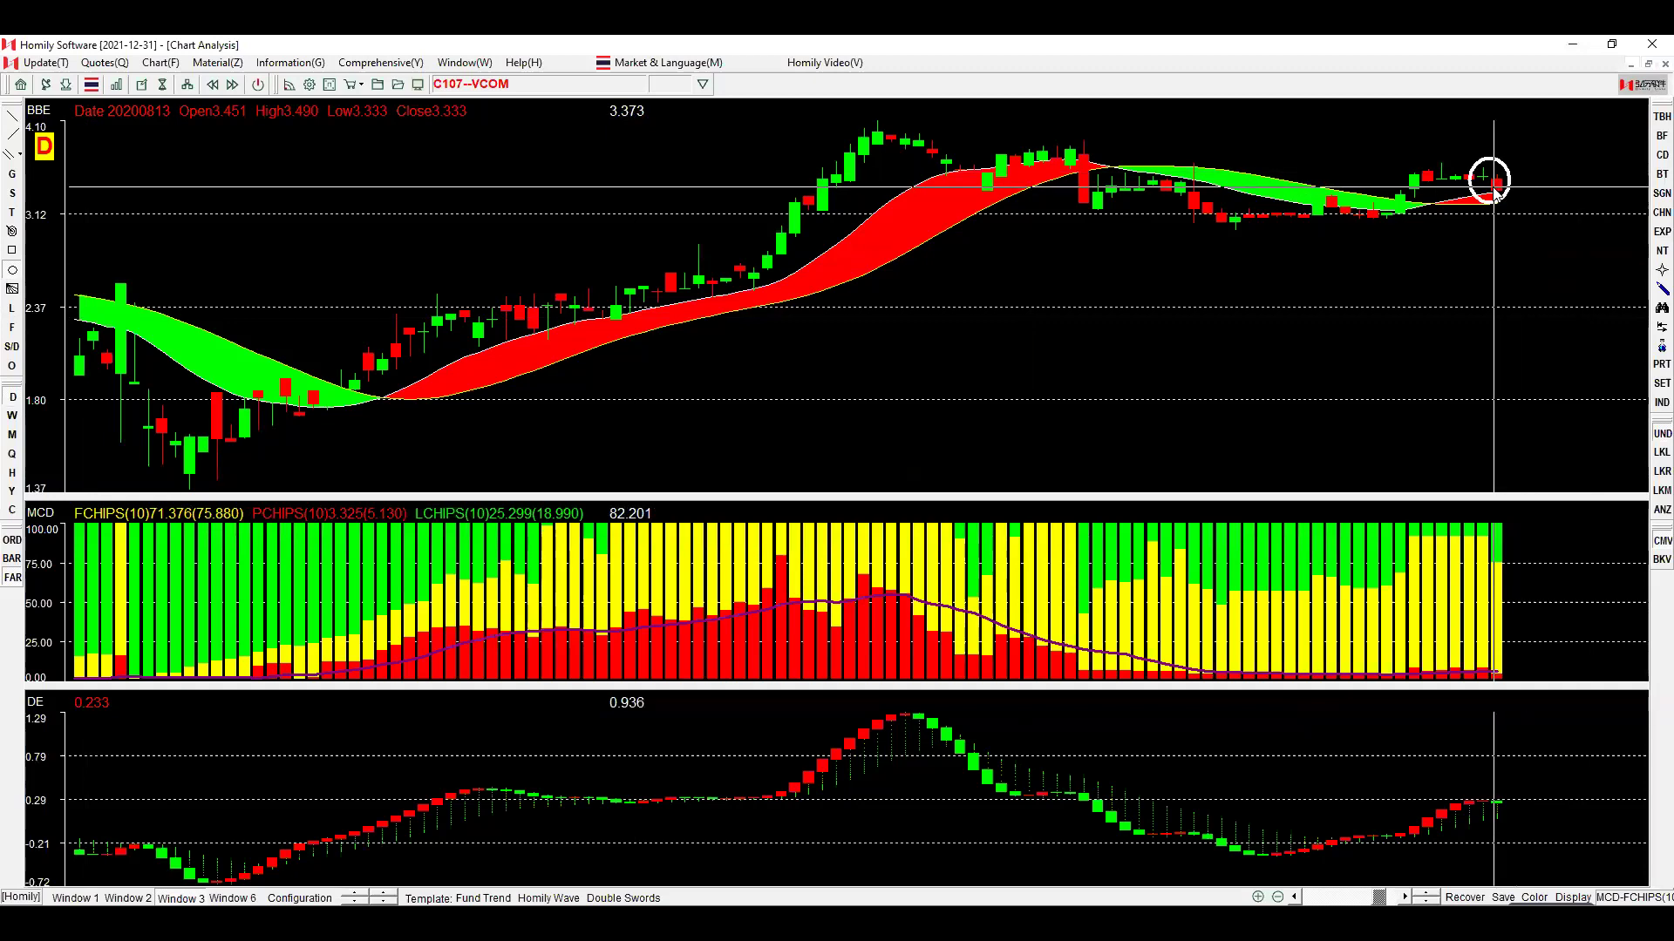
Reveal the following daily candles up to 10/9/2020, circling the 8/14/2020 and 8/18/2020 candles as entry points.
key(Right)
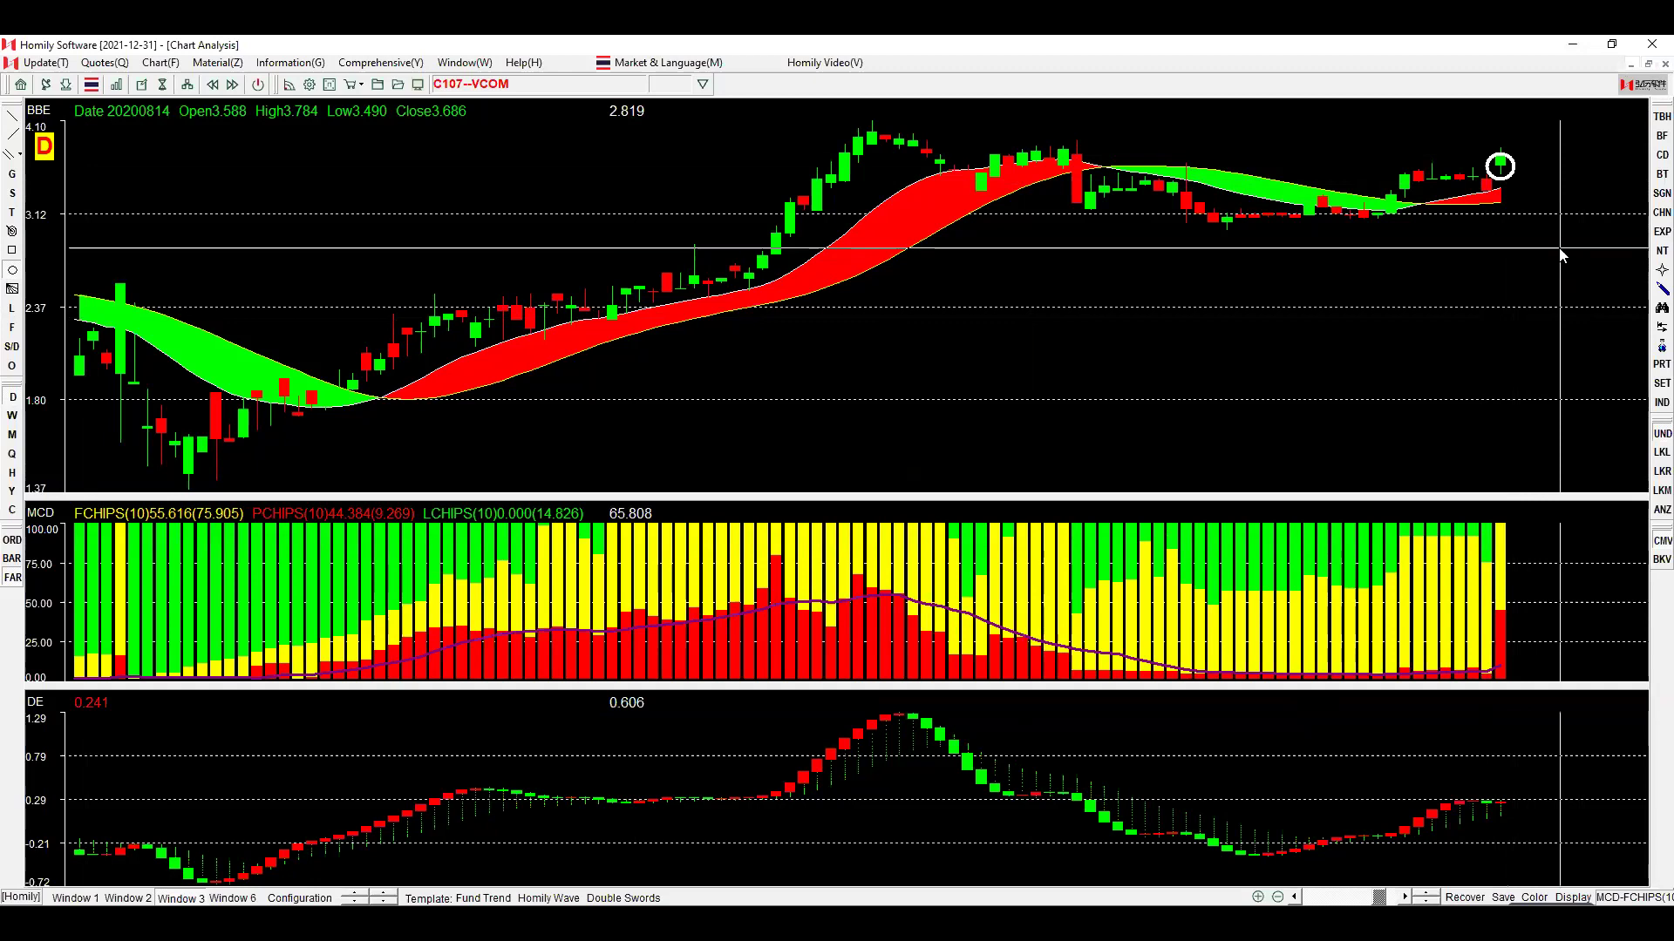
key(Right)
key(Right)
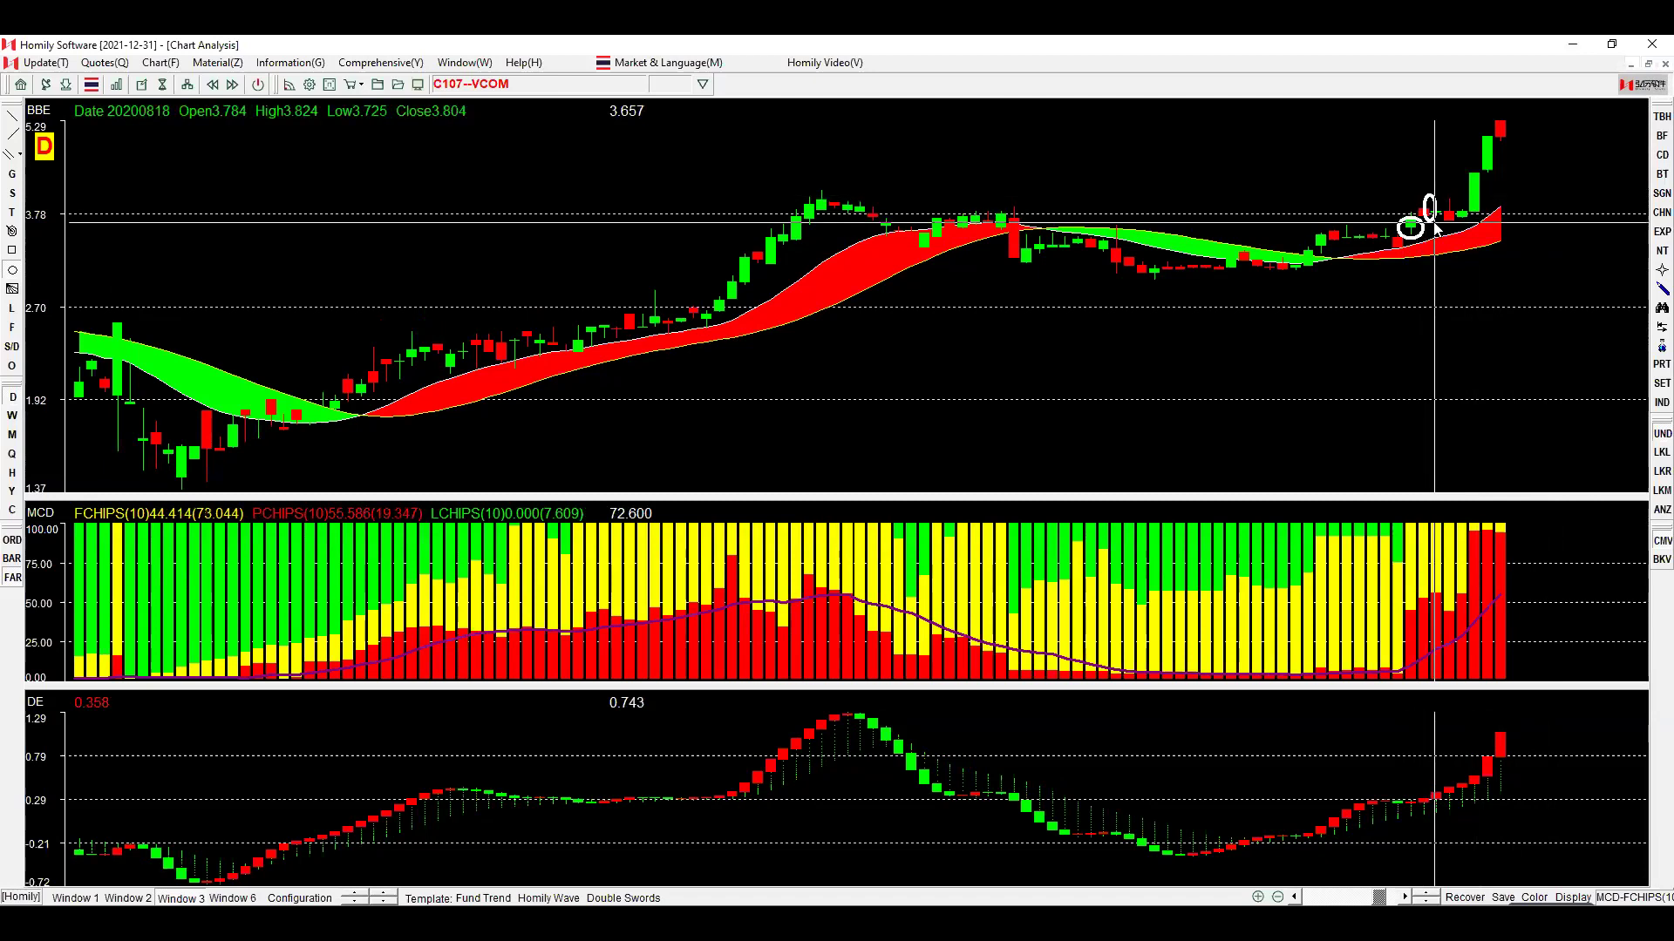
key(Right)
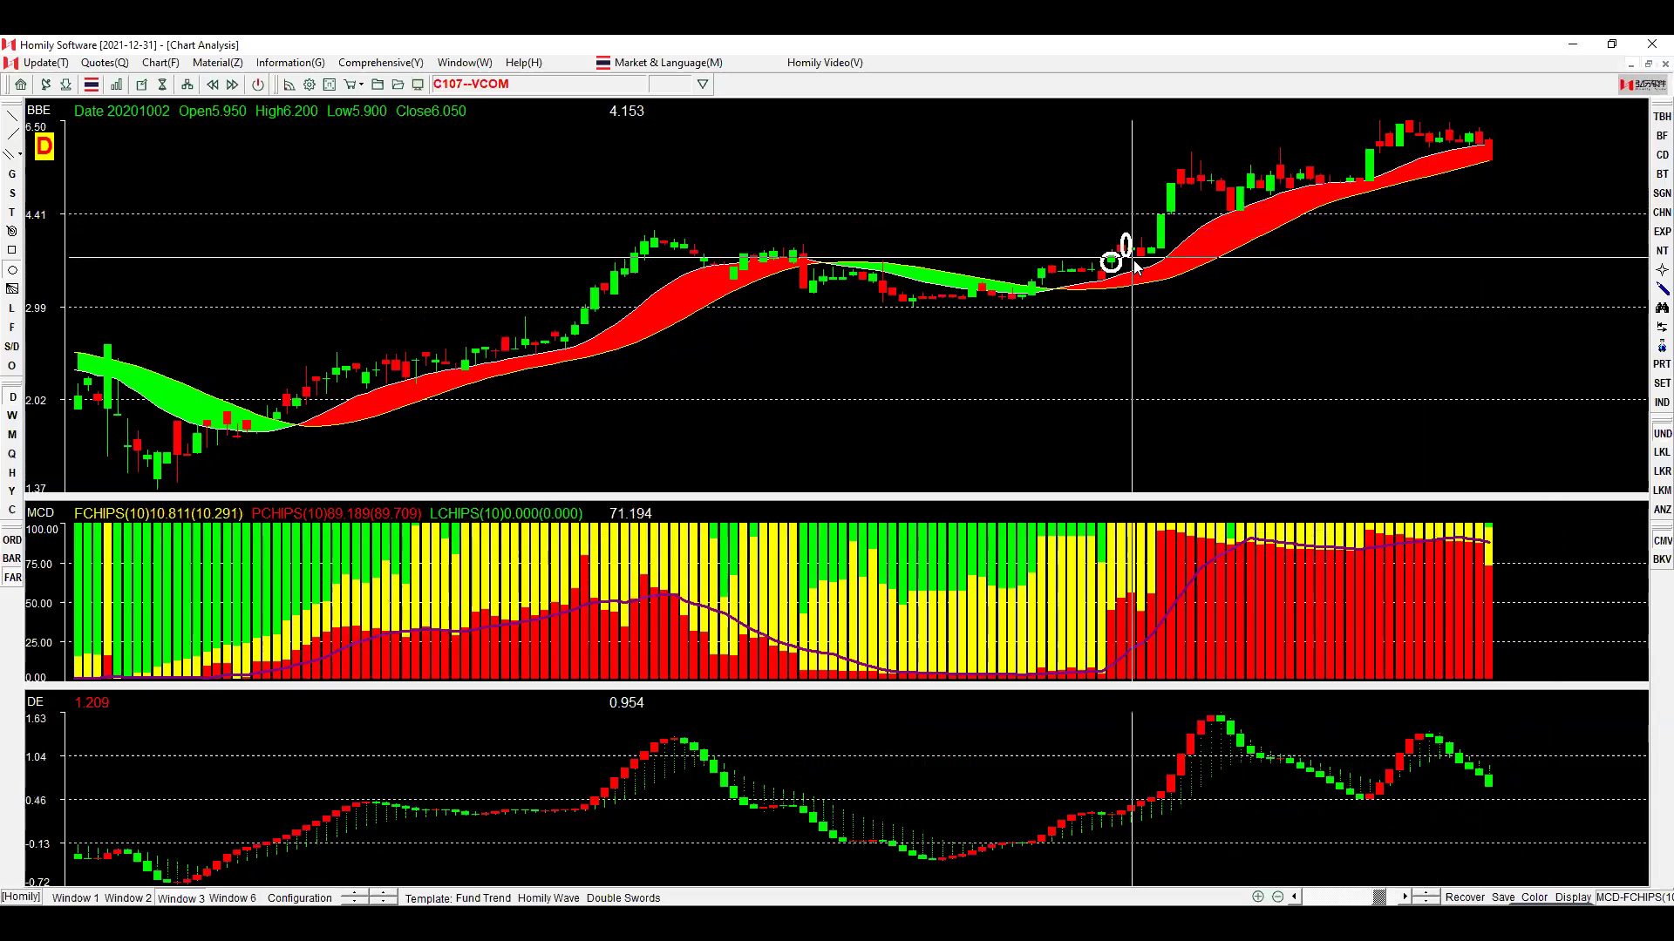
Measure VCOM's interval statistics from 8/18/2020 to 10/7/2020 and close the results.
right_click(1634, 328)
click(1626, 347)
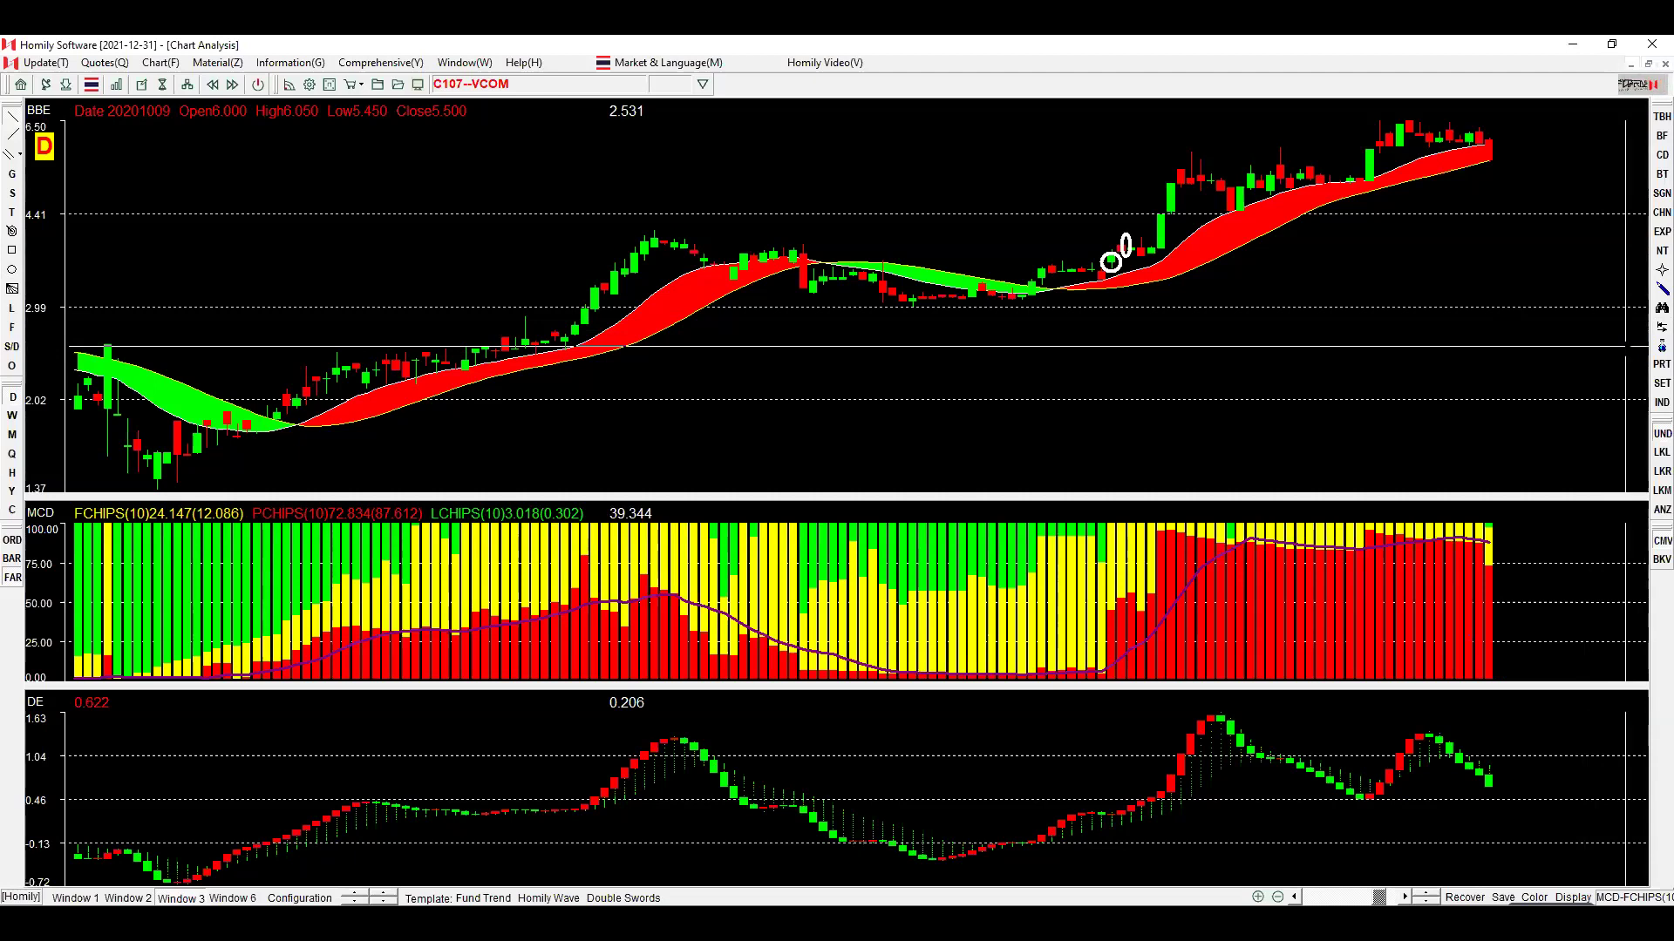
click(1662, 328)
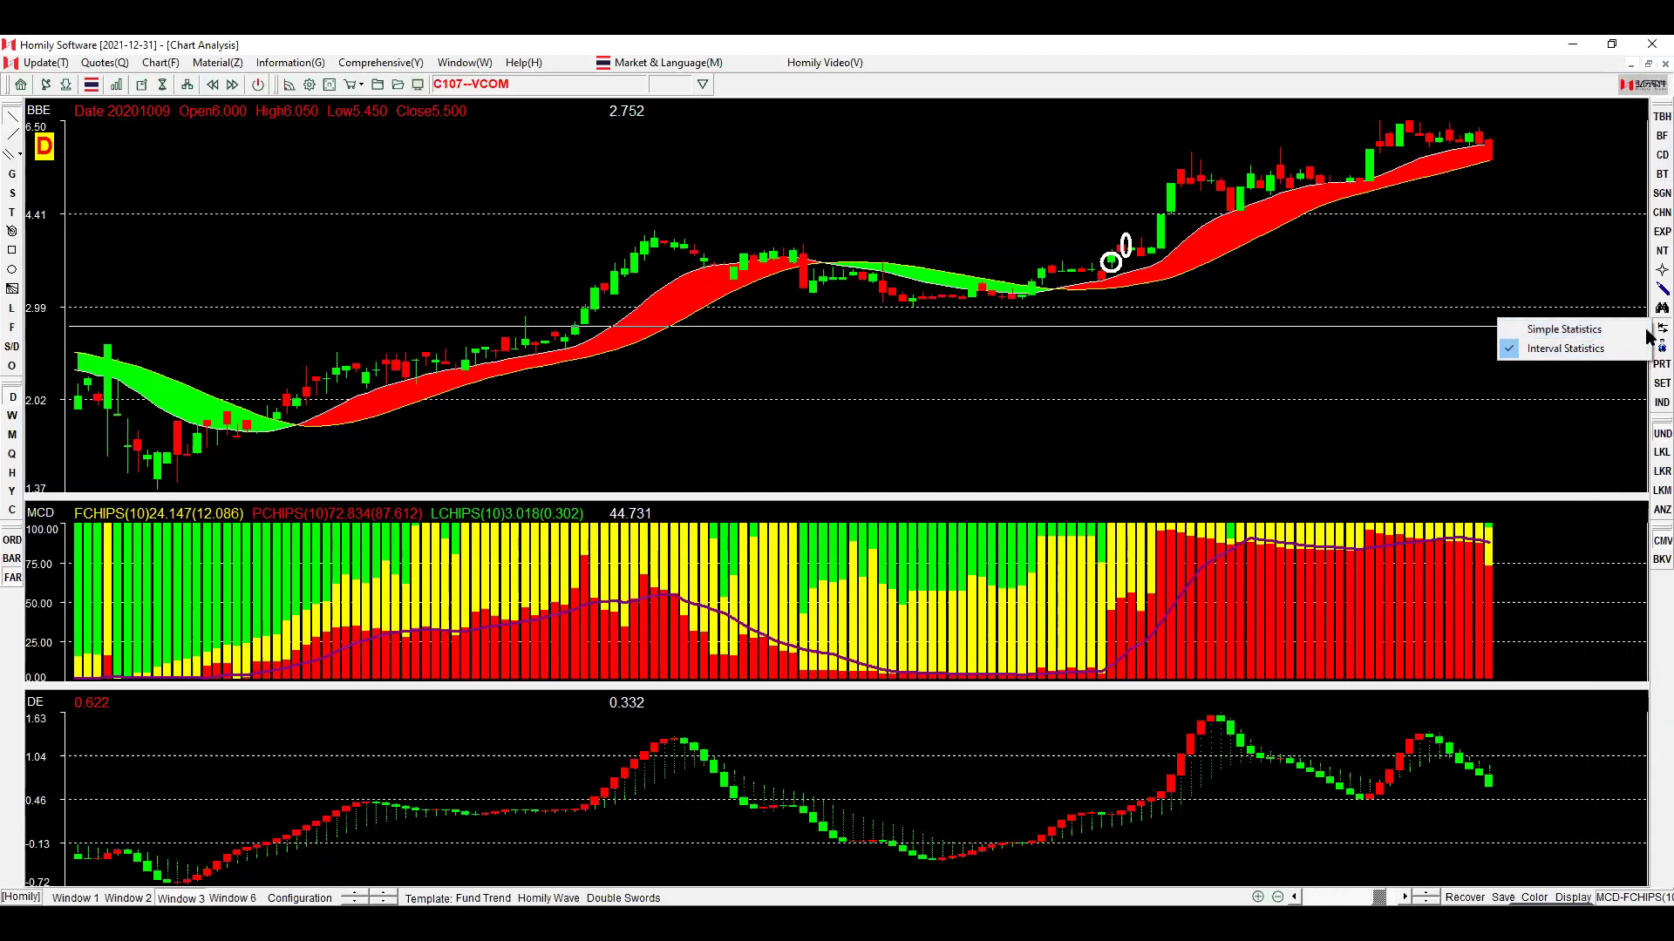
click(1613, 347)
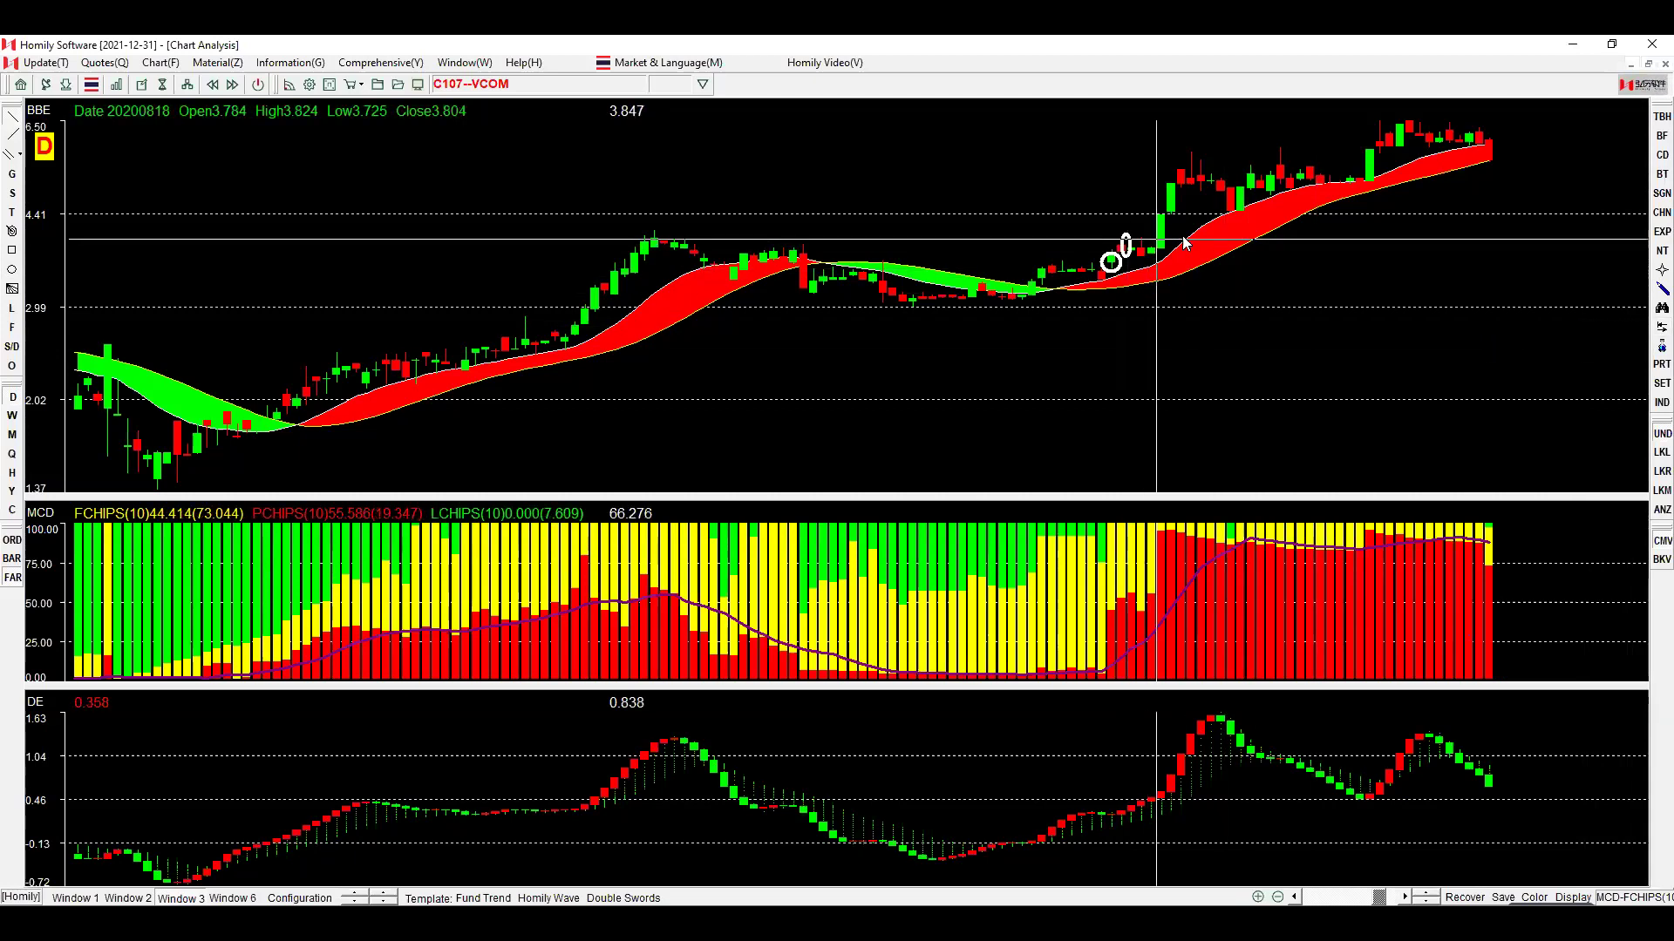
click(1468, 150)
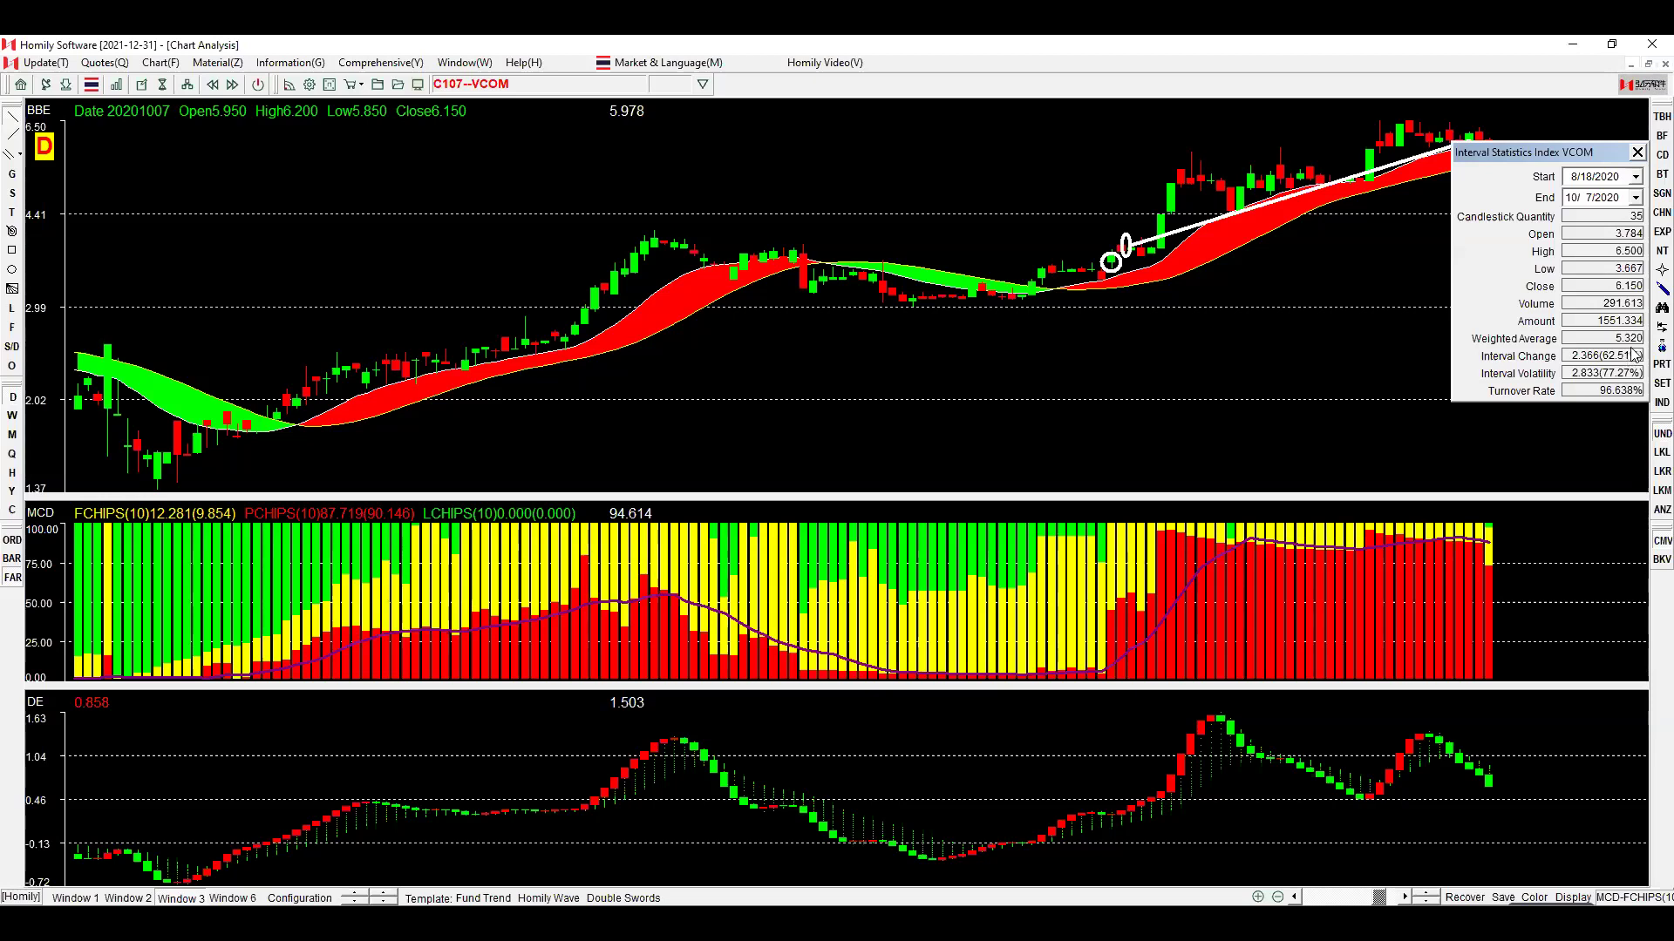
click(1637, 154)
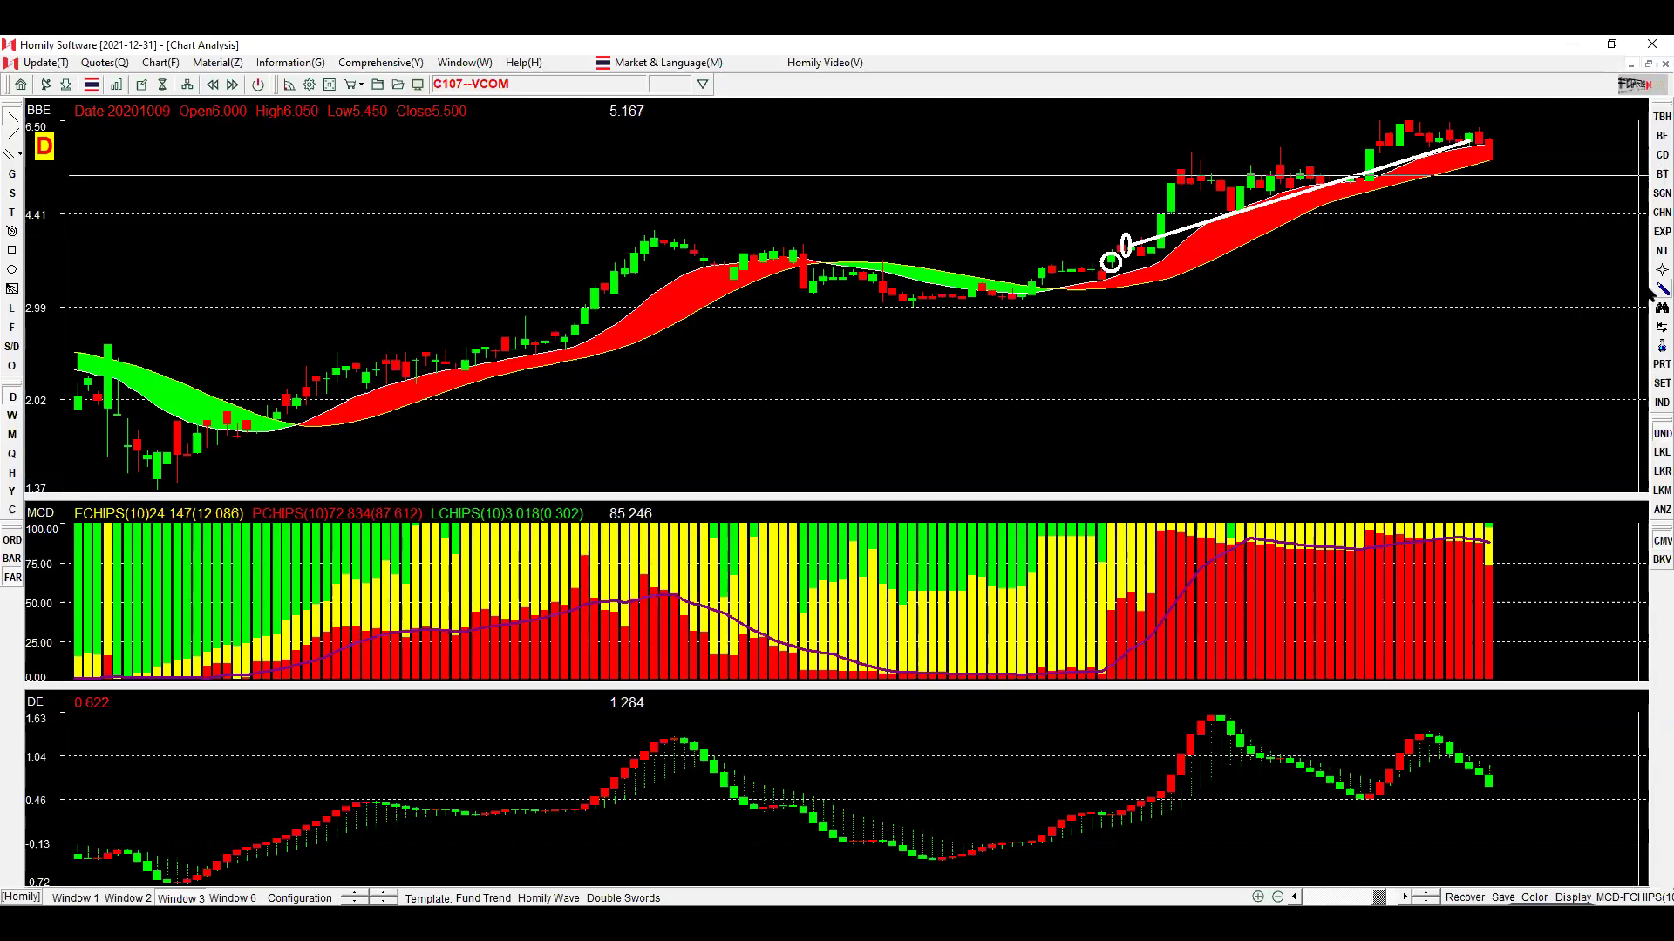
Clear the drawings, circle the small candles before the breakout and the 9/10/2020 candle, and show the chart only through 9/11/2020.
click(1657, 330)
click(1622, 349)
key(Escape)
click(12, 269)
drag(1111, 236, 1162, 269)
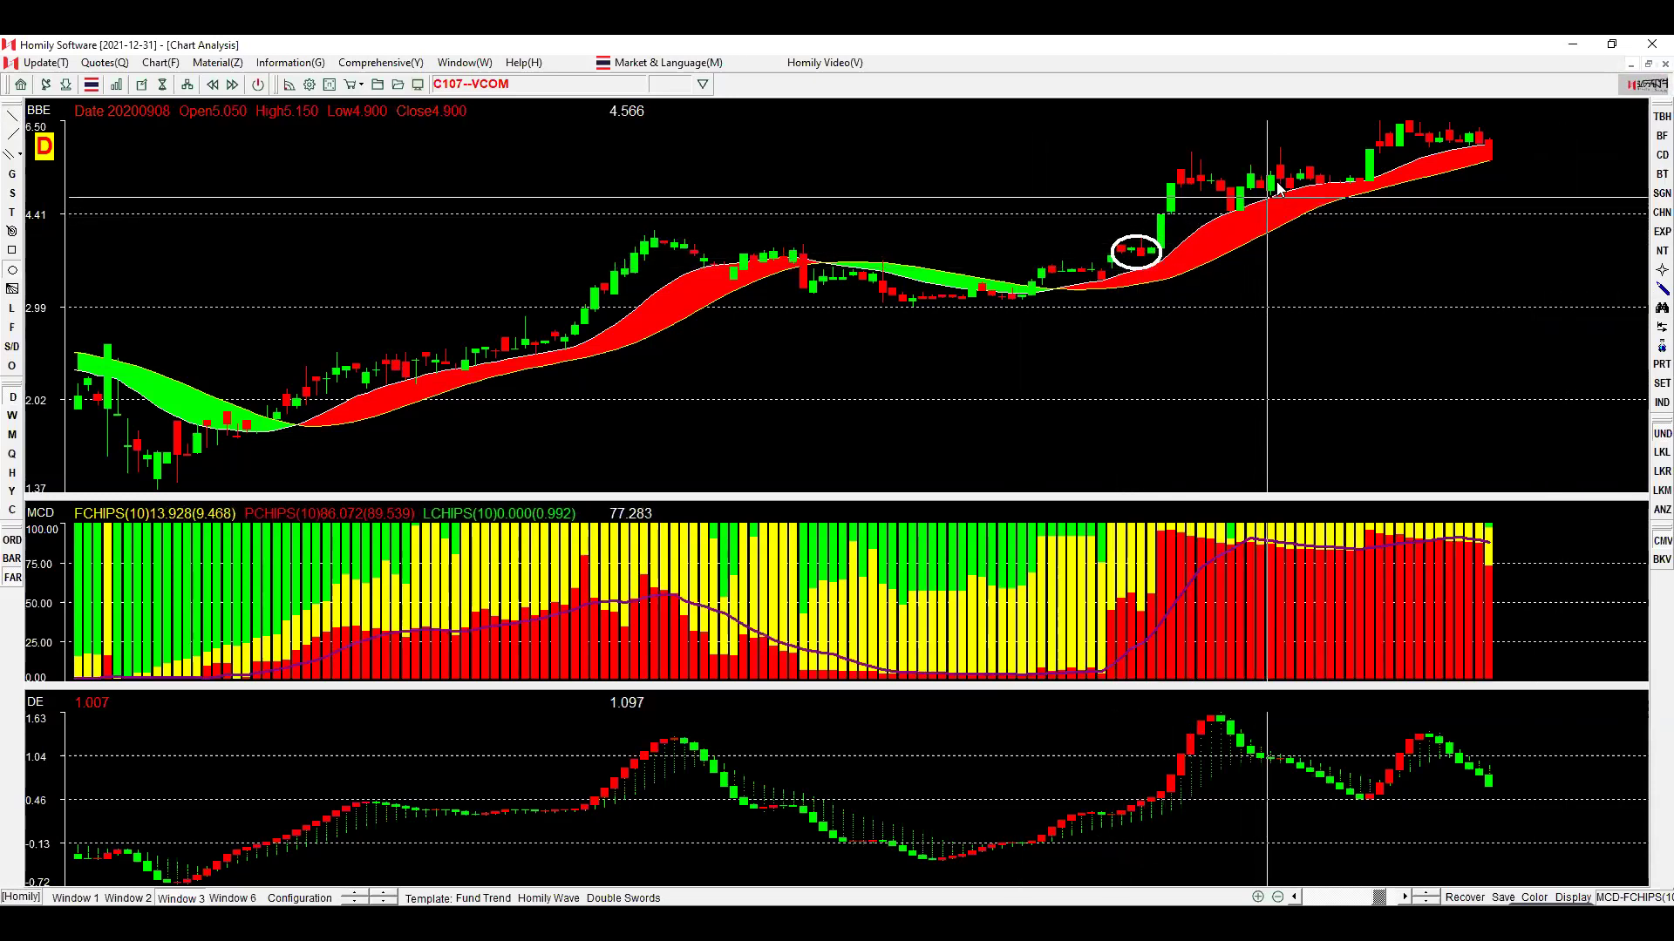
drag(1269, 152, 1290, 179)
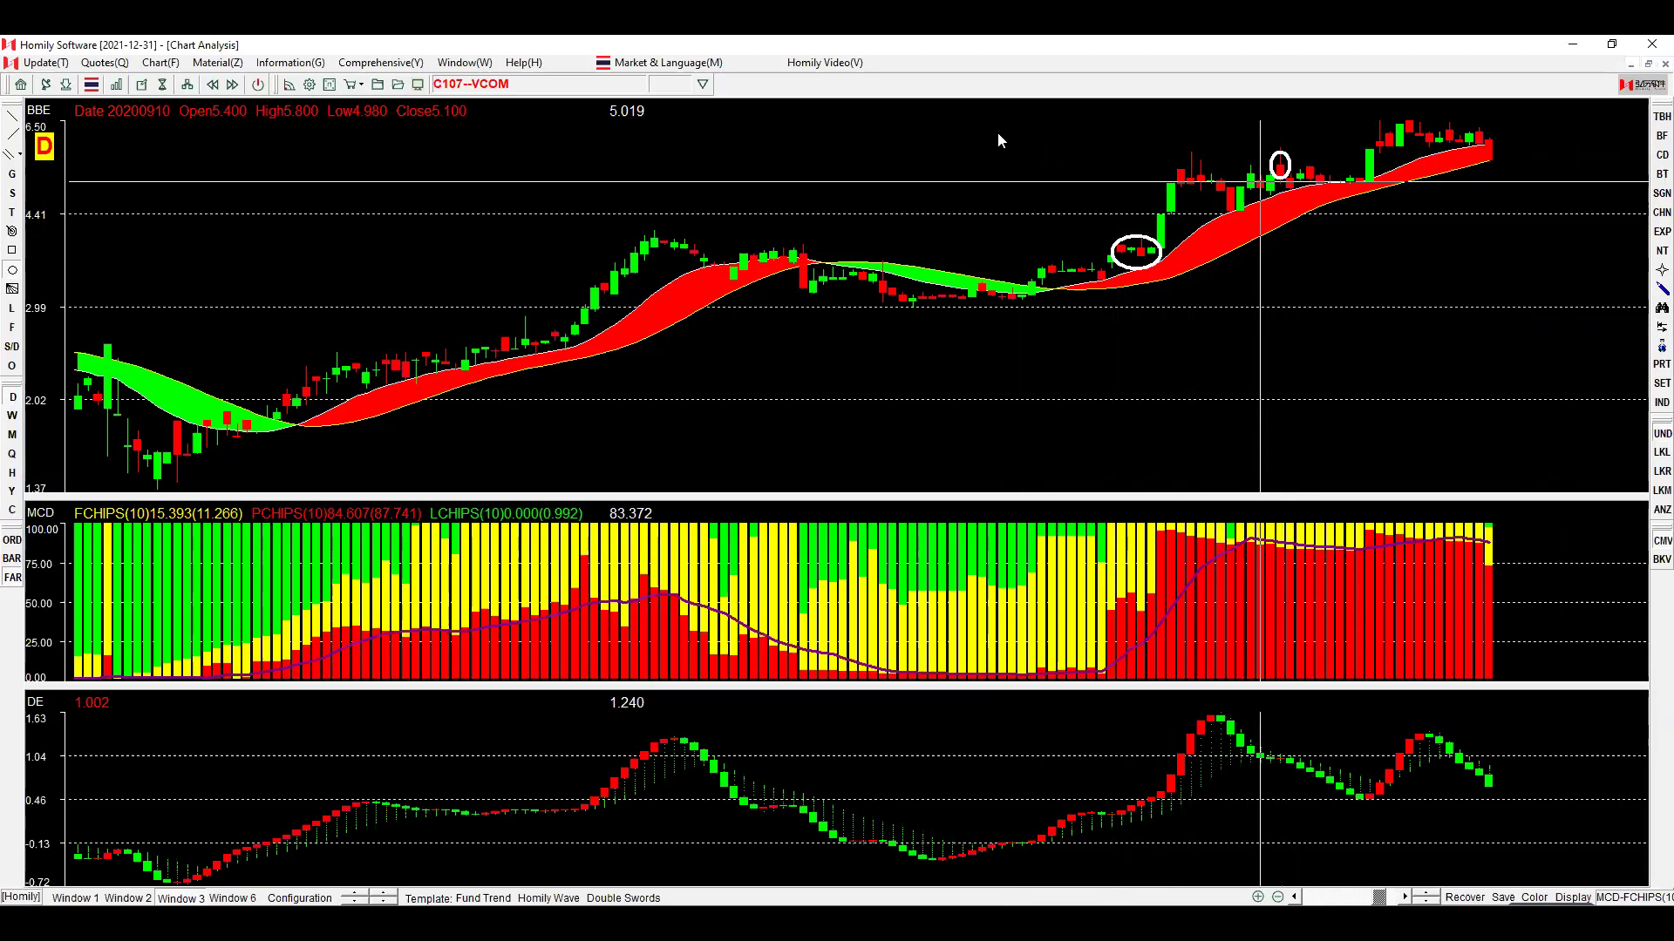
drag(928, 171, 1290, 218)
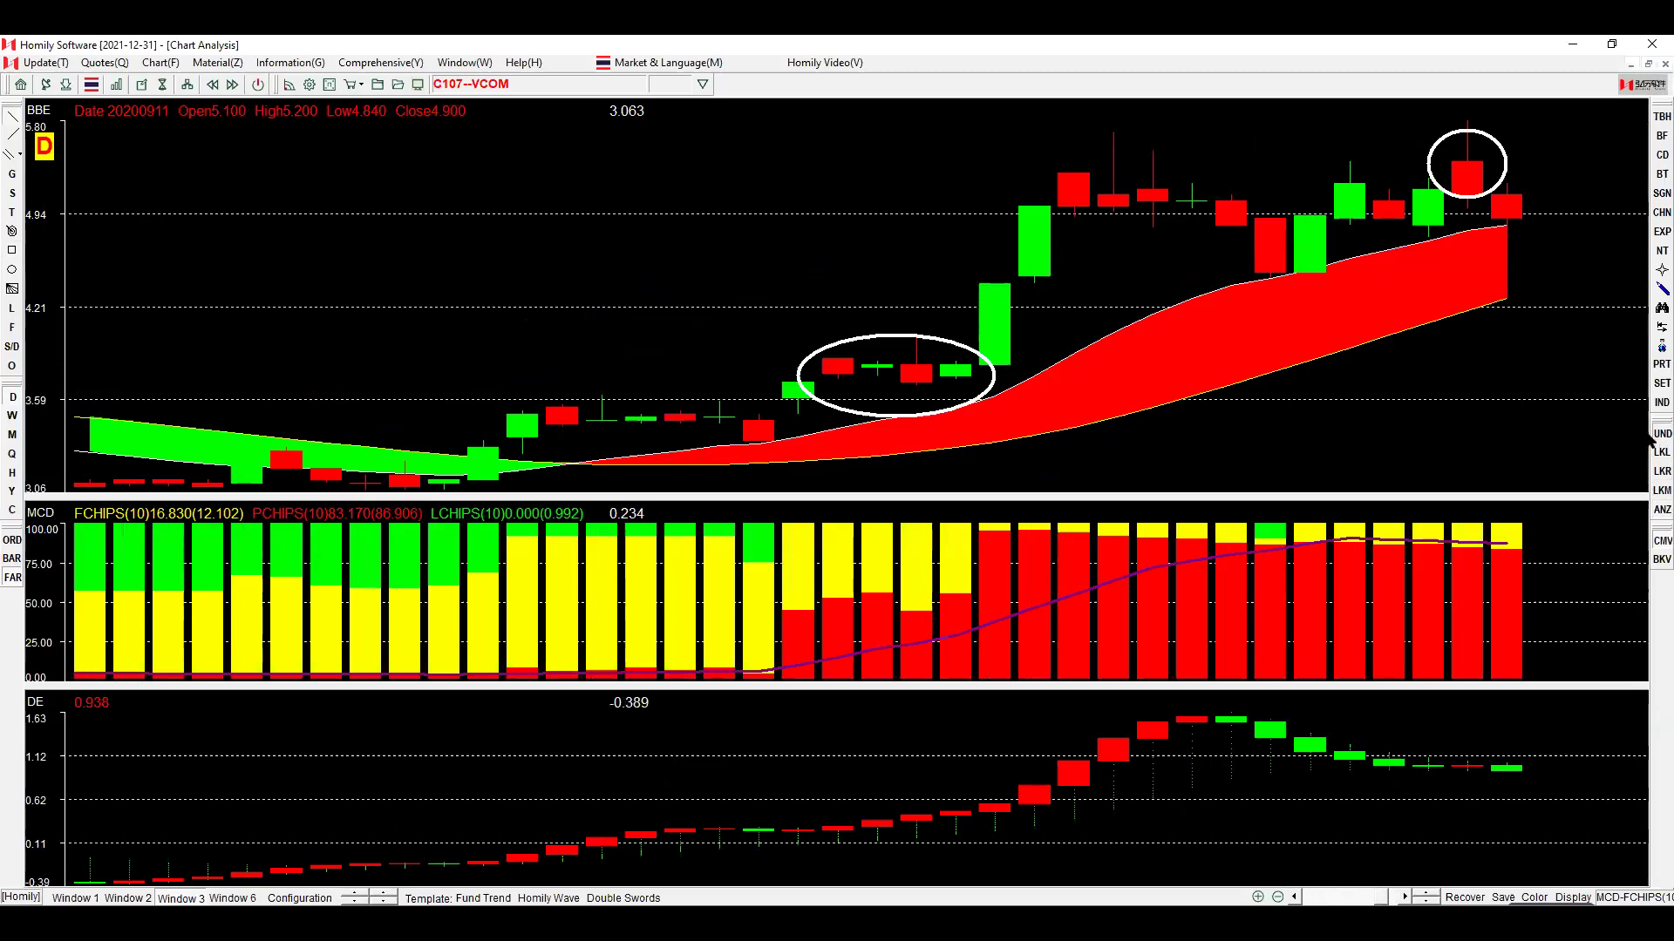
Clear the drawings, circle the 9/9/2020 VCOM candle, end the chart at that date, and mark the MCD mid-level and latest DE bars.
key(Up)
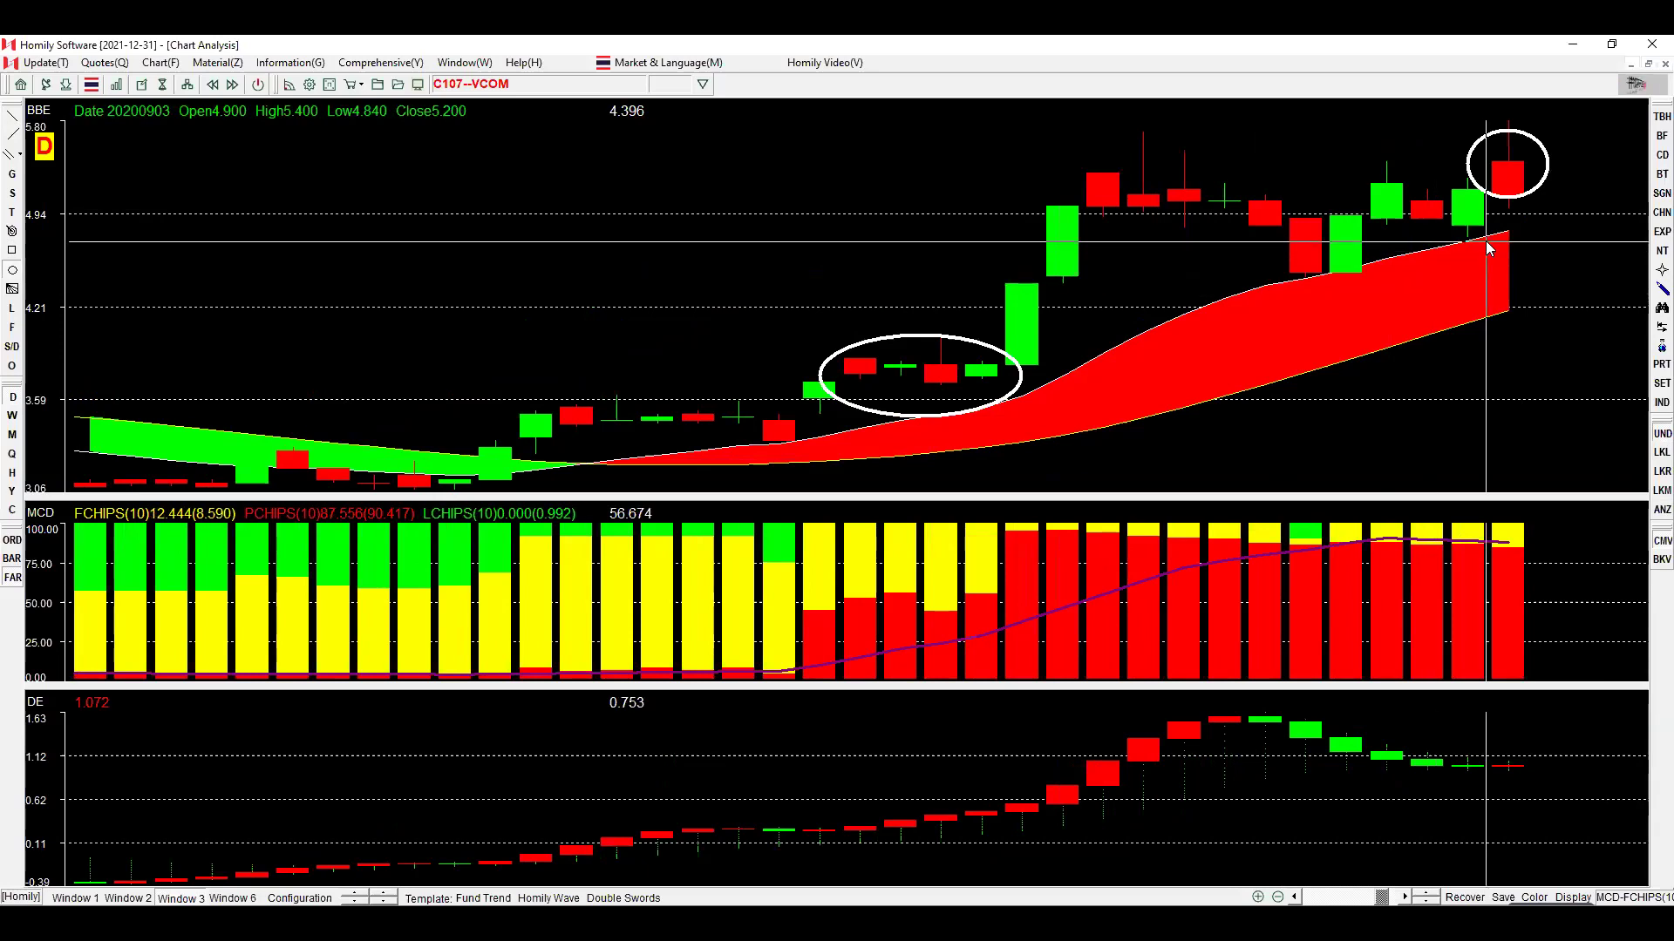
key(Escape)
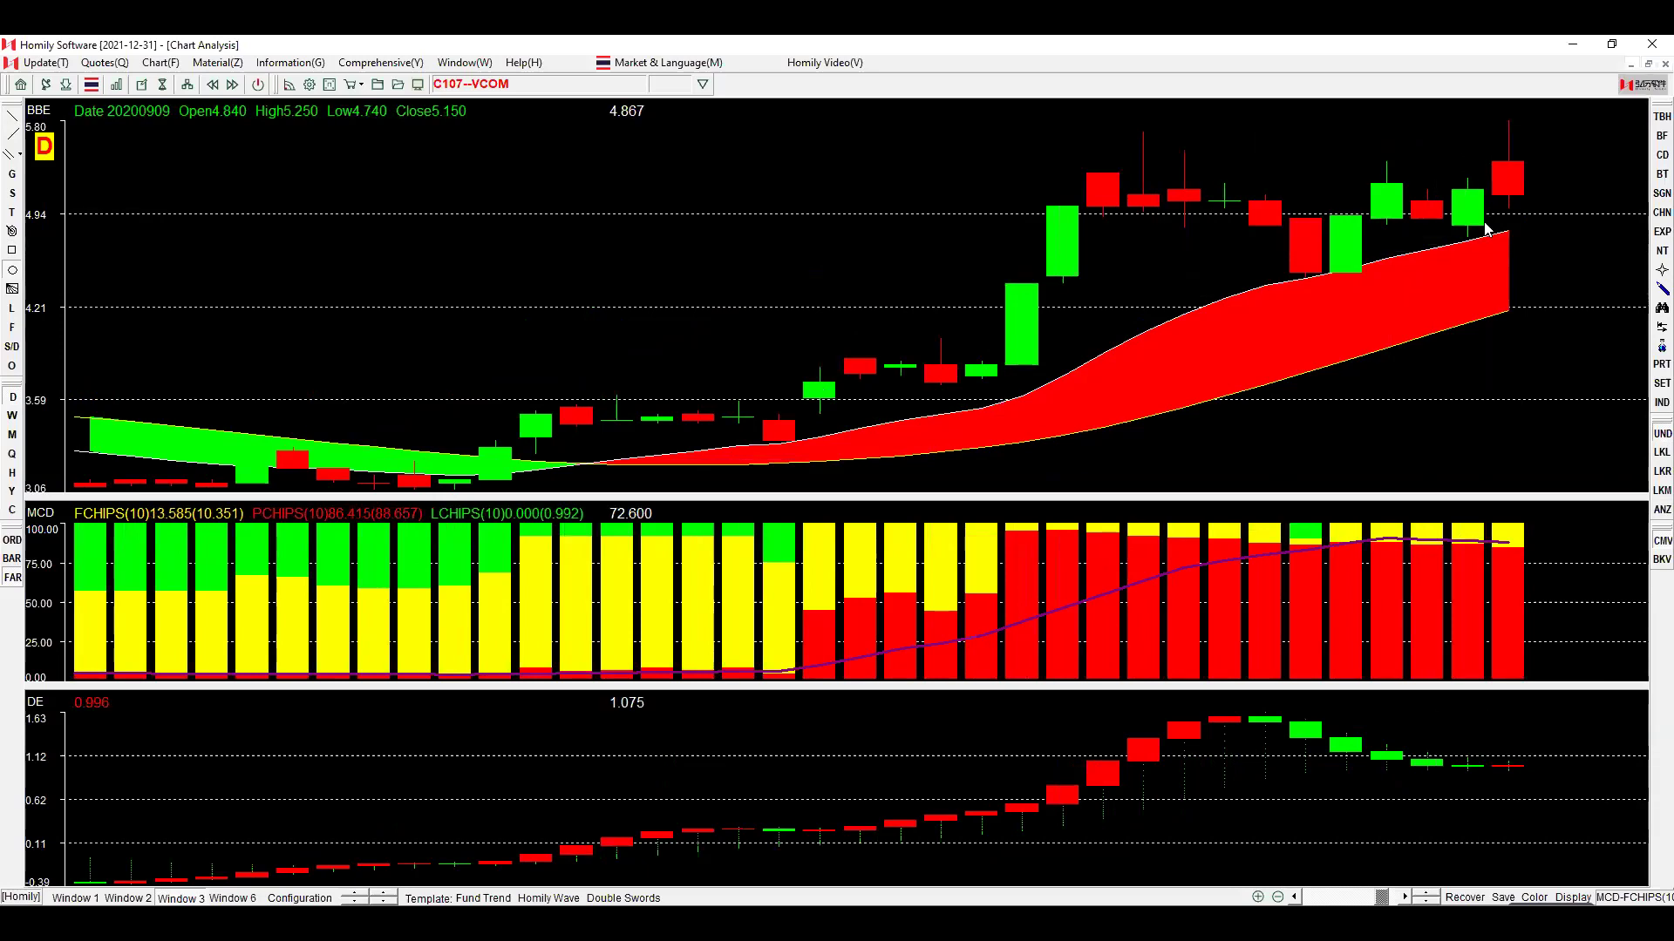
drag(1443, 173, 1508, 253)
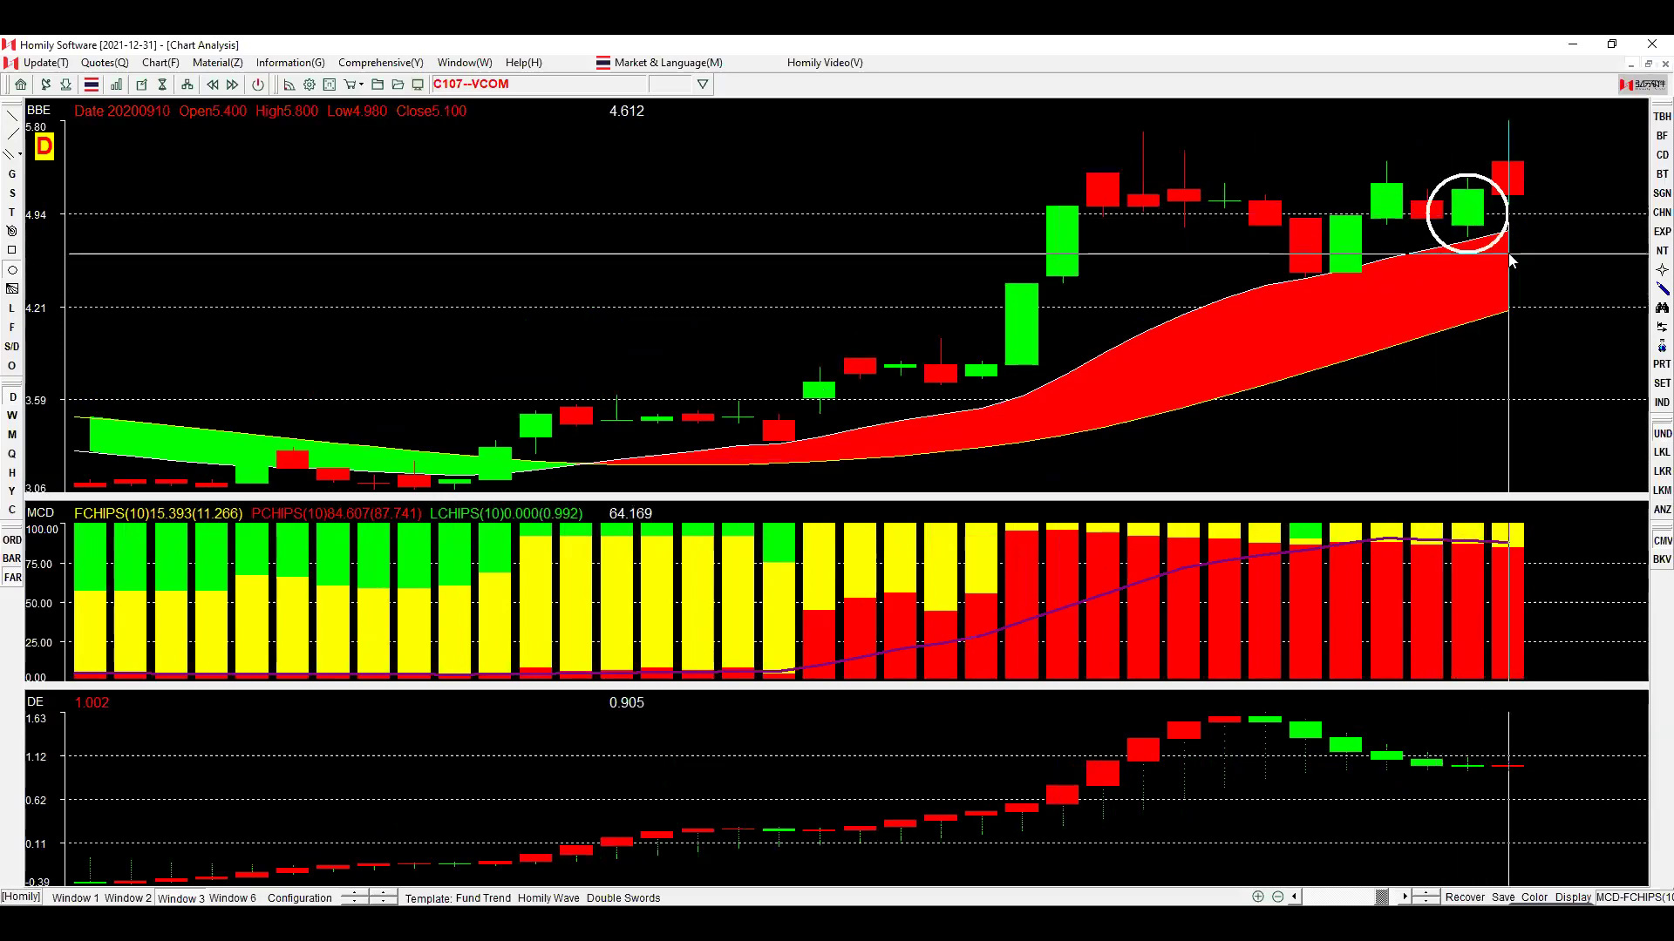
key(Left)
click(1521, 333)
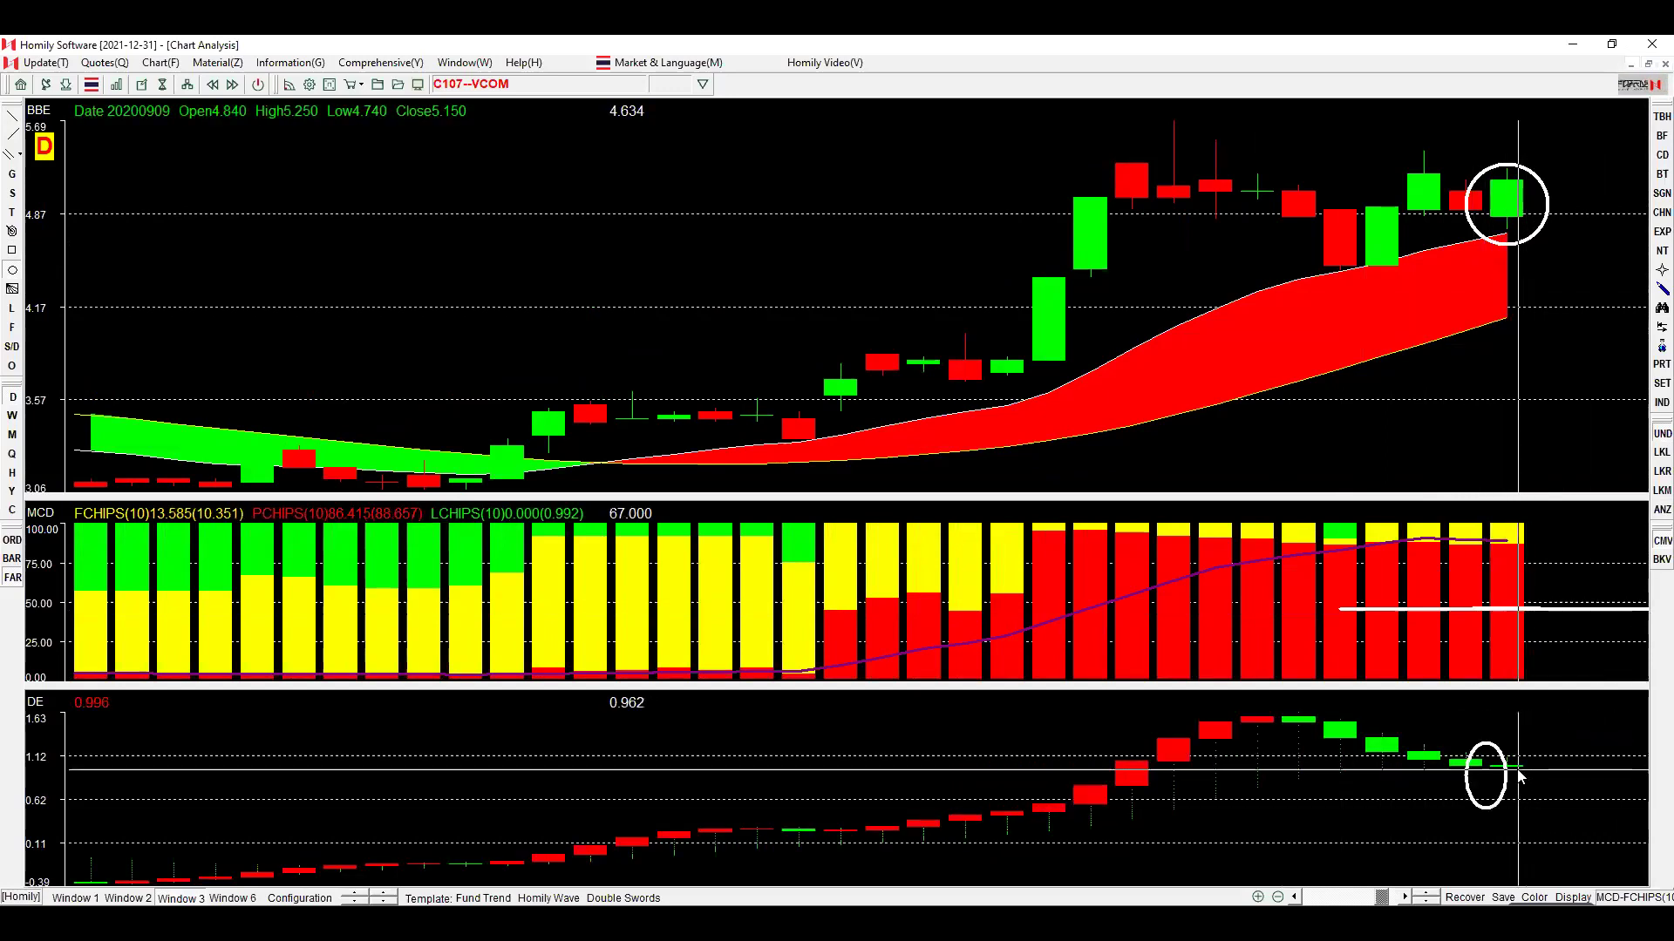
Reveal the daily VCOM candles up to 9/14/2020 and circle the 9/11/2020 and 9/14/2020 candles above the red band.
key(Right)
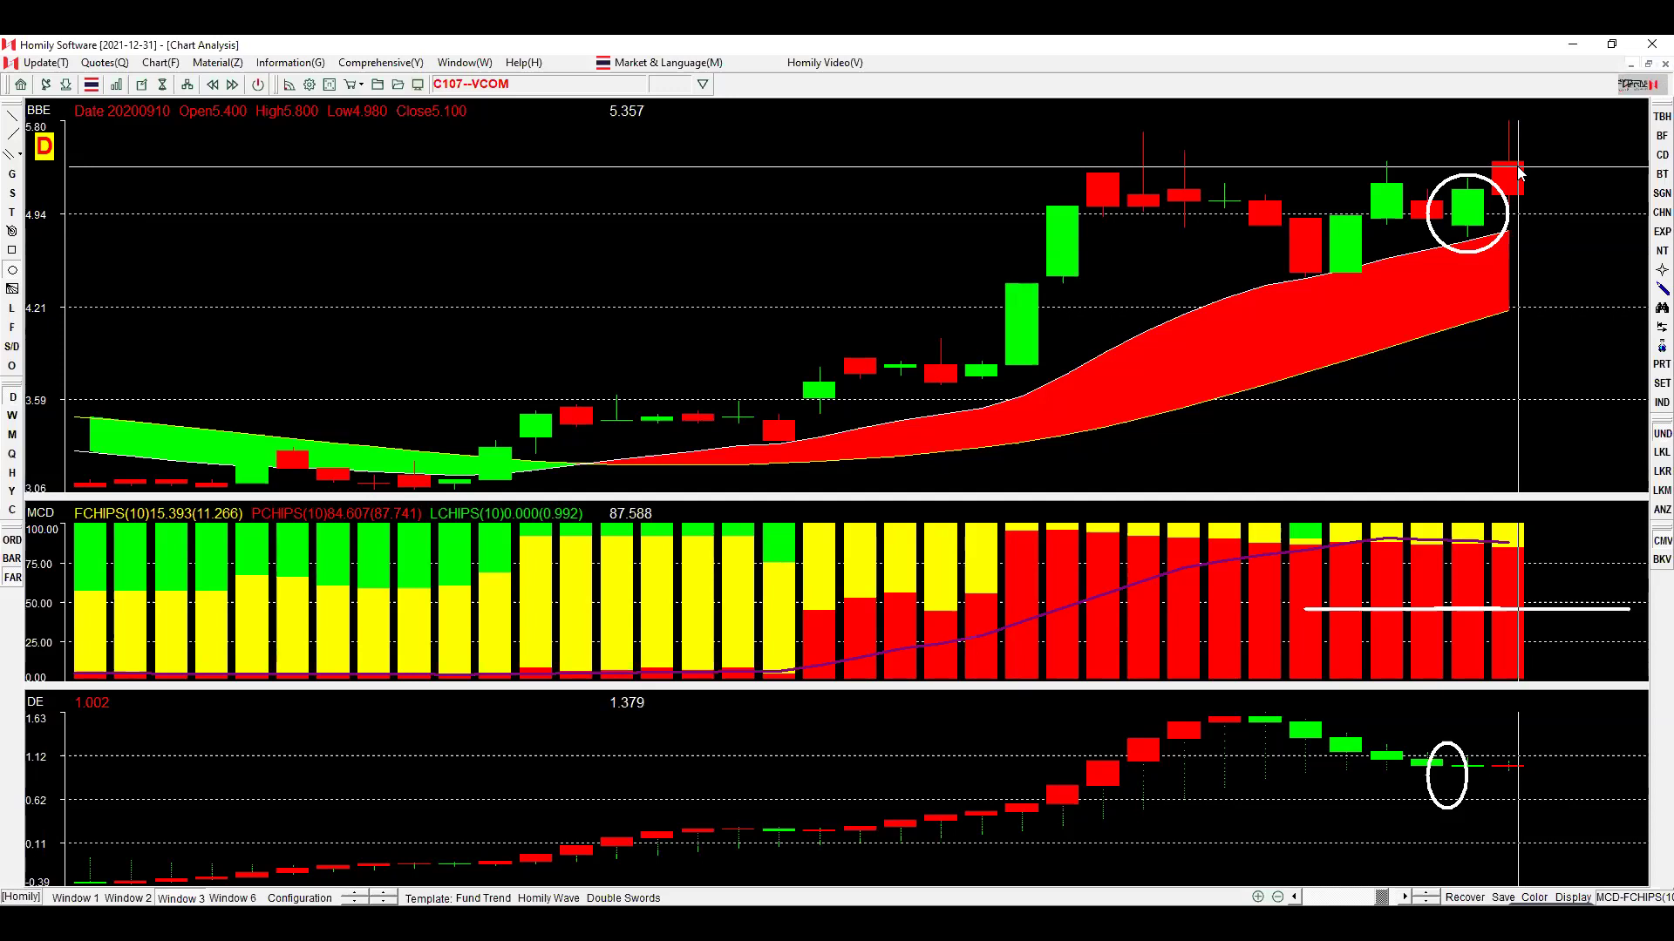
key(Right)
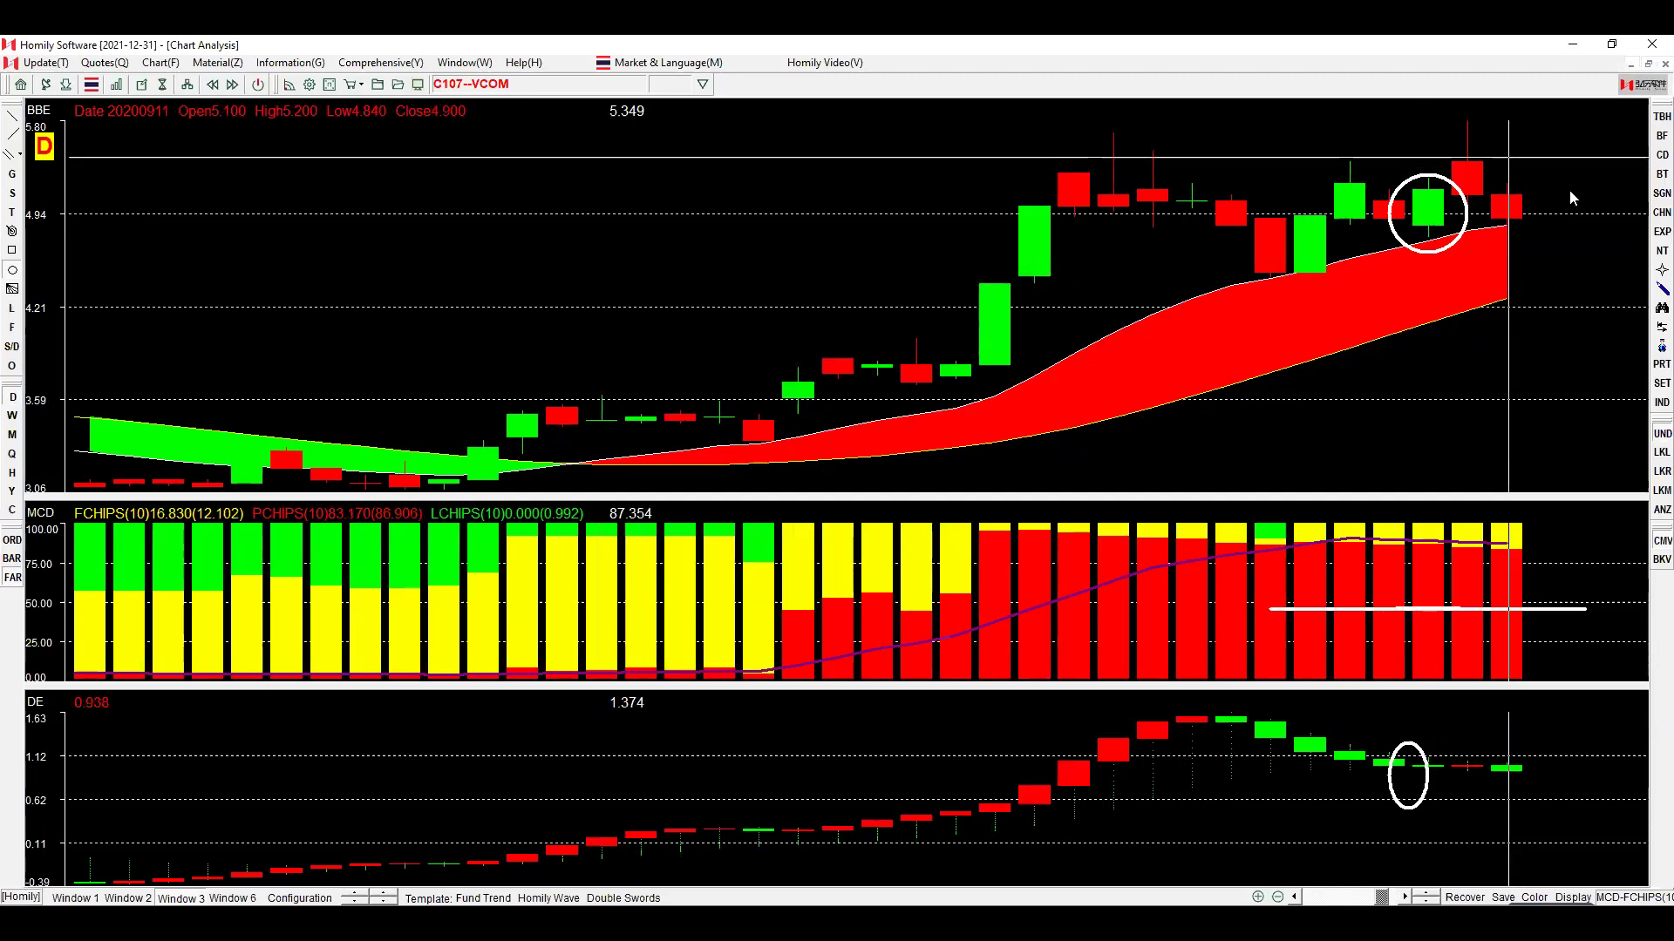
key(Right)
drag(1448, 181, 1498, 242)
drag(1501, 165, 1542, 255)
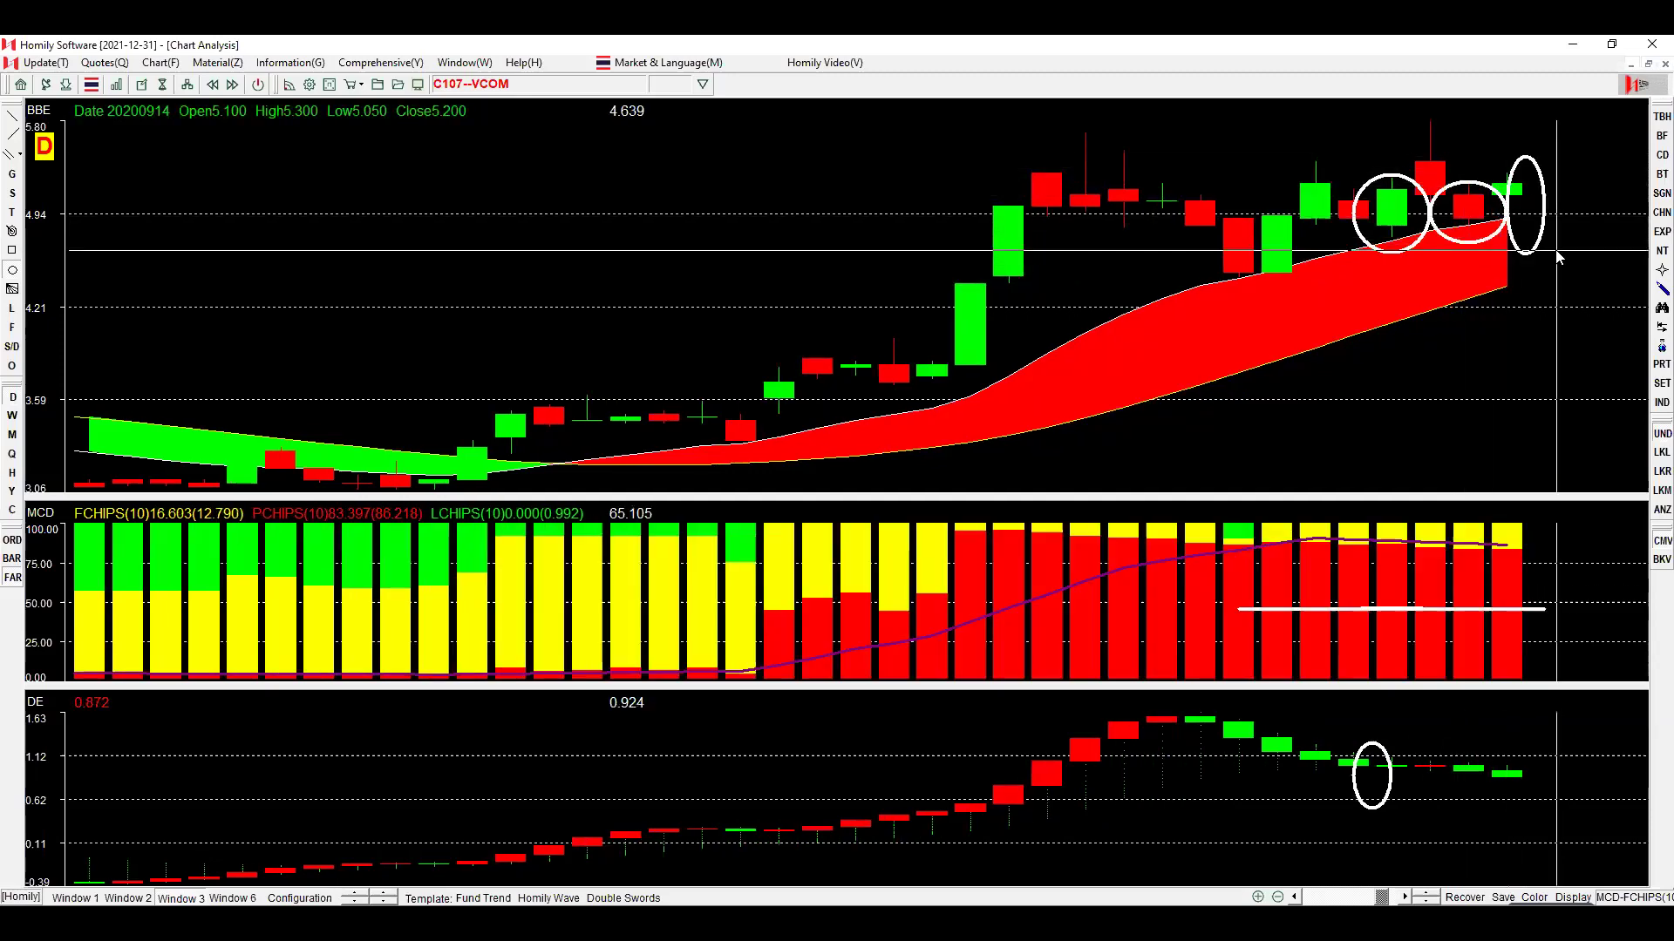
Advance the daily VCOM chart to 9/23/2020 and circle the lower part of that date's breakout candle.
key(Right)
key(Right)
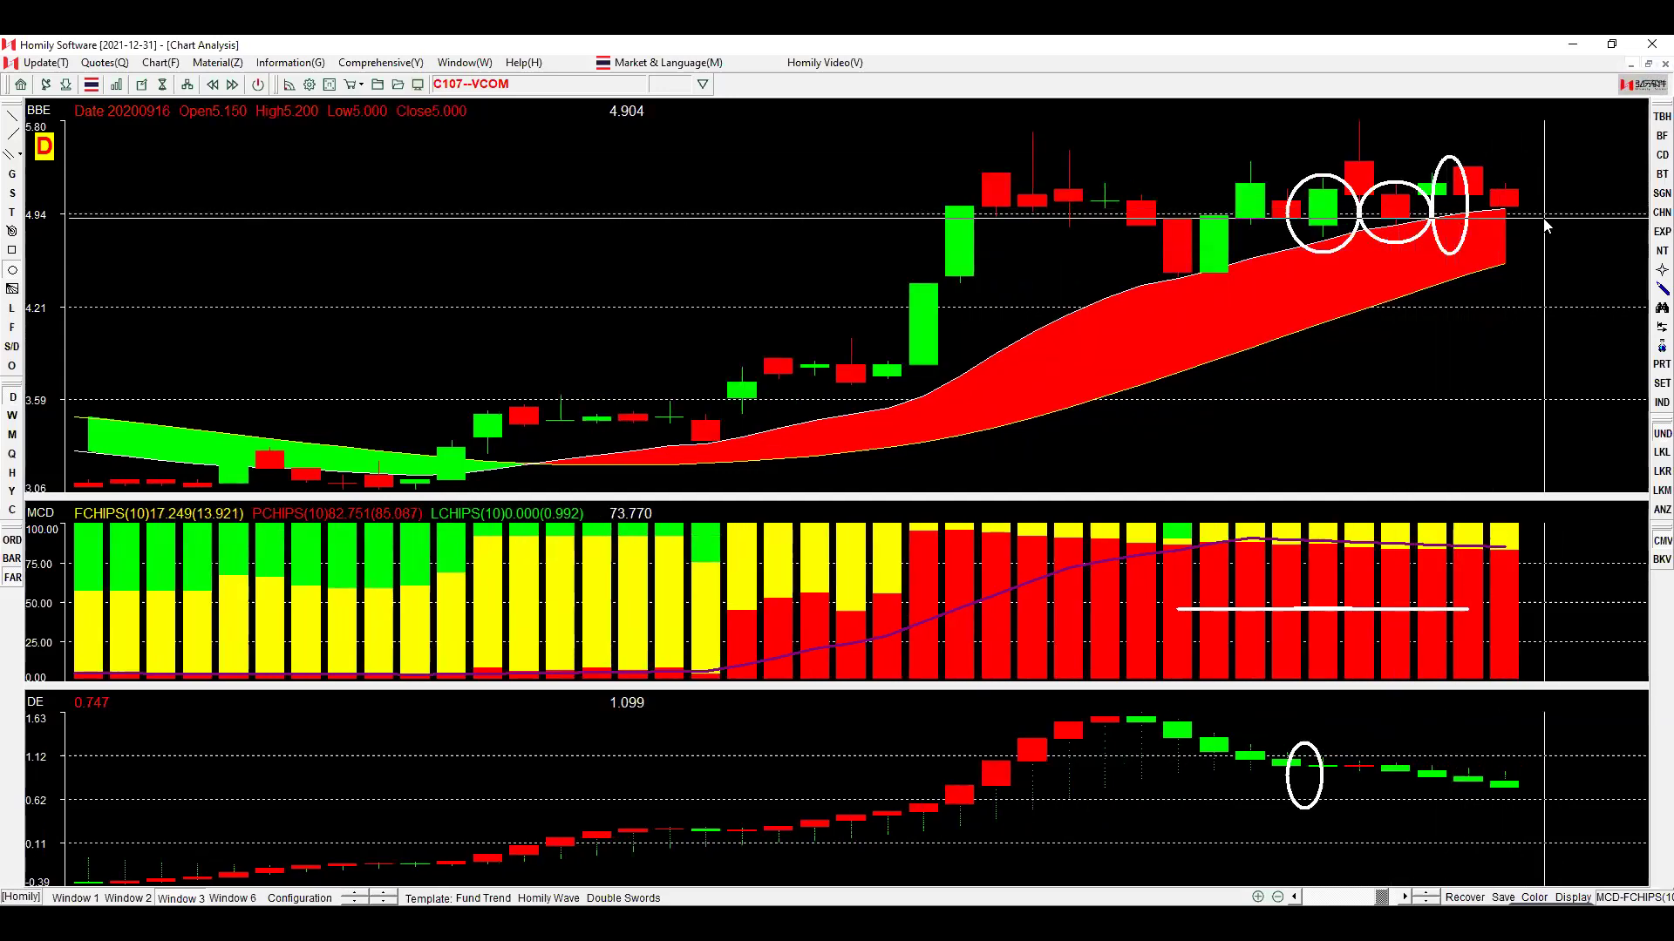
key(Right)
key(Right)
key(Right)
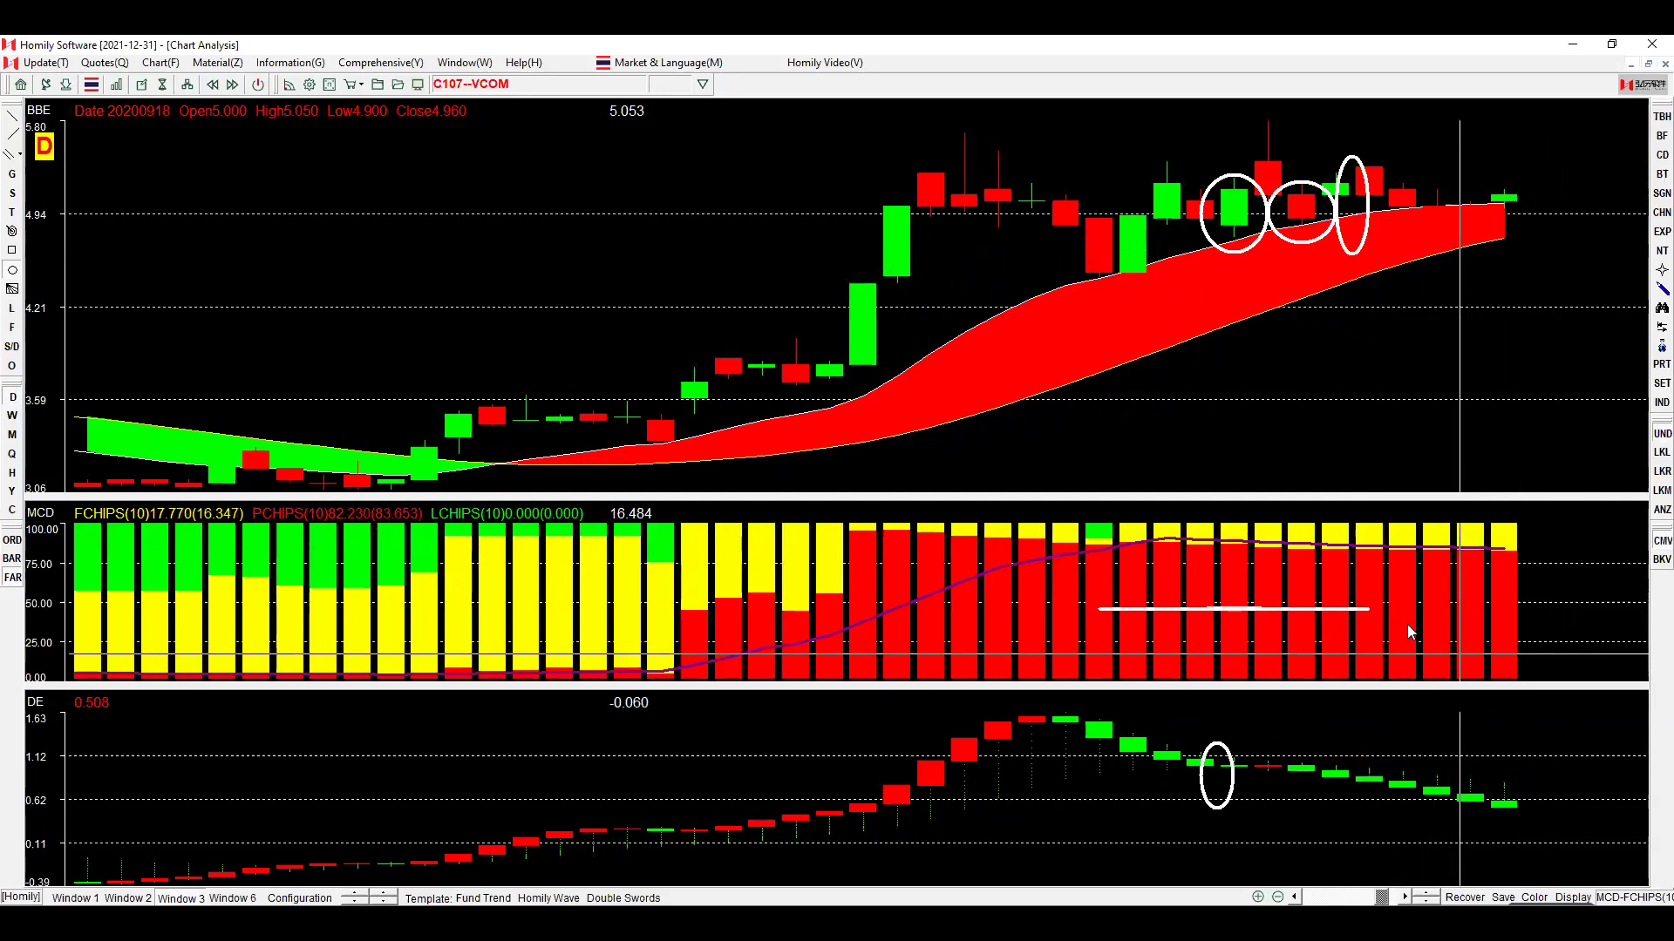
key(Right)
key(Right)
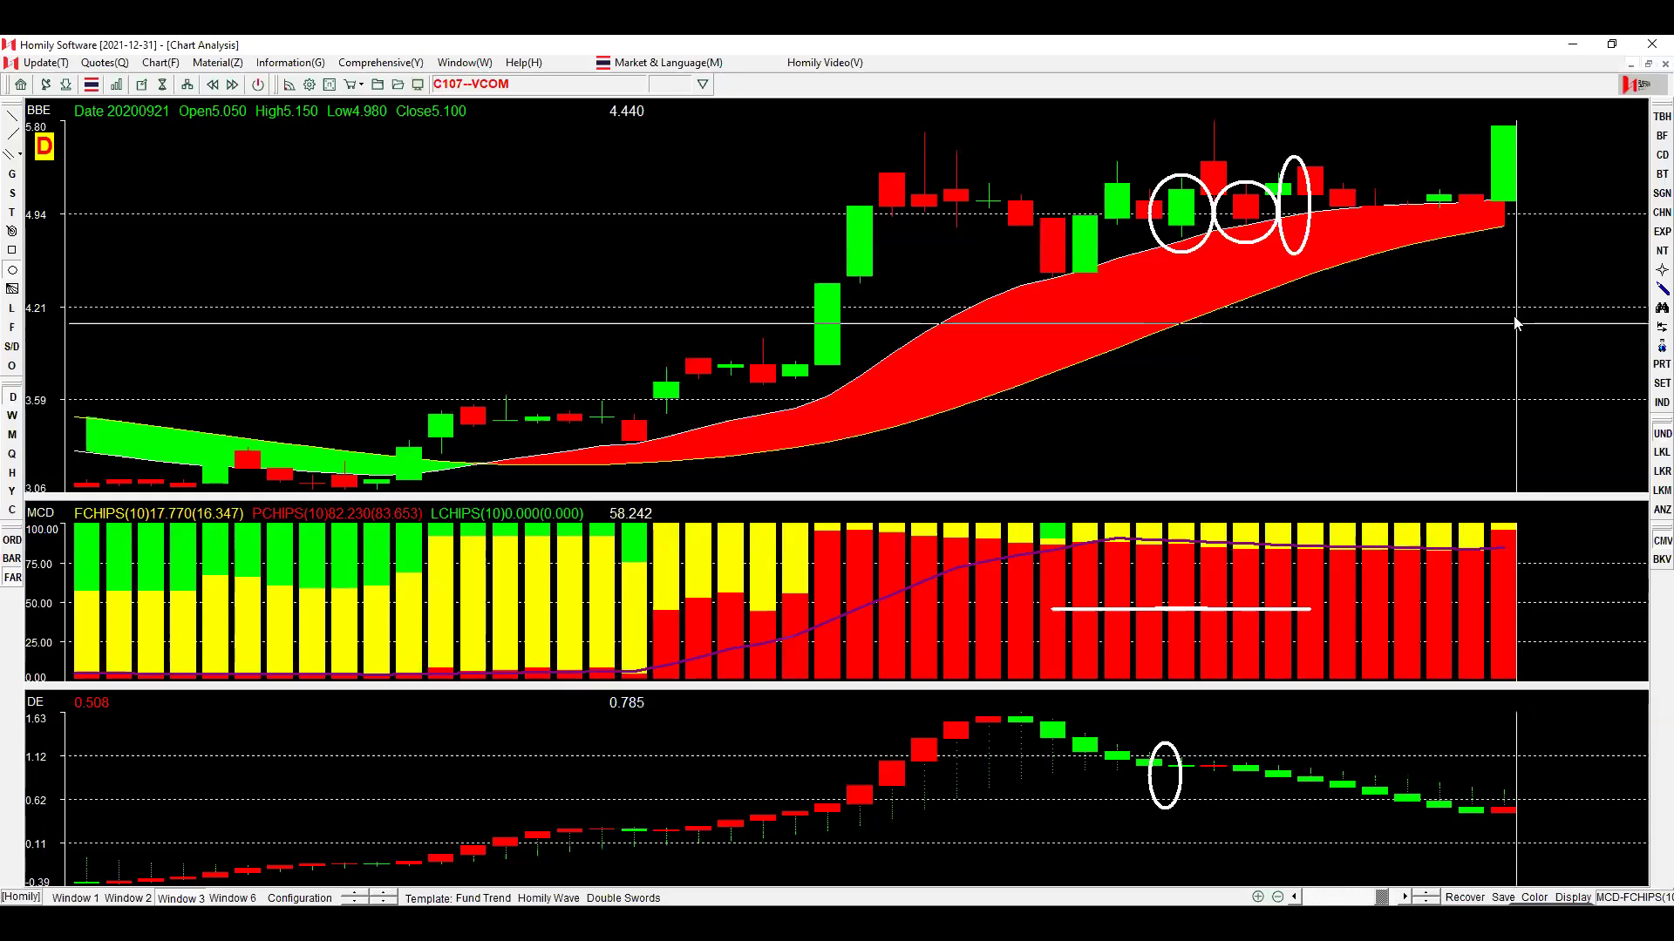
drag(1472, 146, 1575, 220)
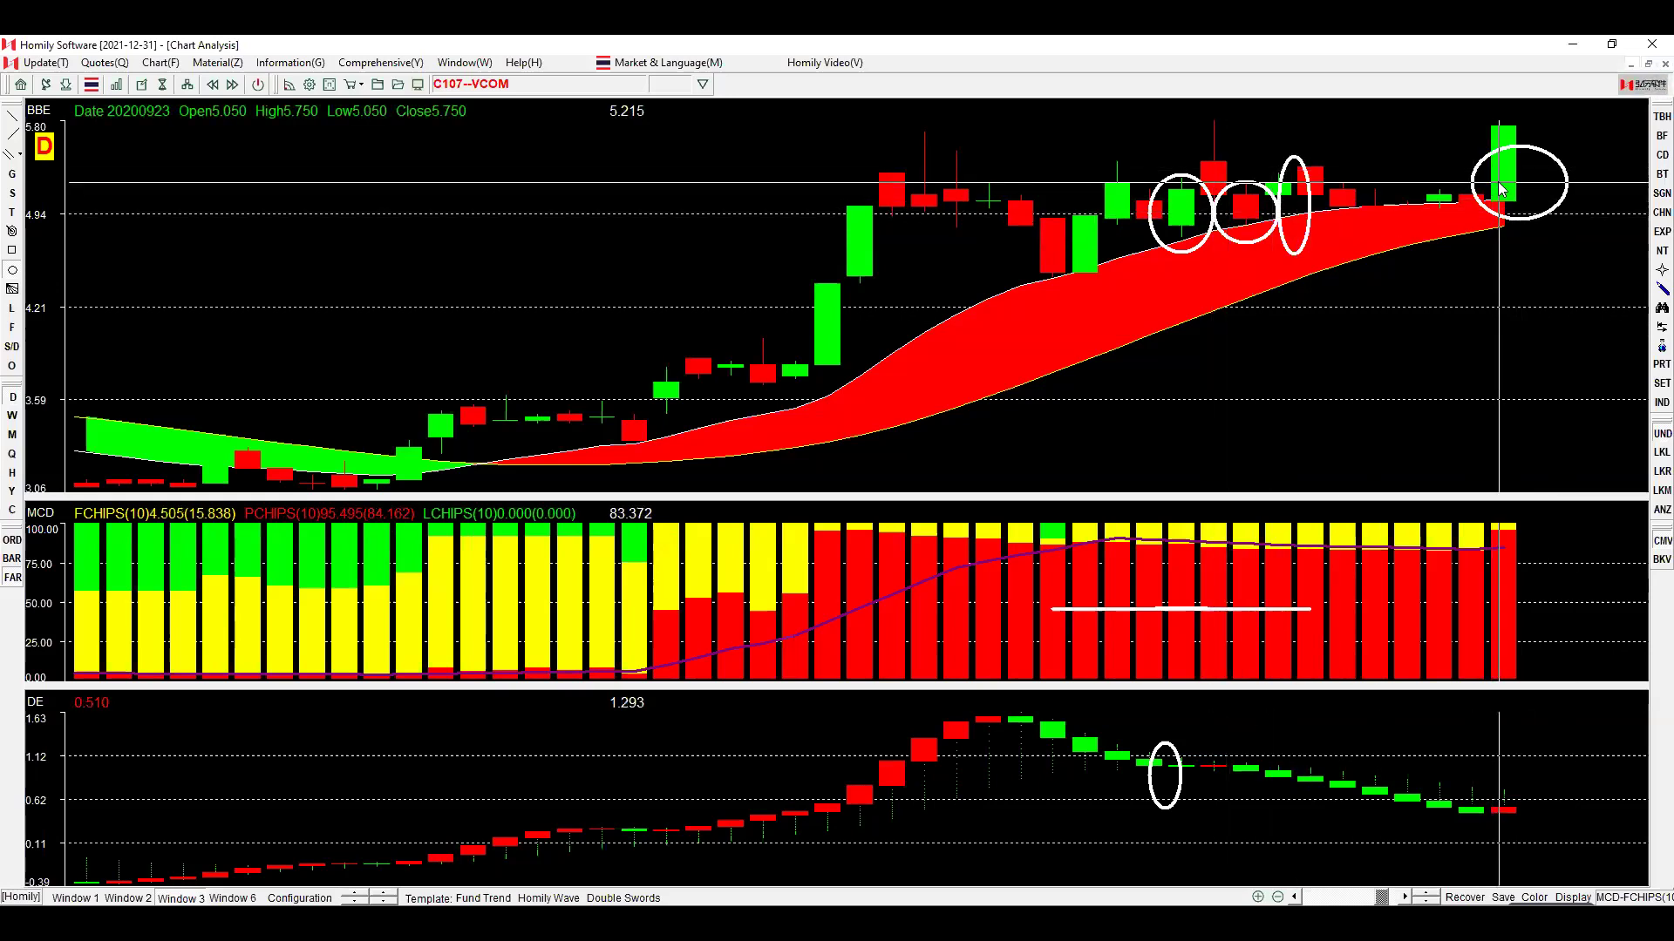
Reveal the daily VCOM candles that follow the breakout, up to 10/7/2020.
key(Right)
key(Right)
key(Right)
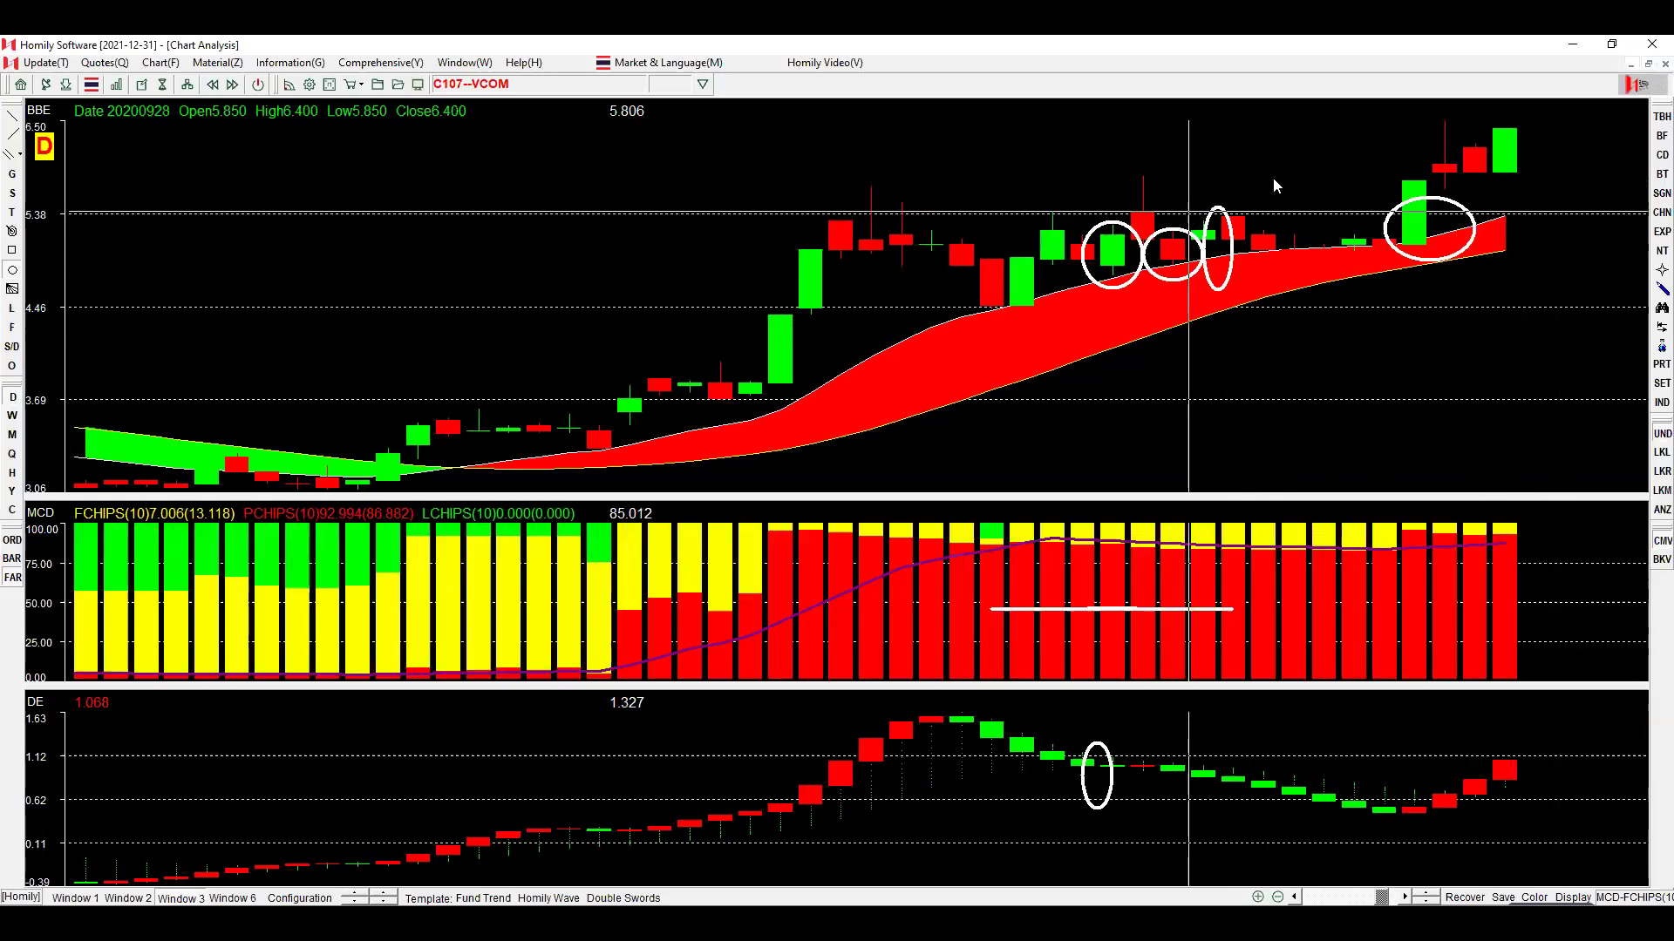
key(Right)
key(Right)
key(Right)
key(Right)
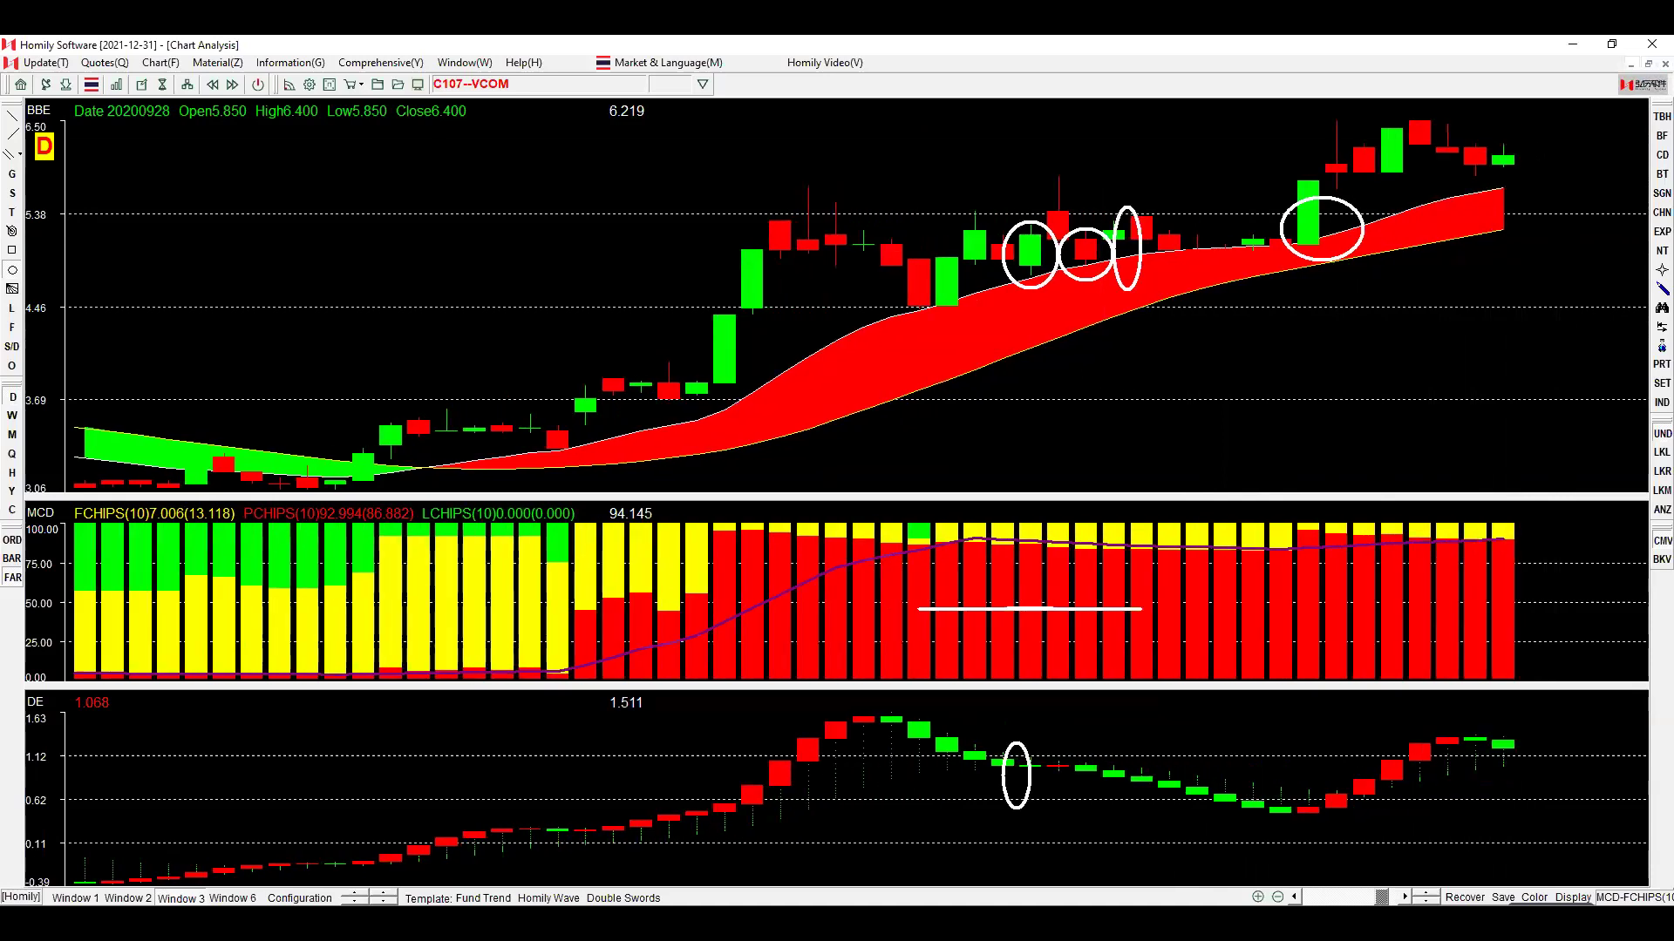
key(Right)
key(Right)
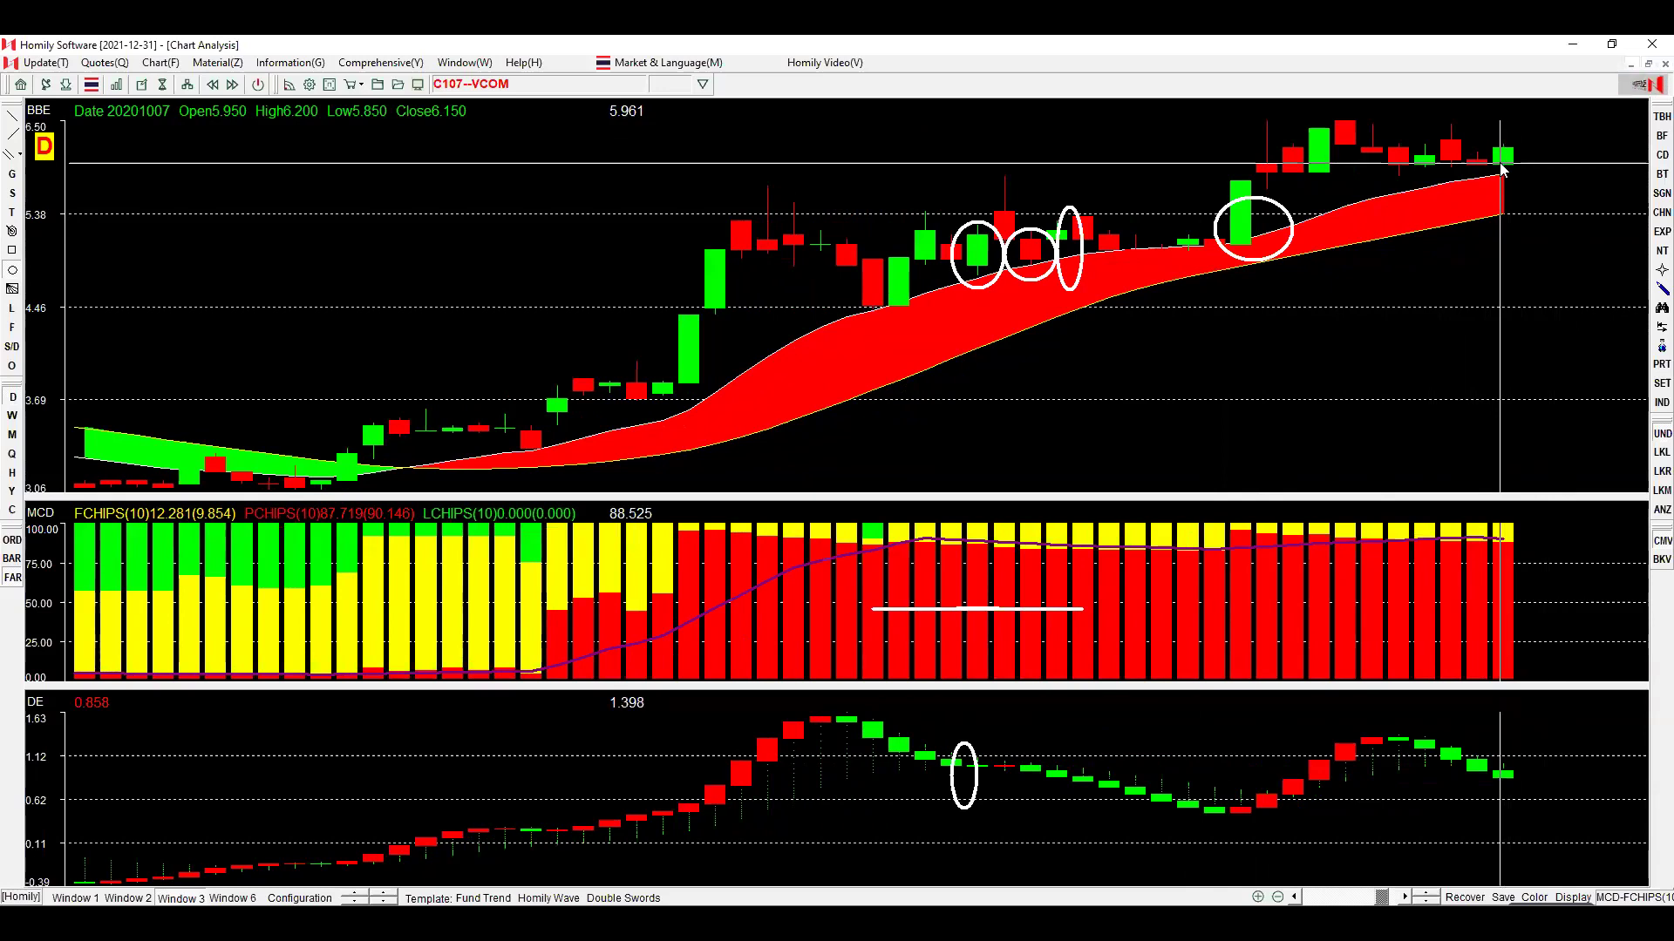
Clear the VCOM drawings and circle the 9/10/2020 candle's opening and the 10/7/2020 candle as start and end points.
key(Delete)
drag(986, 207, 1122, 218)
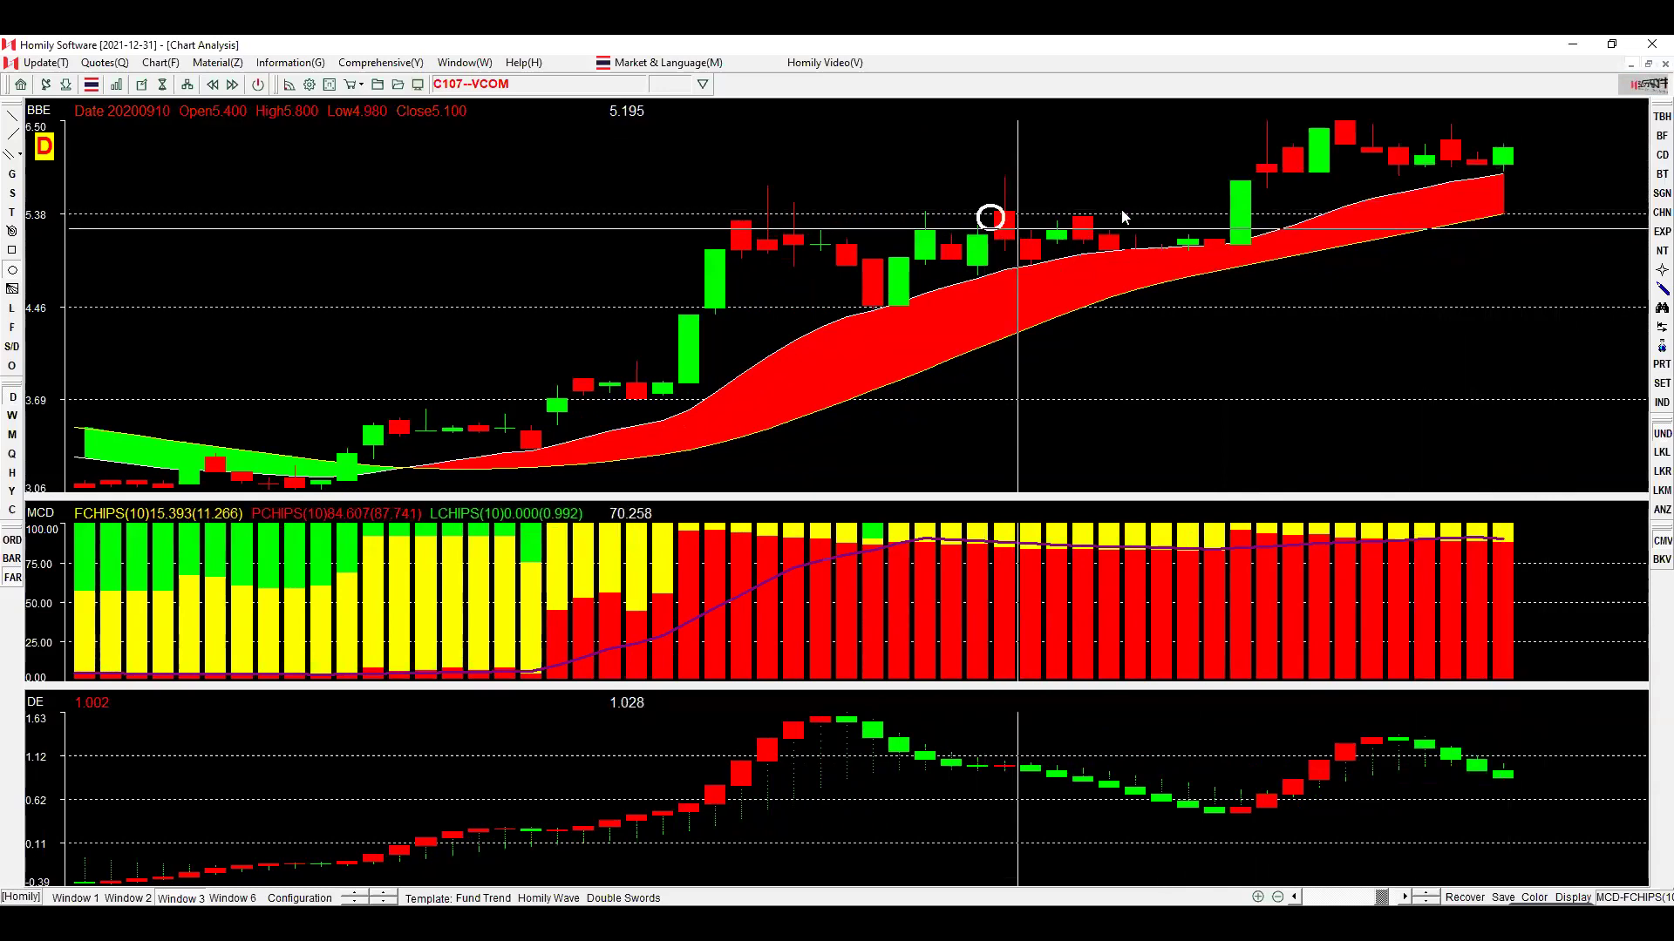
drag(1503, 148, 1529, 184)
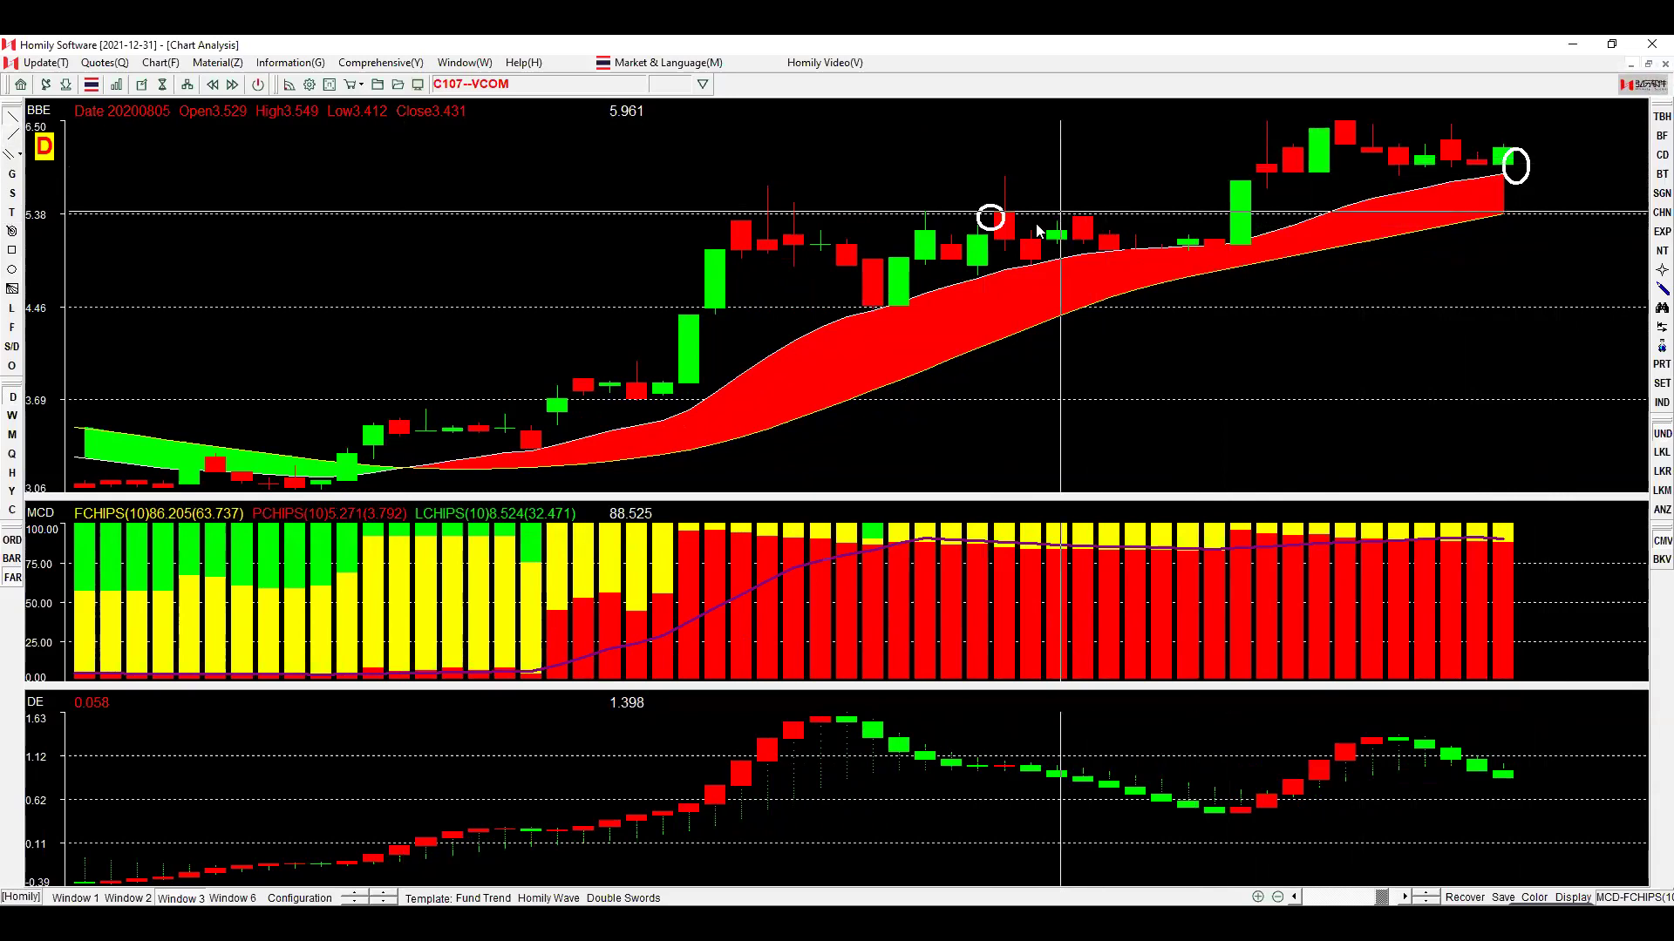
Connect the two circled points with trend lines, measure VCOM's interval statistics from 9/10/2020 to 10/8/2020, and close the results.
drag(1005, 224, 1529, 163)
click(1662, 327)
click(1615, 349)
drag(1002, 216, 1516, 149)
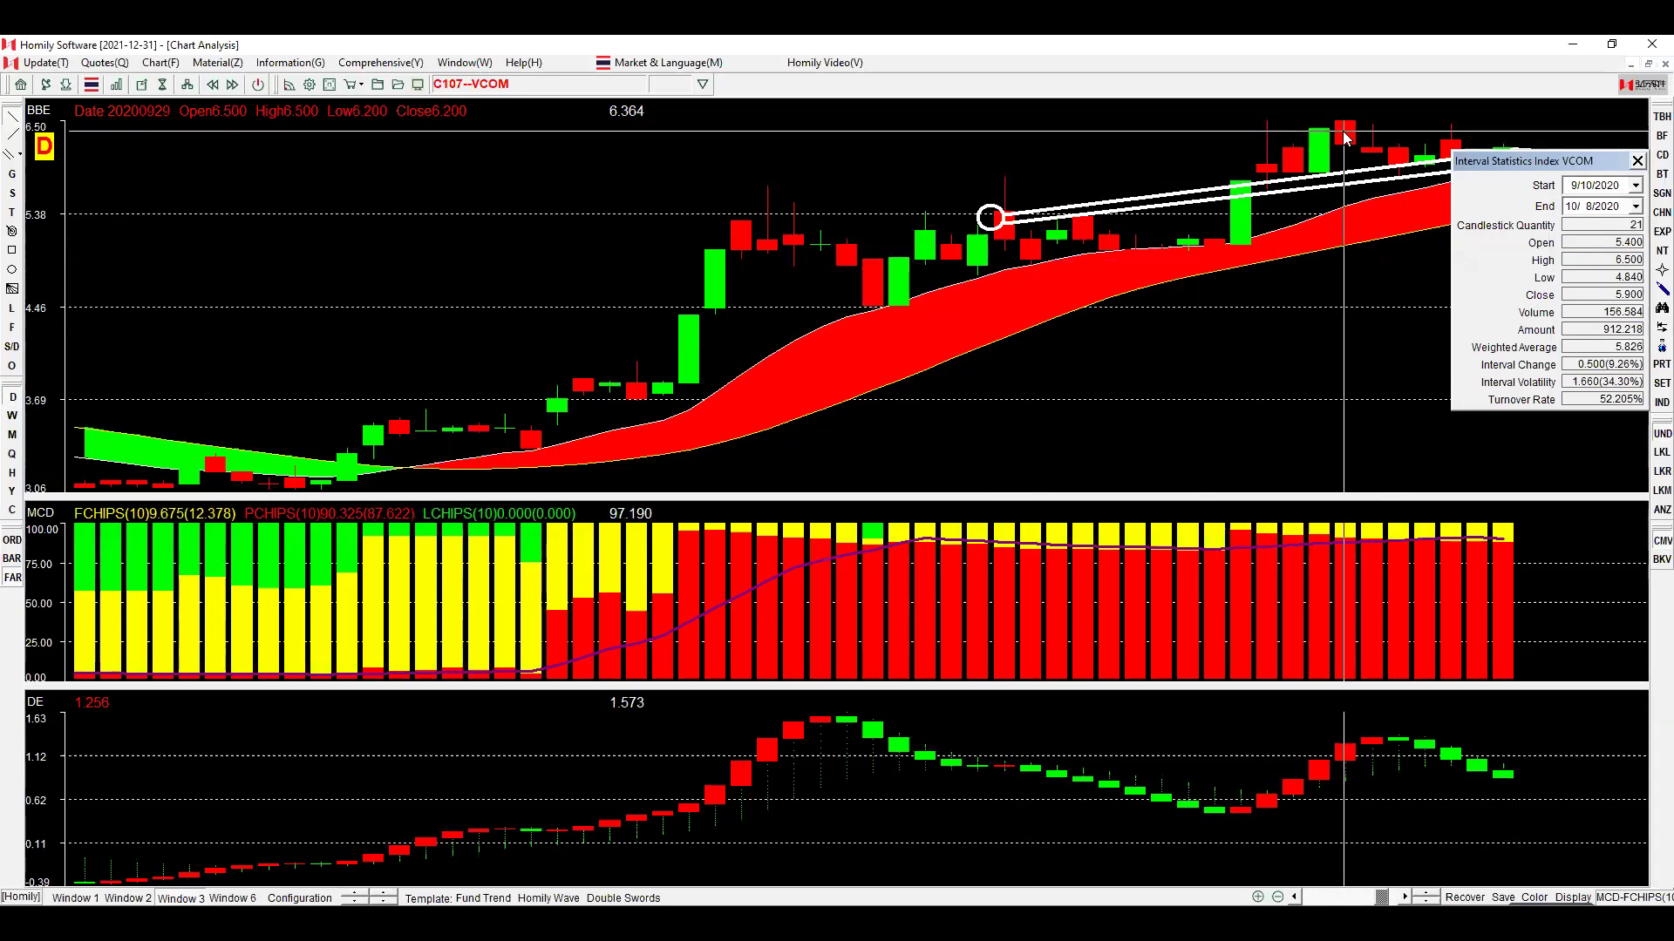
click(1637, 161)
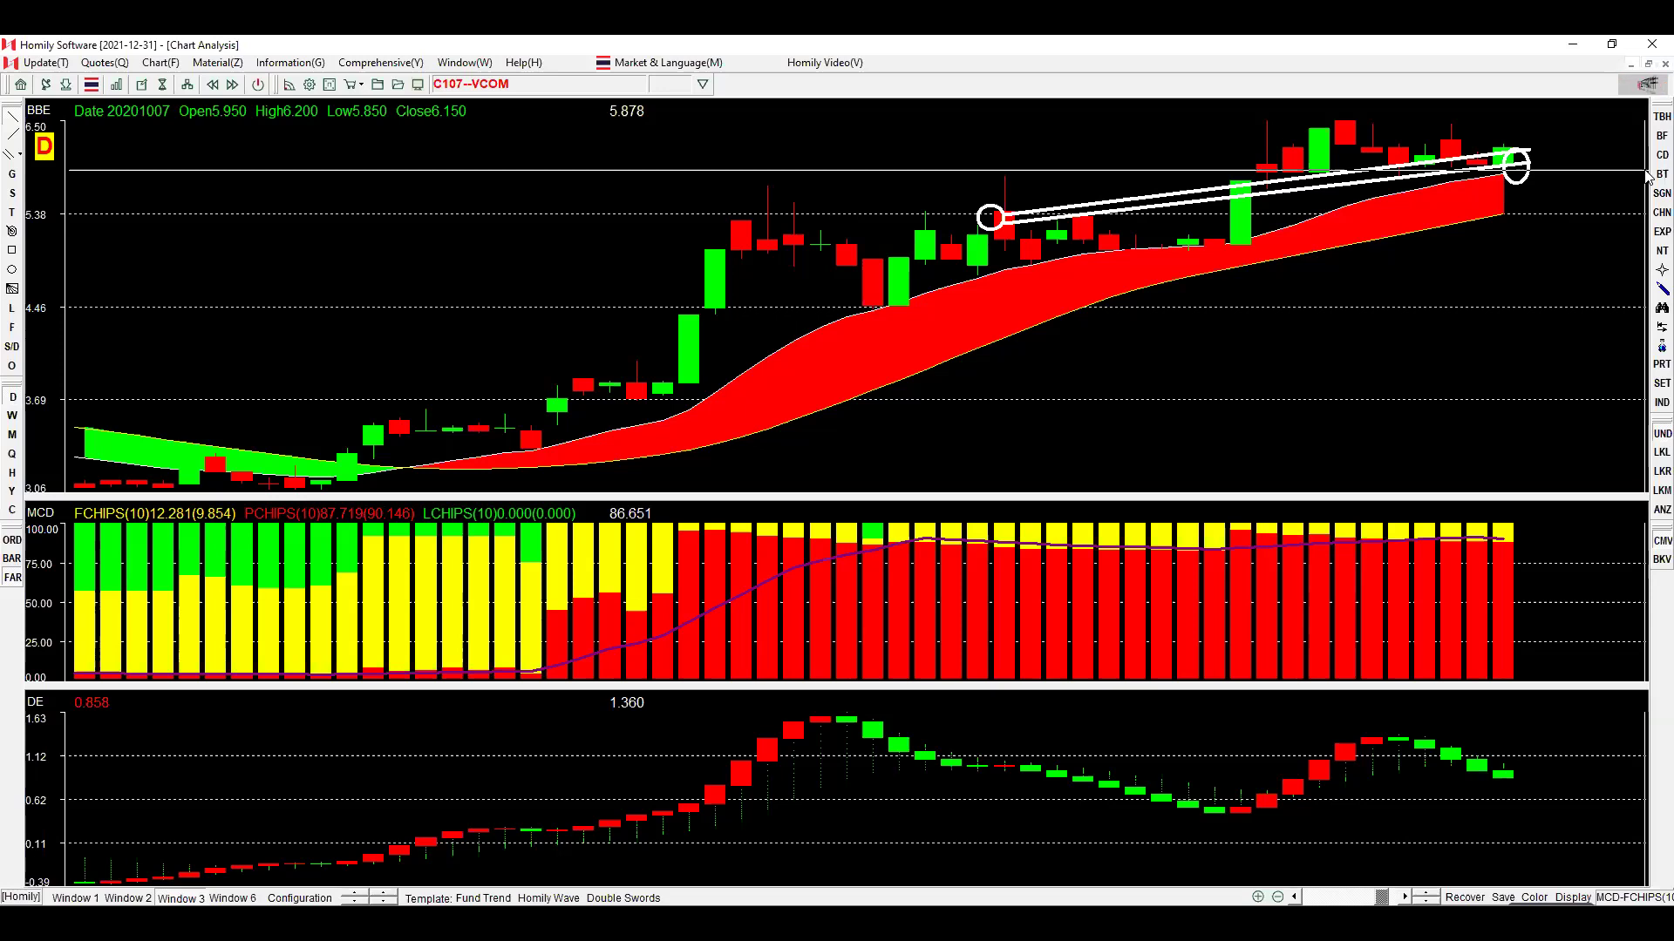
Switch VCOM to the weekly chart and circle the latest candles below the end of the red band.
click(13, 419)
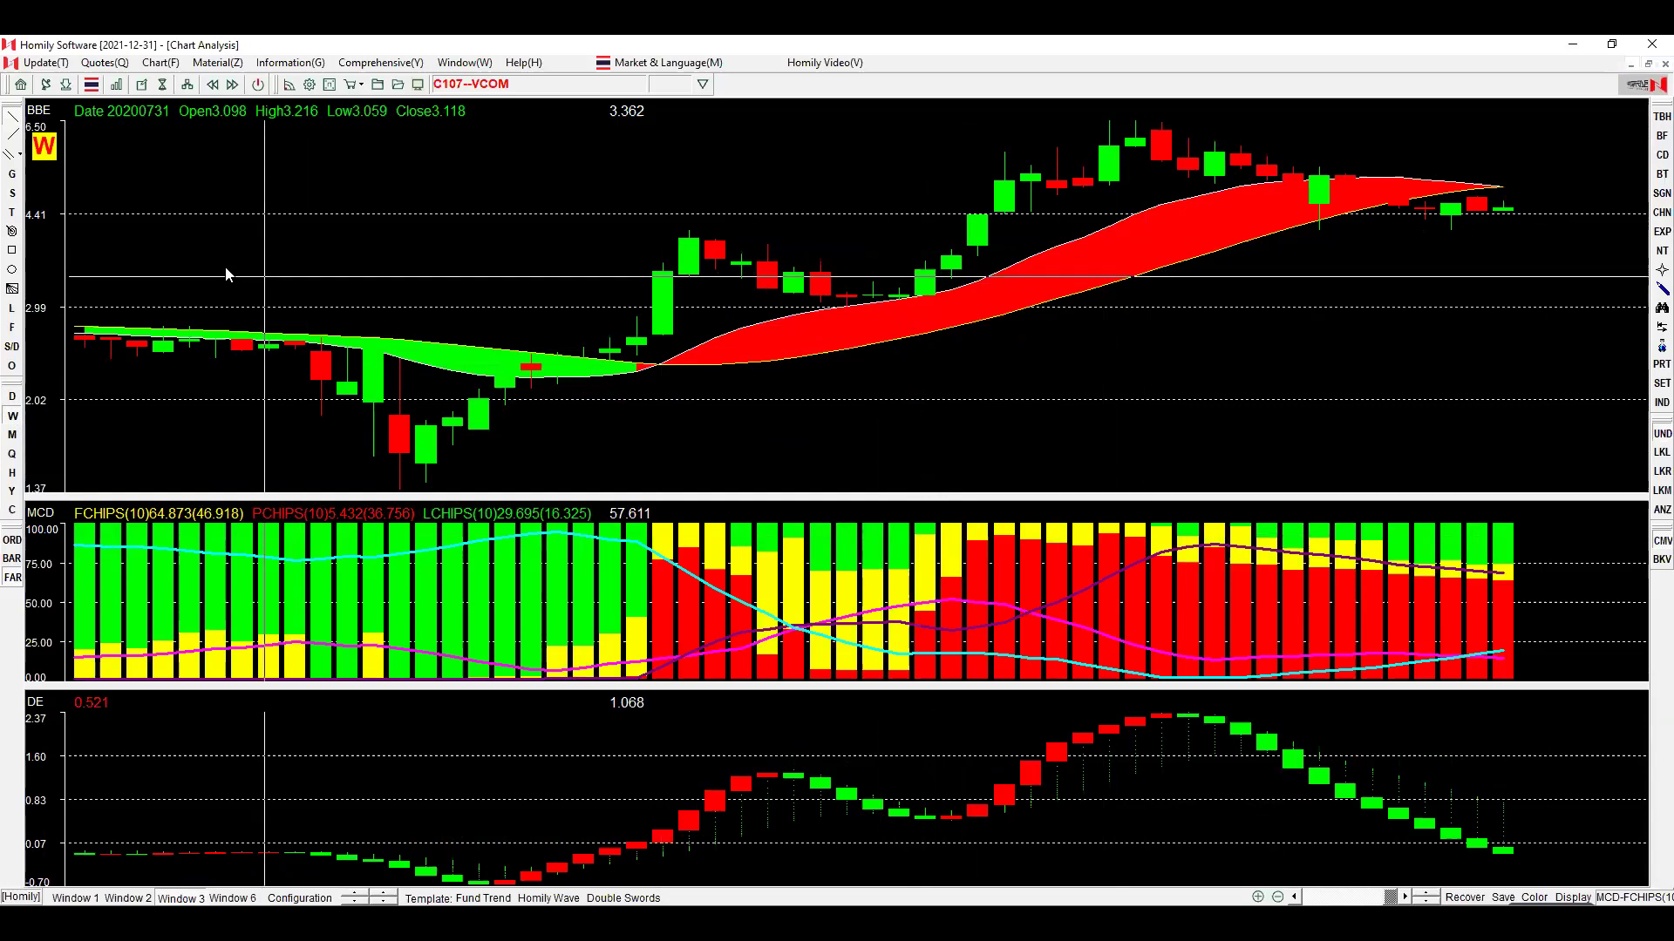
click(12, 269)
drag(1479, 157, 1551, 258)
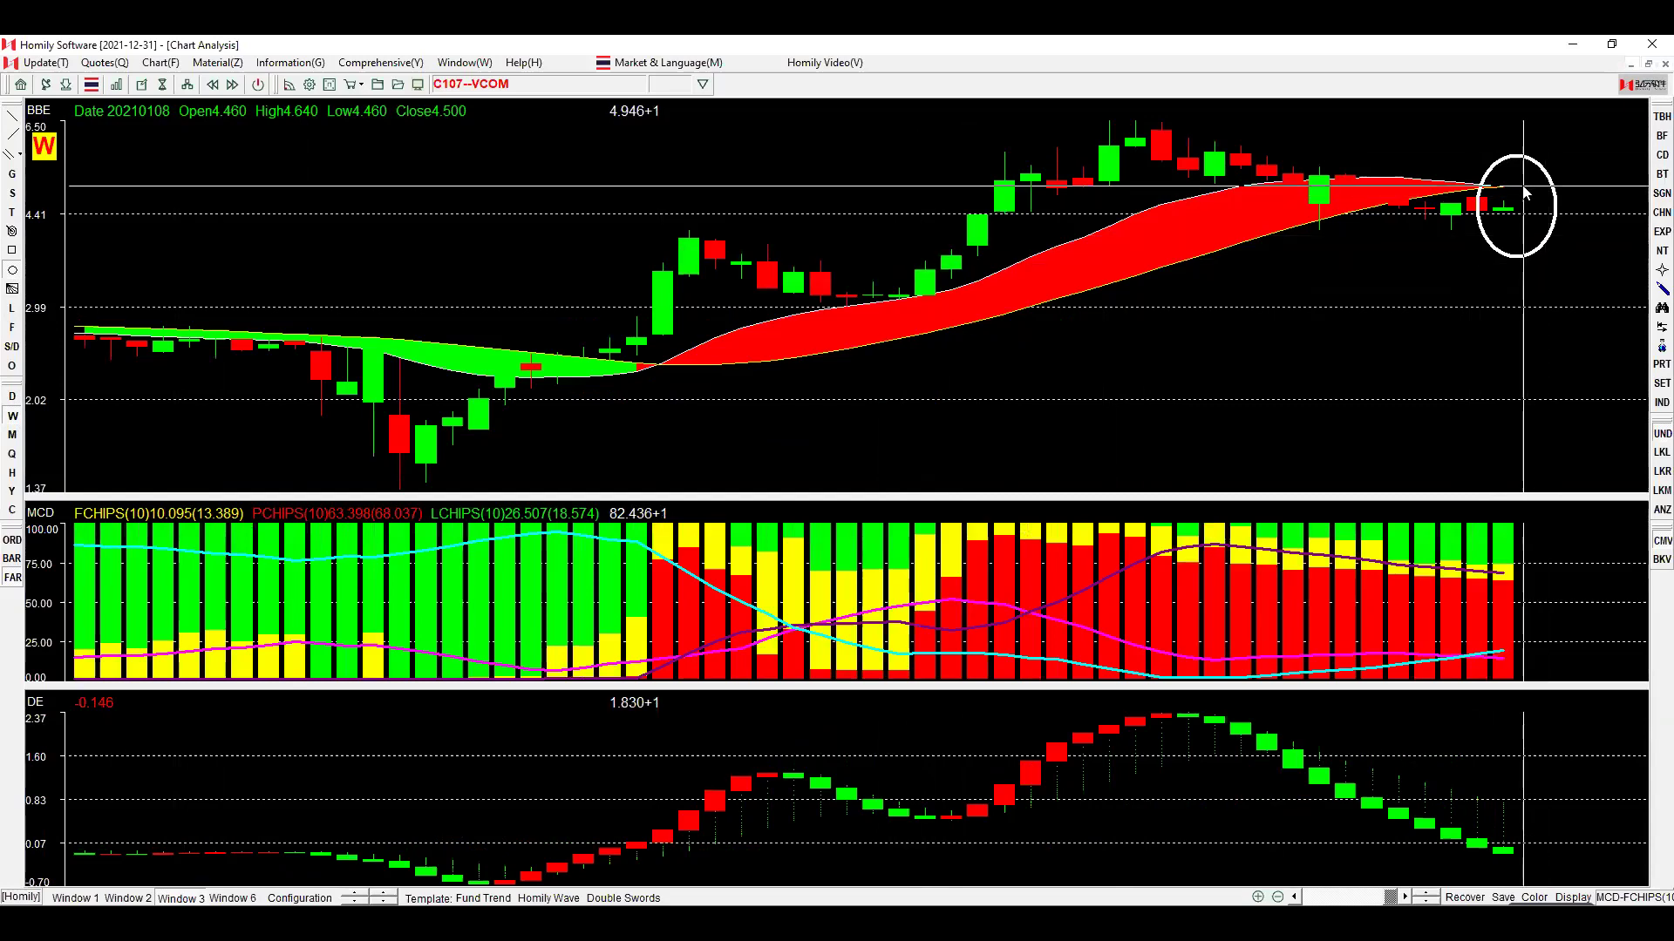
drag(1483, 190, 1601, 264)
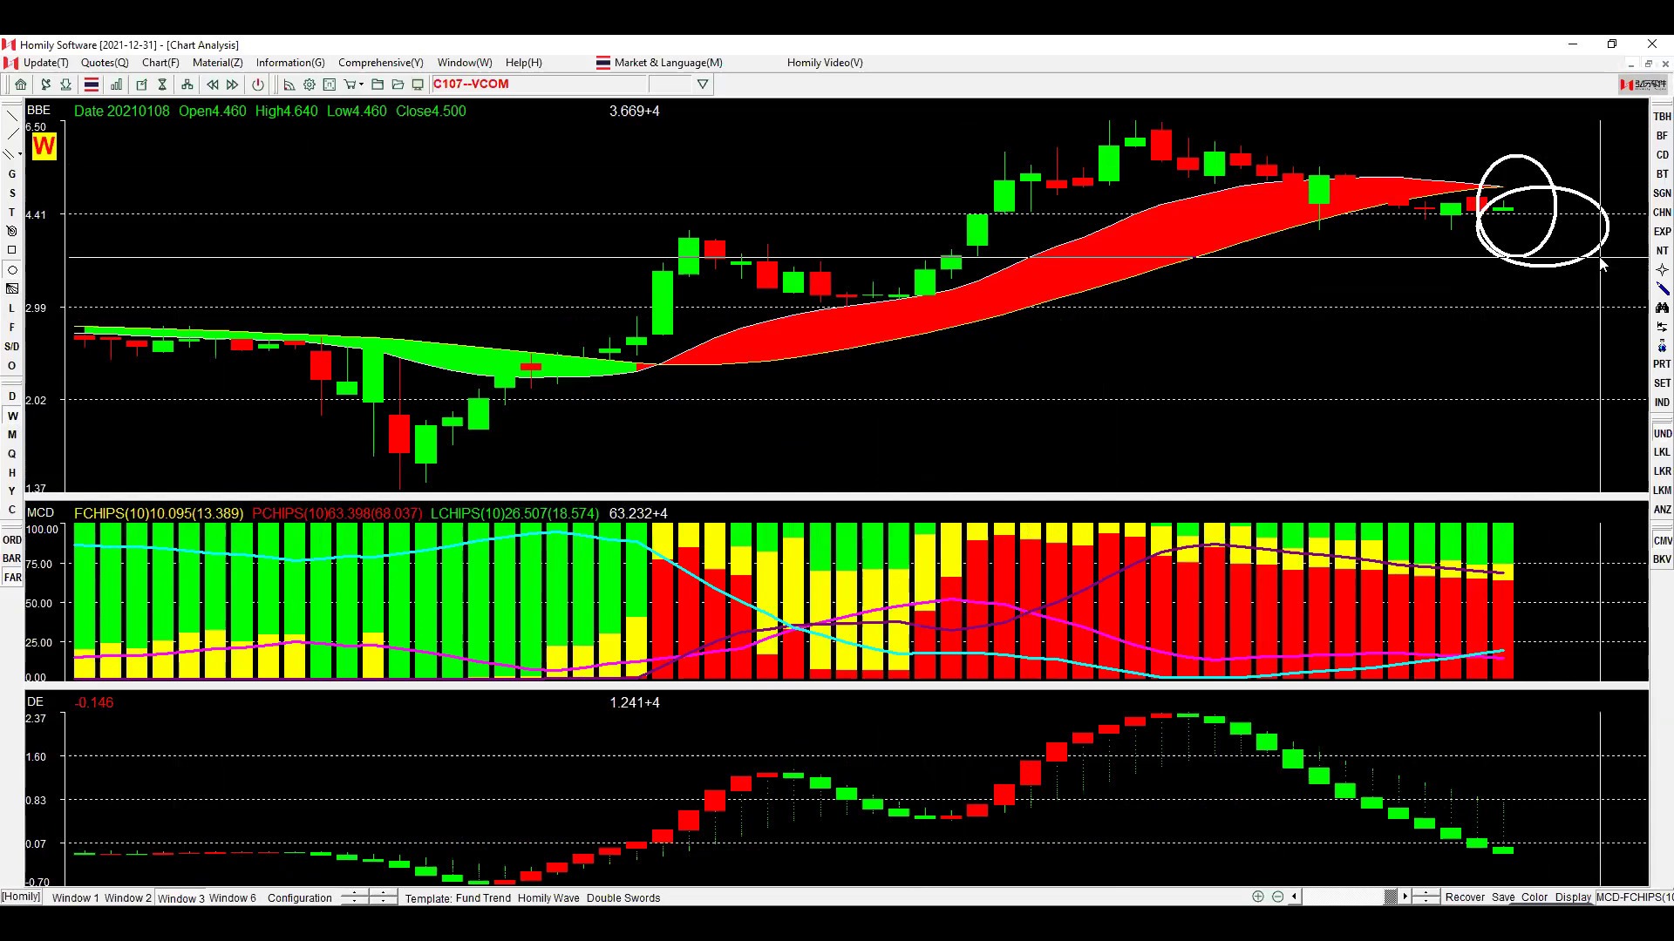
Browse the weekly charts of the following stocks to BMSCG and circle its DE turn to red around 11/20/2020.
key(Page_Down)
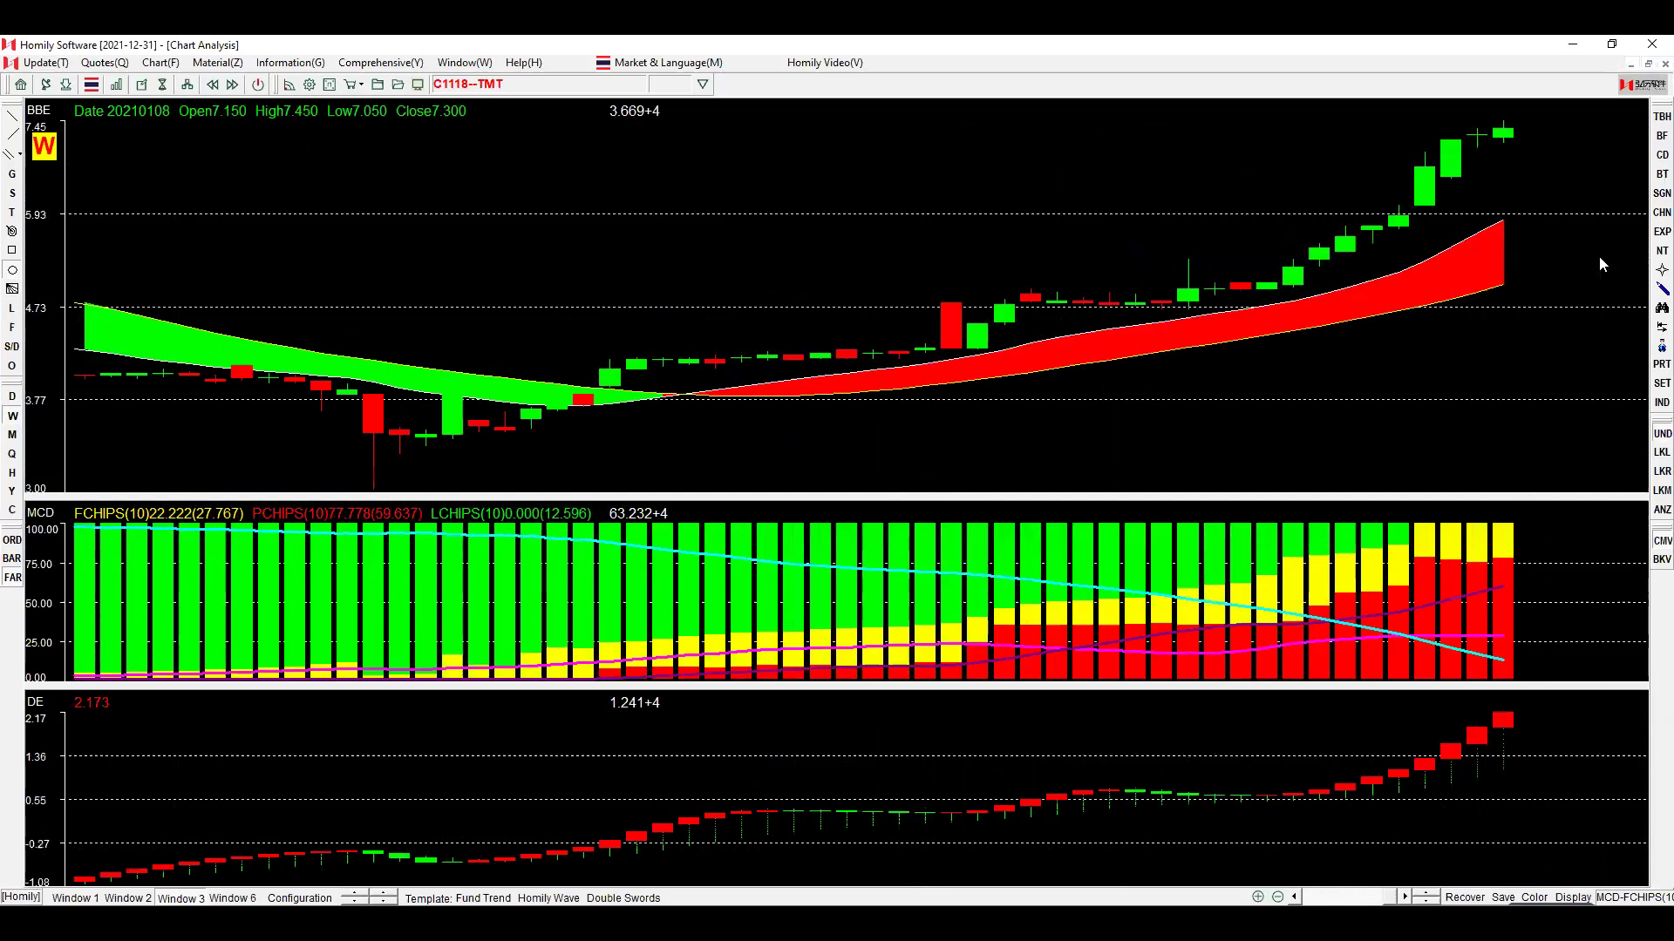
key(Page_Down)
key(Page_Down)
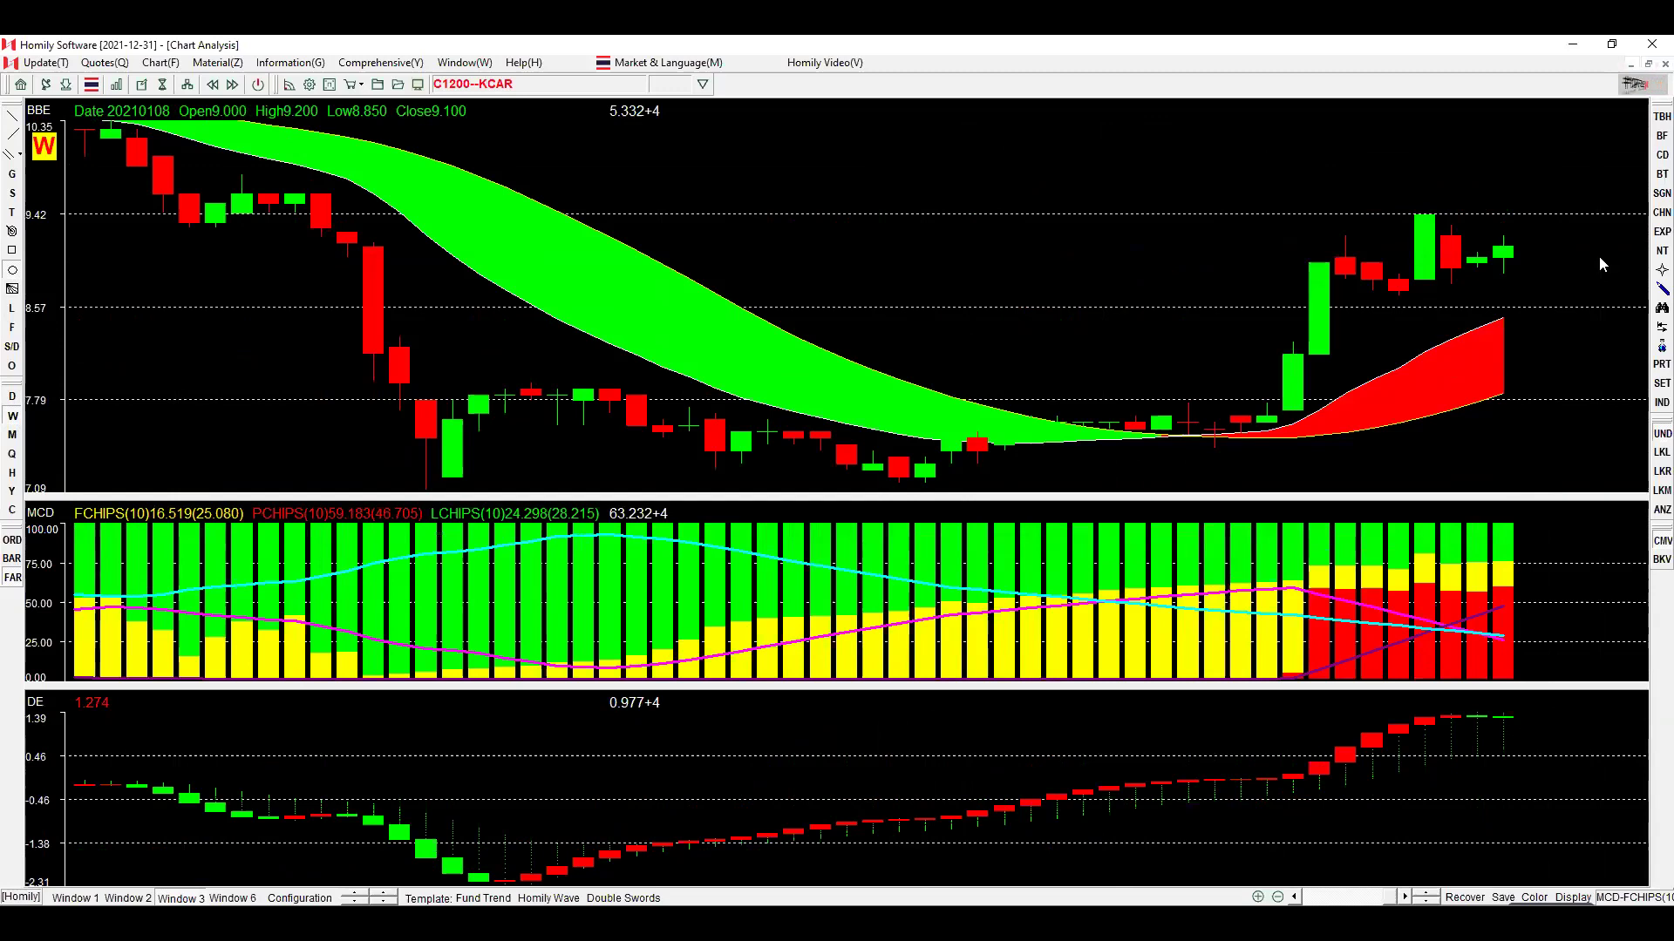
key(Page_Down)
key(Page_Down)
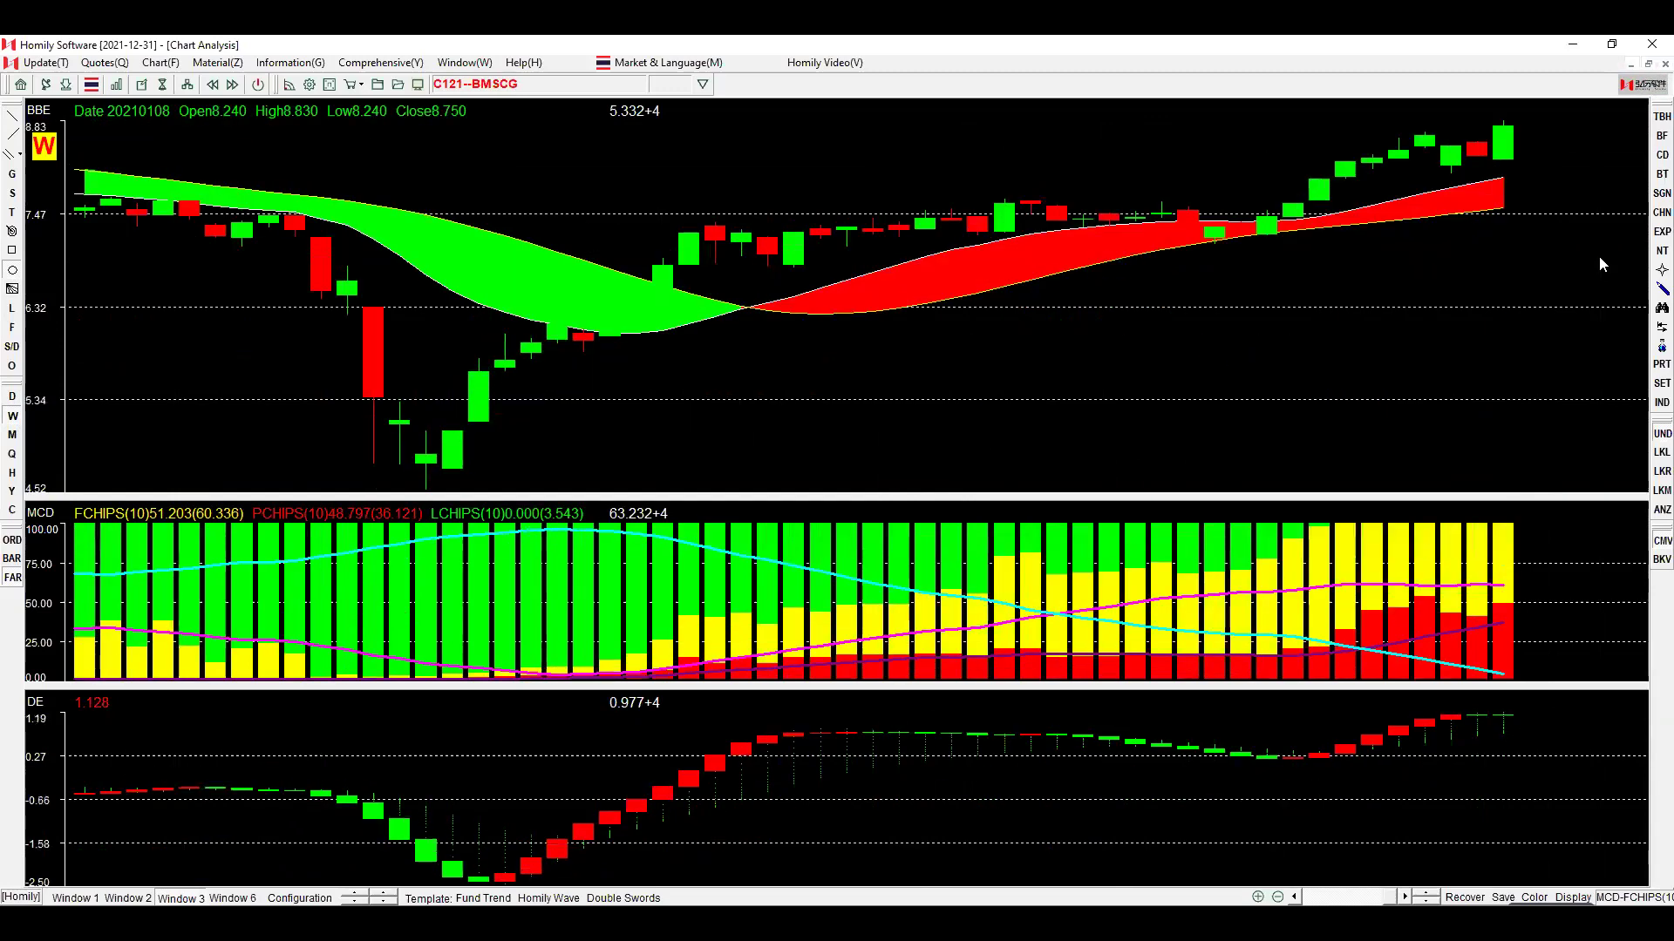
click(1322, 722)
drag(1268, 741, 1345, 785)
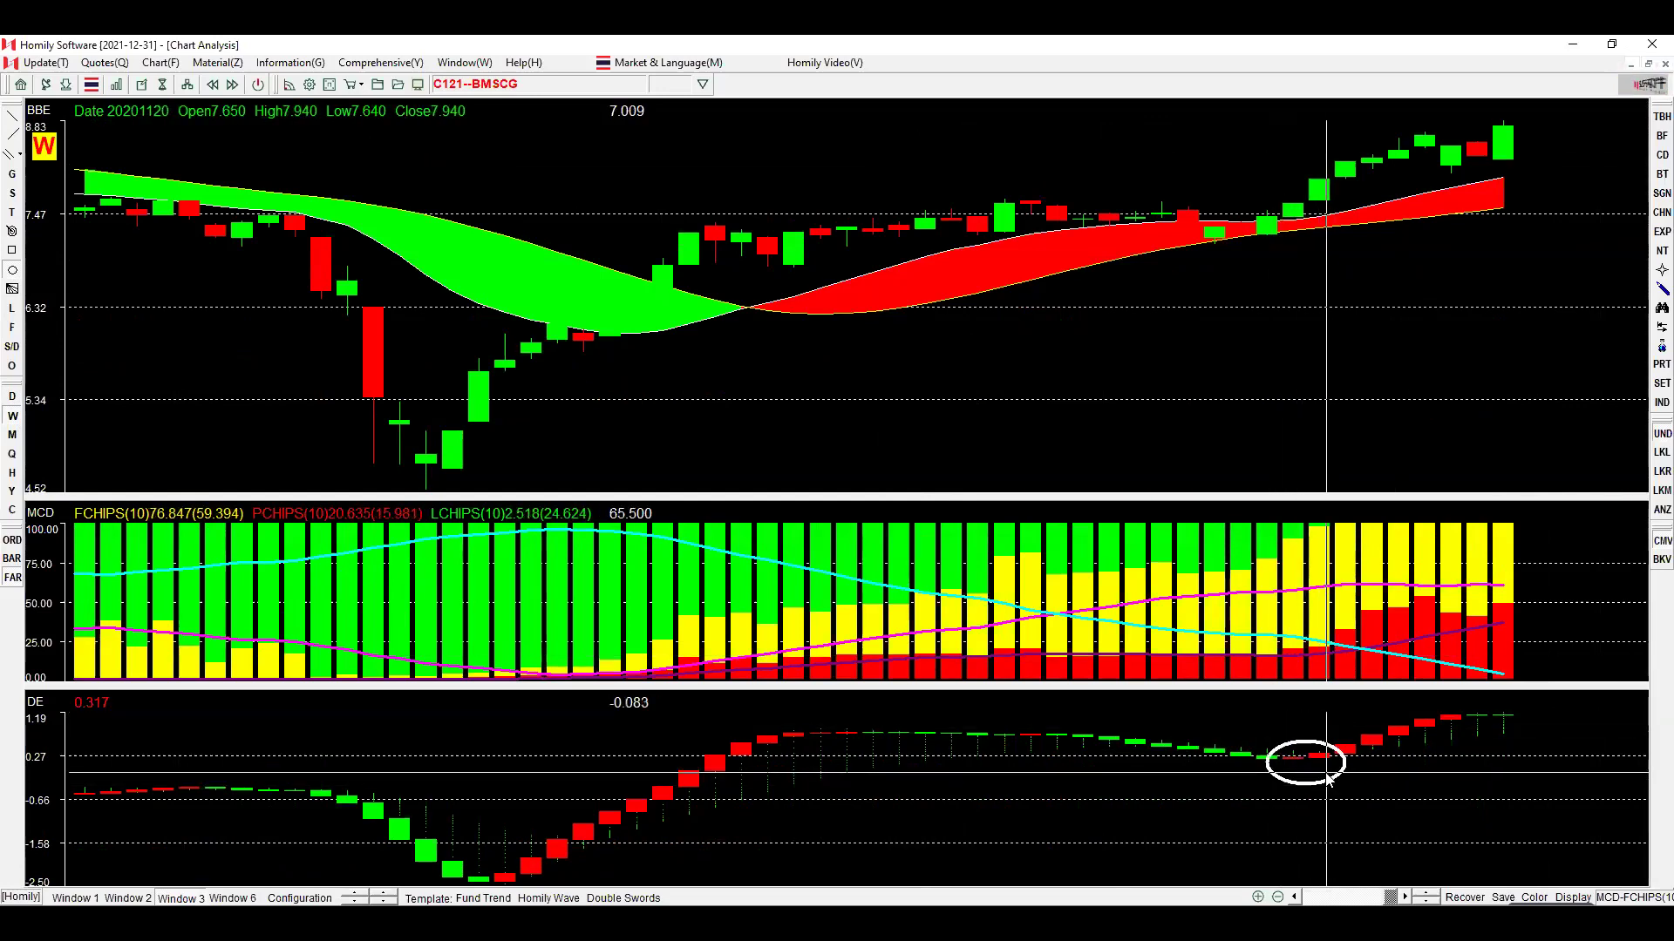
Go on to the weekly BEC chart, show a longer history, and circle the DE turn to red before the rally.
key(Page_Down)
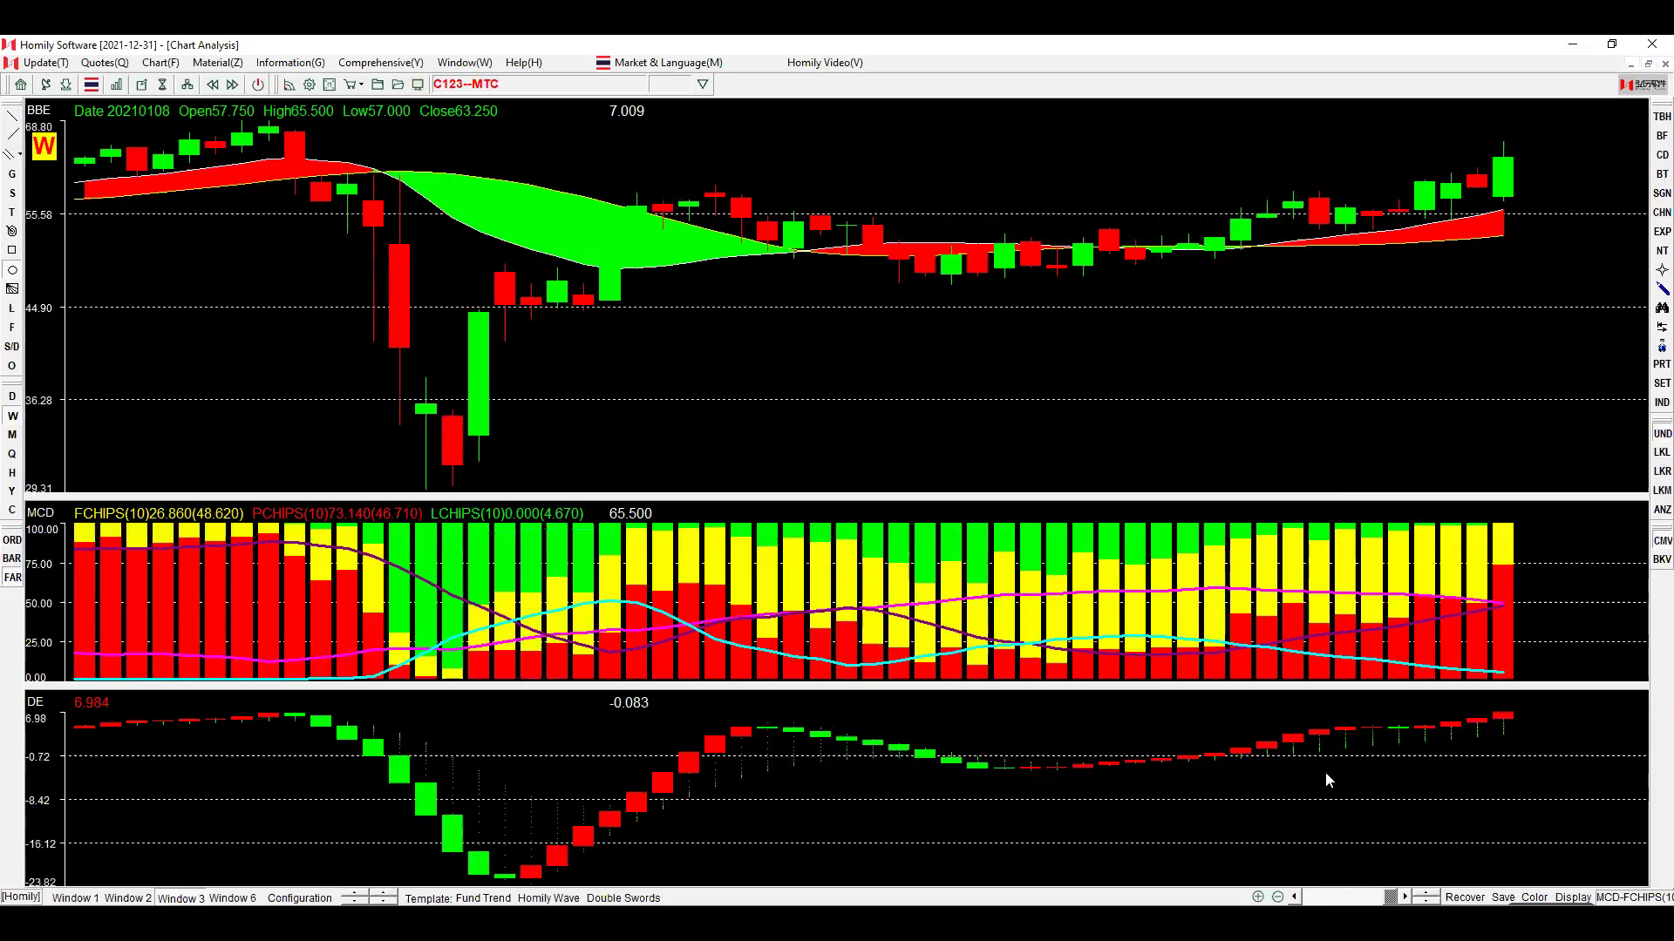
key(Page_Down)
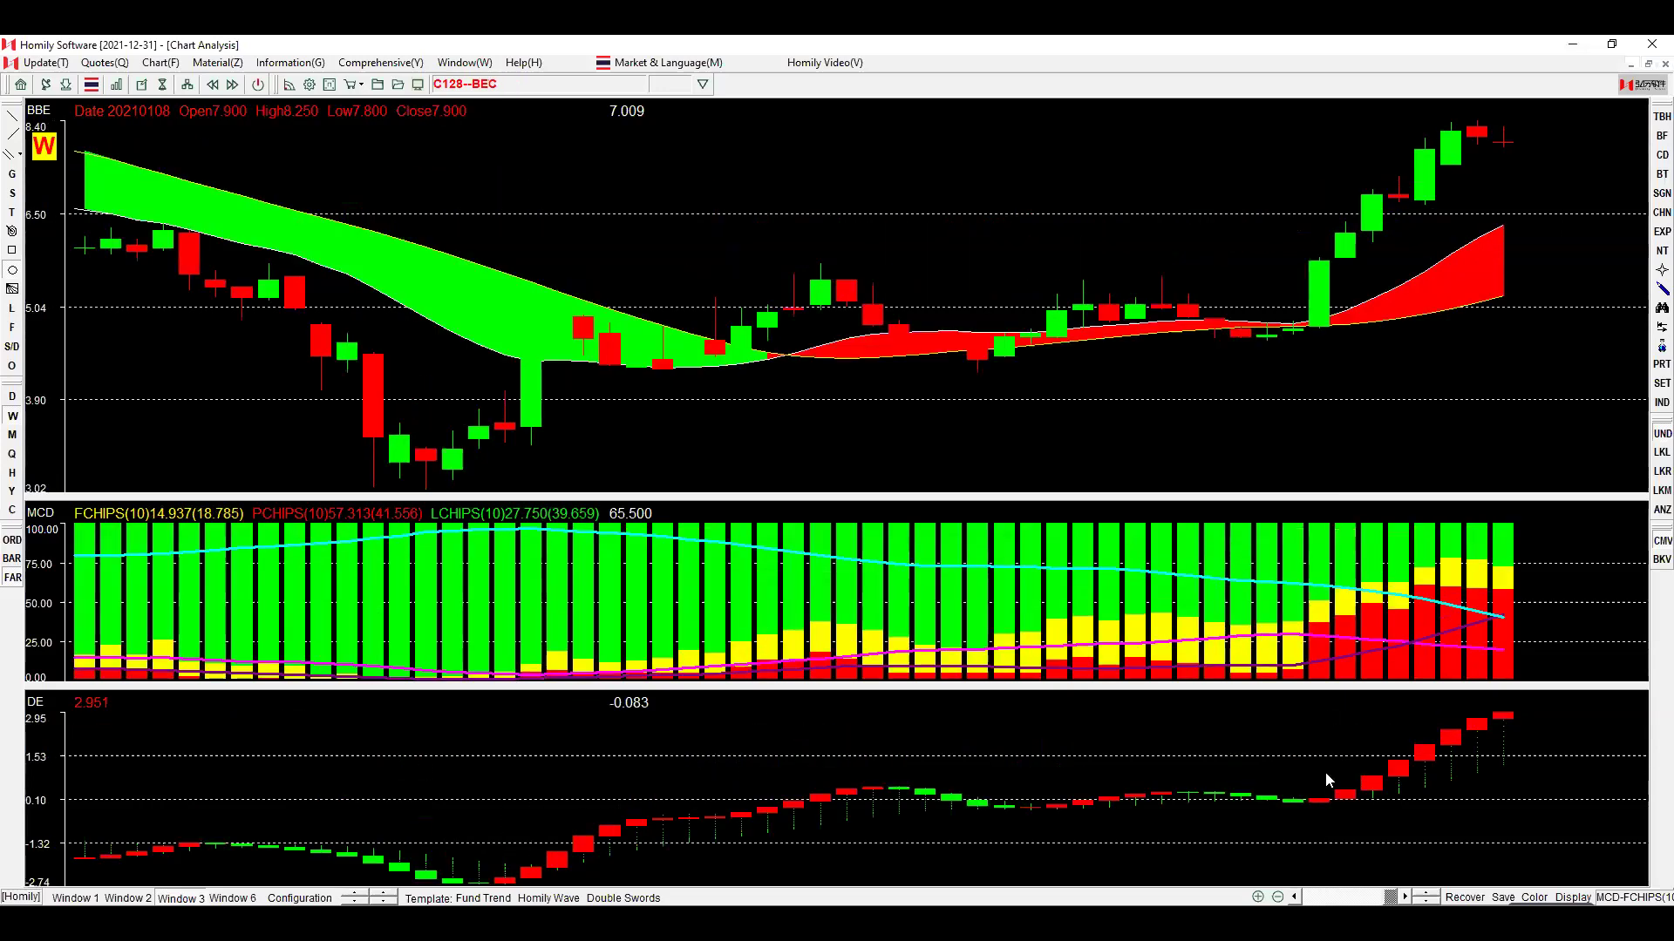
click(1325, 772)
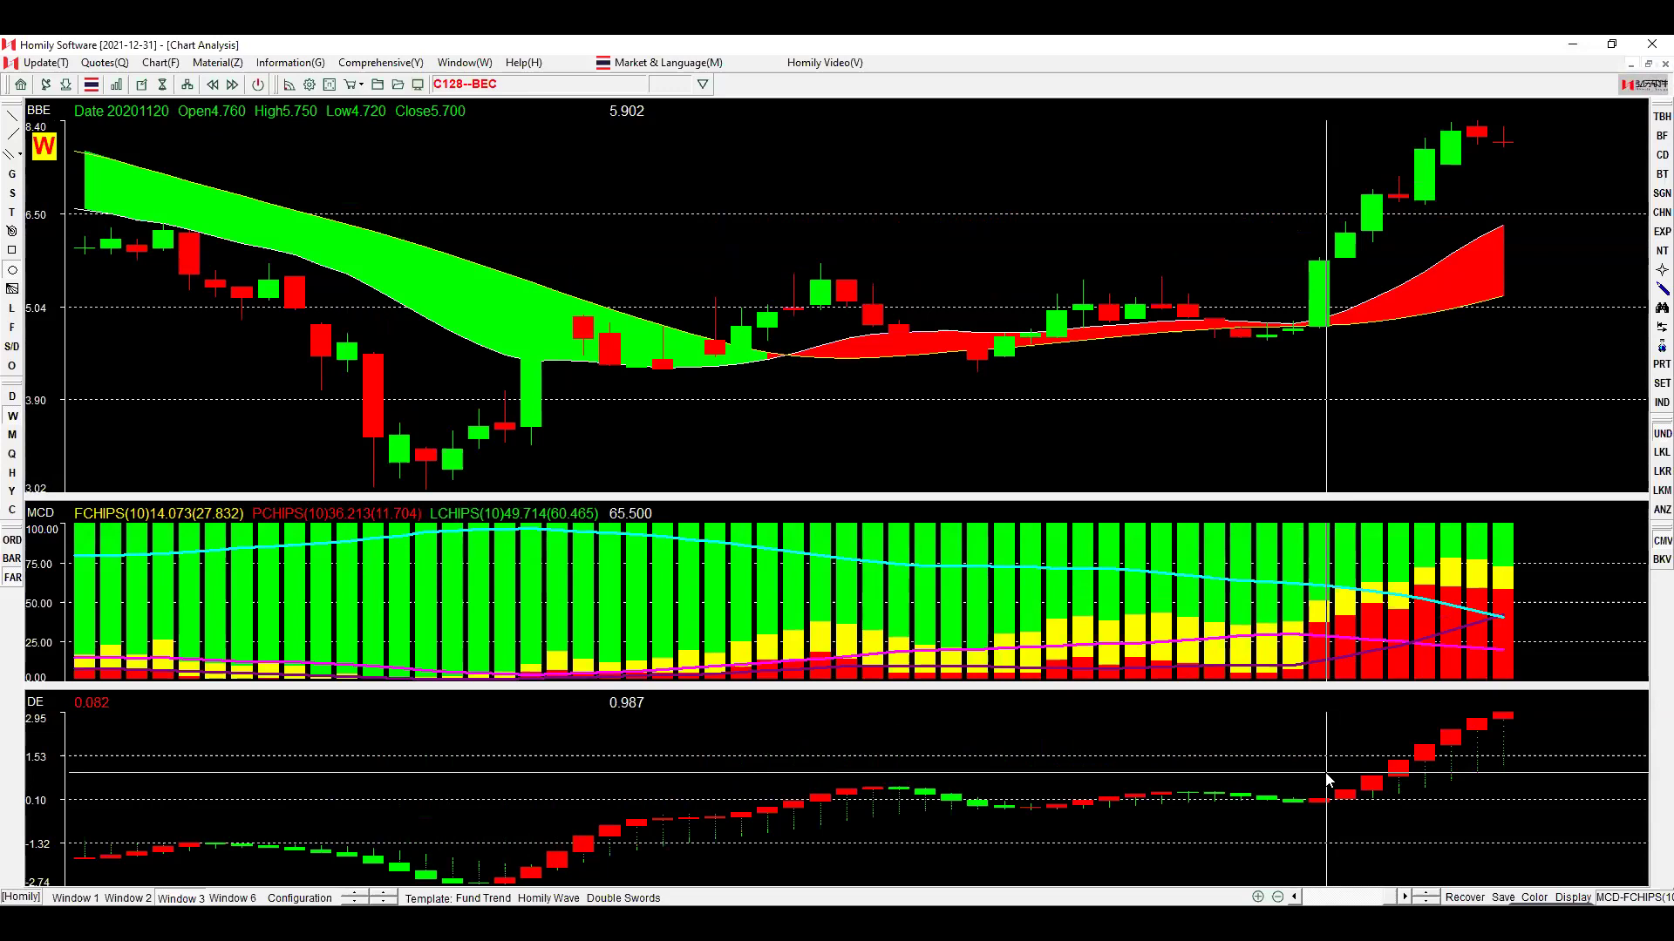
key(Down)
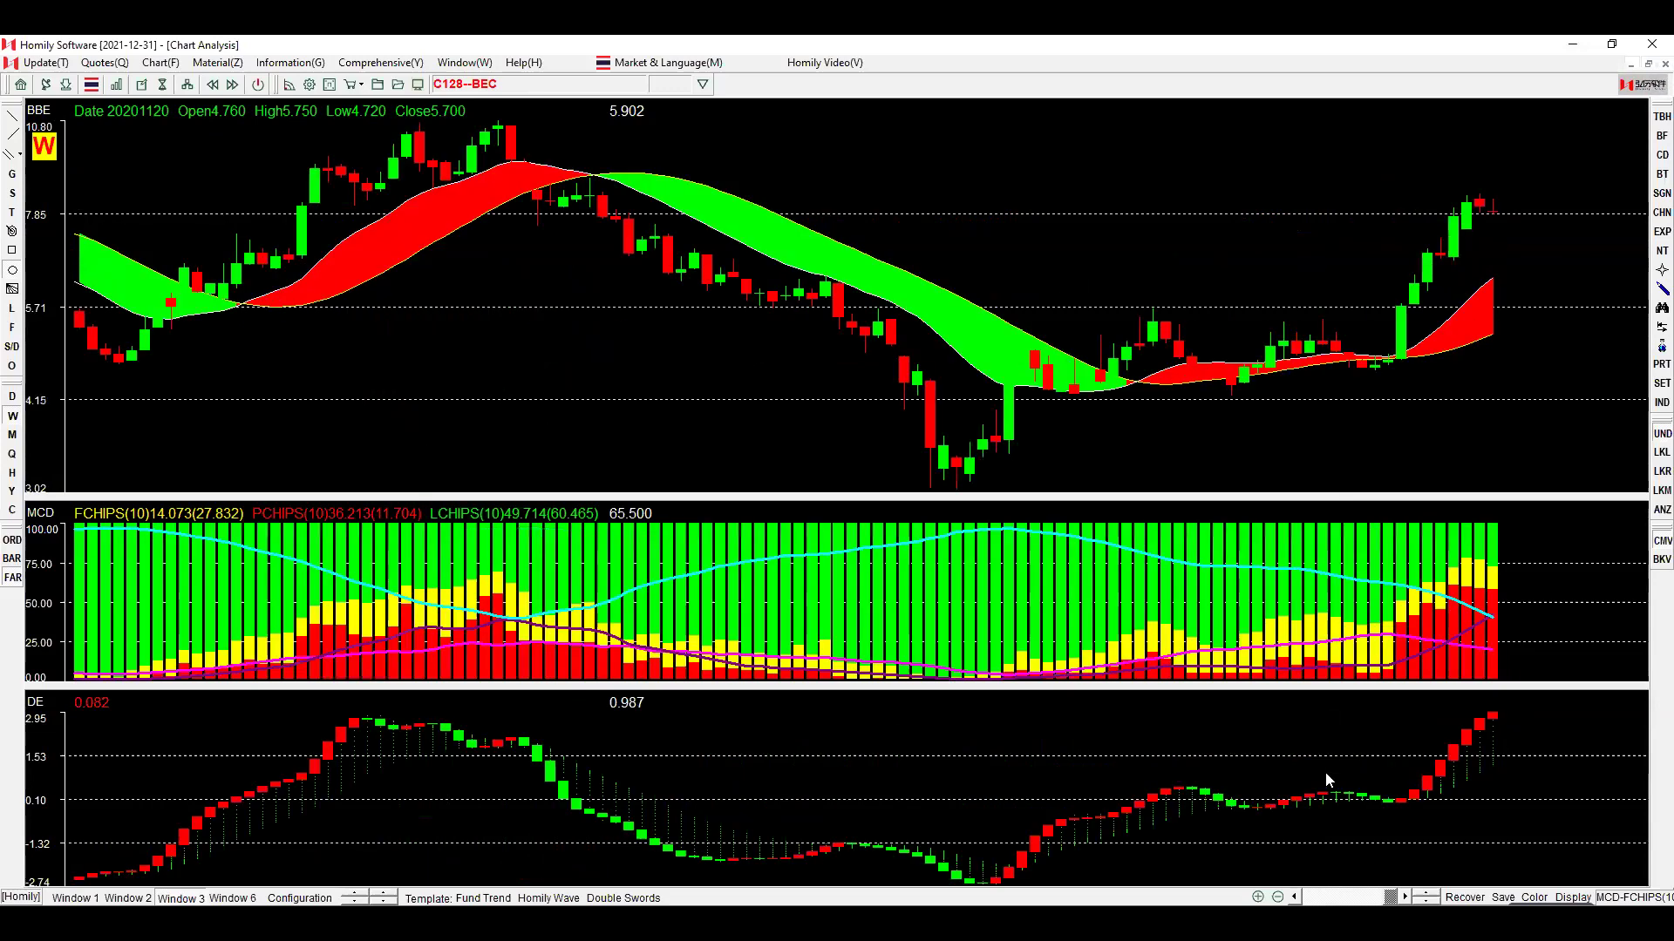
click(1465, 773)
drag(1390, 774, 1430, 835)
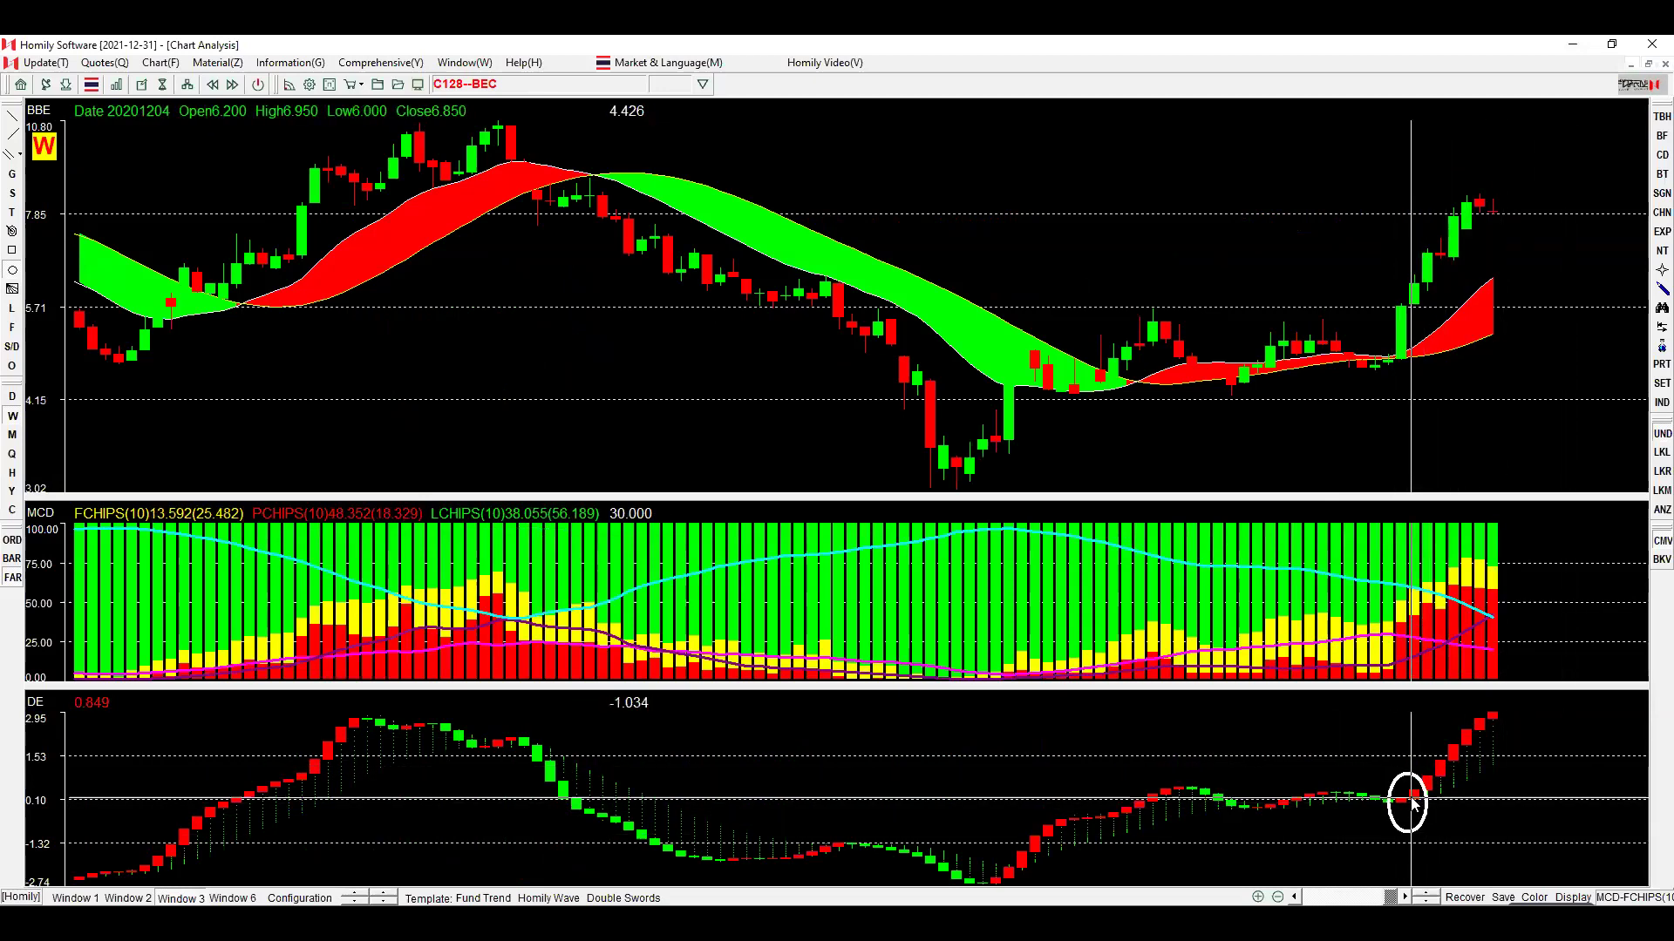
Switch BEC to the daily chart, enlarge the candles, and show the chart only through 12/4/2020.
click(12, 115)
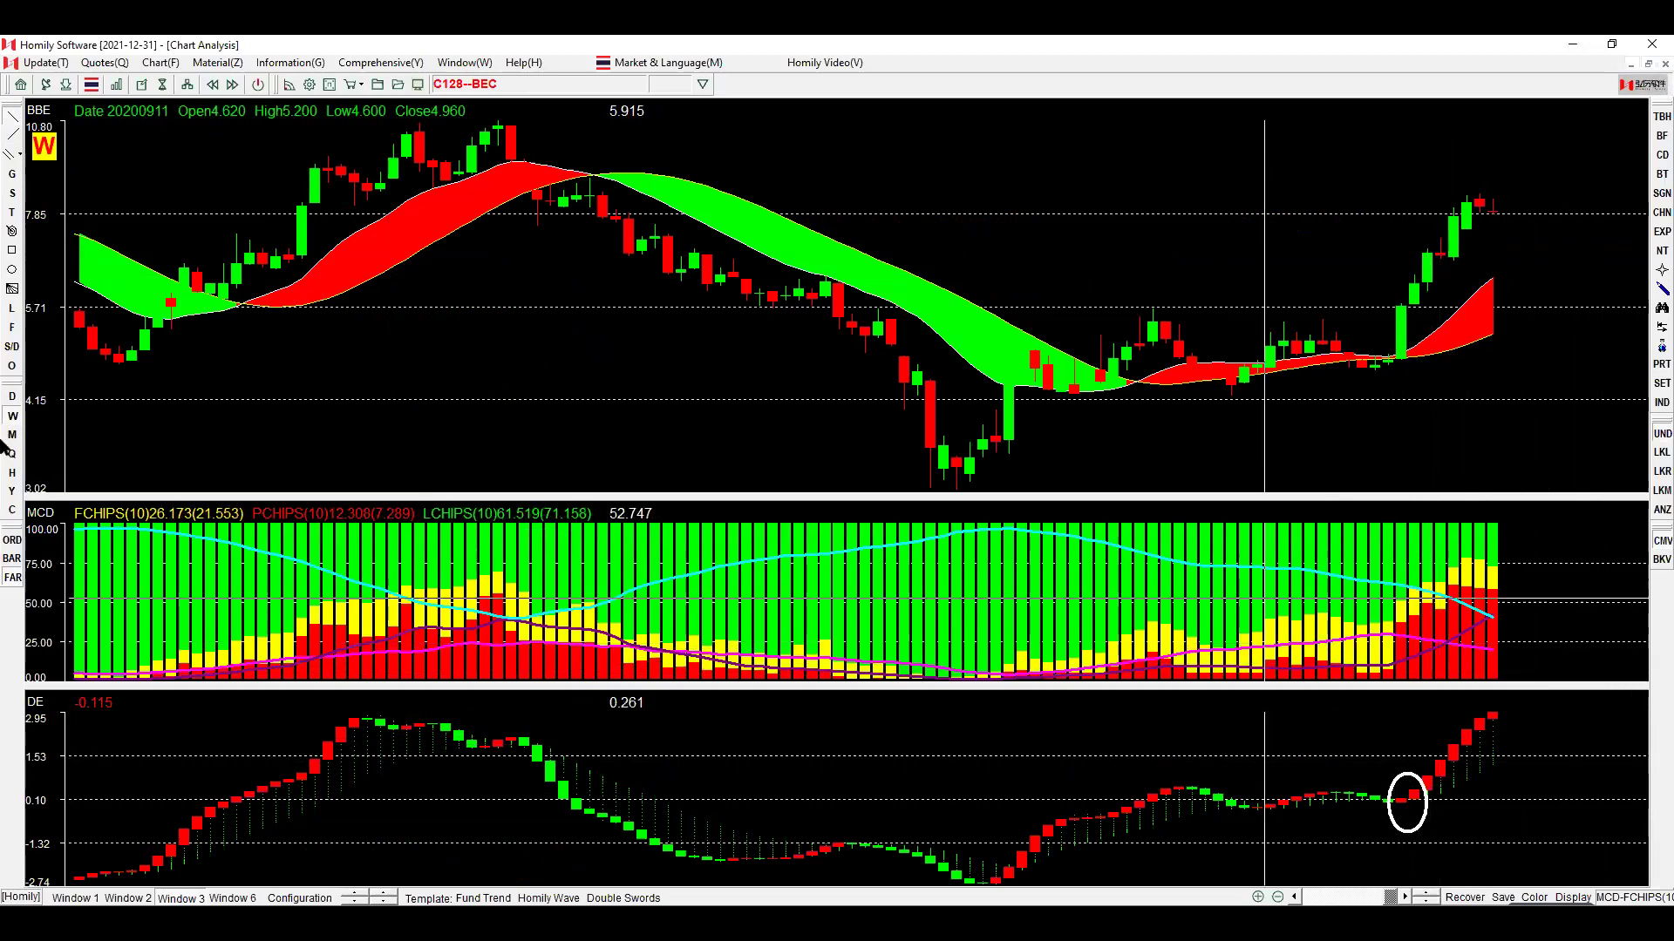
click(14, 399)
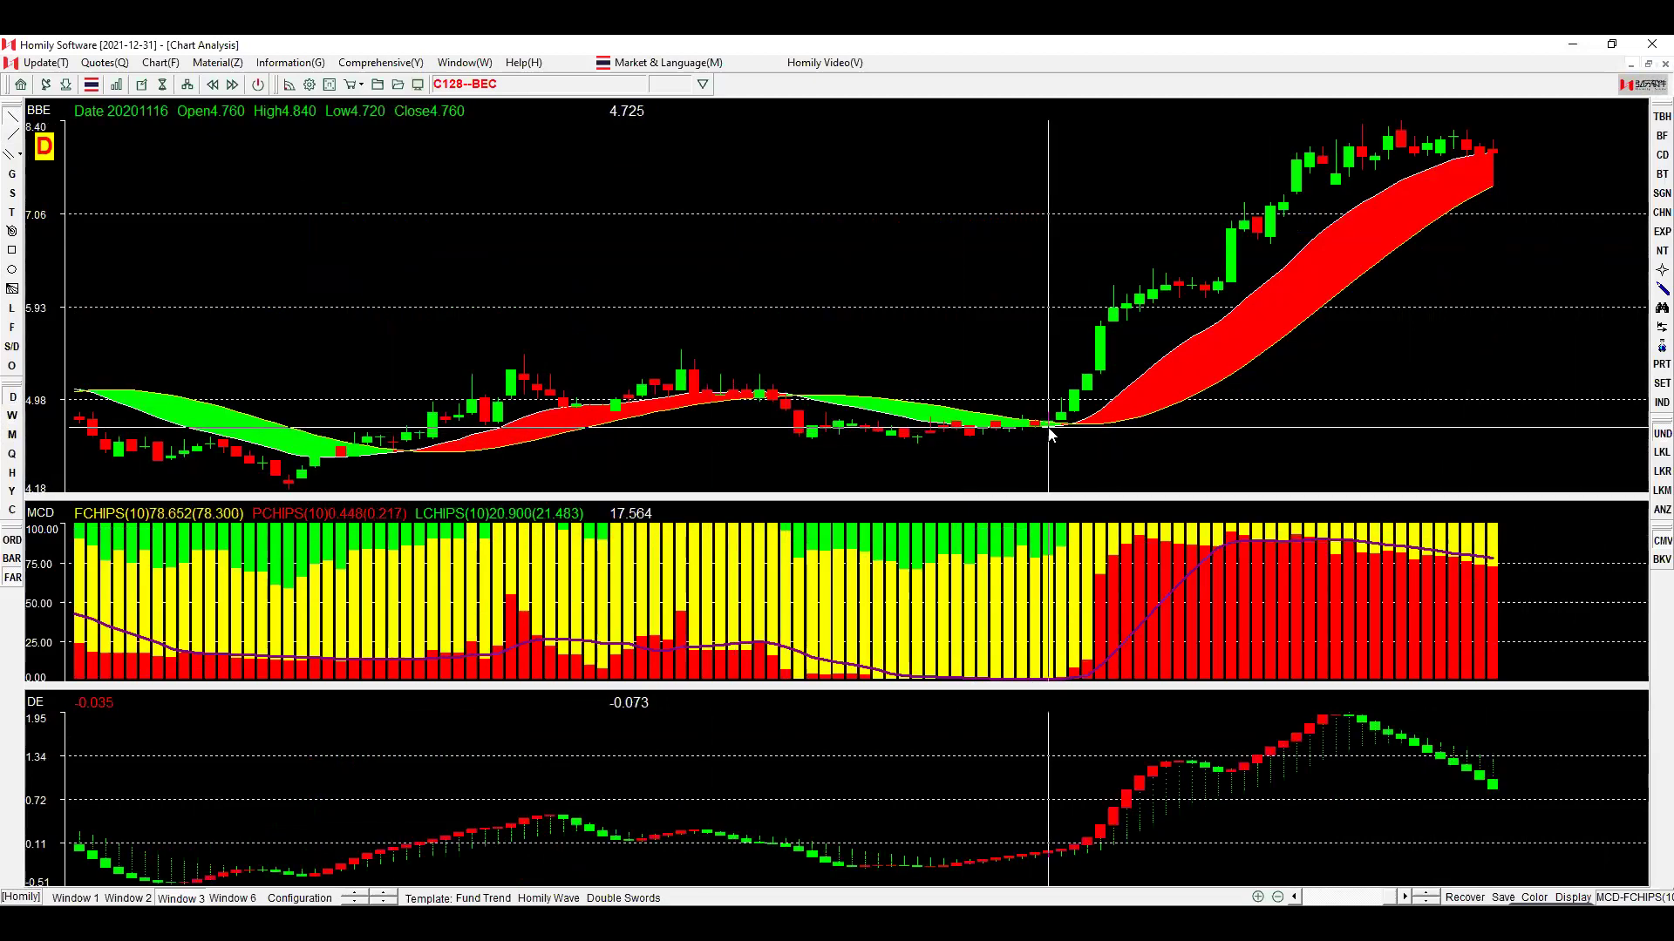
key(Up)
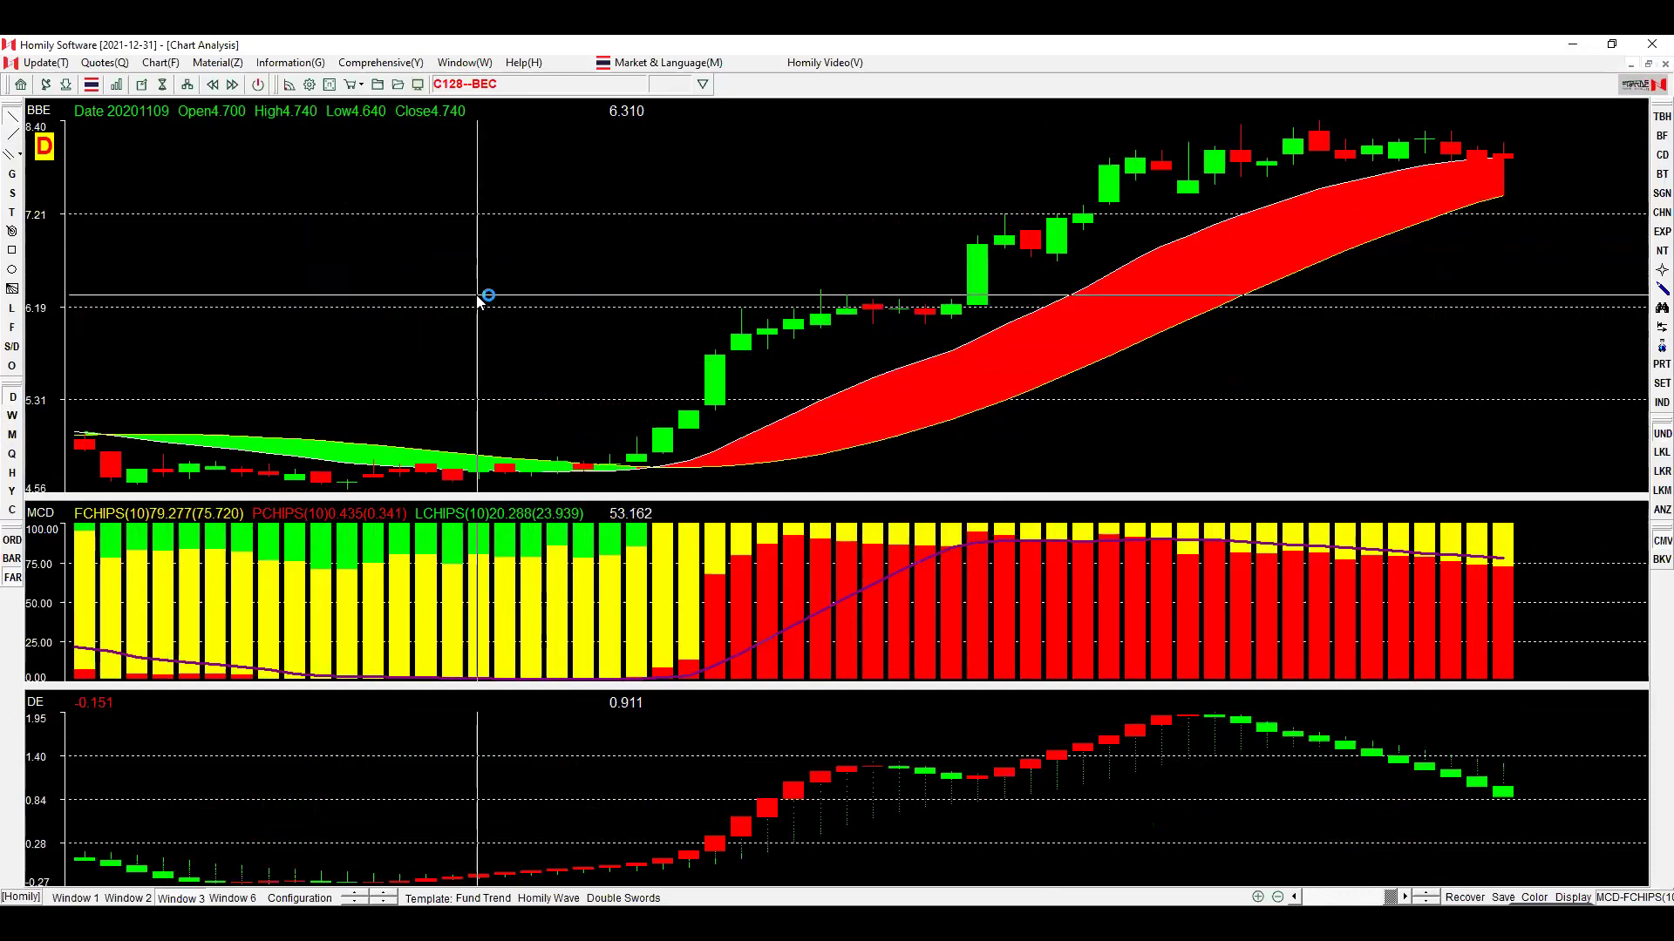
key(Up)
key(Up)
key(Up)
key(Up)
key(Up)
key(Up)
key(Up)
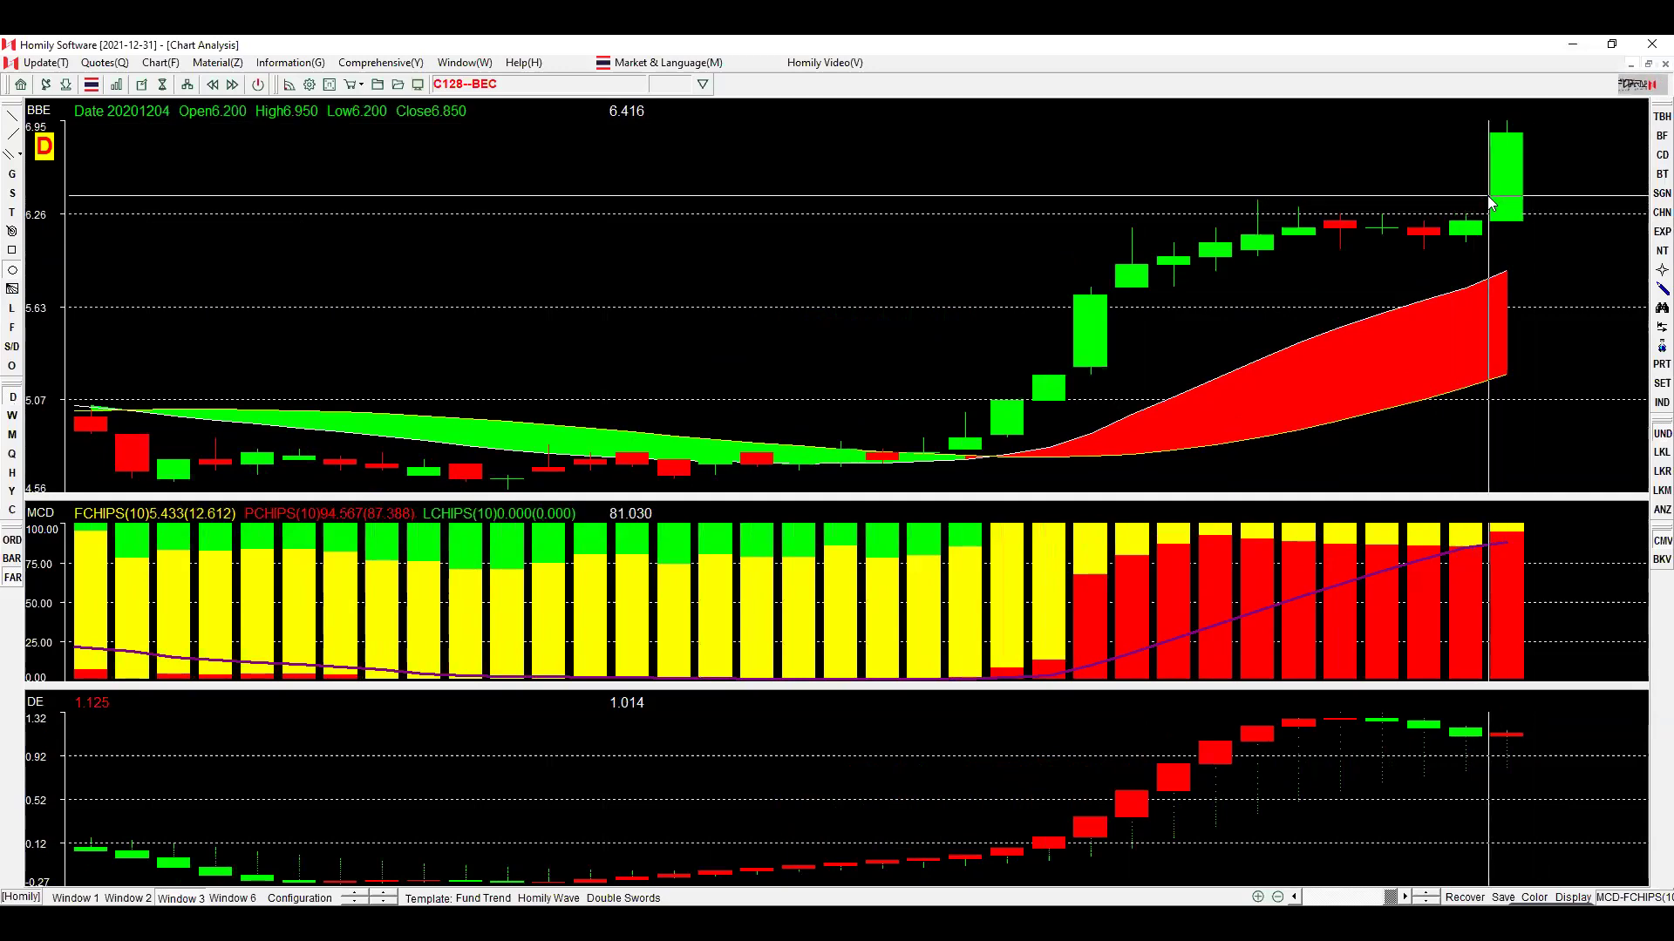
Reveal the next daily BEC candles, circling the one right after 12/4/2020 as the entry point.
key(Right)
drag(1483, 143, 1531, 166)
key(Right)
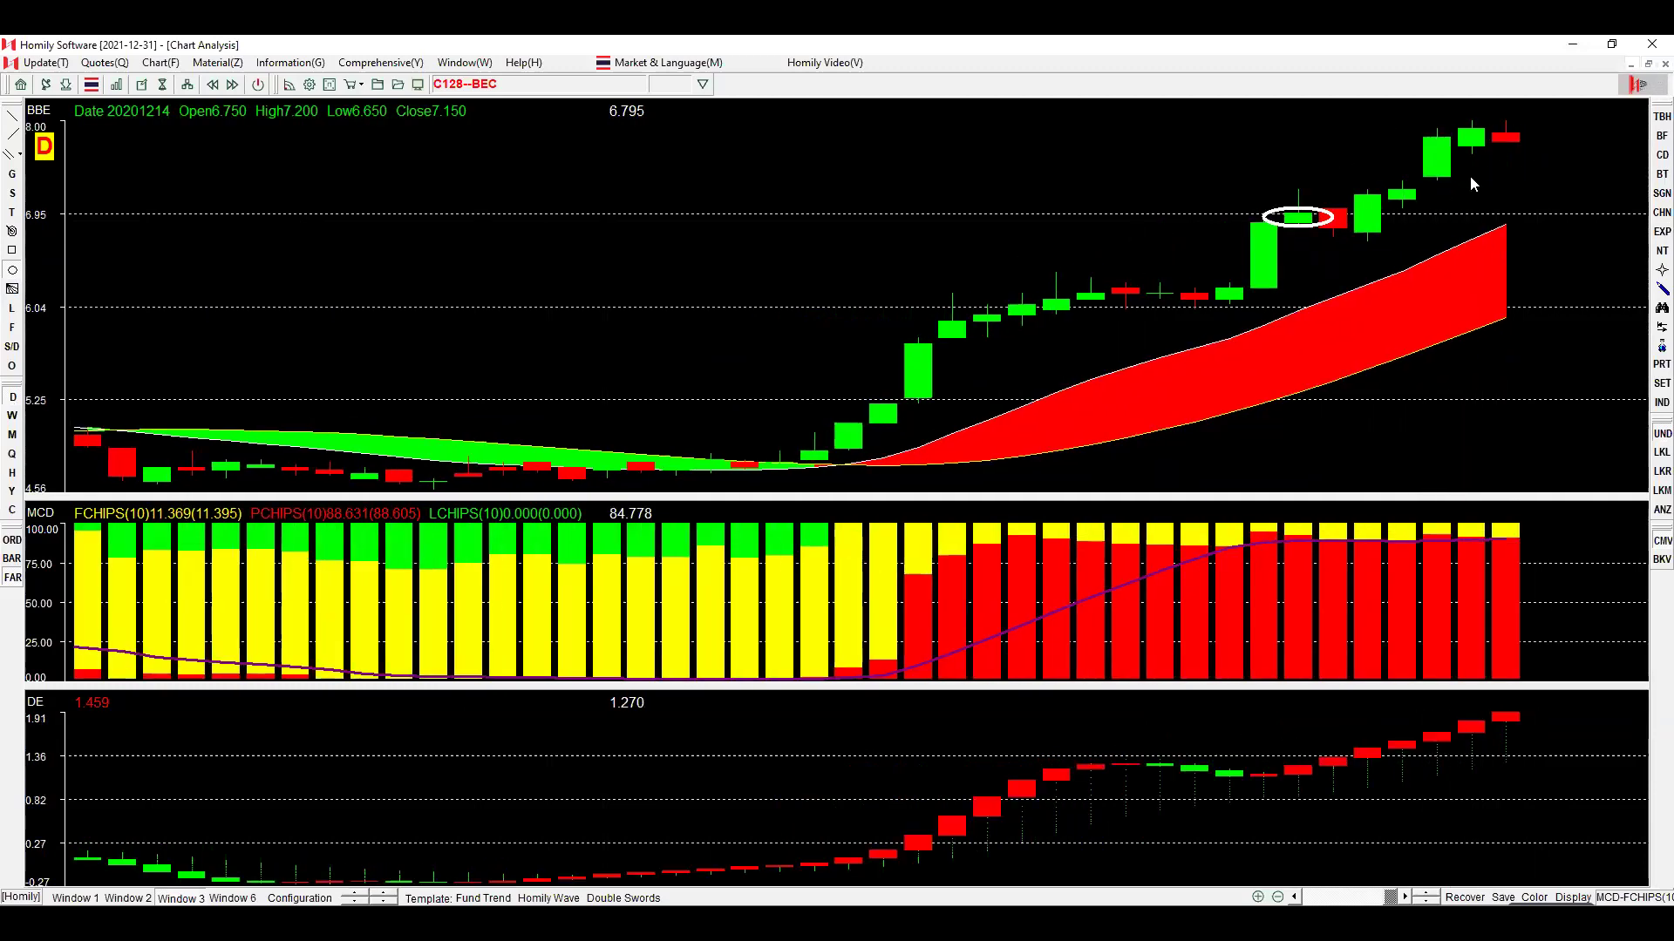
Circle the daily BEC candle of 12/21/2020 and show a much longer price history.
drag(1501, 138, 1530, 161)
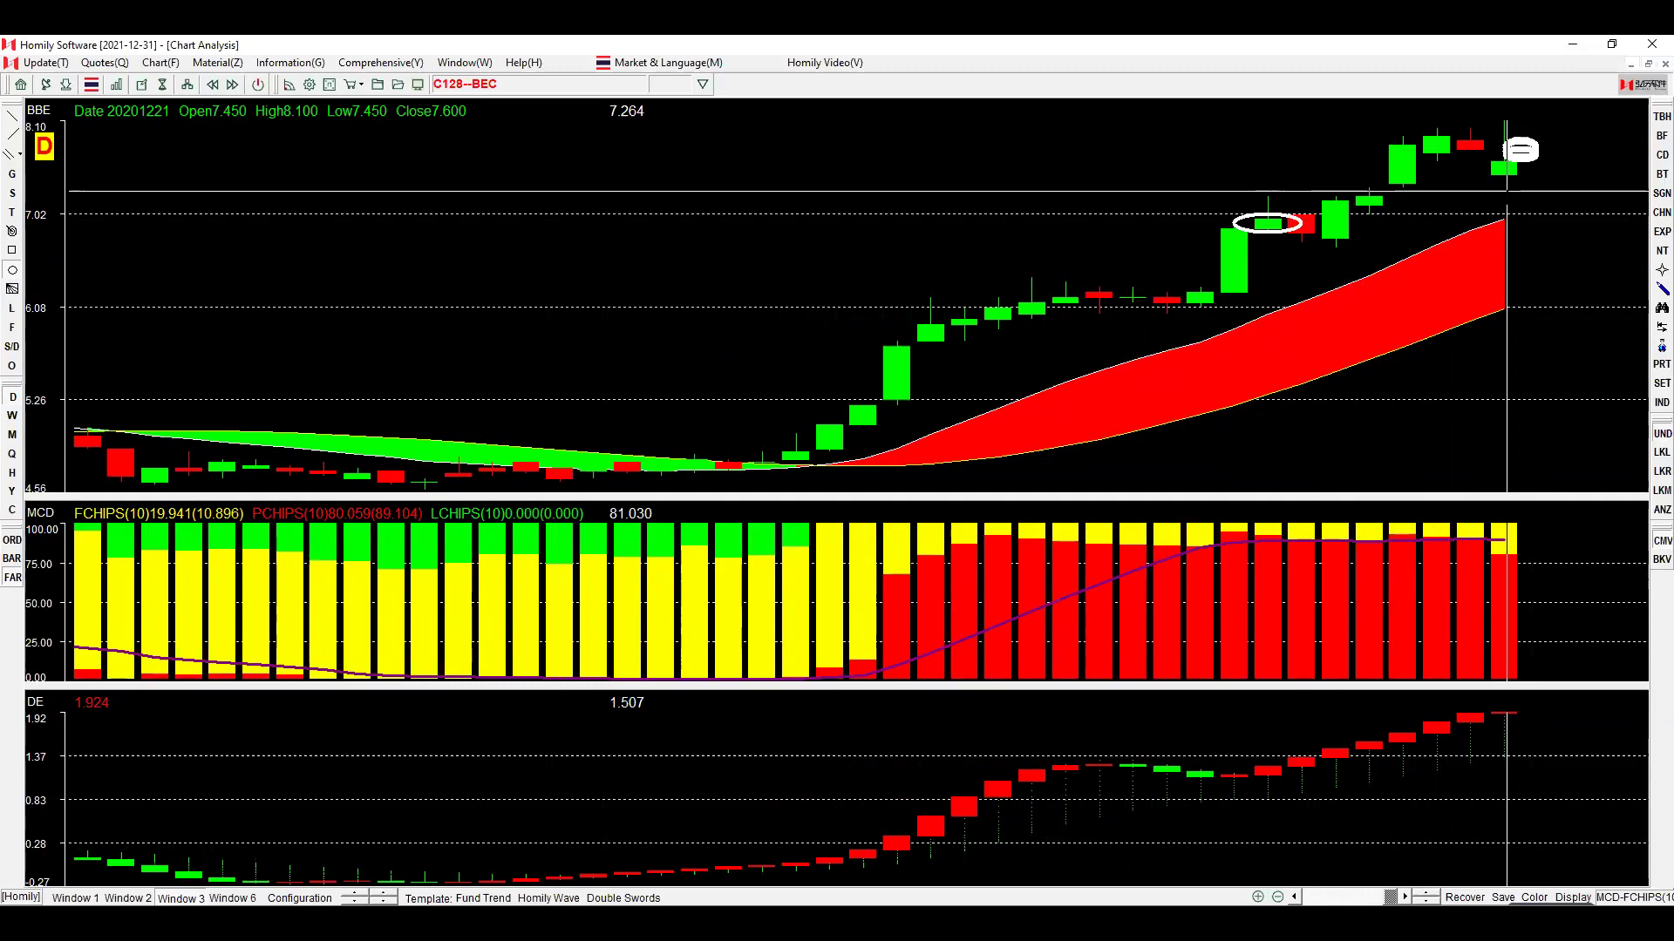
click(1276, 898)
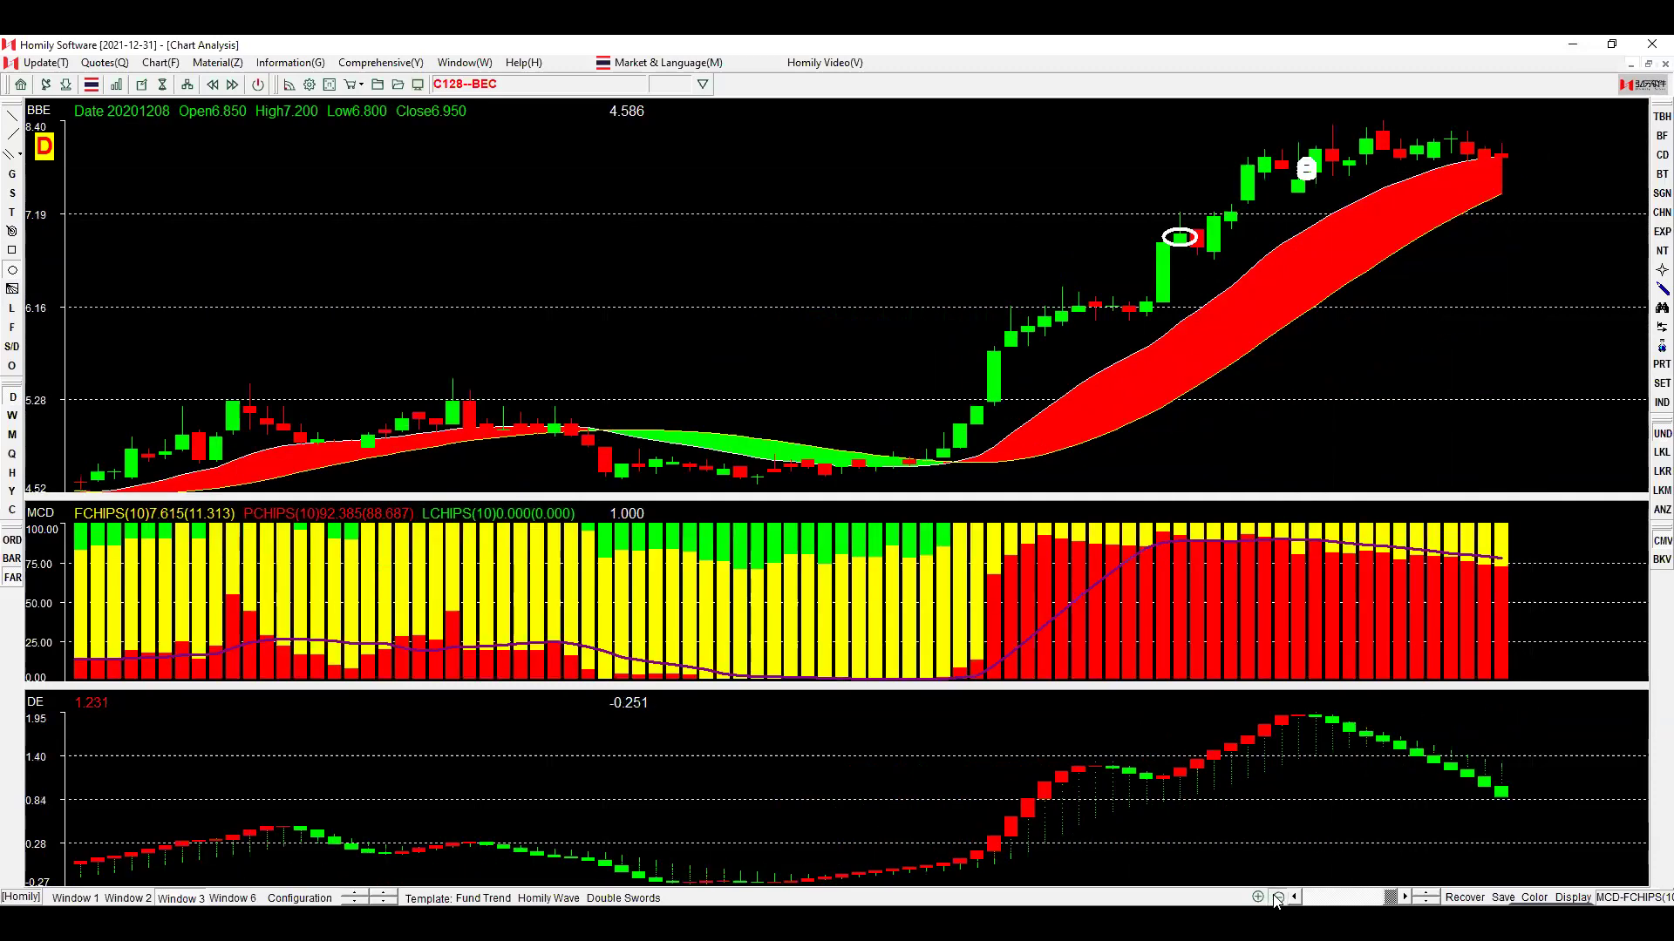
click(1276, 898)
click(1277, 898)
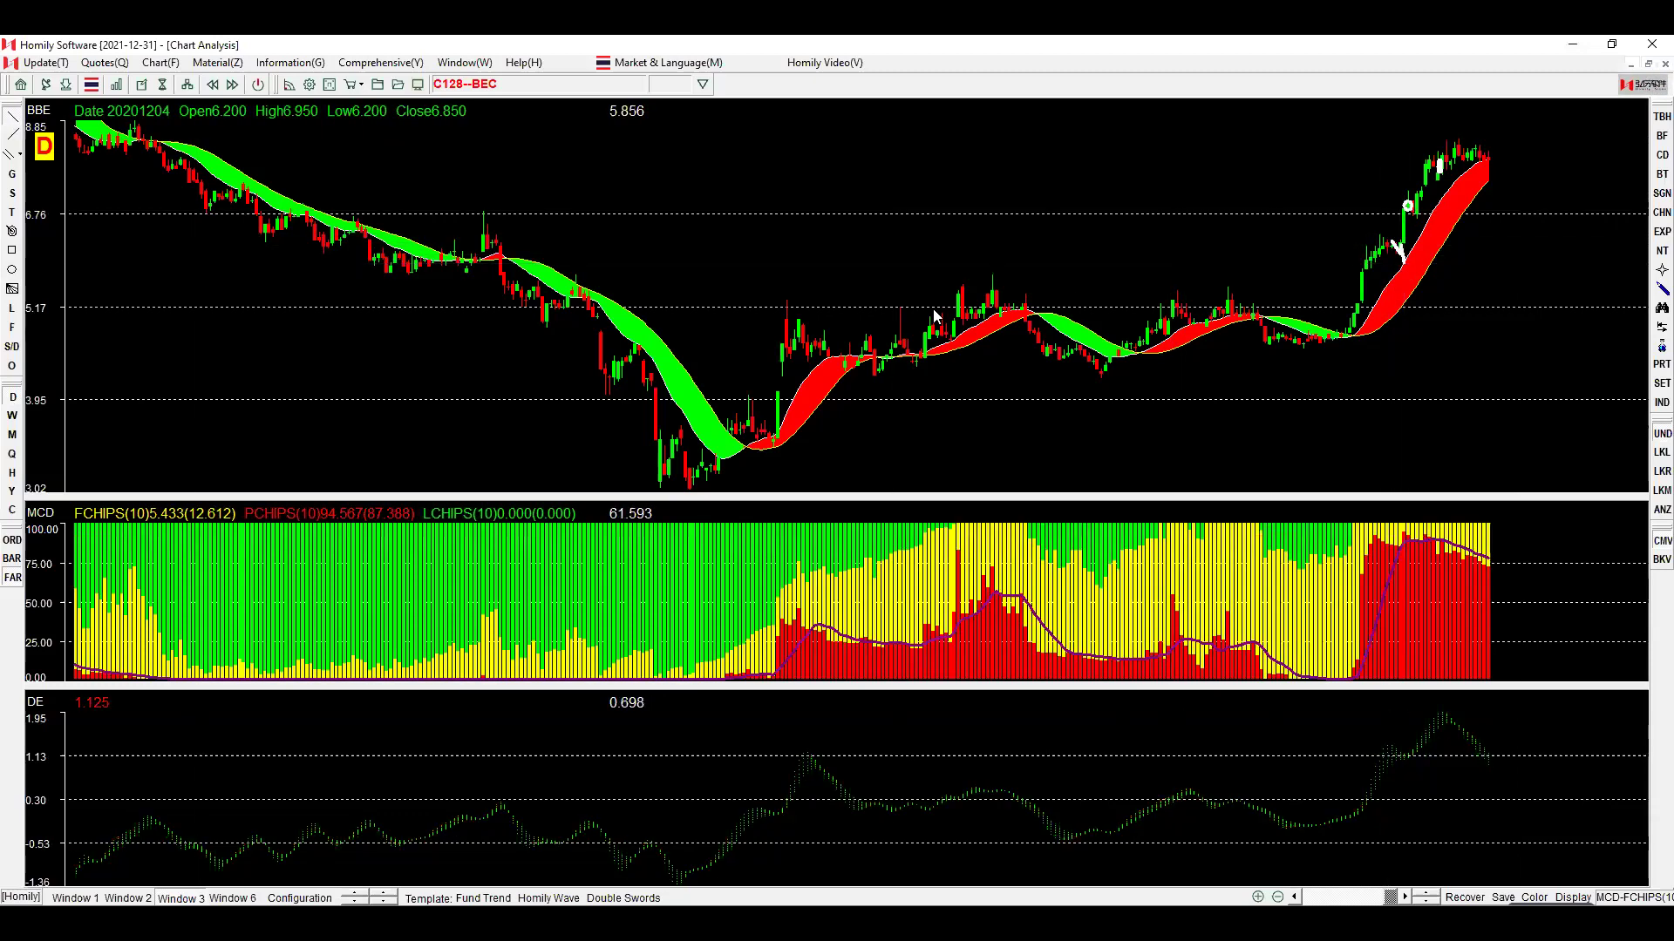
Draw lines on the daily BEC chart along the long decline, the sideways range's upper and lower edges, and the rising breakout.
mouse_move(163, 159)
mouse_down()
mouse_move(735, 491)
mouse_move(808, 273)
mouse_up()
drag(1474, 296, 1535, 275)
drag(874, 360, 1485, 348)
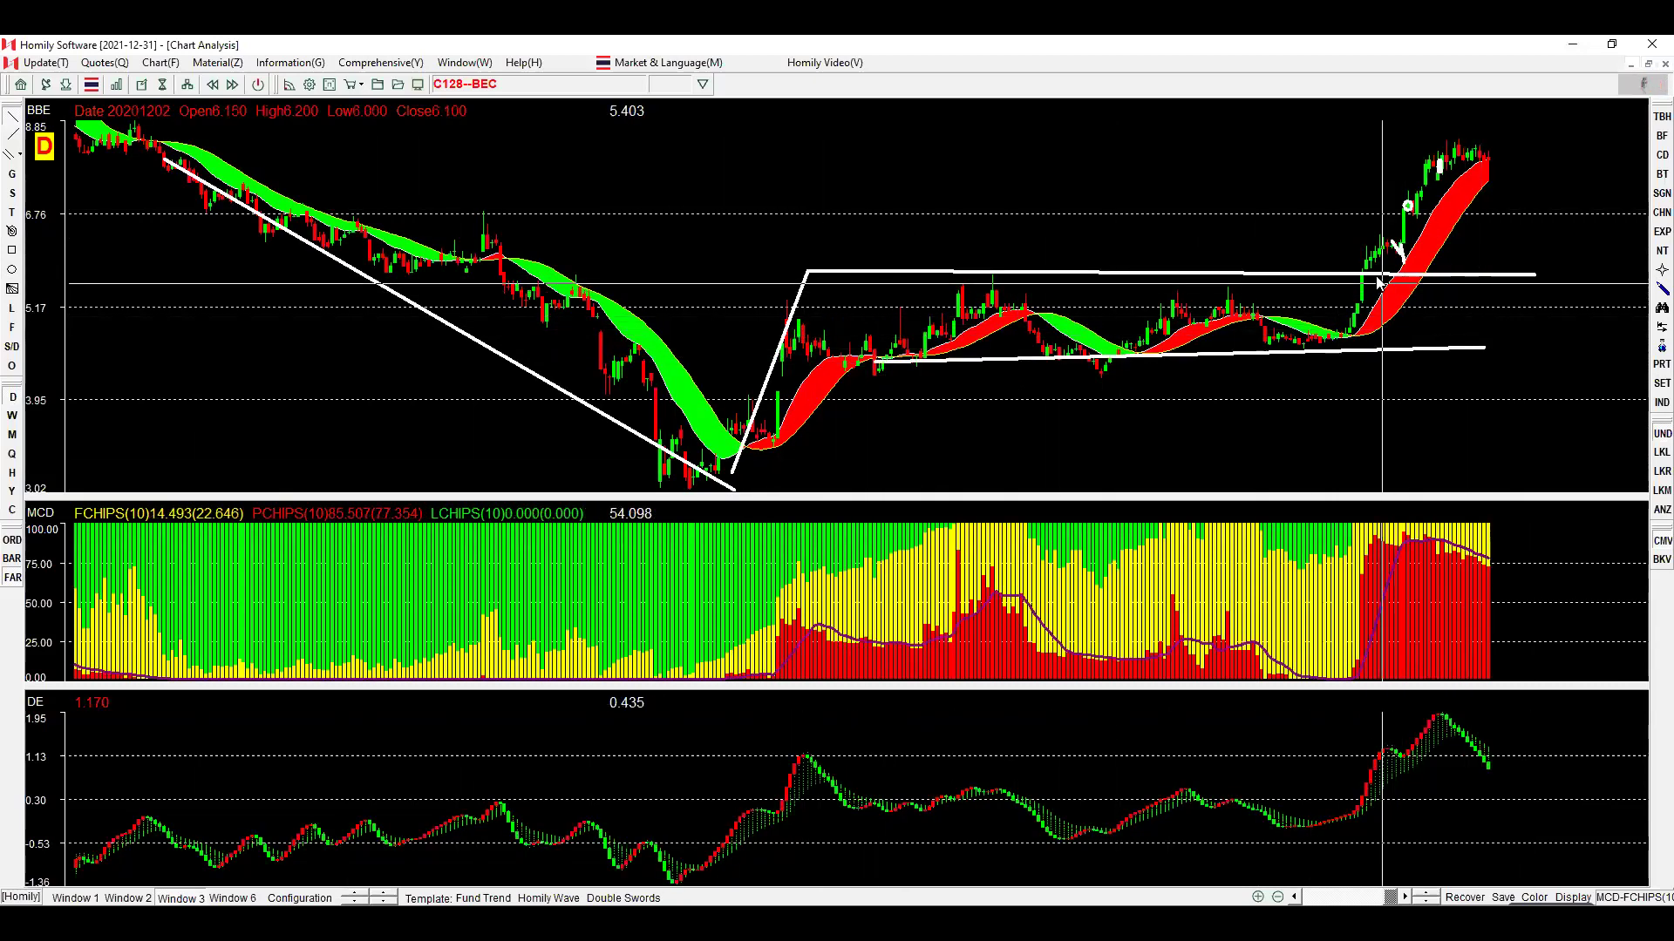
drag(1357, 259, 1567, 177)
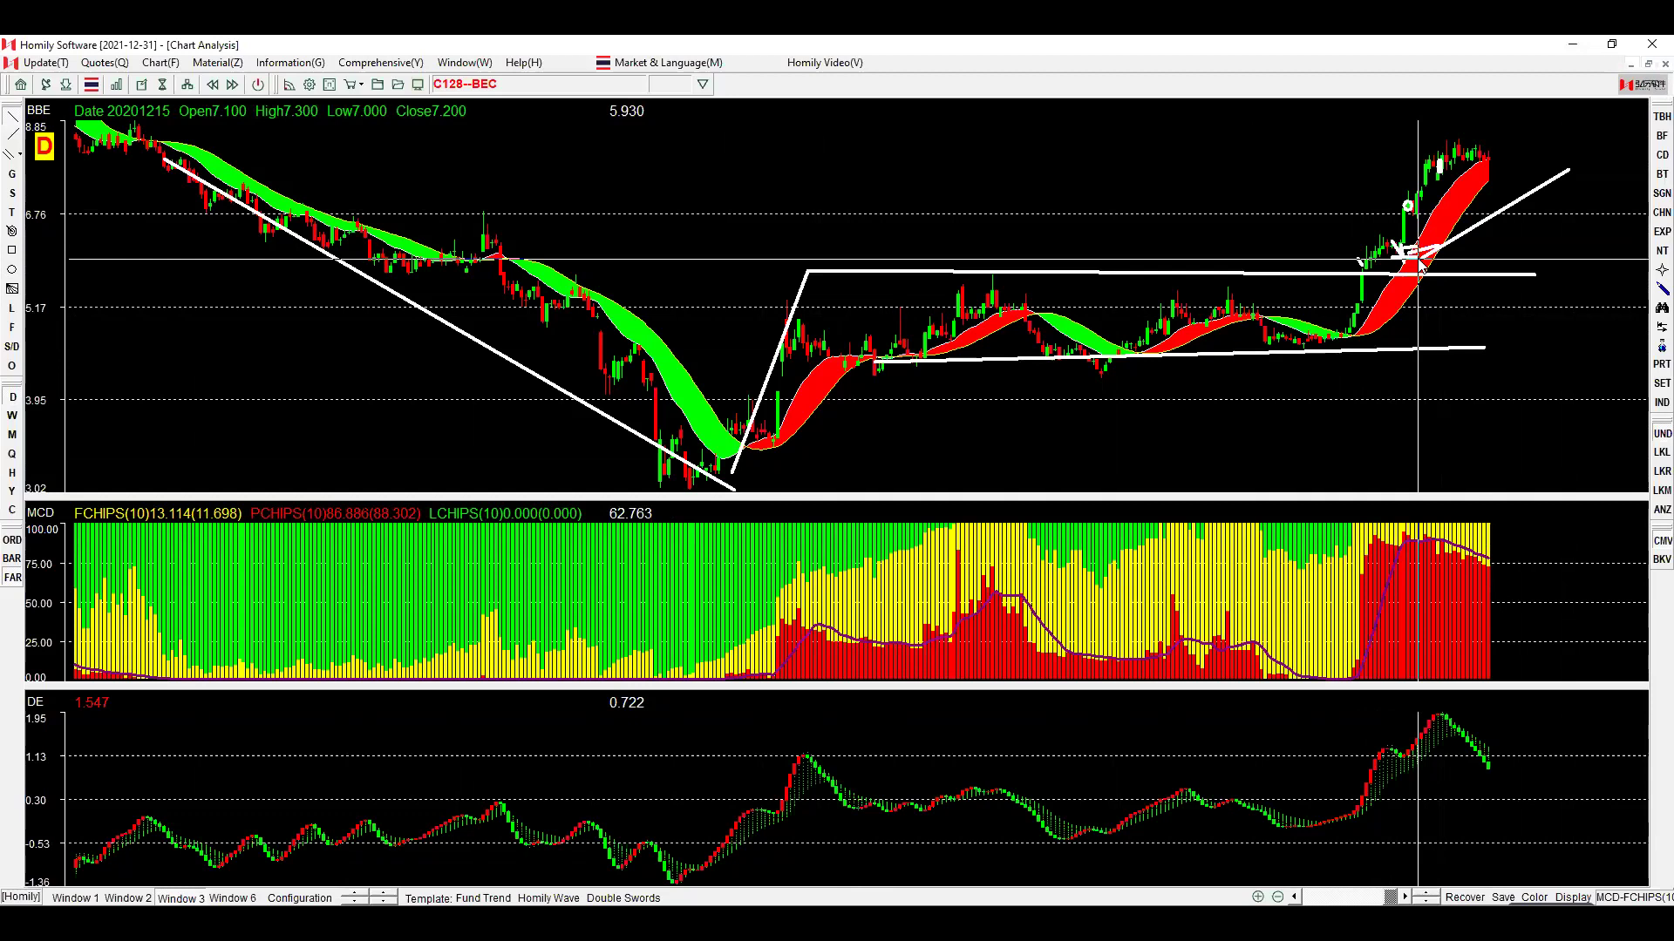
Switch to weekly charts, go on through the stocks to TTCL, and enlarge its candles.
click(13, 416)
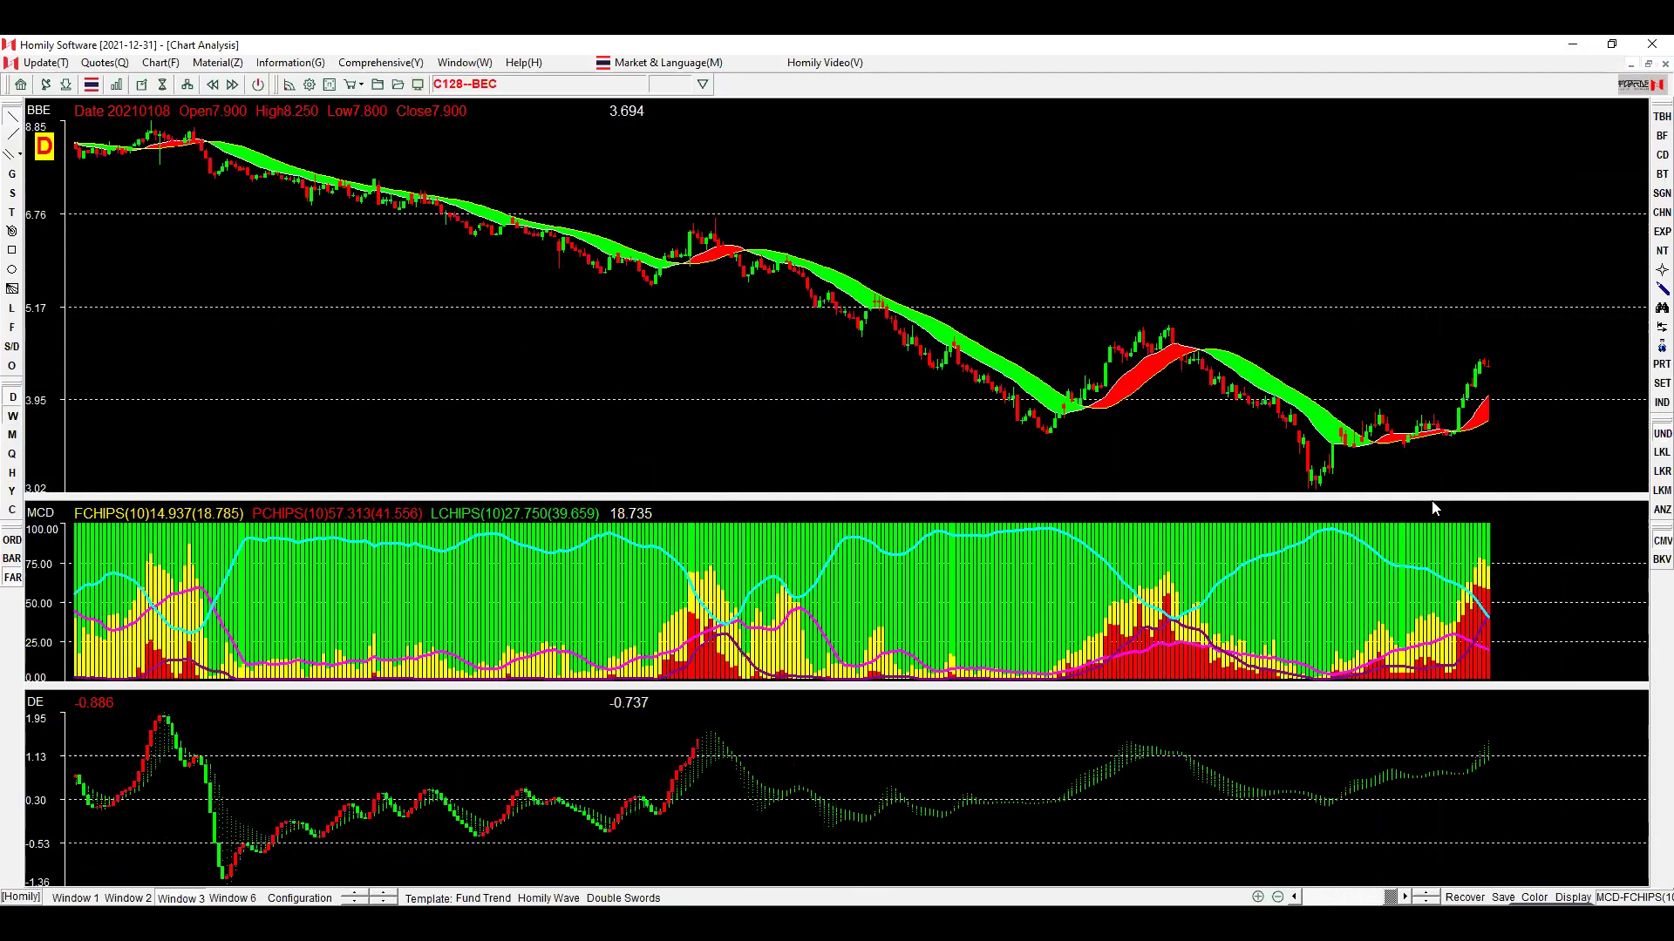
key(Page_Down)
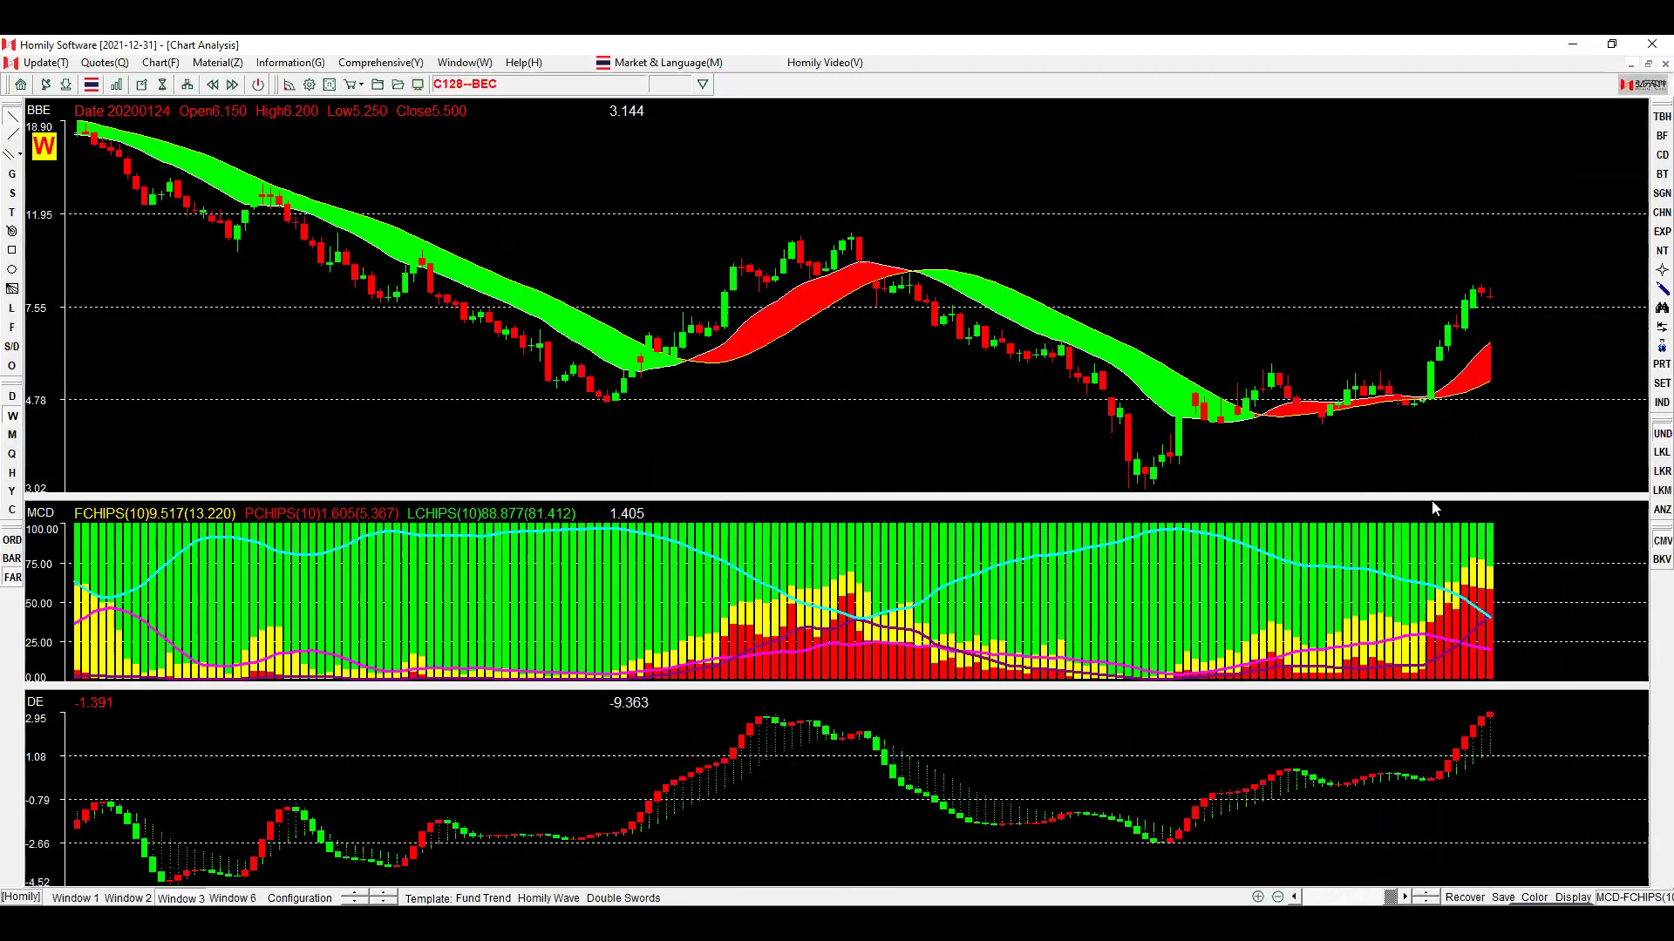
key(Page_Down)
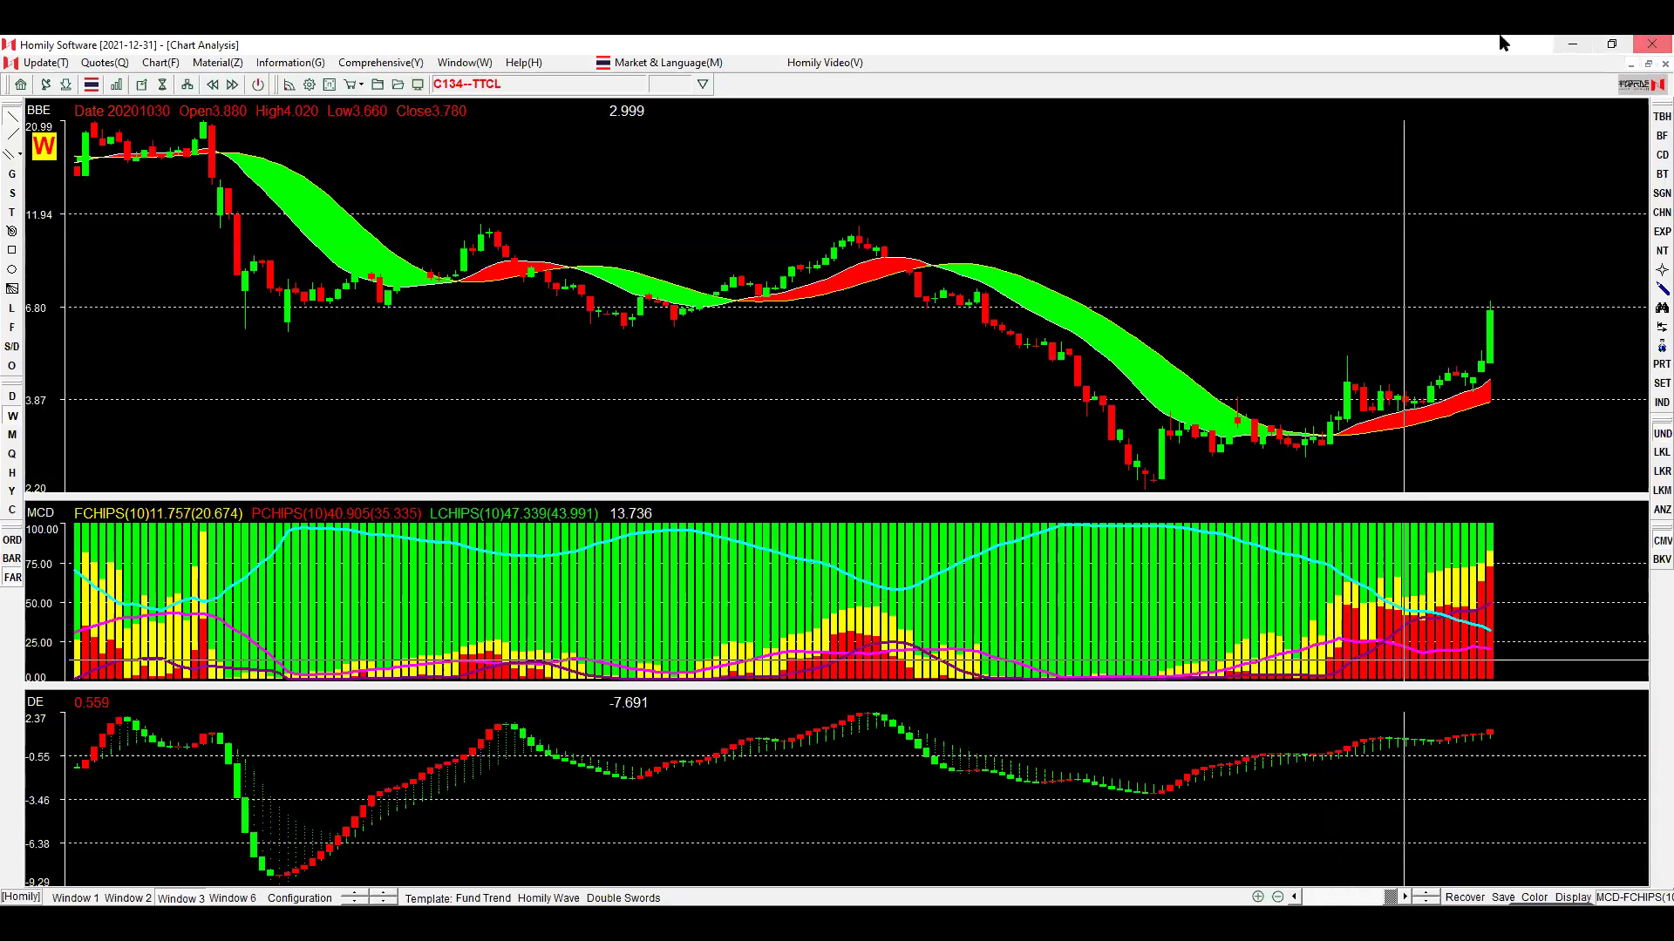
click(1258, 897)
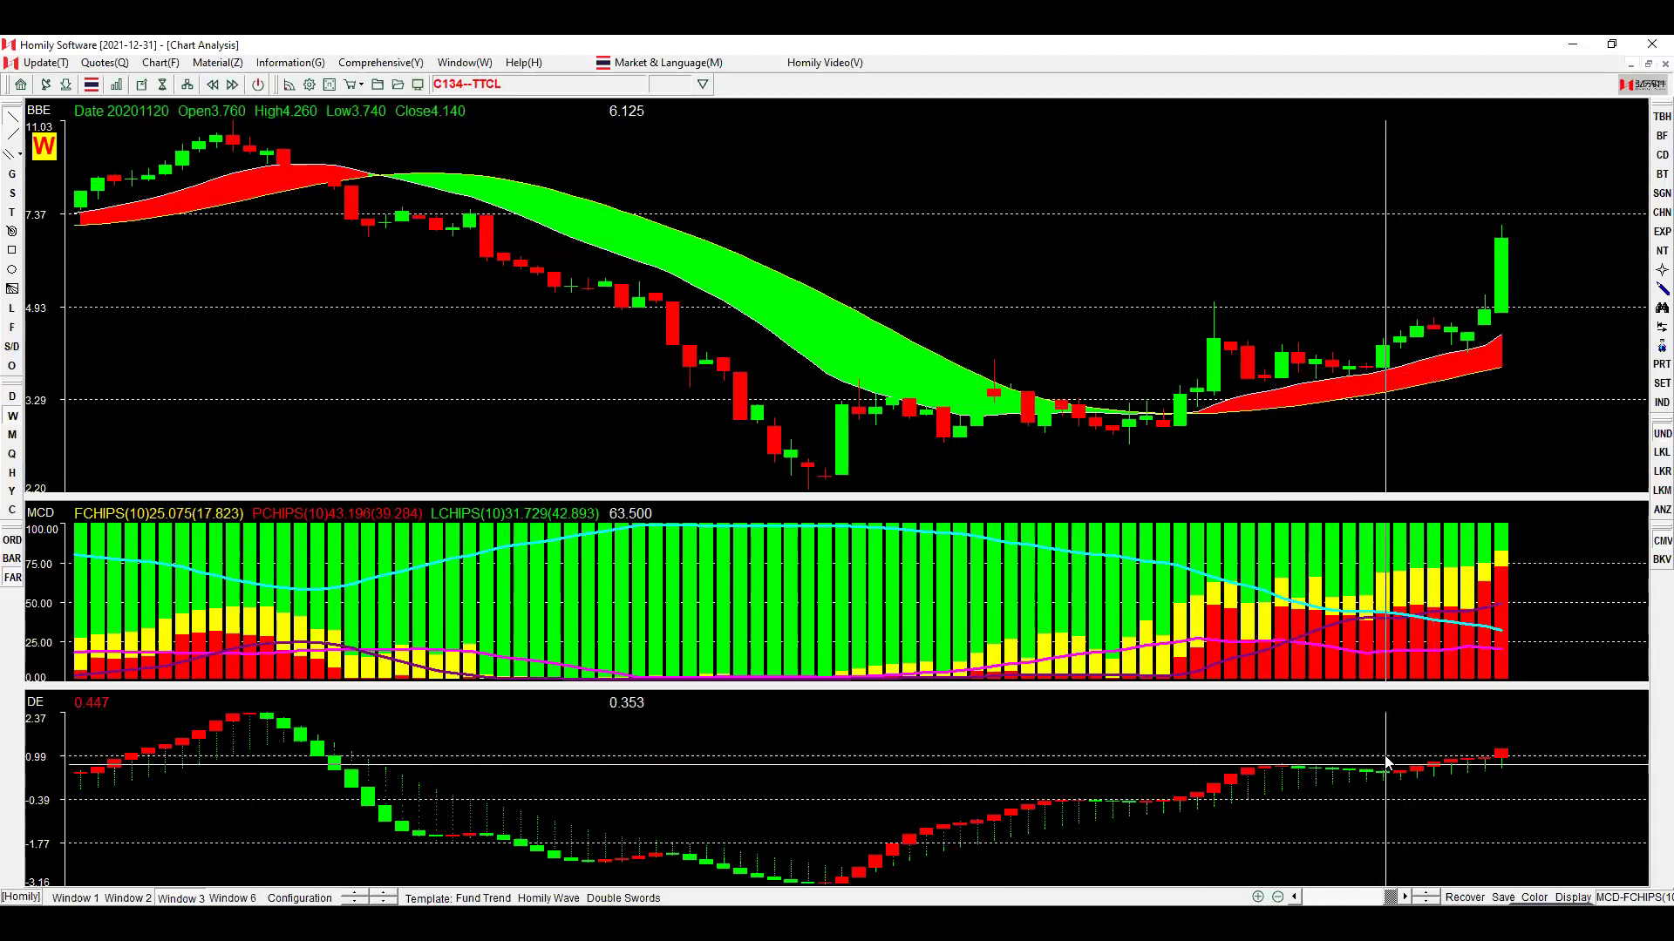
Mark TTCL's weekly DE turn to red and its rising MCD with lines, and clear the drawings.
drag(1400, 749, 1433, 773)
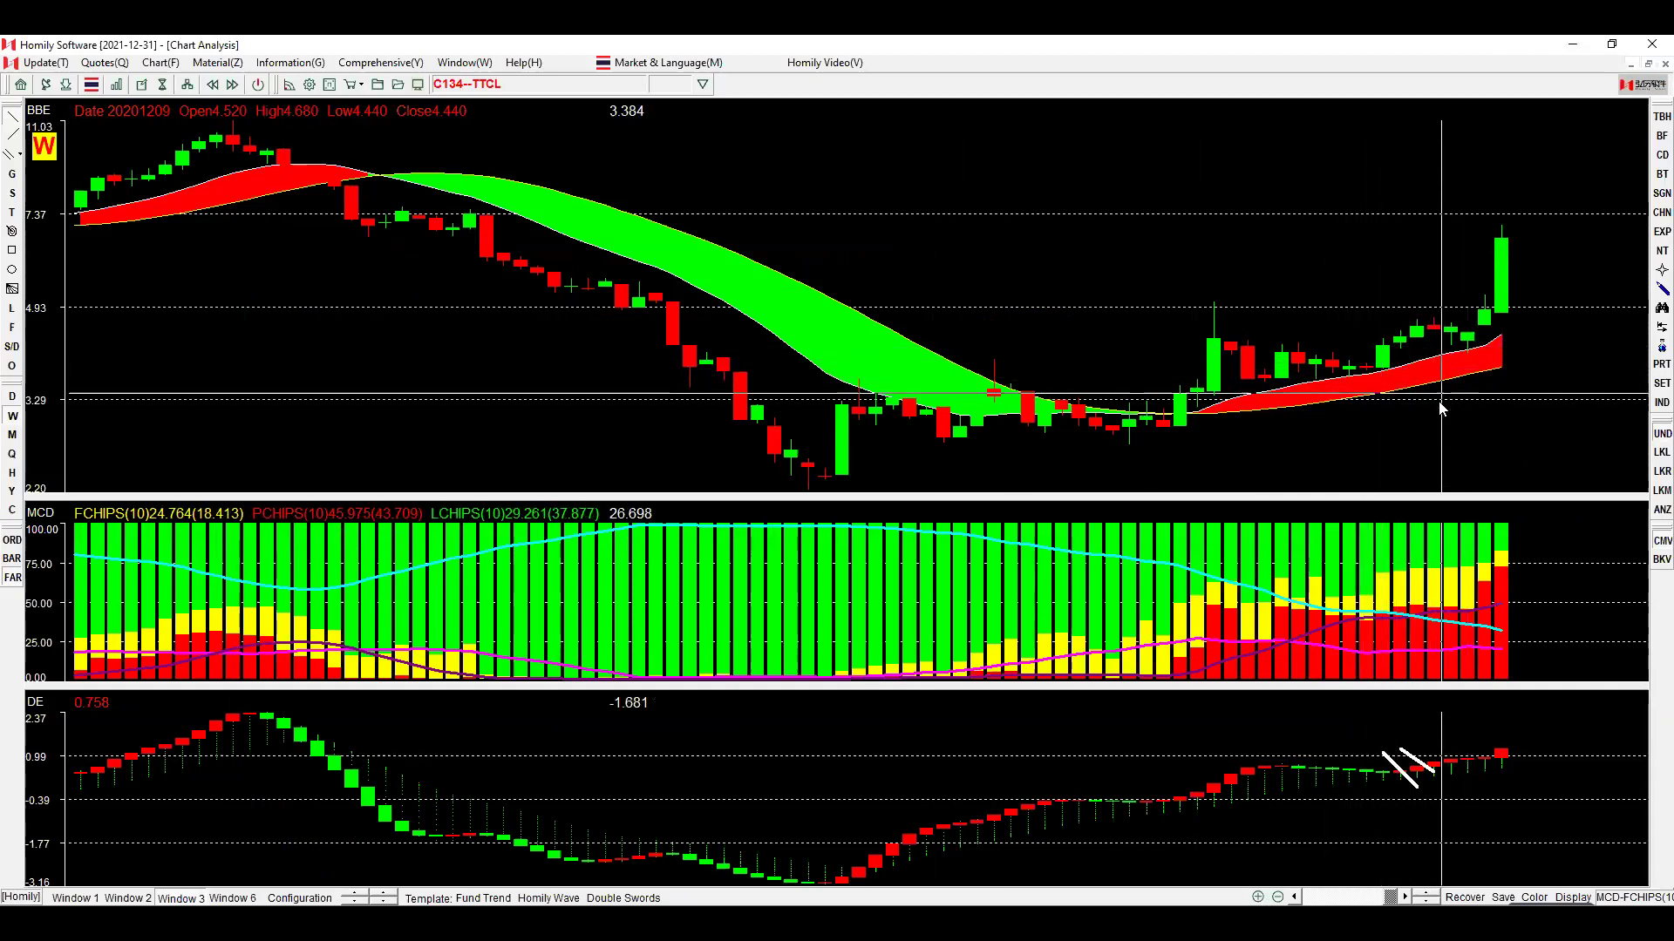
drag(1366, 639, 1602, 600)
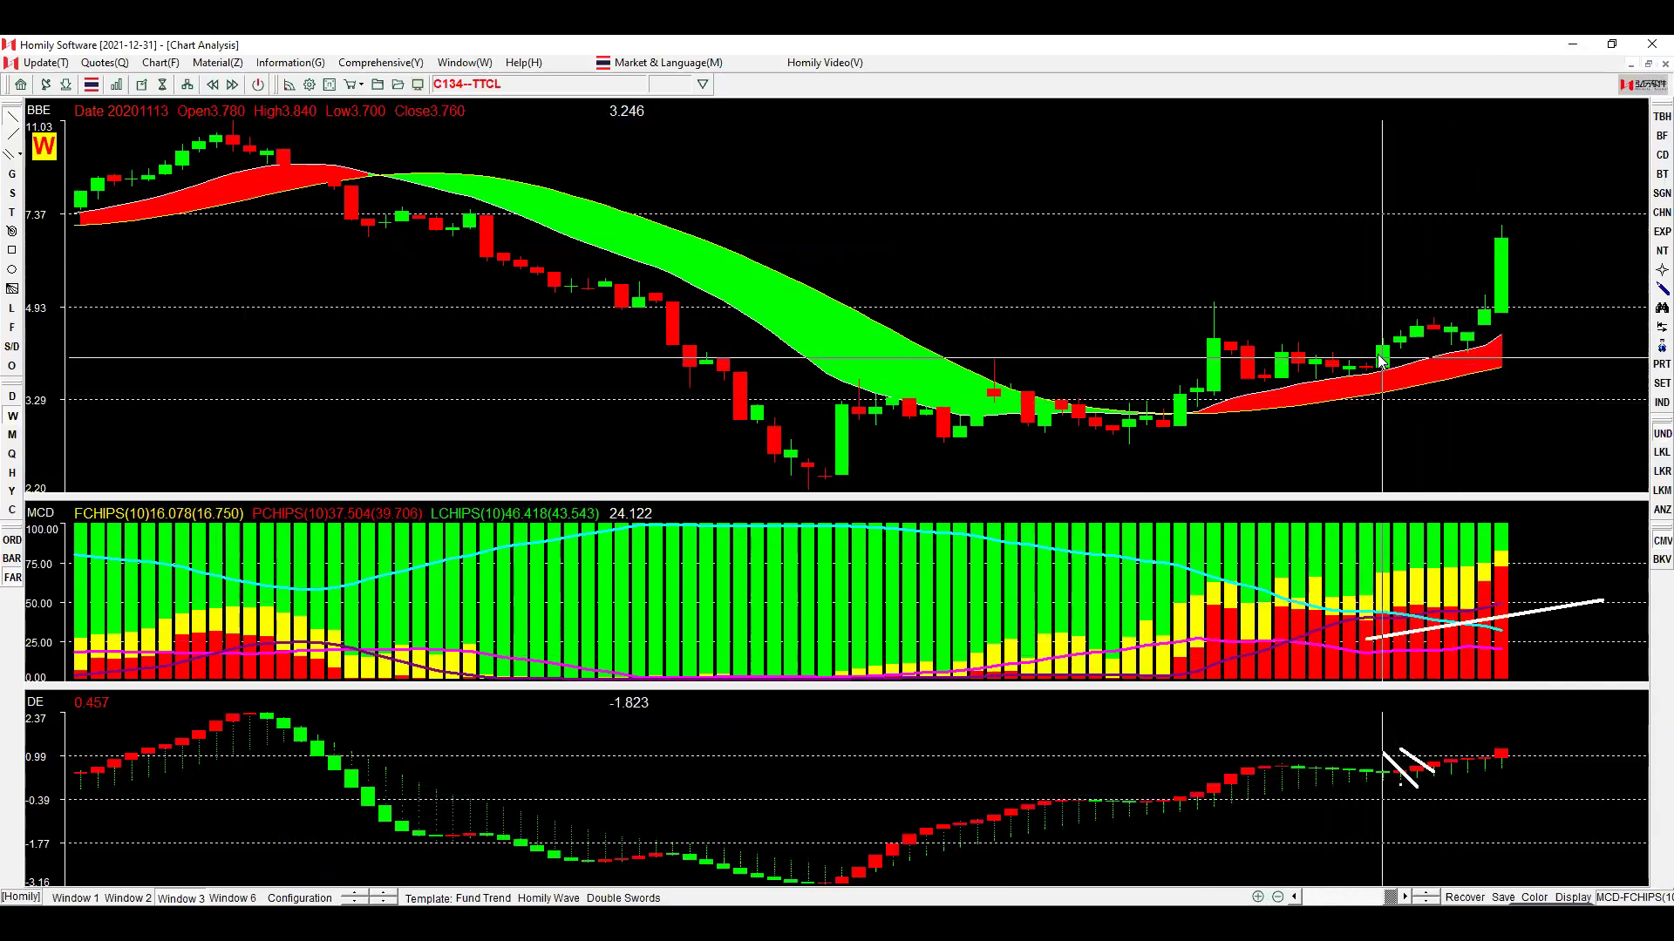
key(Escape)
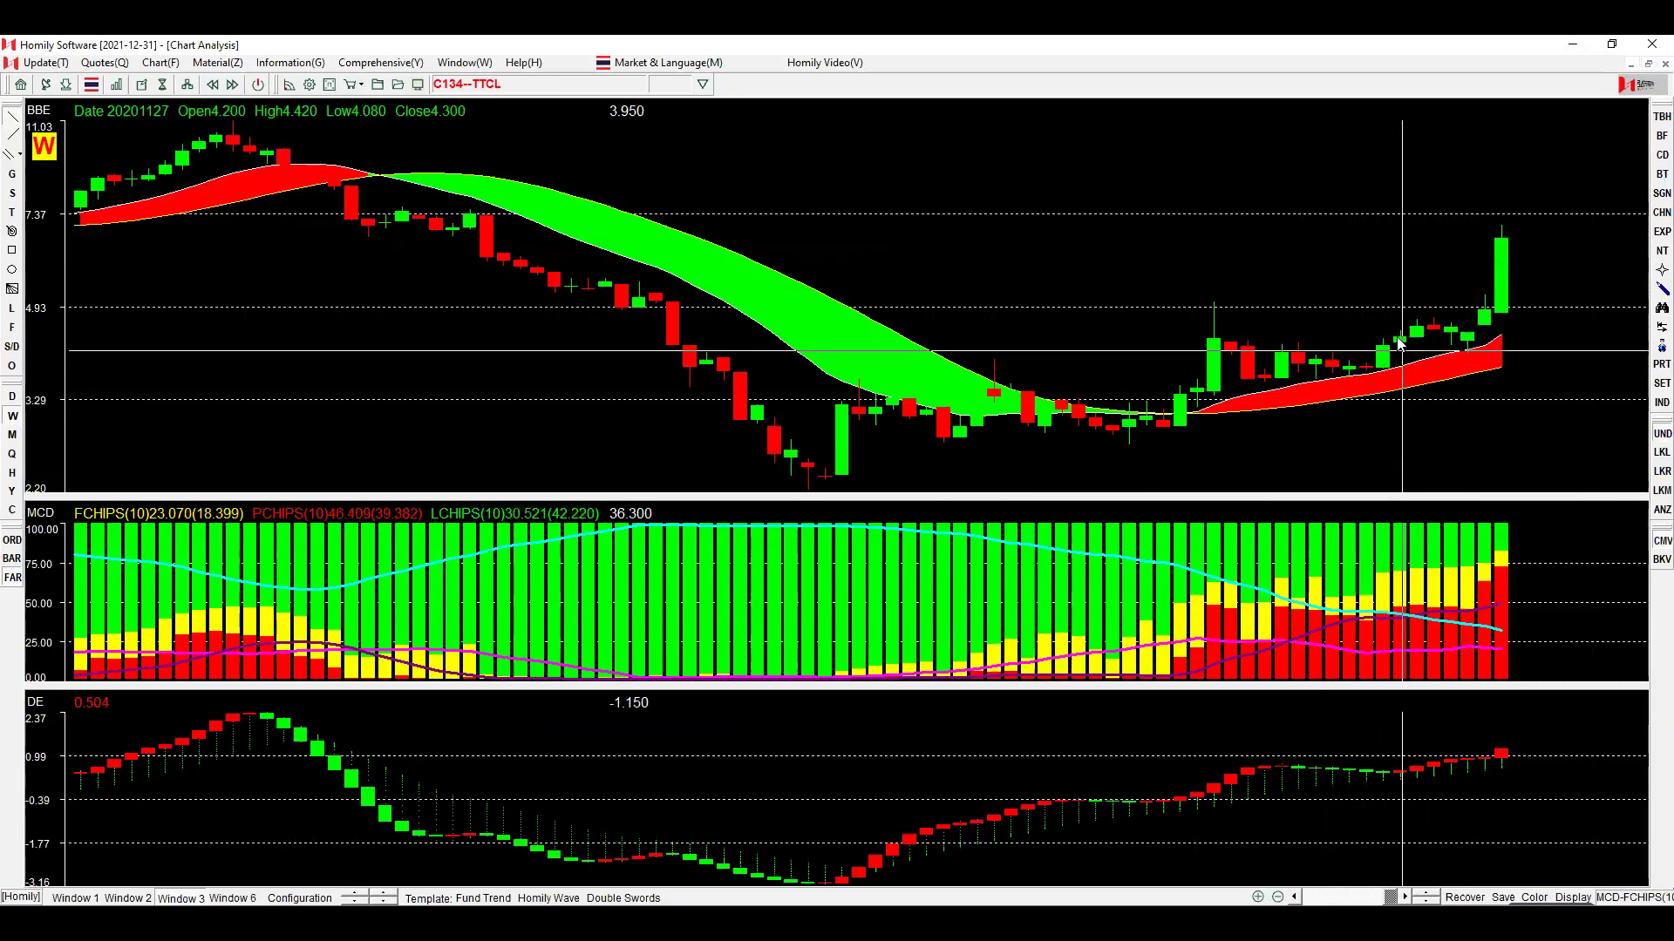
Show weekly TTCL only through 11/27/2020, mark its last candle with a cross, and draw rising lines on MCD and DE.
drag(1393, 323, 1411, 360)
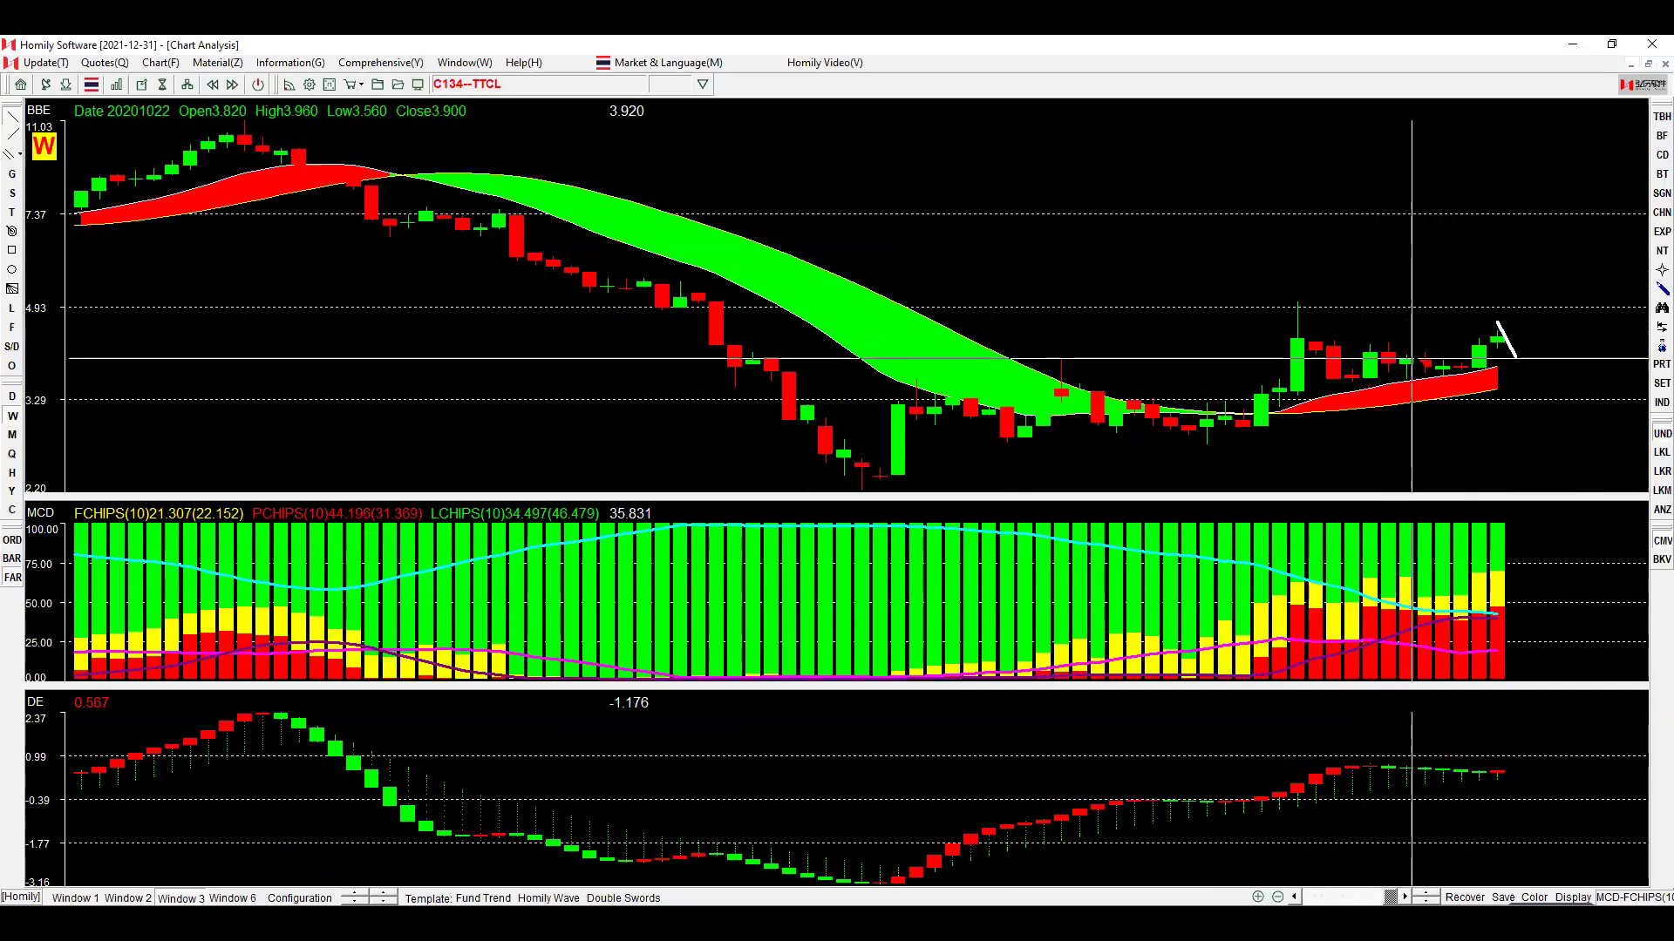
drag(1516, 323, 1497, 357)
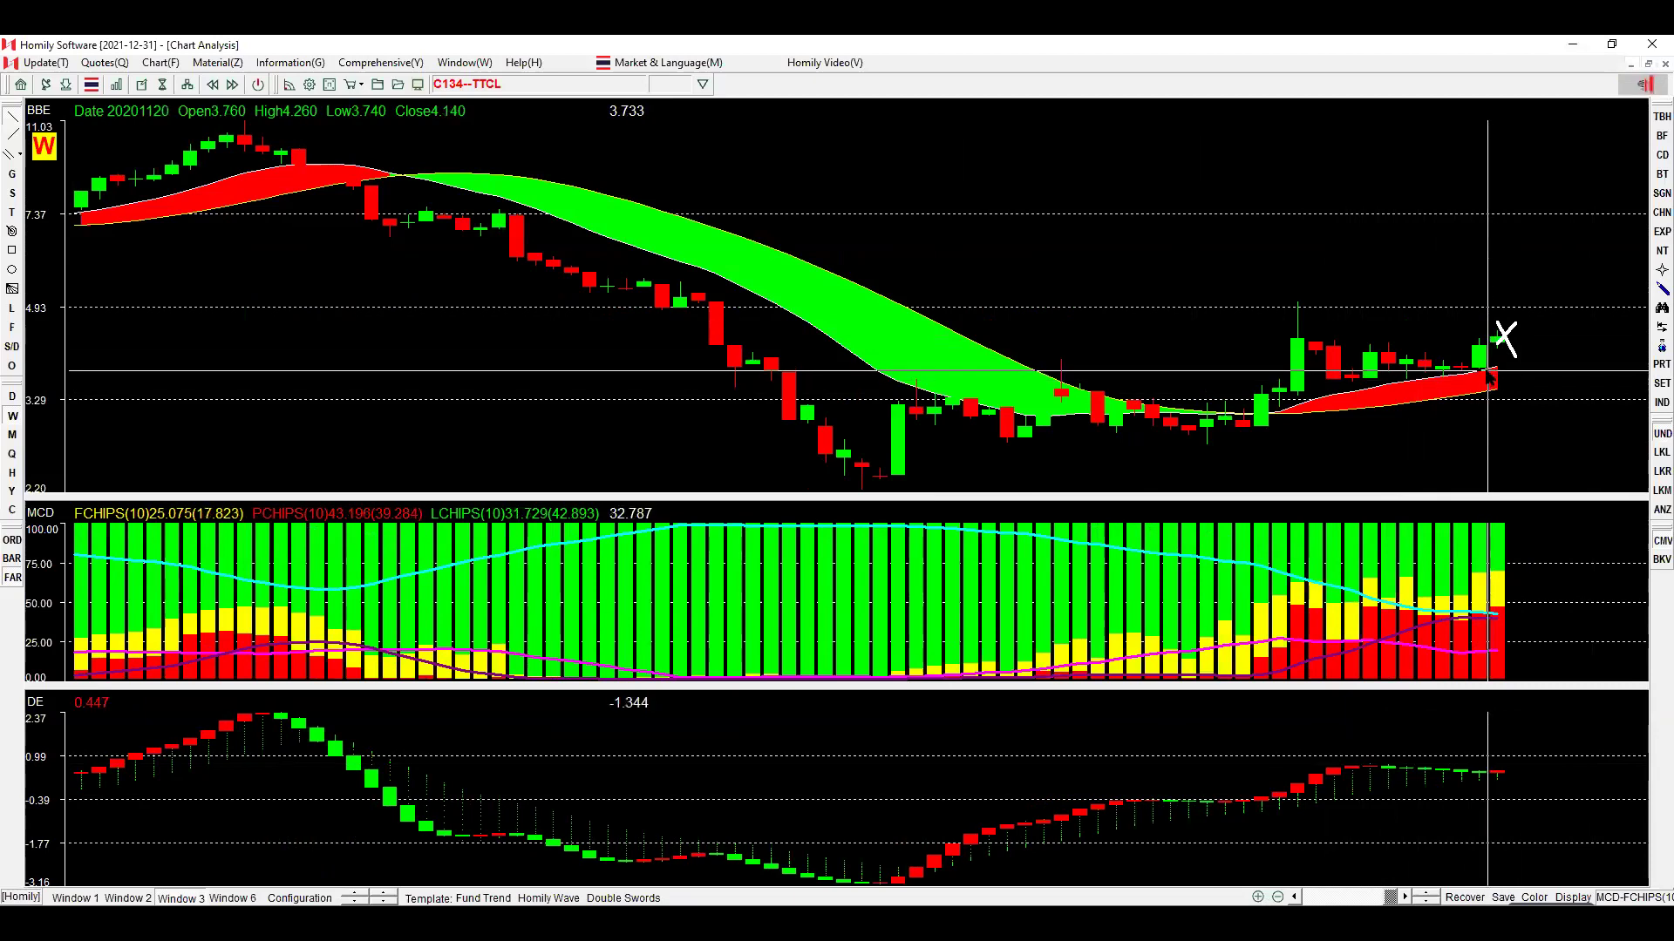
drag(1443, 630, 1552, 612)
drag(1479, 817, 1589, 797)
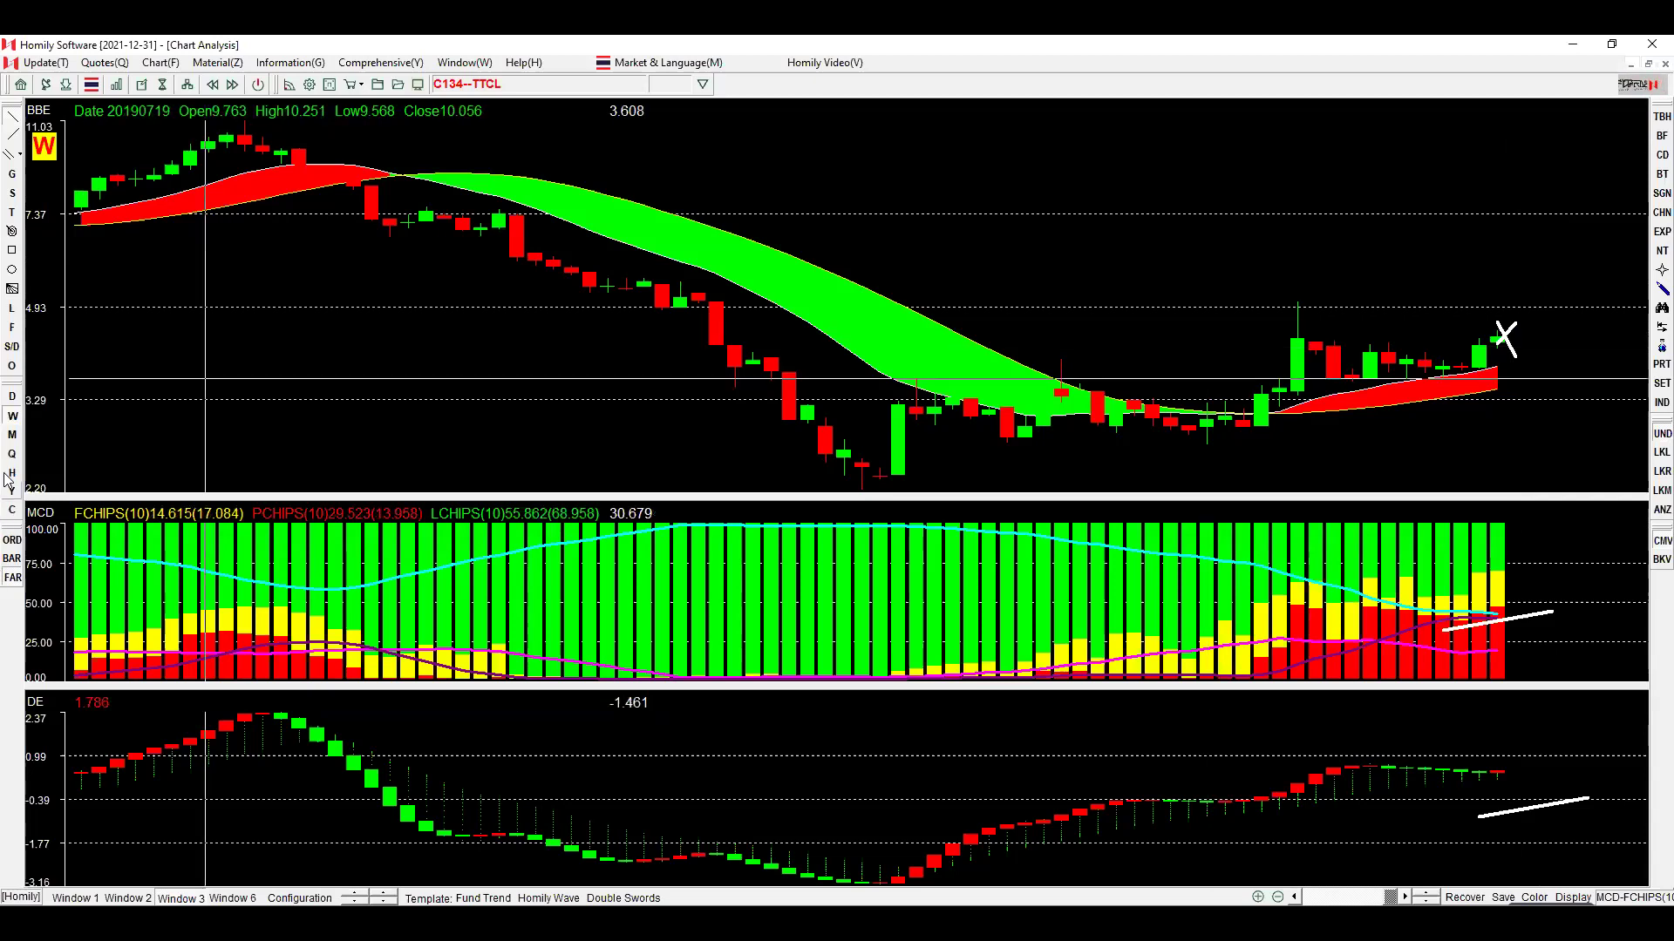
Switch TTCL to the daily chart through 11/27/2020 and circle the last candle and its MCD and DE signals.
click(13, 402)
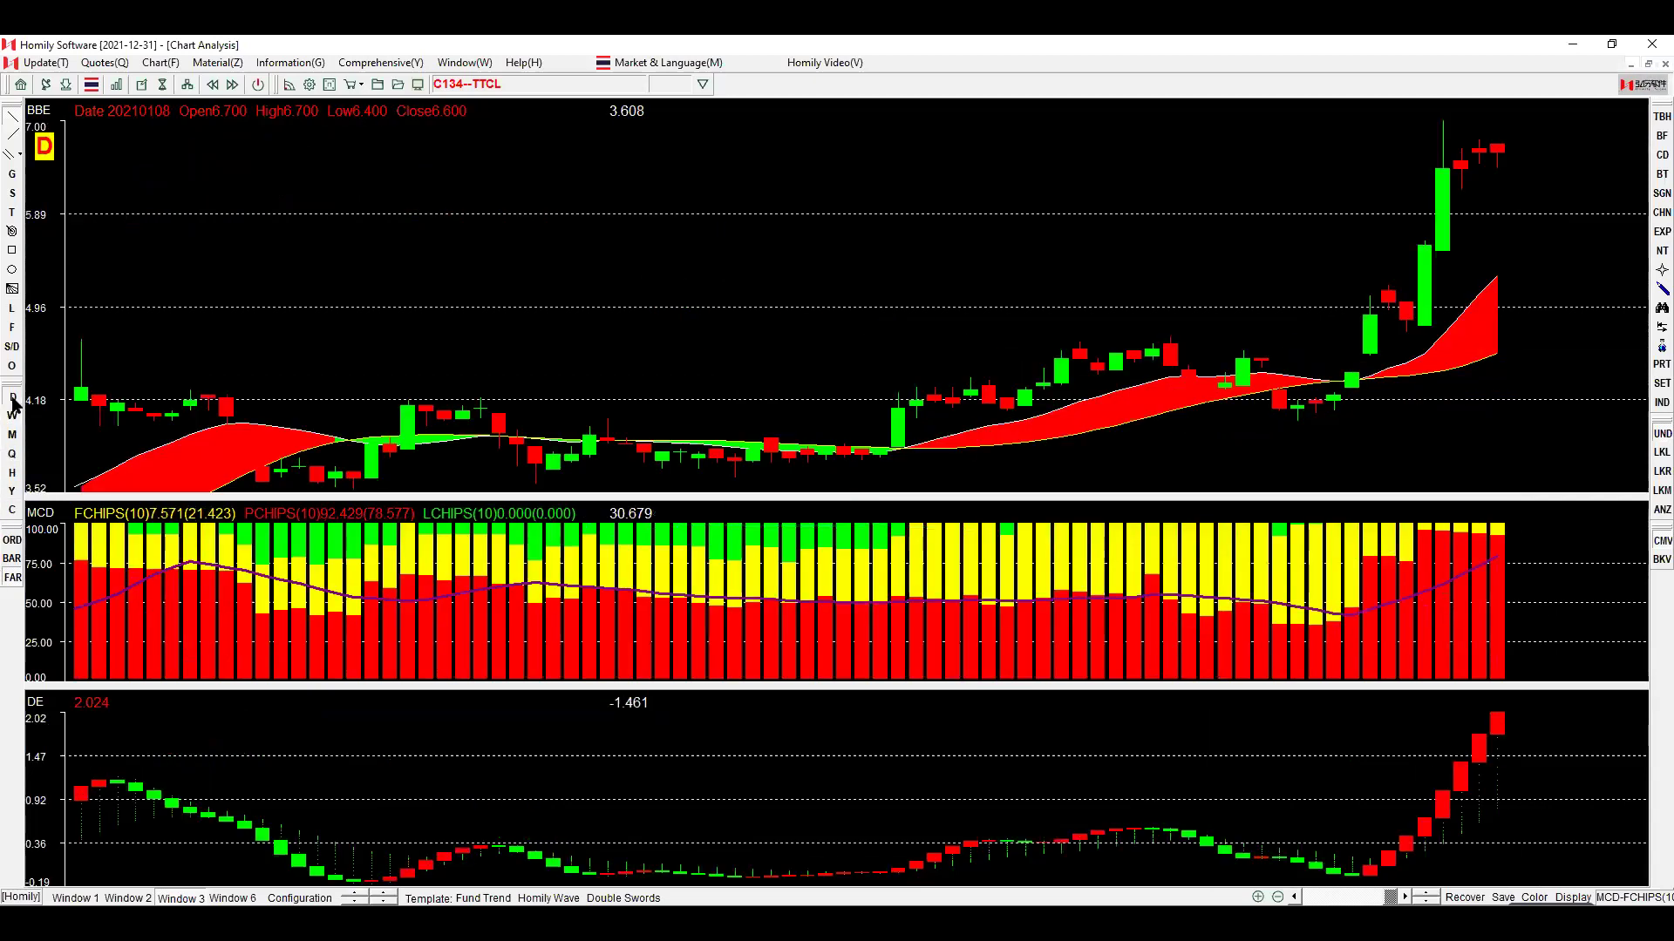
key(Down)
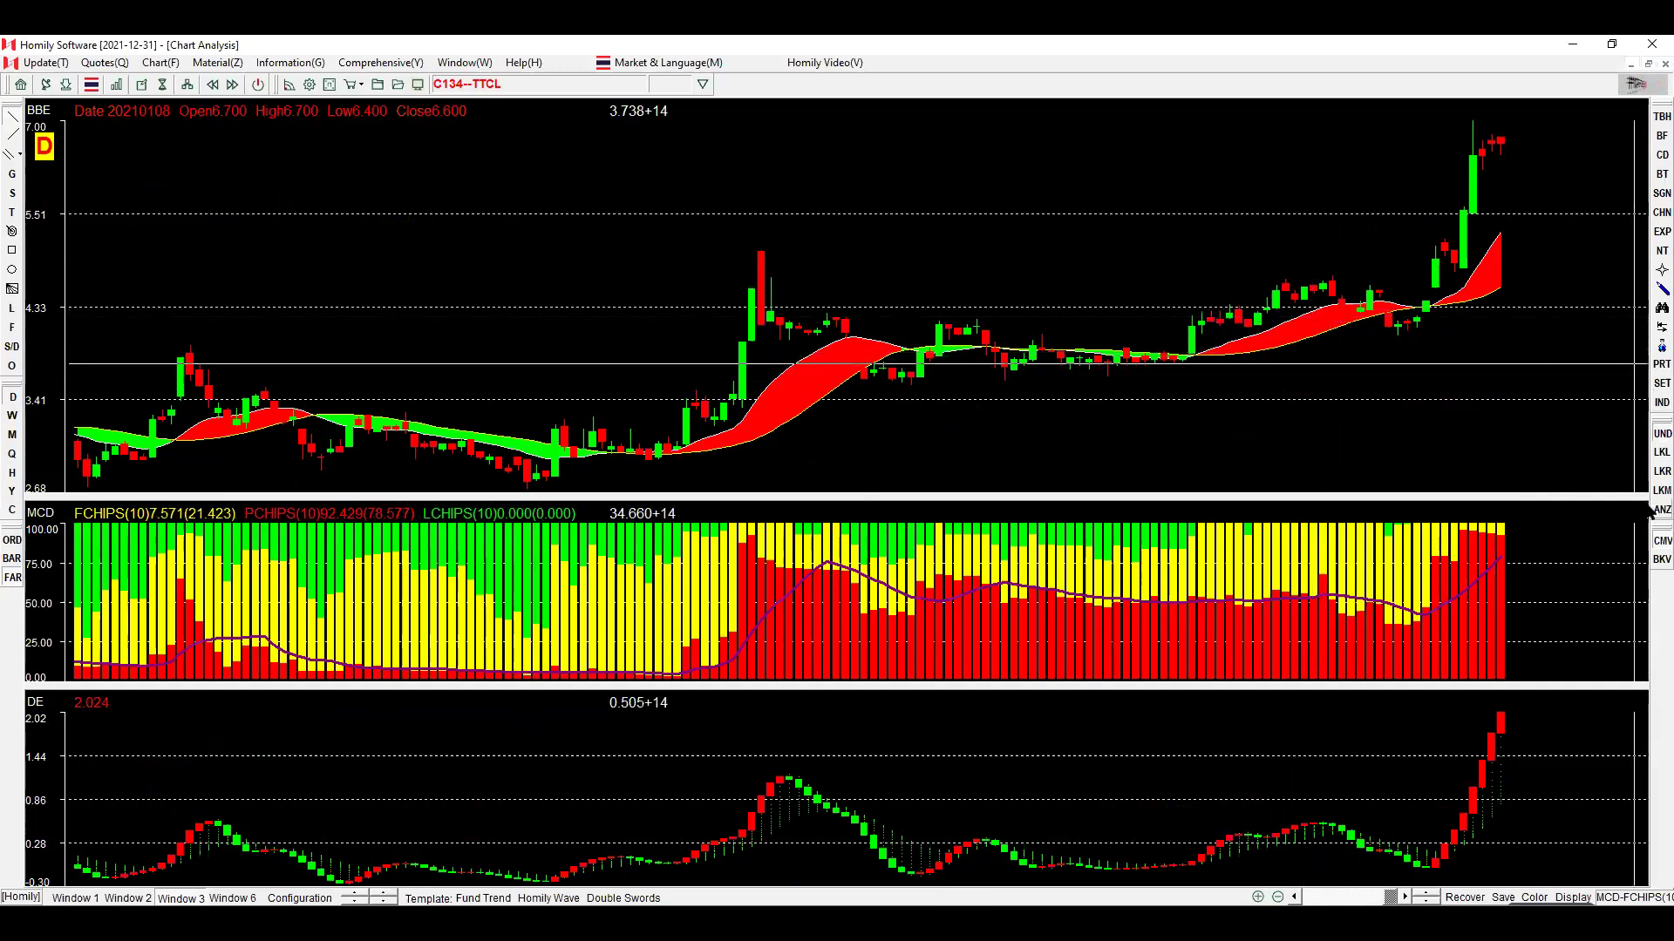
mouse_move(459, 232)
mouse_down()
mouse_move(1099, 340)
mouse_move(1267, 352)
mouse_up()
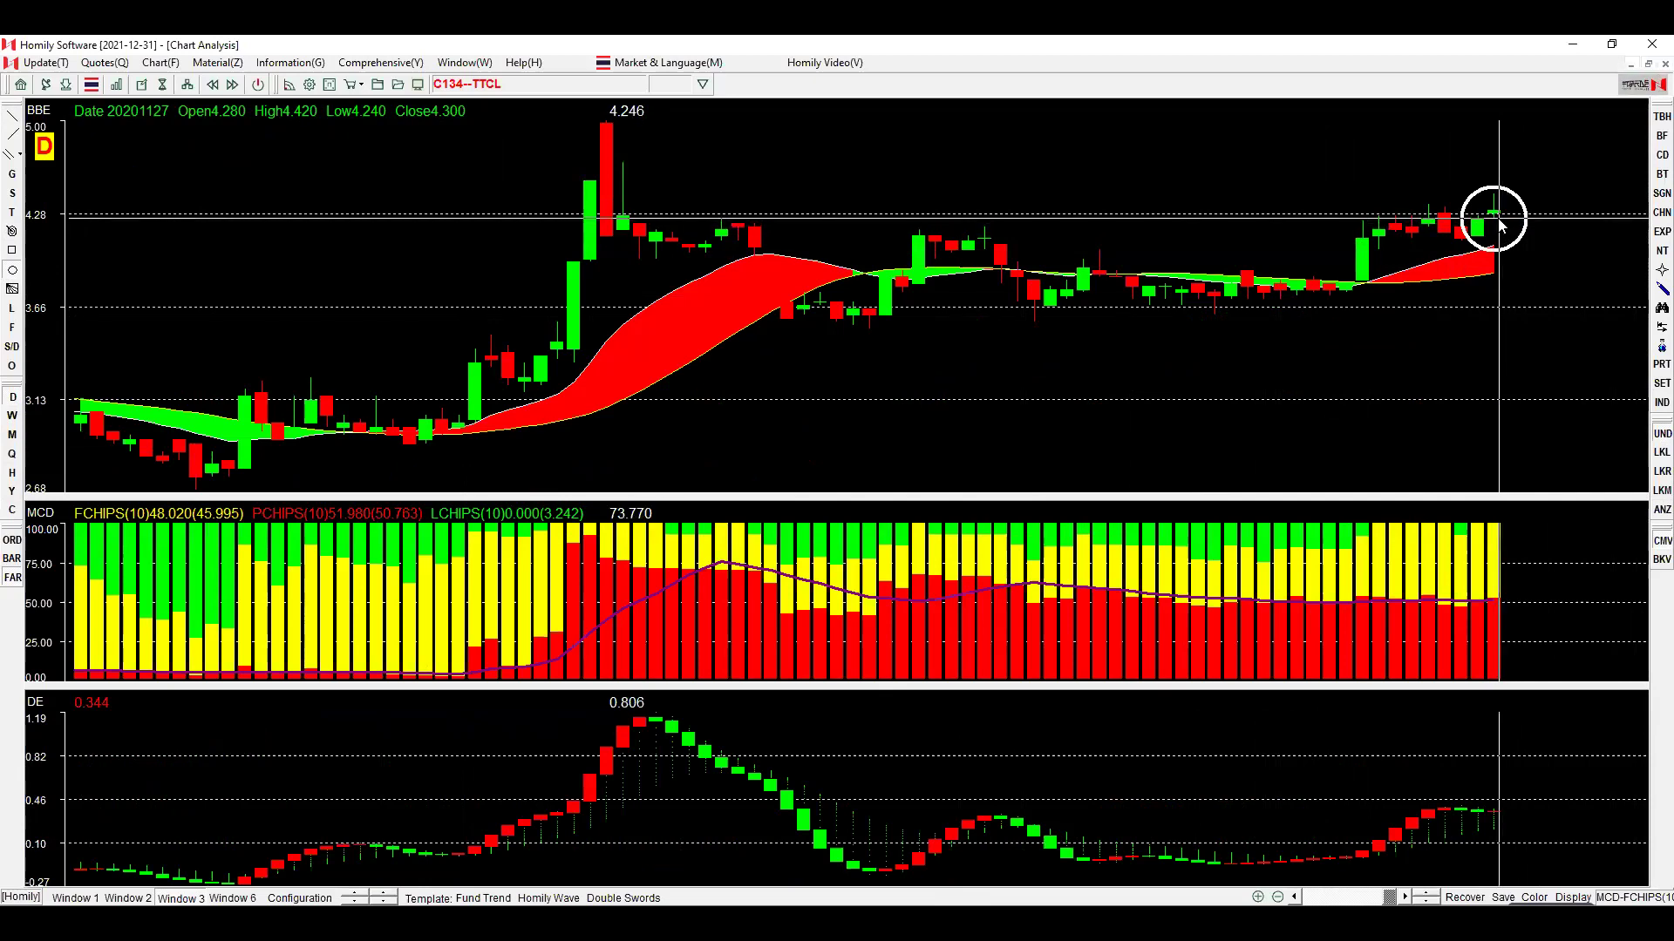
click(1479, 267)
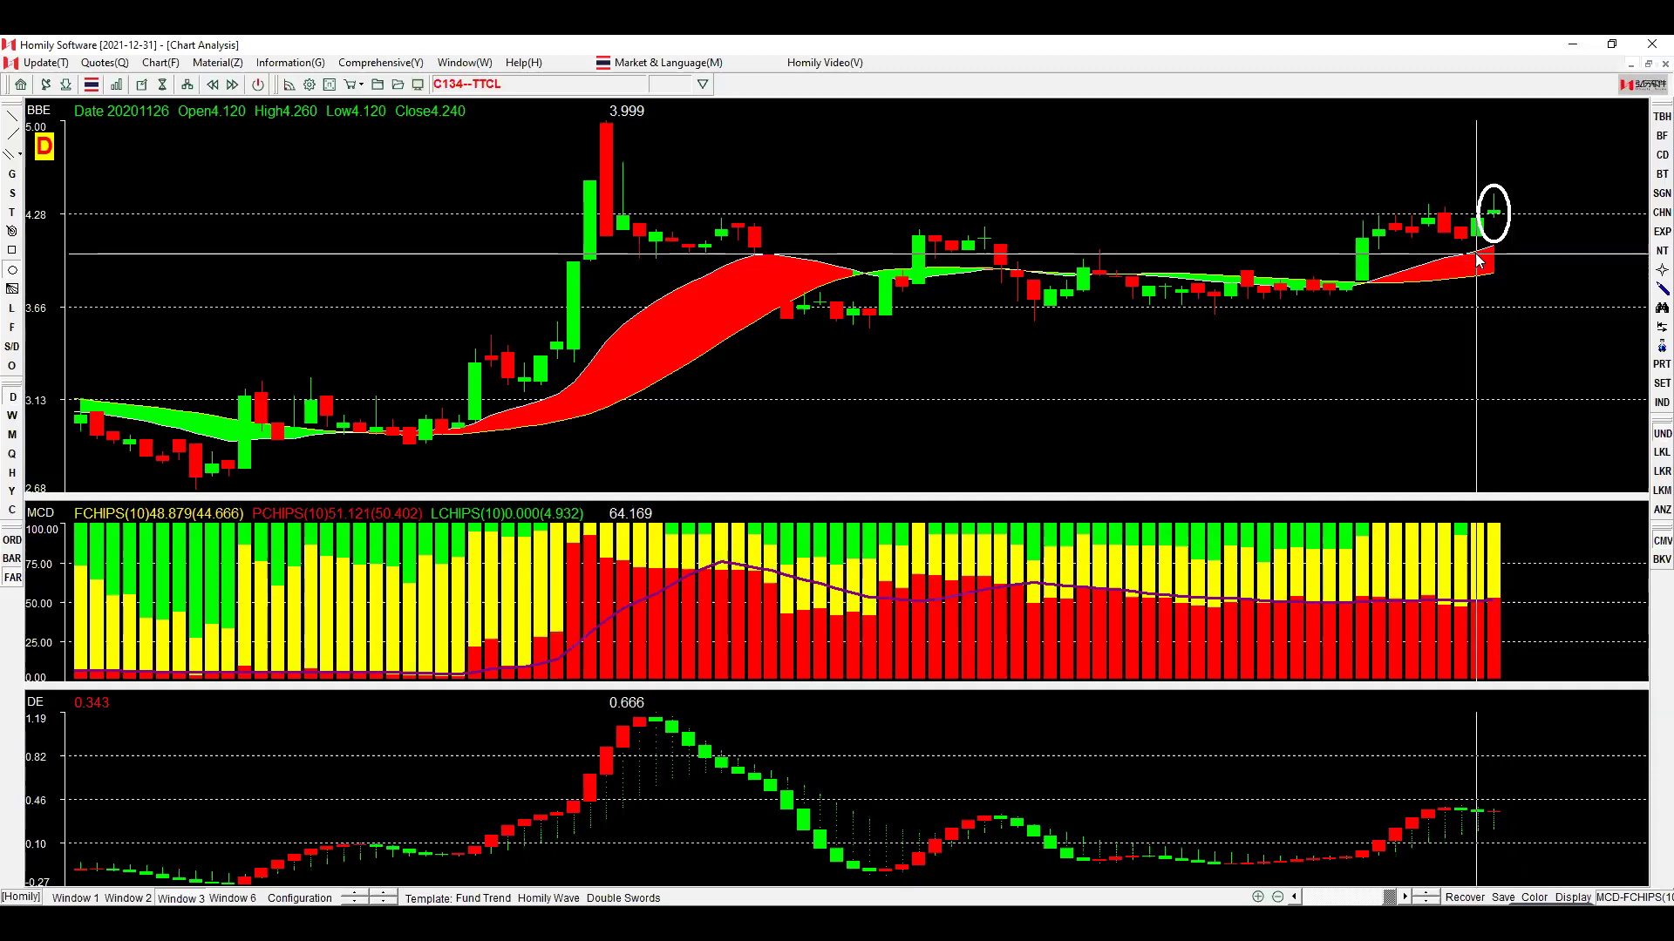
click(1494, 592)
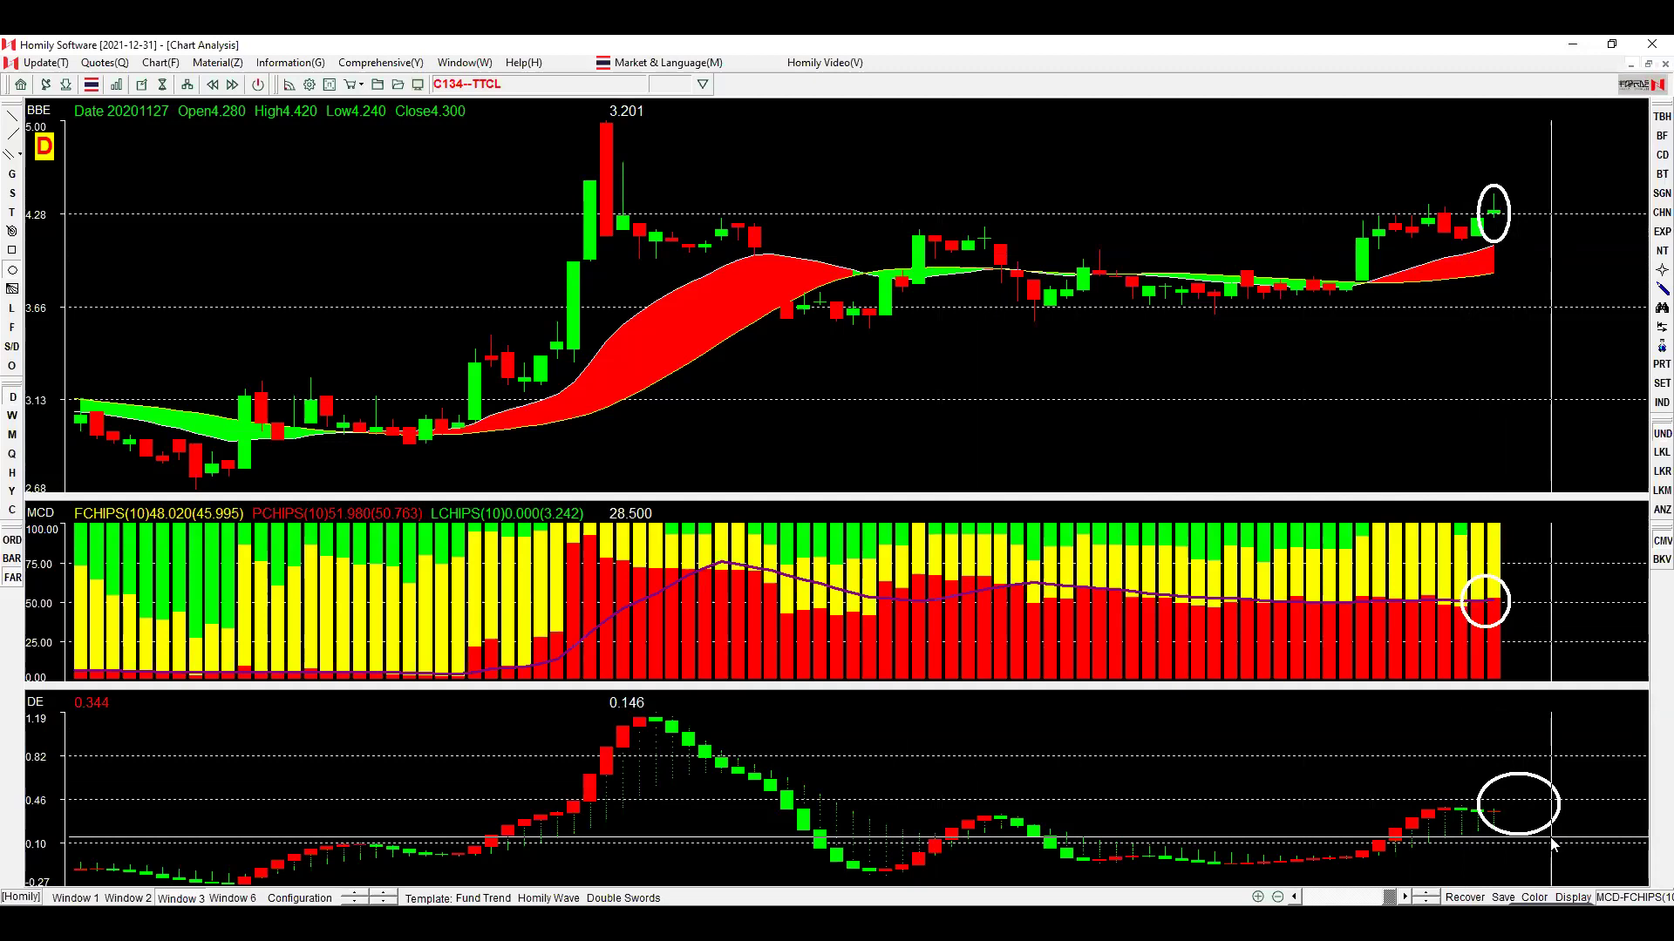
Reveal the daily TTCL candles following the circled 11/27/2020 entry signals.
key(Right)
key(Right)
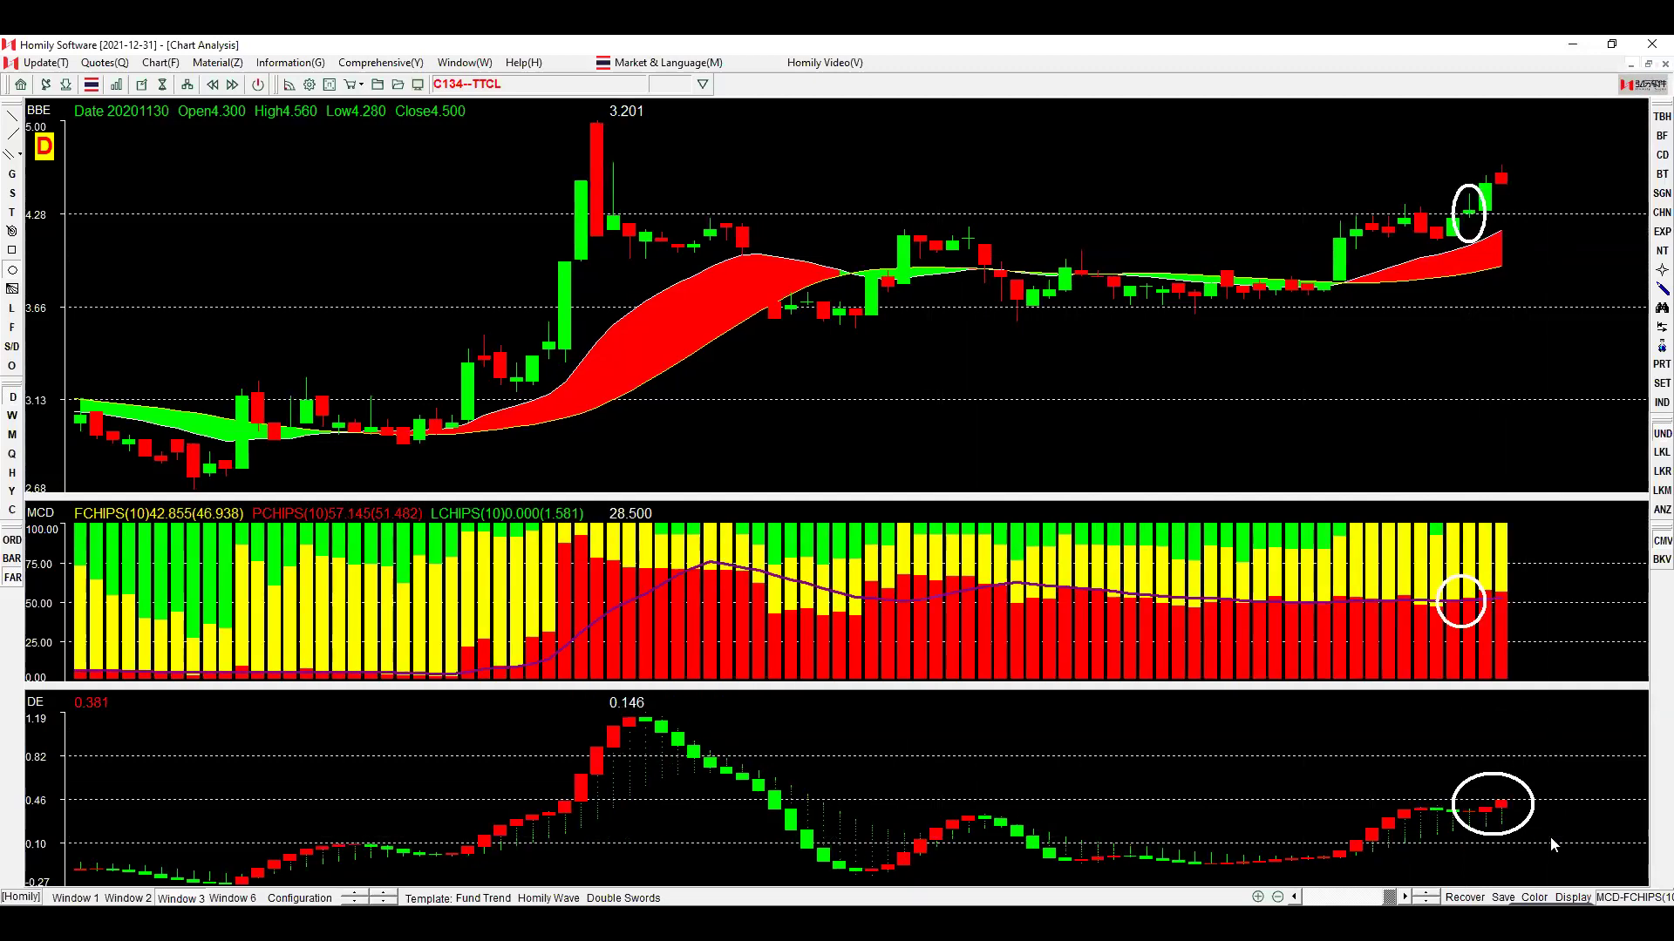
key(Right)
key(Right)
key(Right)
key(Right)
key(Right)
key(Right)
key(Right)
key(Right)
key(Right)
key(Right)
key(Right)
key(Right)
key(Right)
key(Right)
key(Right)
key(Right)
key(Right)
key(Right)
key(Right)
key(Right)
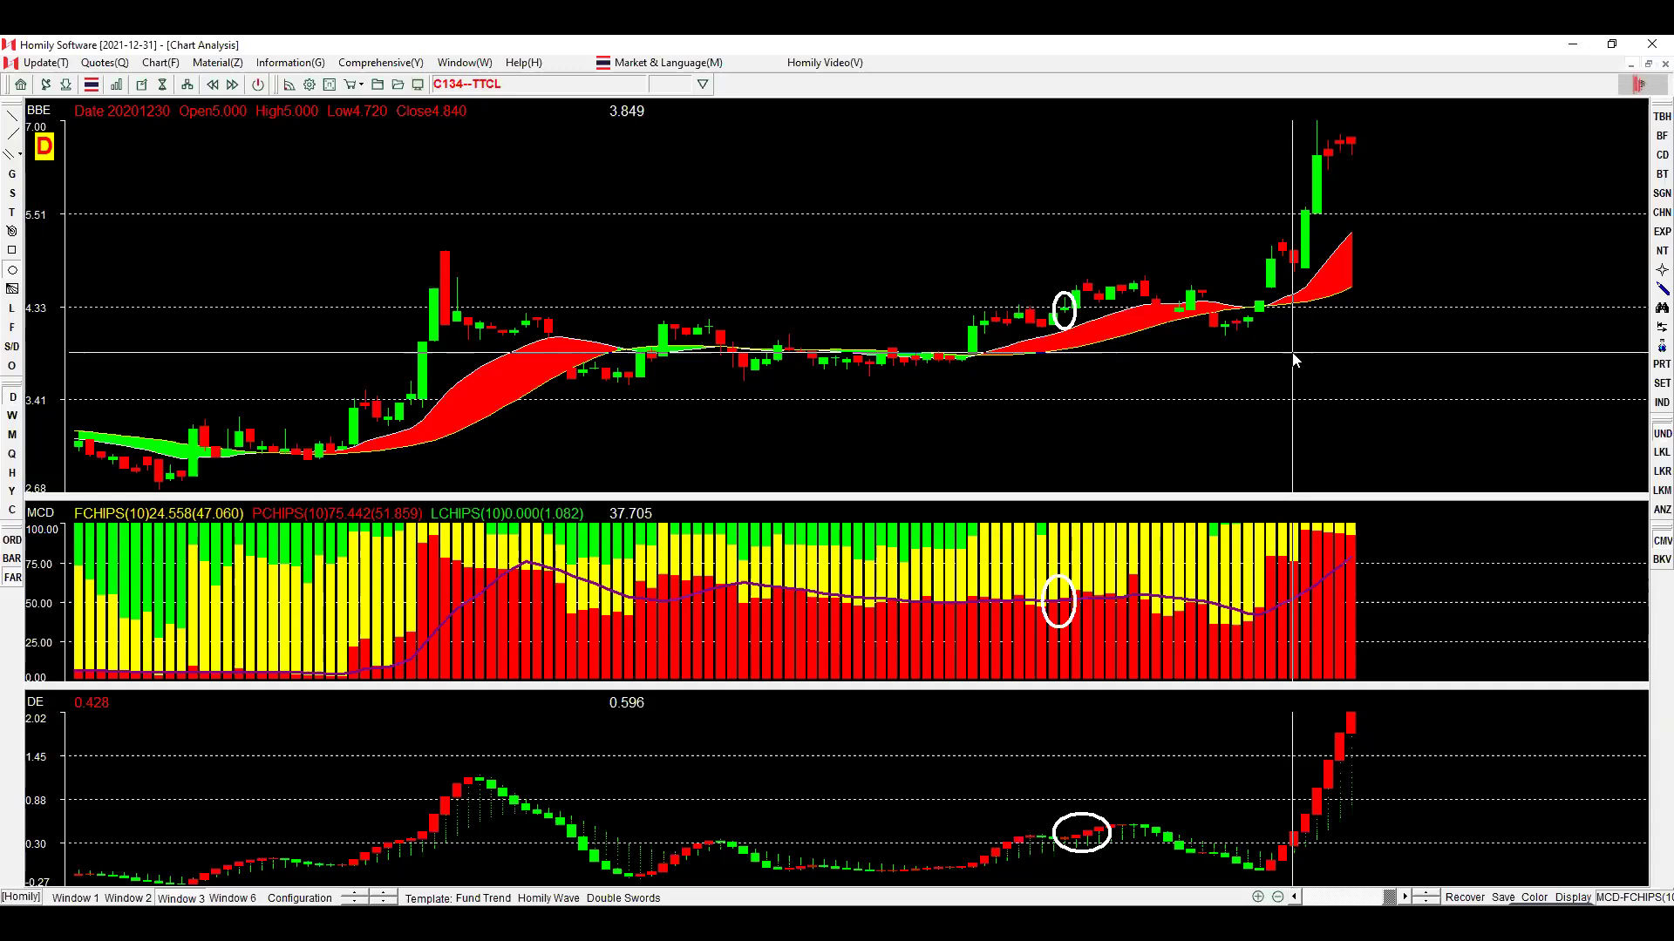
Measure TTCL's daily gain from 11/30/2020 to 1/8/2021 with Interval Statistics and close the results.
click(1662, 327)
click(1626, 348)
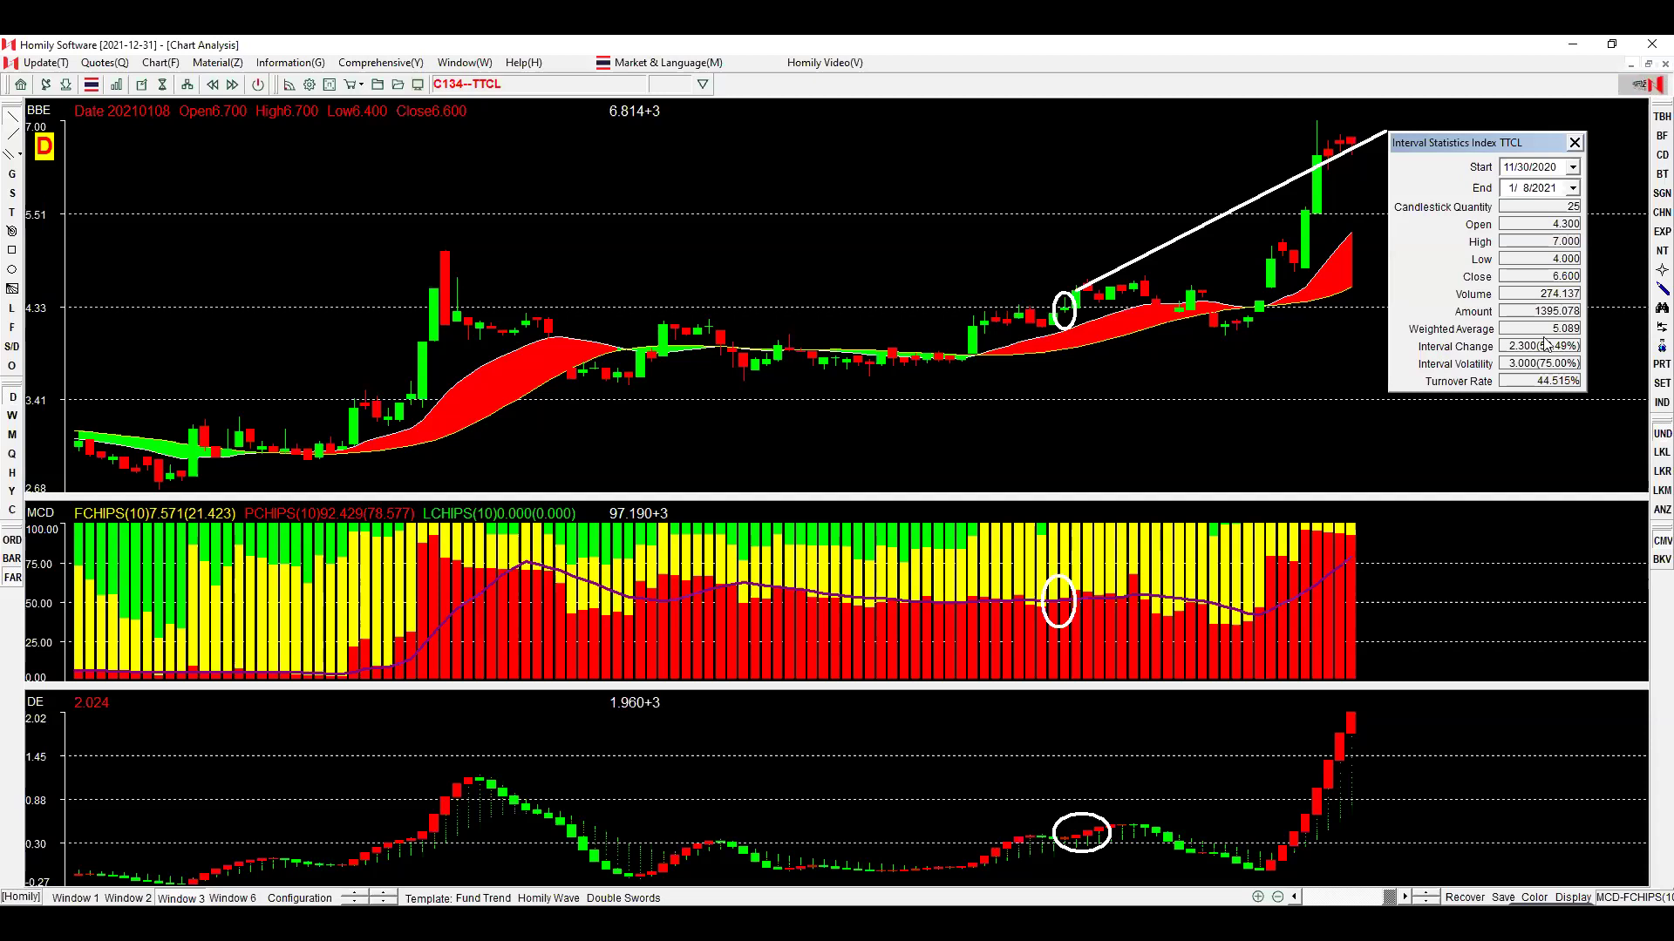
click(1574, 142)
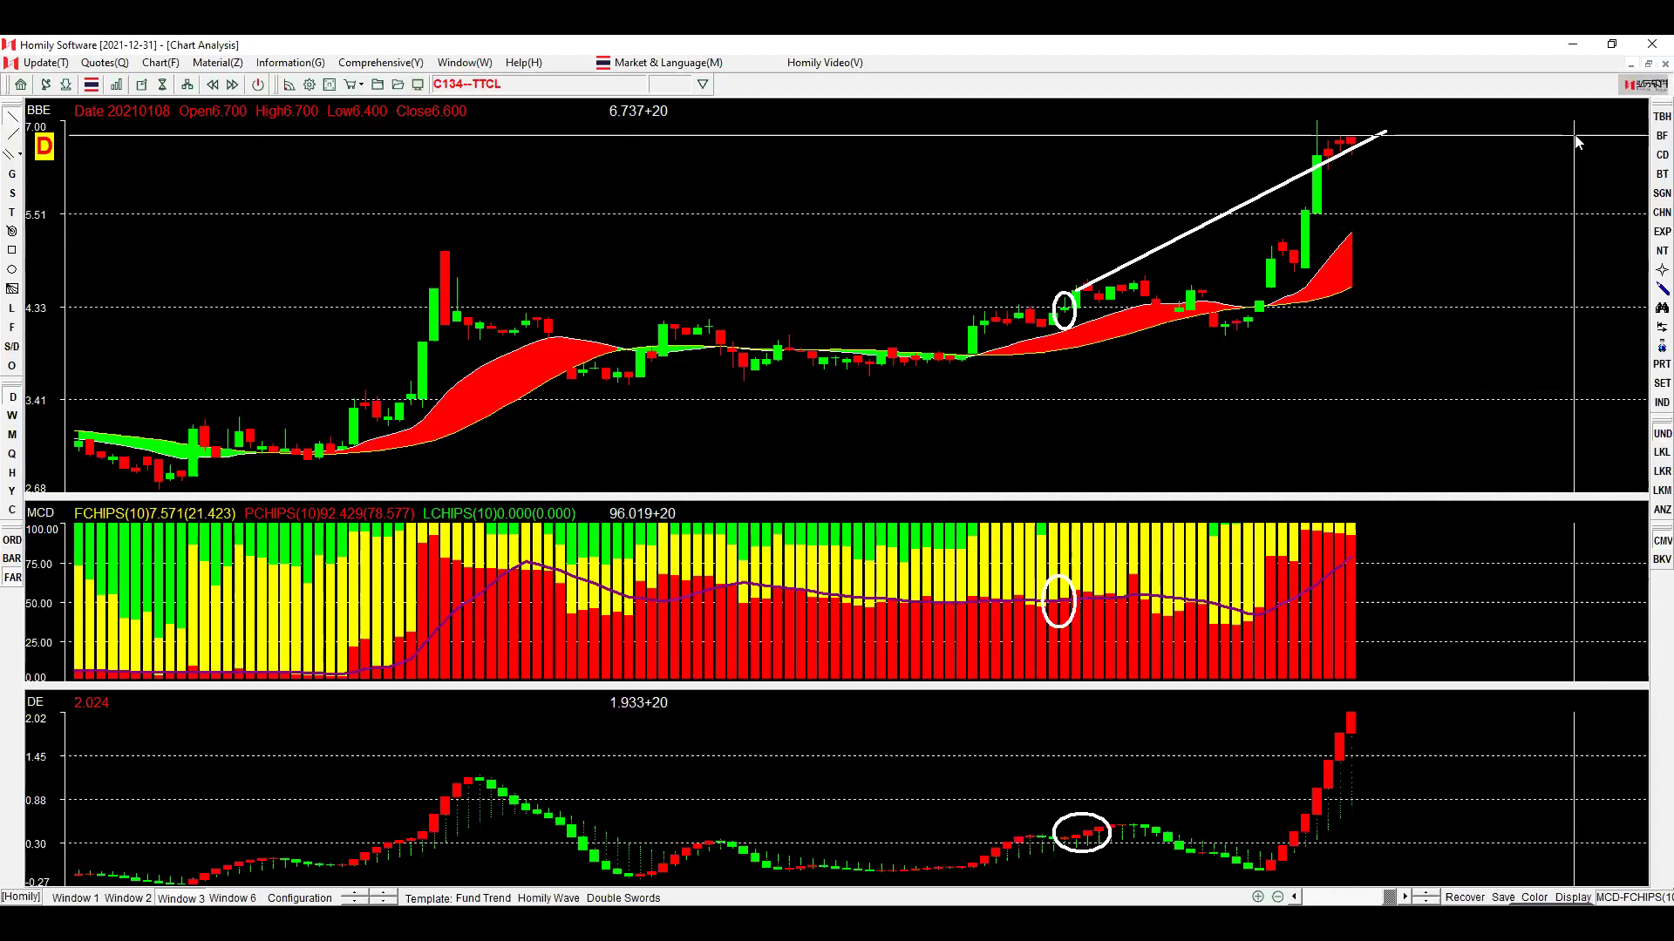
Return to the weekly TTCL chart and draw lines at the DE turn to red and along the rising DE and price.
click(1661, 327)
click(1626, 348)
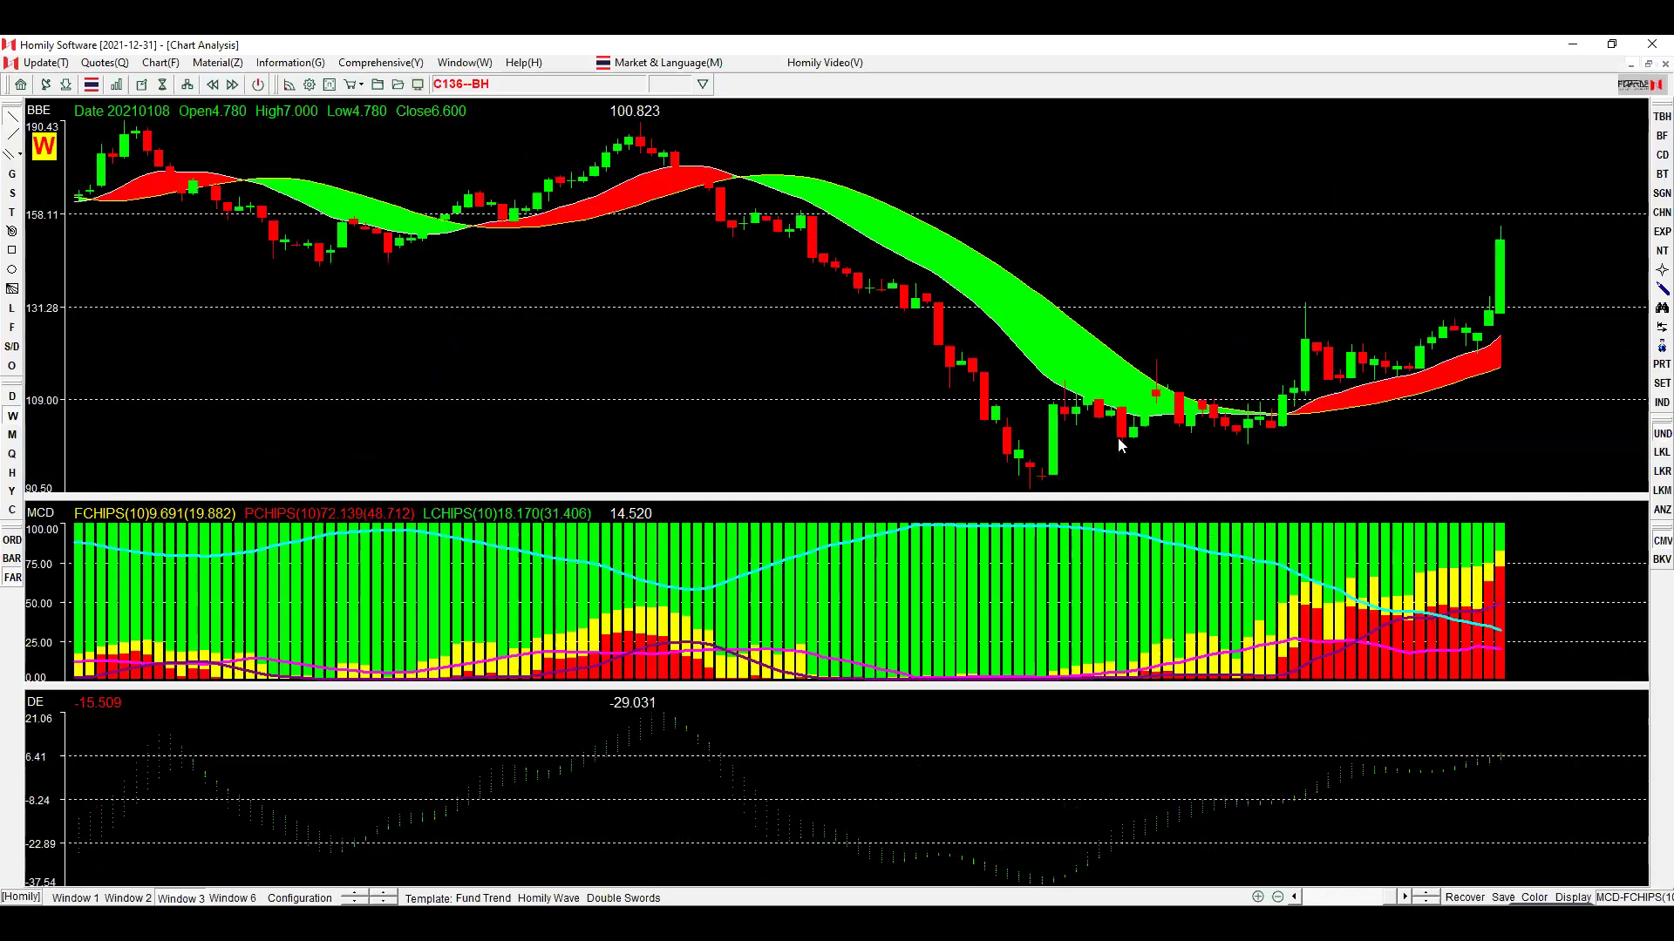
mouse_move(1421, 748)
mouse_down()
mouse_move(1454, 792)
mouse_move(1599, 715)
mouse_up()
drag(1432, 392, 1582, 292)
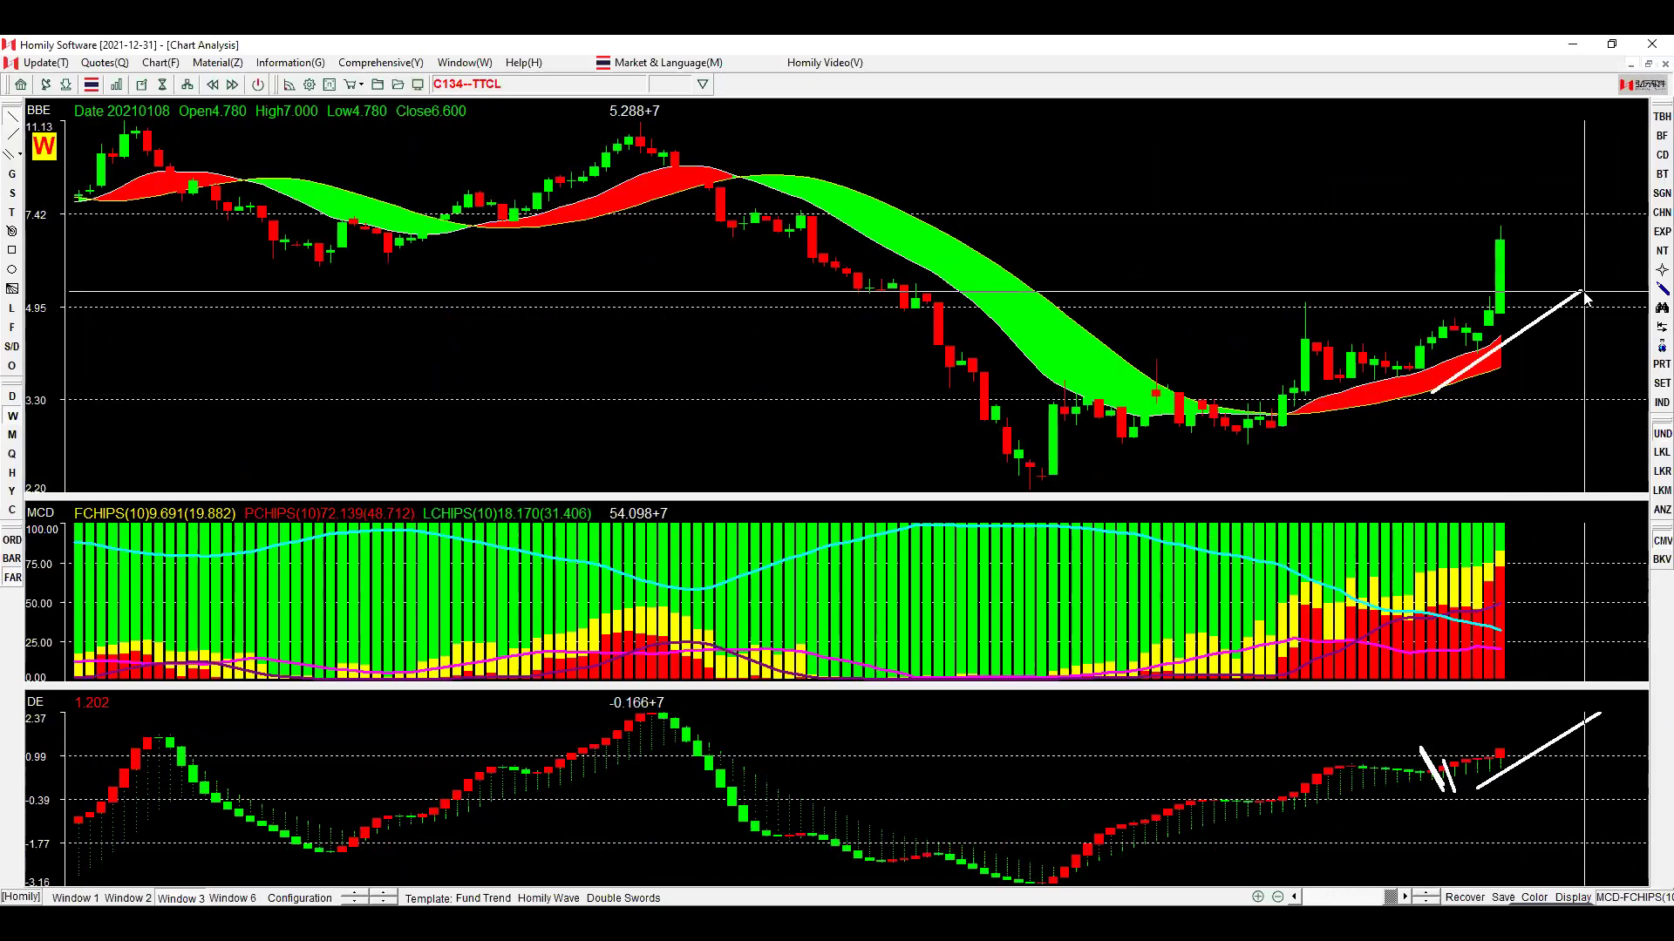
Browse the weekly charts following TTCL, starting with BH, and mark a recent DE signal with a line.
key(Page_Down)
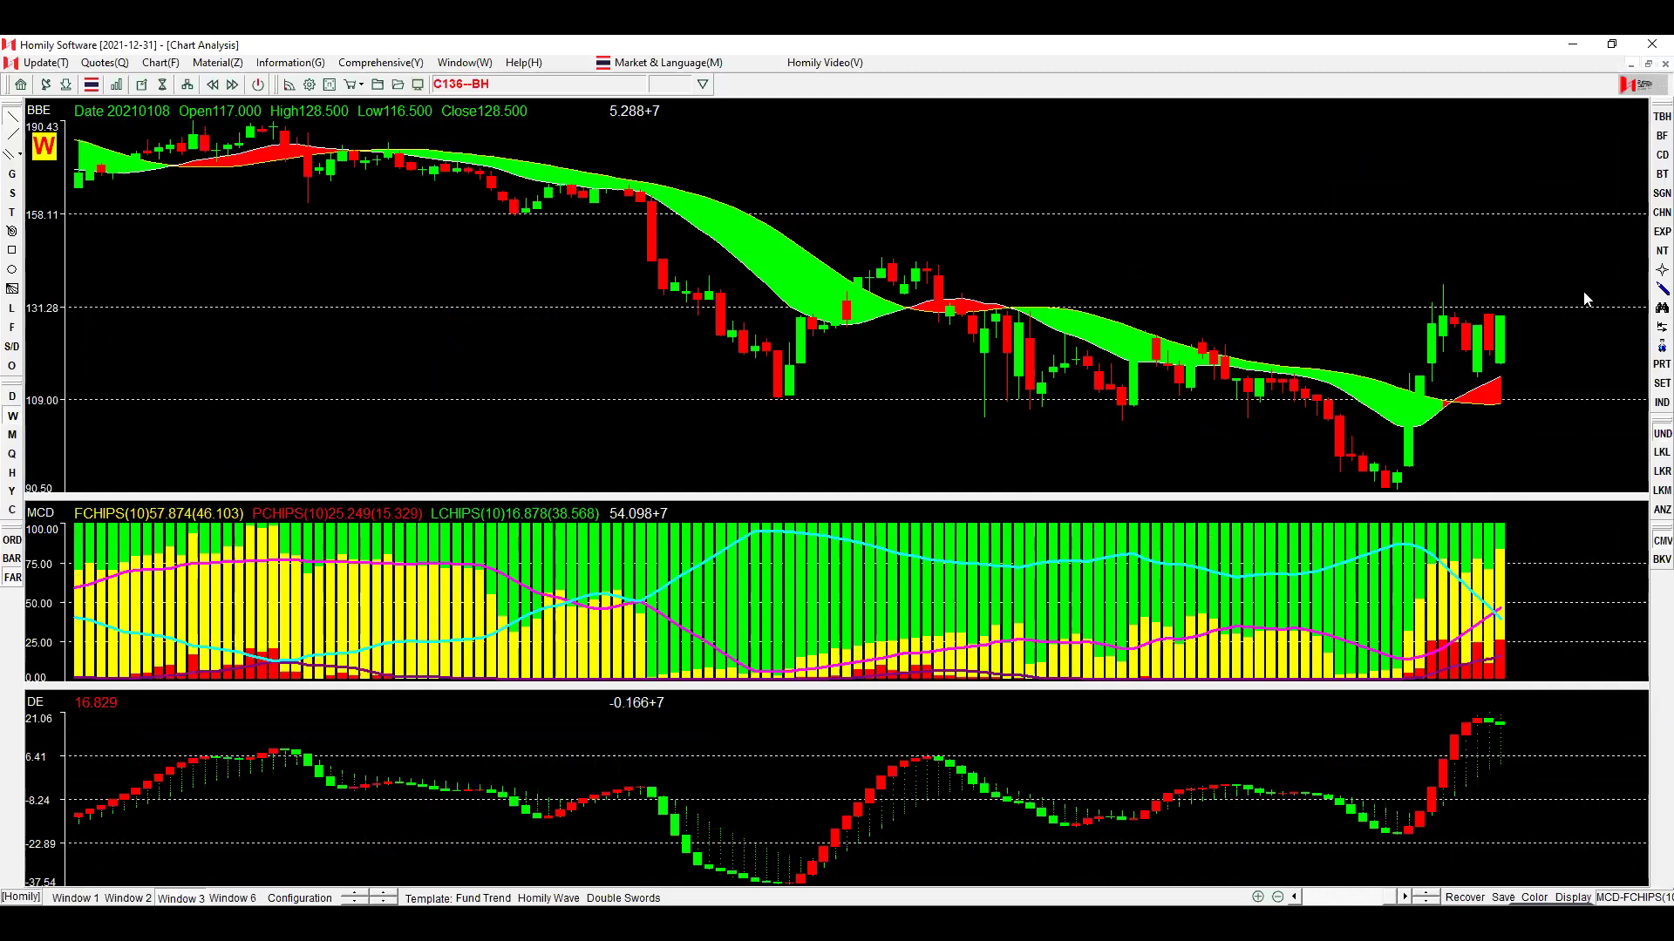
key(Page_Down)
Go on to weekly VNT, enlarge the candles, and draw lines marking the pullback, the DE turn to red and the rally.
key(Page_Down)
key(Page_Up)
drag(1397, 789, 1443, 826)
key(Page_Down)
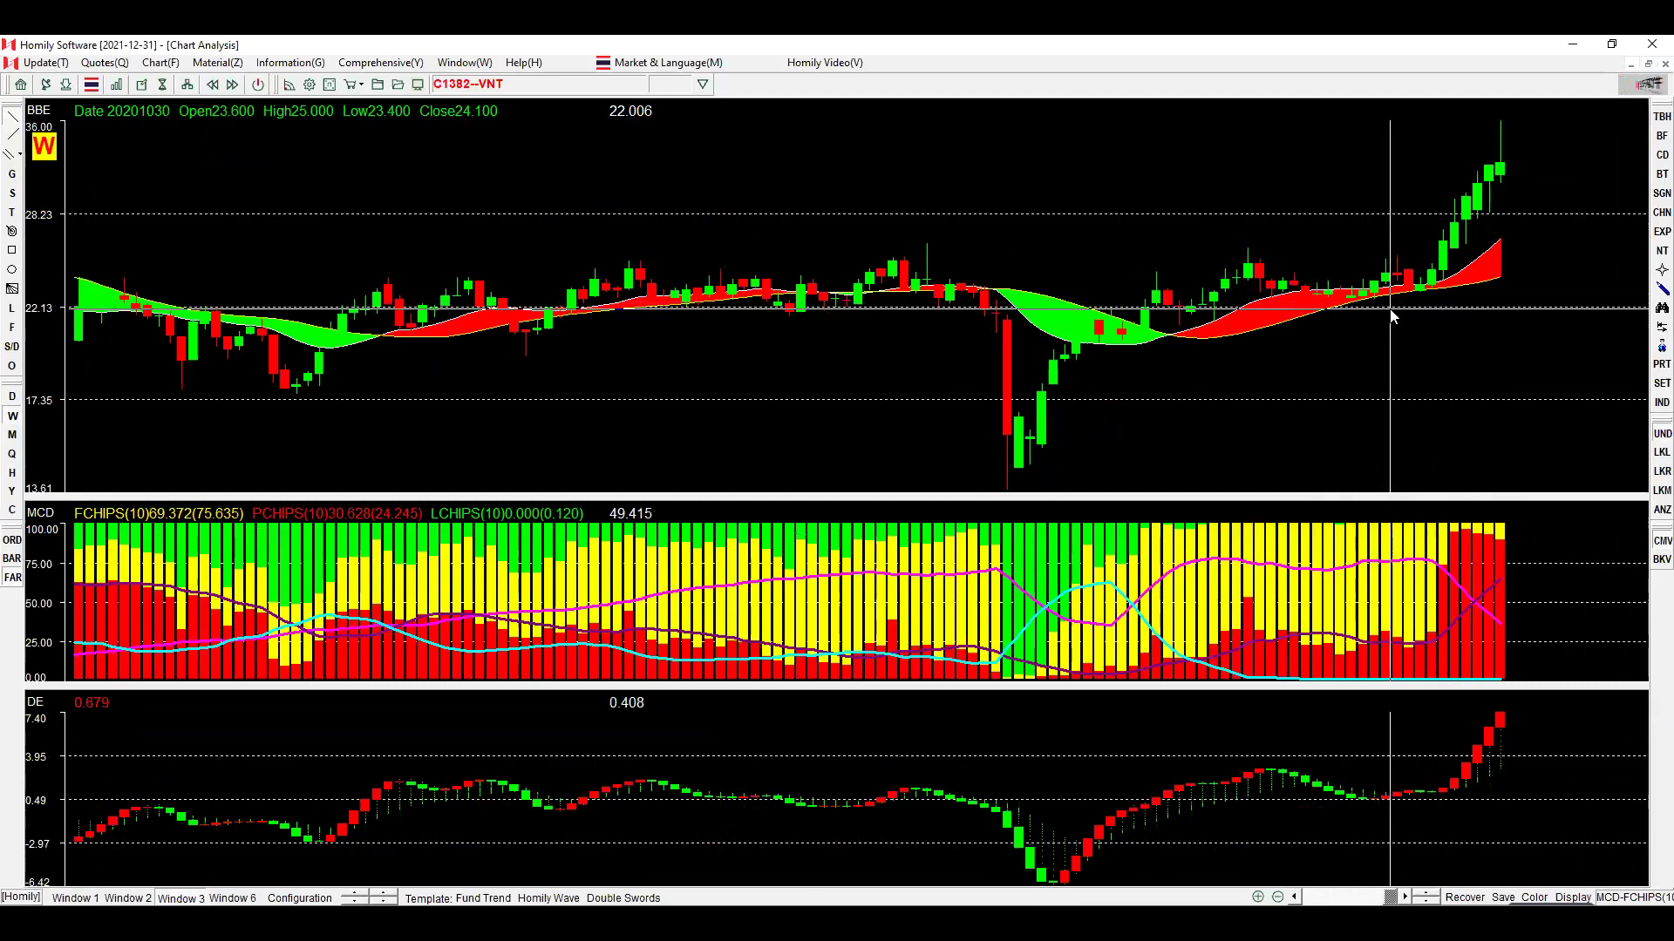
key(Up)
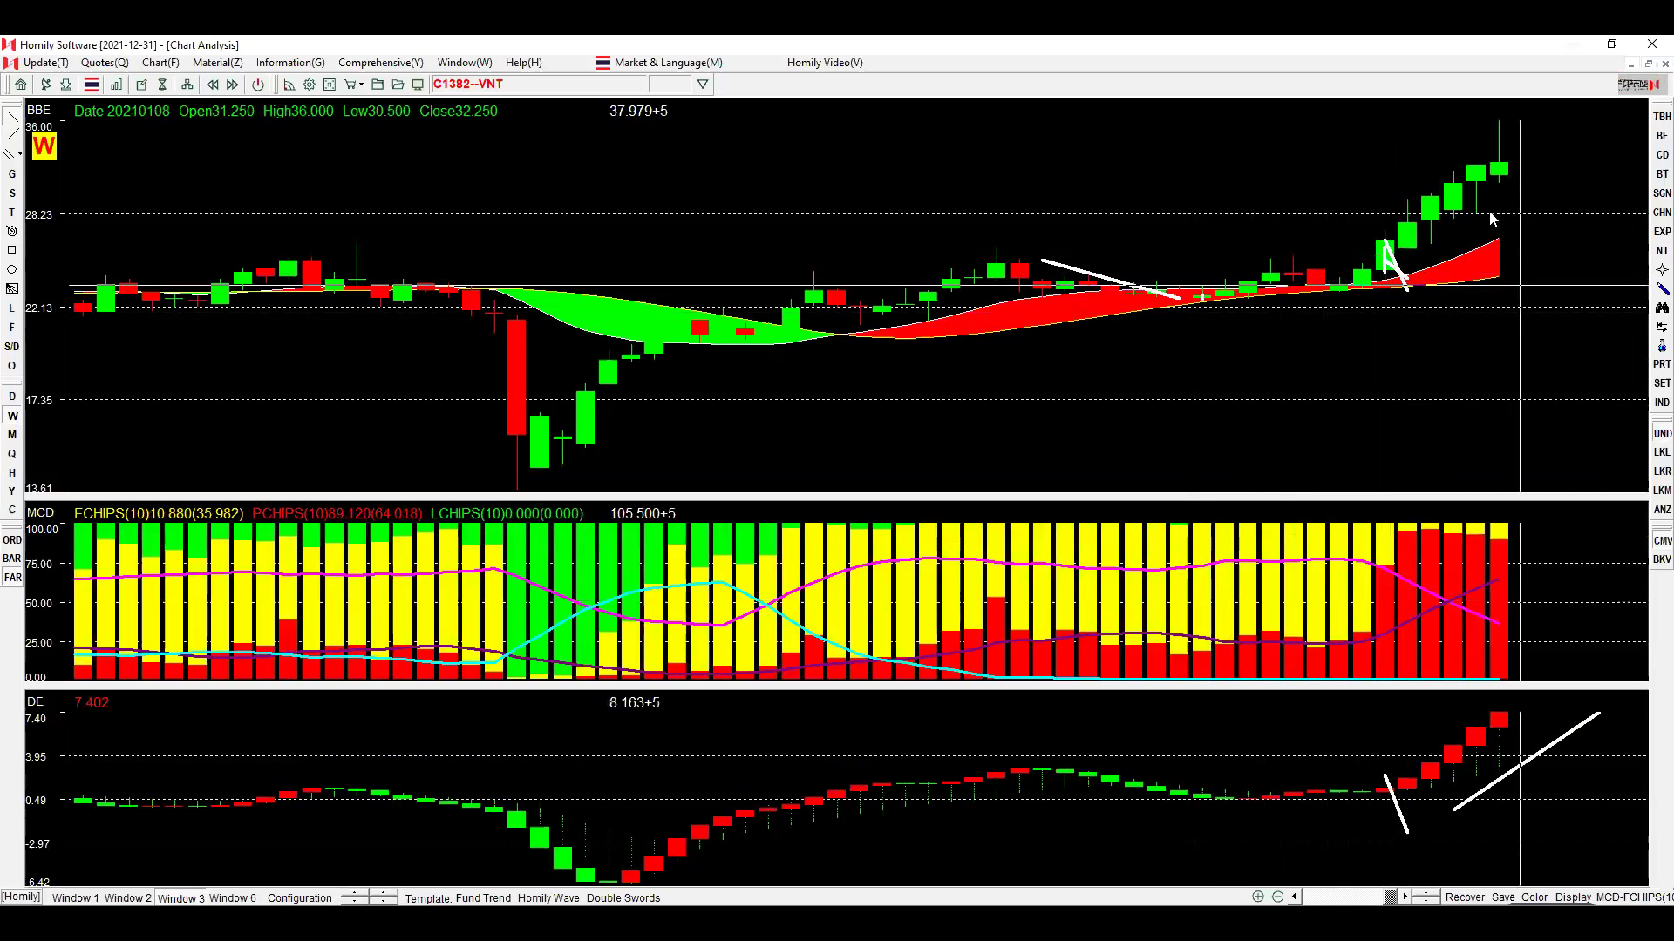
drag(1431, 249, 1591, 133)
Measure VNT's weekly gain from 12/9/2020 to 1/8/2021 with Interval Statistics and close the results.
click(1662, 327)
click(1604, 350)
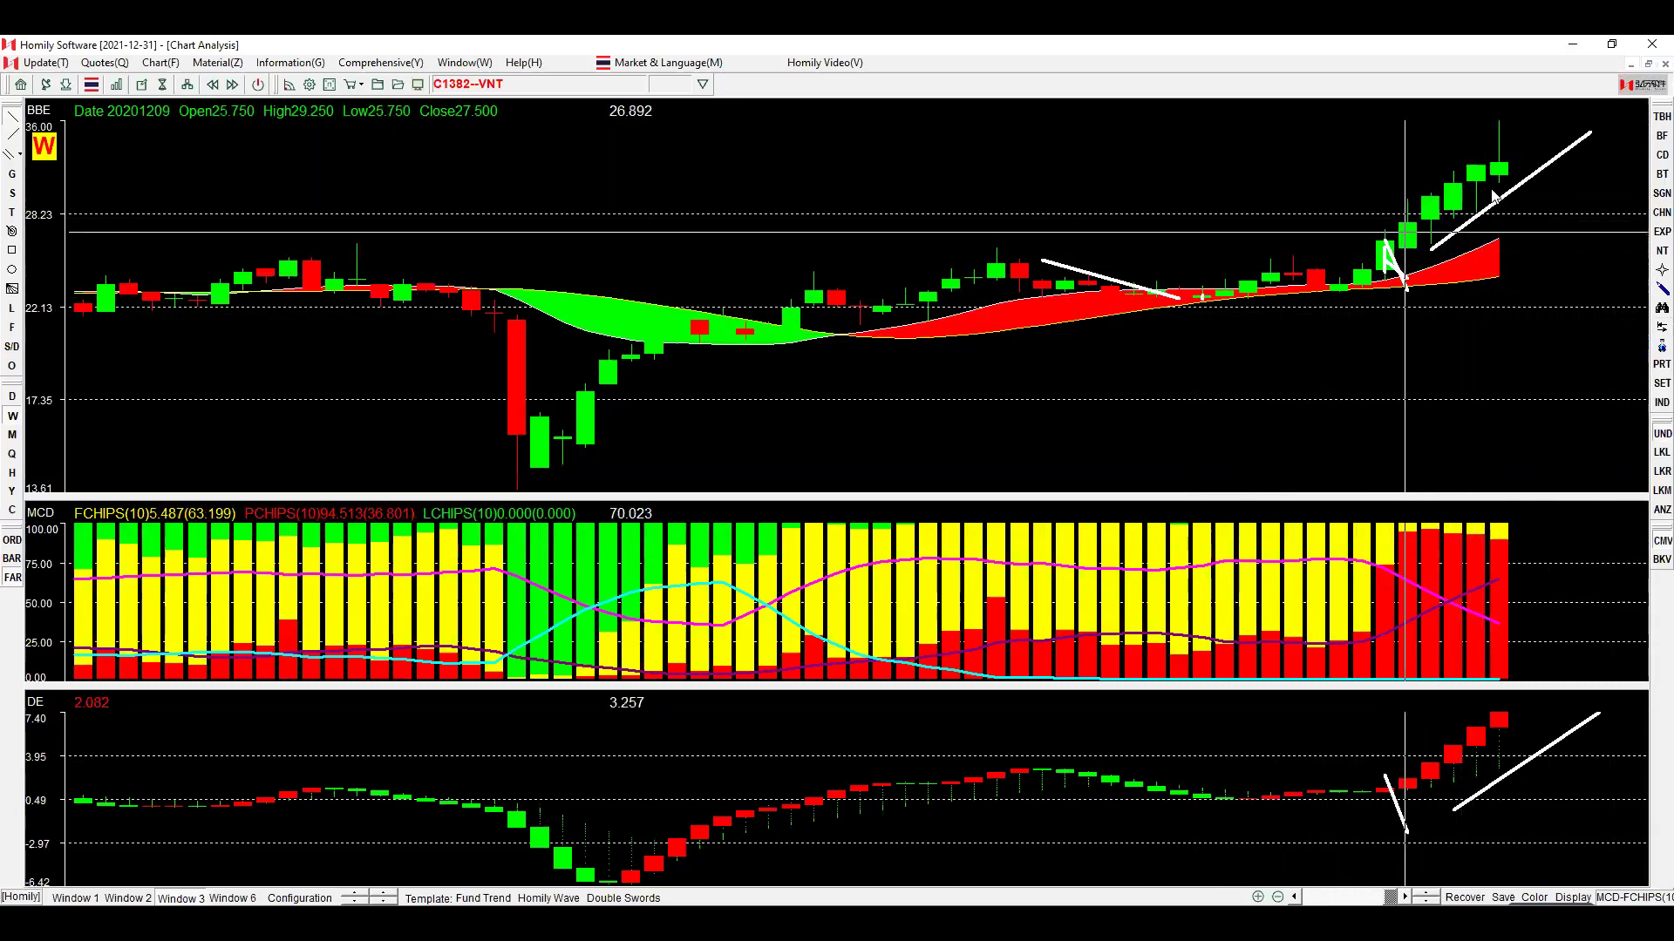
click(1403, 242)
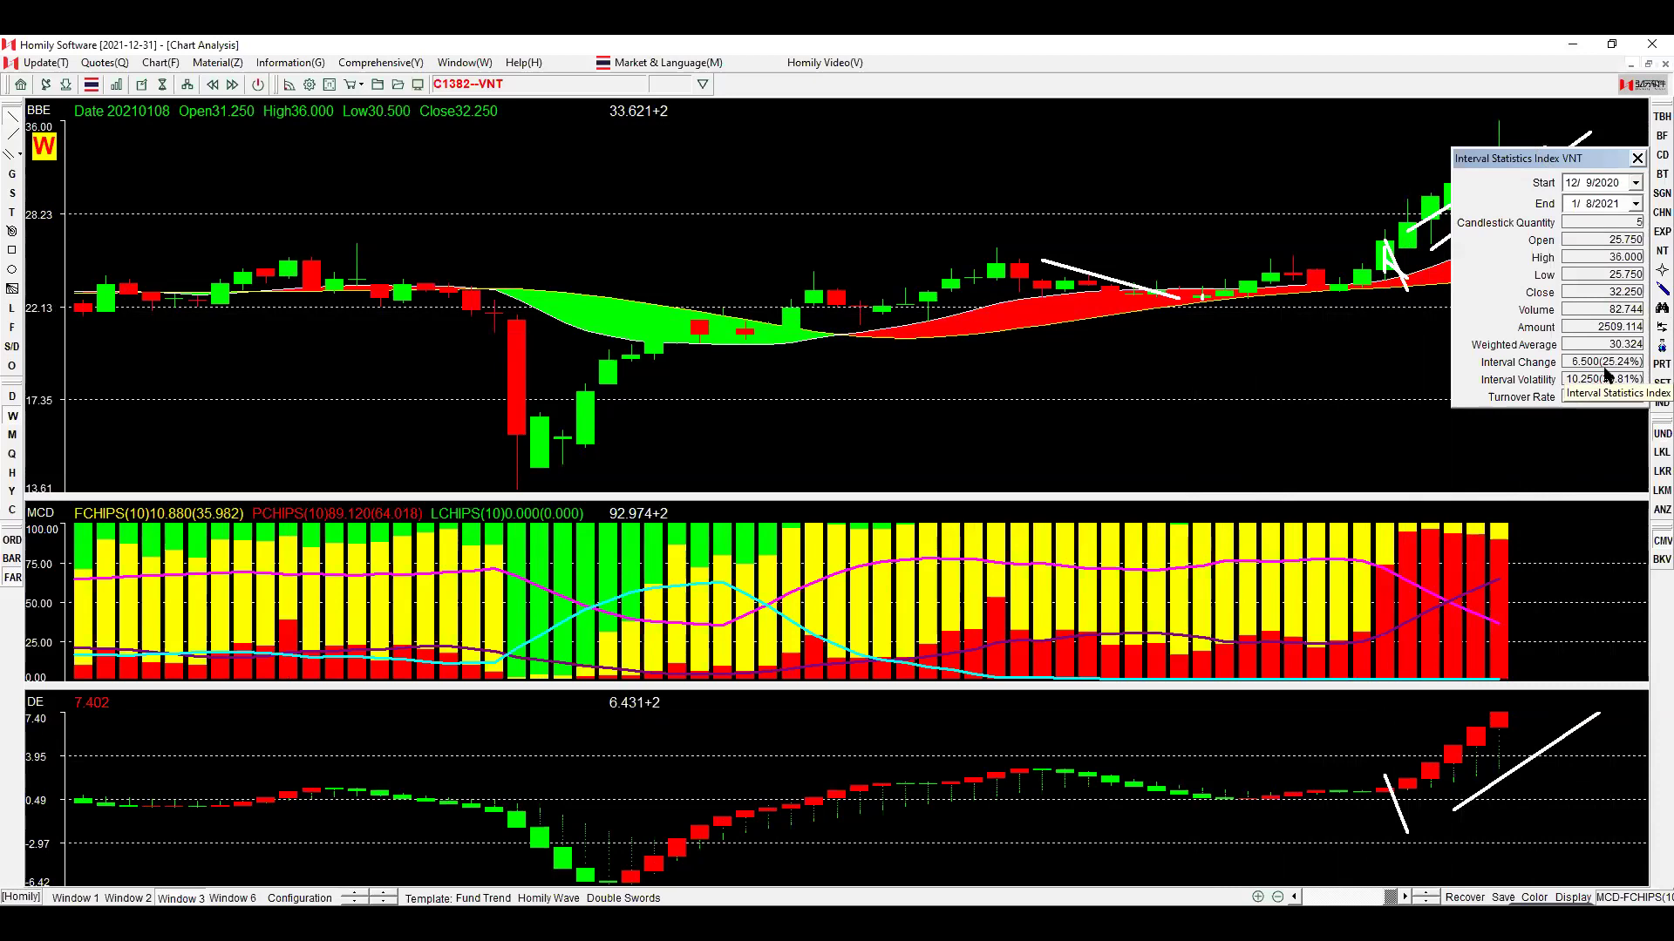
click(1637, 158)
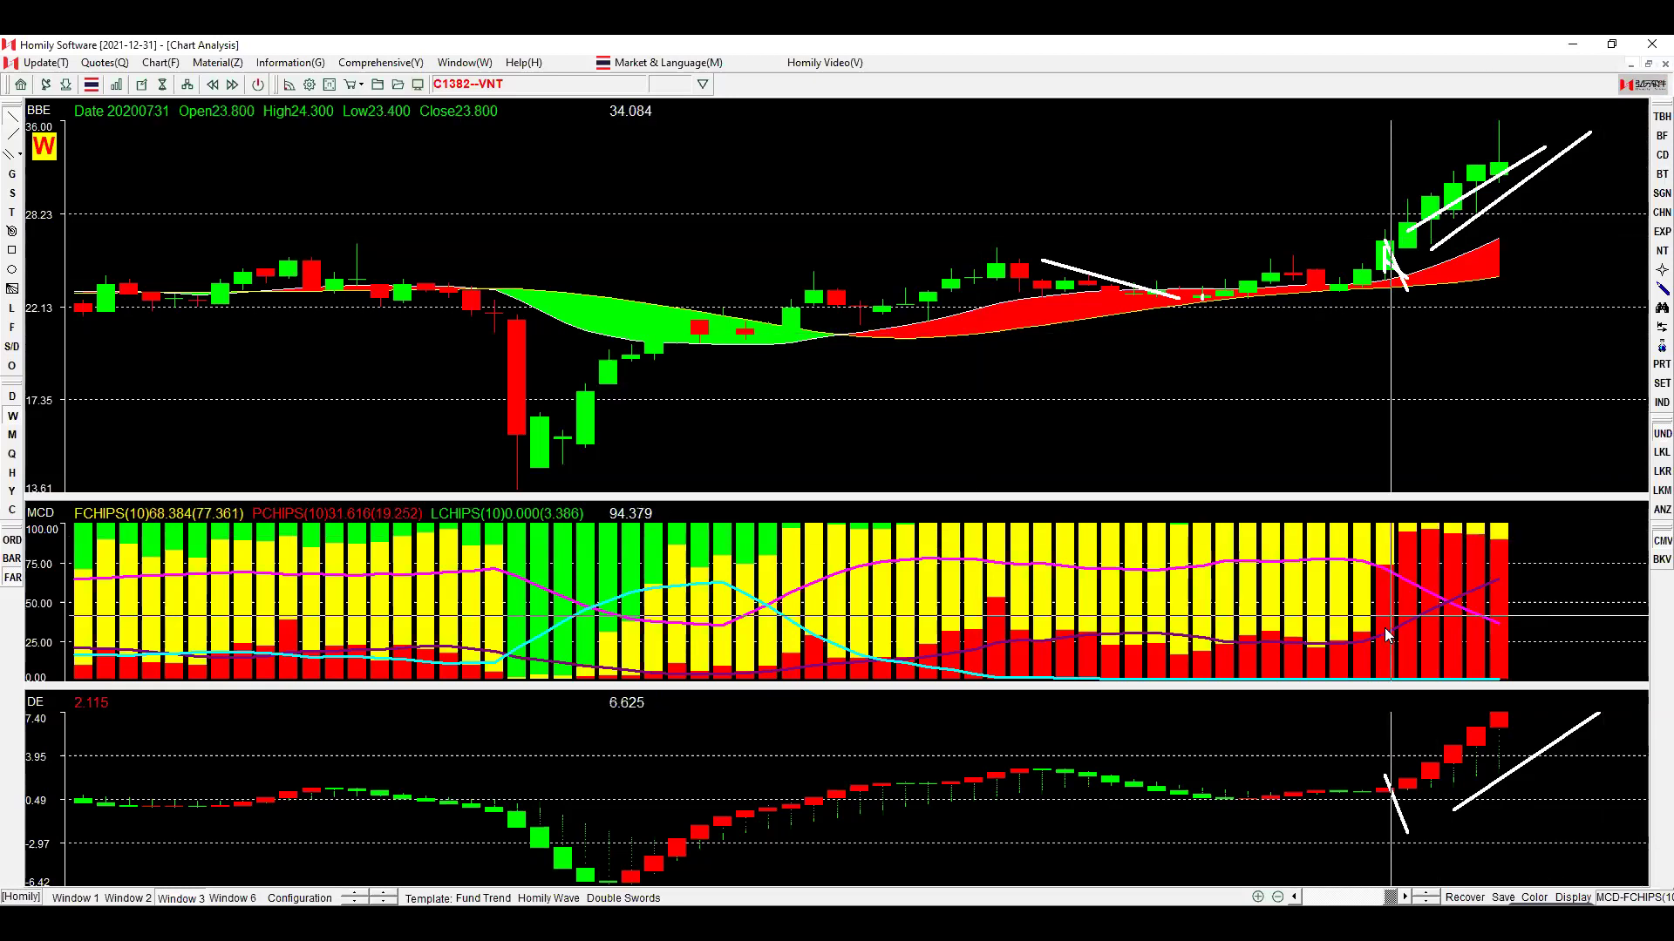
Draw a rising line across VNT's recent MCD bars and a cross over its DE turn to red.
drag(1364, 639, 1591, 581)
drag(1386, 787, 1430, 812)
drag(1431, 795, 1404, 814)
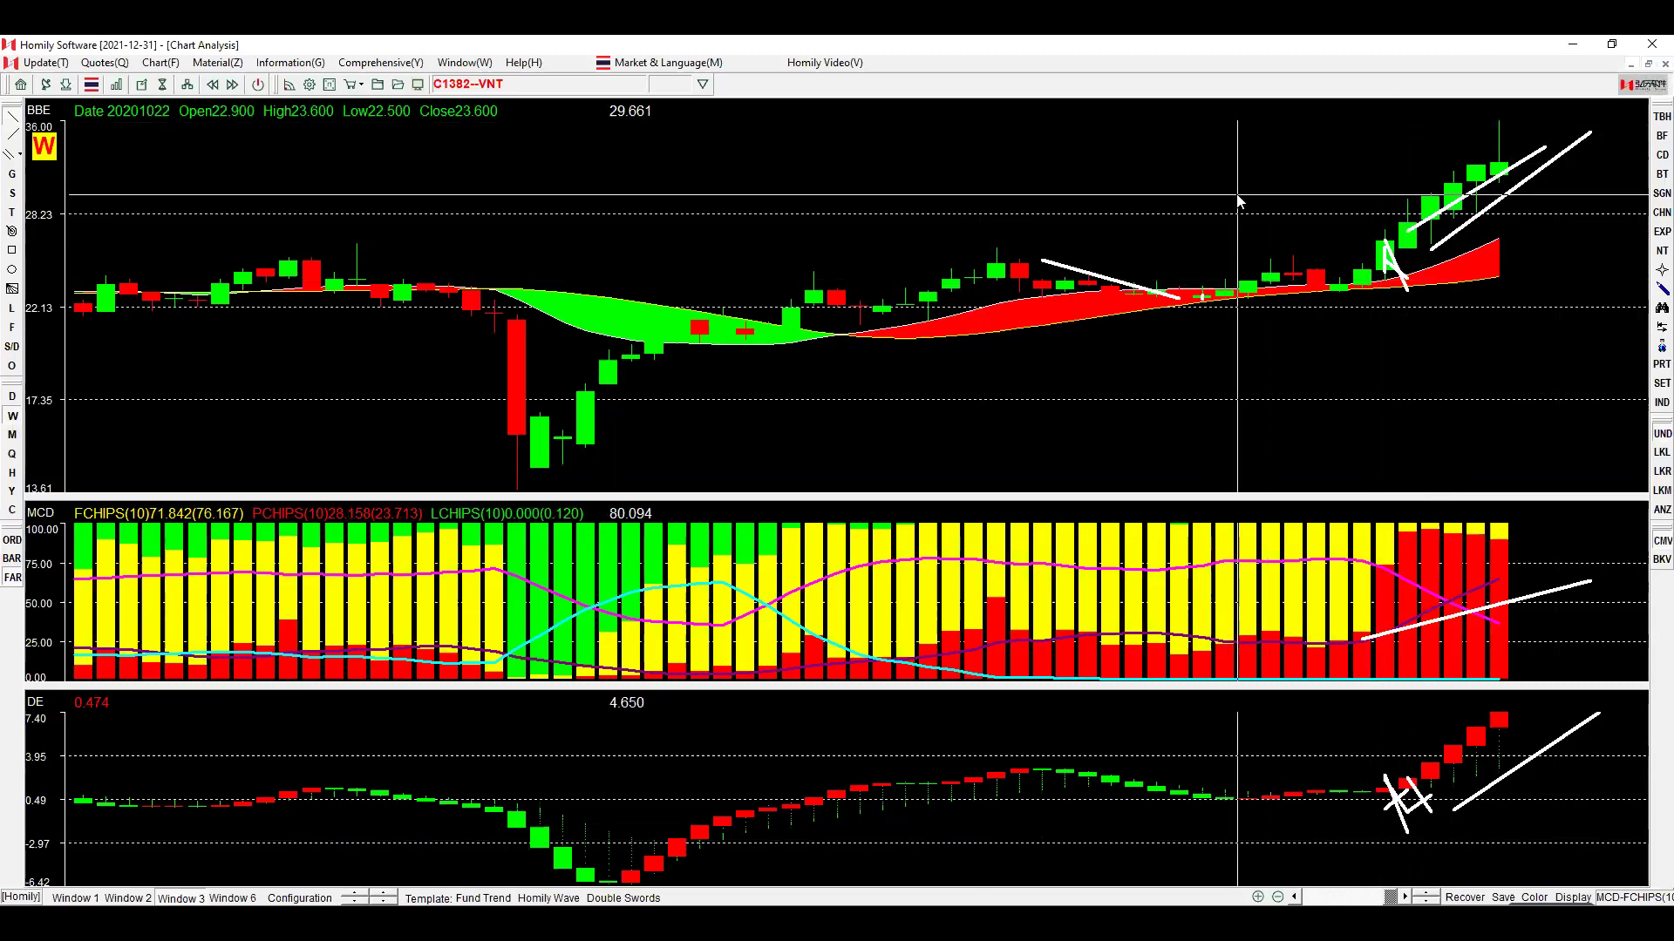
Browse the weekly charts of the stocks following VNT to BLA.
key(Page_Down)
key(Page_Down)
key(Page_Down)
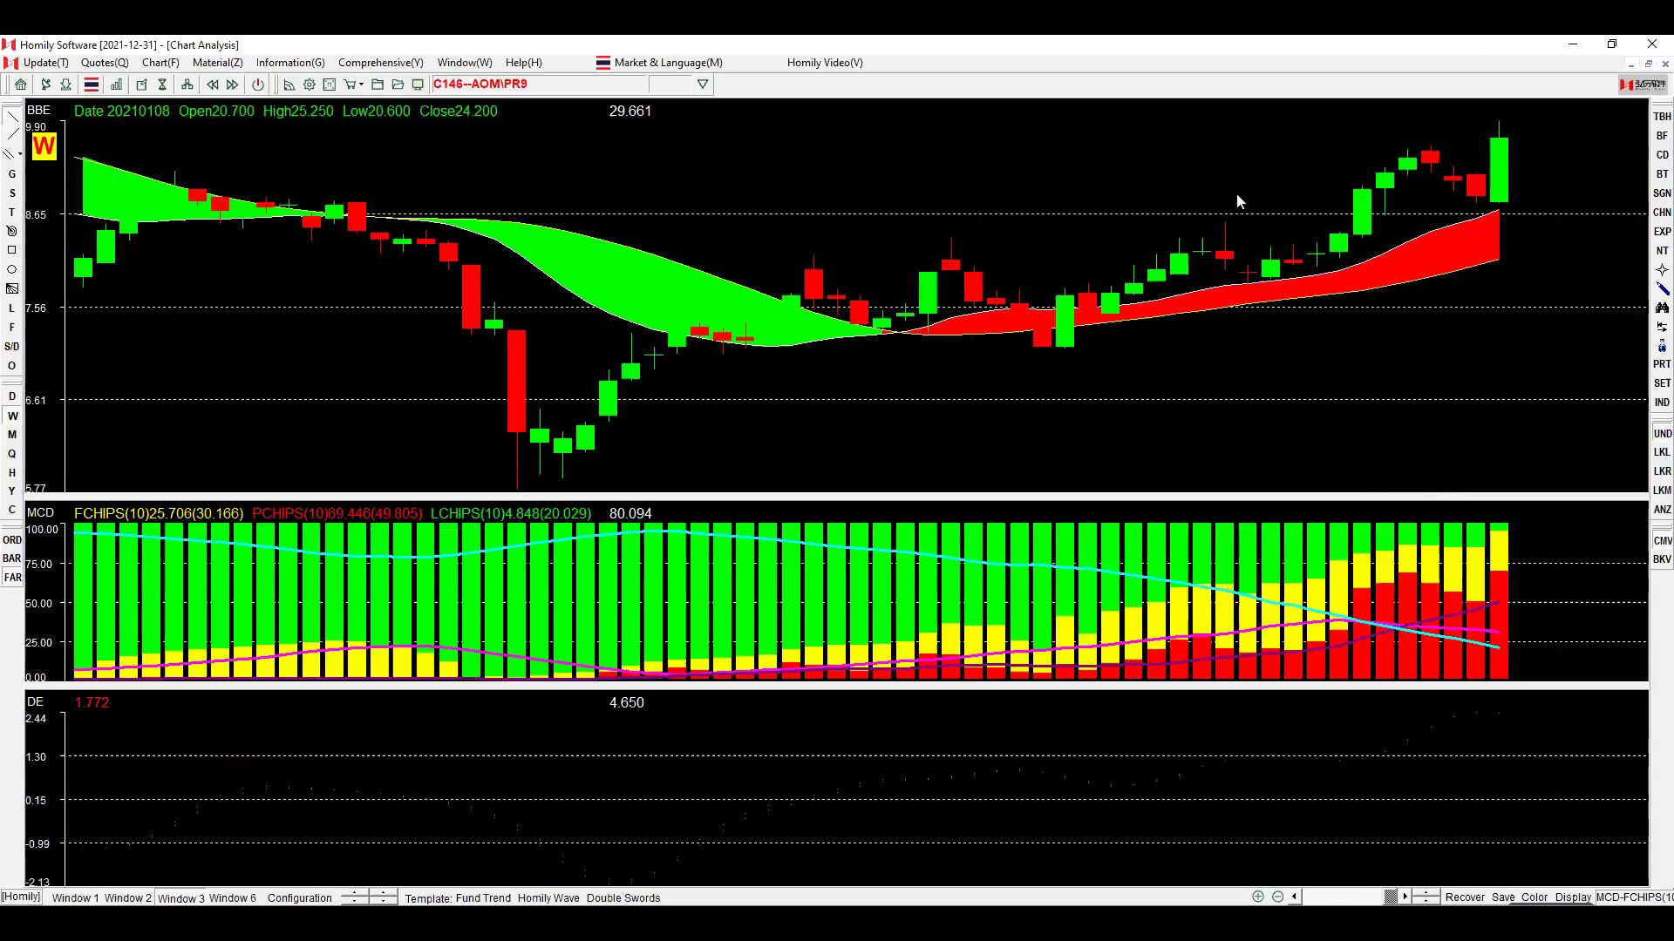
key(Page_Down)
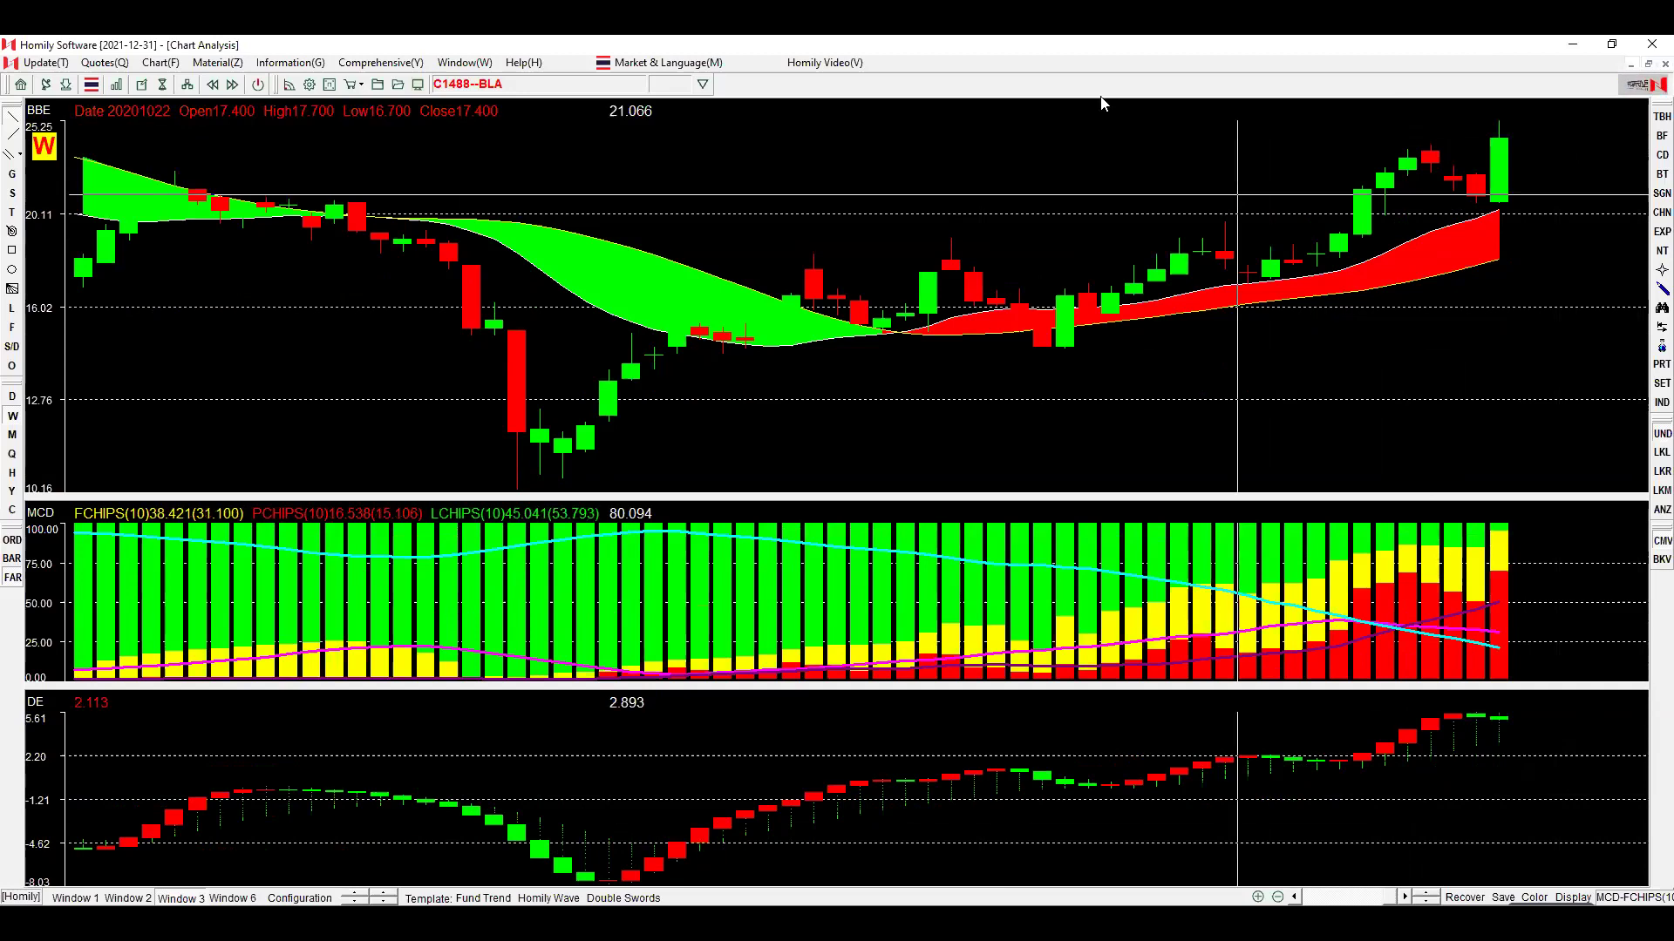
Measure BLA's weekly gain from 10/22/2020 to 1/8/2021 with Interval Statistics, close the results and draw rising lines by the recent candles.
key(Down)
drag(1374, 387, 1534, 315)
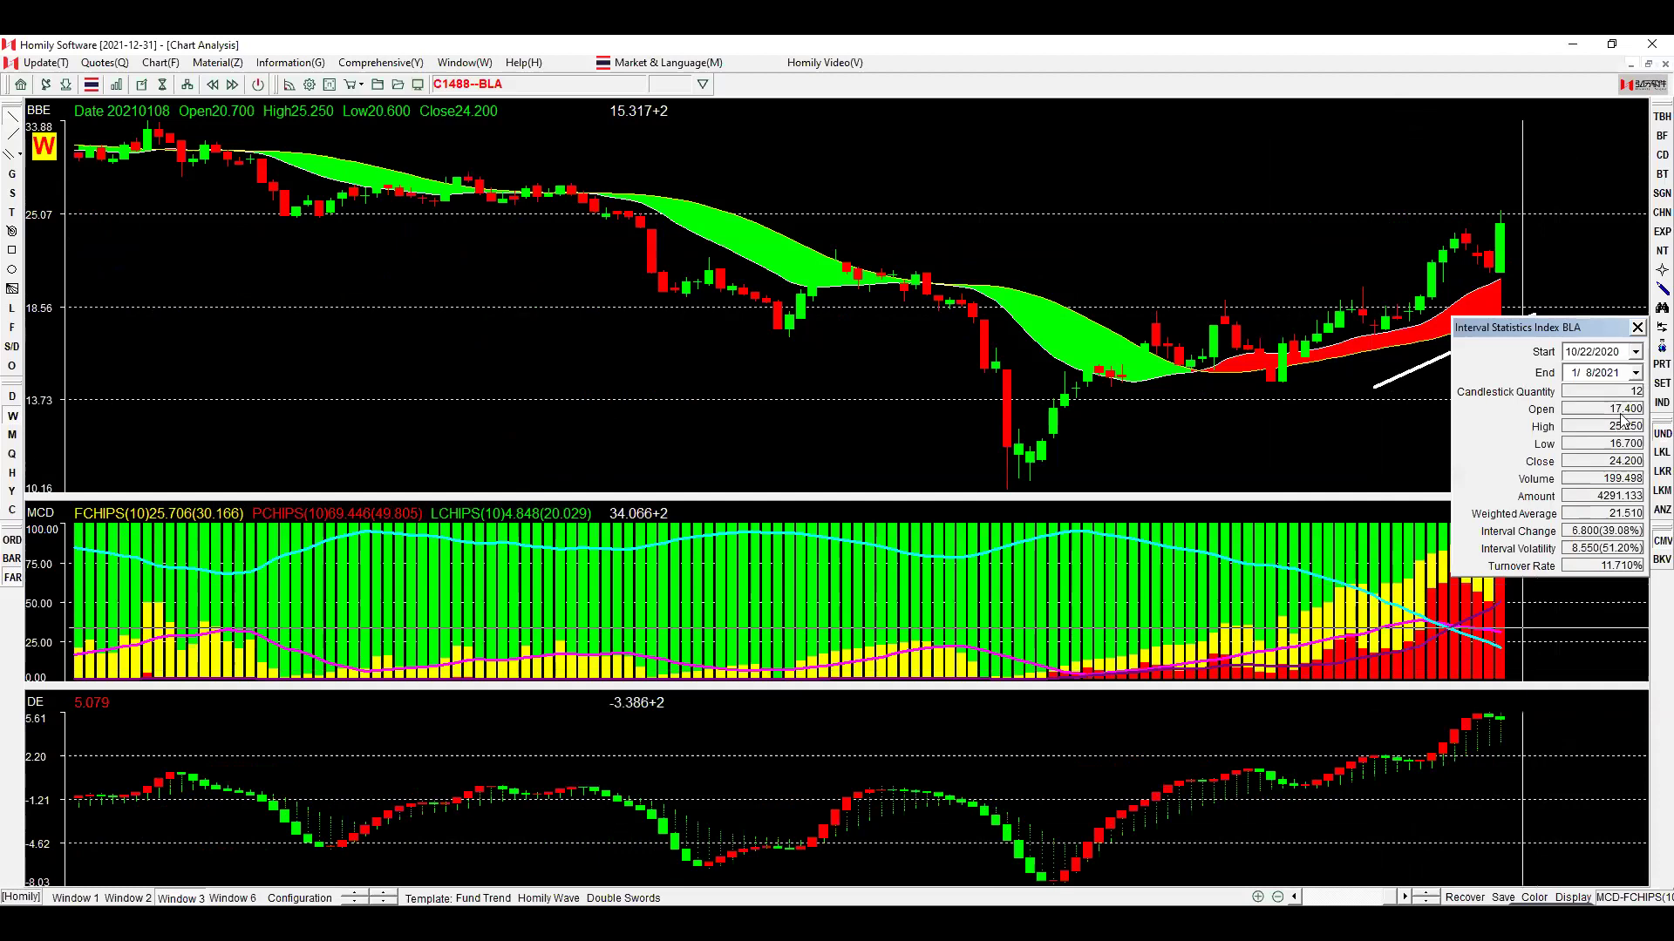
click(1638, 328)
click(1662, 328)
click(1606, 350)
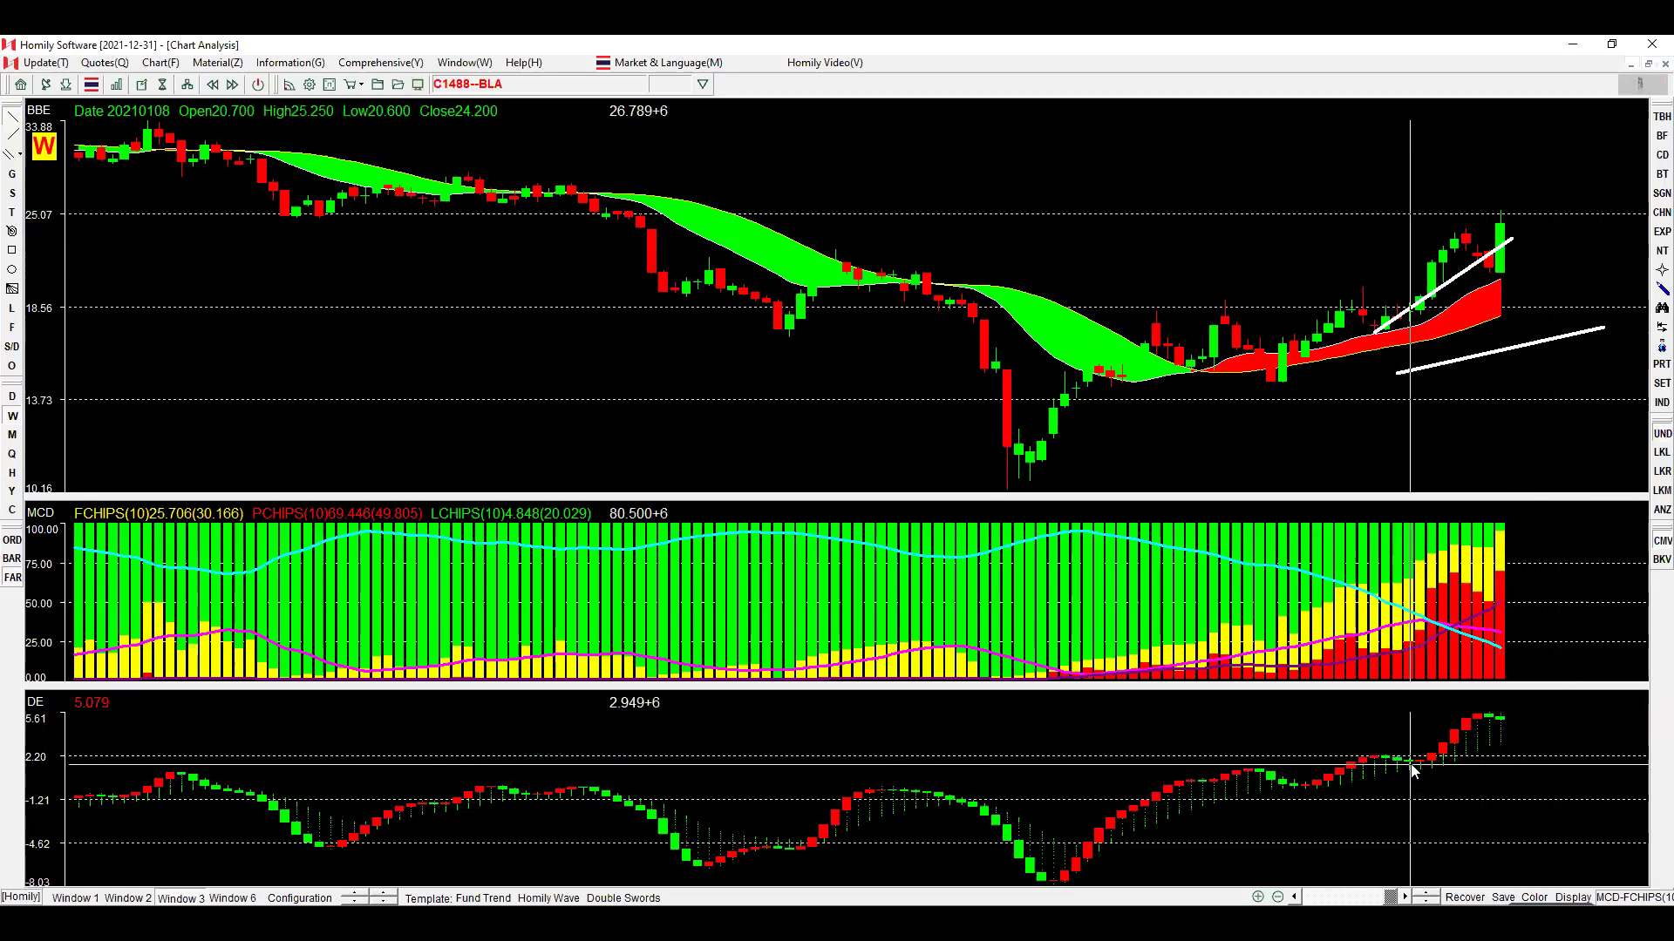
Enlarge BLA's weekly candles and draw lines marking the DE turn to red, the pullback and the rally.
key(Up)
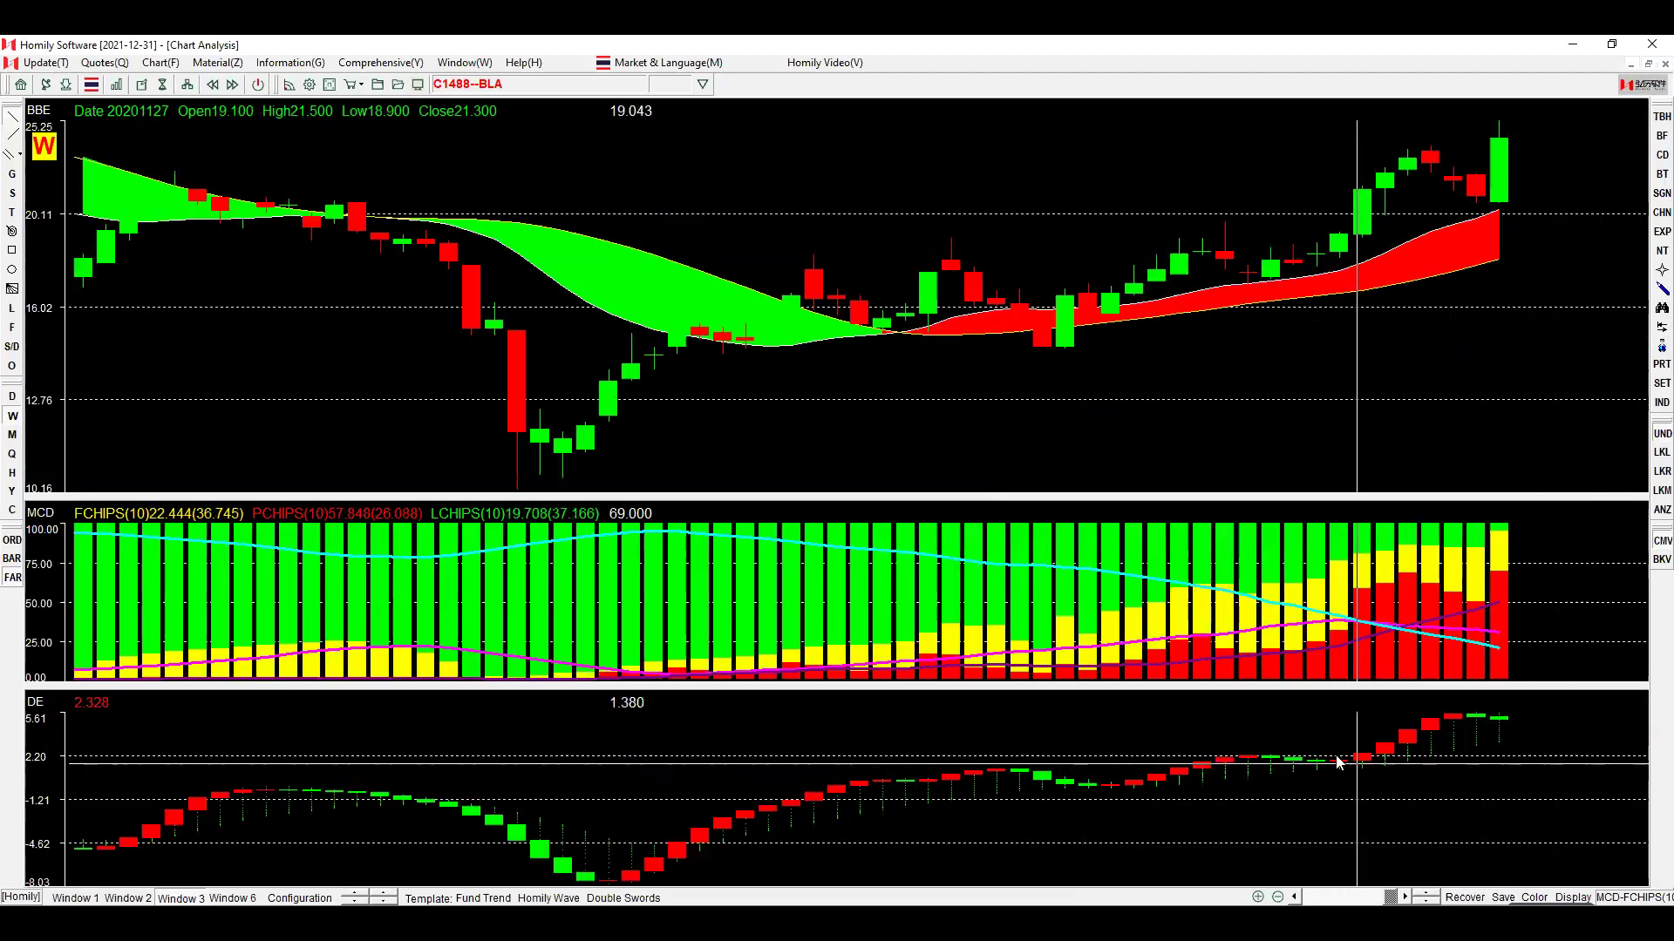
drag(1340, 787, 1316, 736)
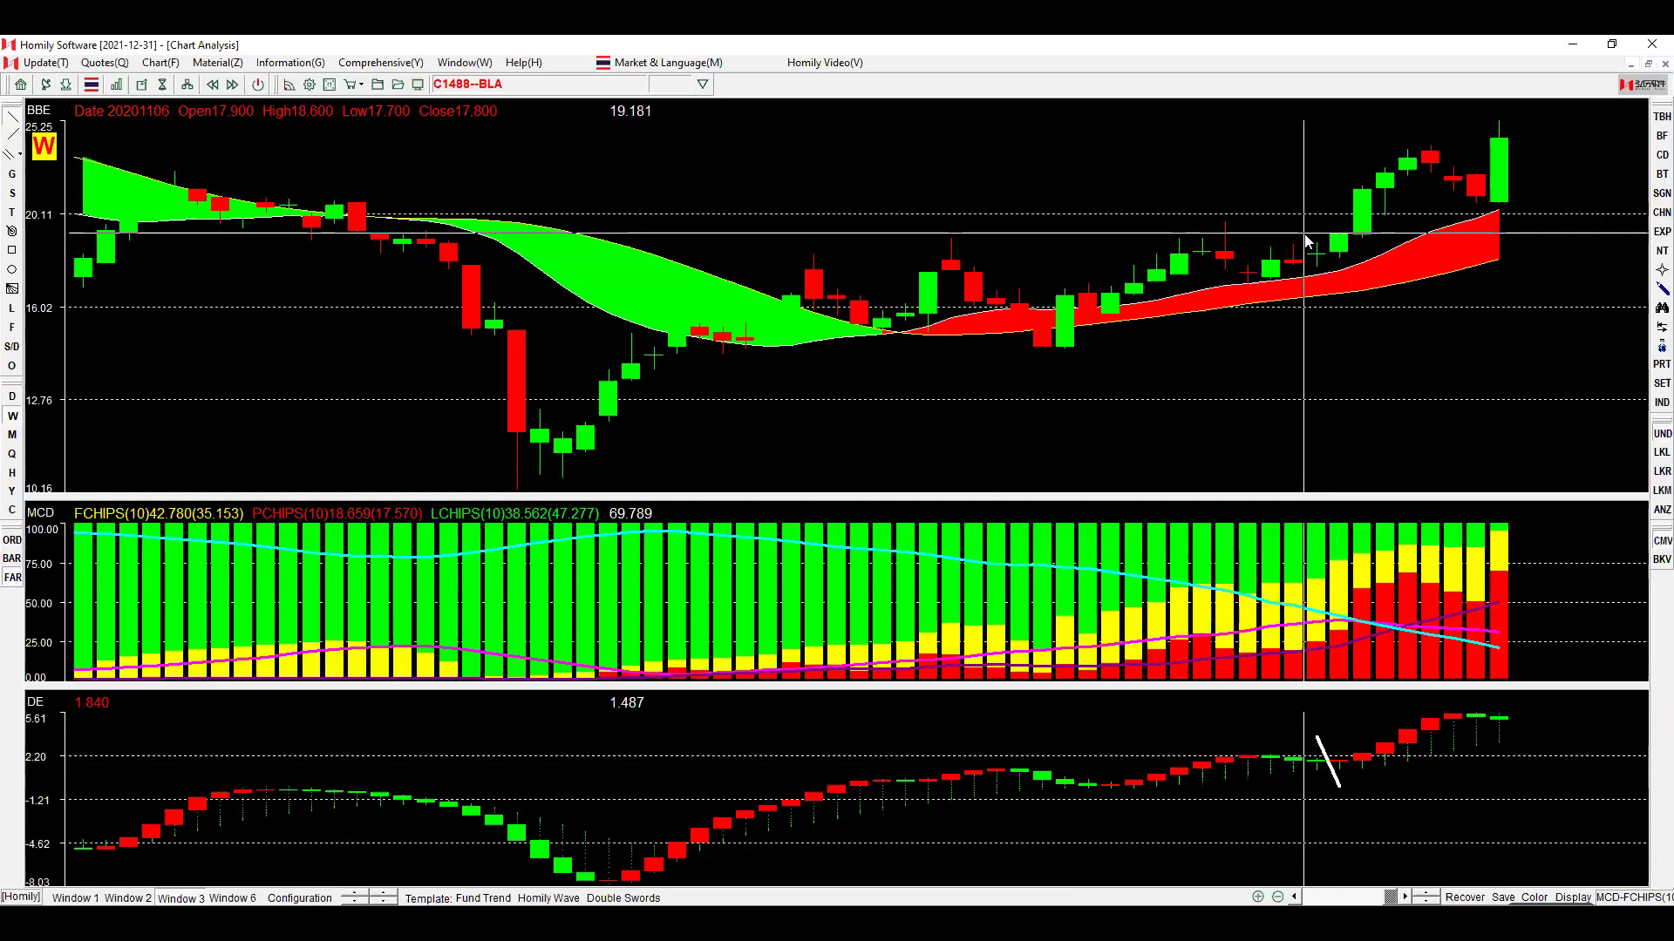
drag(1304, 234, 1341, 271)
drag(1342, 253, 1457, 140)
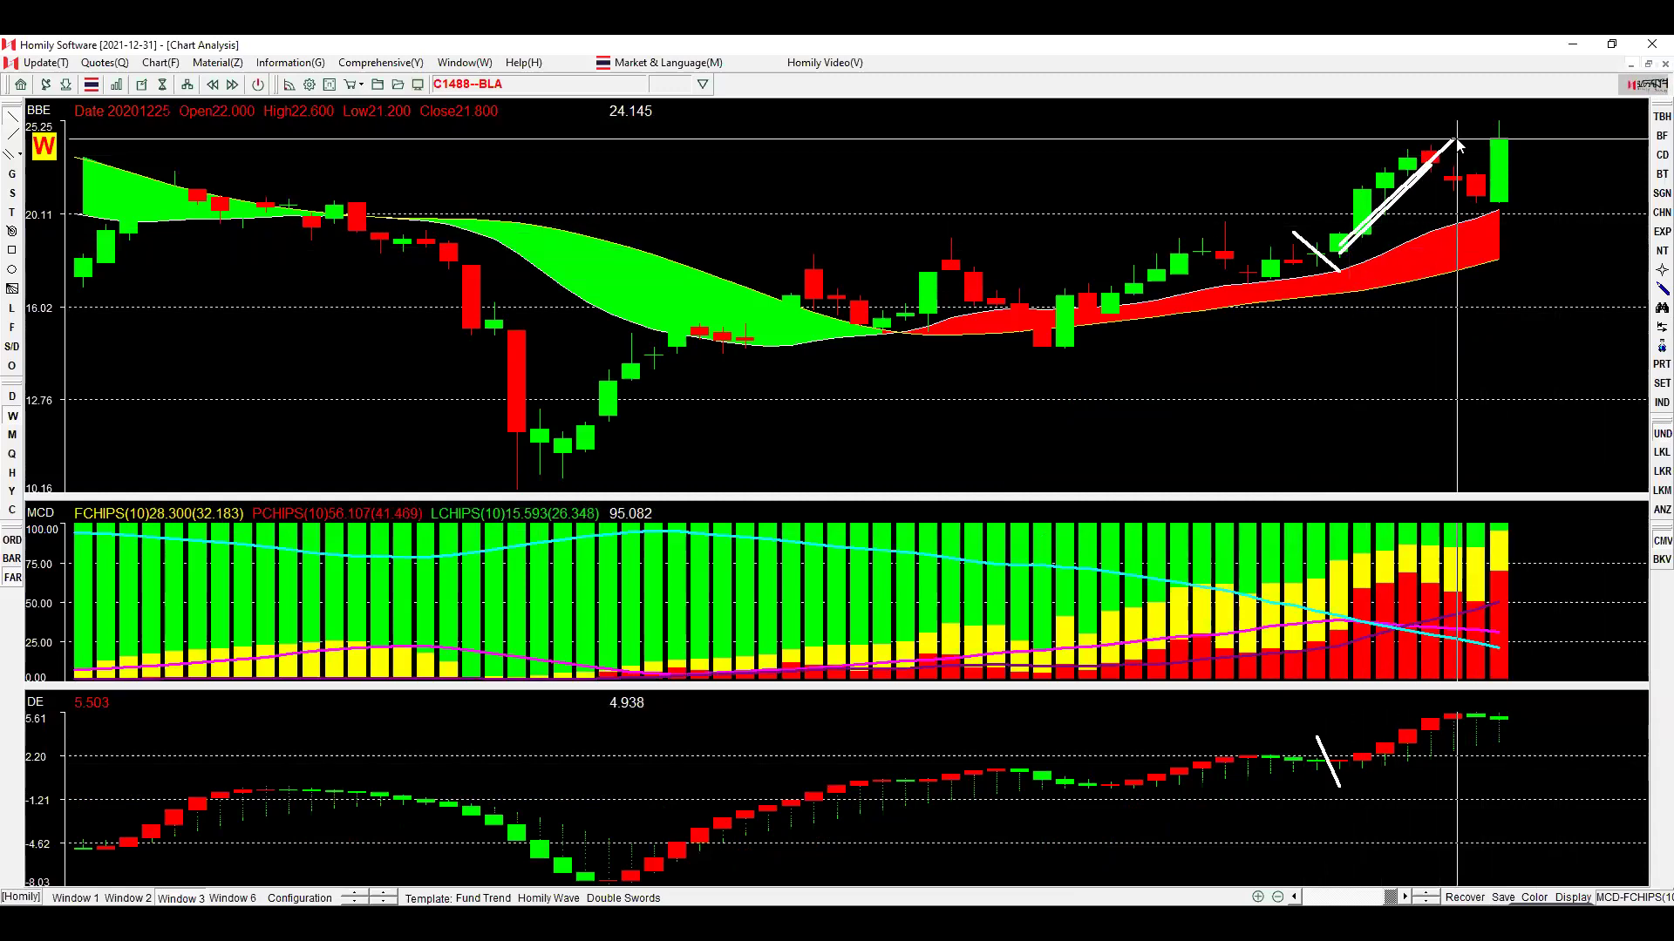
Go on to the weekly NER chart and draw lines marking its pullback and the rally that follows.
key(Page_Down)
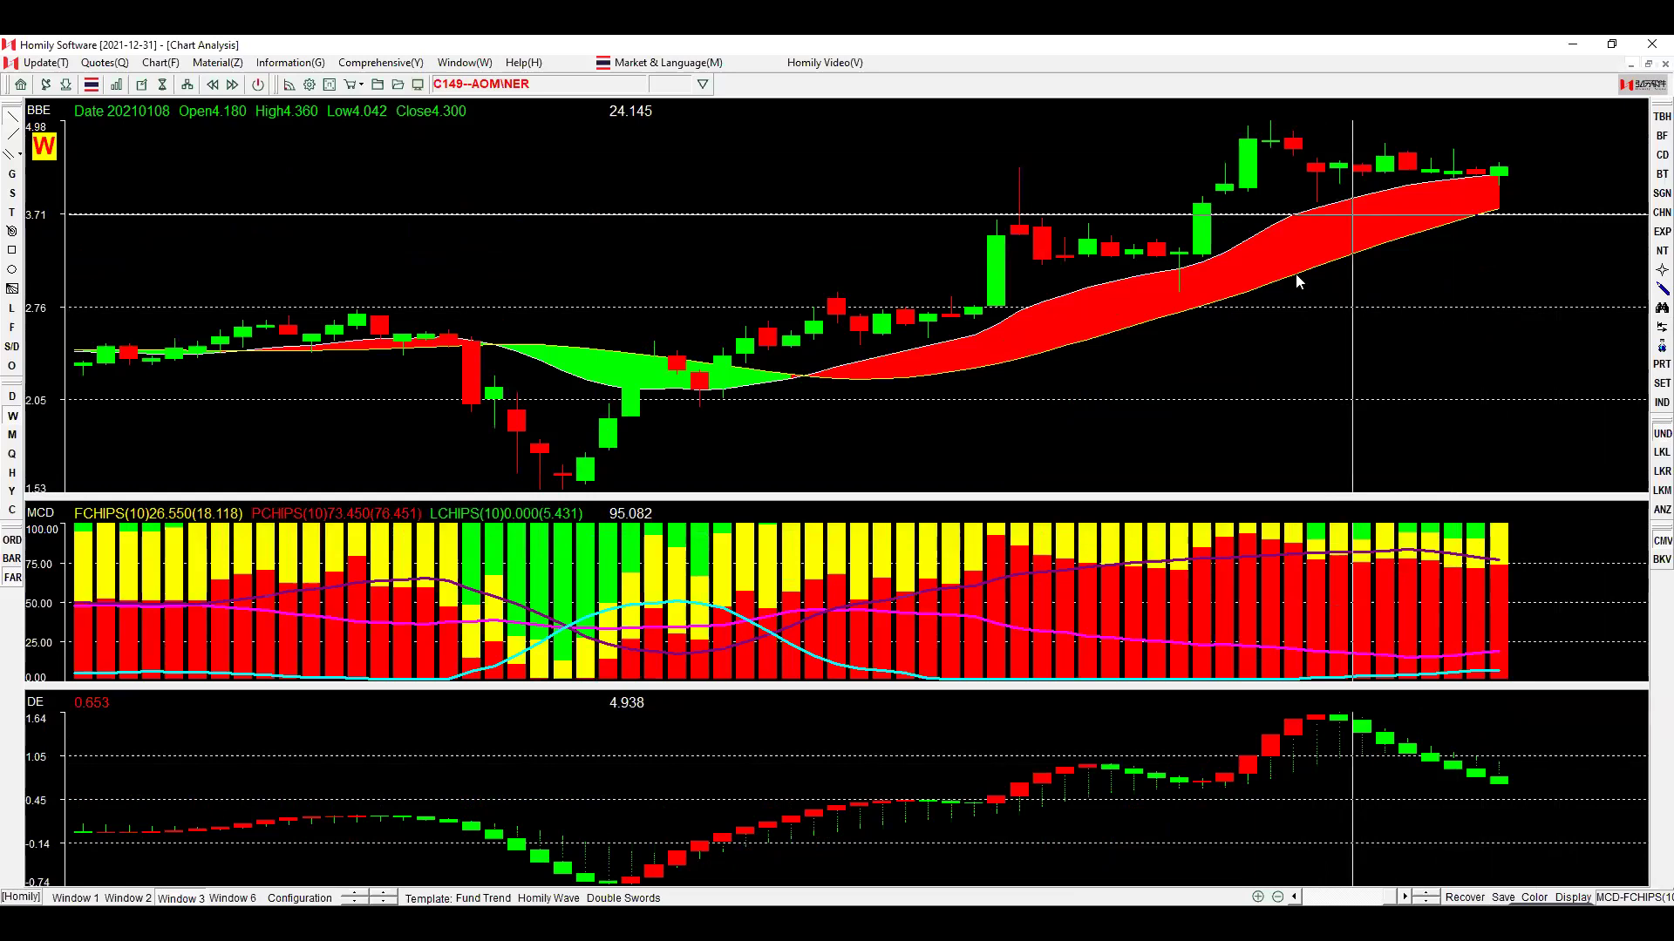
mouse_move(1156, 229)
mouse_down()
mouse_move(1180, 266)
mouse_move(1294, 155)
mouse_up()
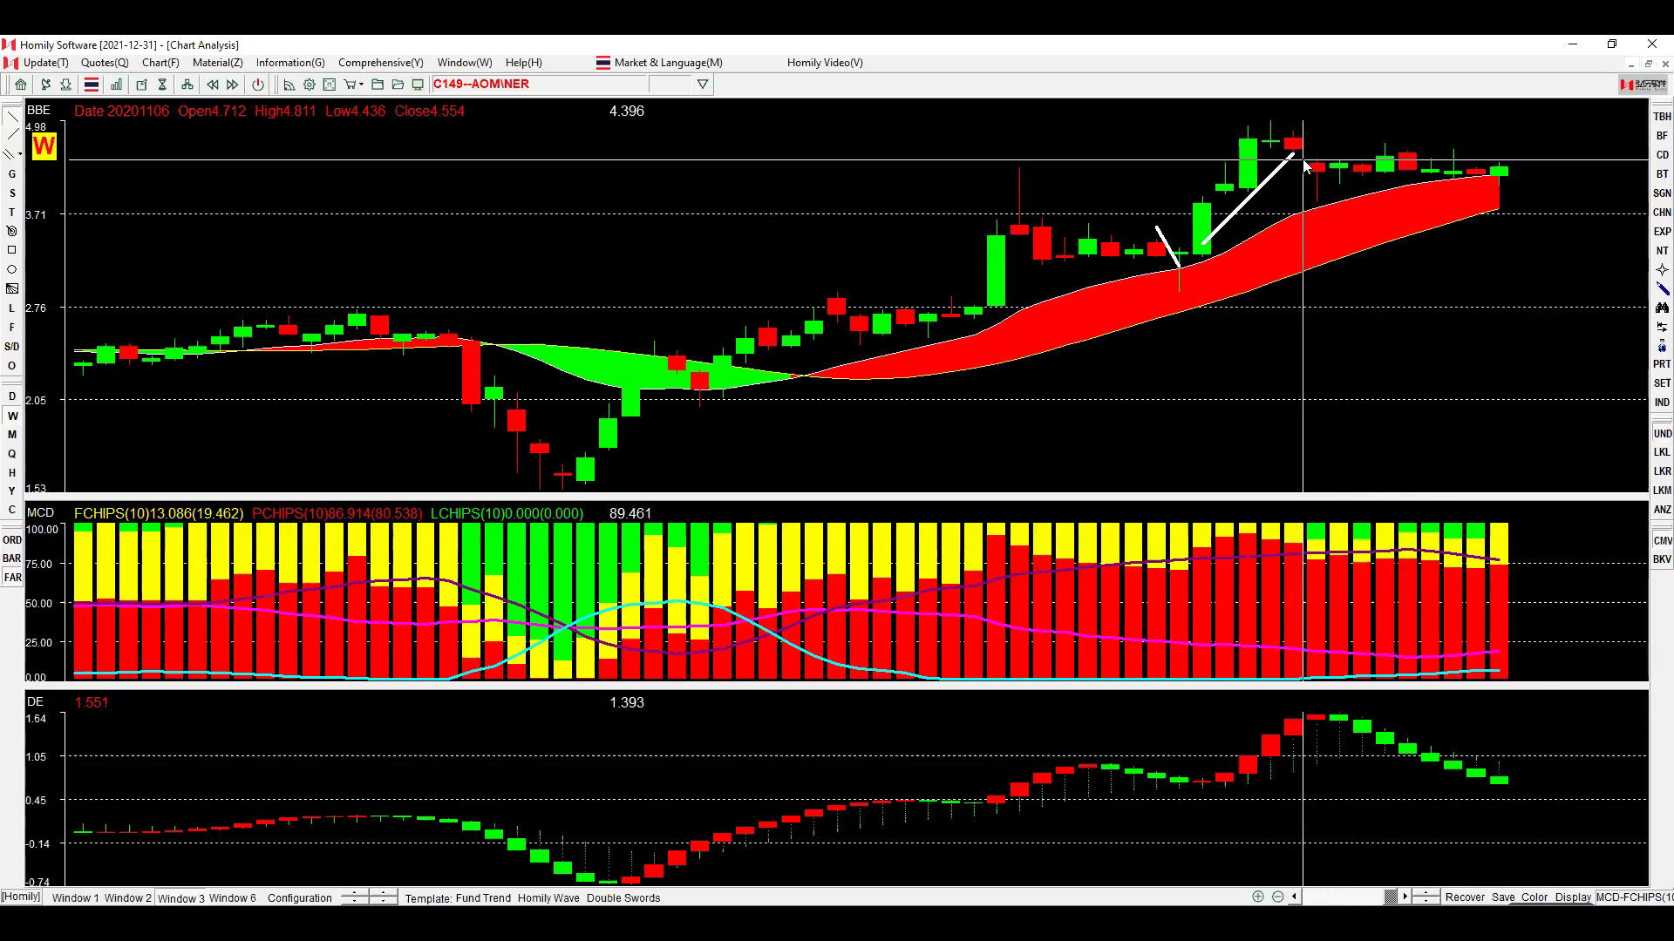
Browse the weekly charts after NER, through SISB and E1VFVN3001, to TIPCO and inspect its signals.
key(Page_Down)
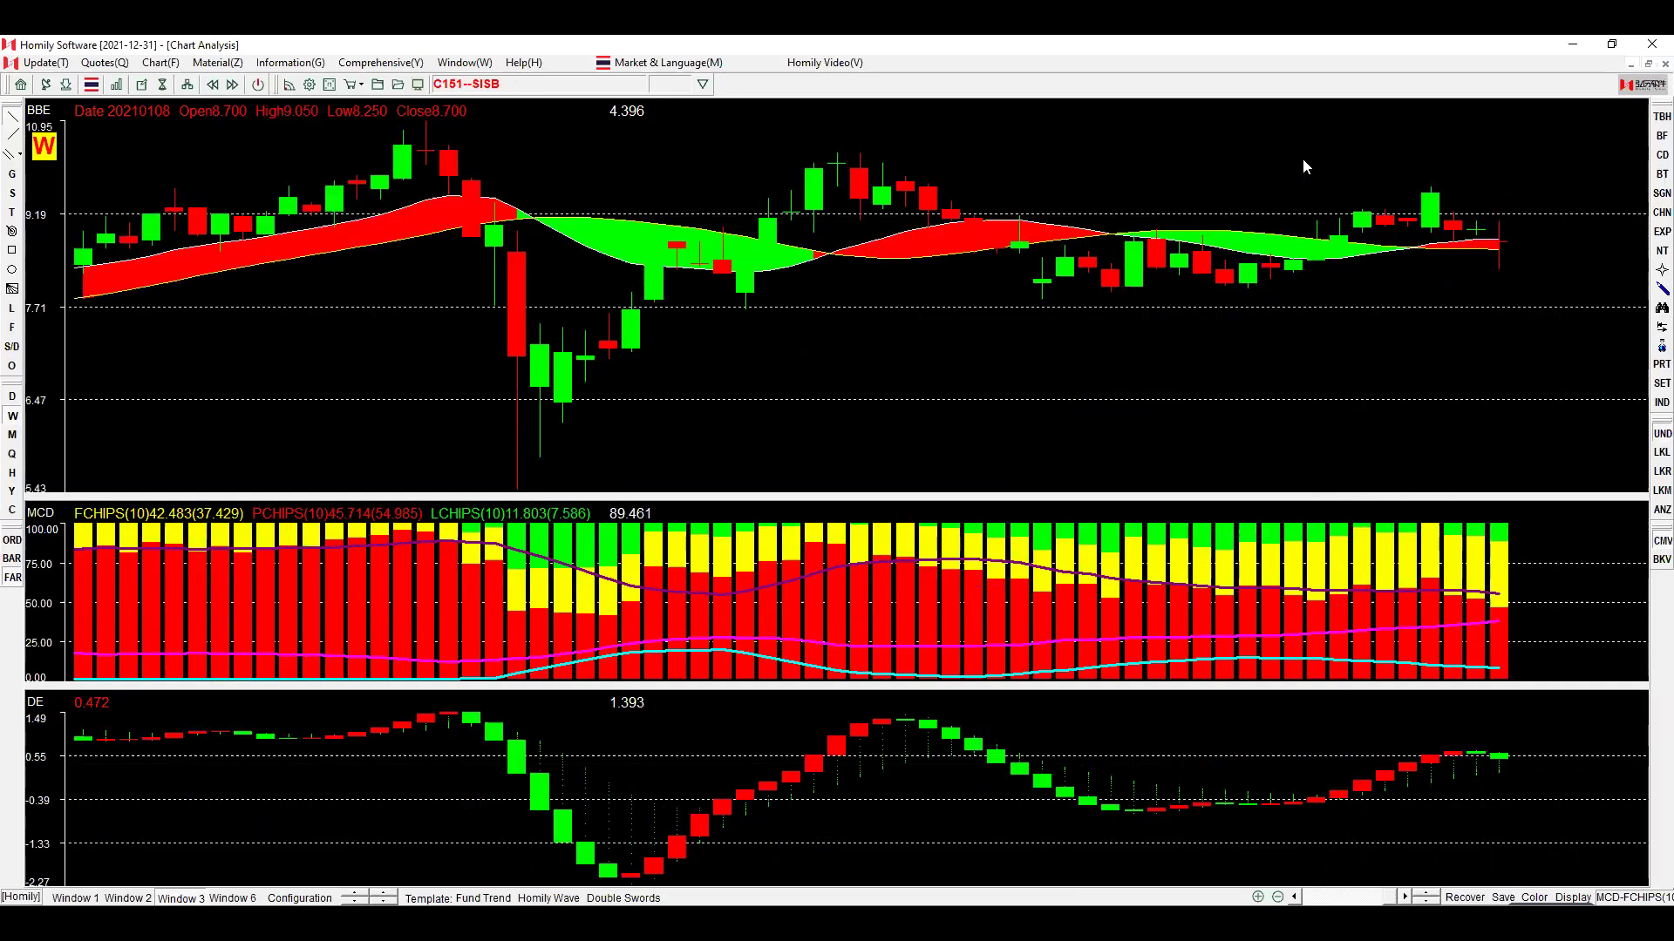
key(Page_Down)
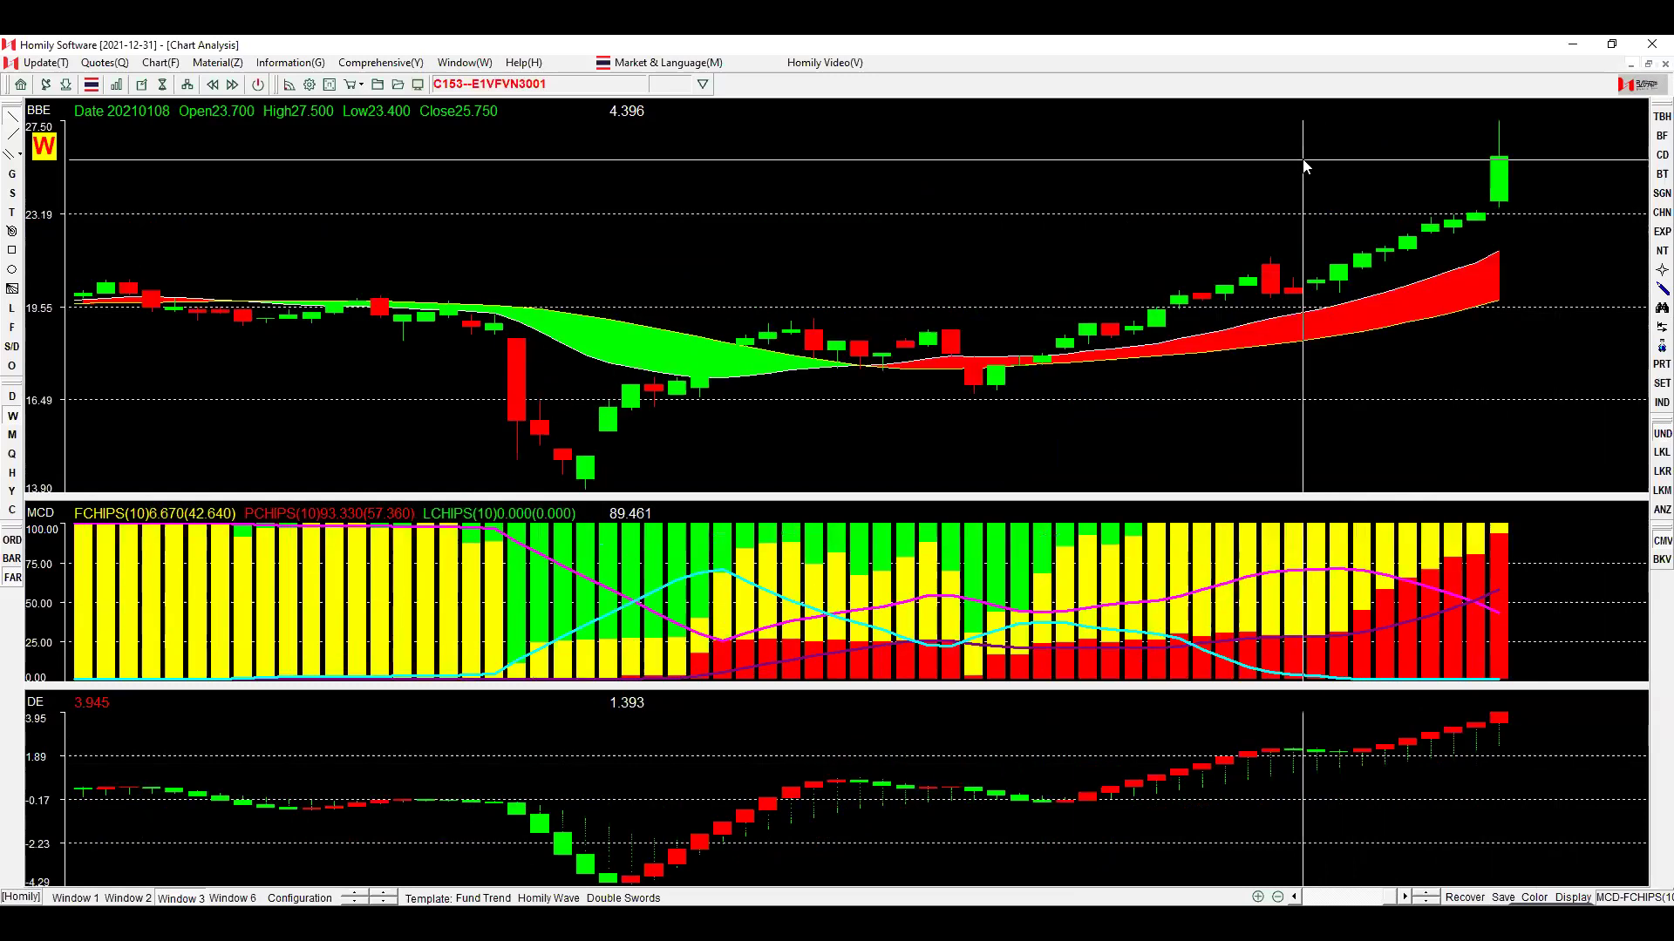
key(Page_Down)
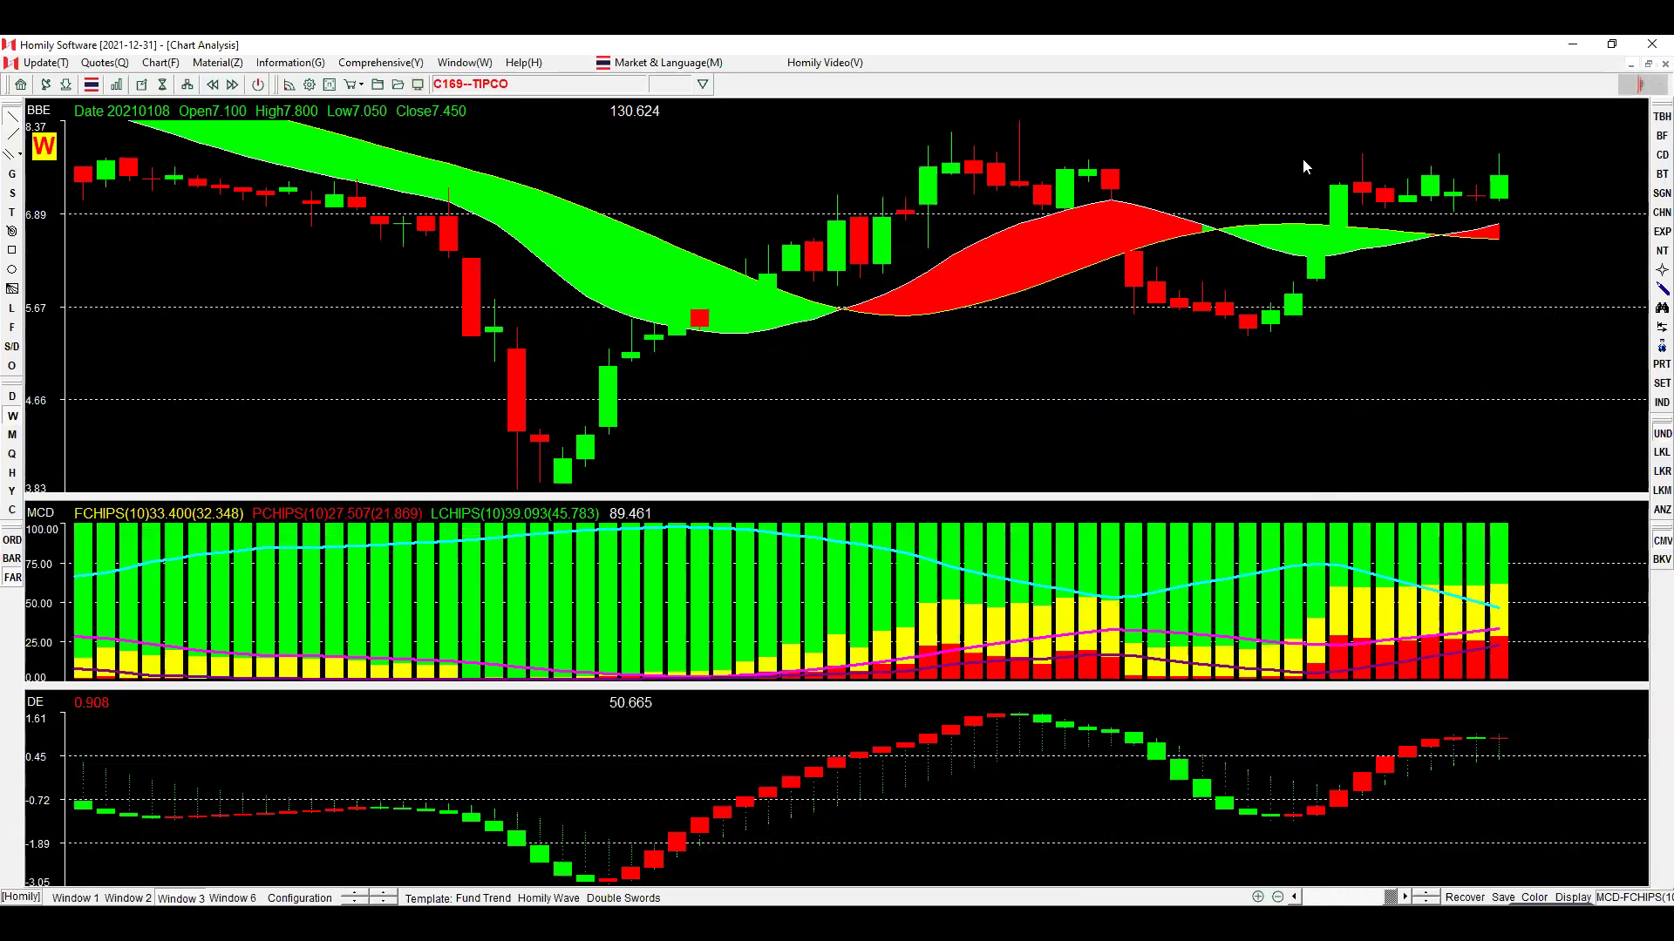
click(1303, 160)
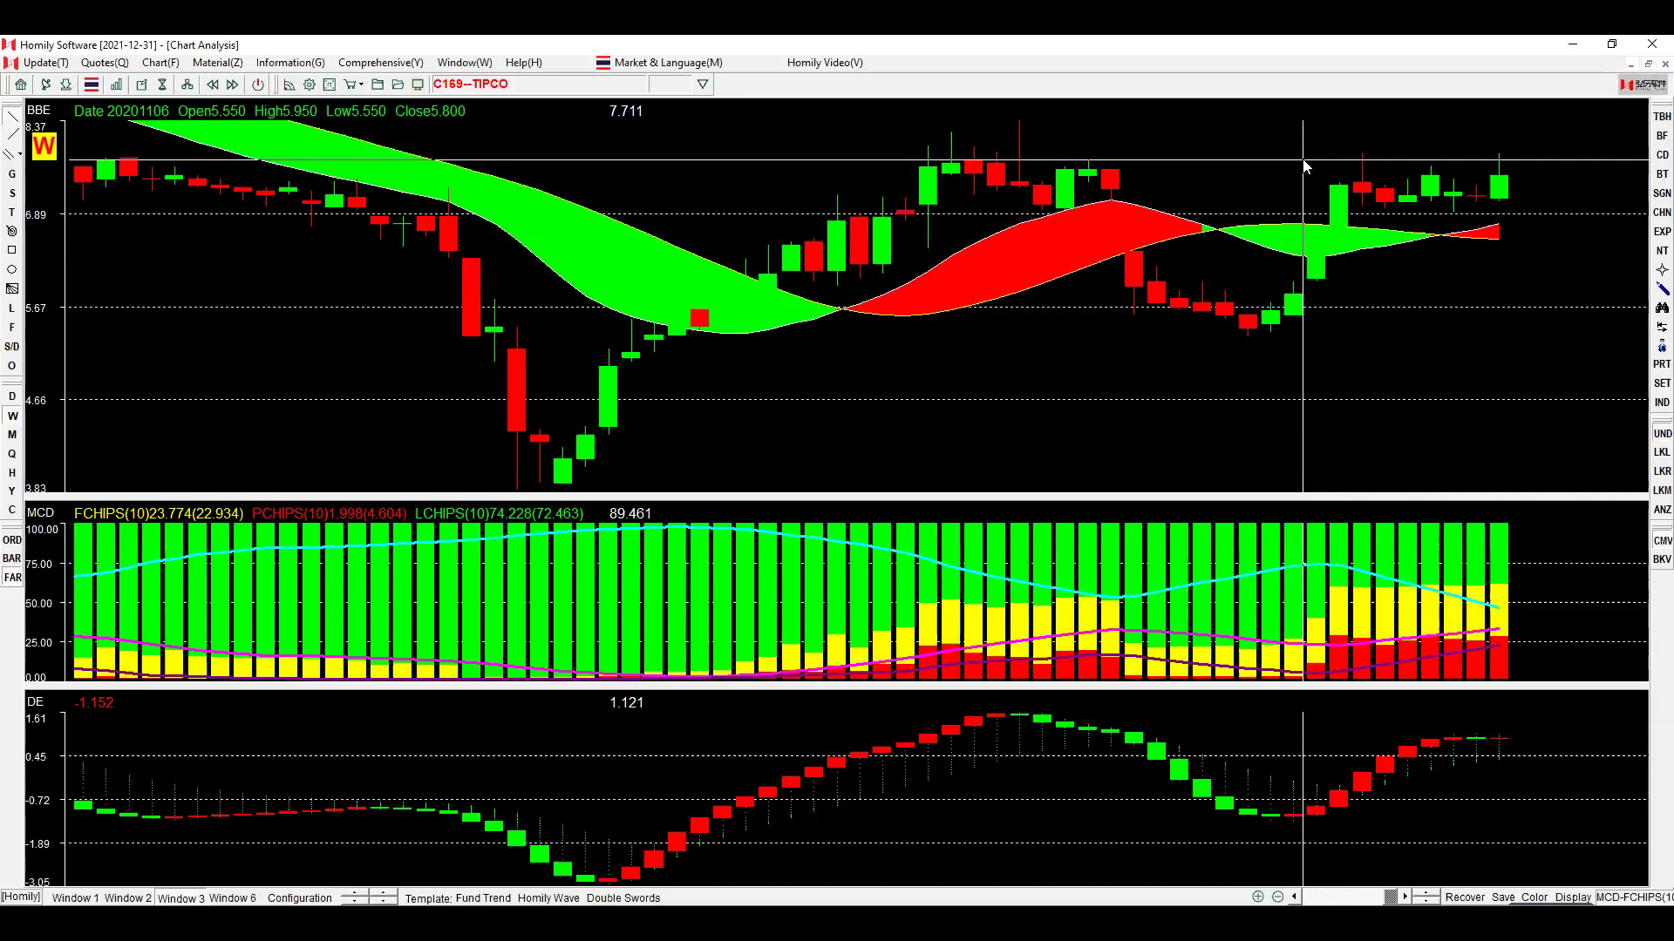
Switch to the daily period, open the WORK stock chart and fit more candles into it.
click(12, 396)
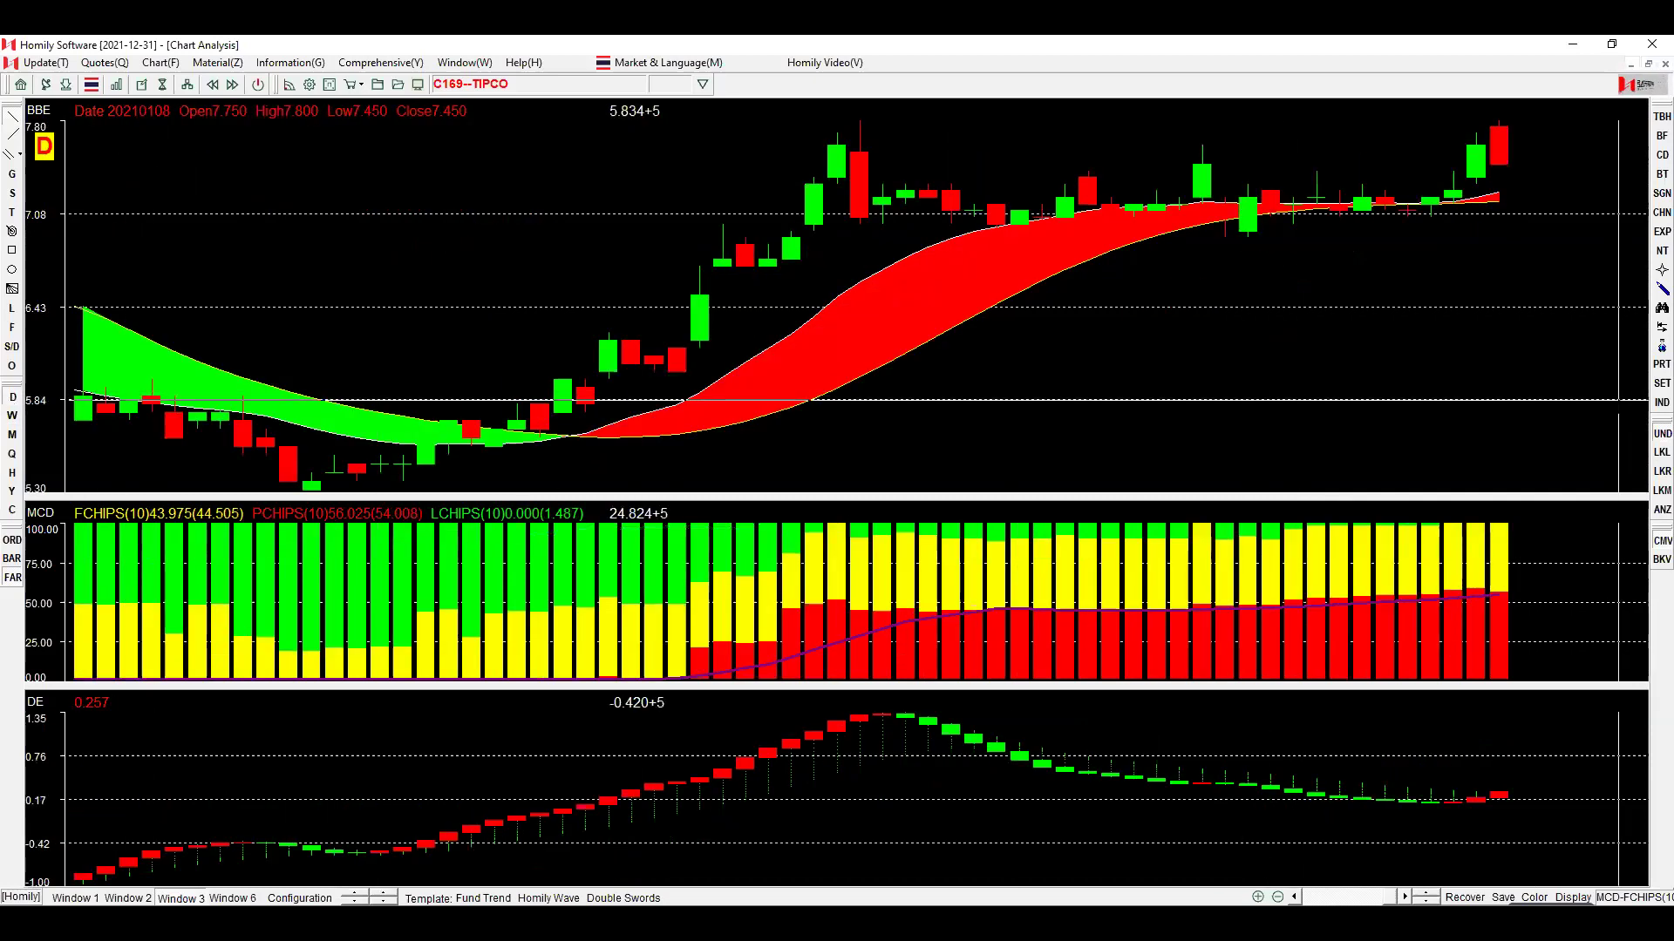
text(wo)
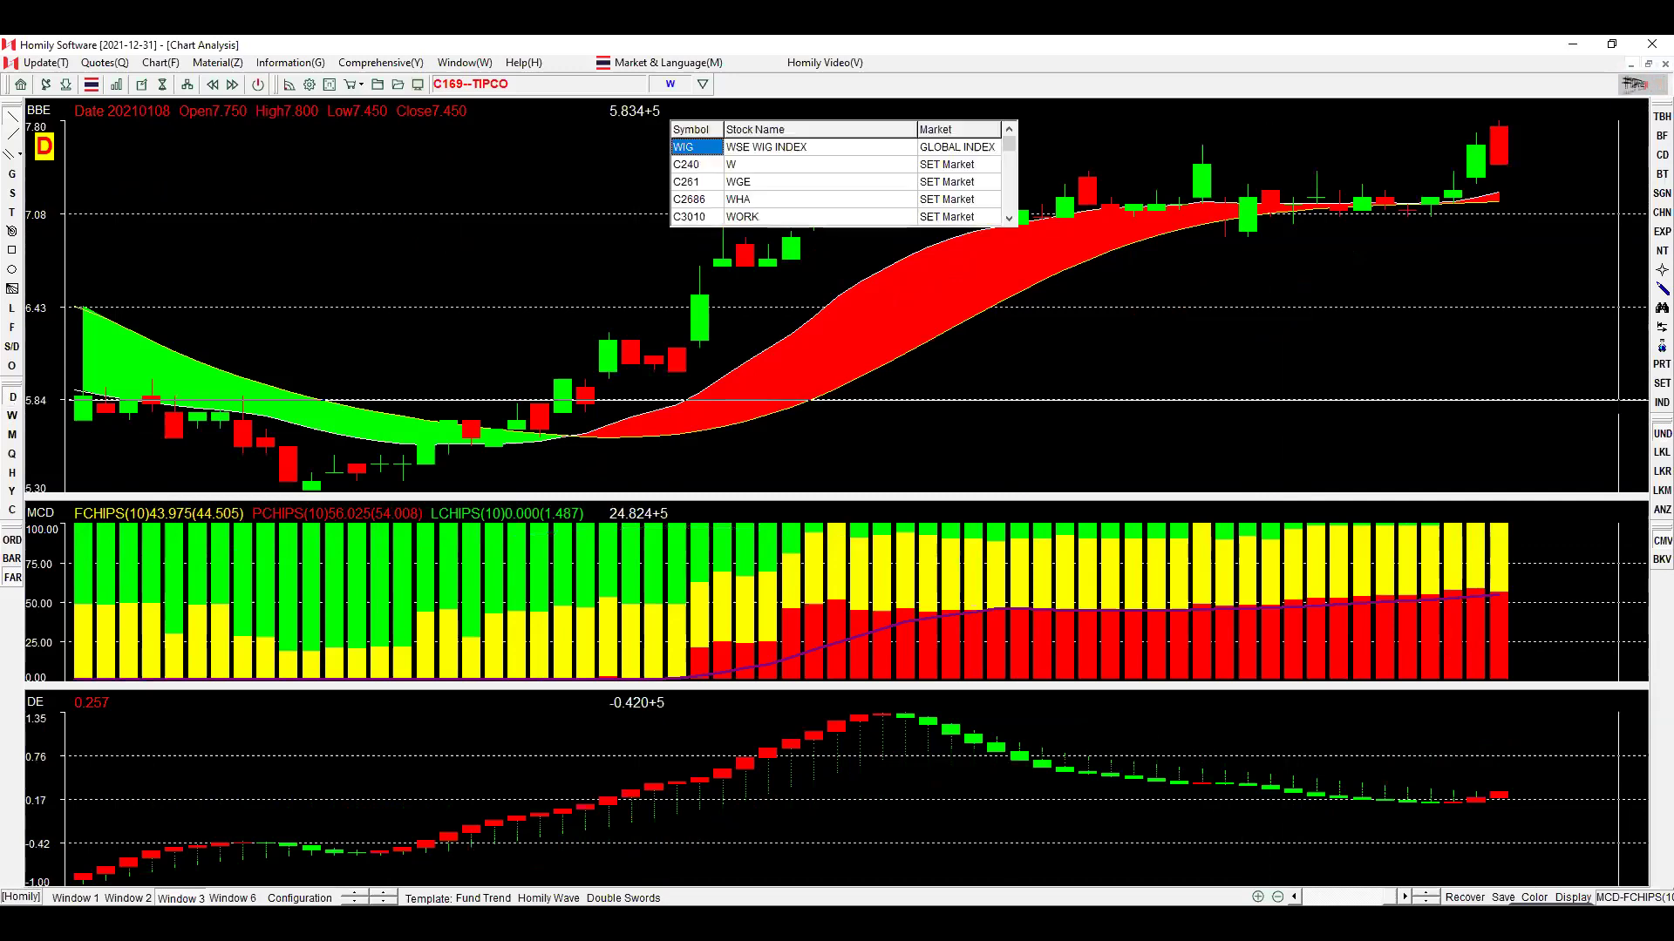
key(Return)
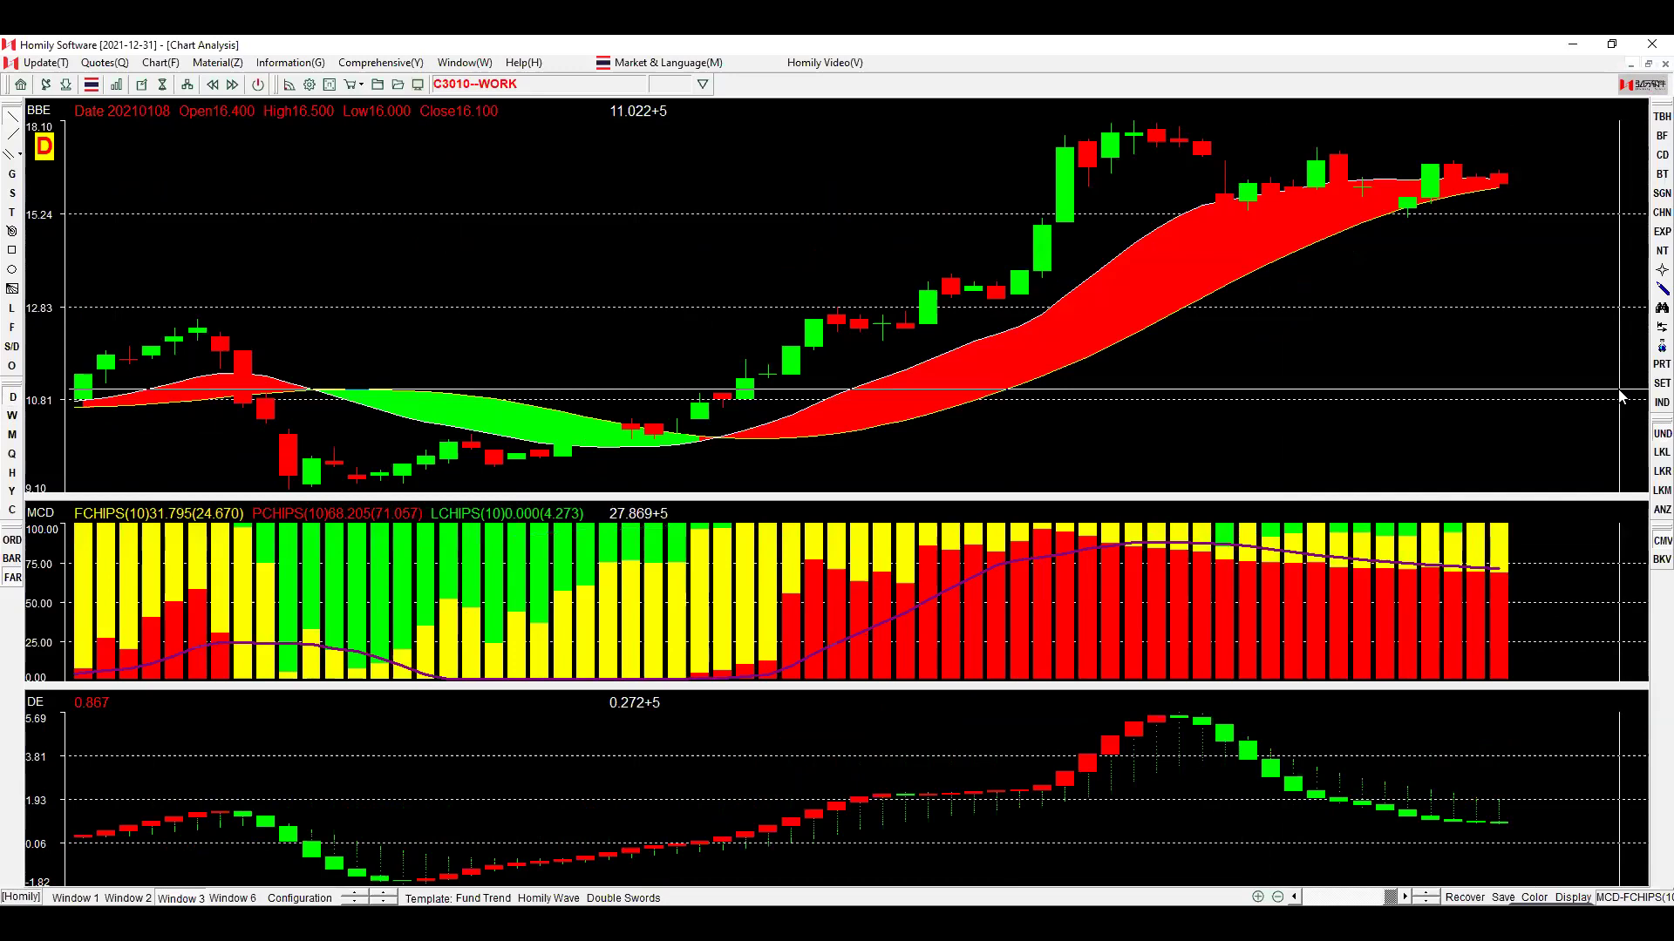
click(1278, 897)
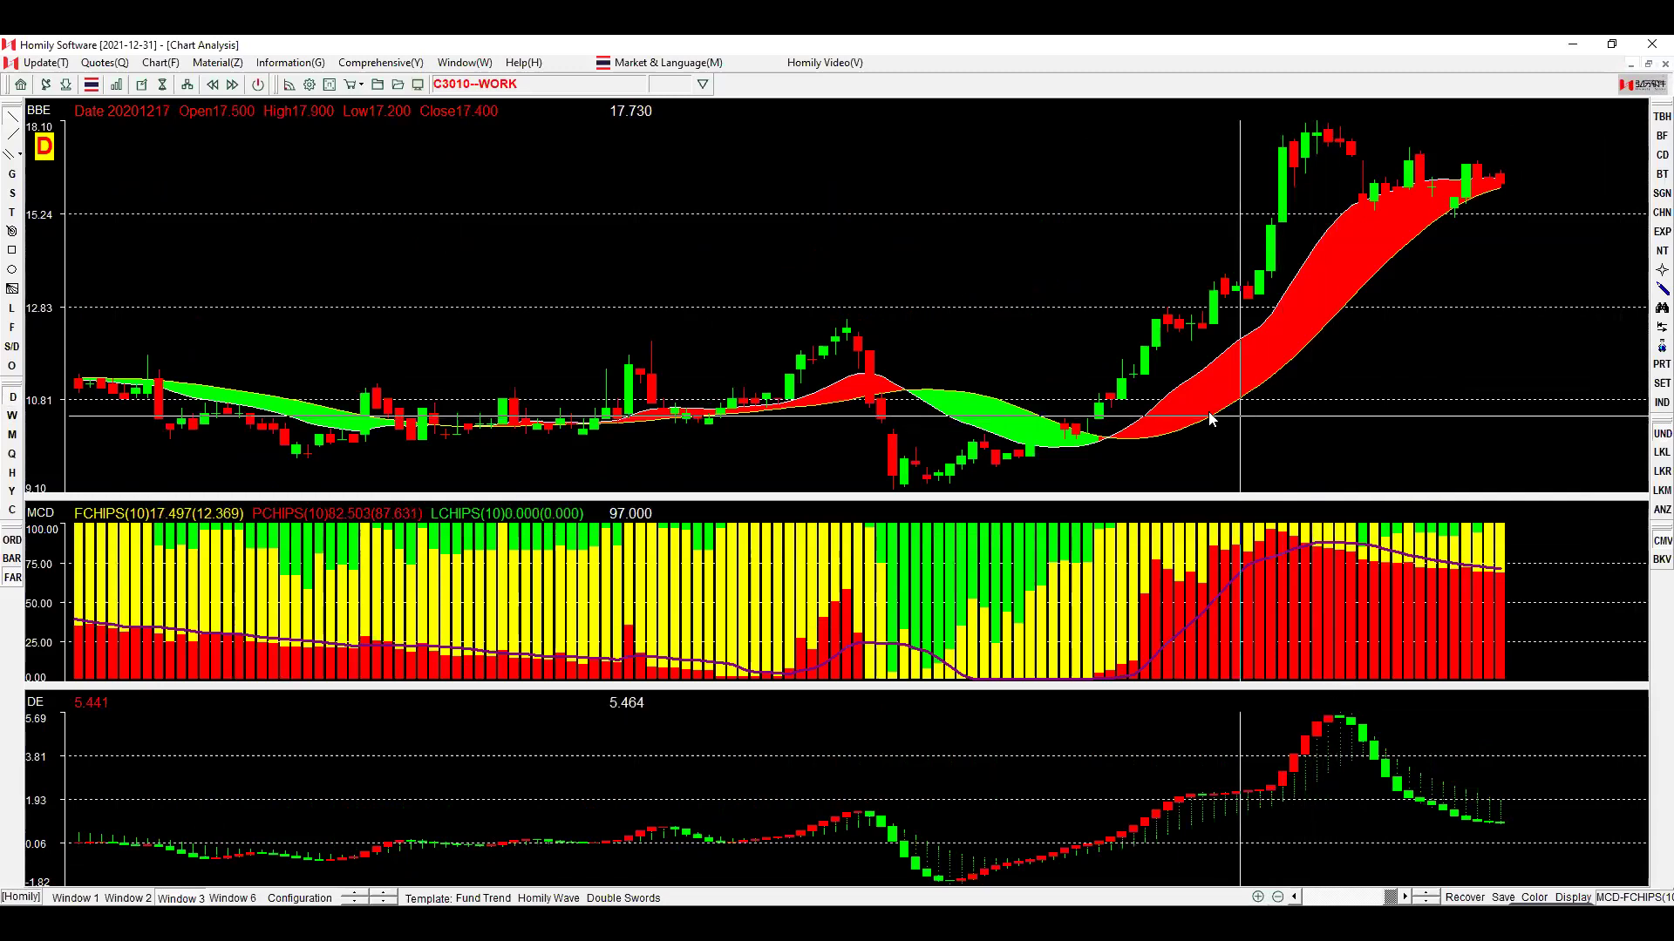
Draw rising lines along WORK's red BBE band and its growing red MCD bars, and clear them.
drag(1222, 345, 1316, 265)
drag(1203, 432, 1460, 349)
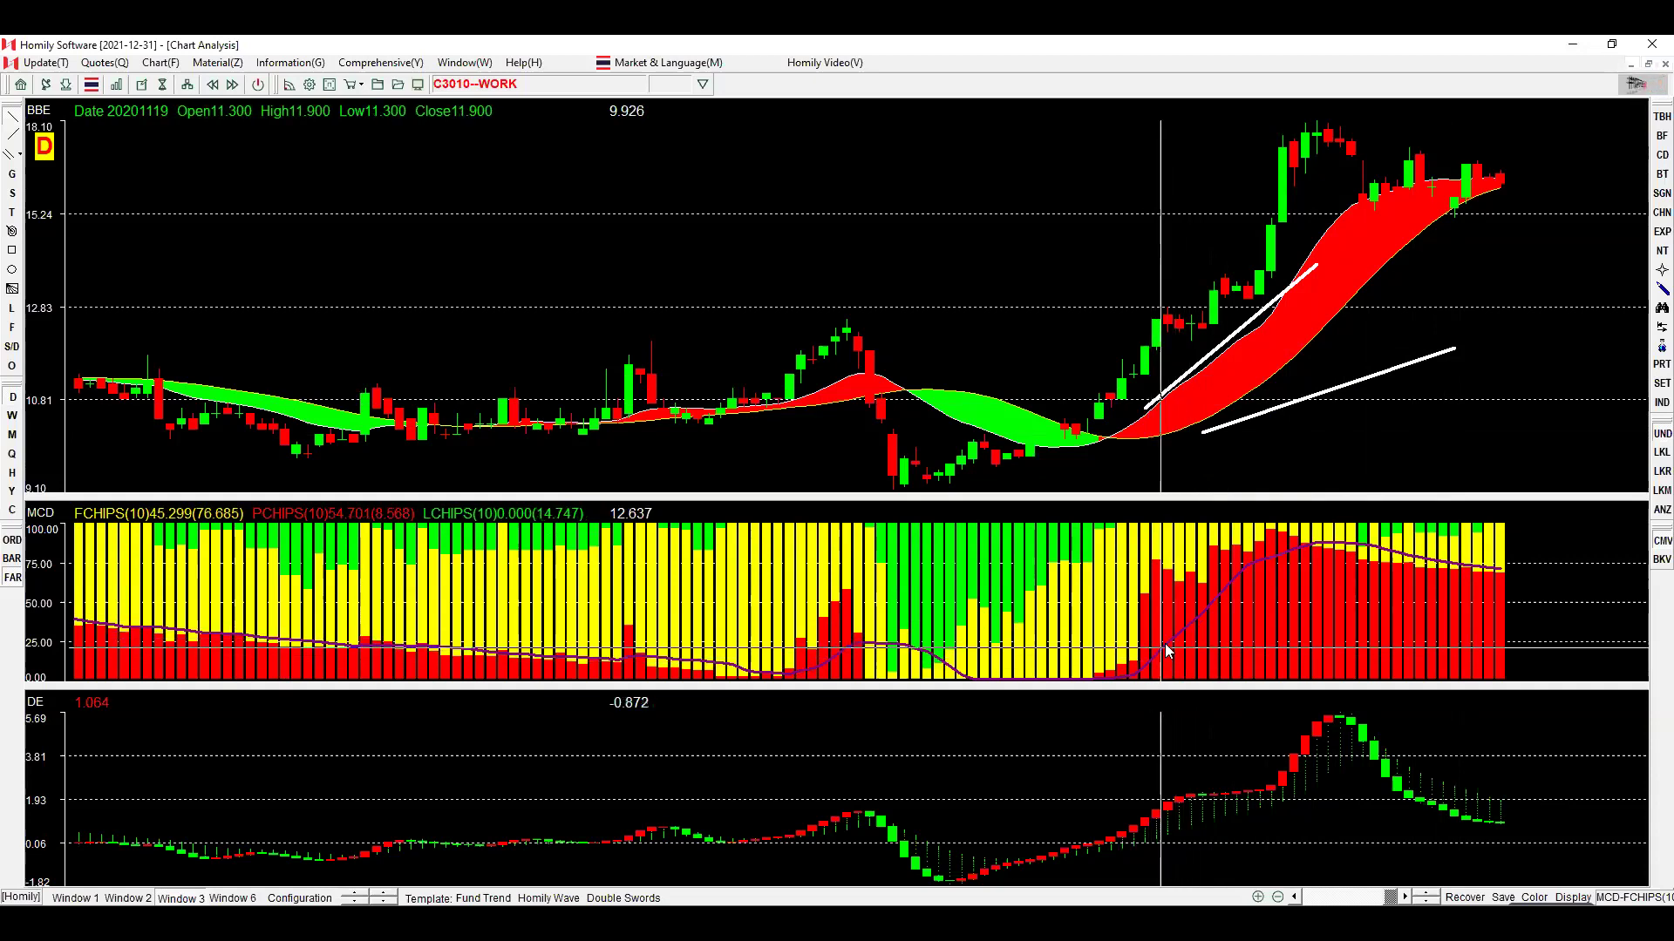
click(1303, 540)
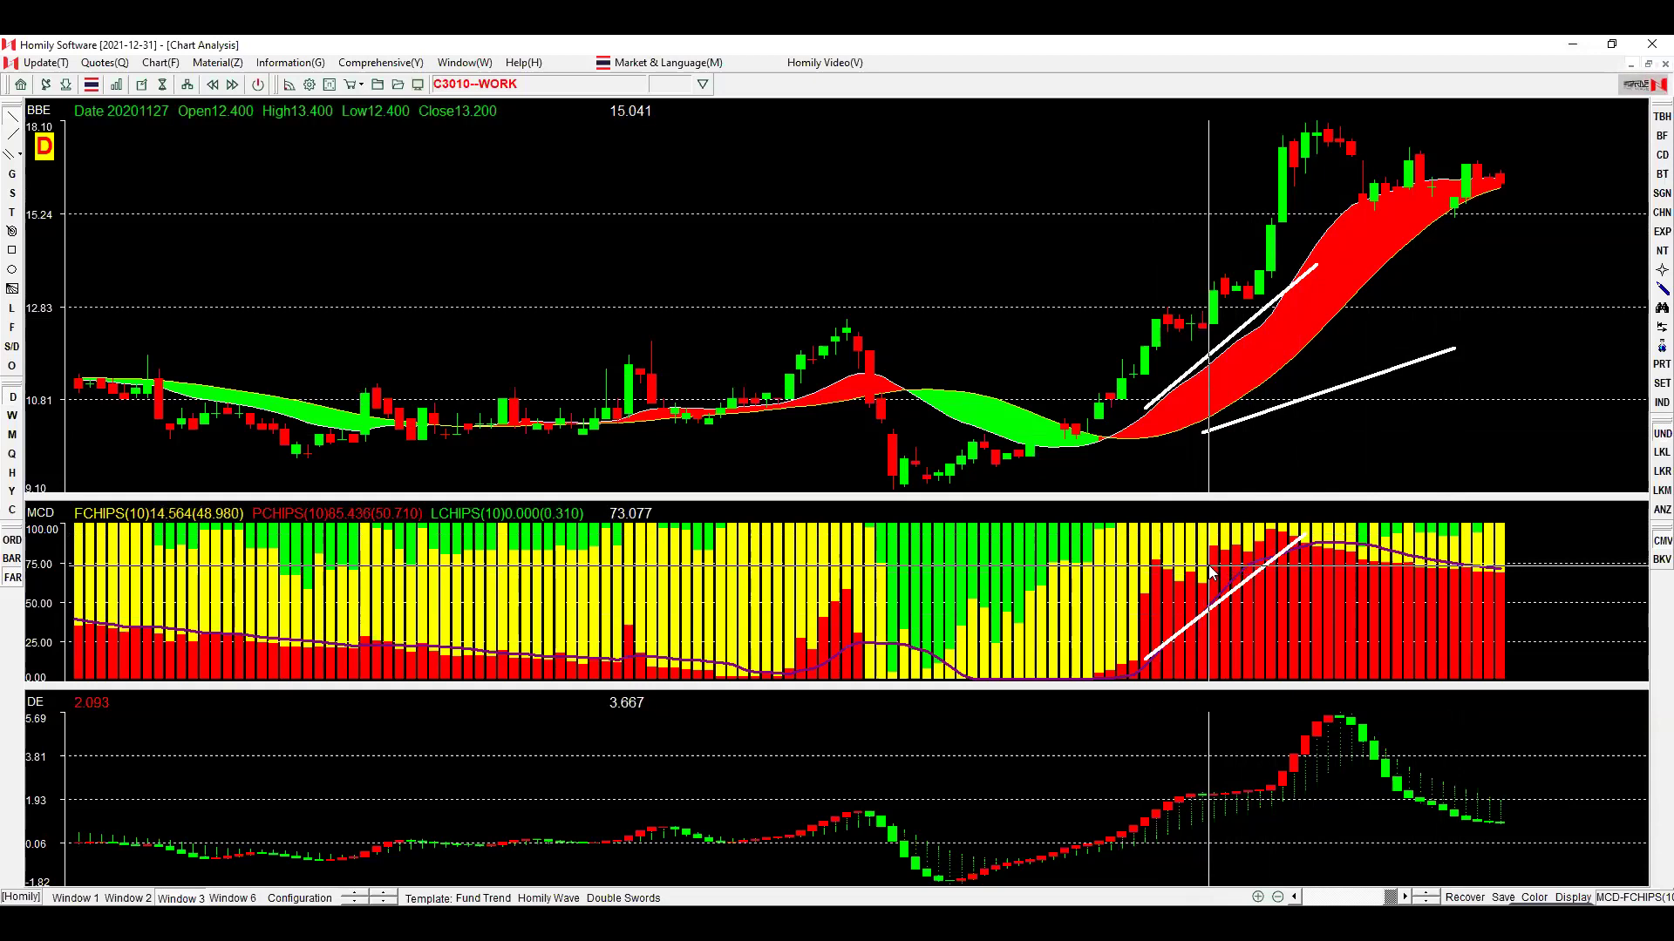
drag(1168, 648, 1260, 538)
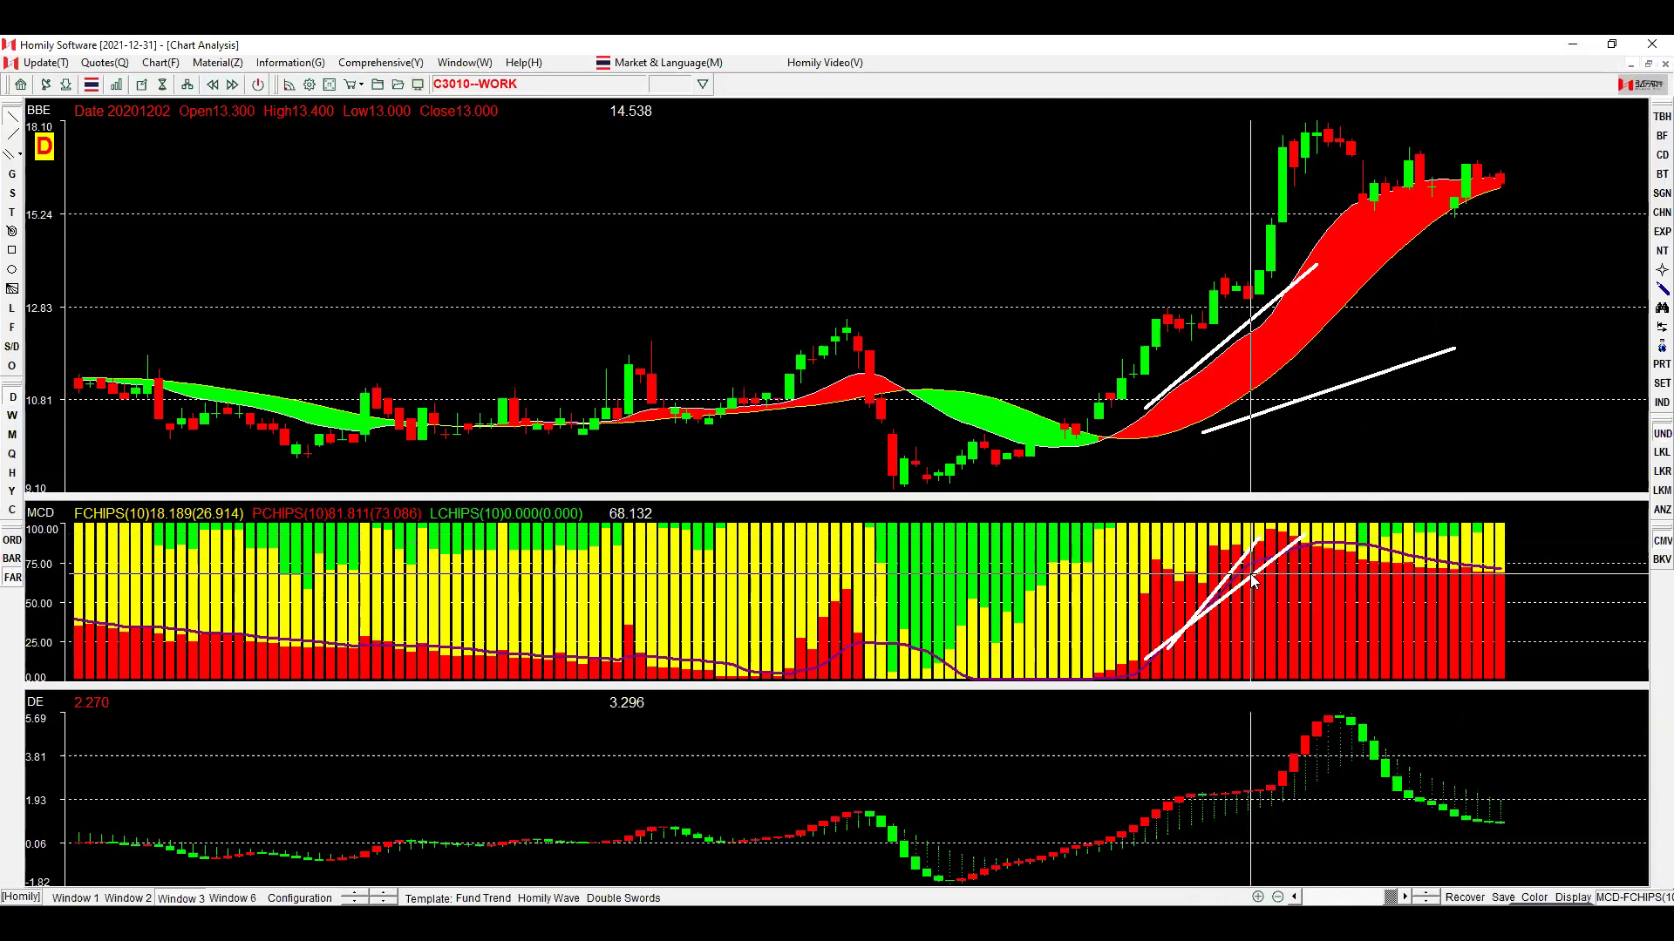
key(Escape)
Draw a horizontal line across WORK's recent MCD bars near the 50 level and clear it.
drag(1161, 606, 1618, 599)
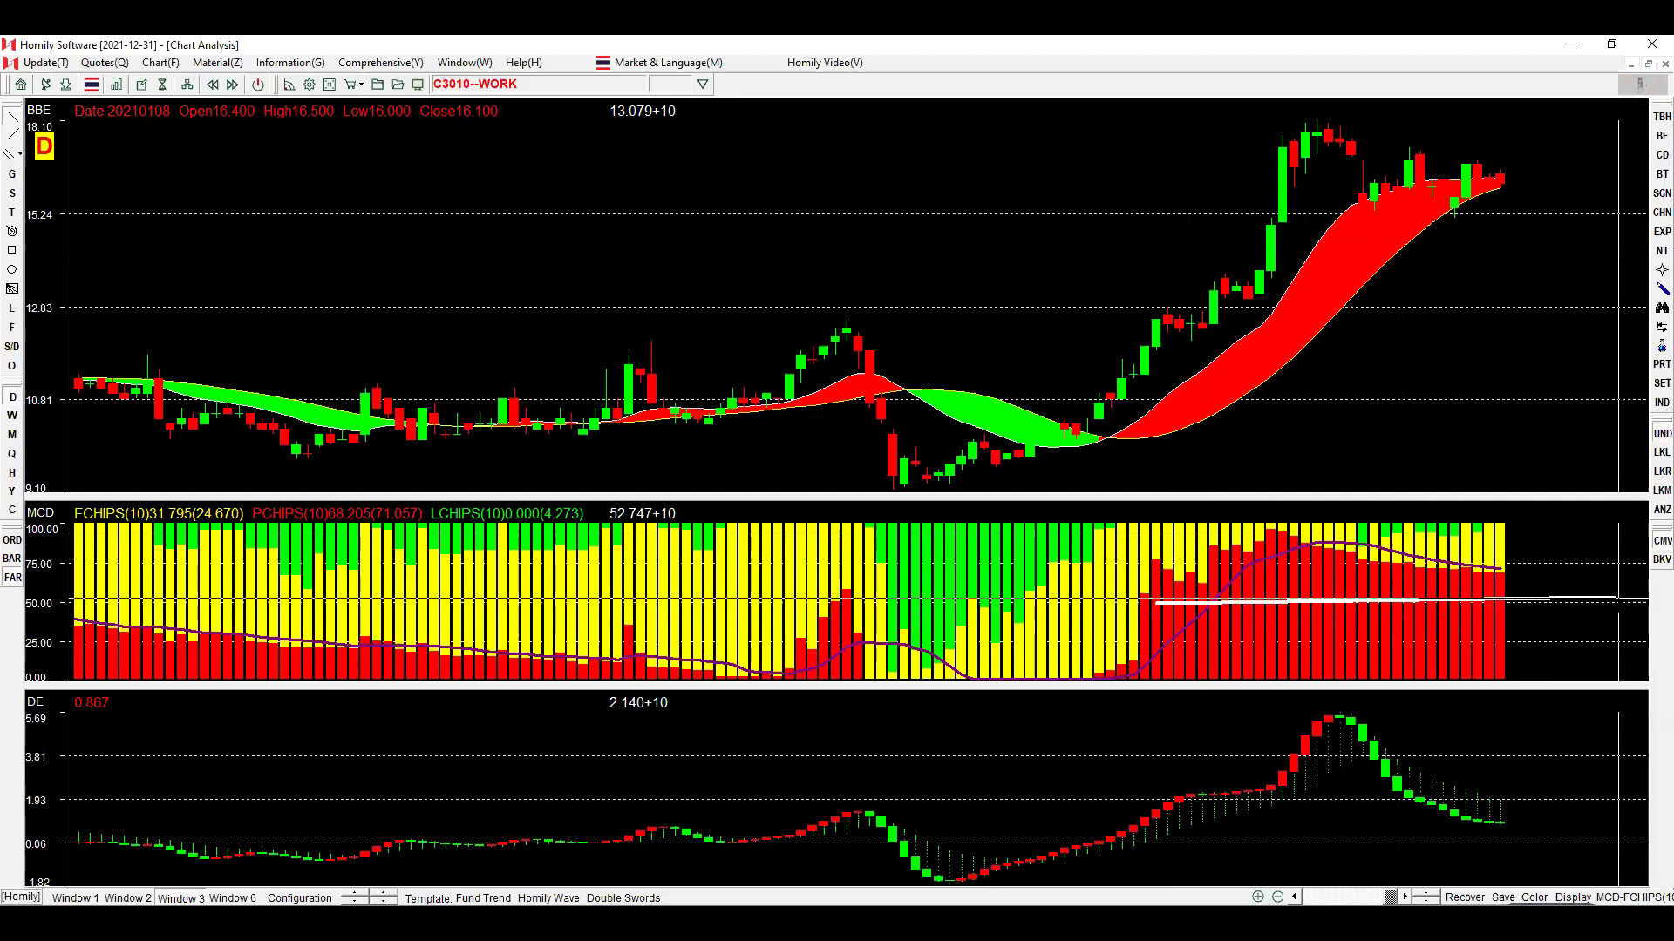
drag(1618, 599, 1598, 593)
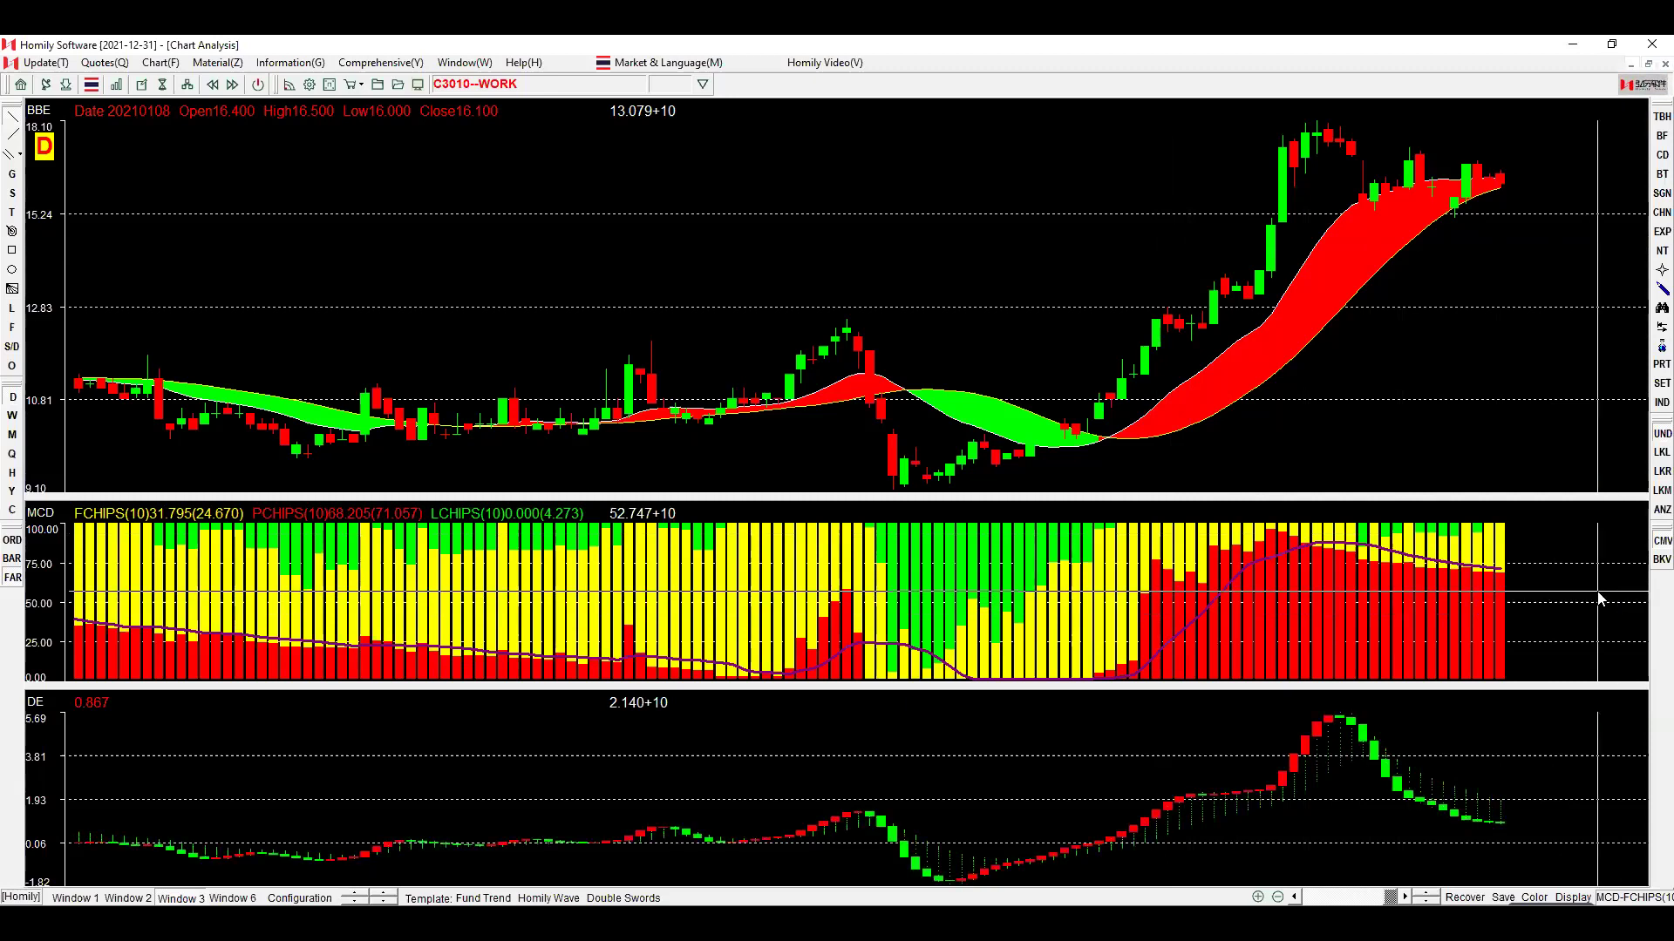
Show WORK's daily history back to January 2020 and draw lines marking the decline, the recovery and the sideways range's upper and lower limits.
click(1278, 897)
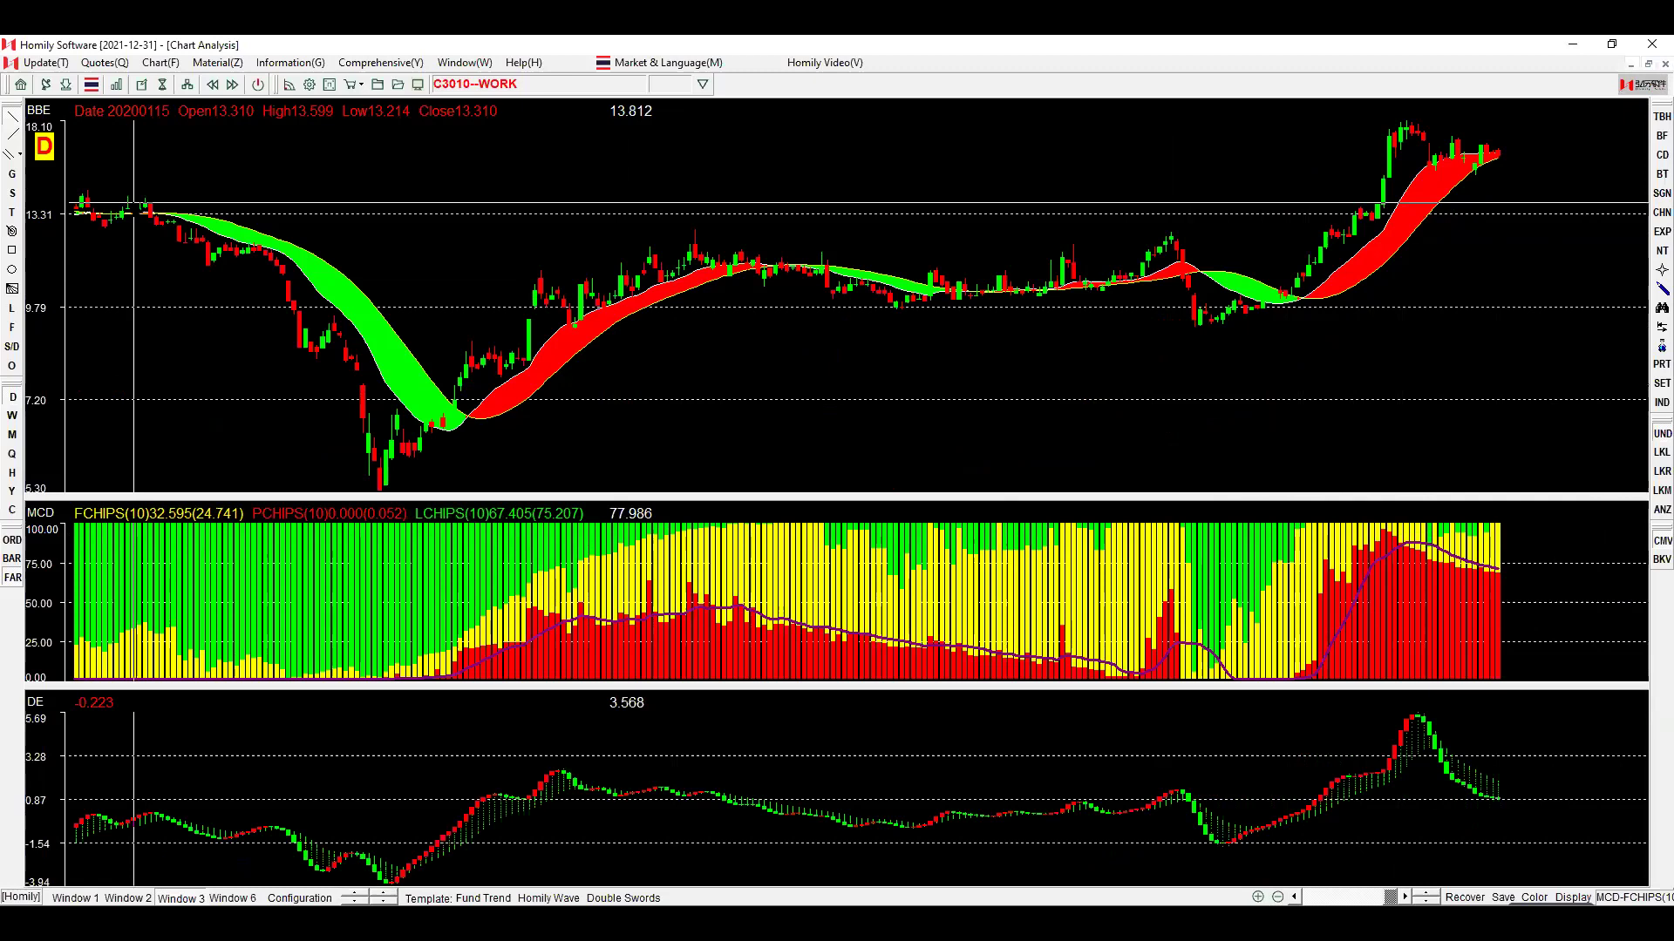
mouse_move(139, 185)
mouse_down()
mouse_move(407, 464)
mouse_move(645, 231)
mouse_move(1297, 254)
mouse_move(1546, 230)
mouse_up()
drag(729, 326, 1435, 314)
Roll WORK's long-range daily chart back candle by candle to 3 December 2020, just after the breakout above the range.
key(Up)
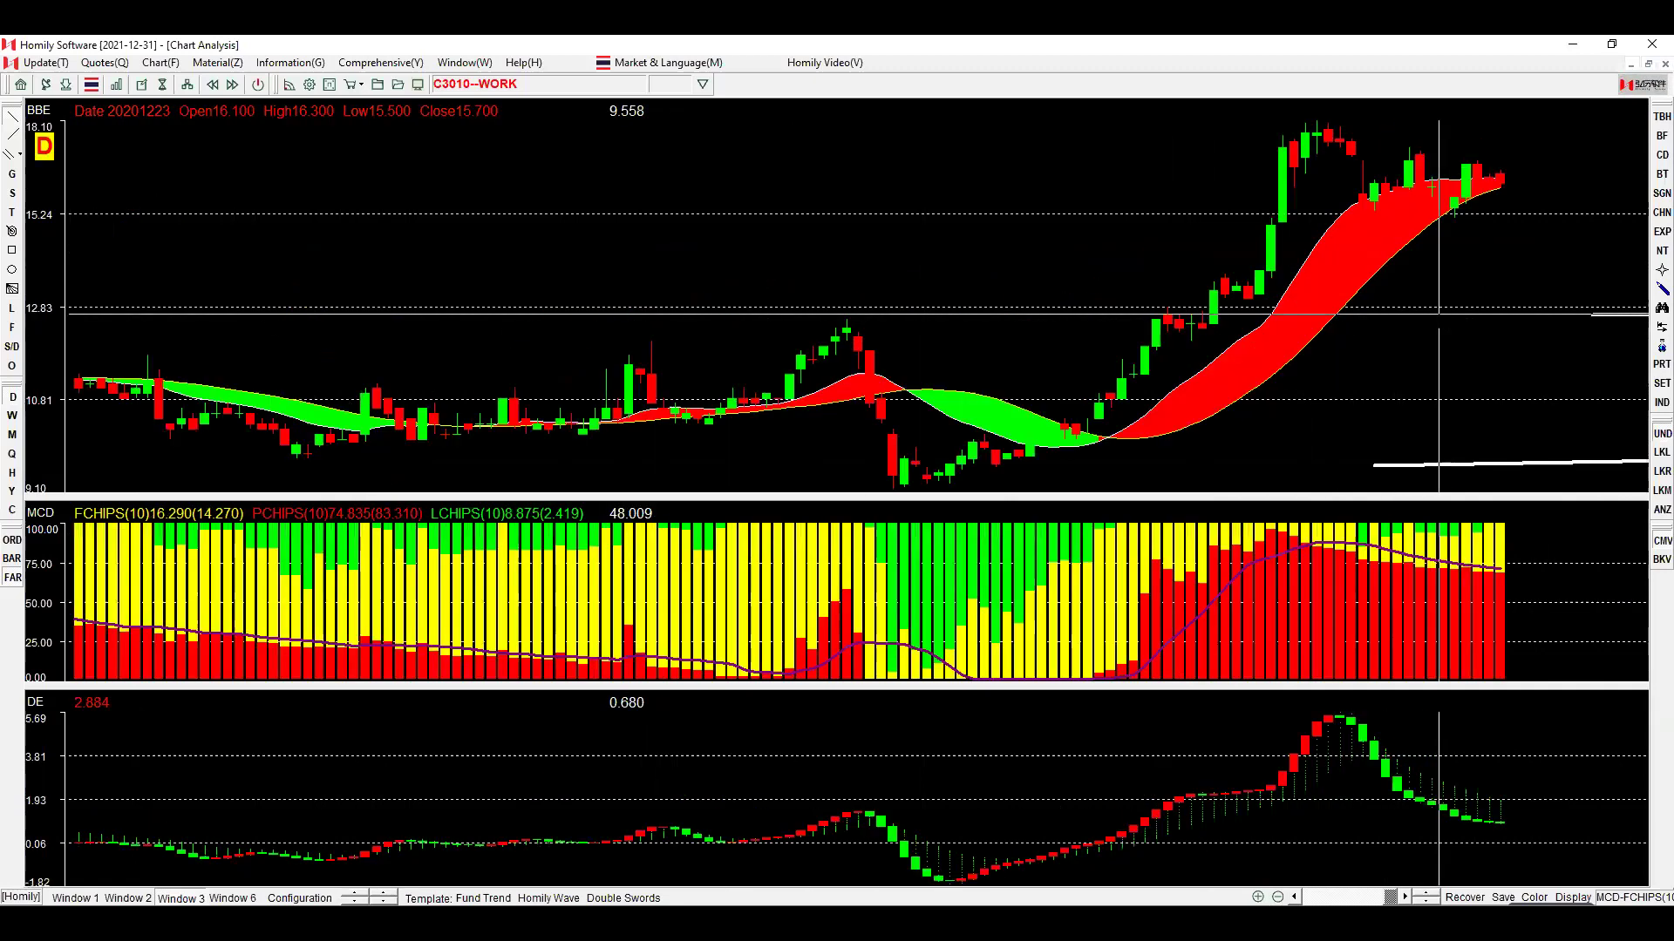
key(Down)
key(Up)
key(Up)
key(Up)
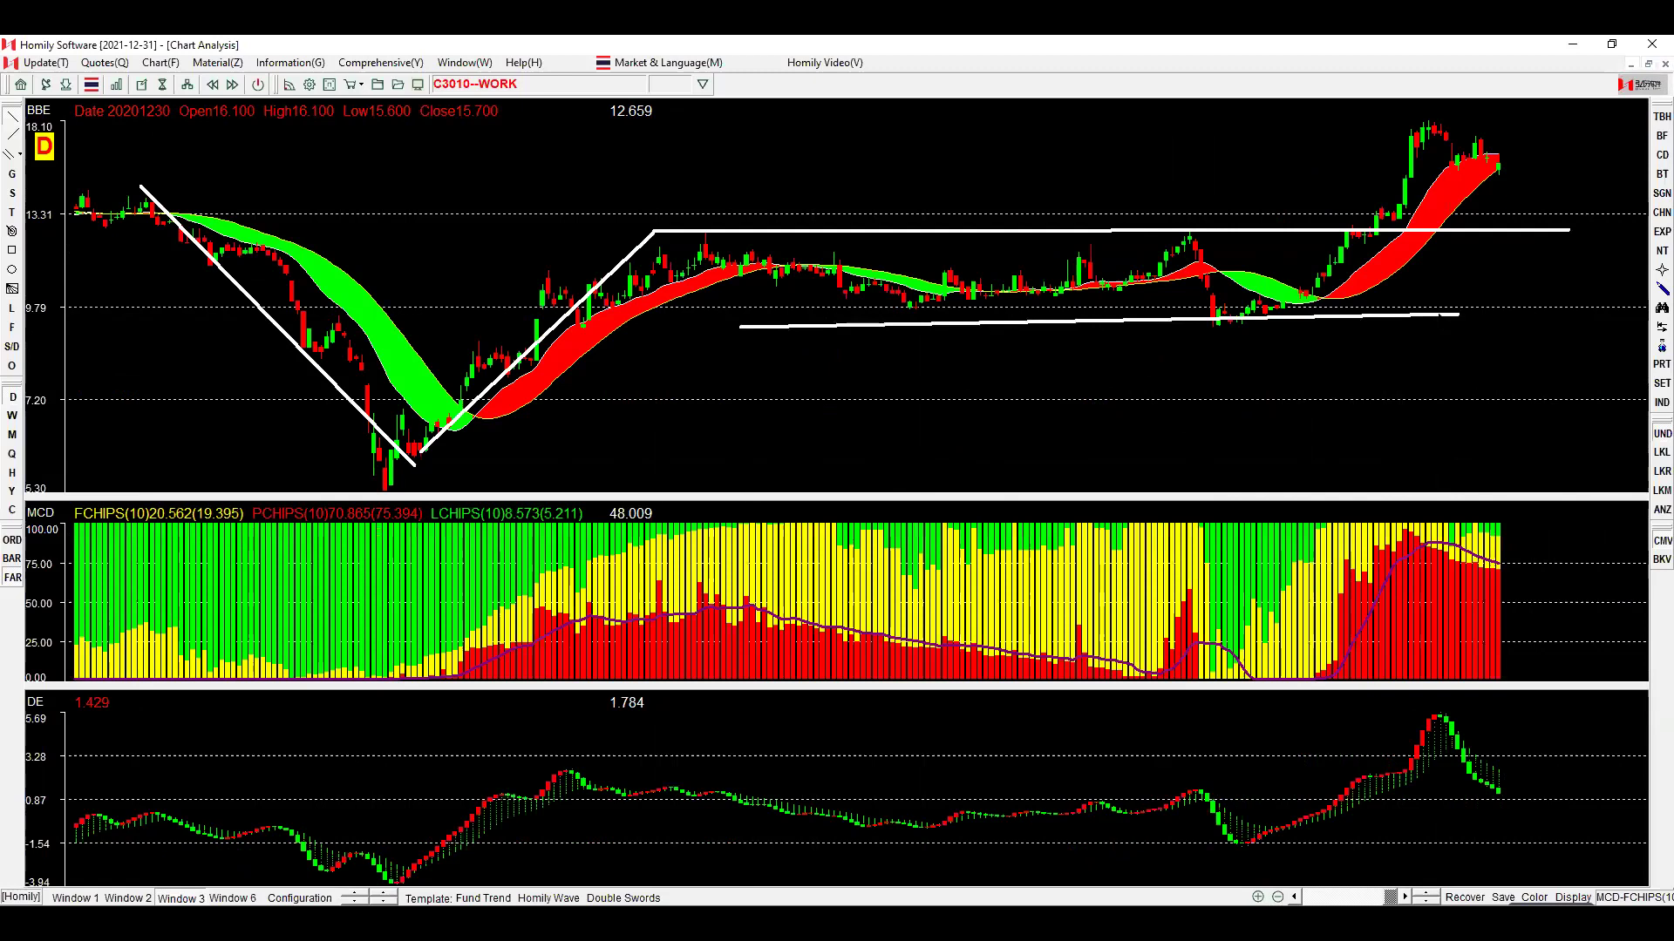
key(Left)
key(Left)
key(Left)
key(Left)
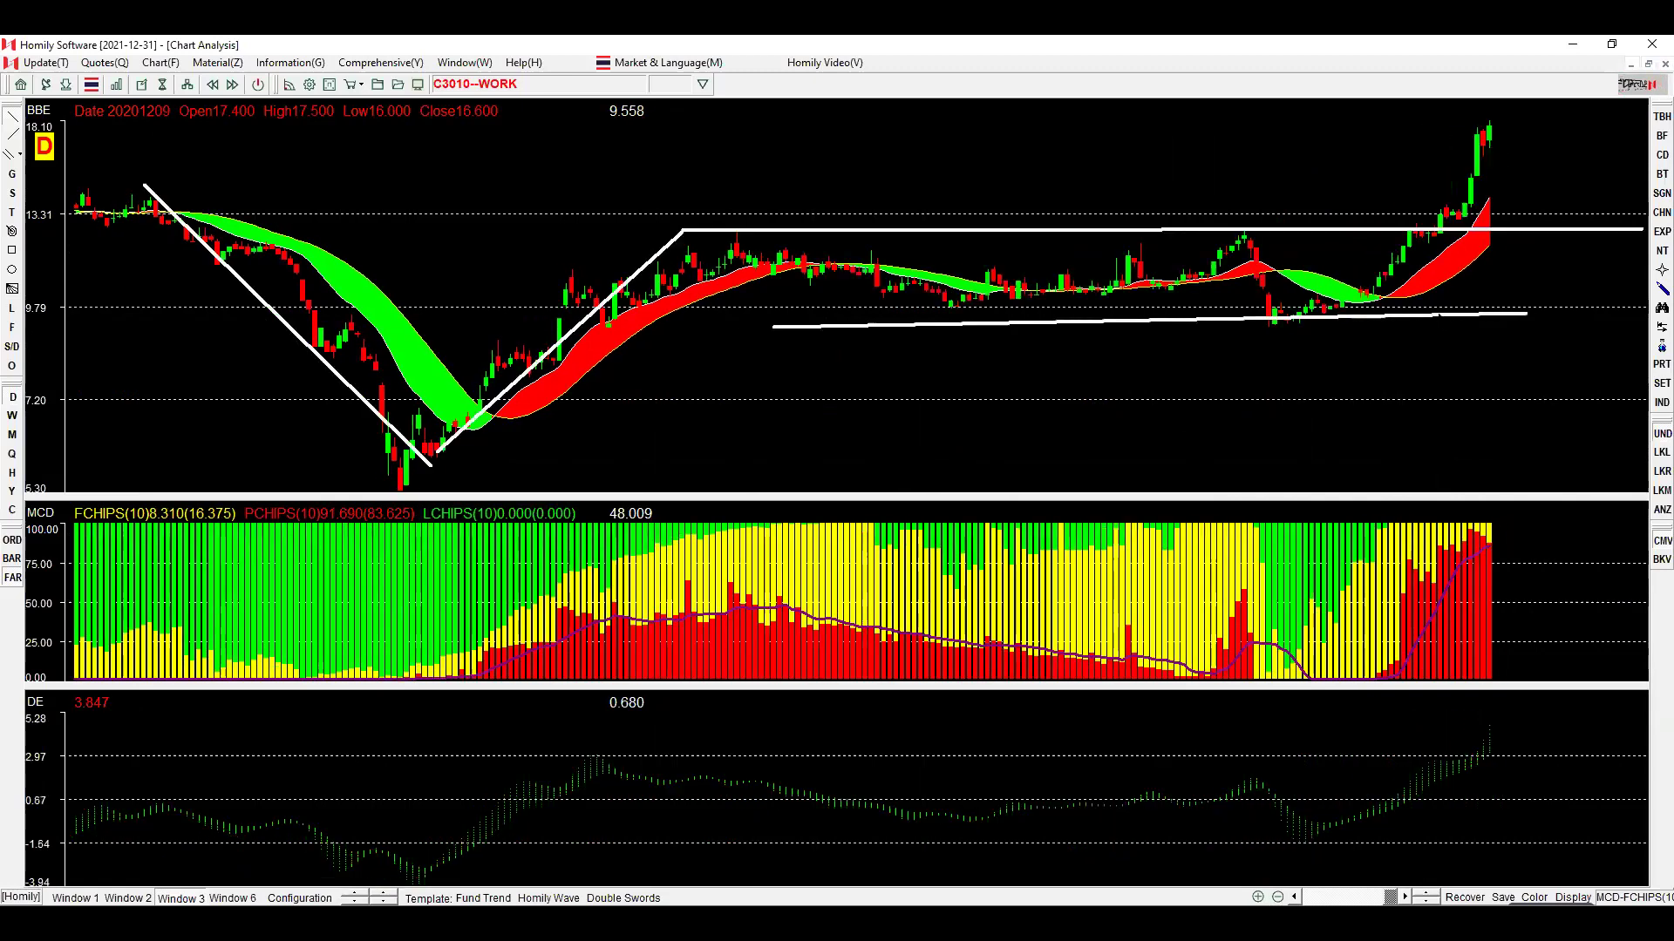
key(Left)
key(Left)
key(Left)
key(Left)
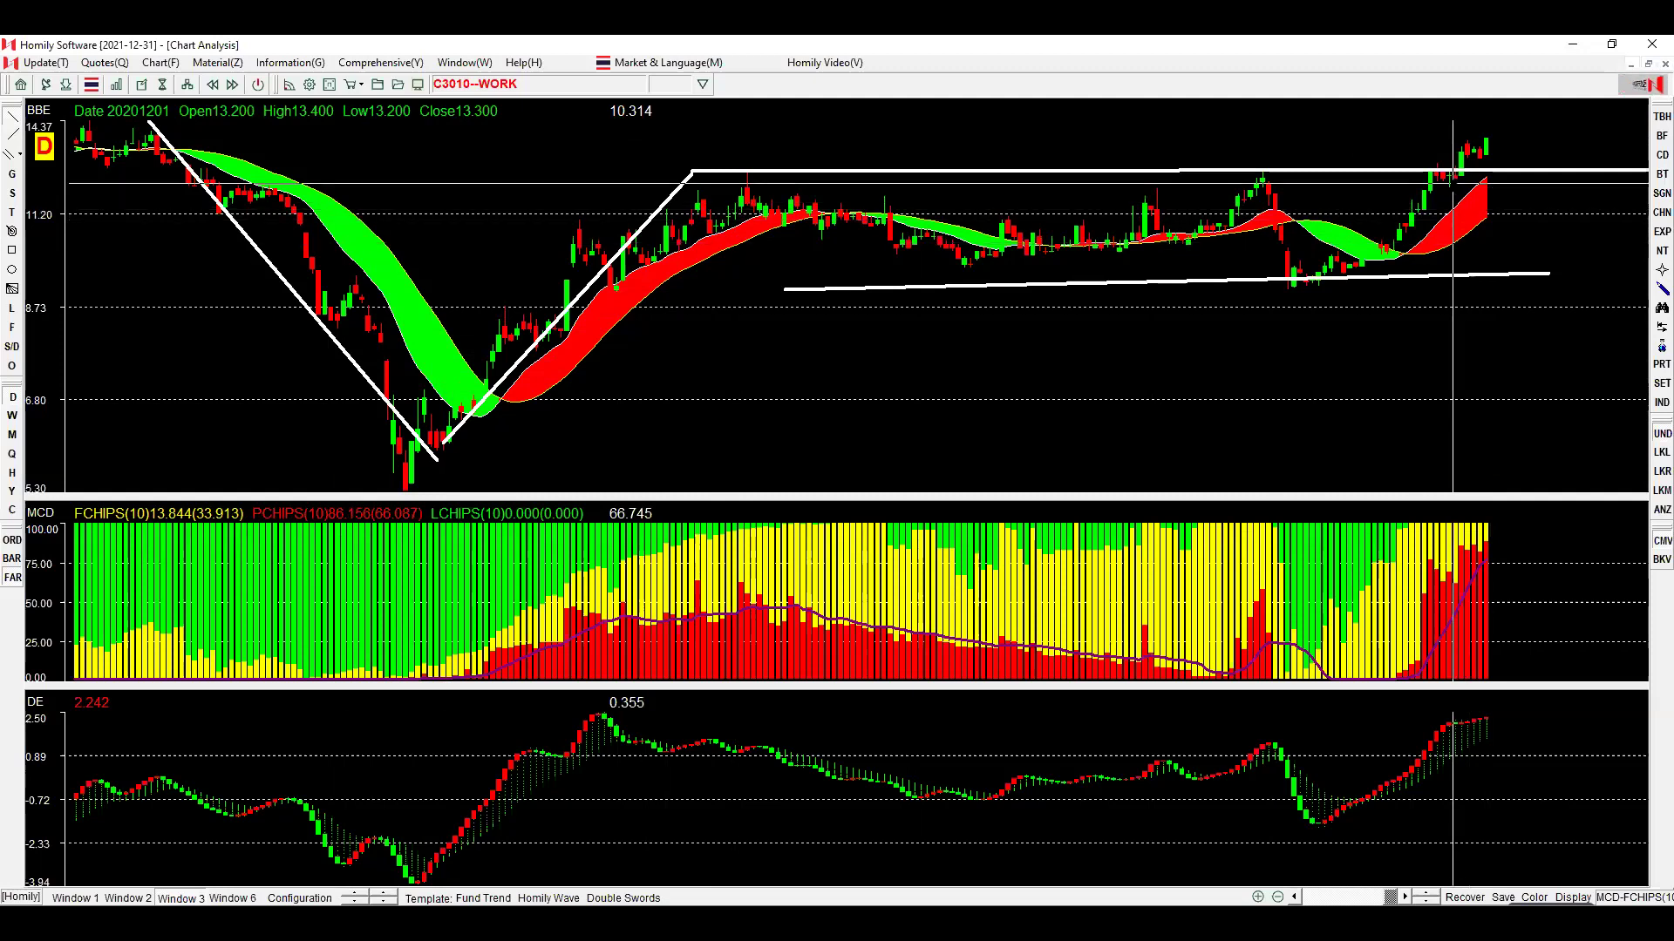
Draw short lines marking WORK's breakout and pullback to the range's upper limit, and advance the chart by one candle.
drag(1450, 188, 1469, 151)
drag(1469, 151, 1479, 165)
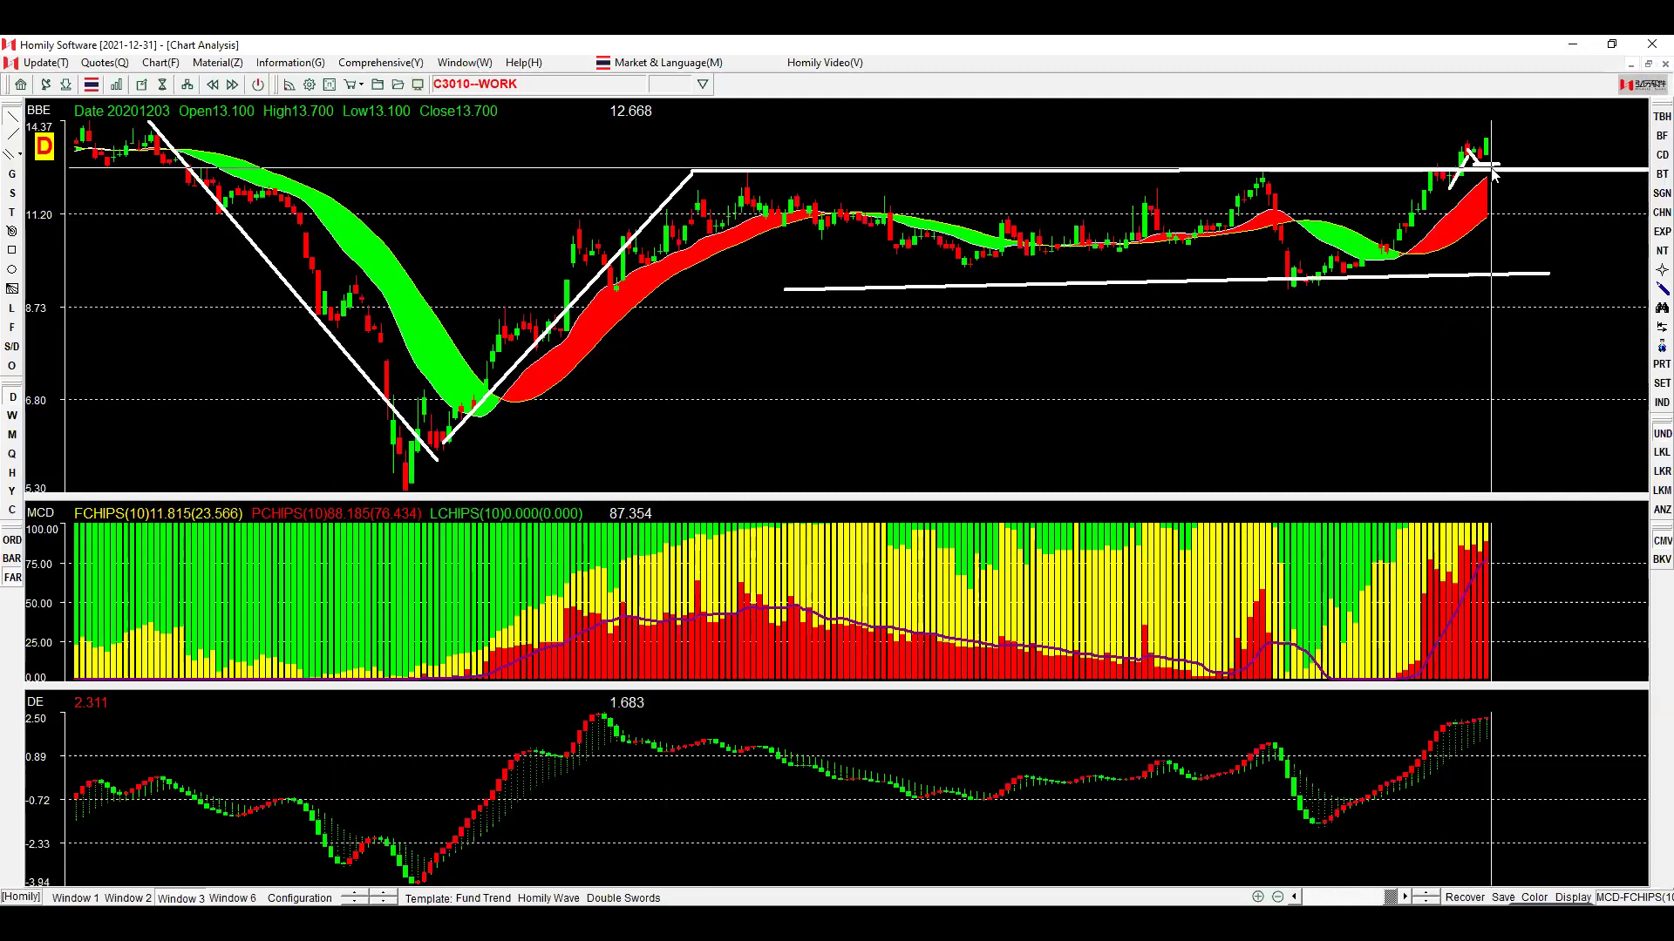
key(Right)
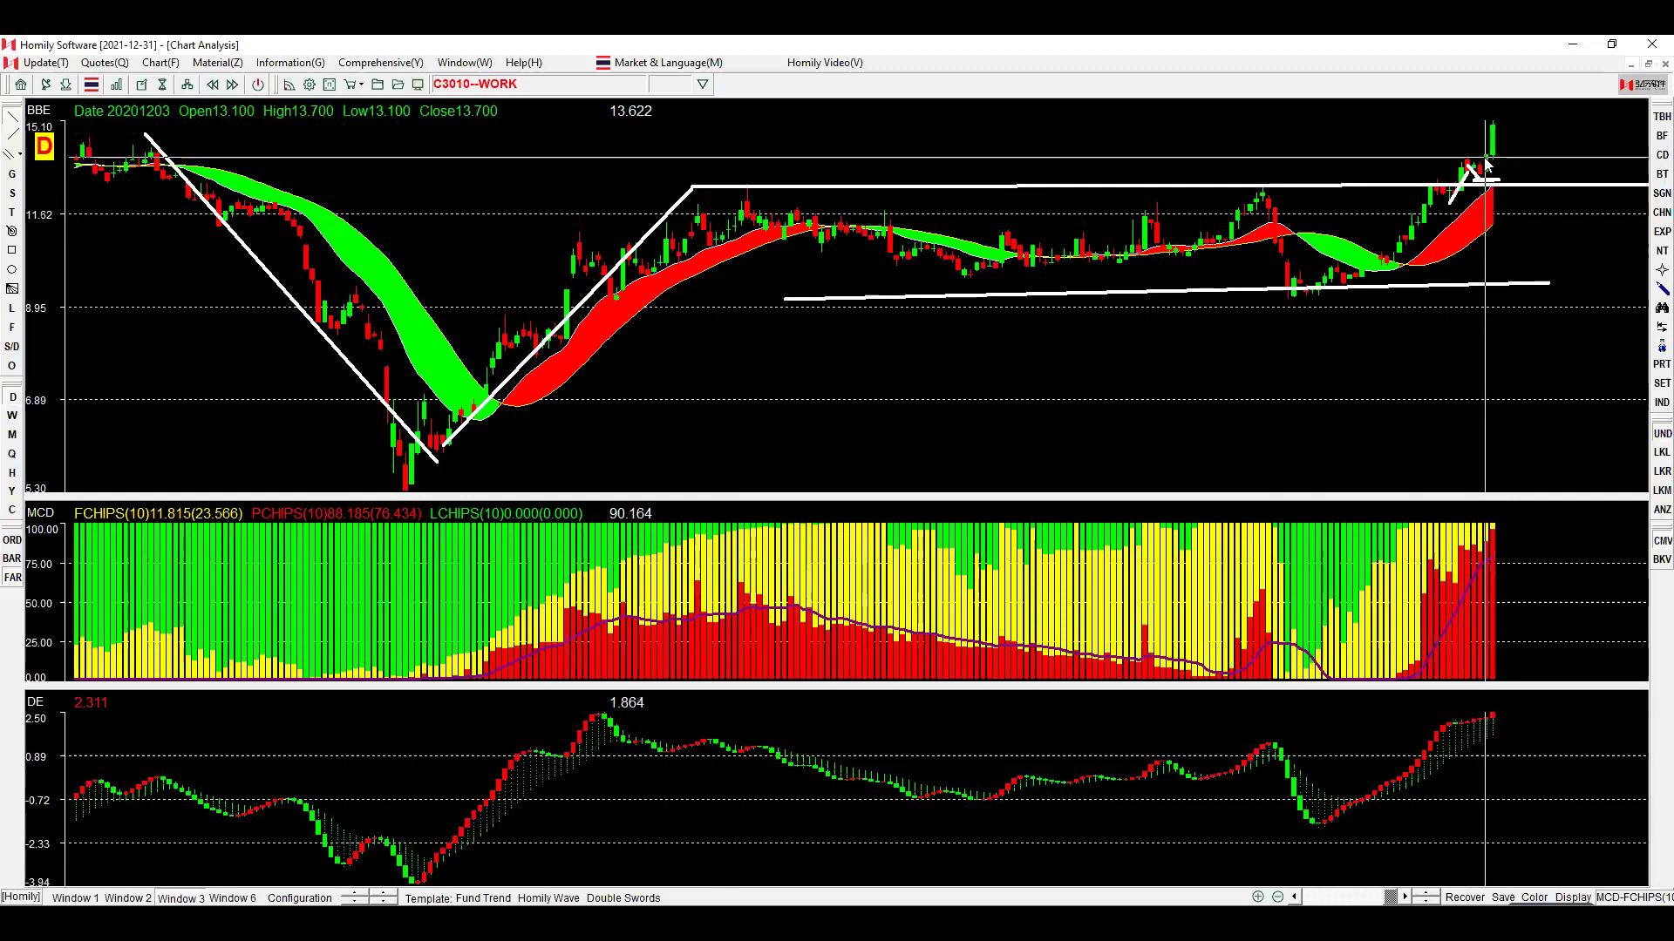
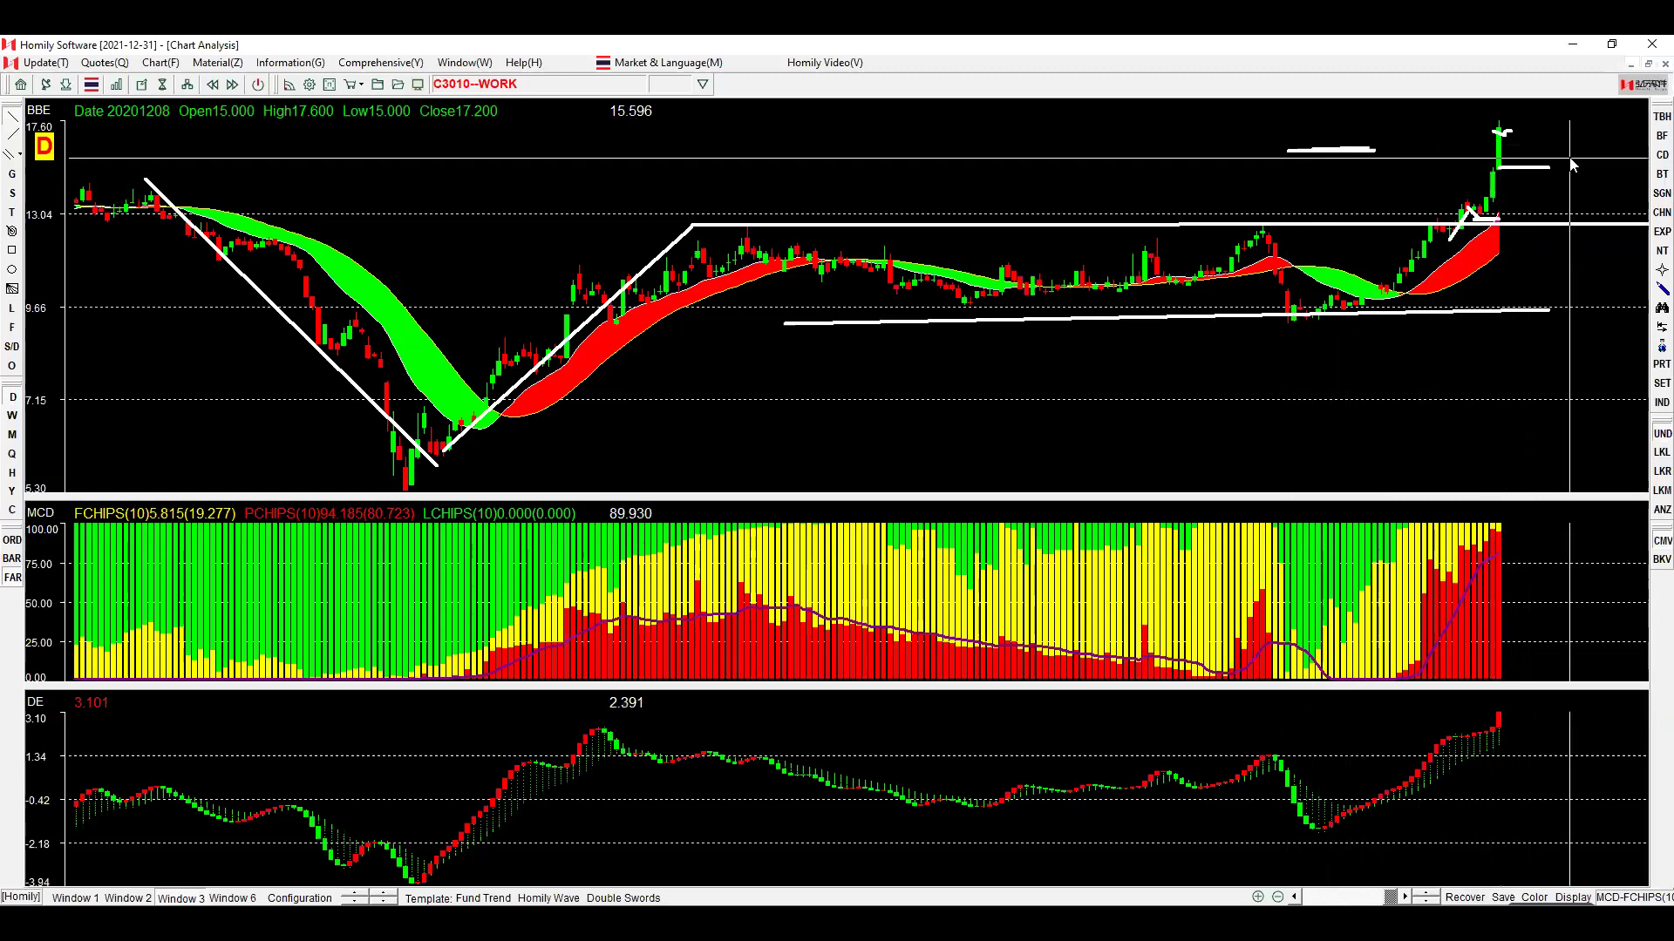
Draw short lines marking a pullback around WORK's 8 December 2020 candle and the level beside it, and clear all drawings.
drag(1479, 133, 1535, 164)
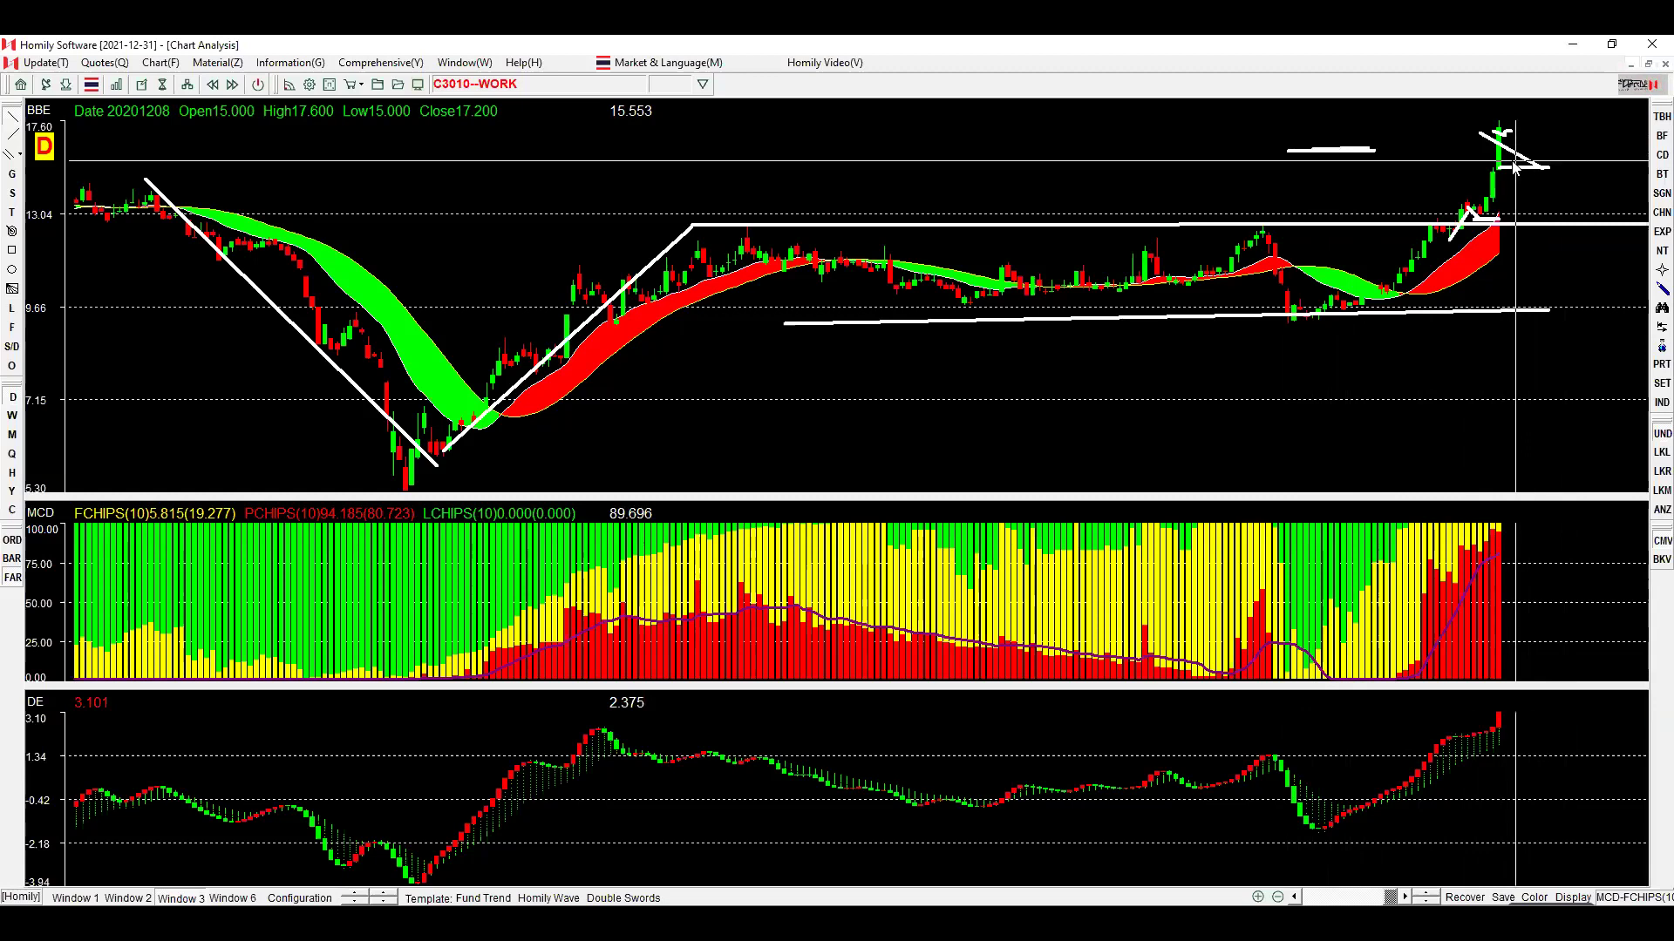
drag(1337, 150, 1424, 165)
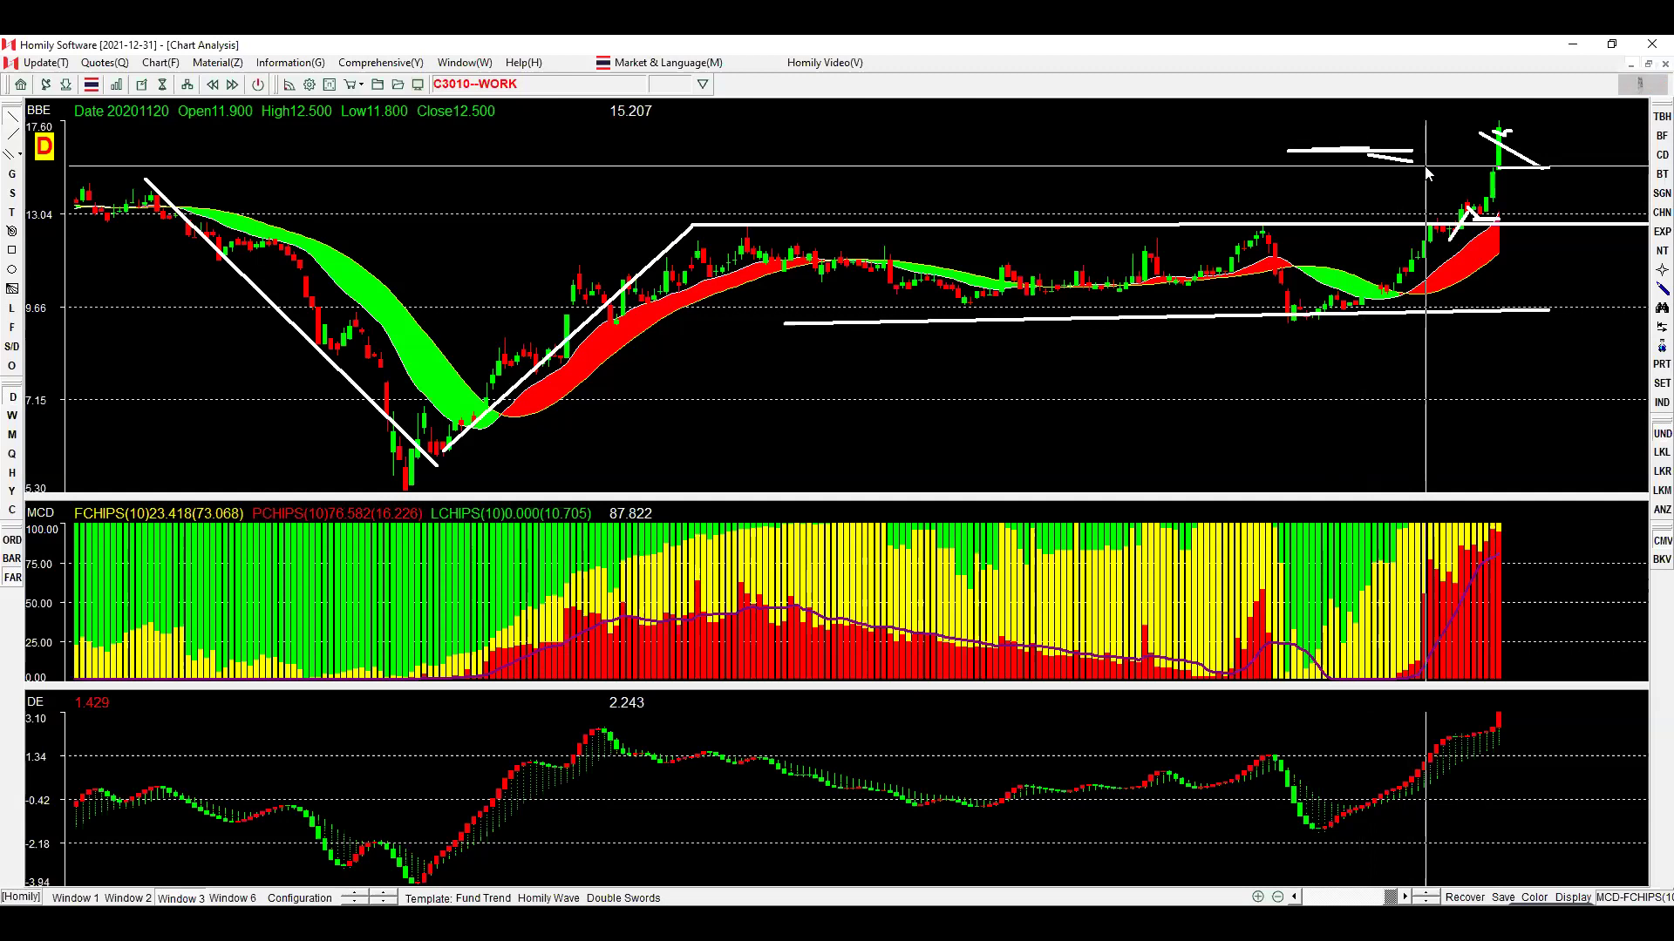
right_click(1426, 167)
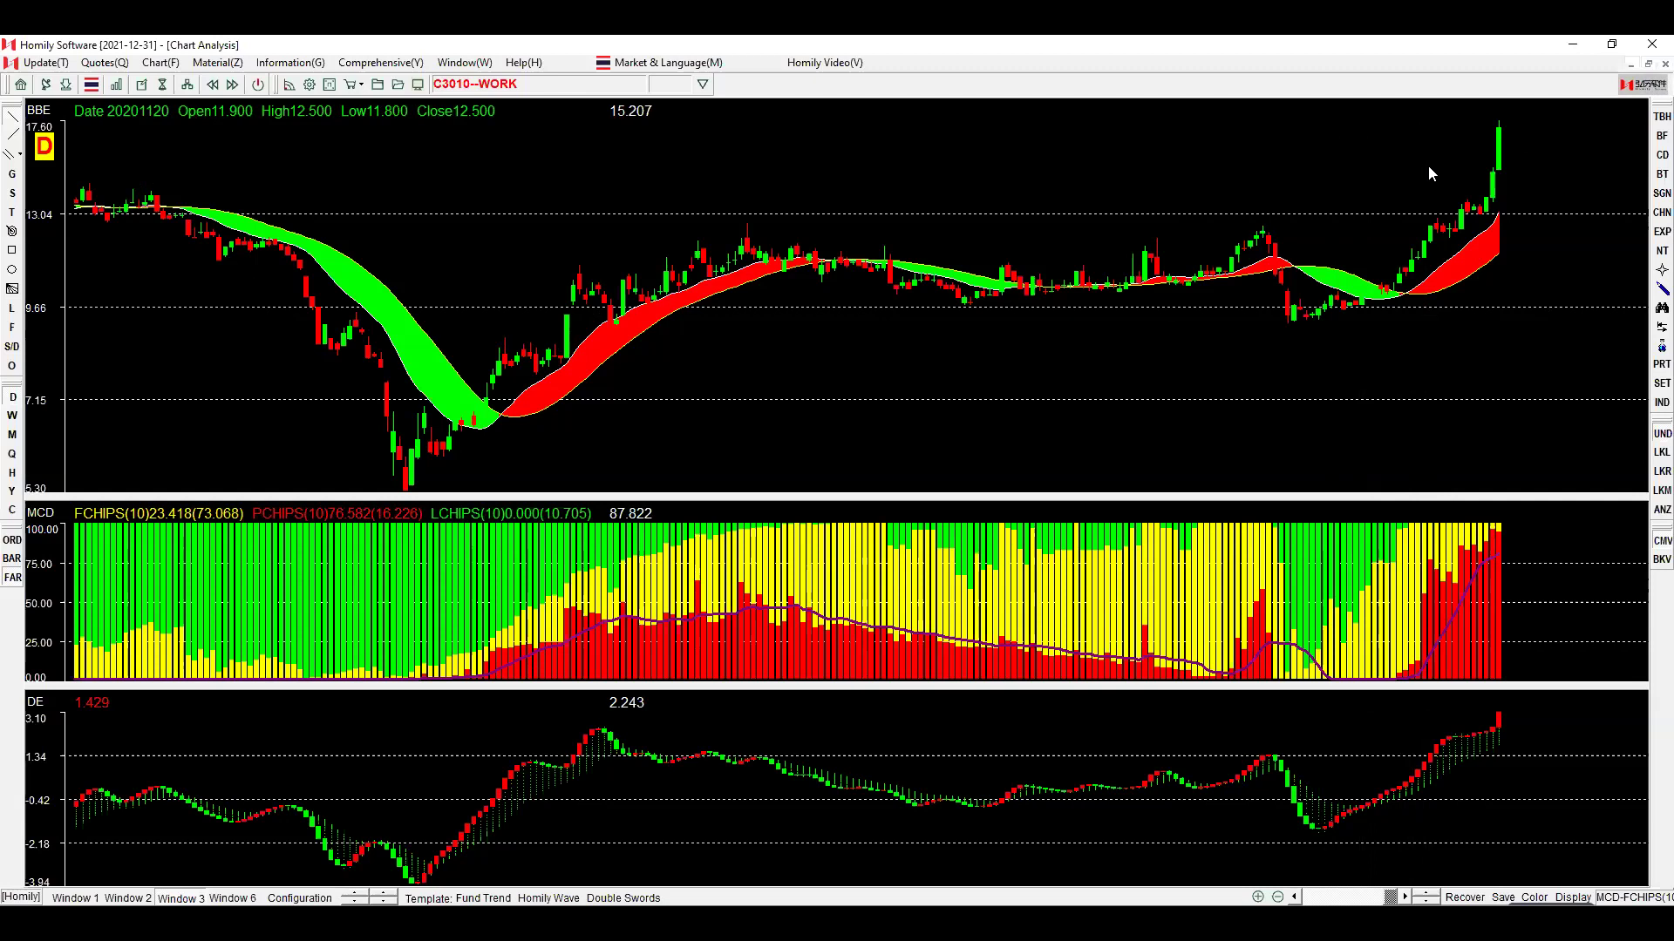
Enlarge WORK's daily chart with the candles after the breakout and draw short lines at the 8 December 2020 candle's base and top.
click(1258, 897)
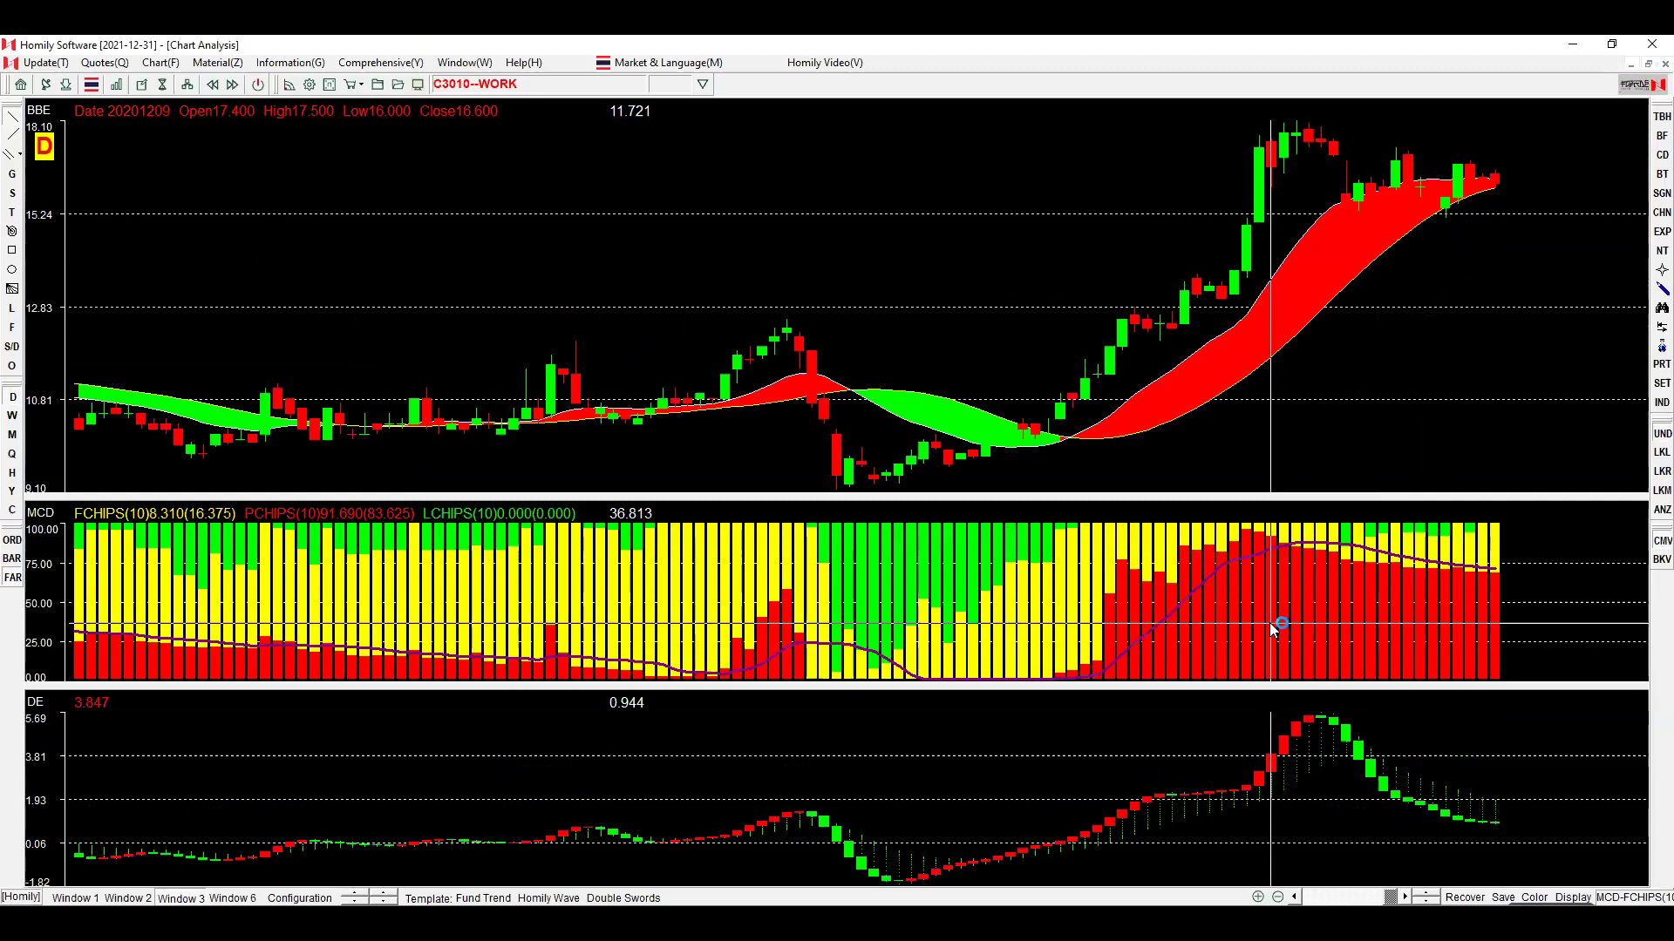
mouse_move(1281, 221)
mouse_down()
mouse_move(1305, 208)
mouse_move(1284, 221)
mouse_up()
drag(1221, 158, 1253, 153)
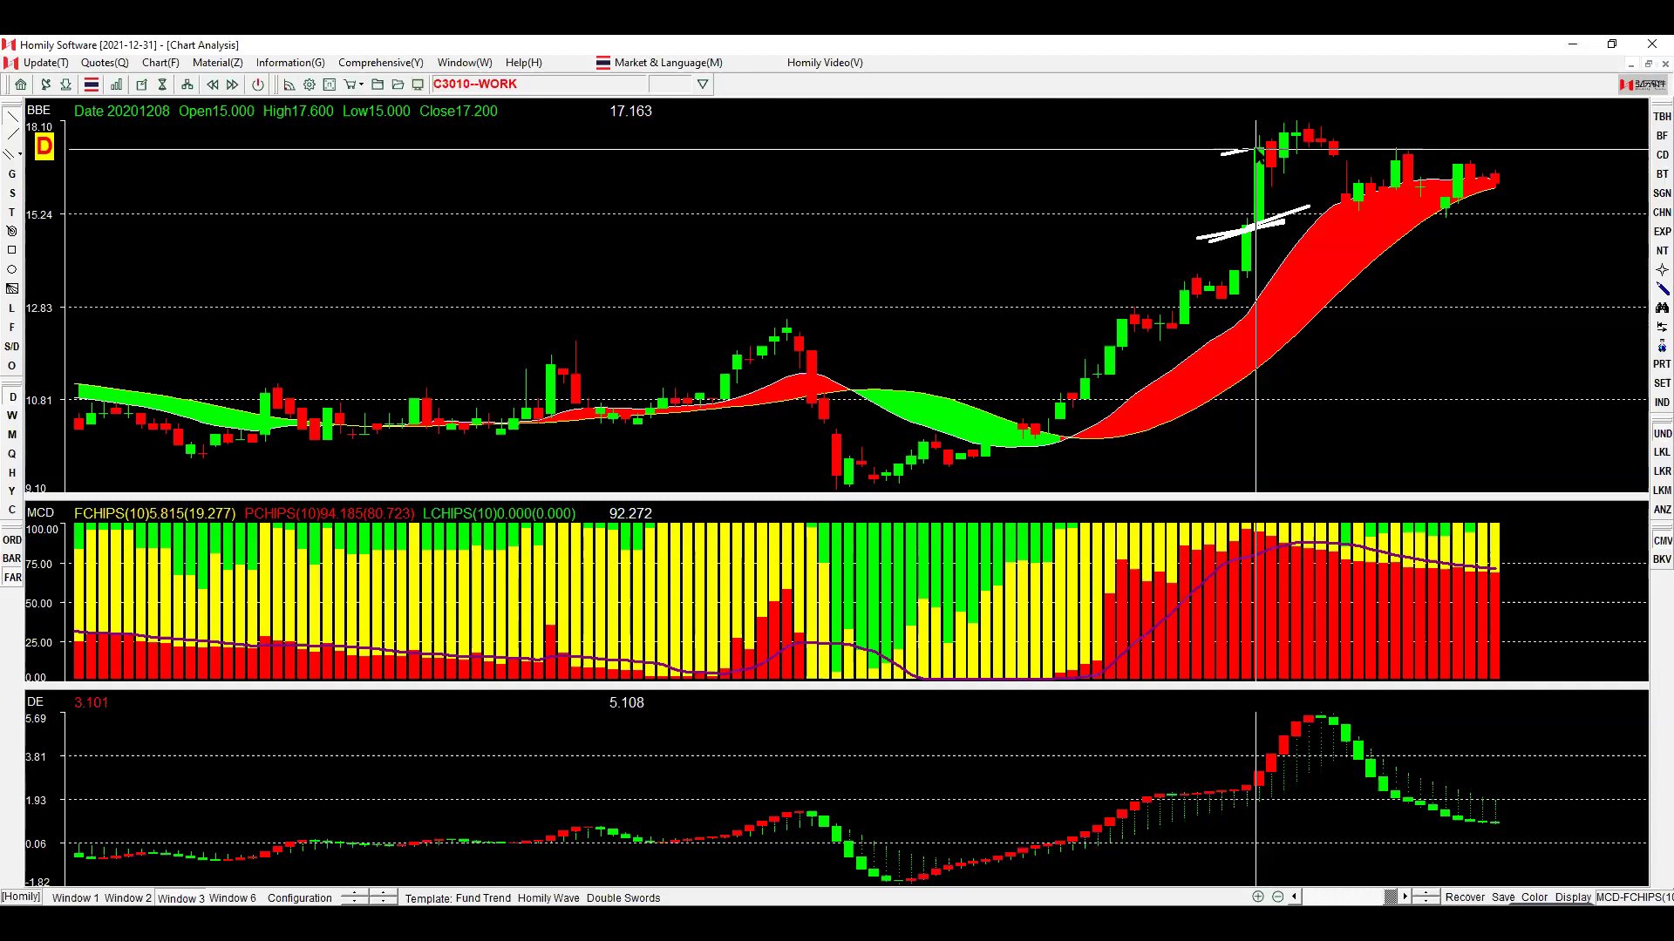
Clear the drawings and roll WORK's enlarged daily chart back candle by candle to 8 December 2020.
double_click(1240, 319)
key(Left)
key(Left)
key(Left)
key(Left)
key(Left)
key(Left)
key(Left)
key(Left)
key(Left)
key(Left)
key(Left)
key(Left)
key(Left)
key(Left)
key(Left)
key(Left)
key(Left)
key(Left)
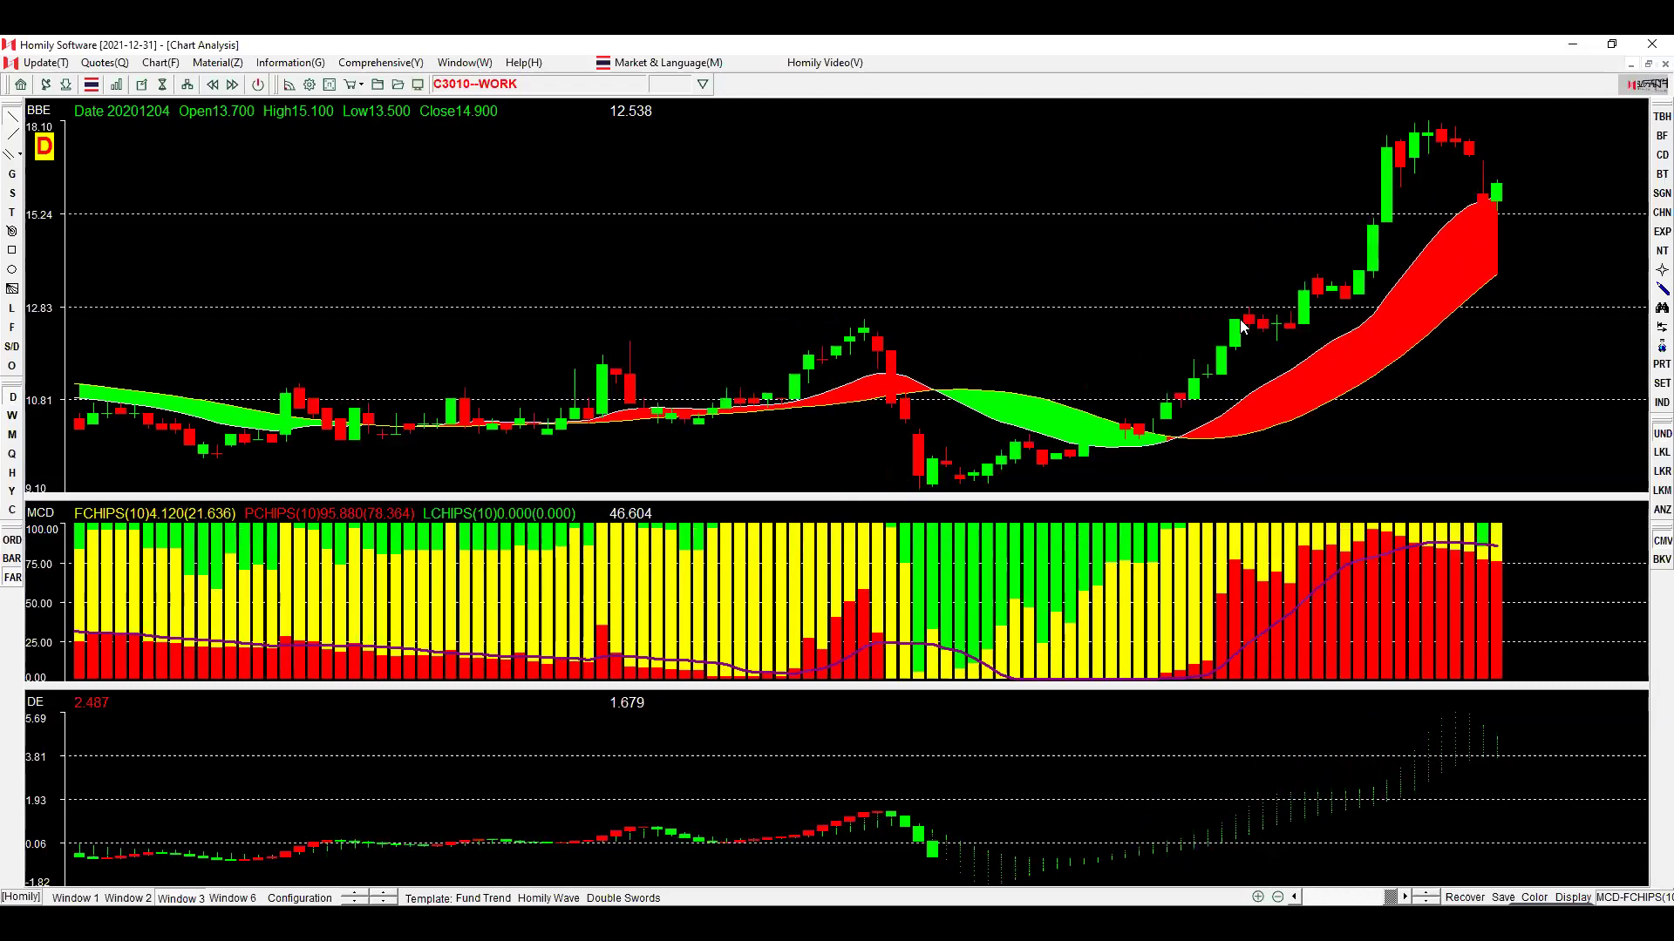
key(Left)
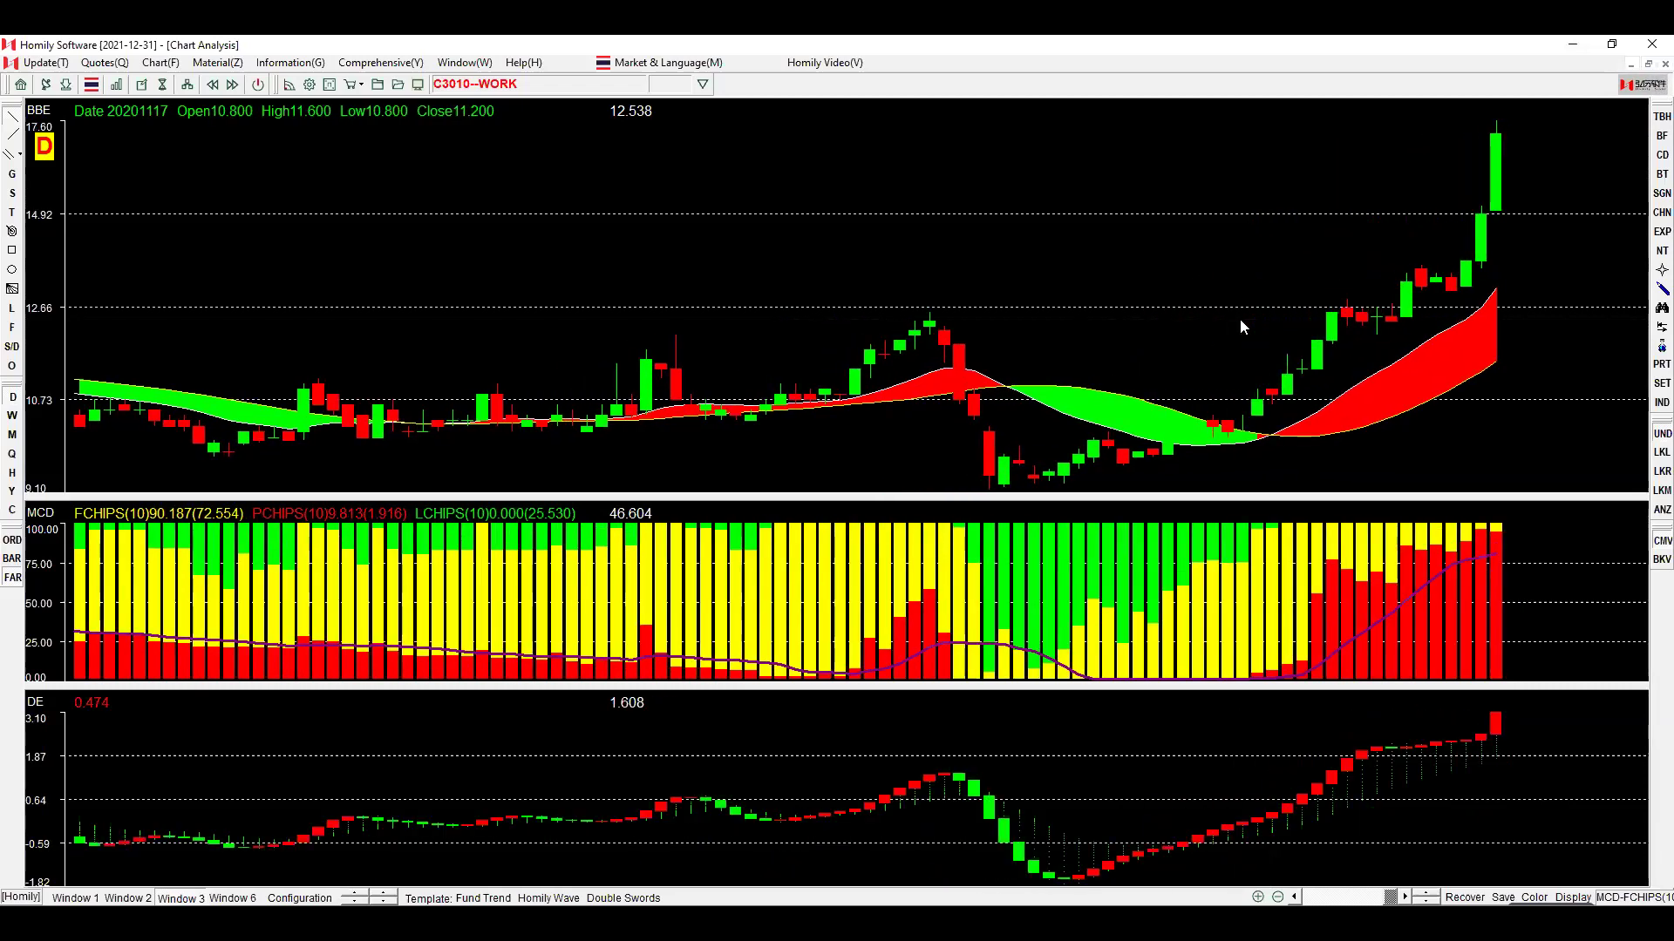
Draw horizontal lines across WORK's recent MCD bars near the 50 level and a short line at the pullback before the last rise.
drag(1332, 602, 1556, 603)
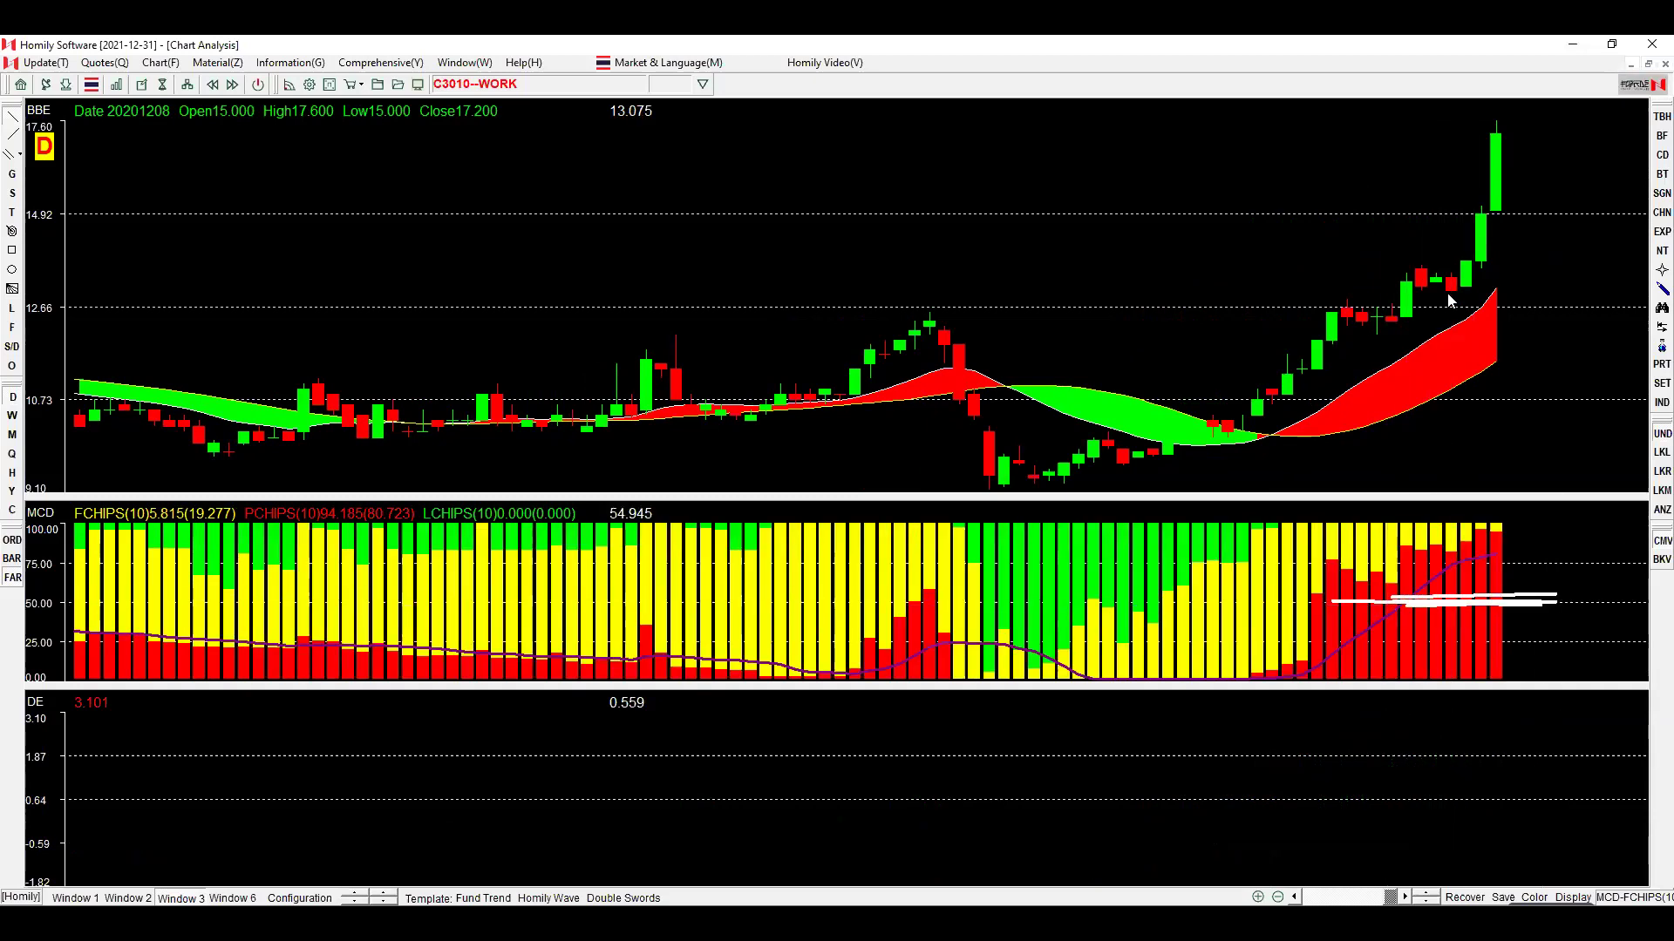
drag(1421, 262, 1467, 286)
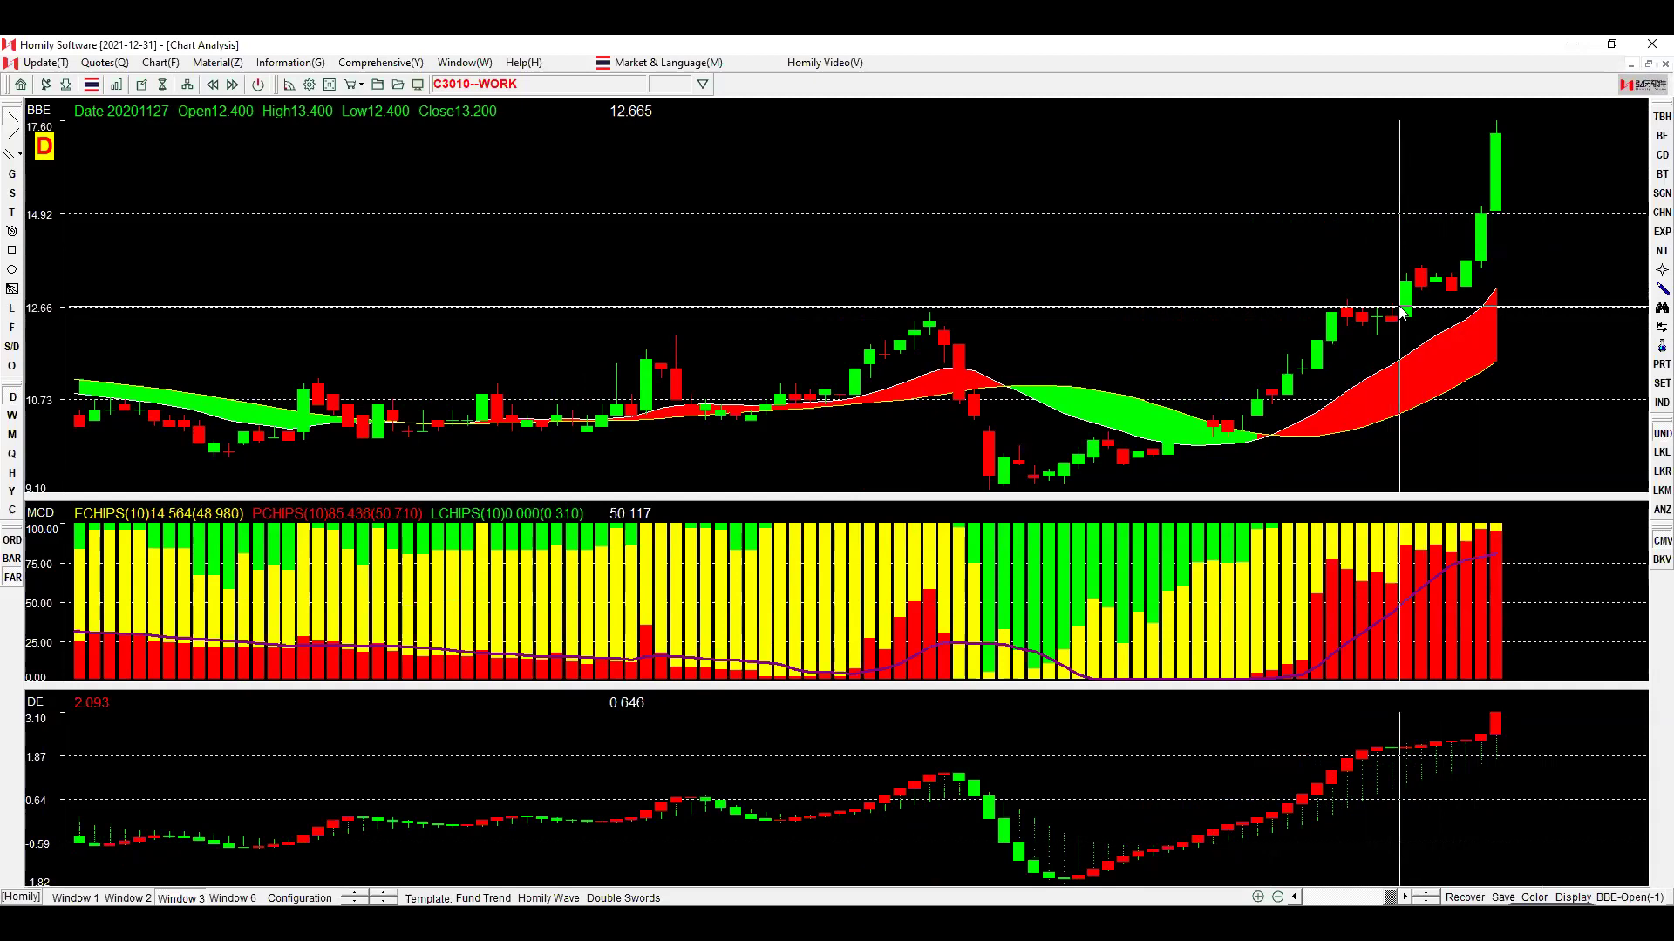
Open KTC's daily chart and draw rising lines along its four successive upswings above the red BBE band.
text(ktc)
key(Return)
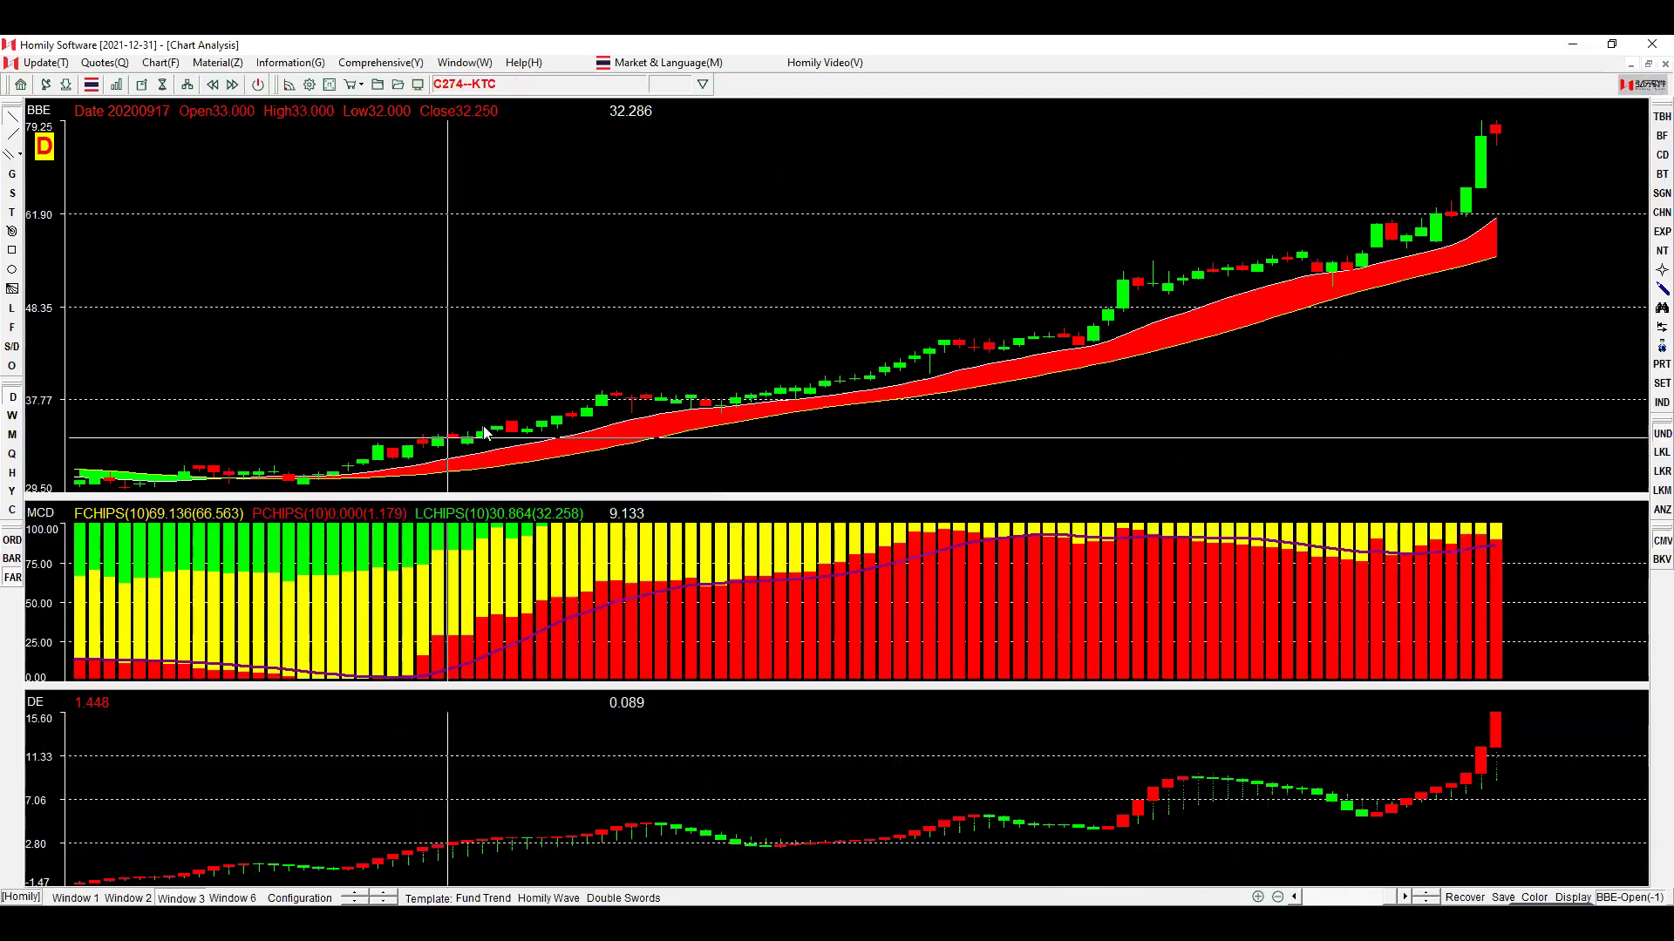
drag(393, 455, 587, 397)
drag(762, 397, 960, 332)
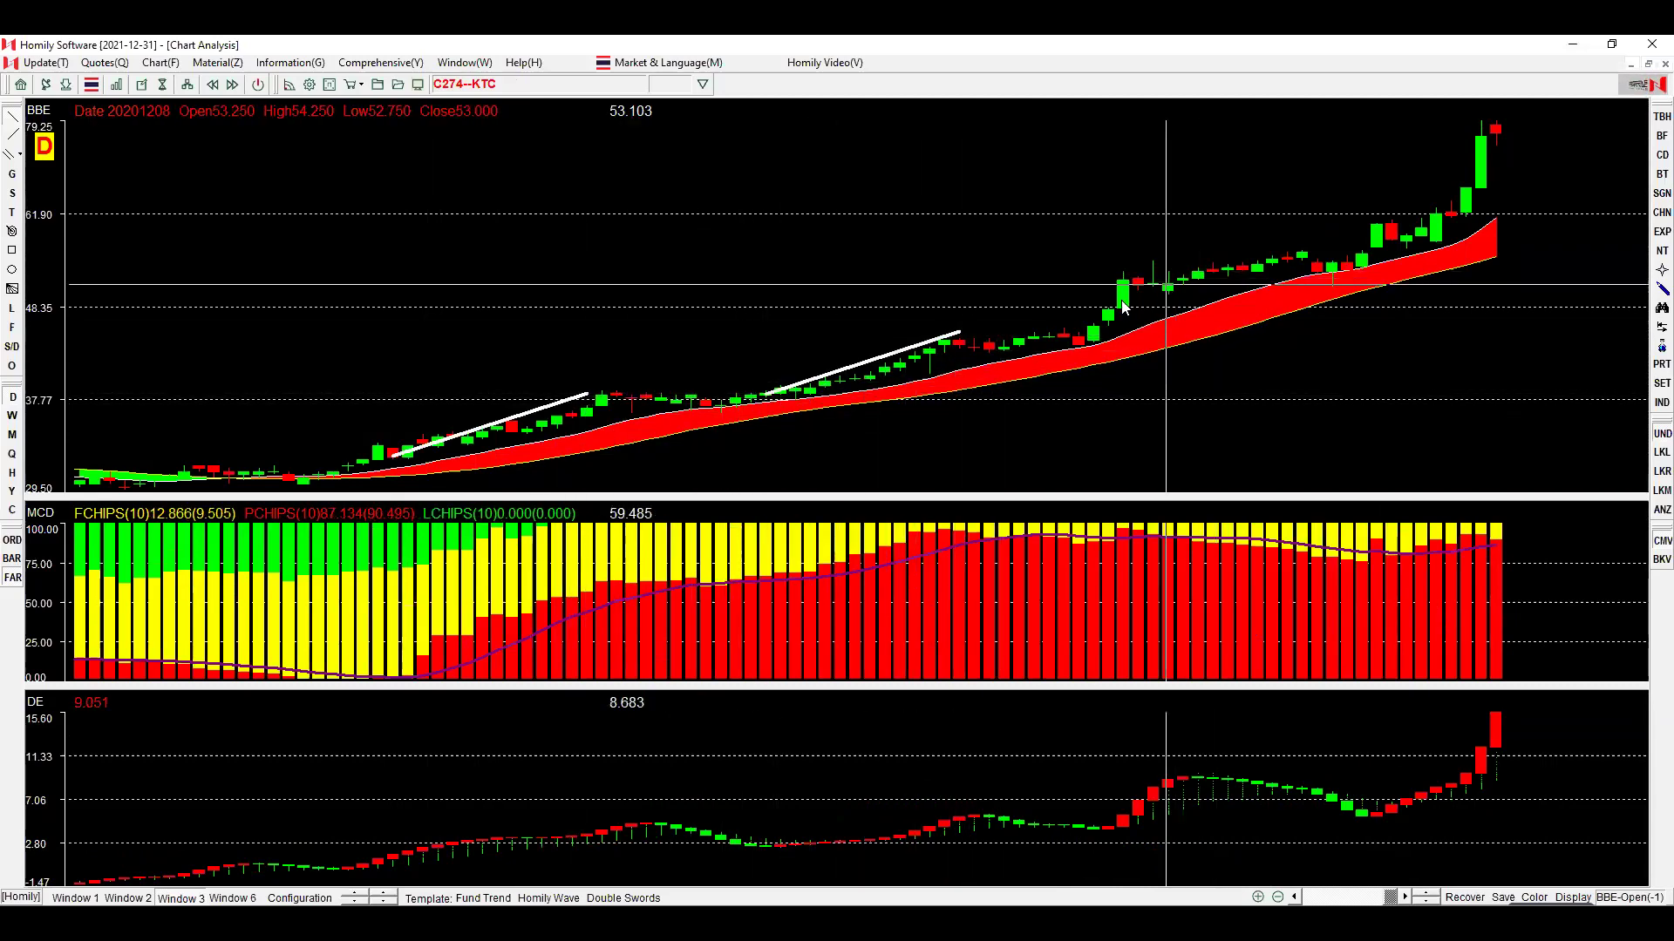
drag(1094, 322, 1273, 272)
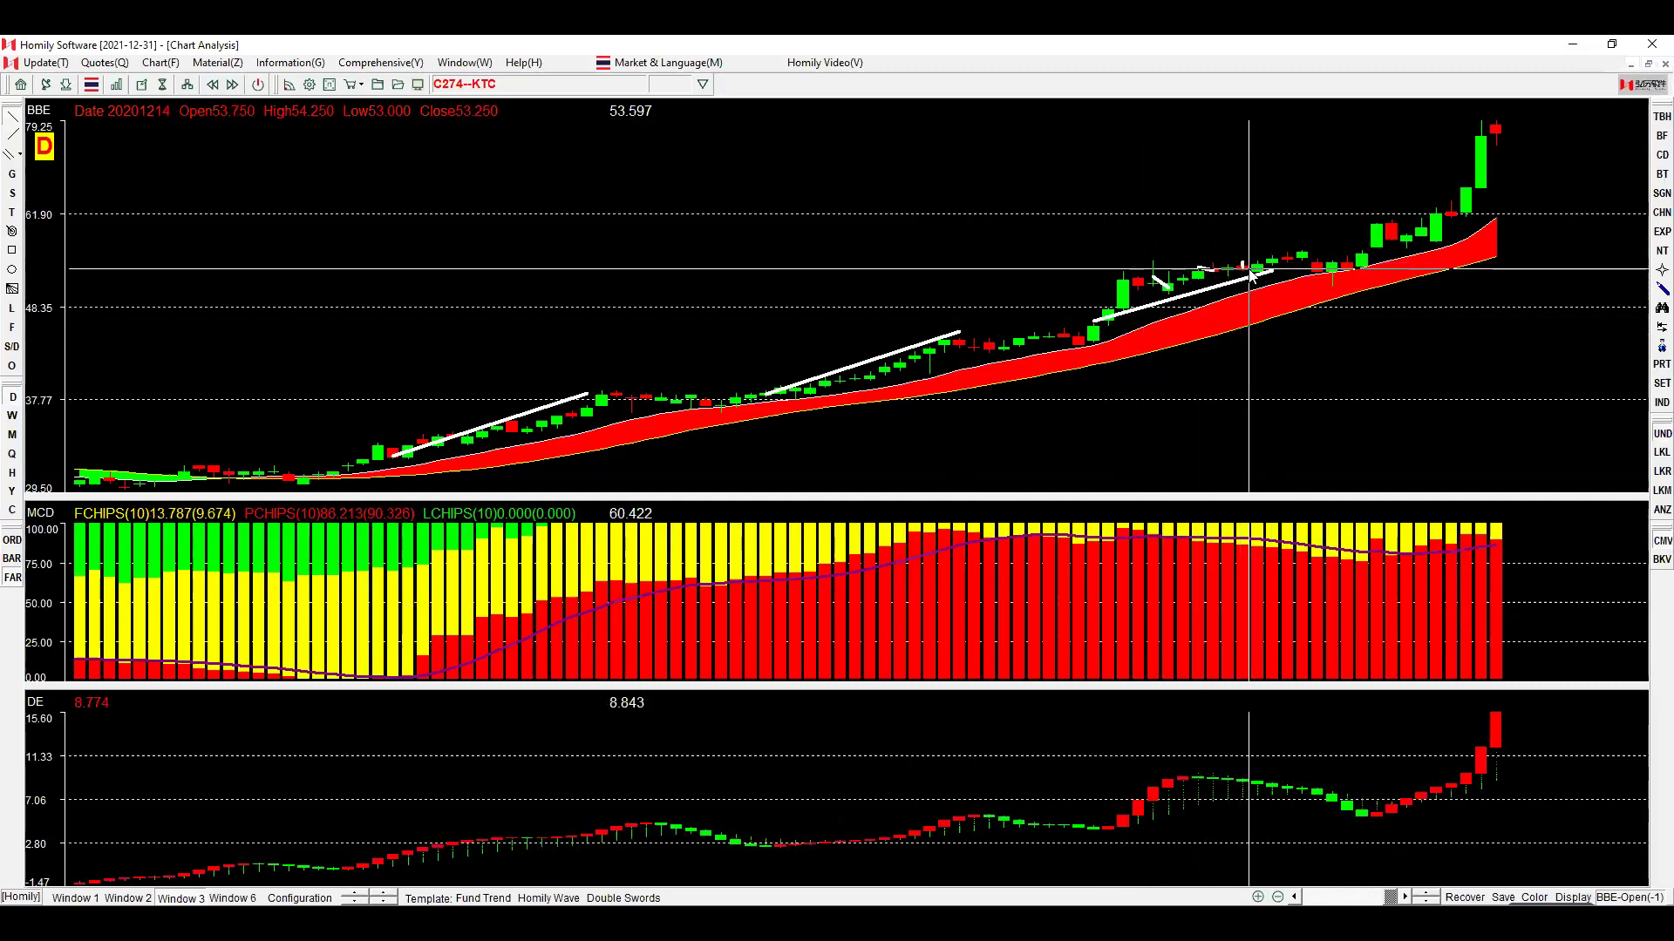
drag(1377, 264, 1510, 175)
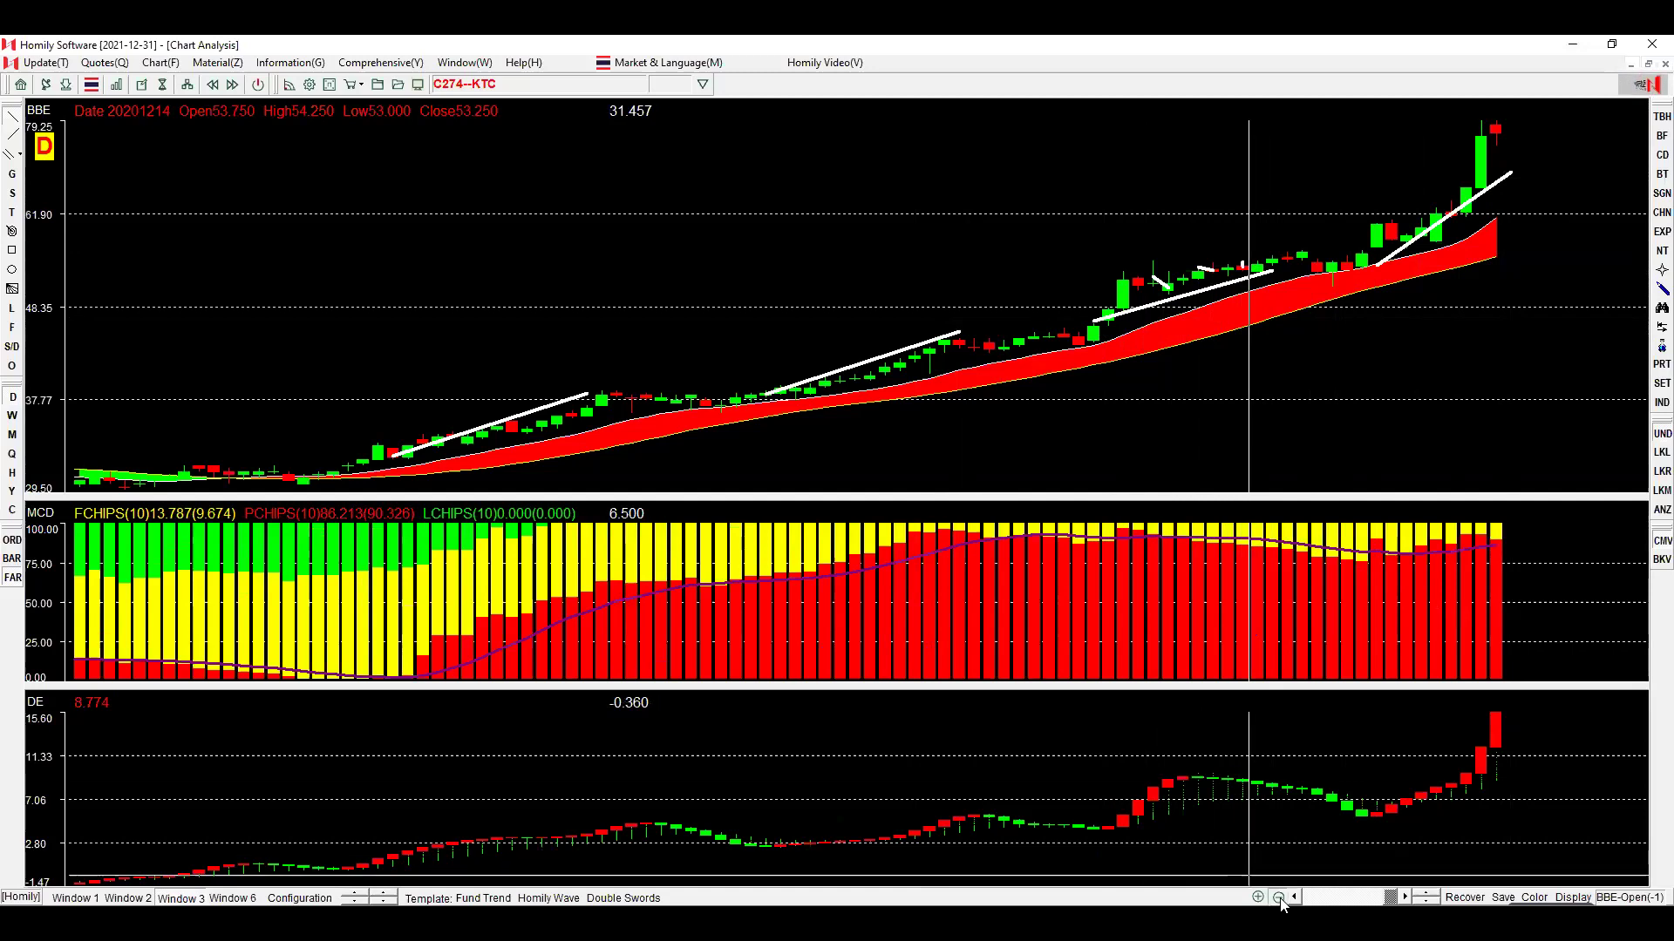
Circle the start of KTC's red BBE band on the longer daily history and draw a horizontal line across the MCD bars near 50.
click(12, 270)
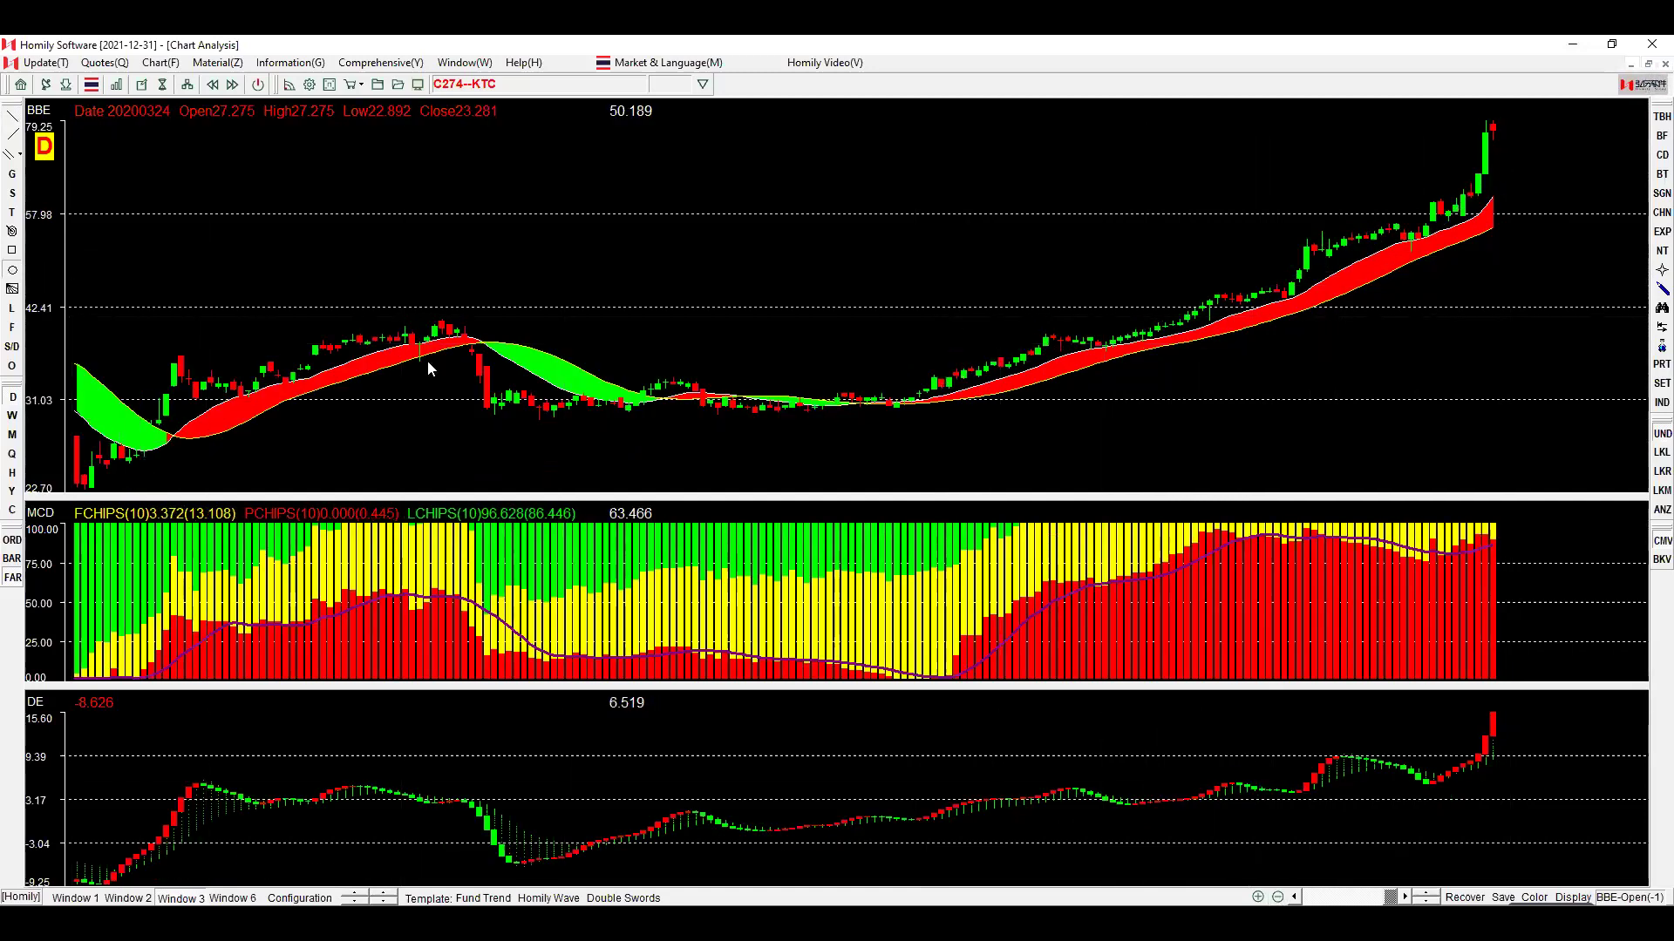
drag(897, 374, 970, 435)
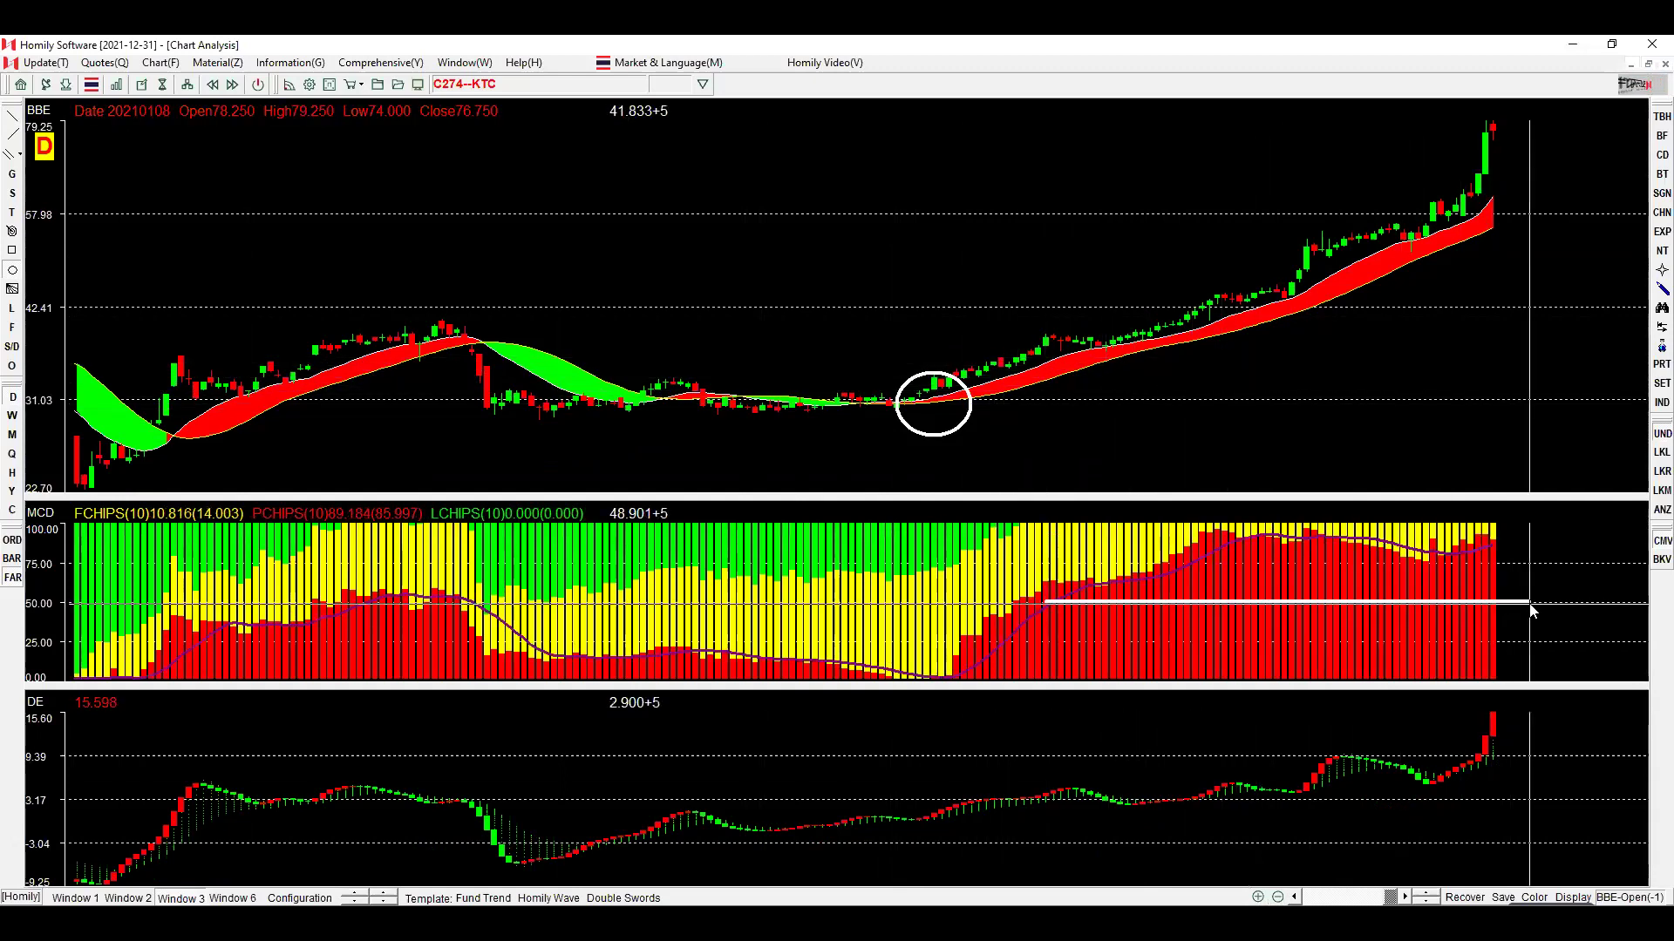
scroll(1532, 610, up, 1)
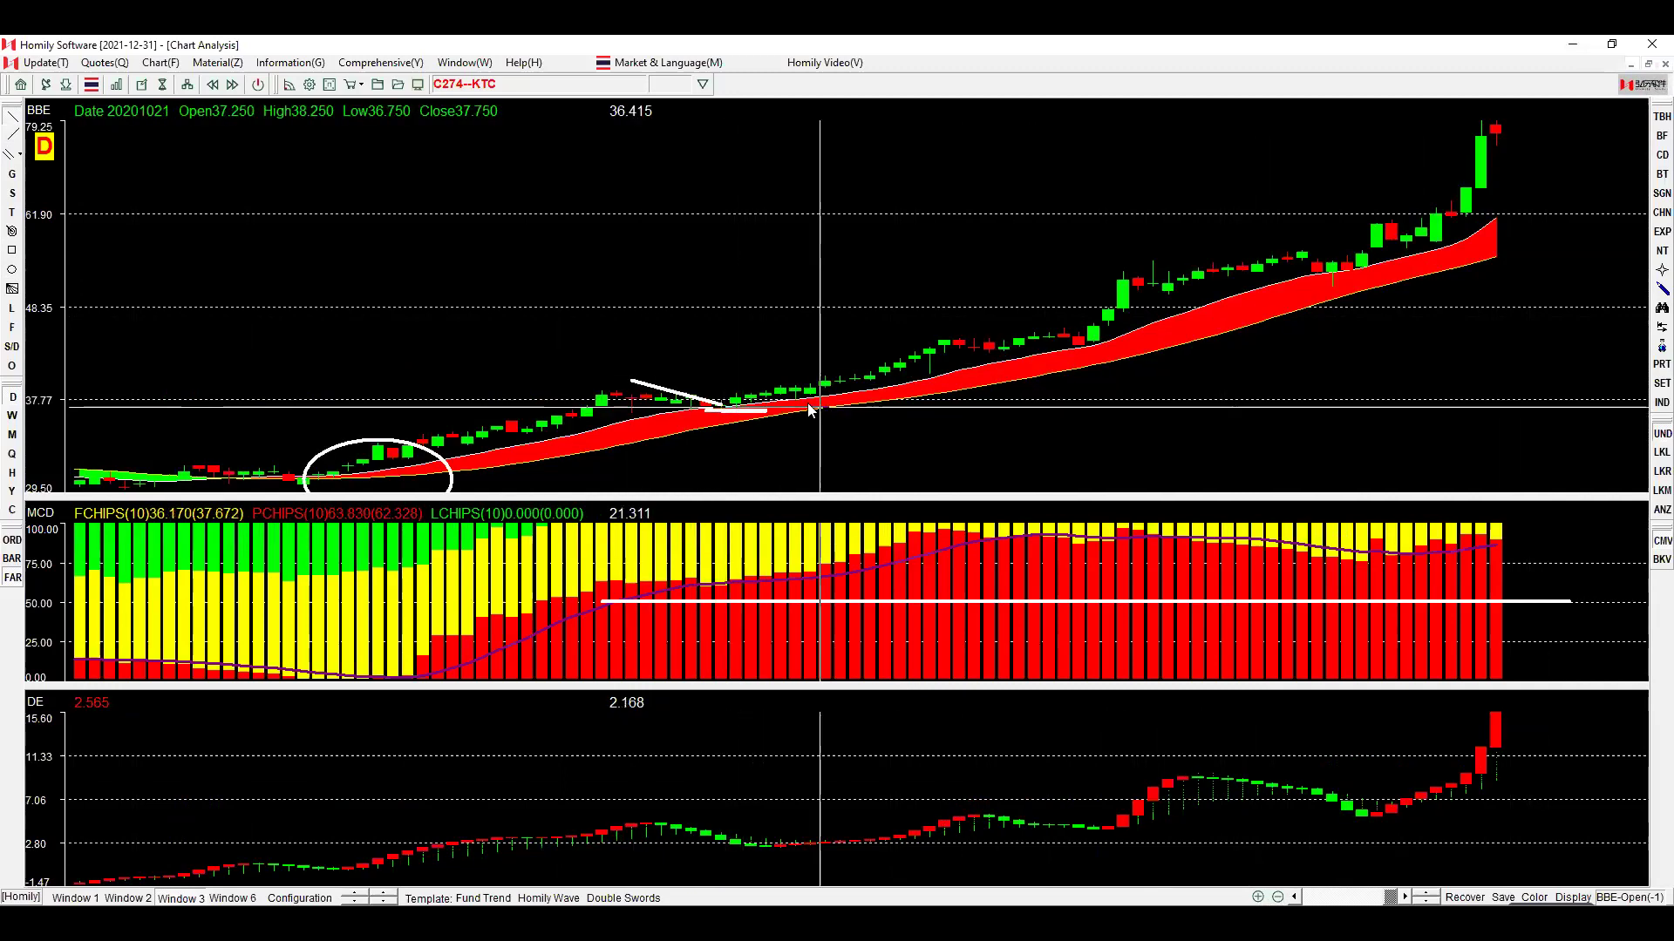
Draw short lines marking KTC's pullbacks to the BBE band and the rises that follow up to January 2021, and clear all drawings.
drag(741, 400, 884, 362)
drag(989, 331, 1019, 355)
mouse_move(1019, 334)
mouse_down()
mouse_move(1109, 342)
mouse_move(1140, 288)
mouse_up()
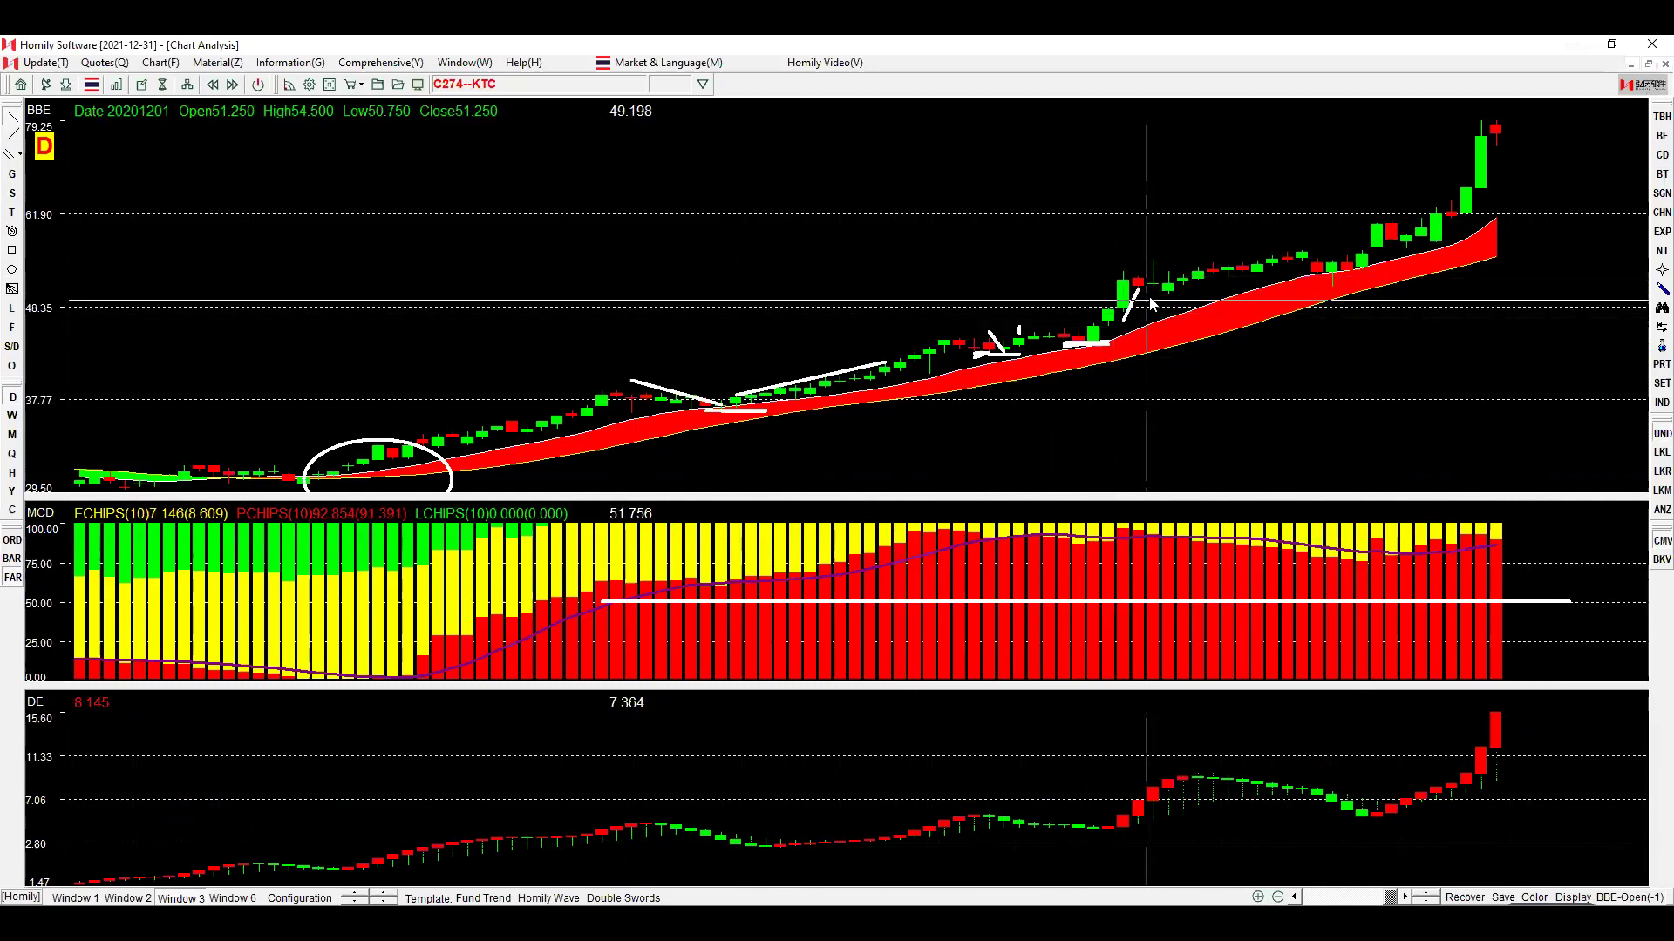
mouse_move(1318, 276)
mouse_down()
mouse_move(1378, 274)
mouse_move(1541, 156)
mouse_up()
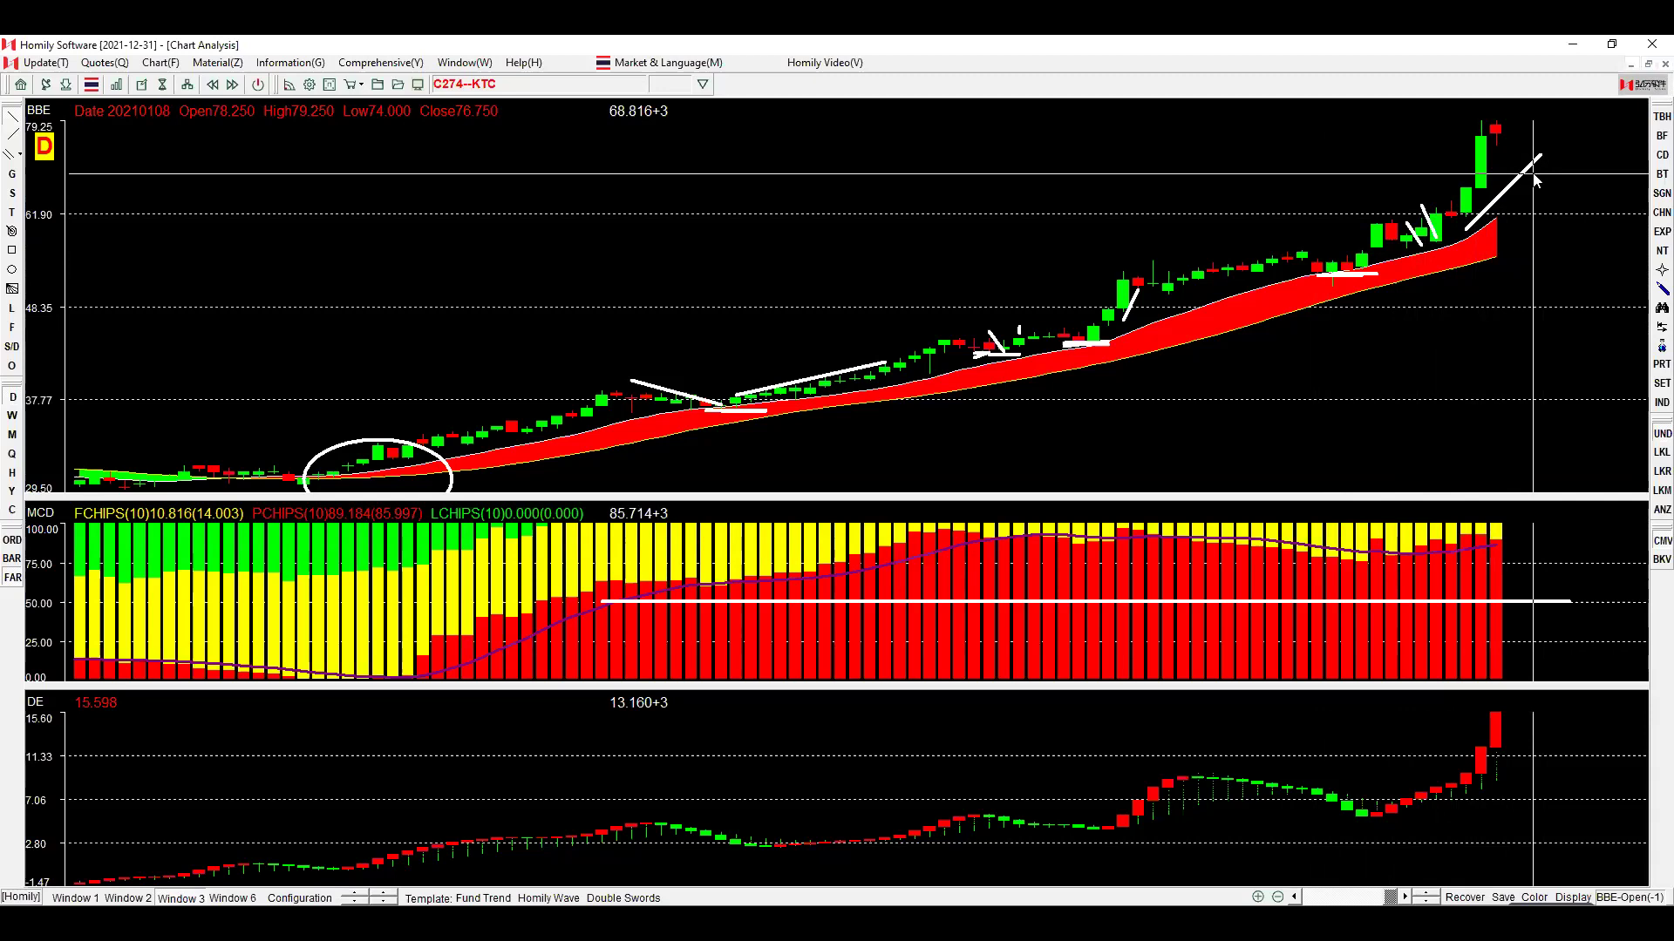
key(Escape)
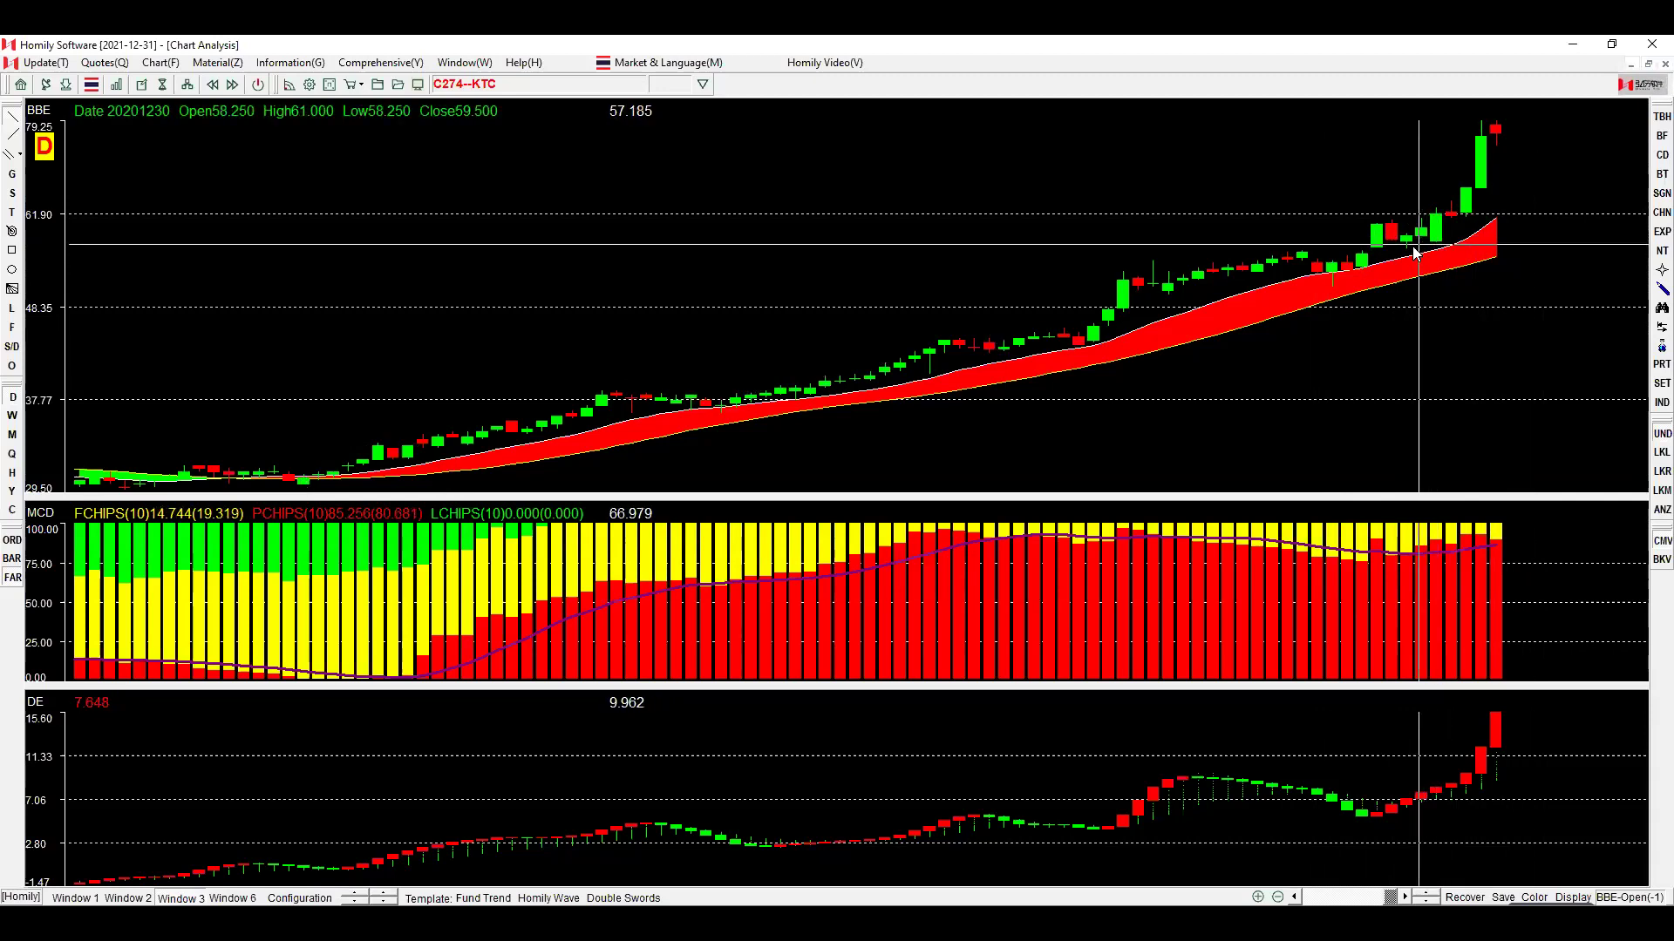
Tick KTC's late-November DE upturn and matching candle, and draw lines across the MCD bars near 50 and beneath the uptrend.
drag(1094, 807, 1139, 823)
mouse_move(1089, 333)
mouse_down()
mouse_move(1081, 315)
mouse_move(1124, 316)
mouse_up()
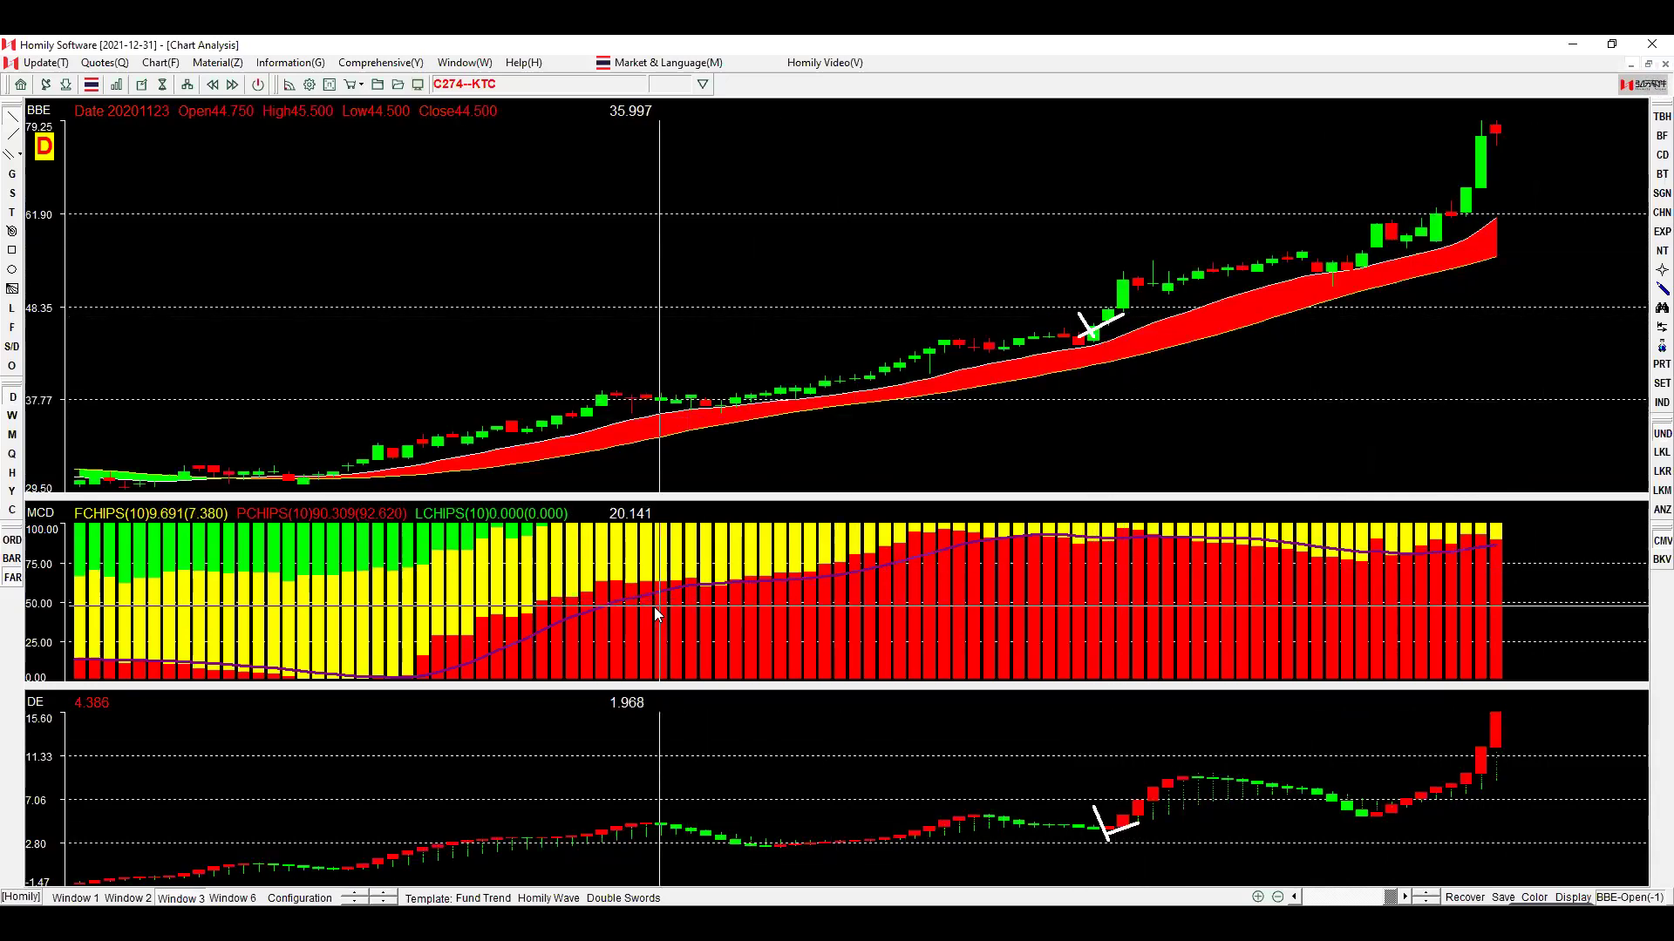
drag(662, 605, 1597, 598)
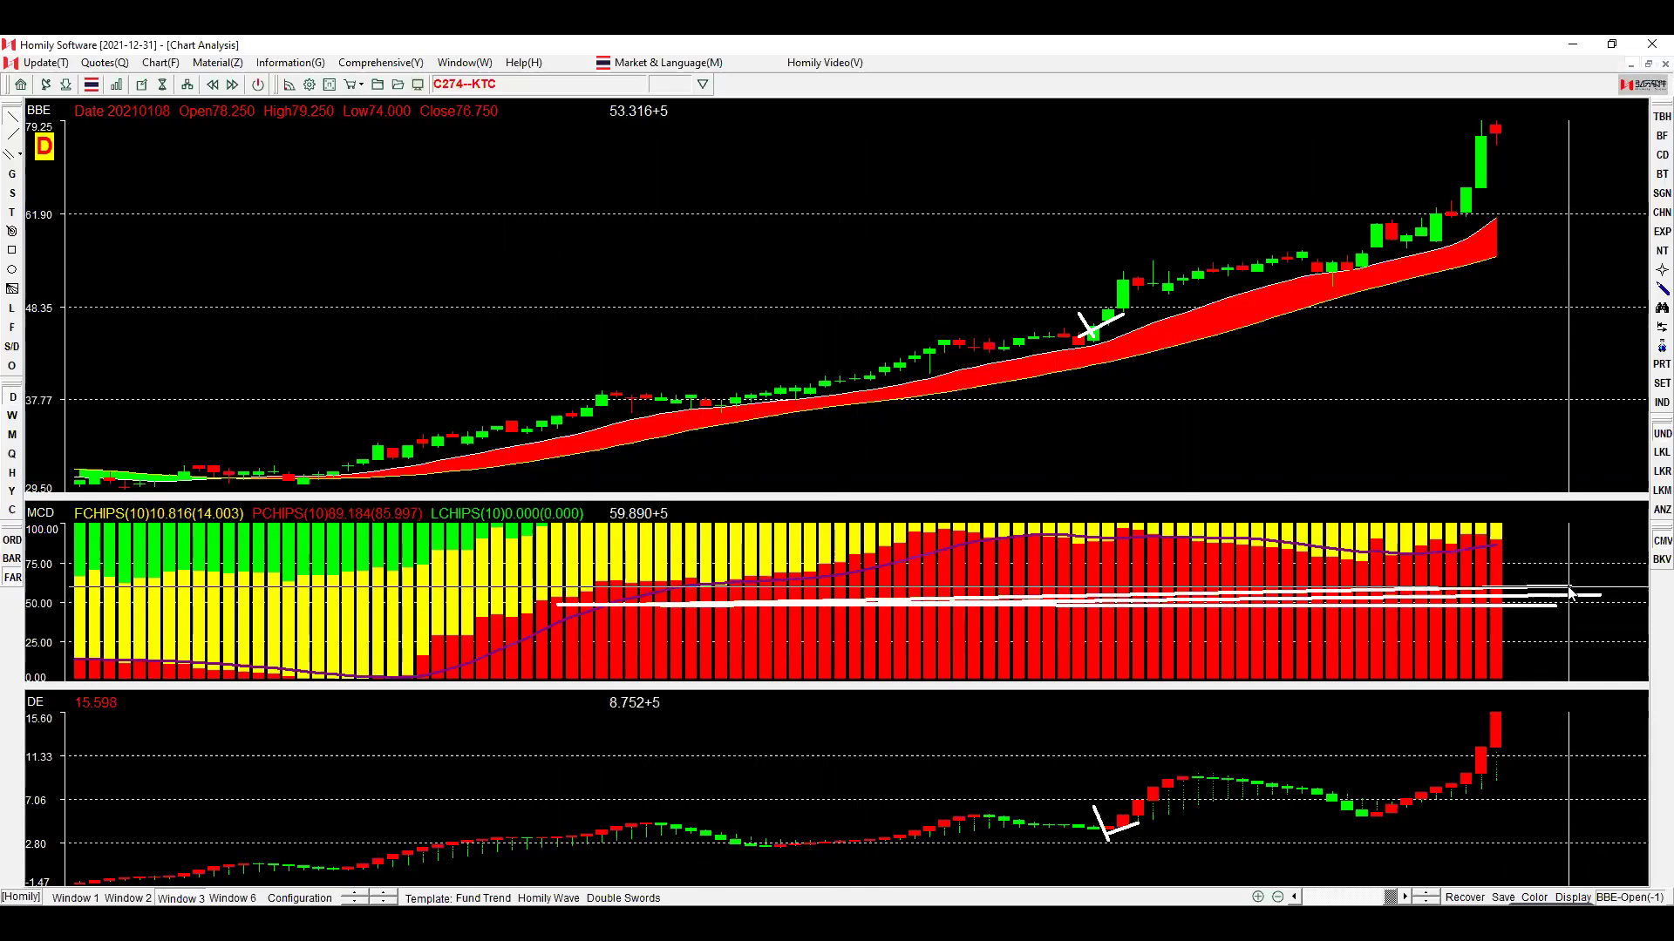
click(1278, 897)
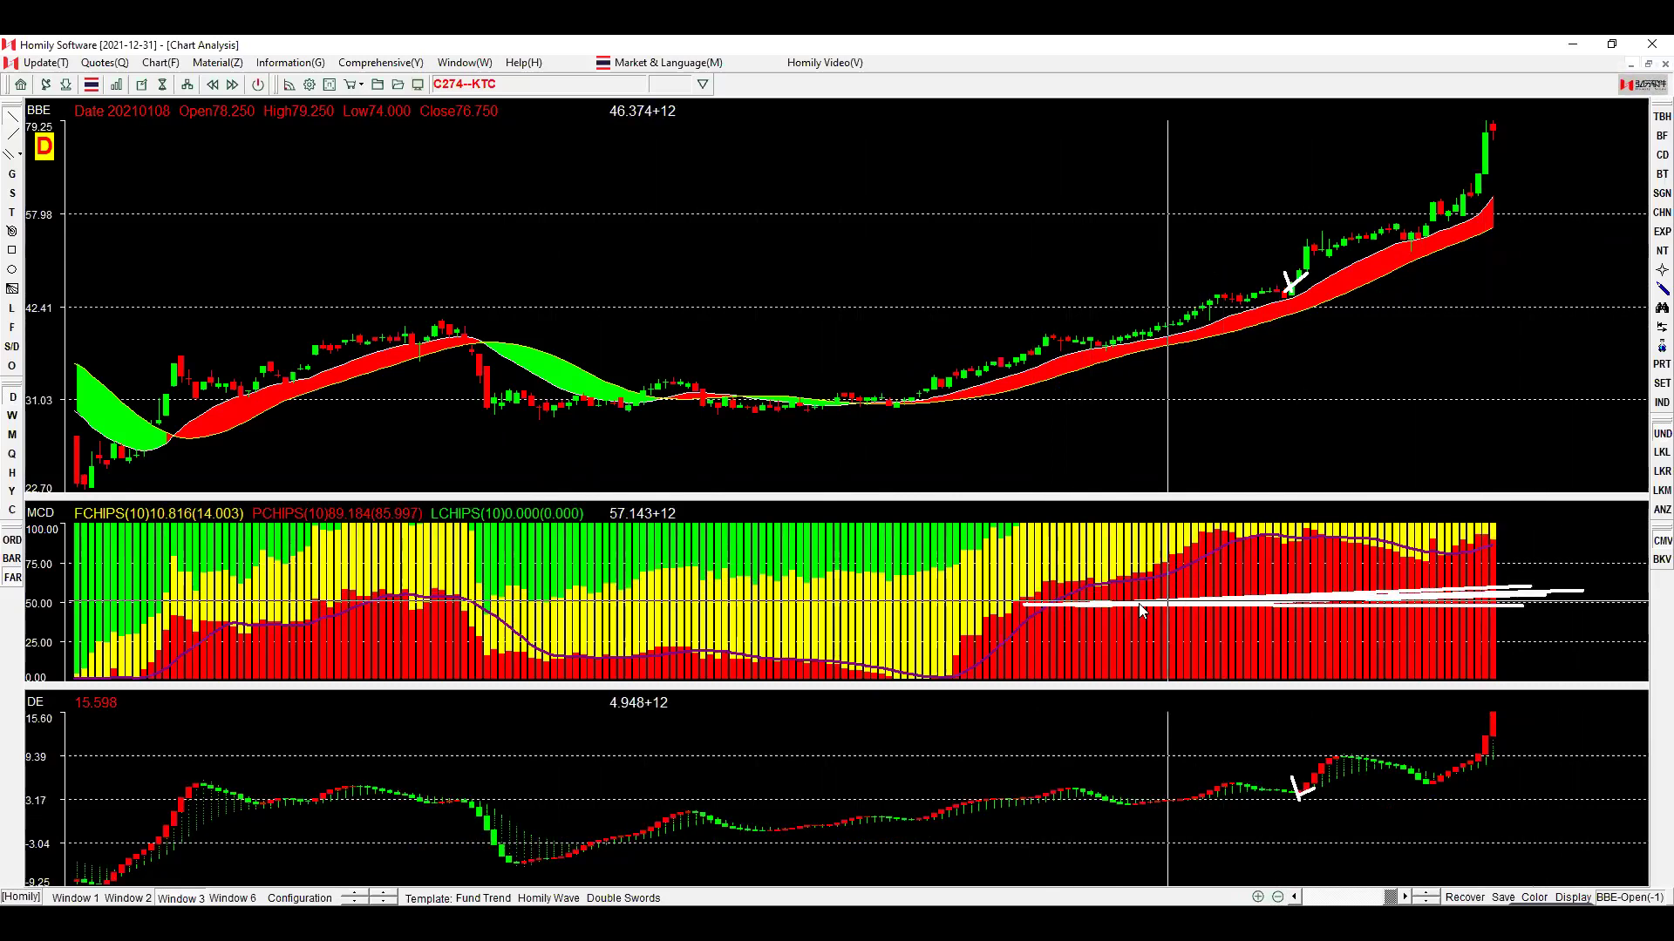
drag(1099, 430, 1602, 225)
Open DELTA's daily chart with a longer history and mark the start of its red BBE band and the latest candle.
text(DELTA)
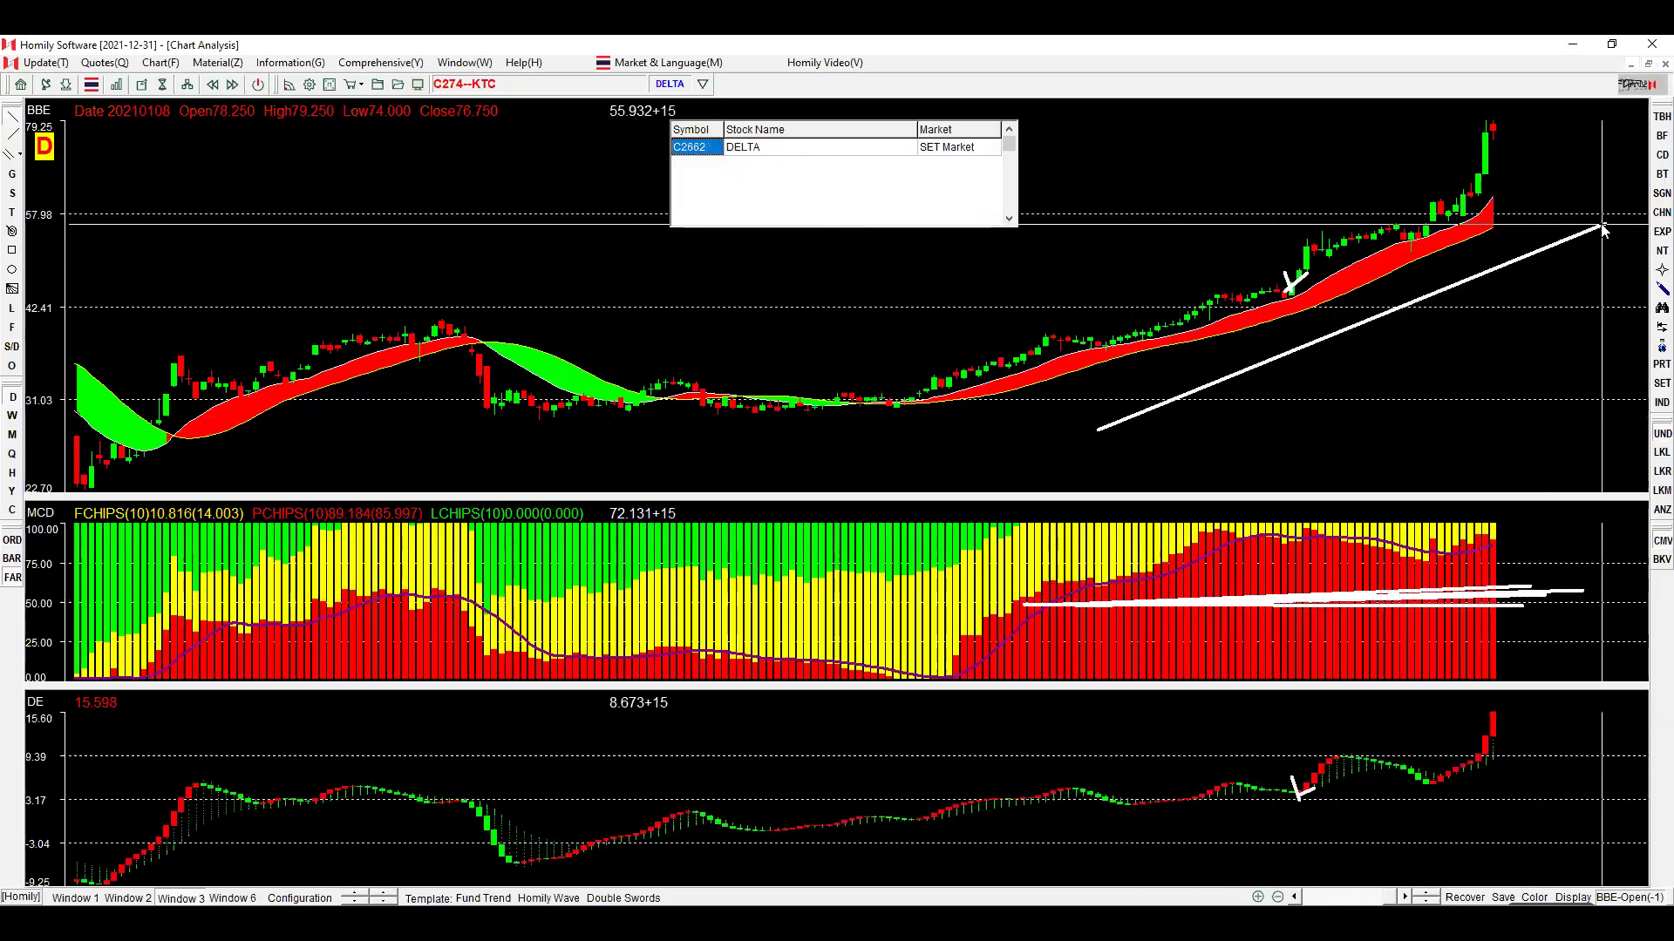
key(Return)
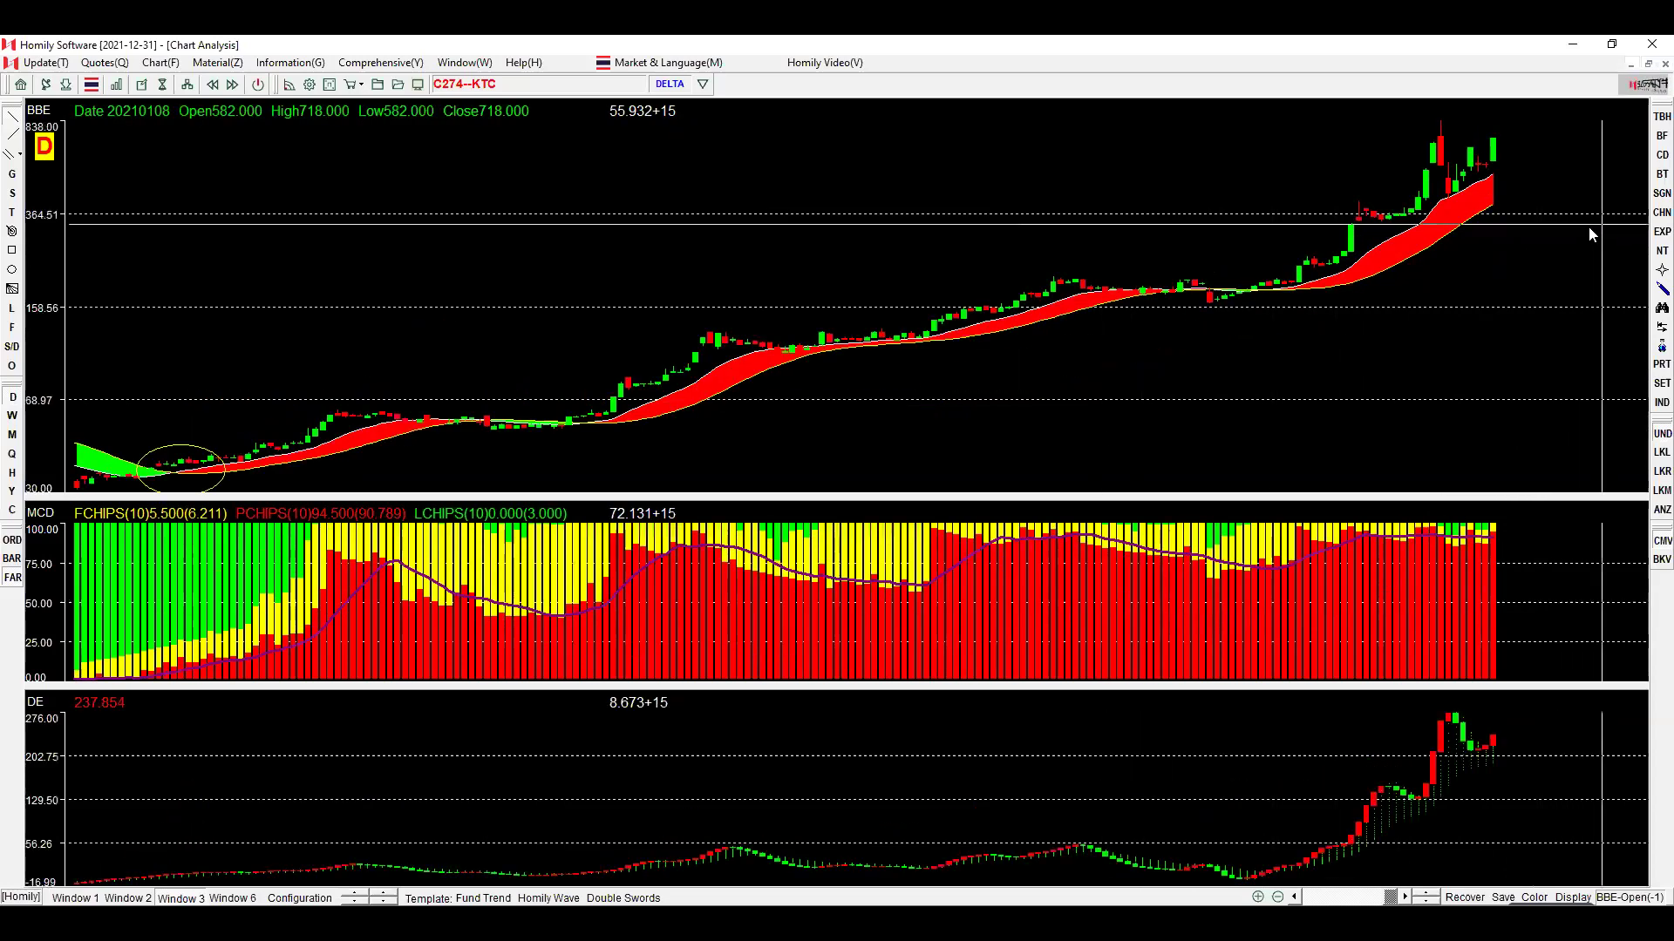
click(1277, 897)
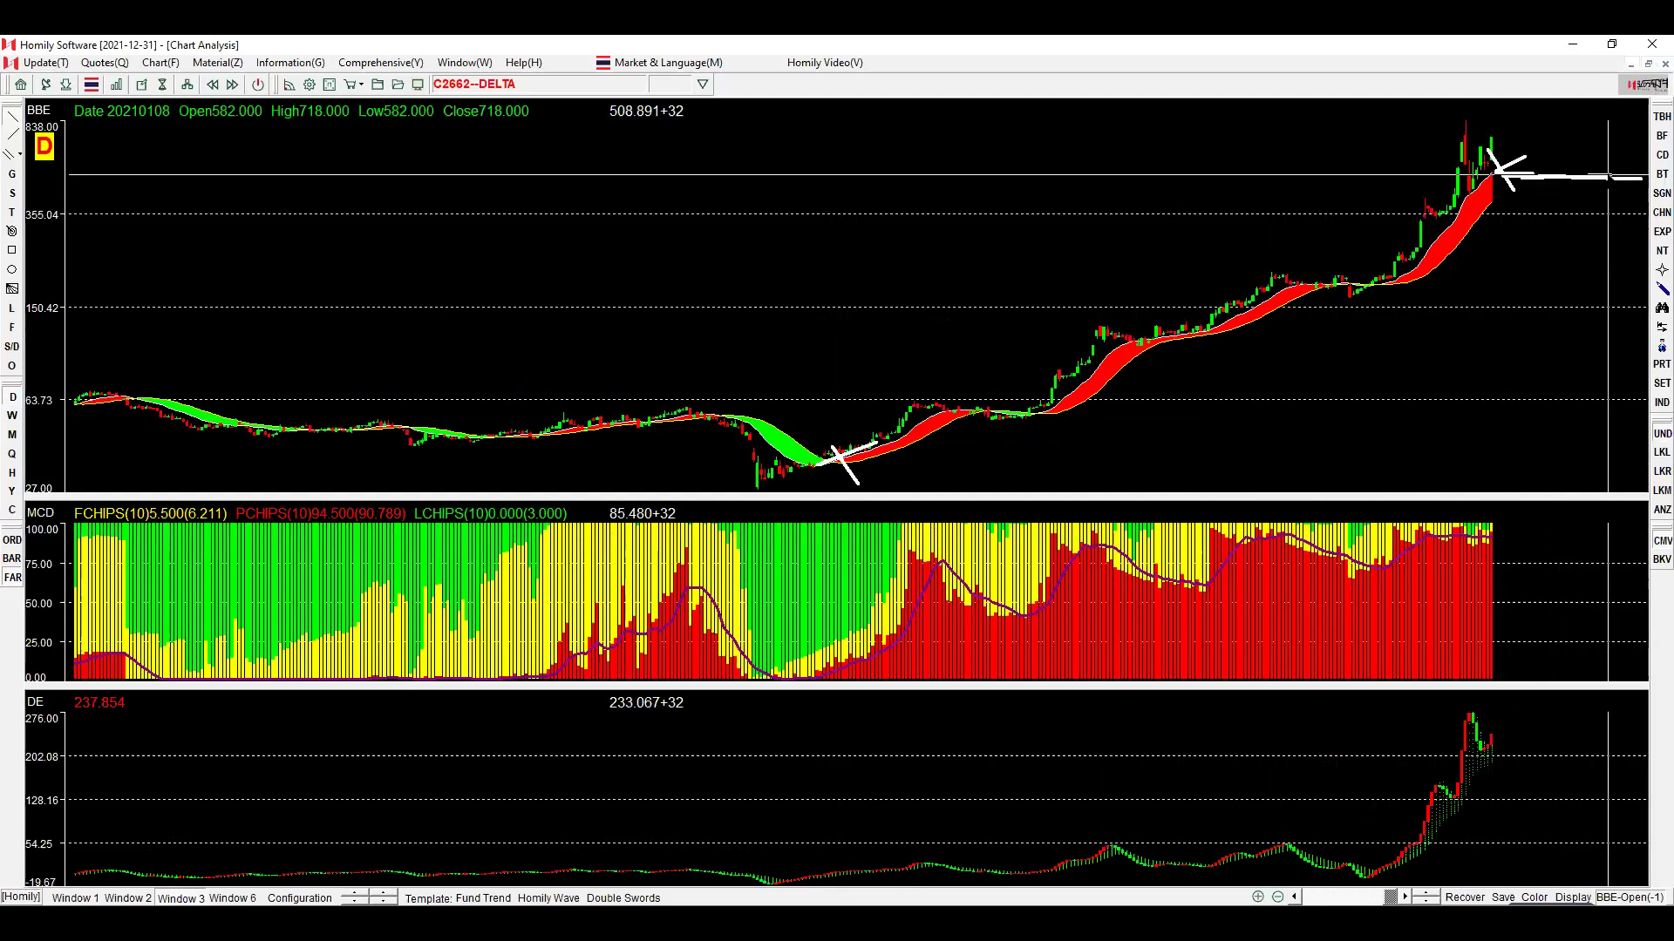
Enlarge DELTA's recent candles, draw lines along the late-December surge and at the 8 January 2021 candle, and clear all drawings.
key(Up)
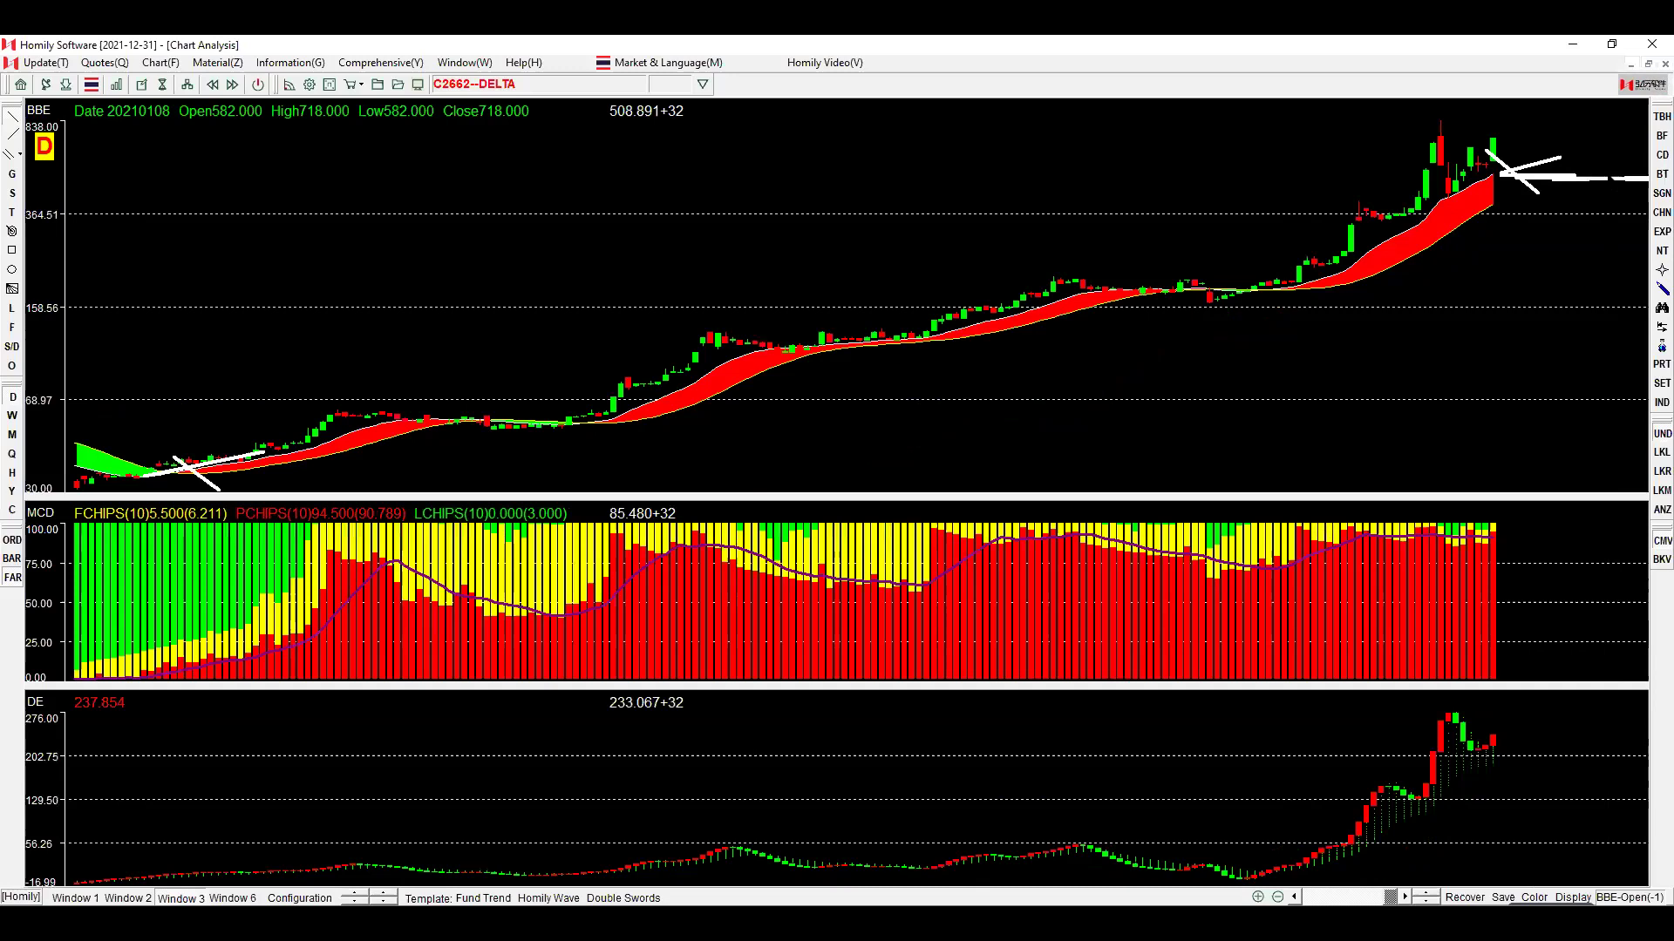
key(Up)
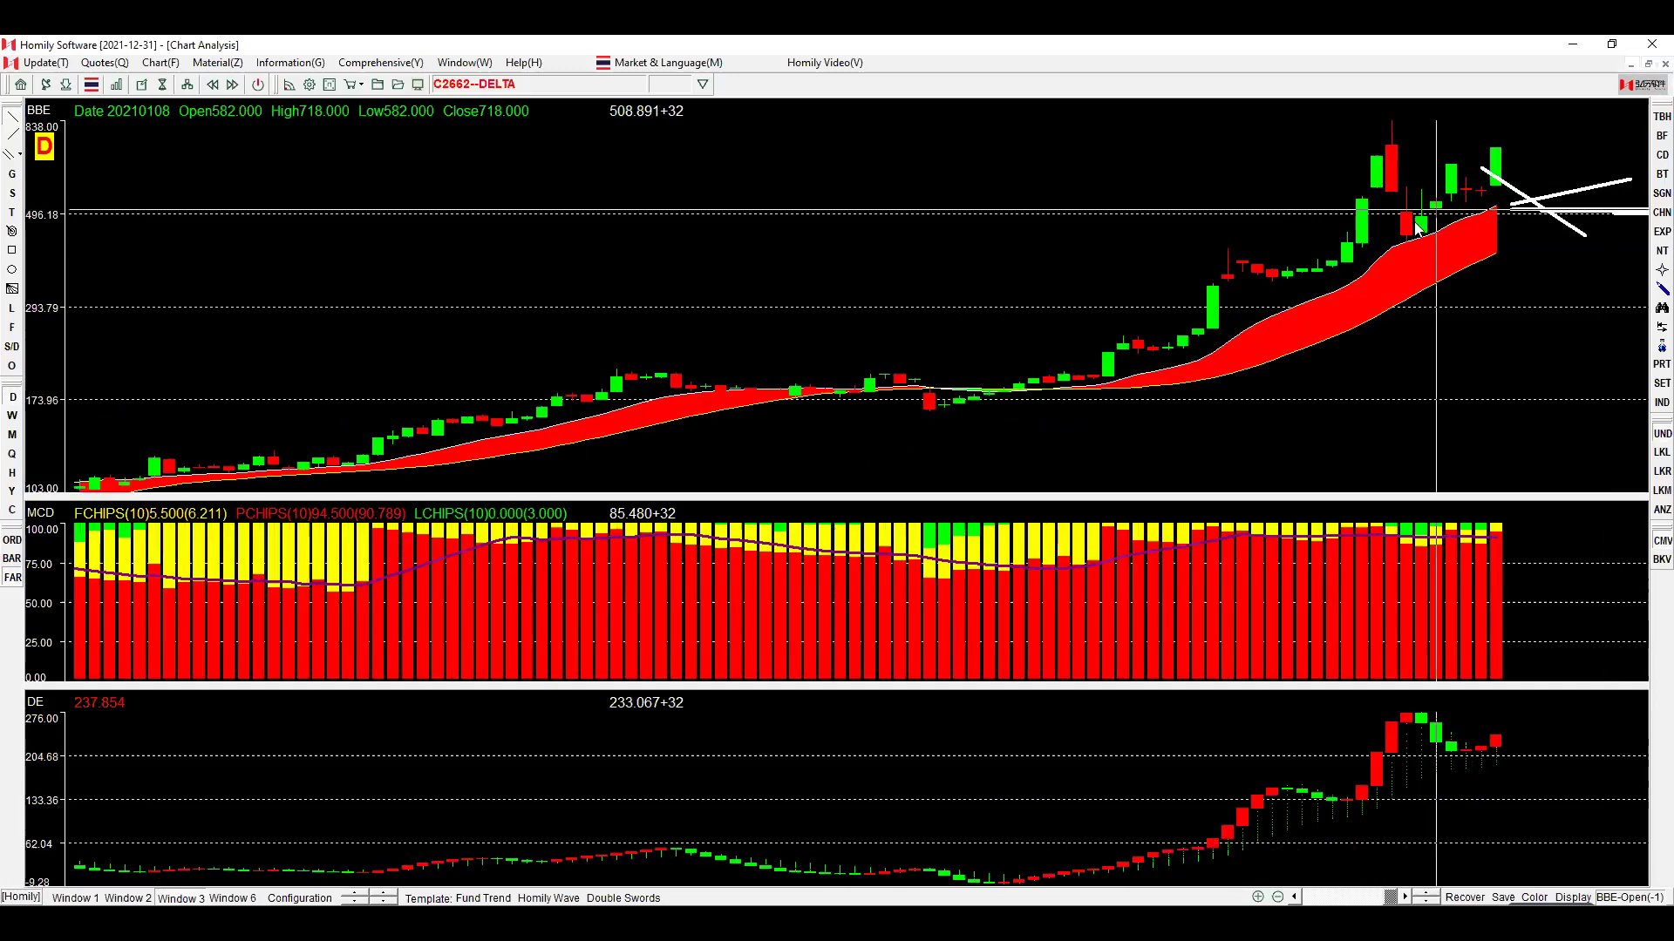
drag(1363, 229, 1384, 163)
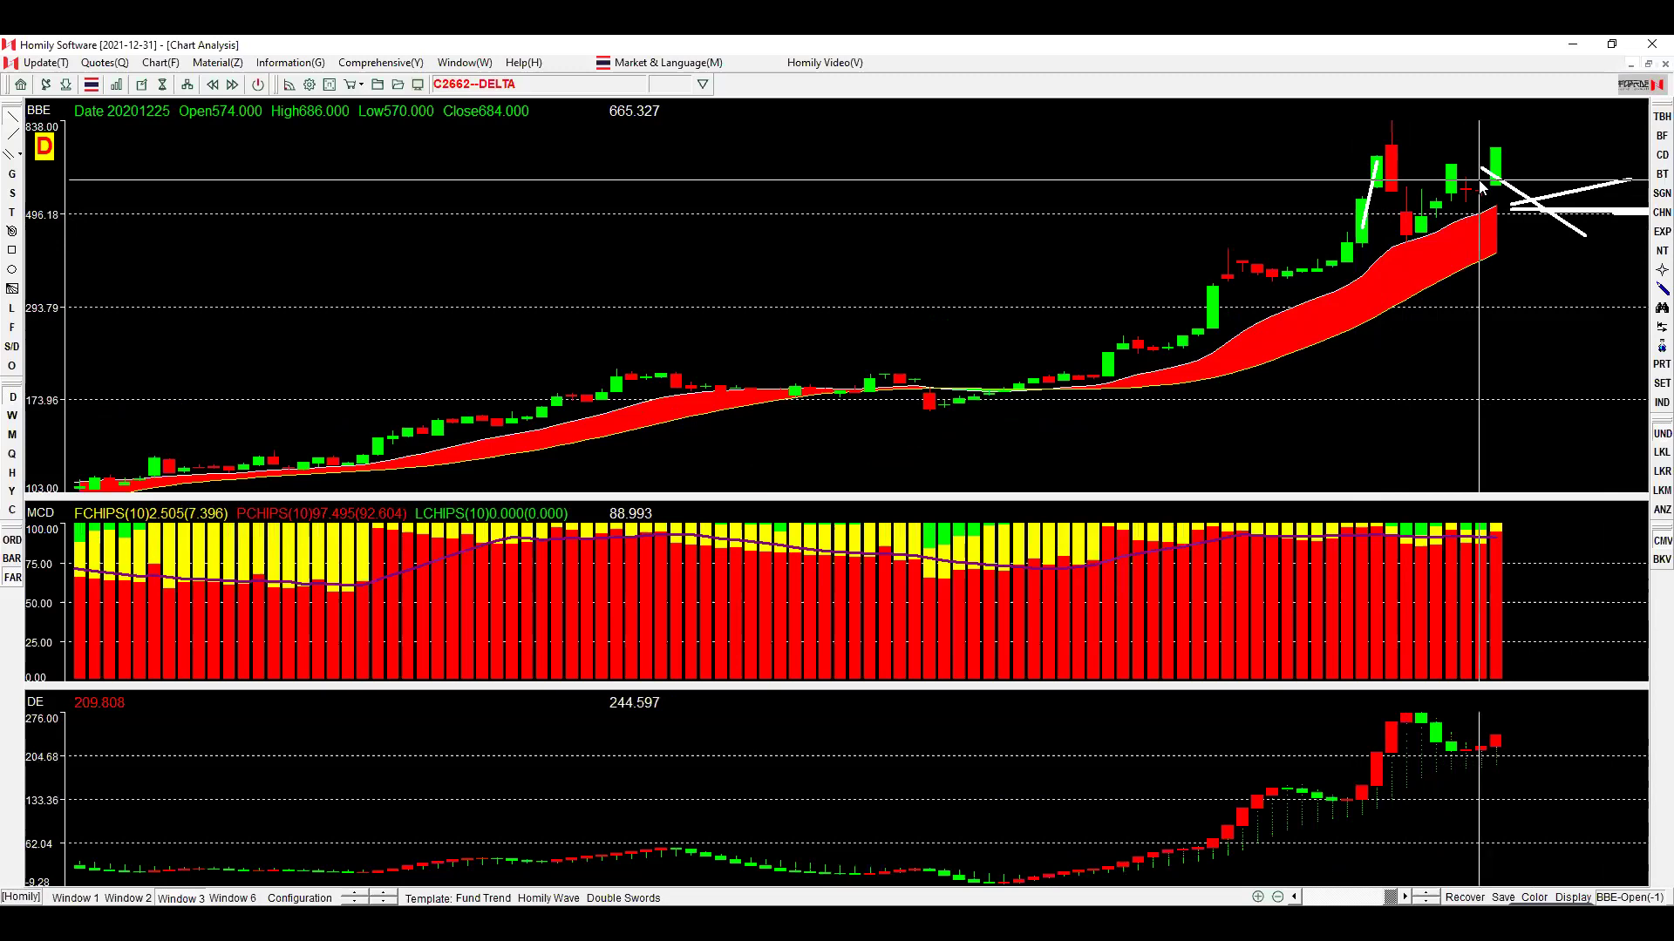
drag(1481, 194, 1527, 158)
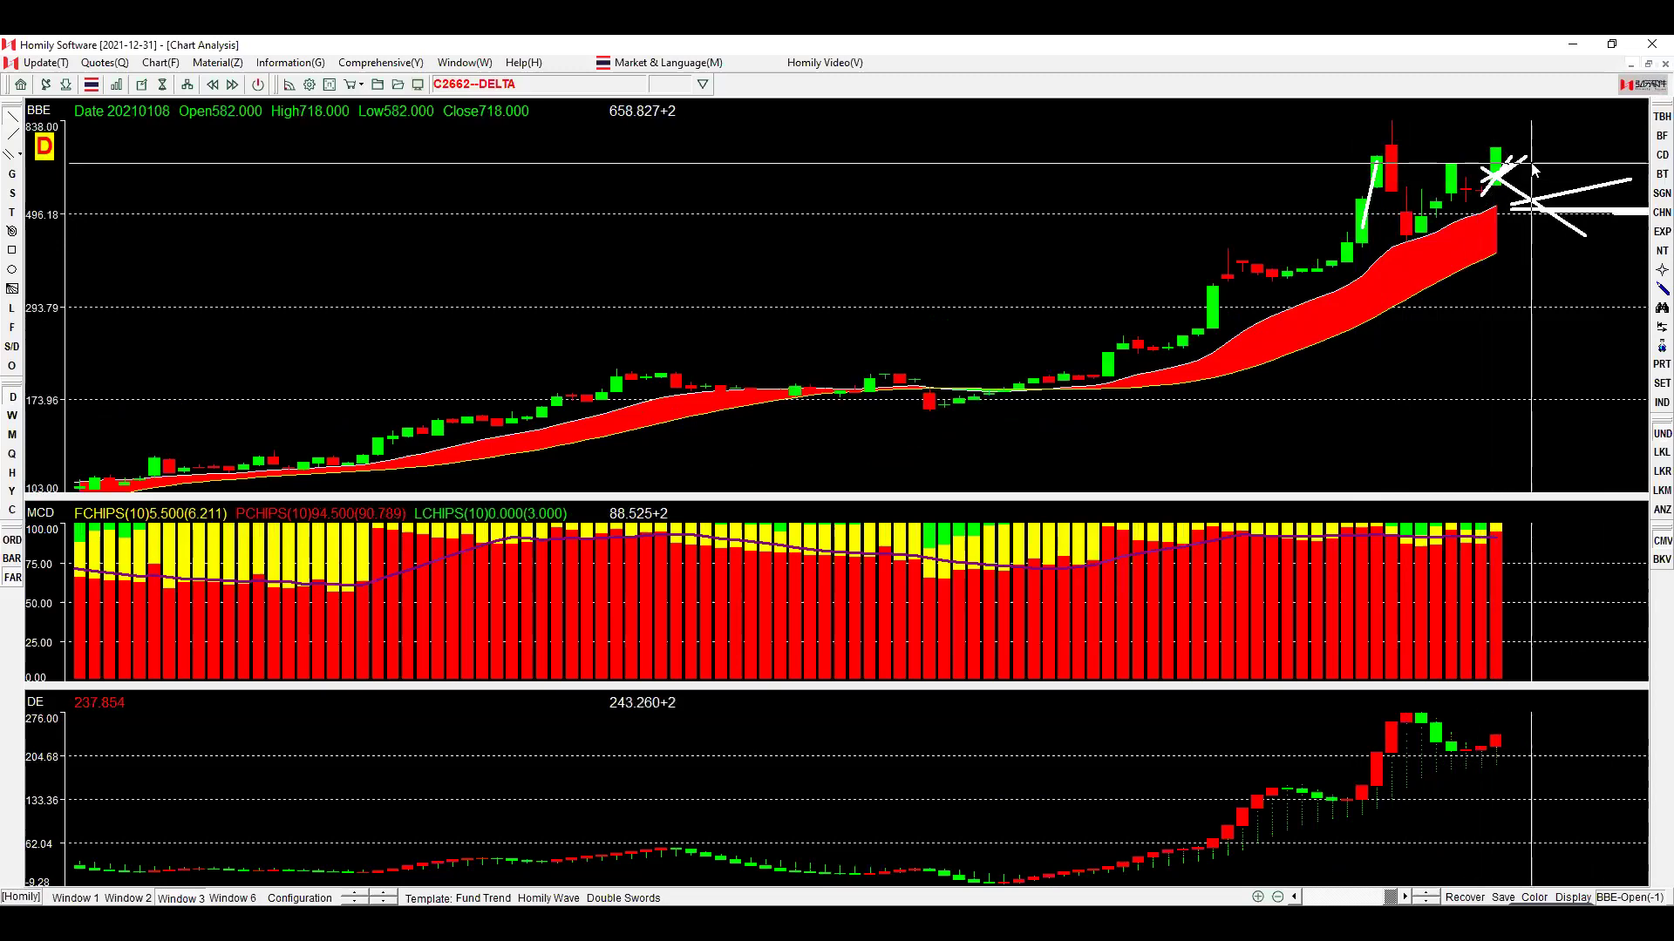
right_click(1532, 164)
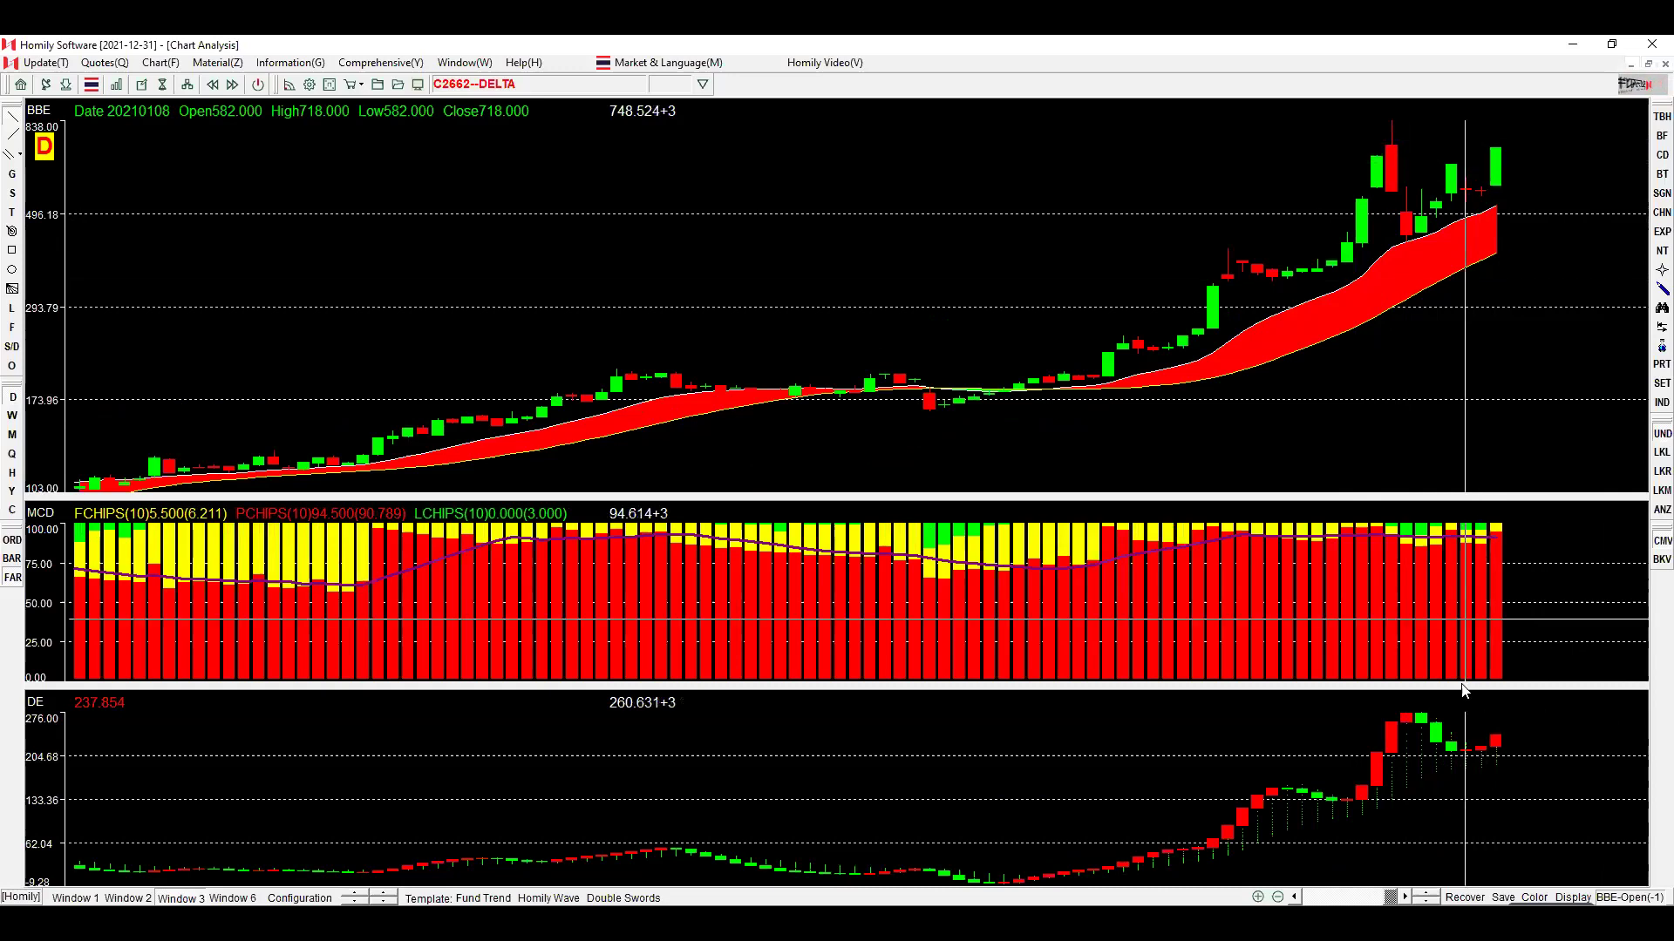
Show DELTA's longer daily history and draw rising lines along each MCD increase and the matching price upswing above the BBE band.
click(1277, 898)
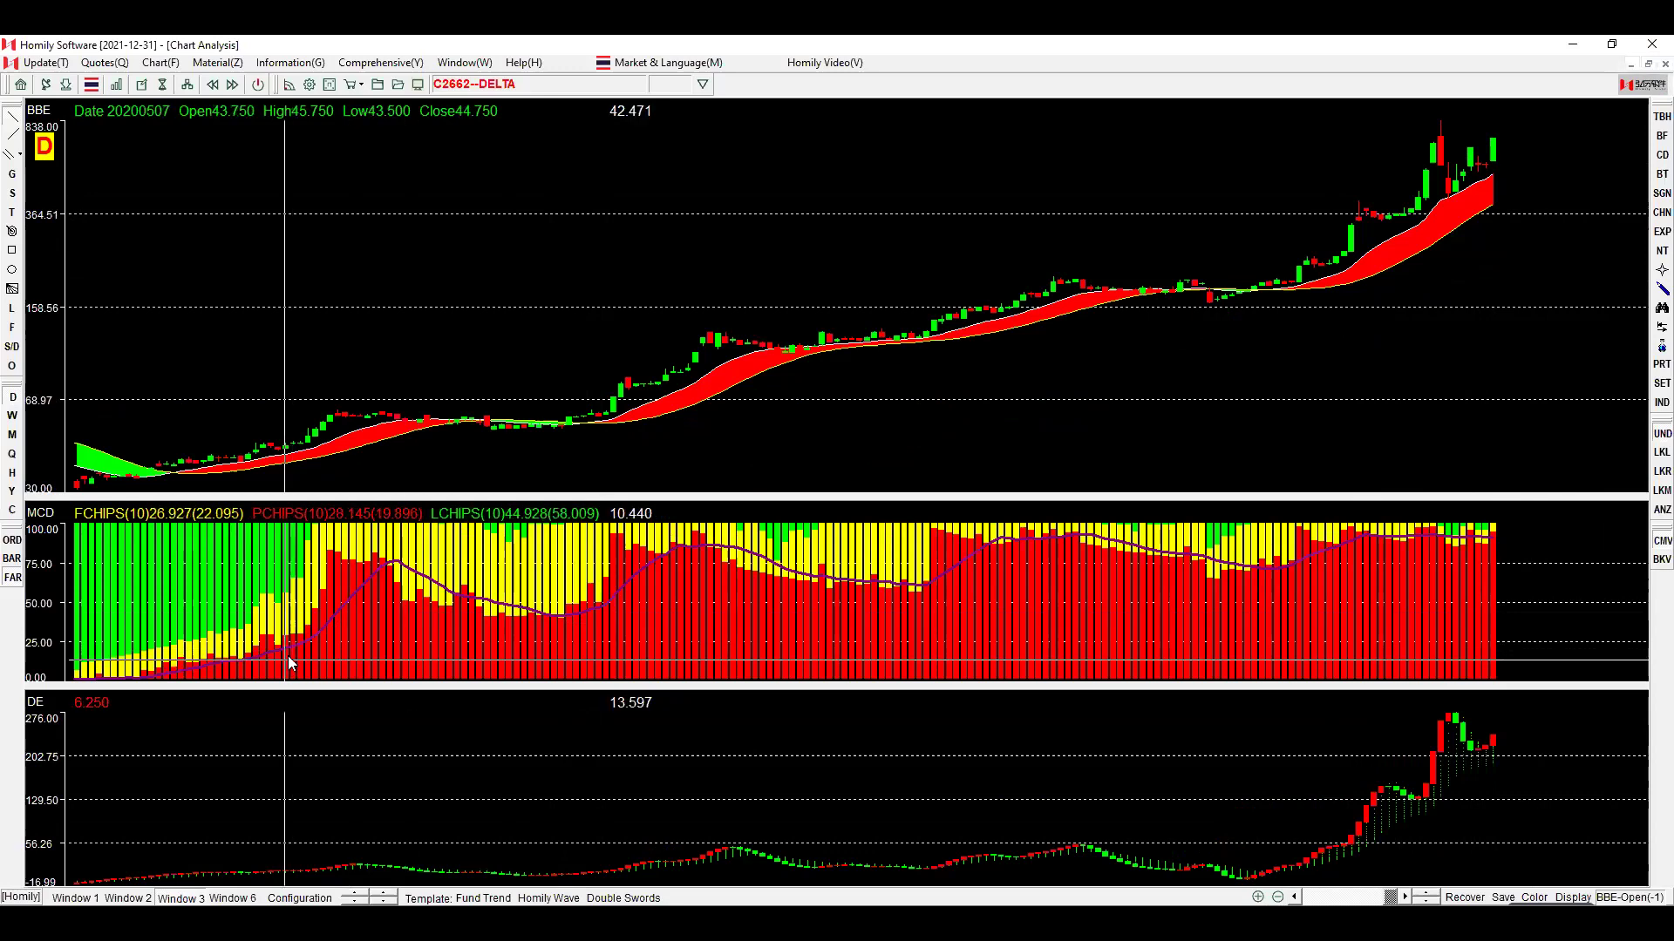
drag(235, 652, 279, 653)
drag(294, 650, 412, 549)
drag(270, 457, 382, 398)
drag(583, 616, 720, 513)
drag(591, 413, 762, 281)
drag(933, 591, 1035, 532)
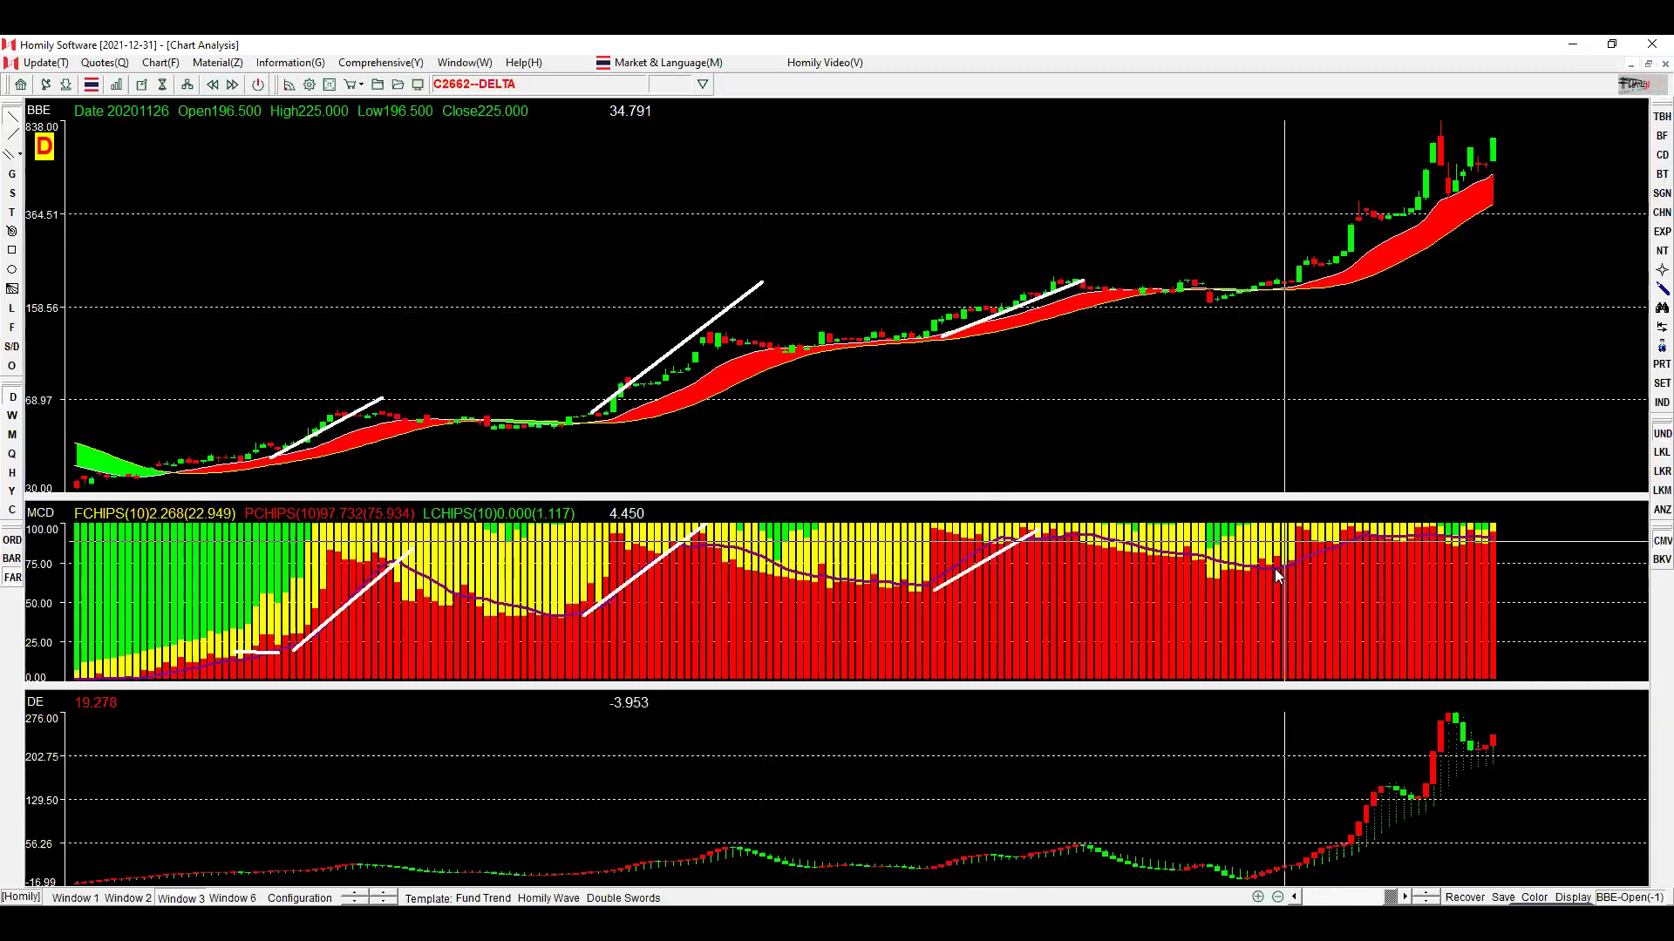
drag(1322, 279, 1408, 166)
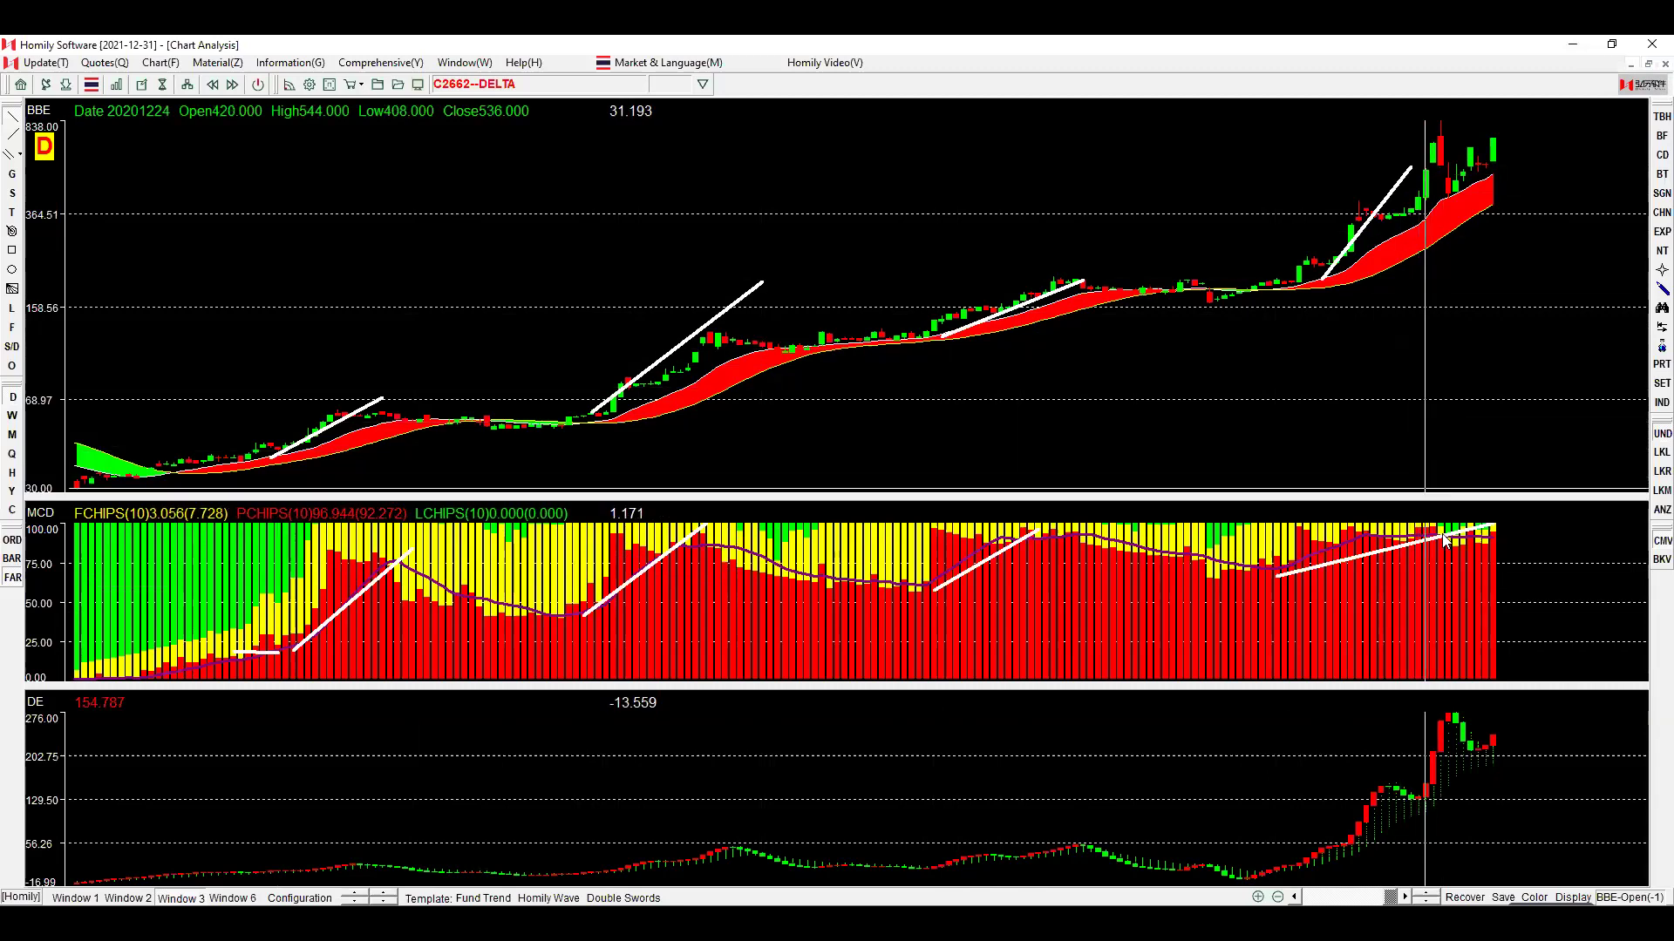
Draw horizontal lines across DELTA's recent MCD bars near the 50 and 40 levels, and one near 50 again on the enlarged chart.
drag(1249, 604, 1590, 605)
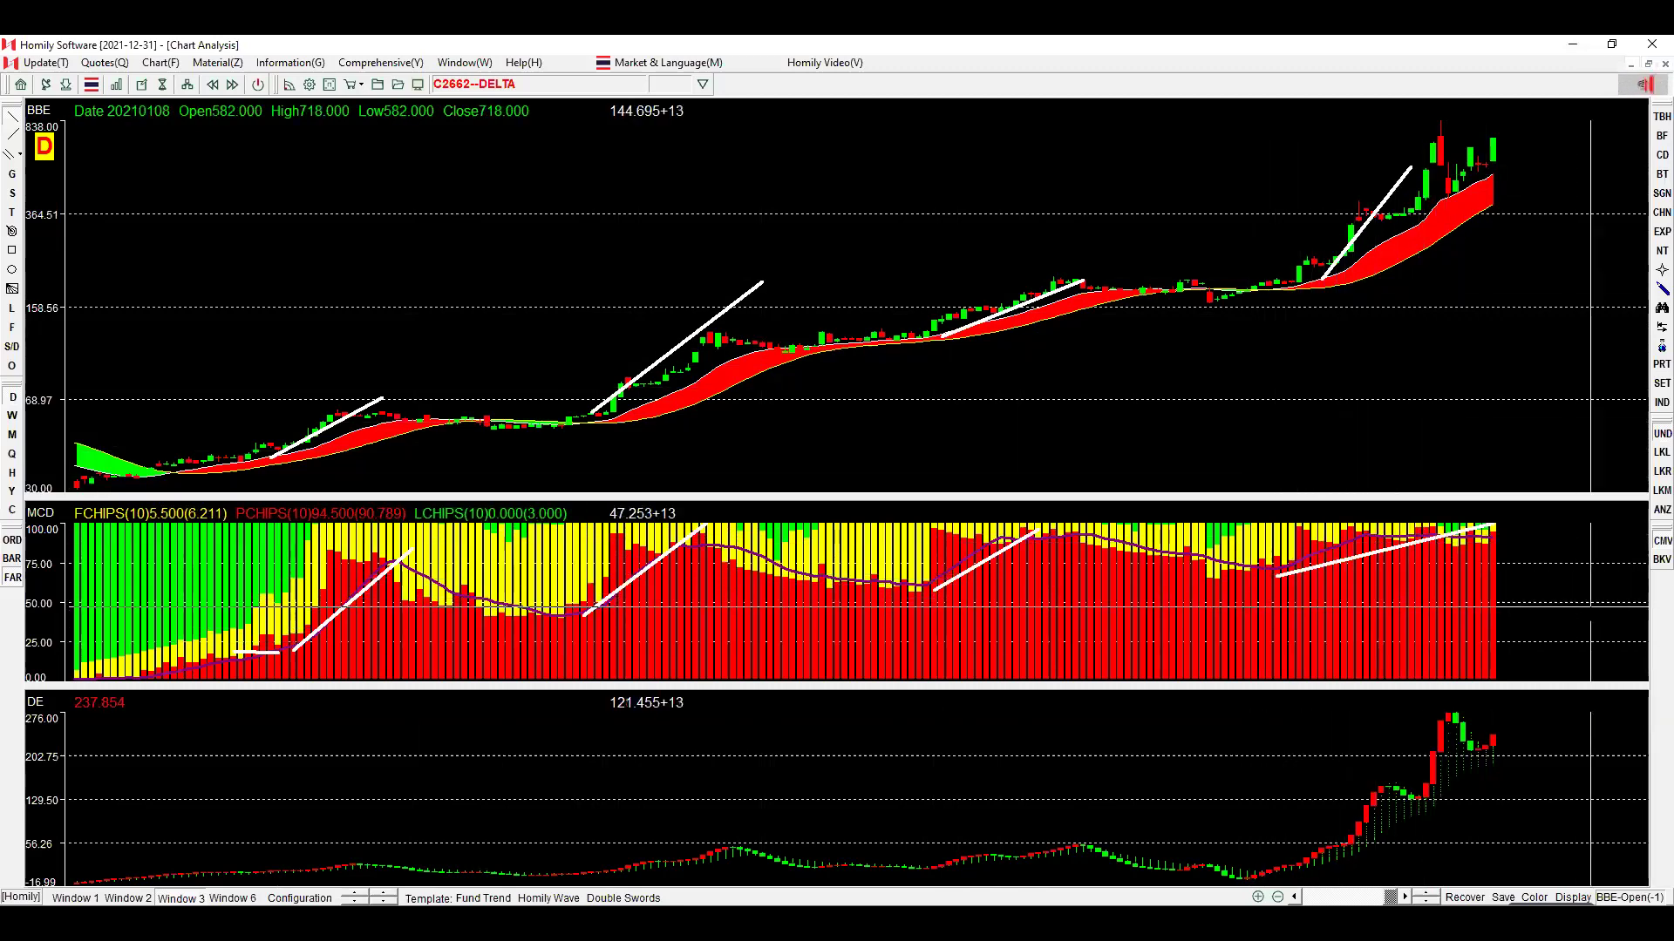
drag(1261, 626, 1650, 627)
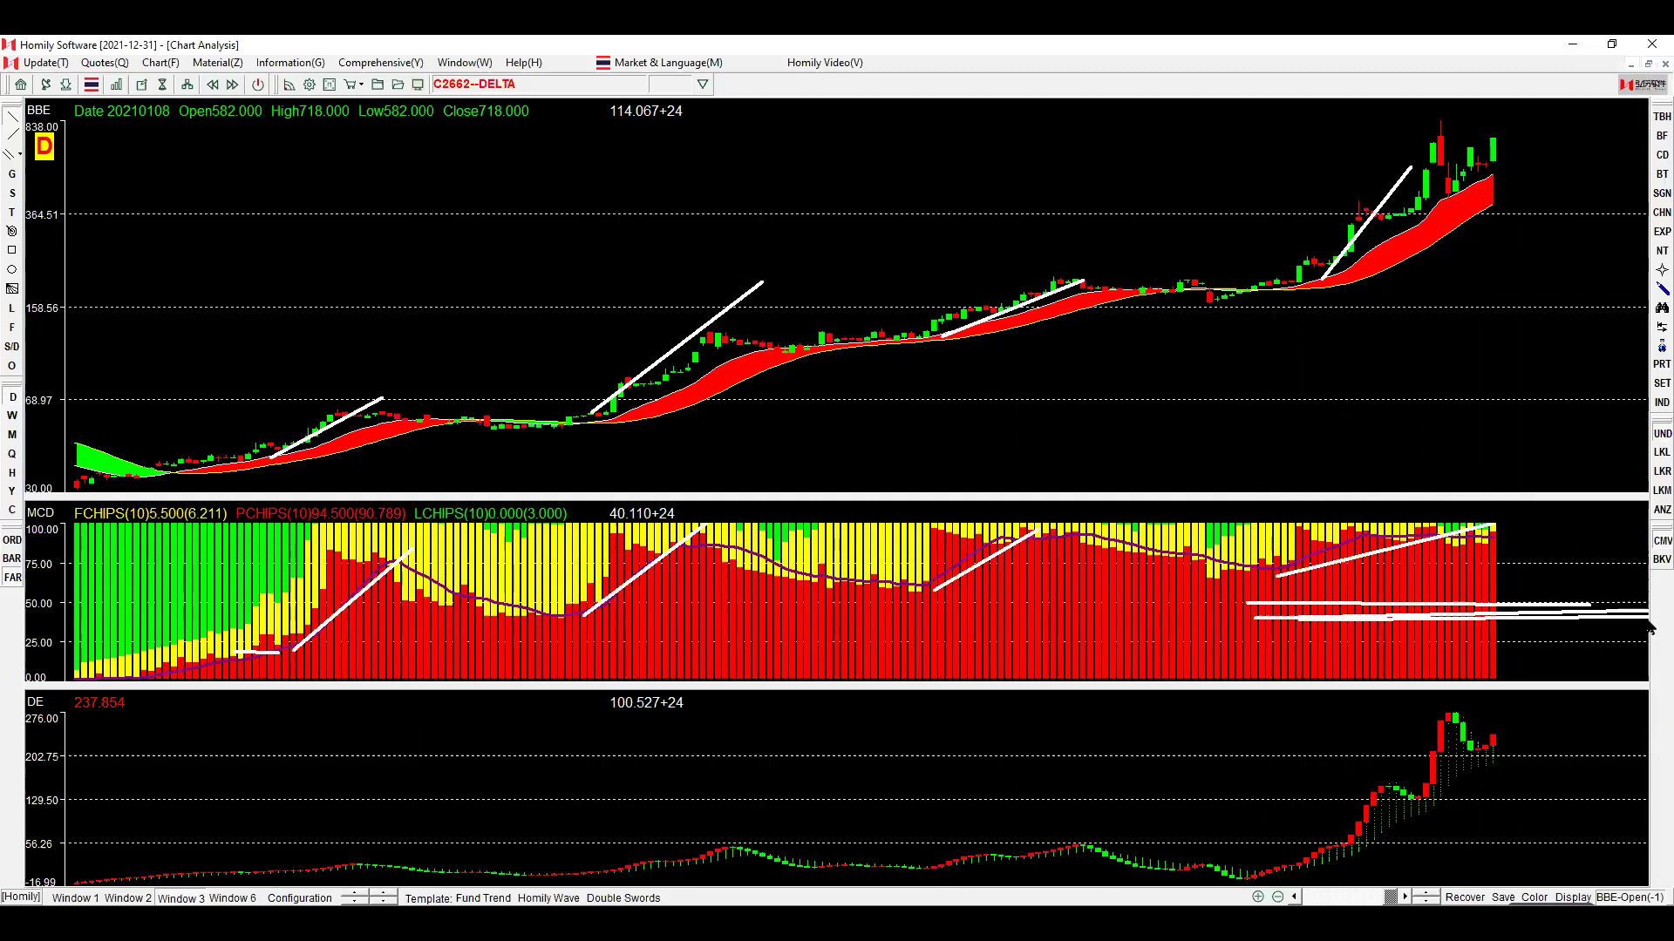
click(1258, 897)
mouse_move(1079, 599)
mouse_down()
mouse_move(1483, 613)
mouse_move(1648, 595)
mouse_up()
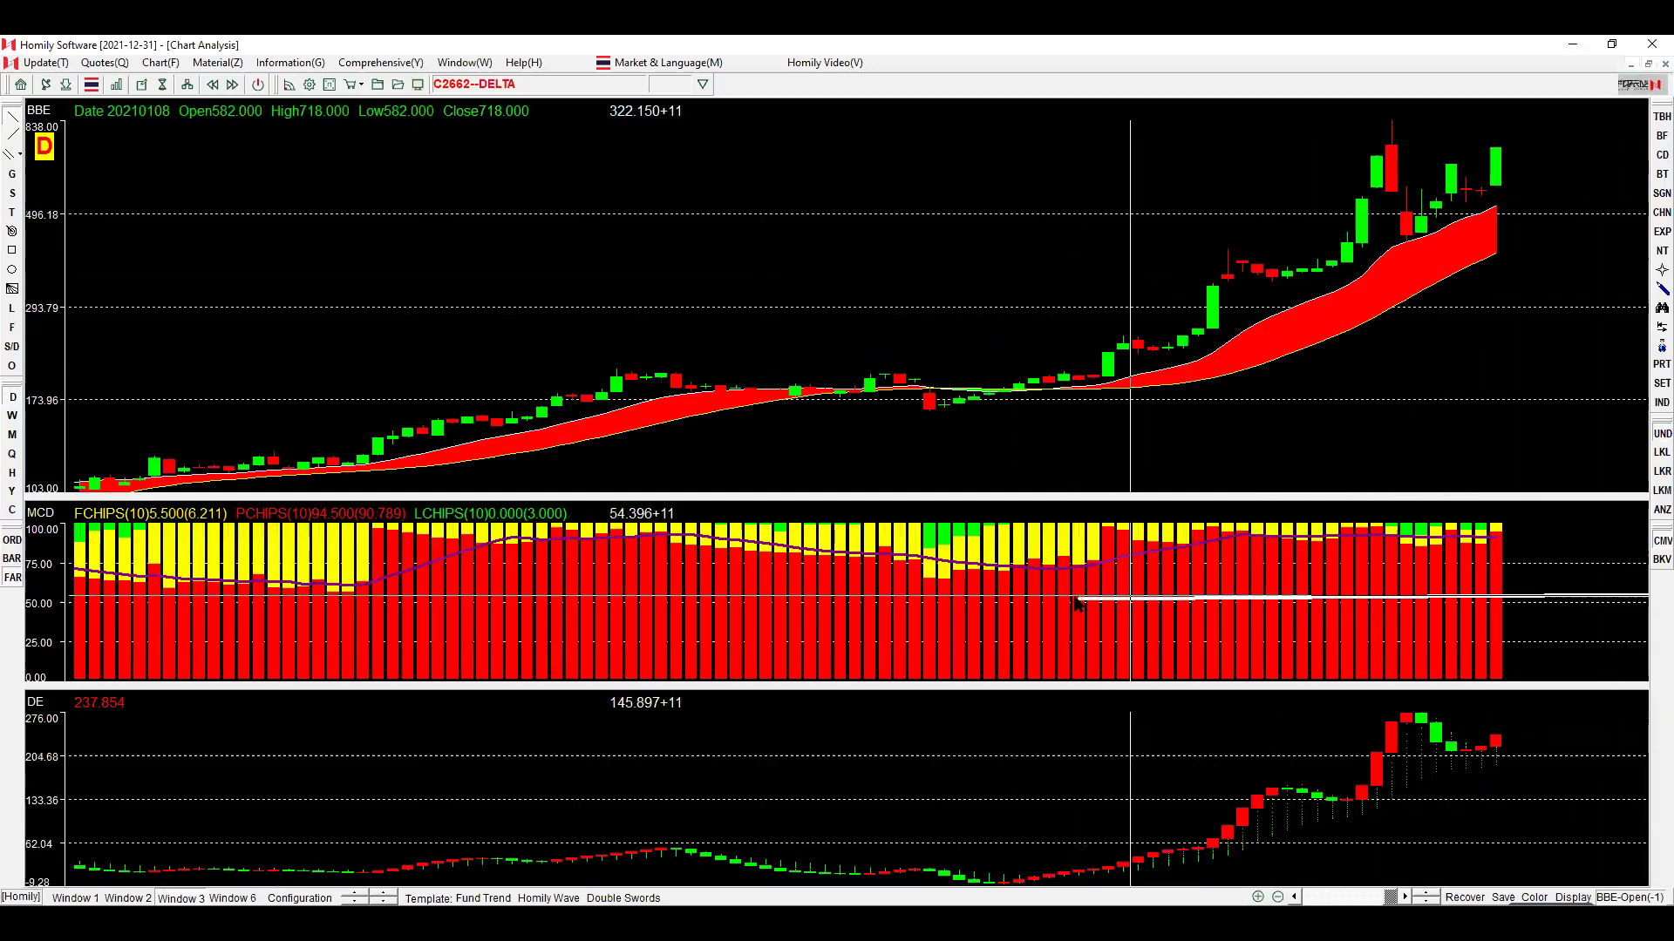
Draw lines marking DELTA's December 2020 pullbacks, their support levels and the rises that follow, and clear all drawings.
mouse_move(1137, 356)
mouse_down()
mouse_move(1214, 350)
mouse_move(1243, 260)
mouse_move(1362, 276)
mouse_move(1377, 200)
mouse_up()
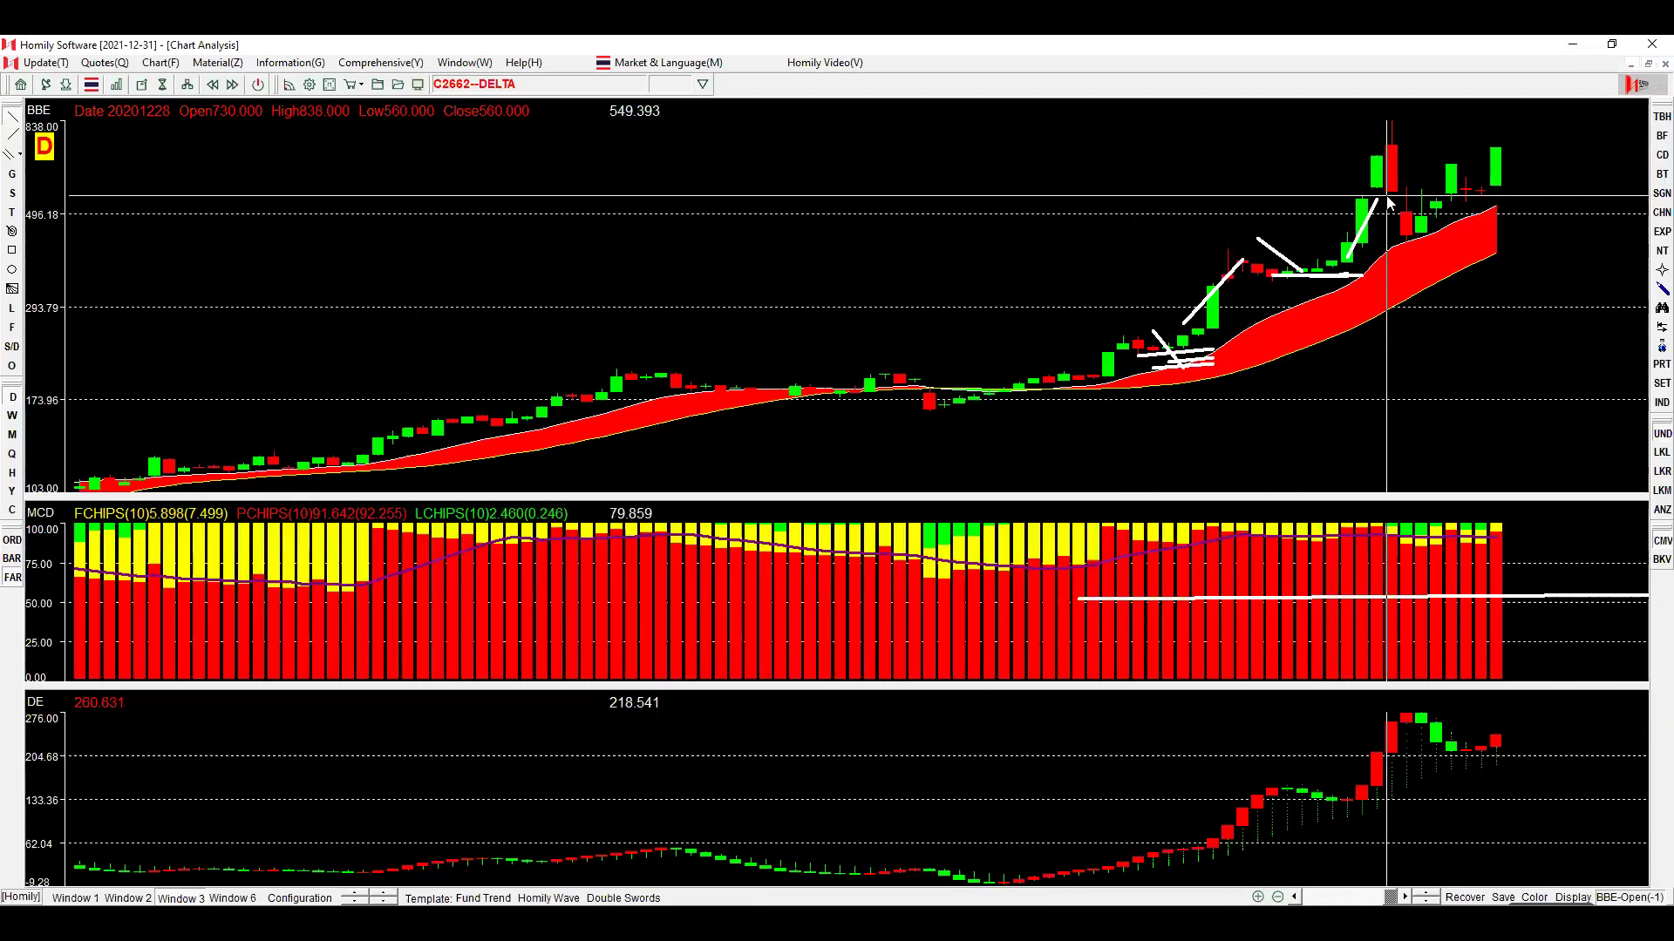
key(Escape)
click(1363, 254)
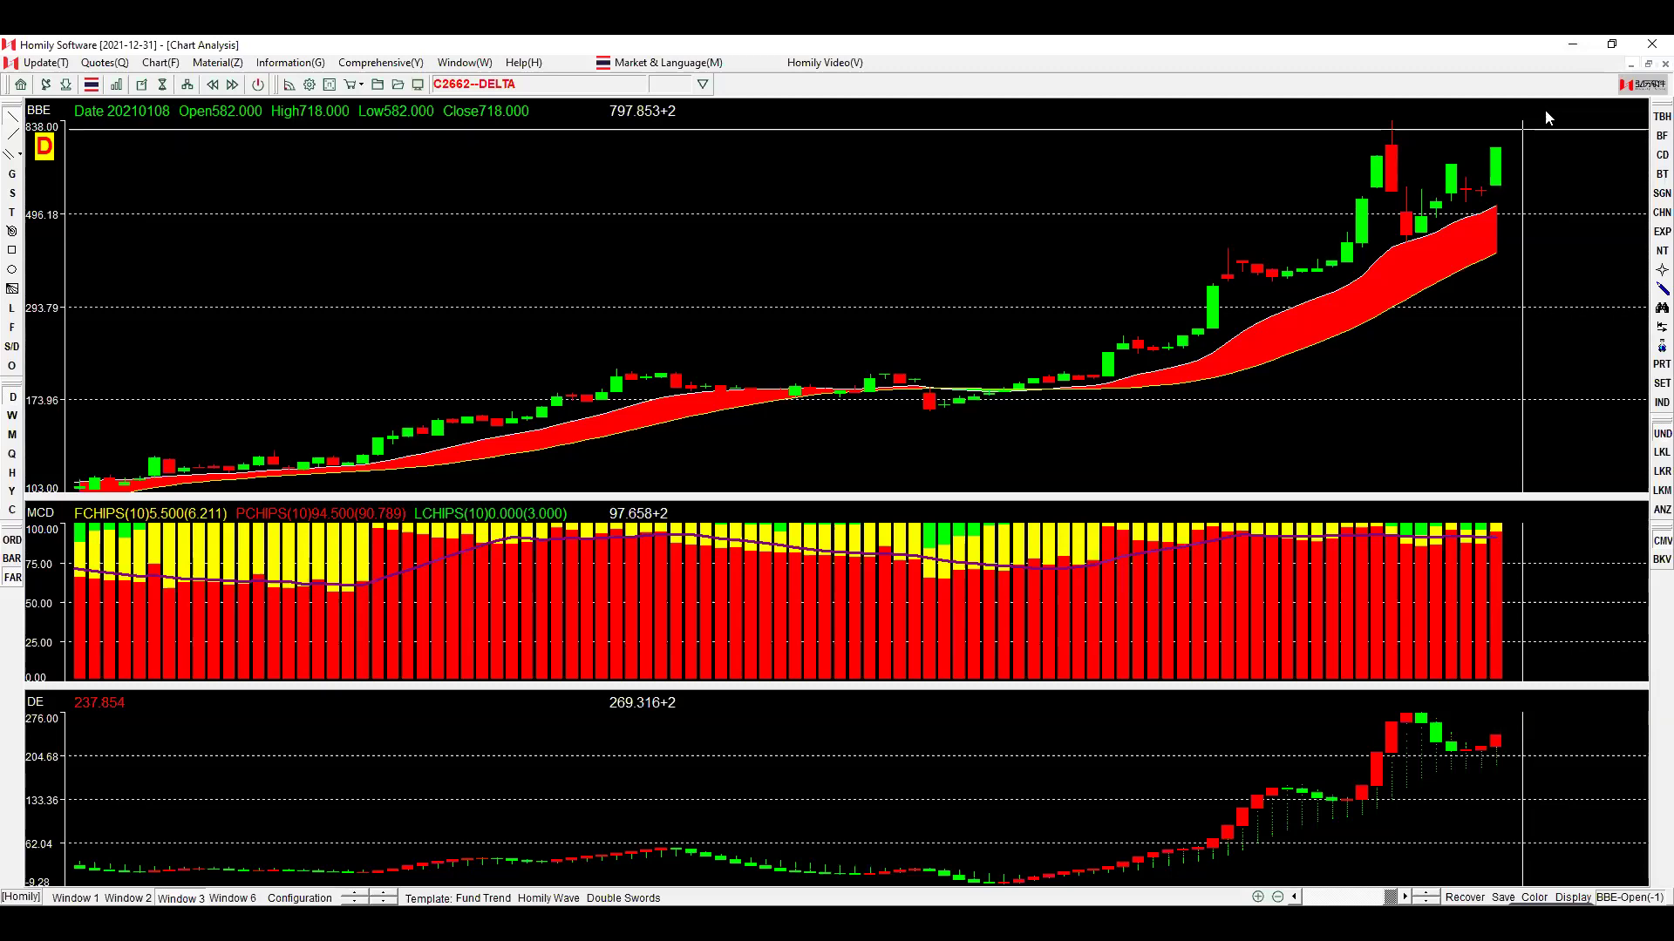
Minimize the chart analysis window to return to the video meeting.
click(1575, 44)
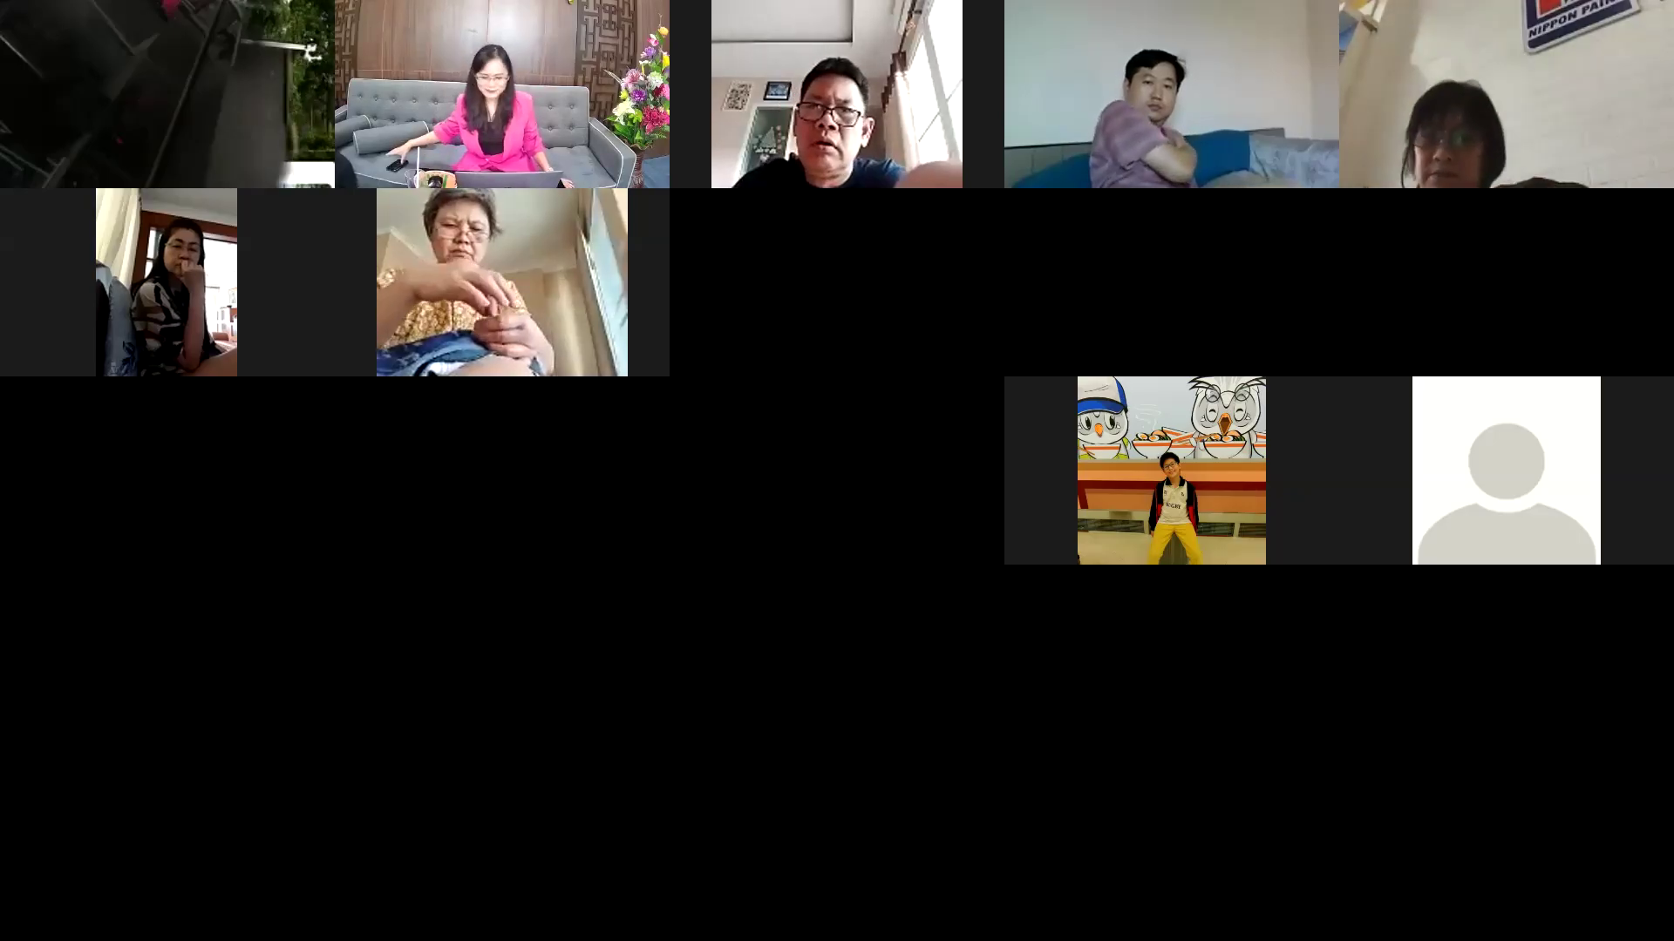
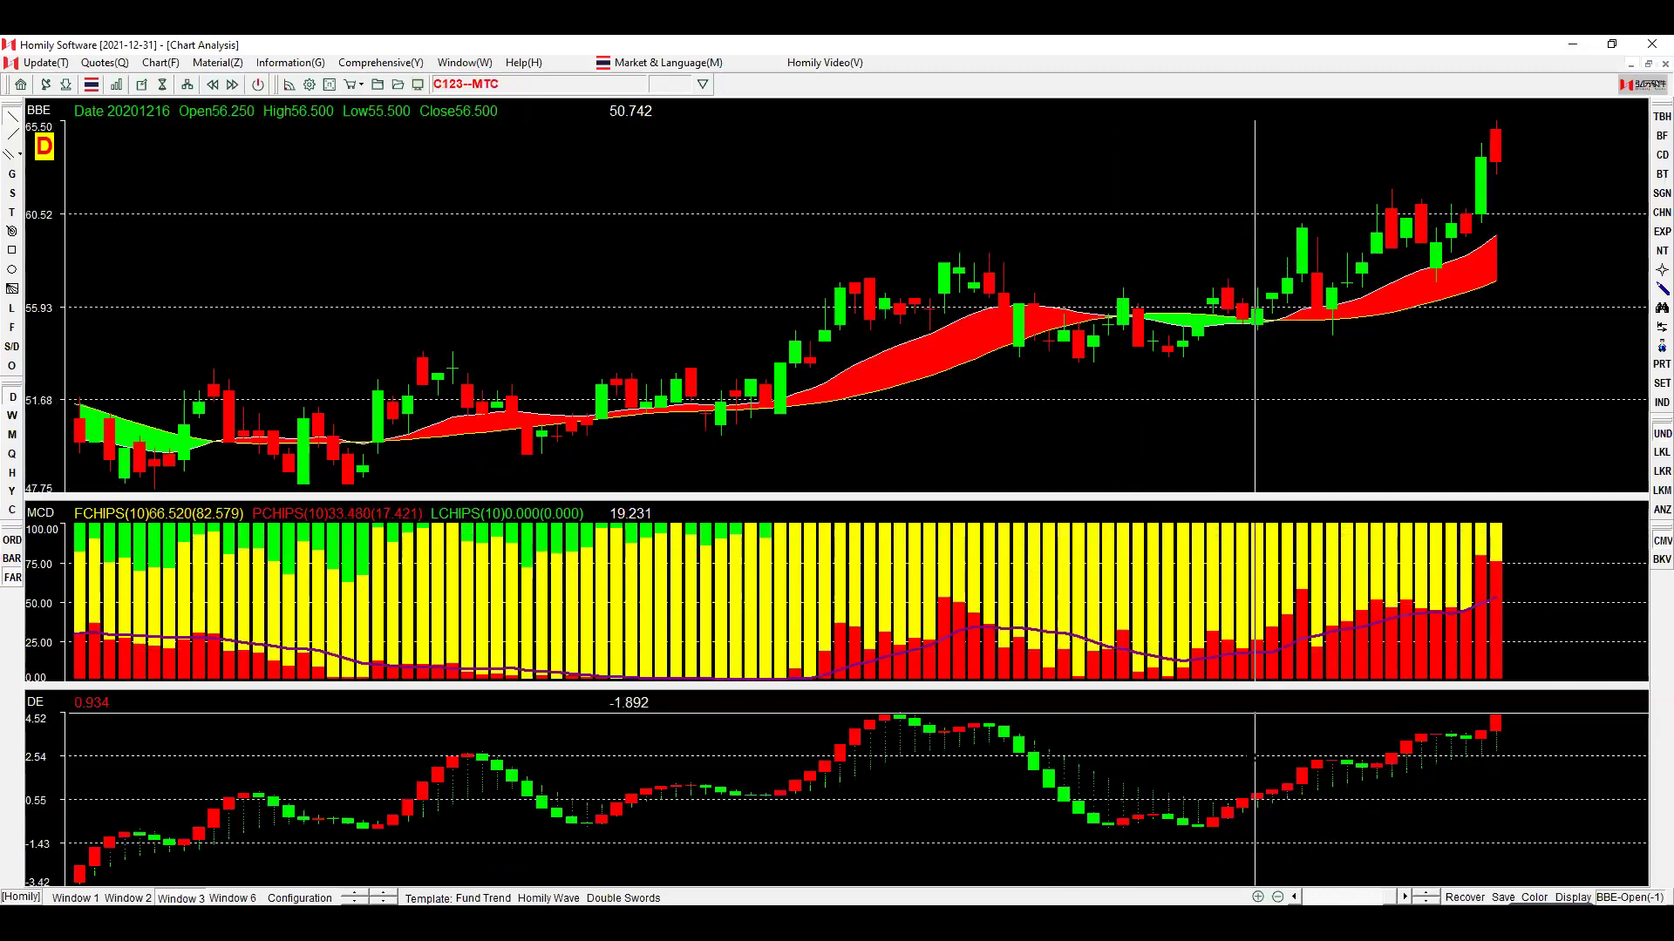
Show MTC's weekly chart with the recent candles enlarged, and open and close the line settings.
click(1277, 897)
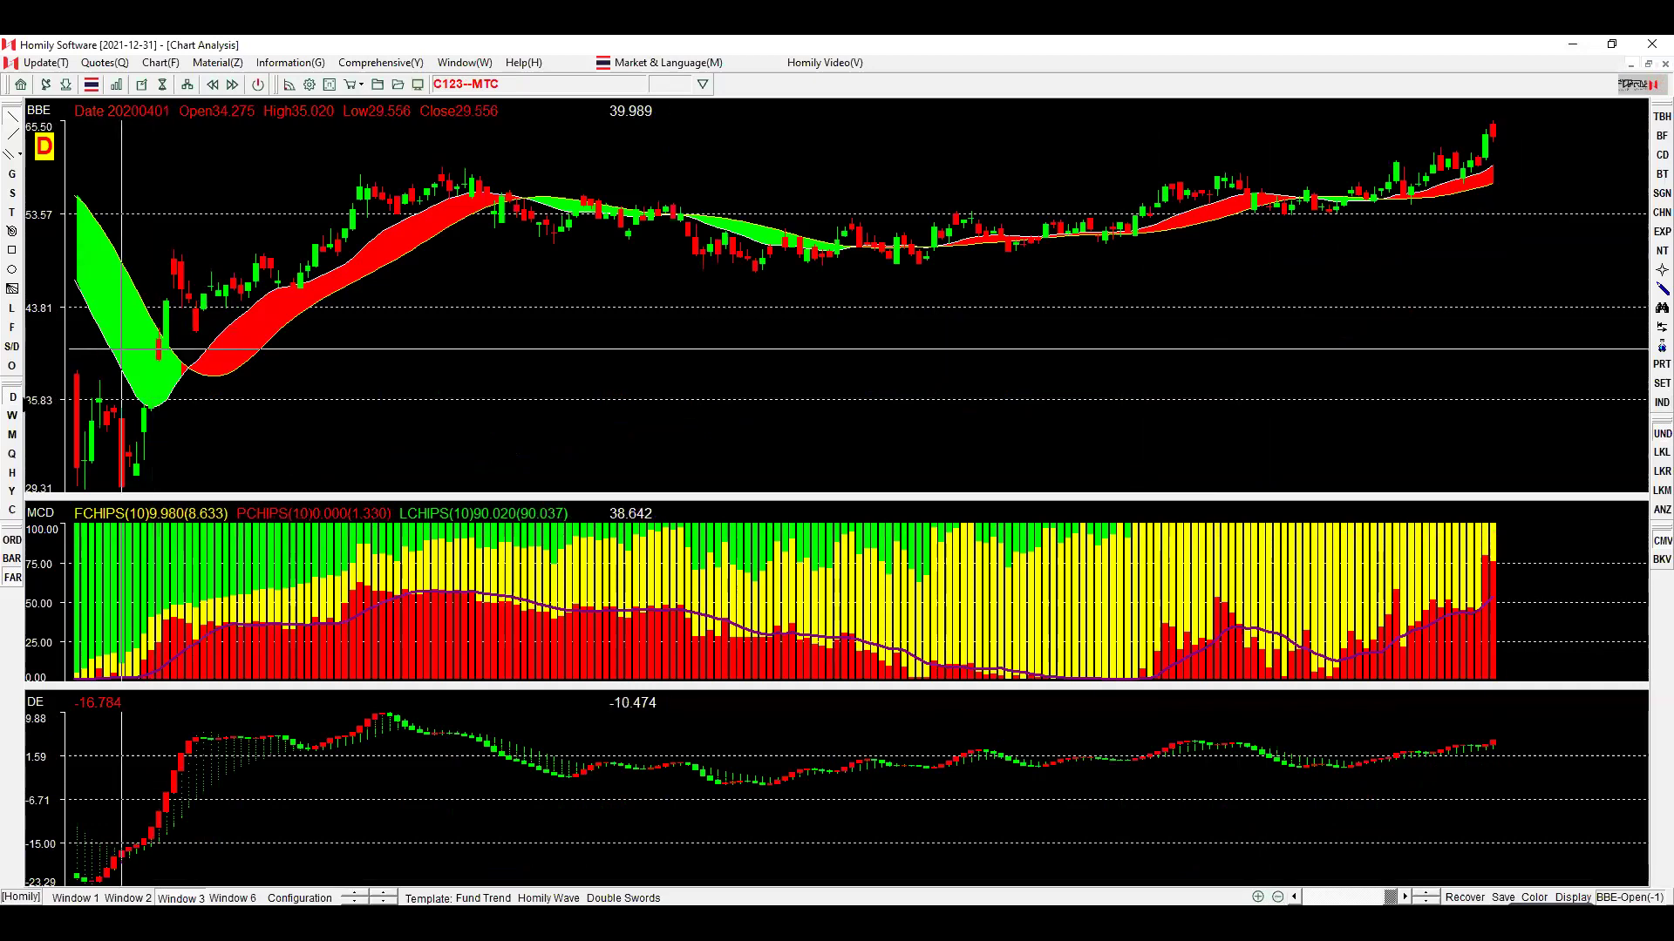
click(12, 416)
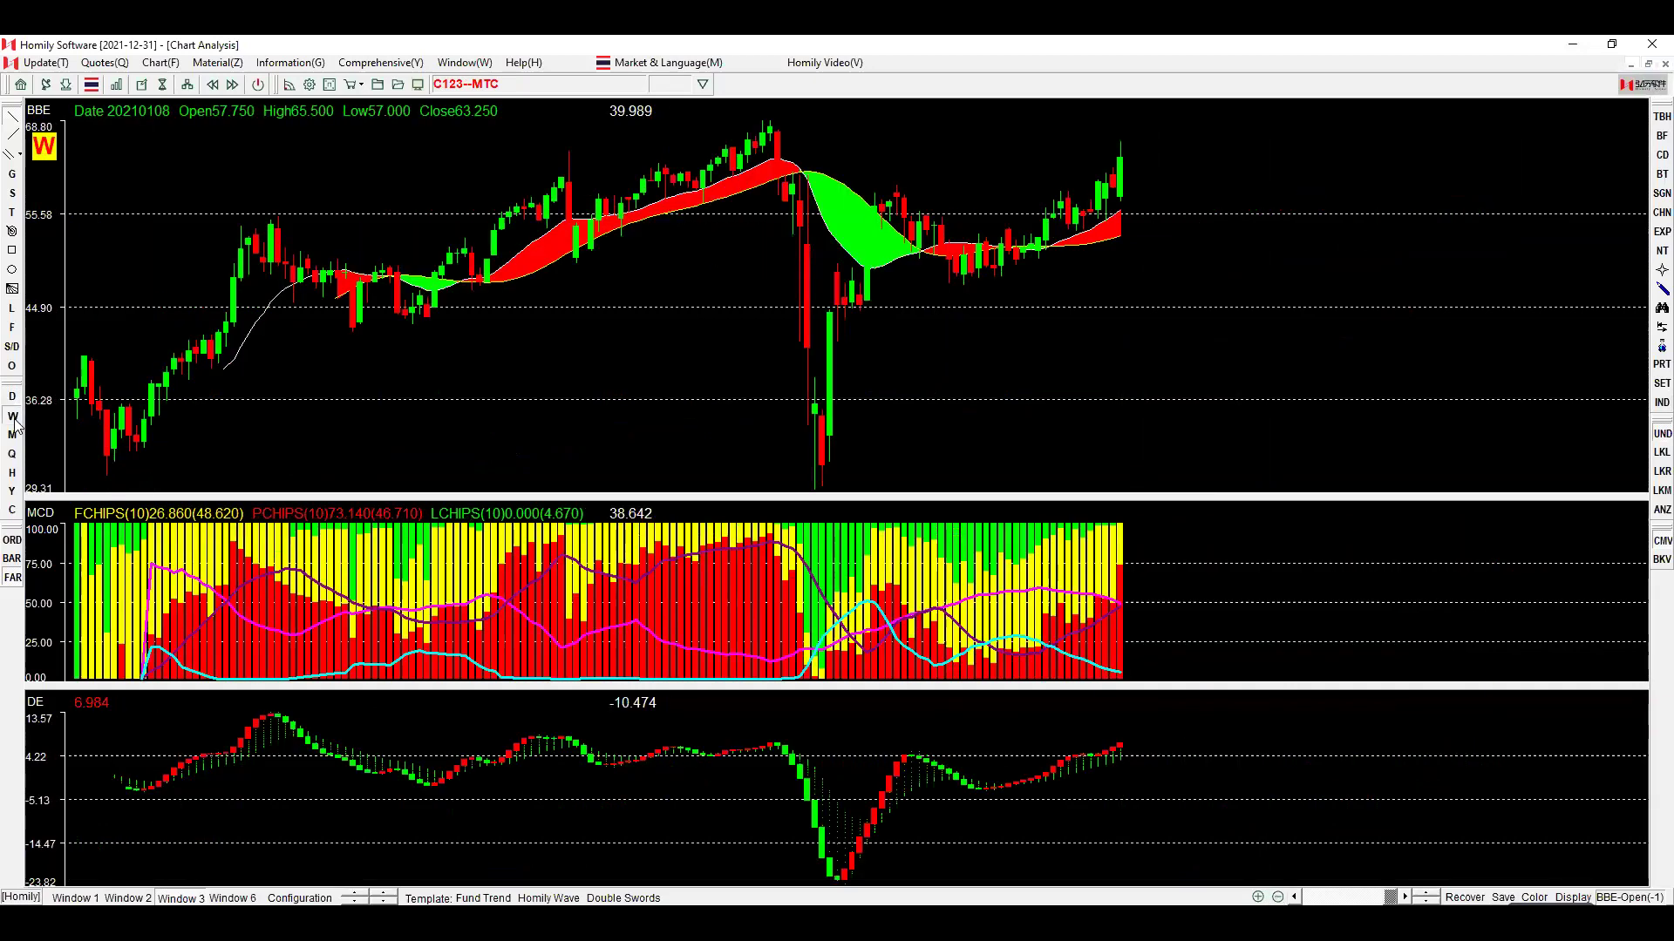
click(1258, 896)
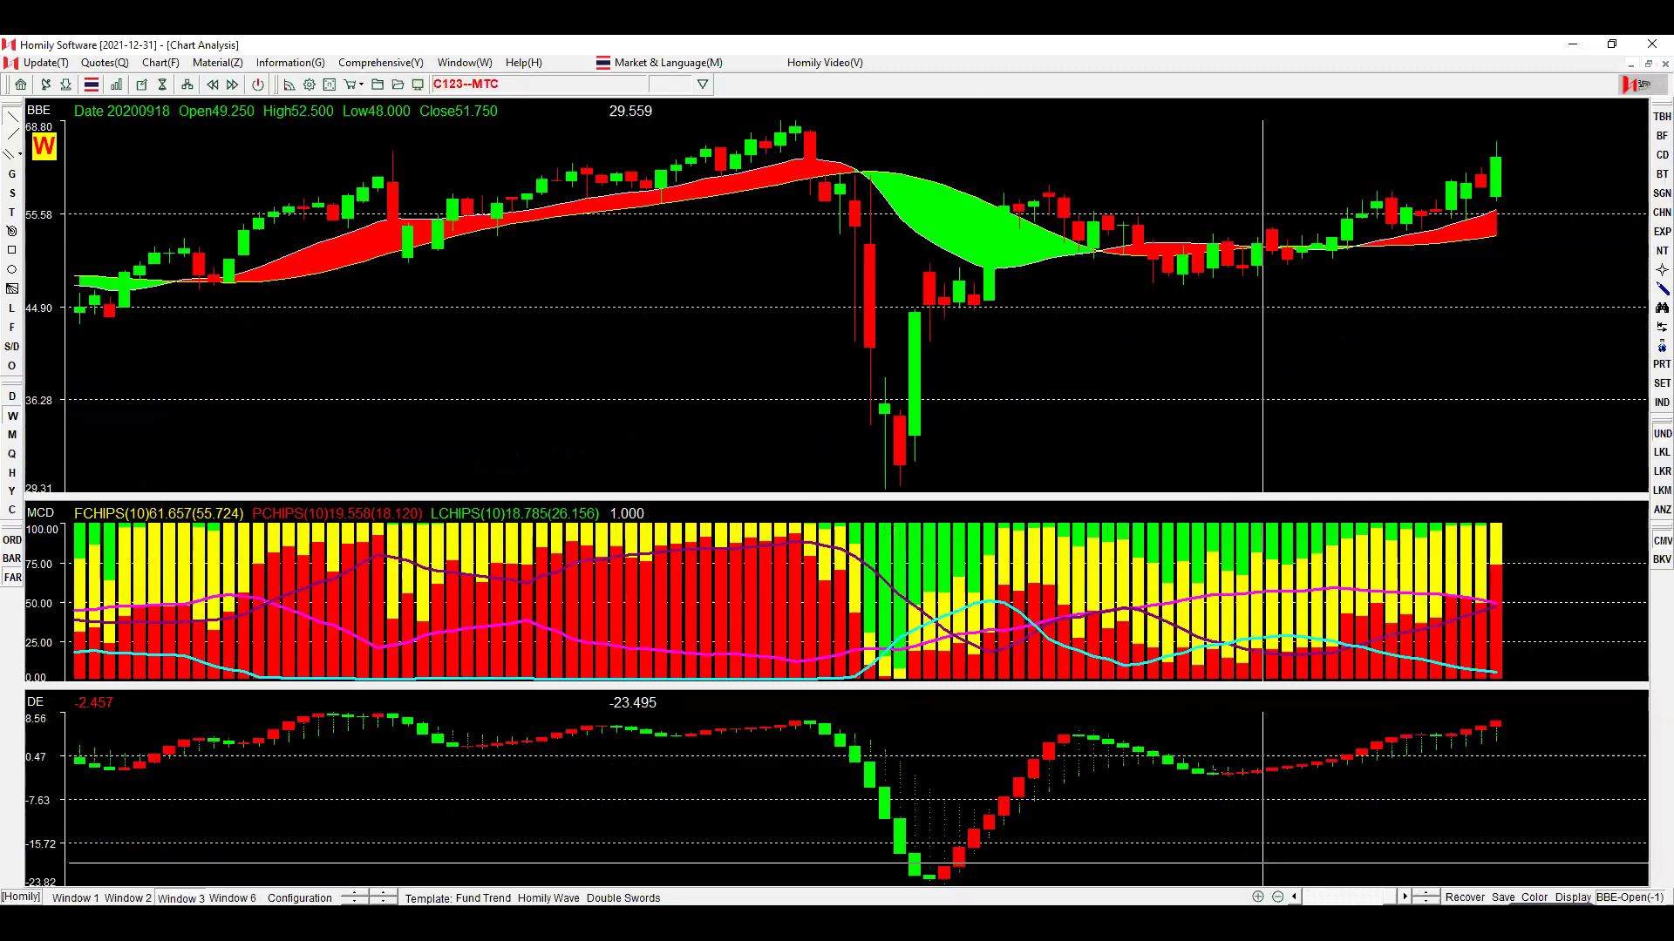
click(12, 308)
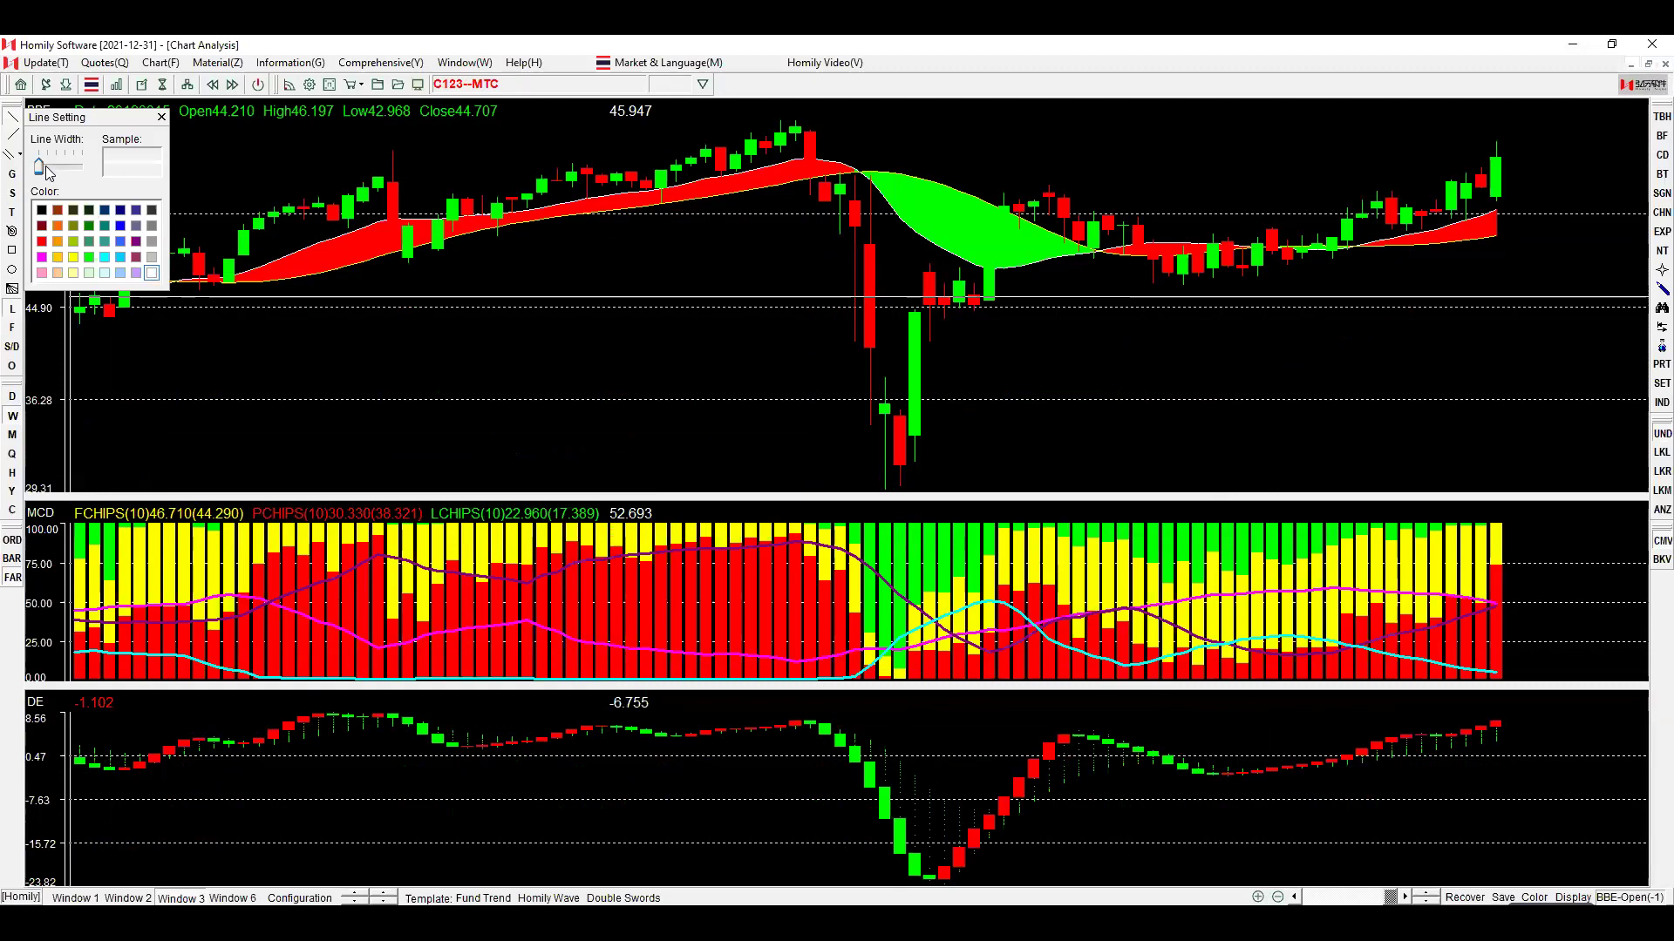
click(161, 117)
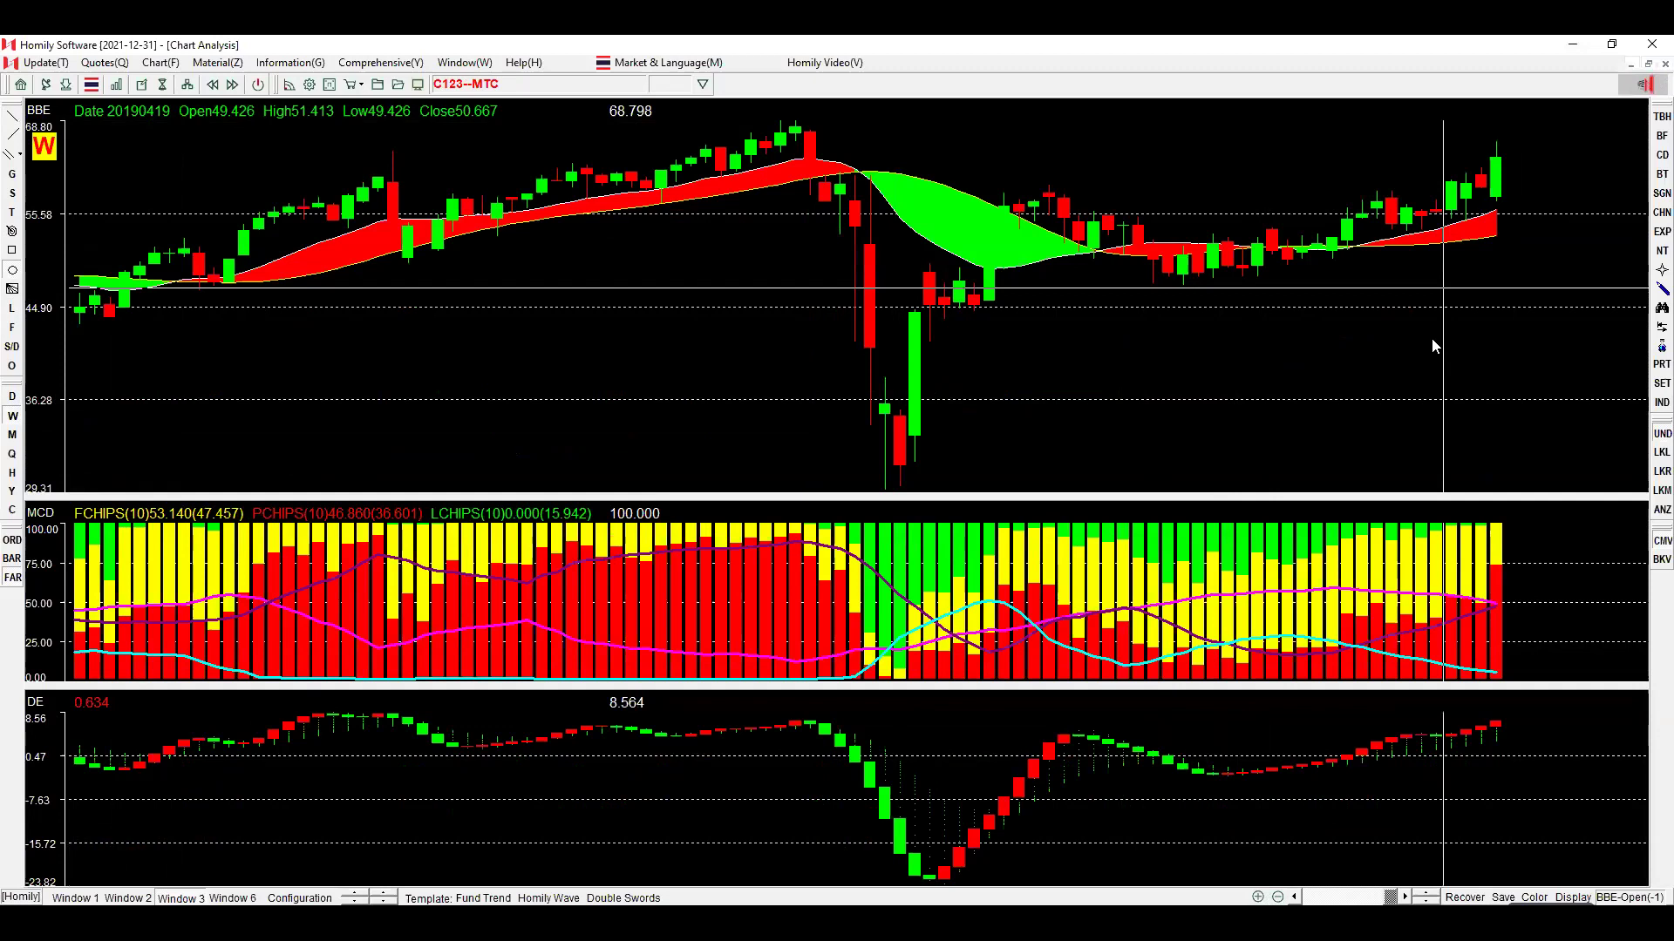
Step the weekly chart back to the 18 December 2020 candle, circle it, and draw lines for its support, the MCD rise and the DE trend.
key(Left)
key(Left)
key(Left)
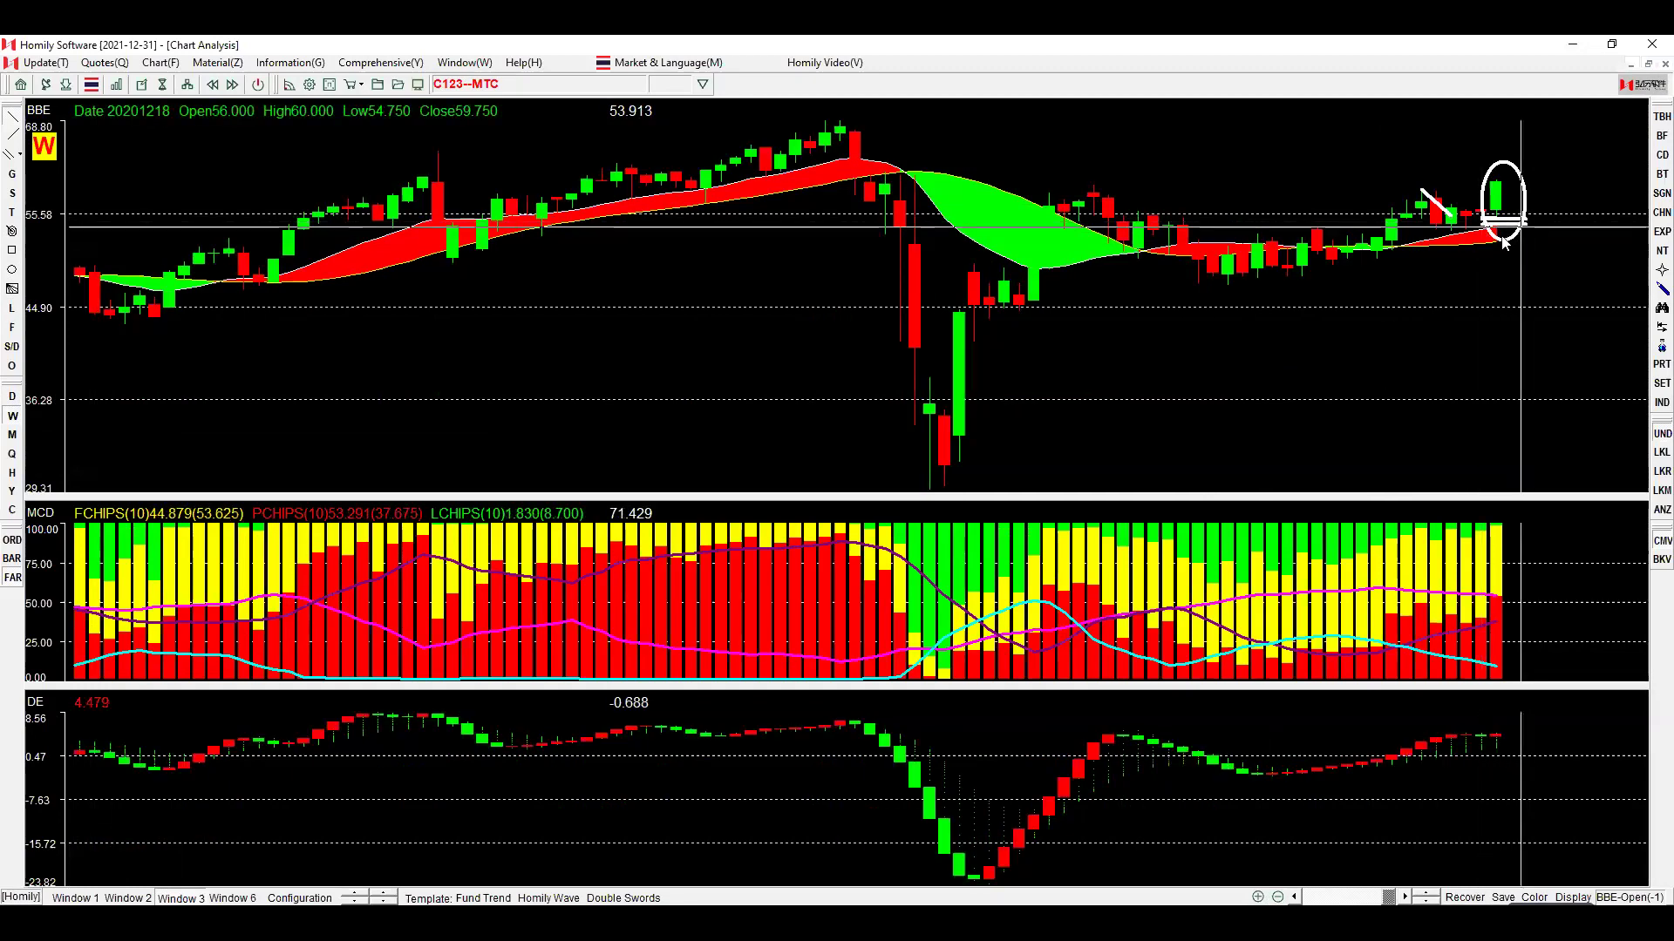
drag(1418, 647, 1614, 549)
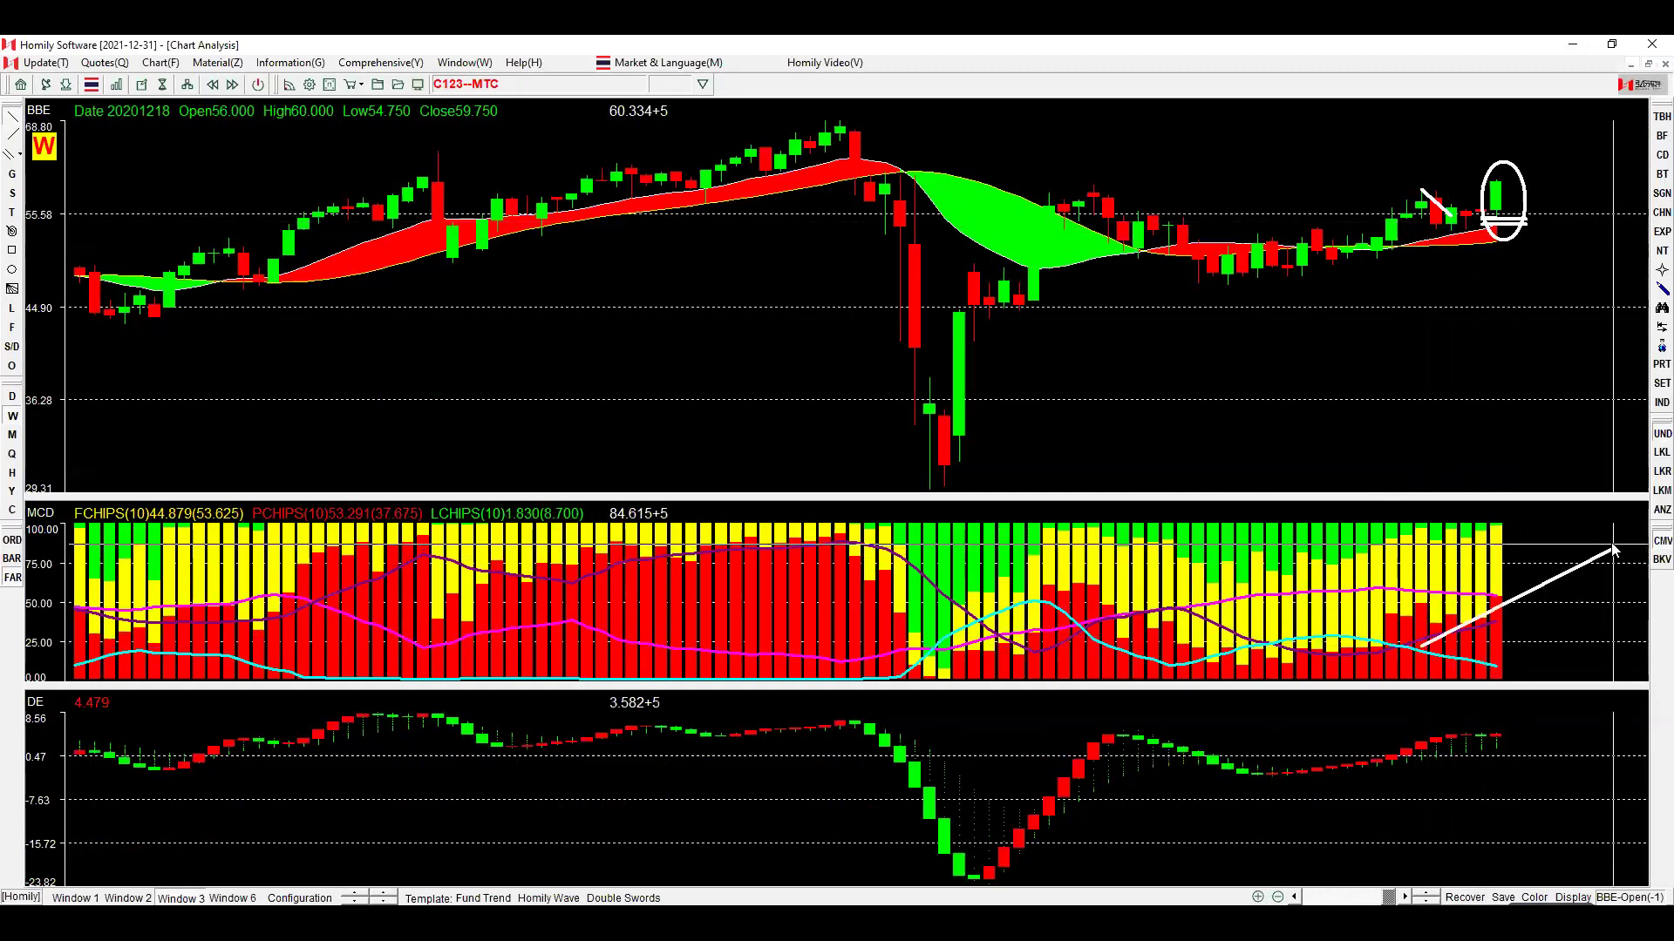
drag(1481, 766, 1512, 757)
drag(1481, 774, 1542, 779)
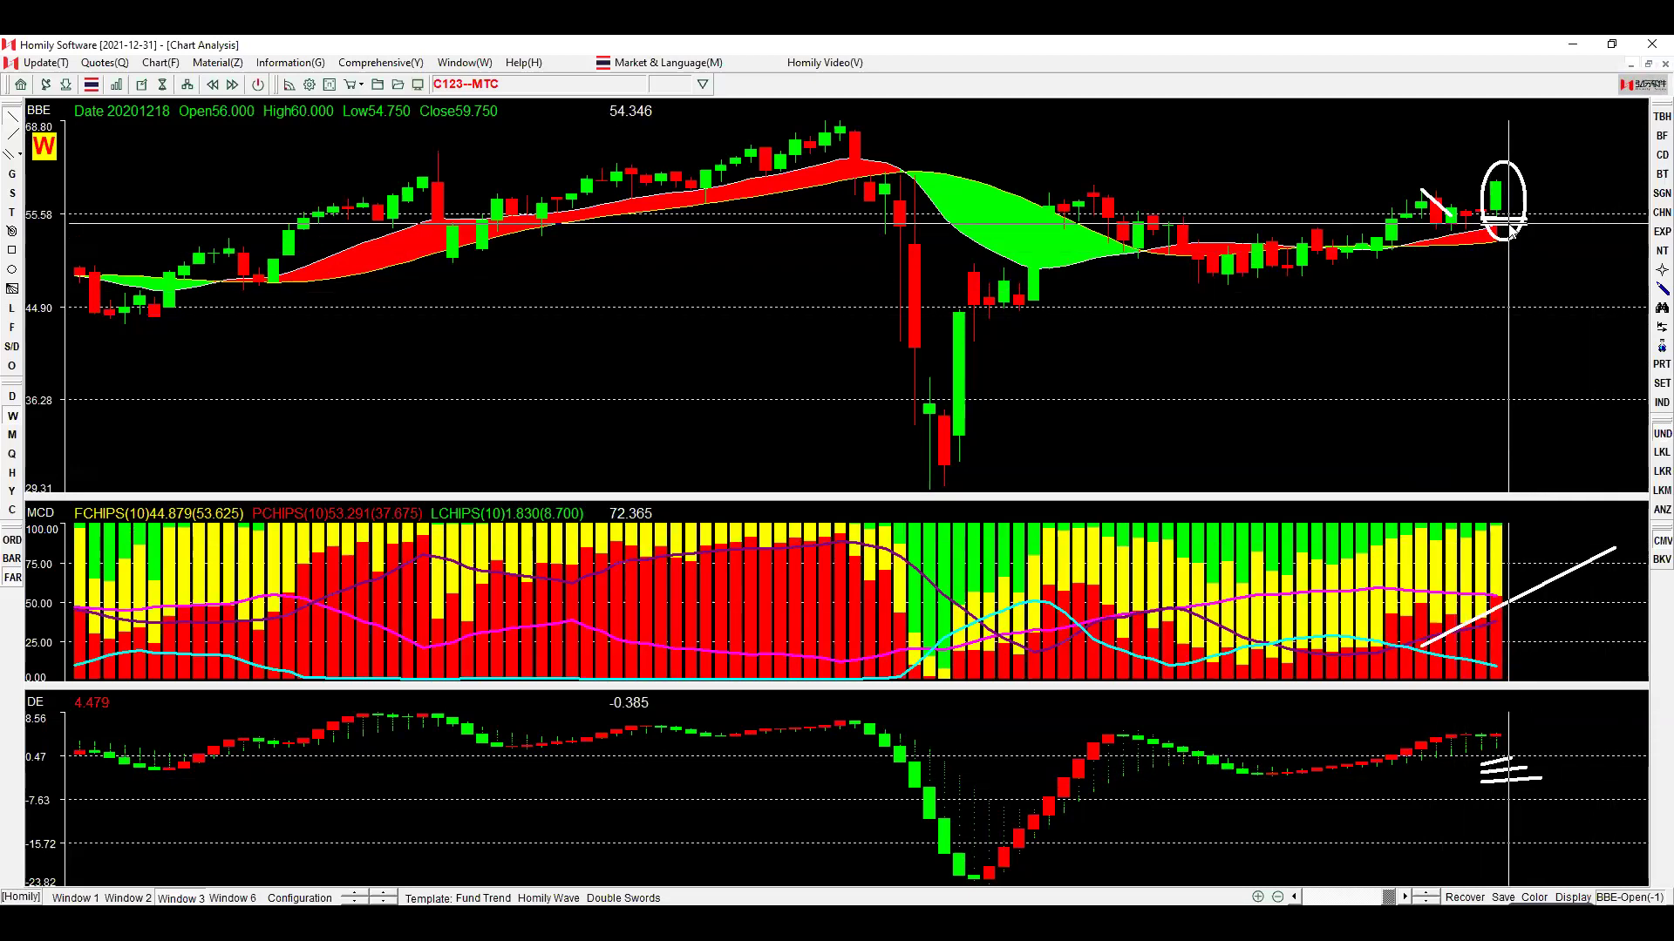
Advance the weekly chart to the latest candle, and return to MTC's daily chart to mark the December 2020 entry level.
key(ctrl+Right)
key(ctrl+Right)
key(ctrl+Right)
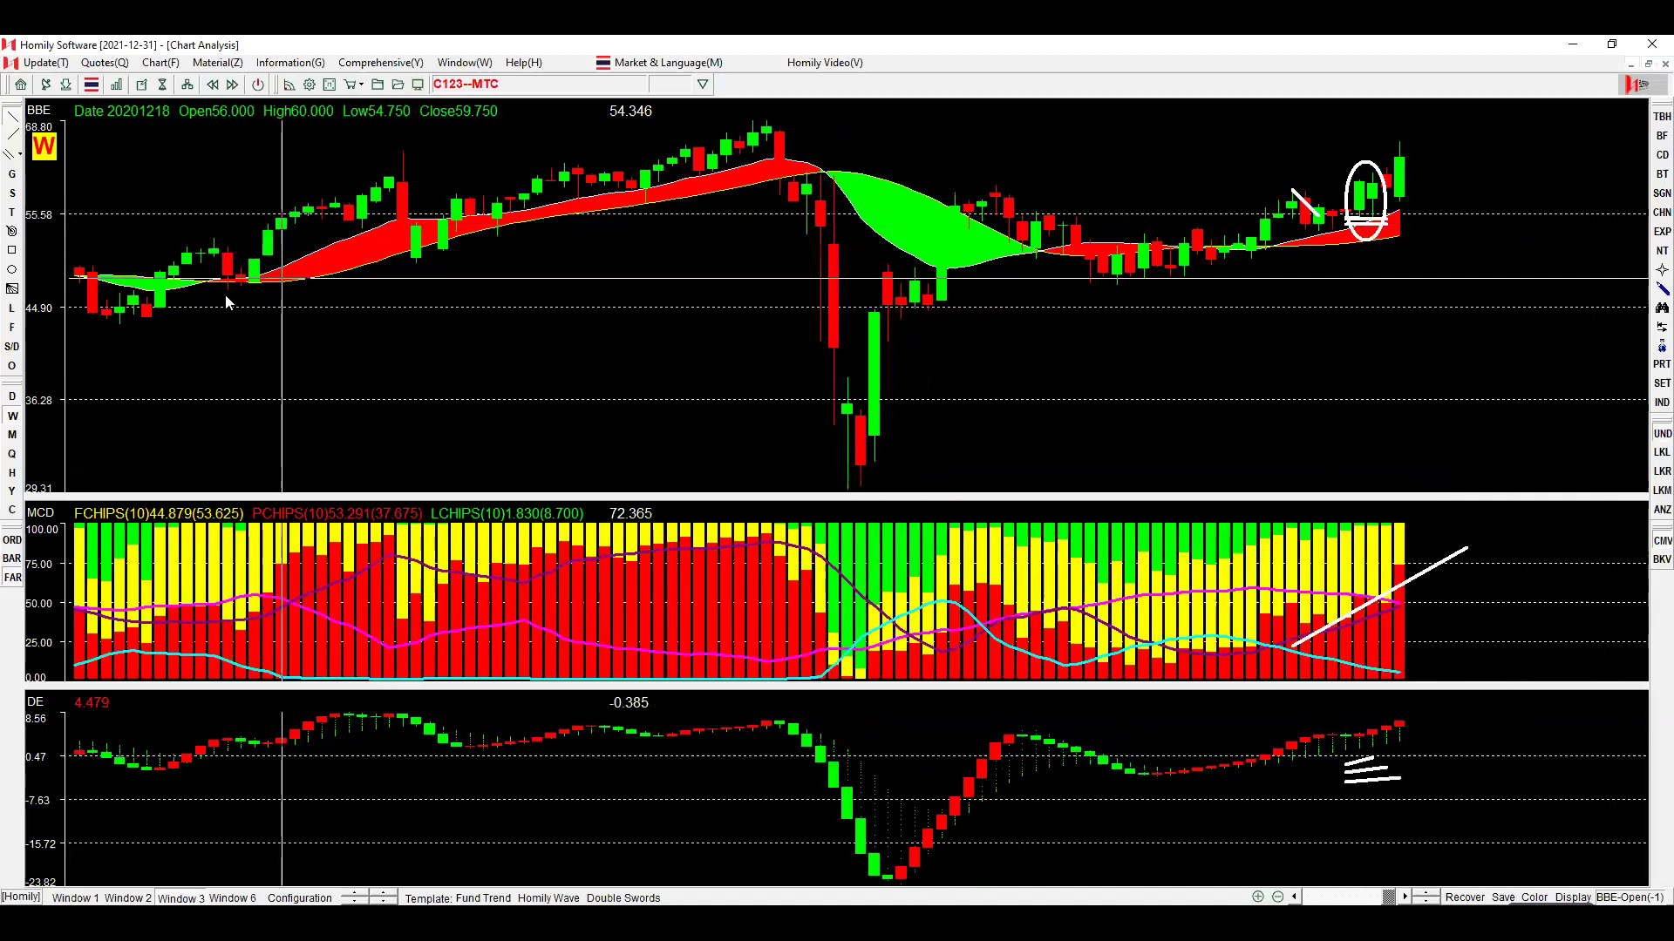
click(13, 397)
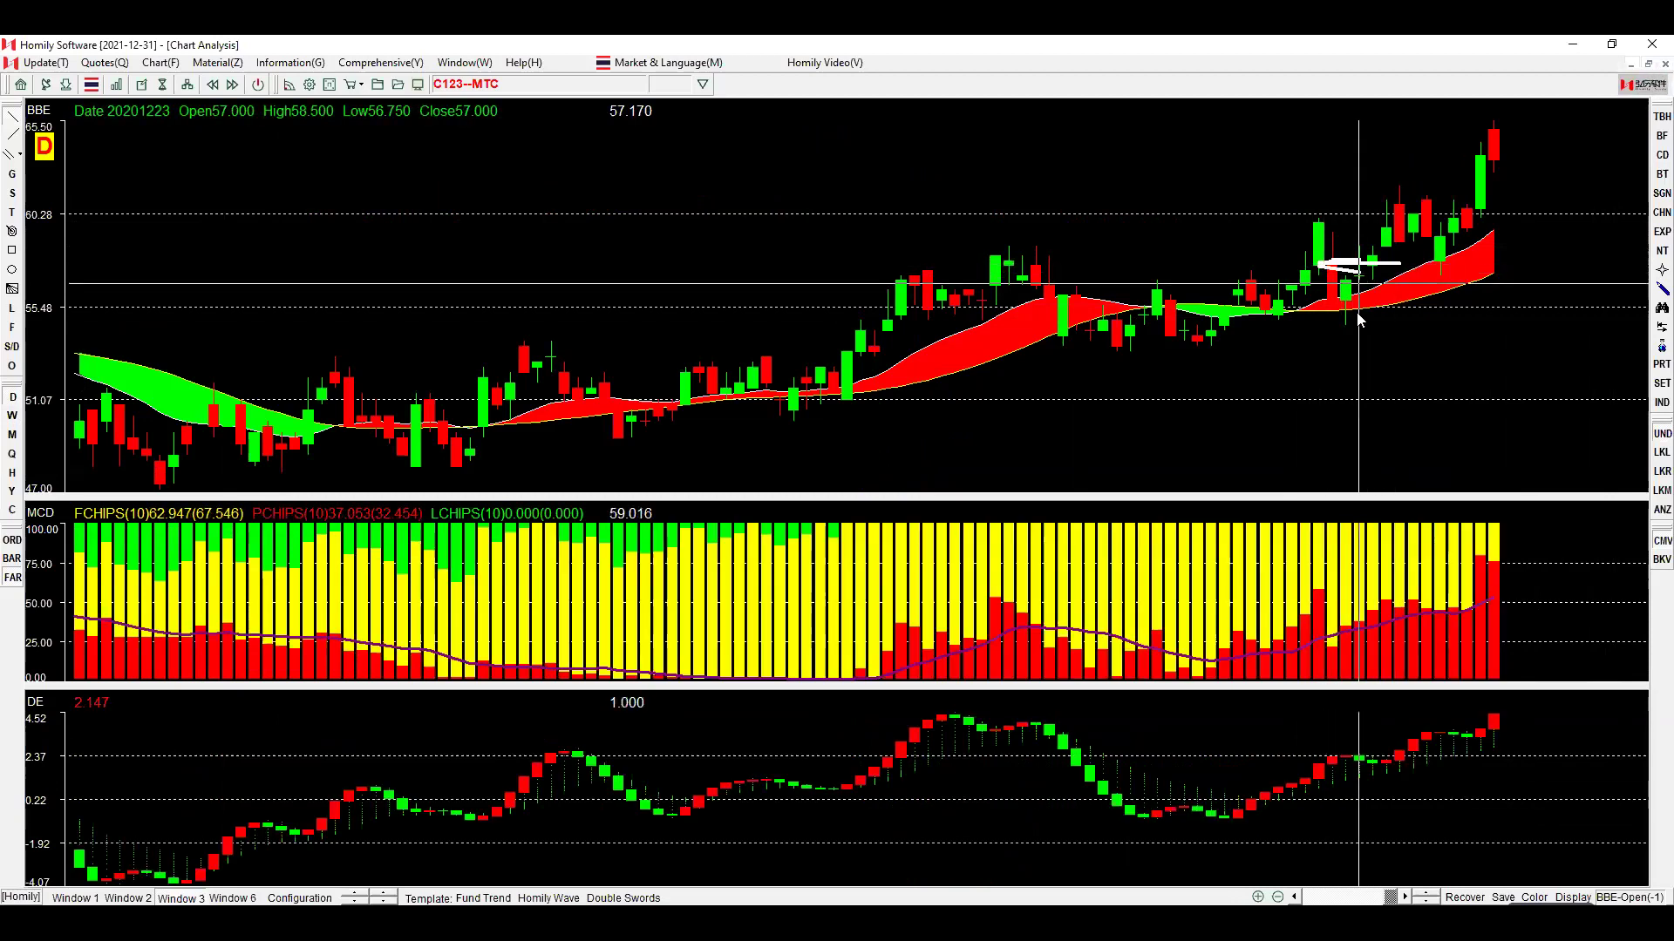
Measure MTC's interval statistics from 21 December 2020 to 8 January 2021, and turn the interval measurement off.
click(1661, 328)
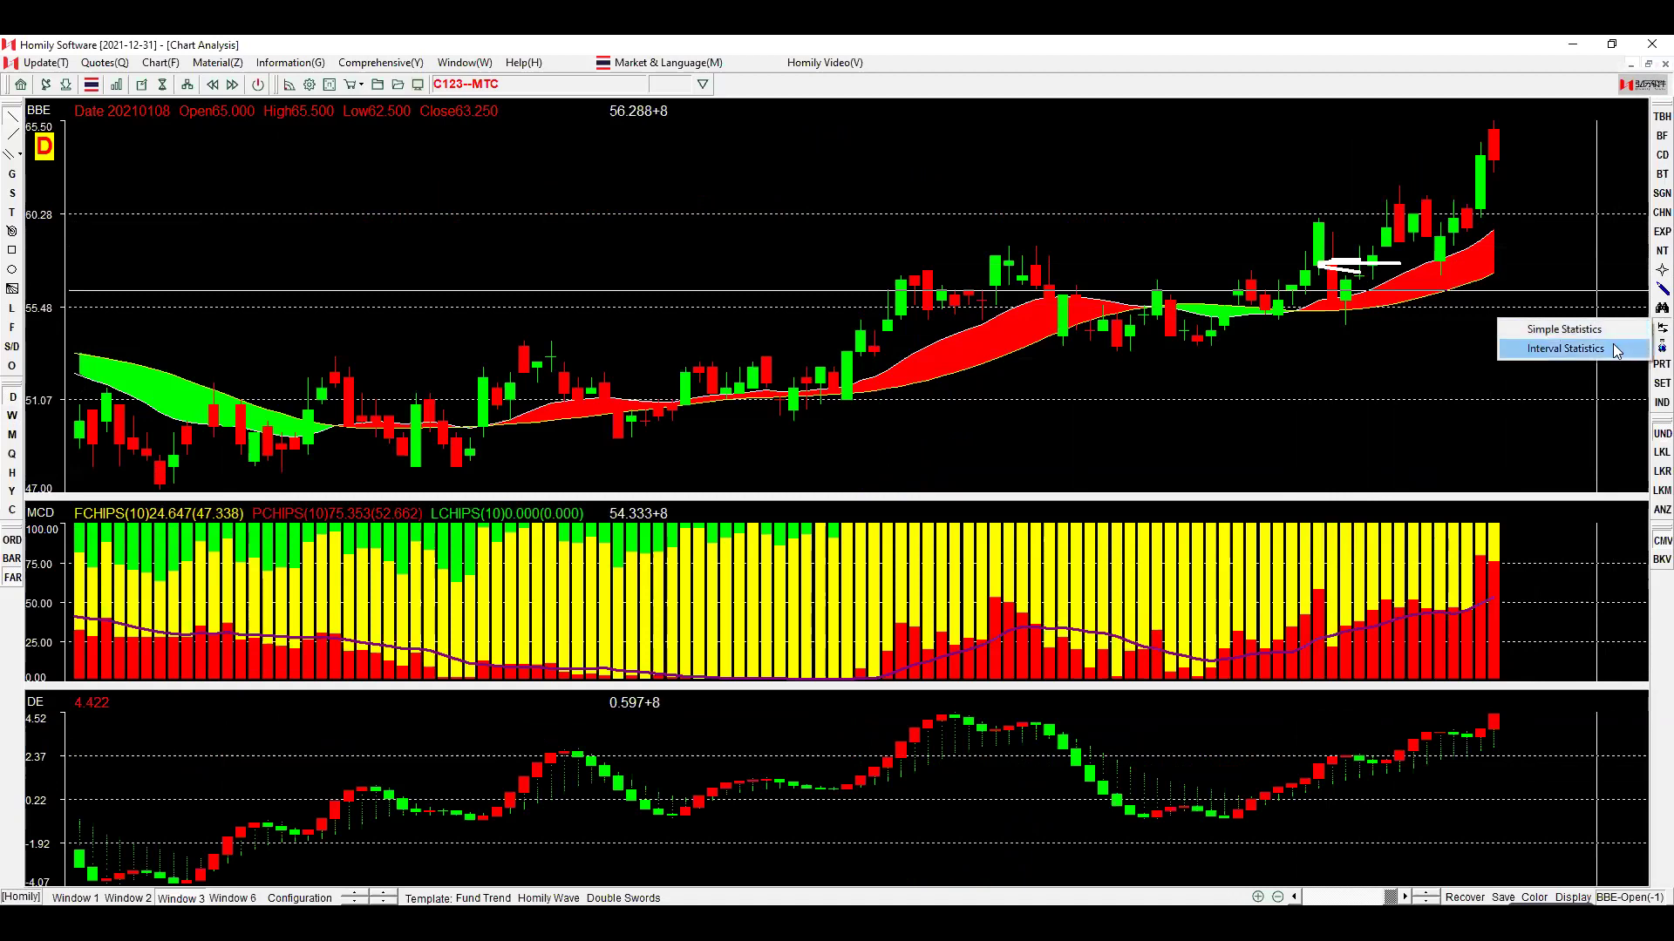
click(1613, 350)
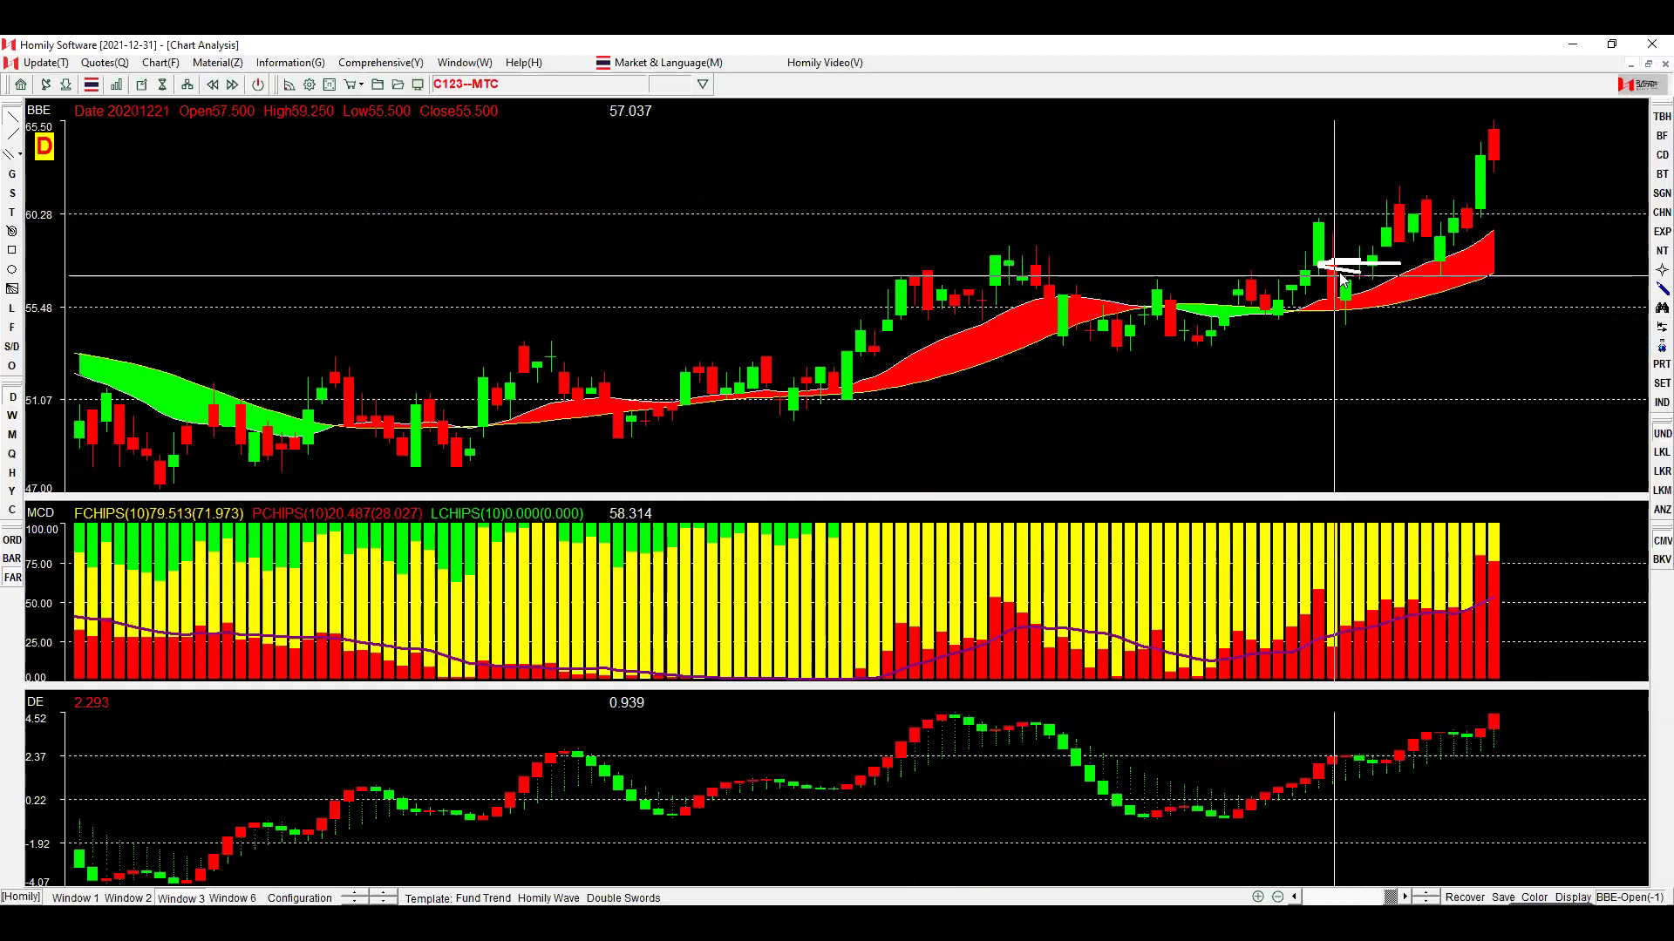
click(1547, 133)
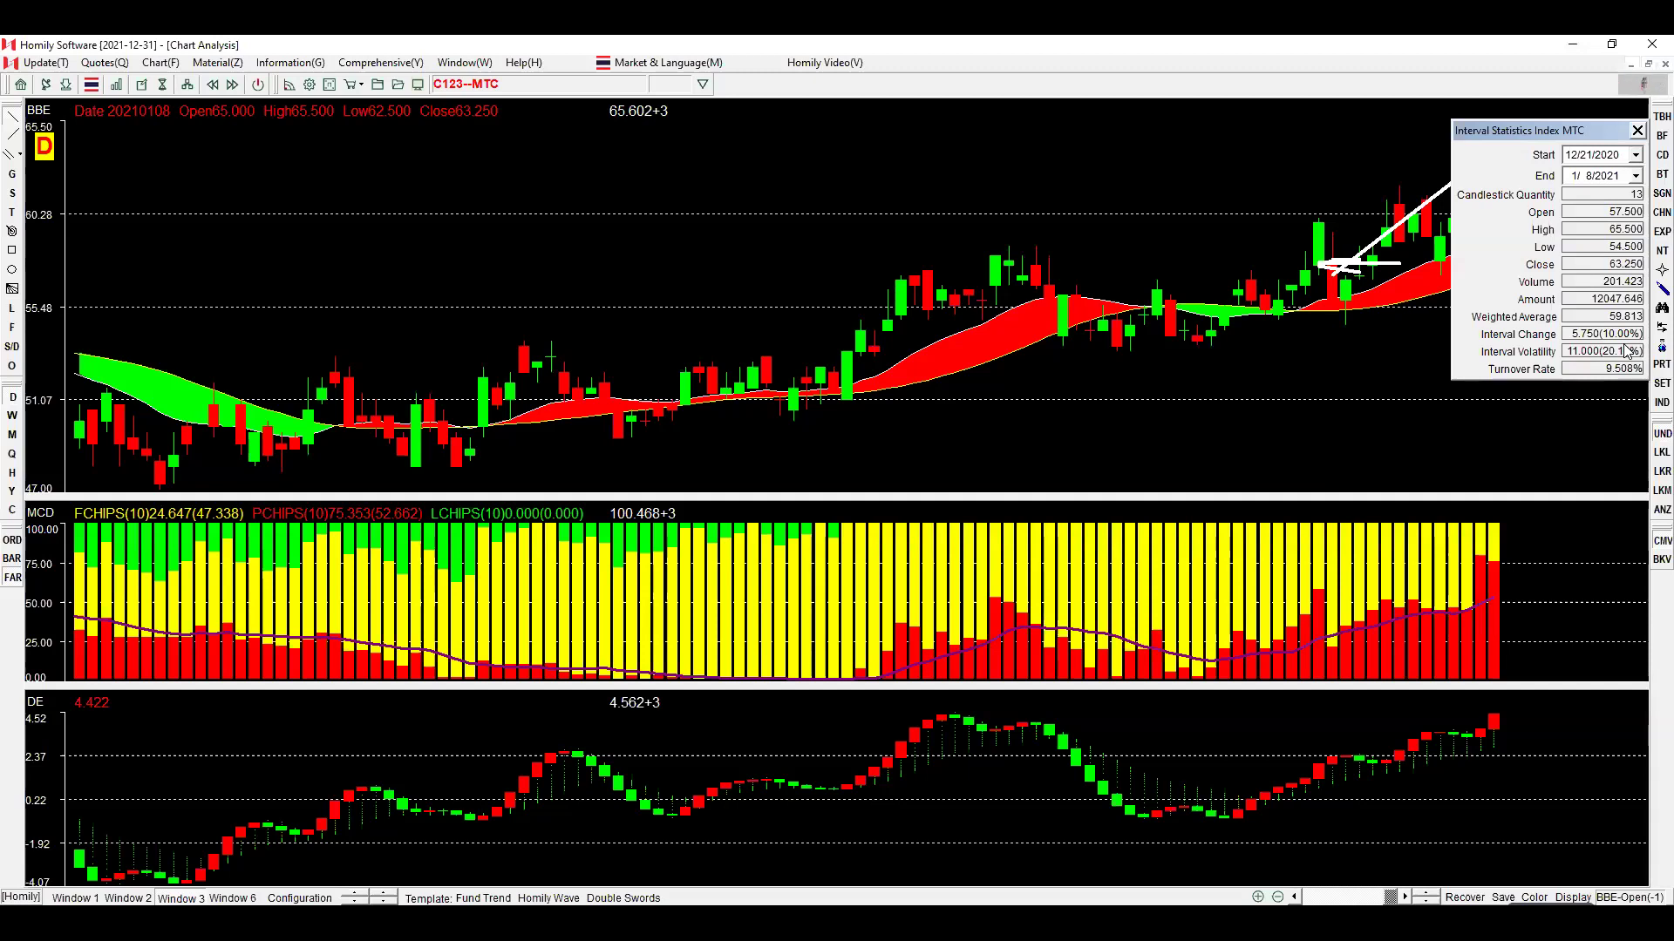
click(1637, 130)
right_click(1613, 333)
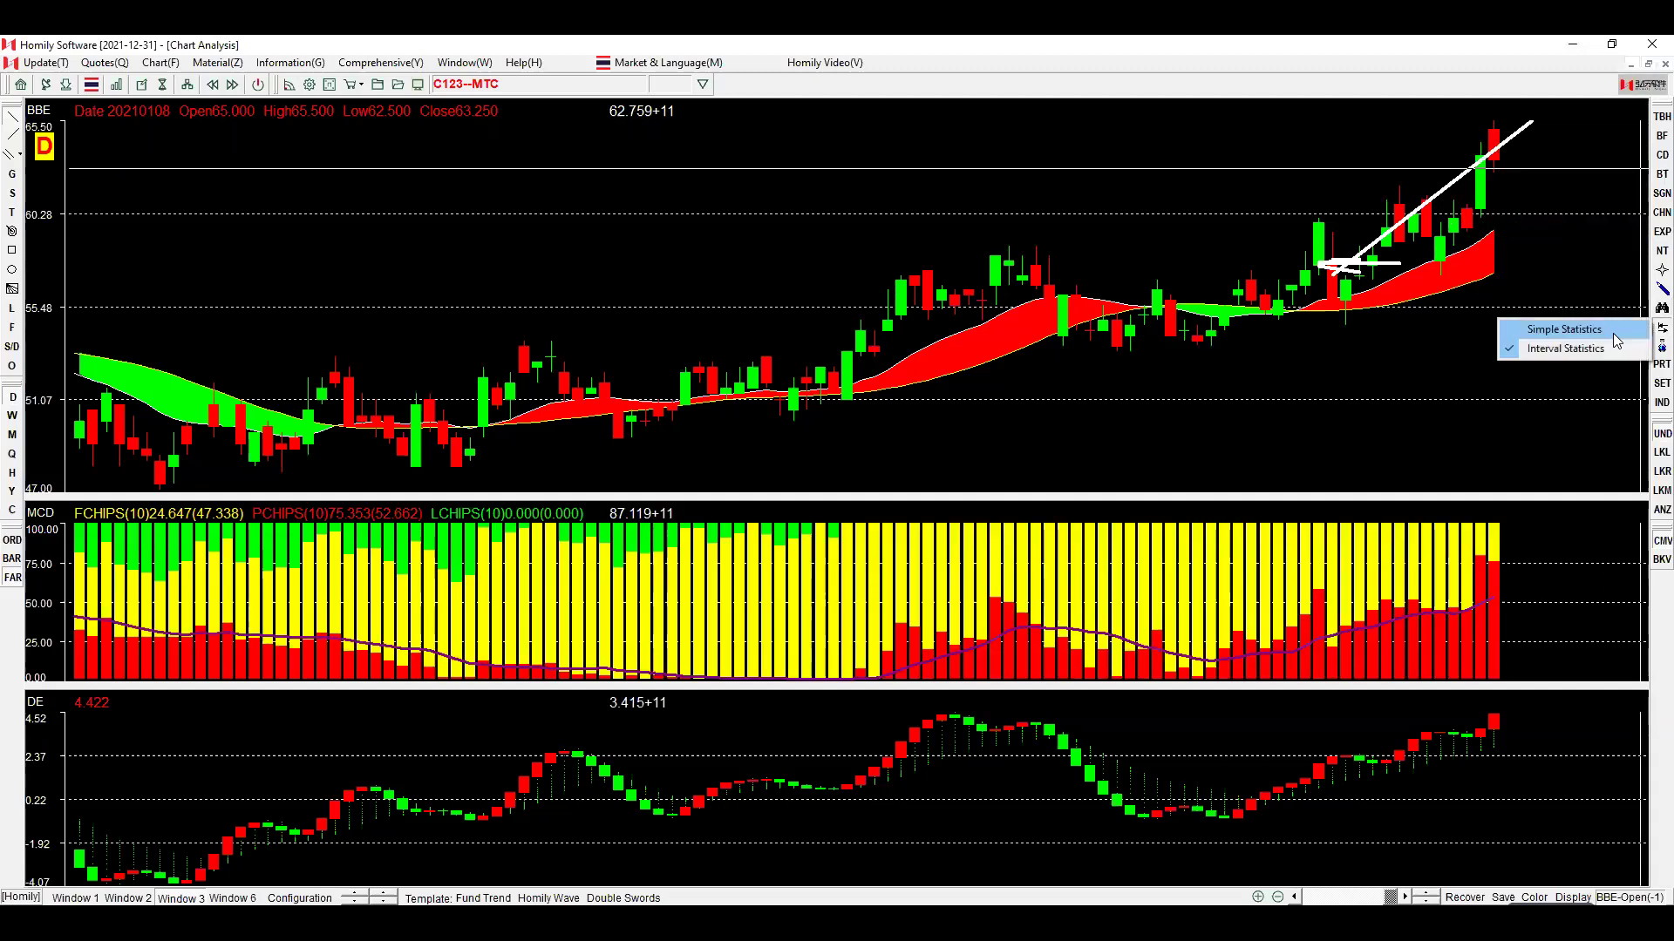
click(1603, 347)
Draw a rising line from MTC's March 2020 low and horizontal lines along the resistance and support of the sideways range that follows.
click(1277, 898)
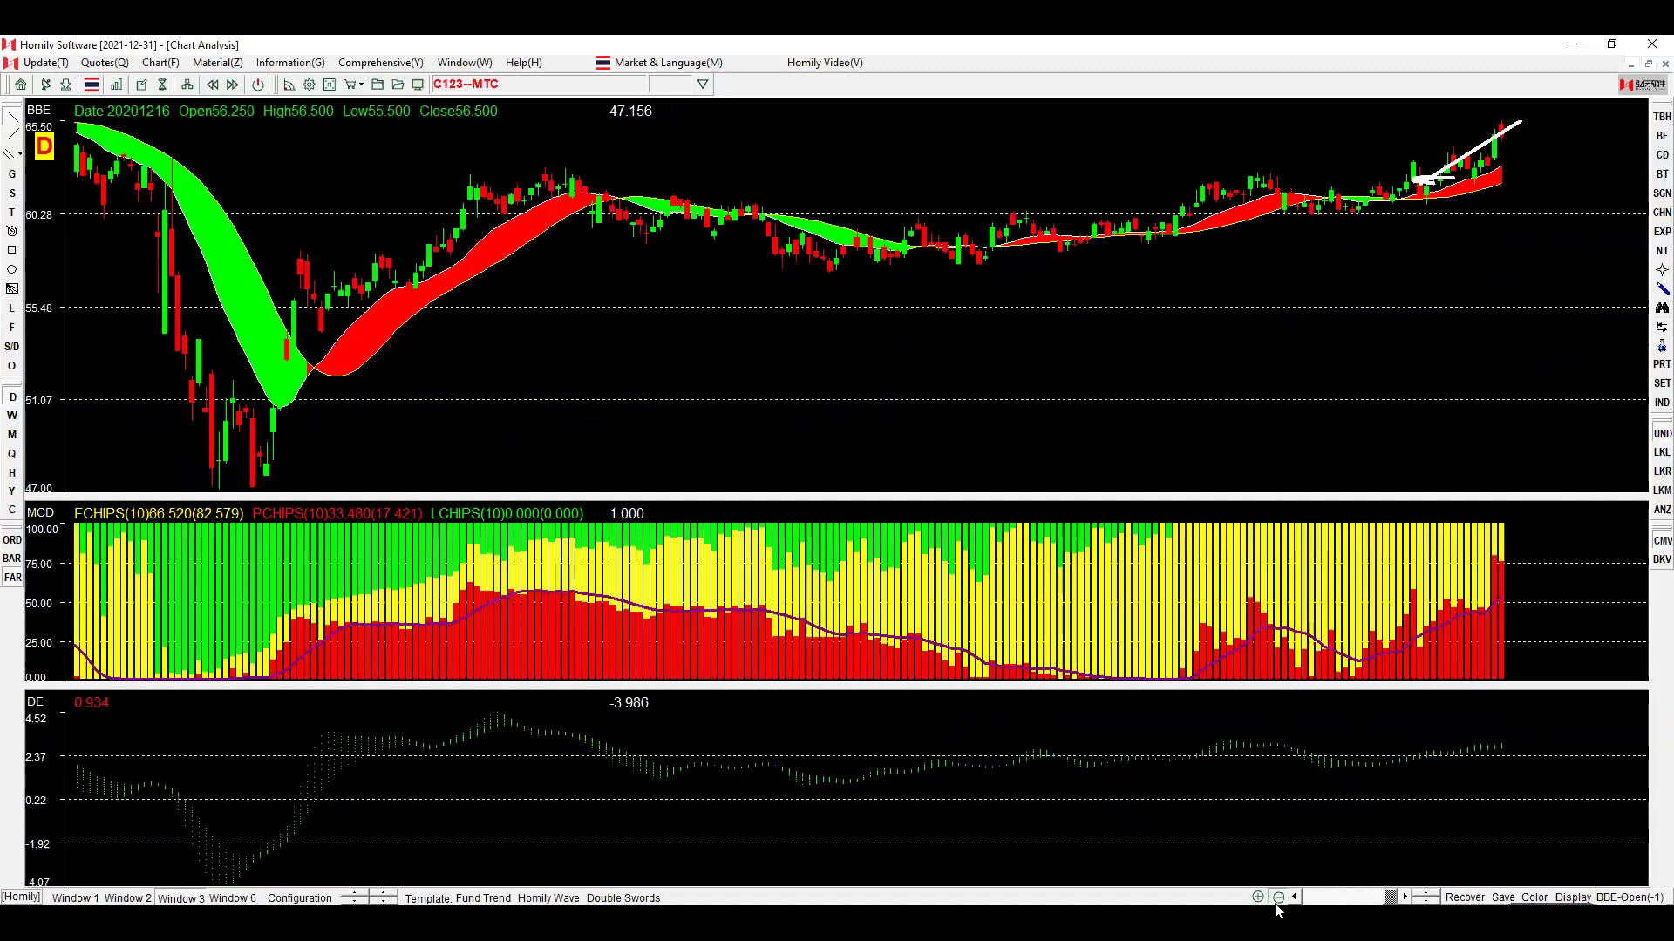
click(1277, 898)
mouse_move(874, 459)
mouse_down()
mouse_move(946, 196)
mouse_move(978, 171)
mouse_move(1537, 182)
mouse_up()
drag(1081, 272, 1588, 270)
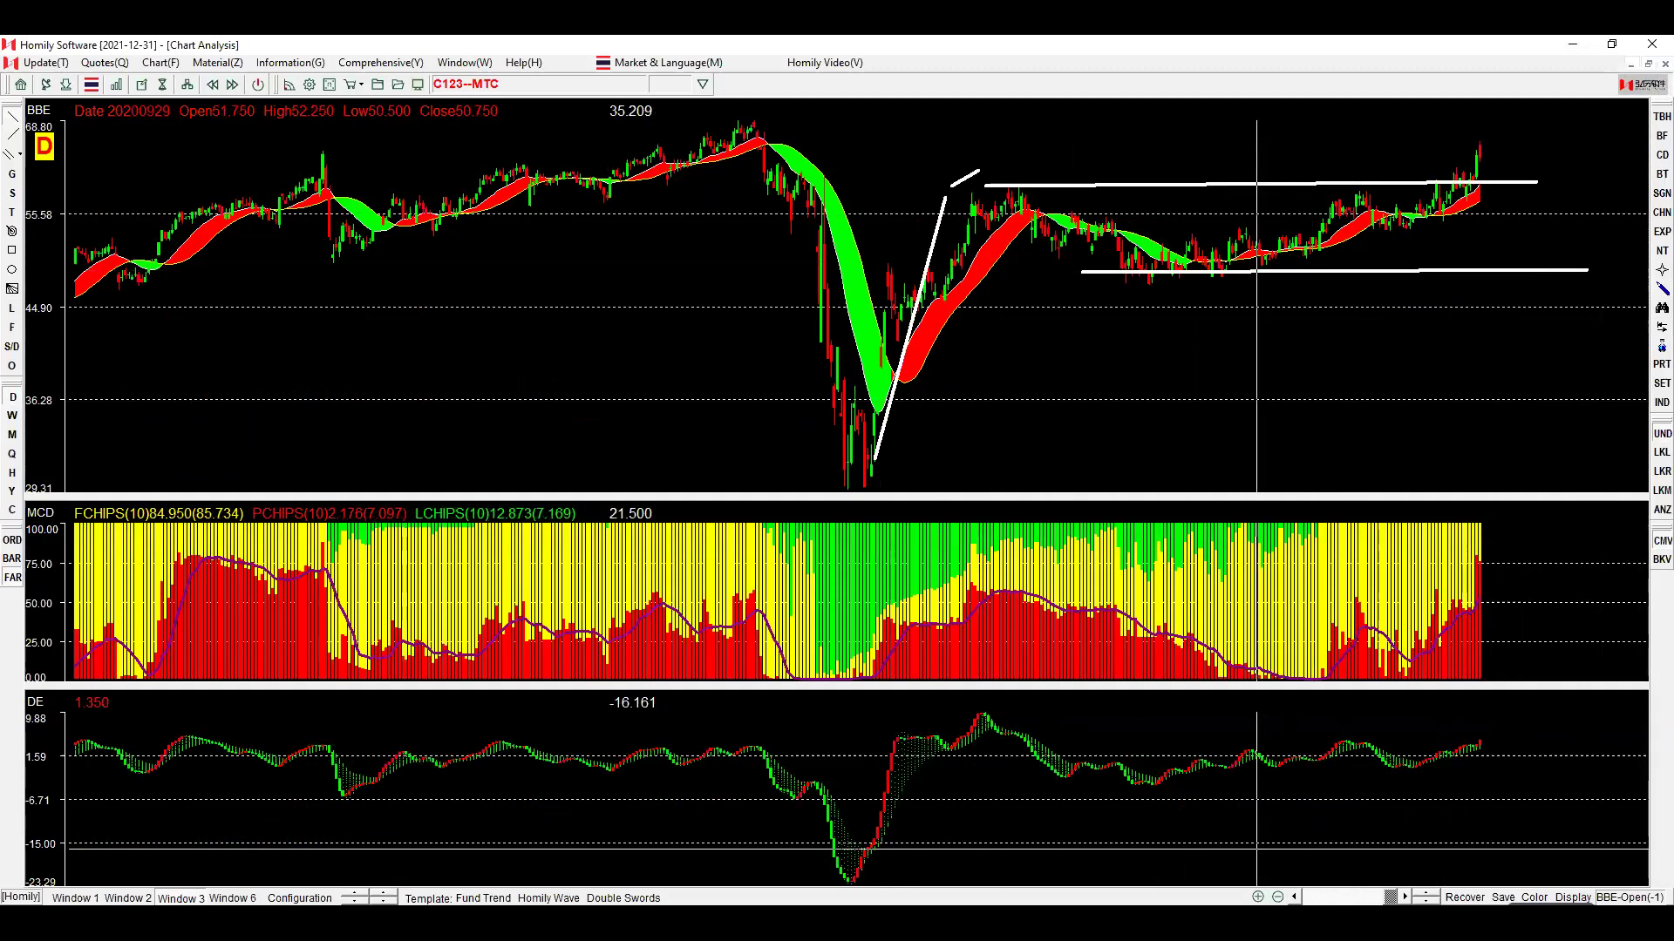
Draw a short pullback from MTC's latest high toward the broken resistance, followed by a renewed rise.
click(1258, 897)
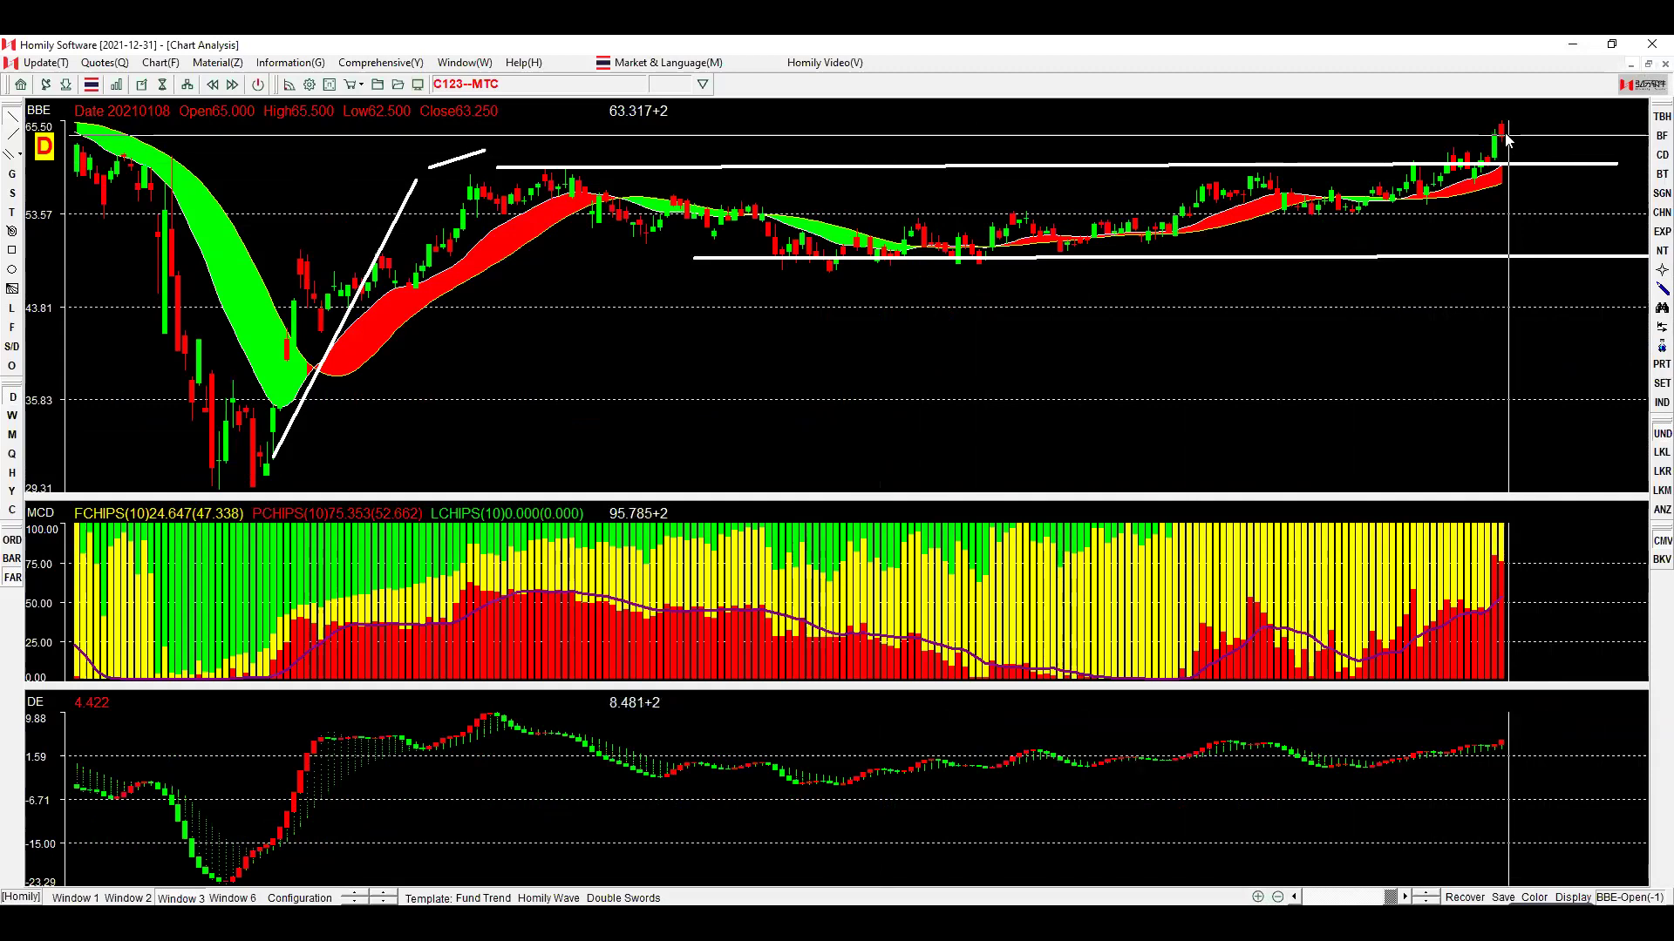
mouse_move(1501, 124)
mouse_down()
mouse_move(1522, 151)
mouse_move(1613, 121)
mouse_up()
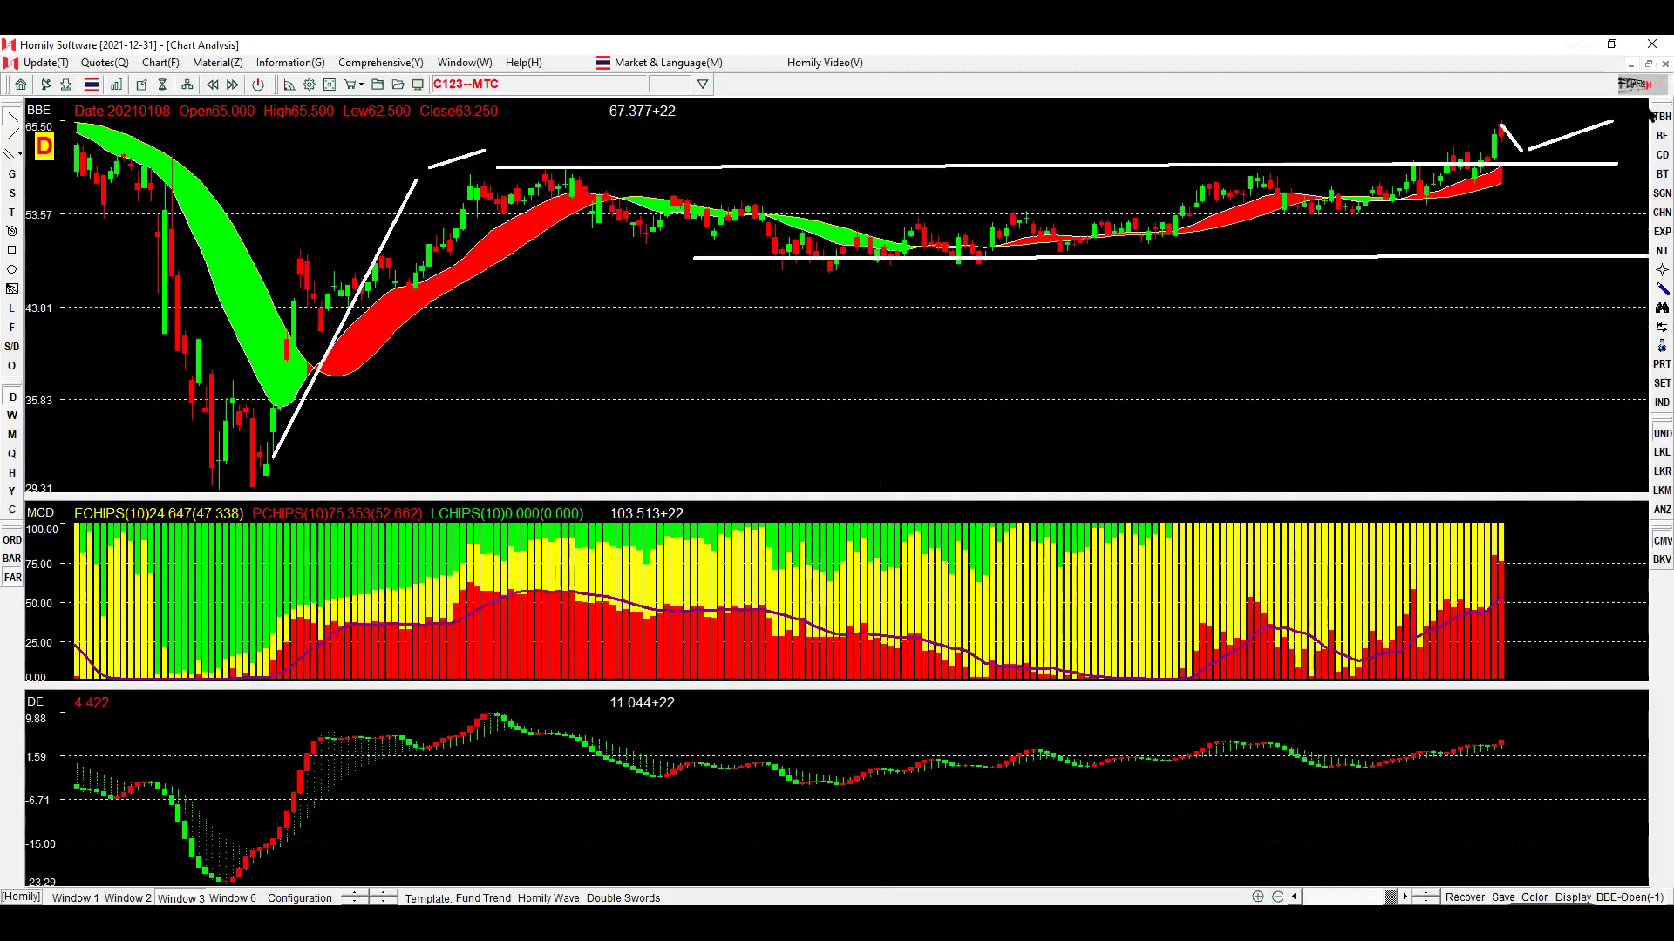
drag(1501, 124, 1529, 157)
drag(1529, 156, 1584, 135)
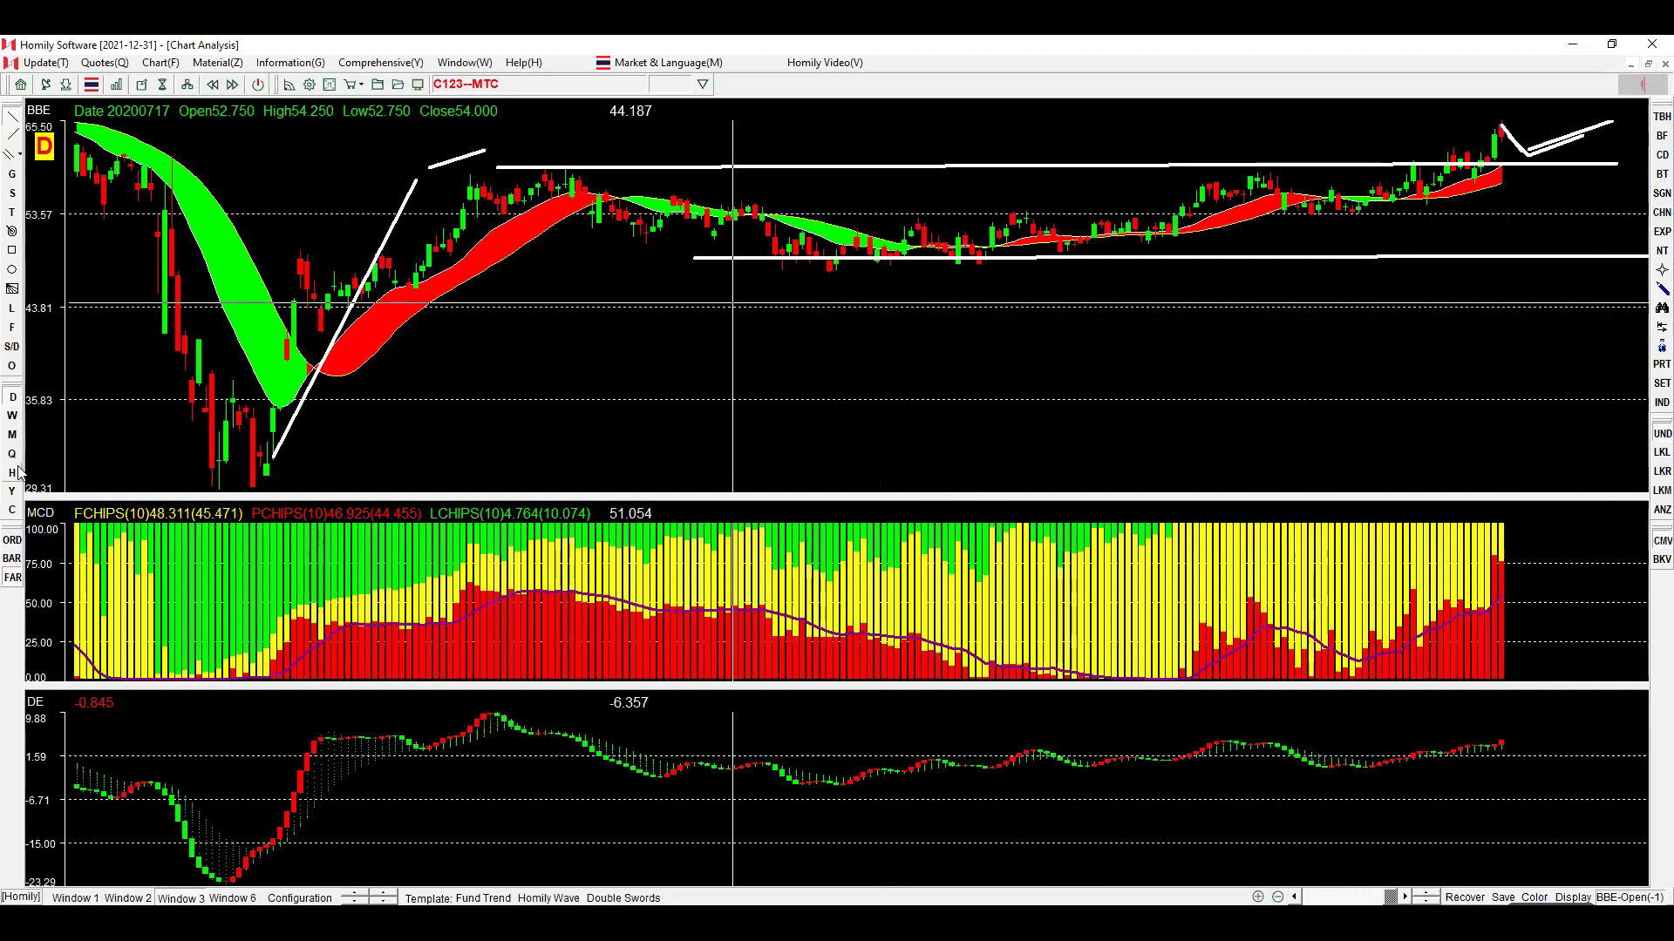
Check the weekly chart, return to the full daily history, and draw a horizontal line from the February 2020 peak past the latest price.
click(12, 417)
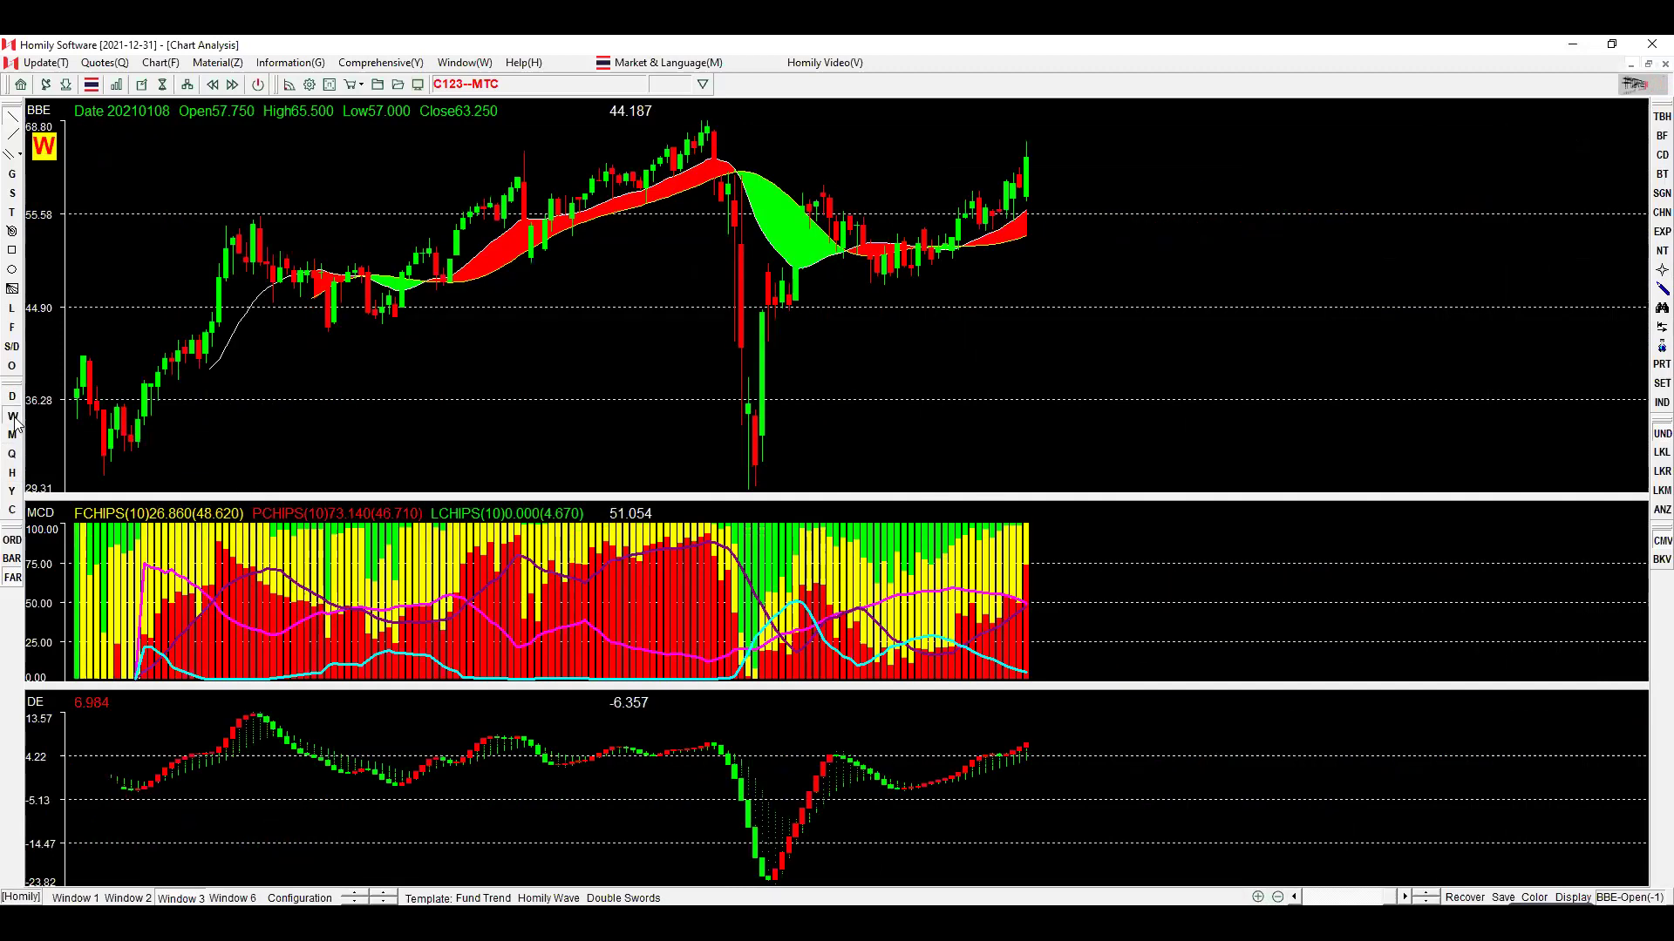
click(12, 397)
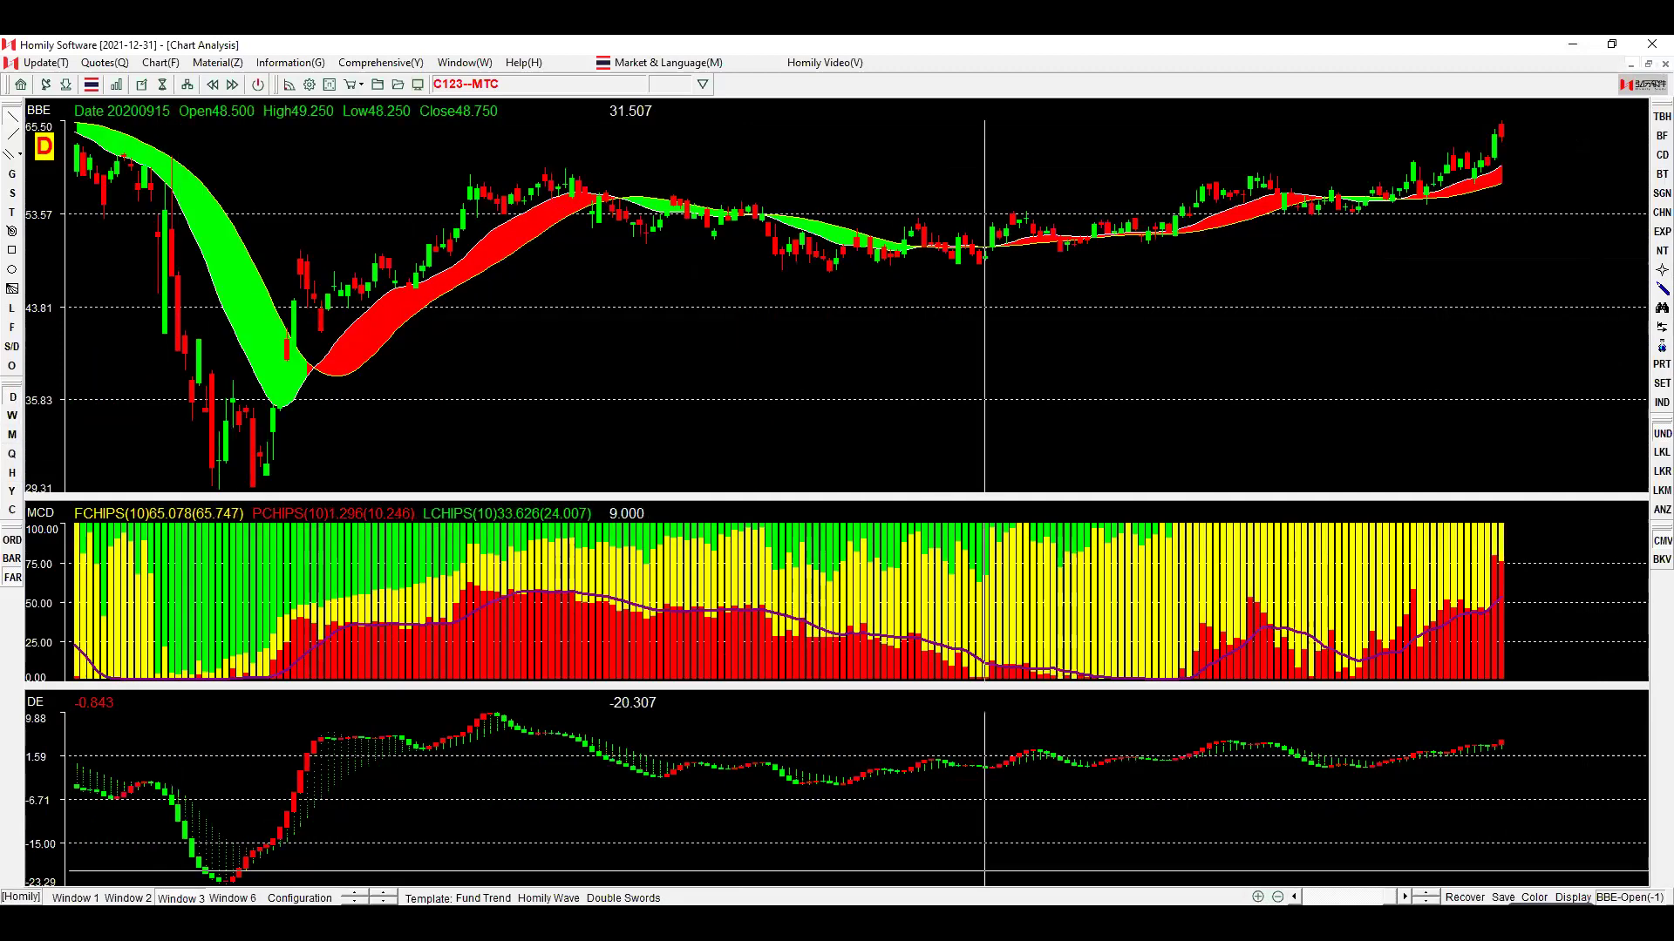
click(1277, 897)
click(1278, 897)
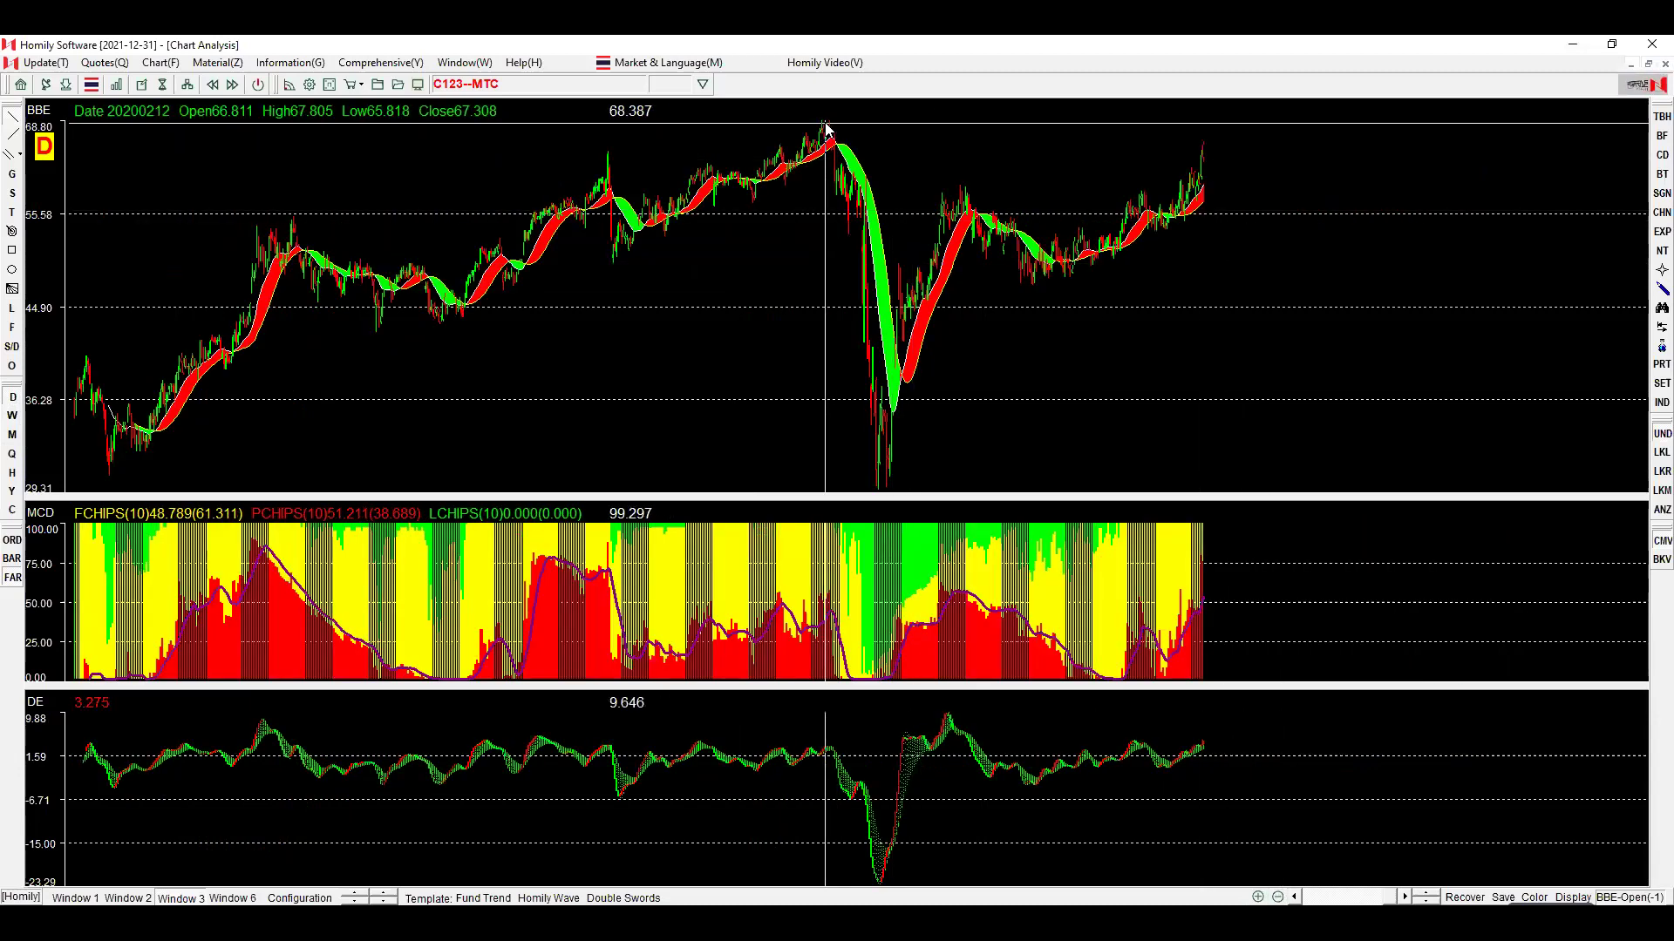
drag(826, 122, 1362, 130)
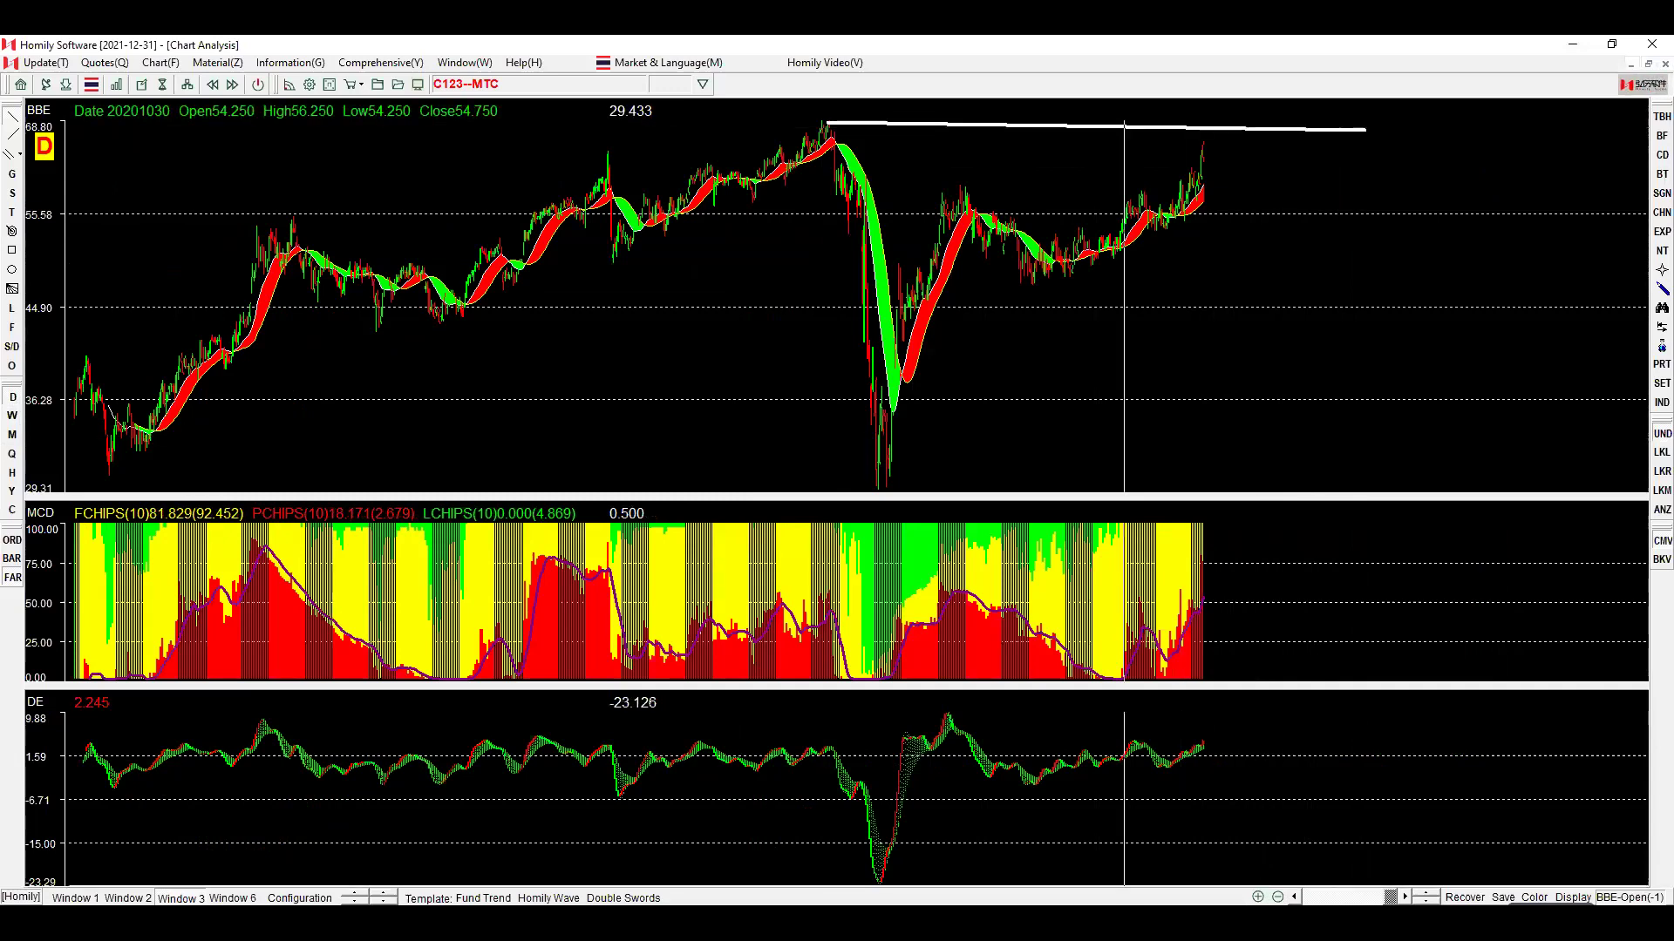
Sketch the price path up to the February 2020 peak line, mark the breakout support below the latest candles, and clear all drawings.
click(1258, 897)
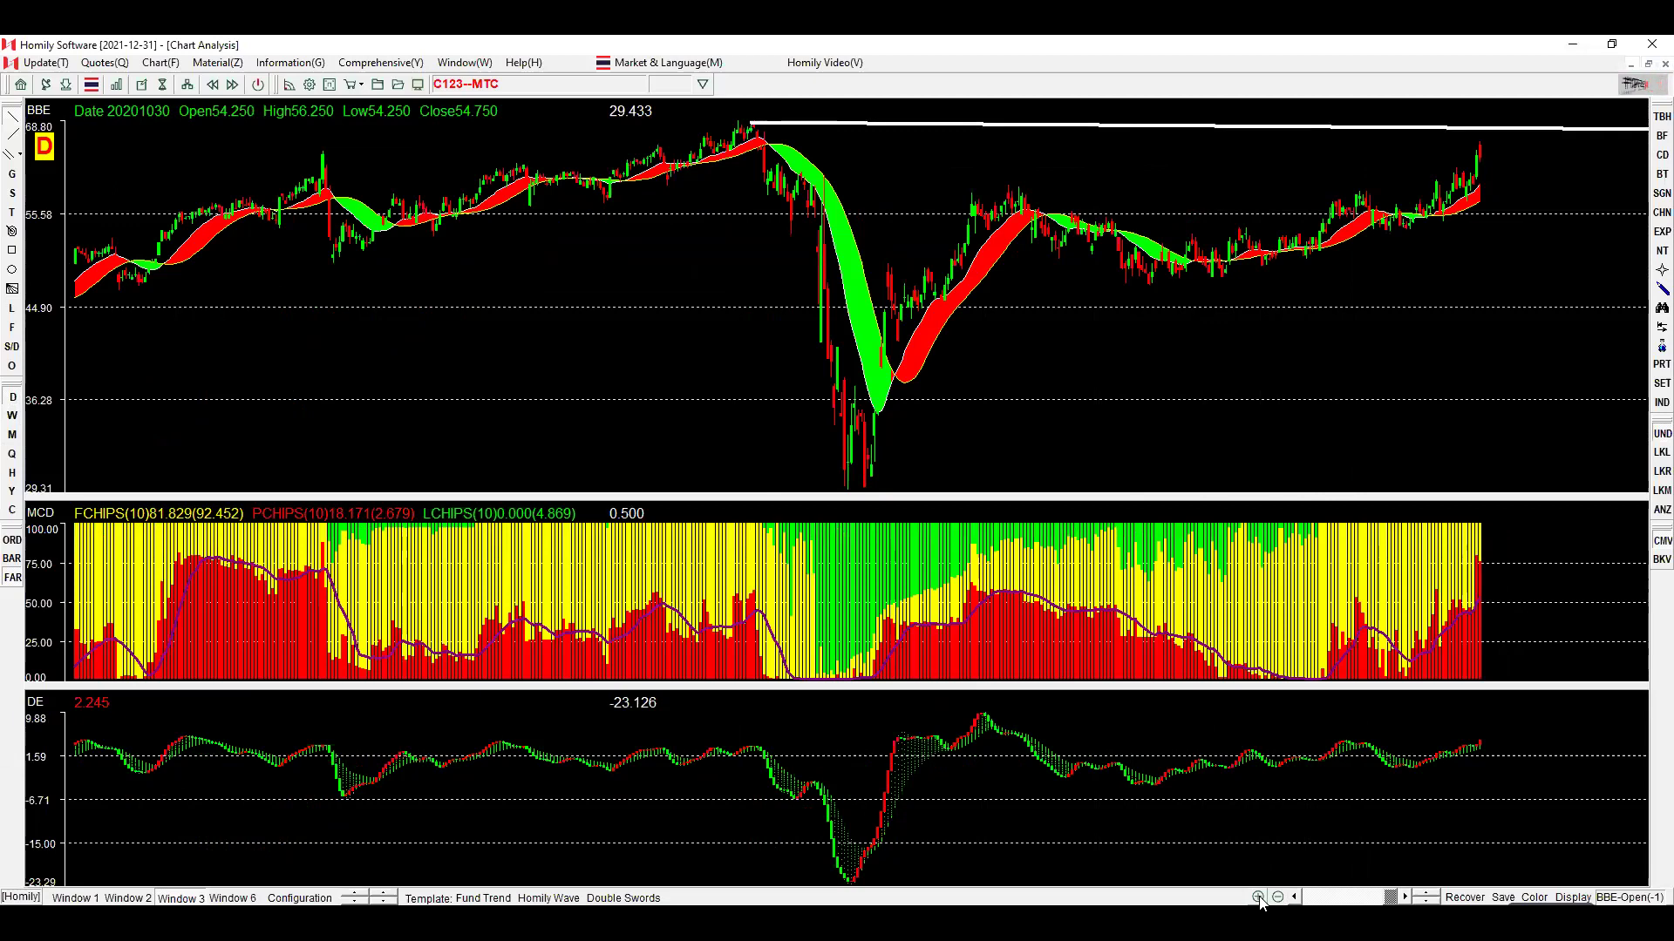
mouse_move(1503, 148)
mouse_down()
mouse_move(1515, 126)
mouse_move(1562, 122)
mouse_up()
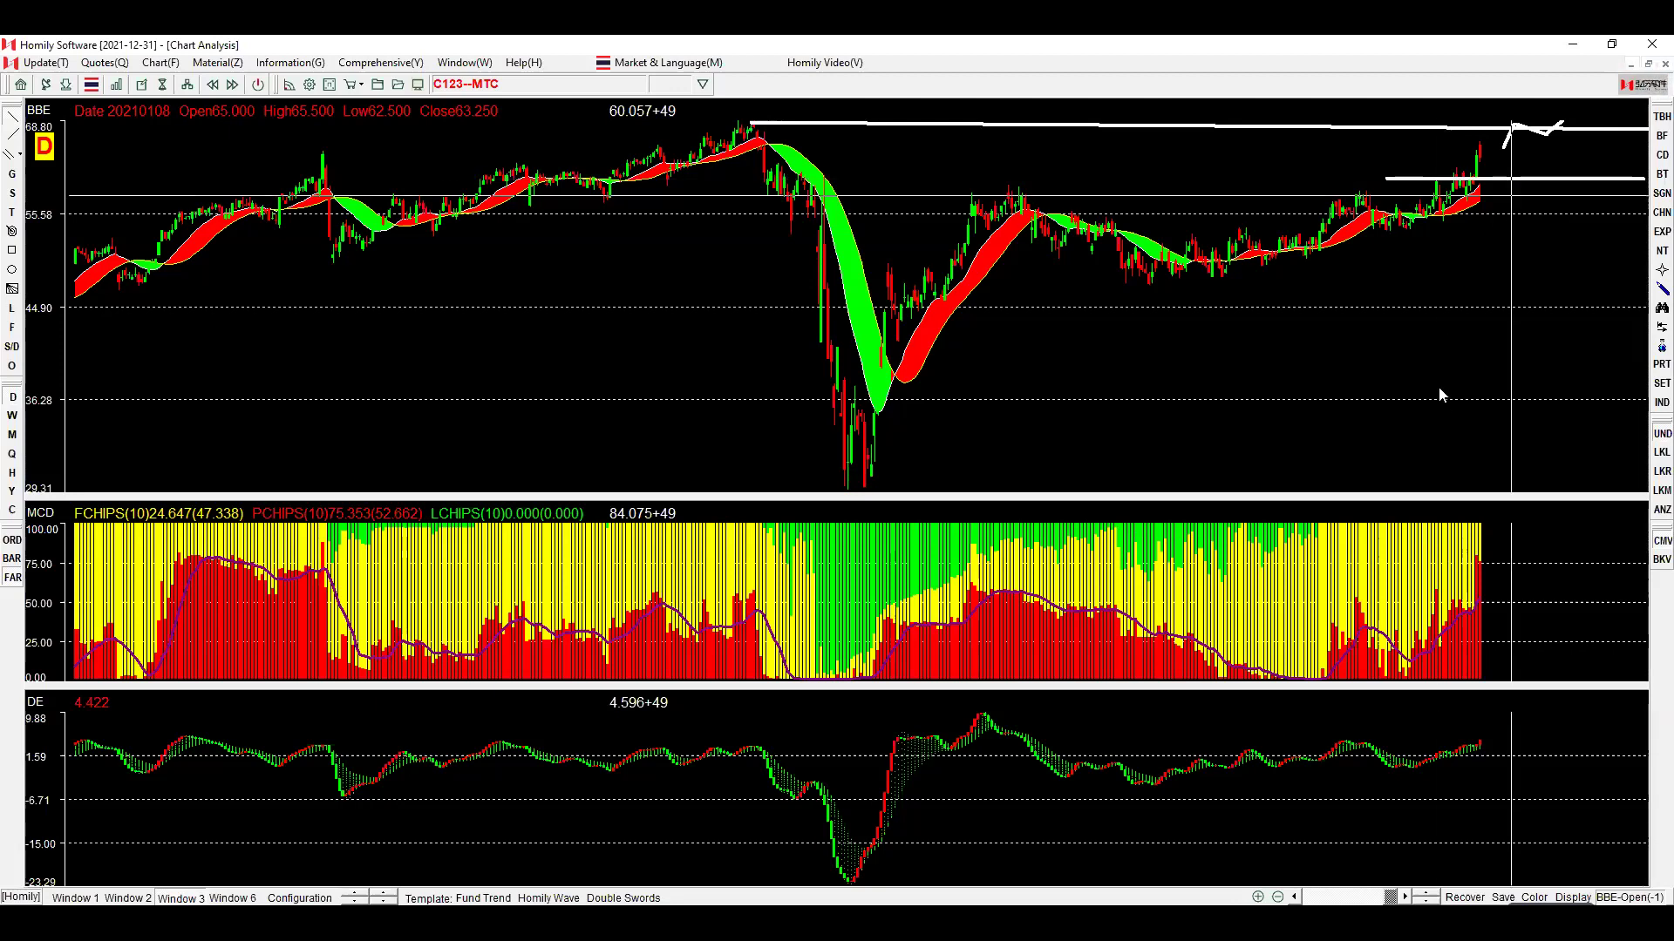
key(Delete)
Enlarge MTC's latest daily candles, draw strokes below the early January 2021 DE bars, and clear them.
click(1044, 733)
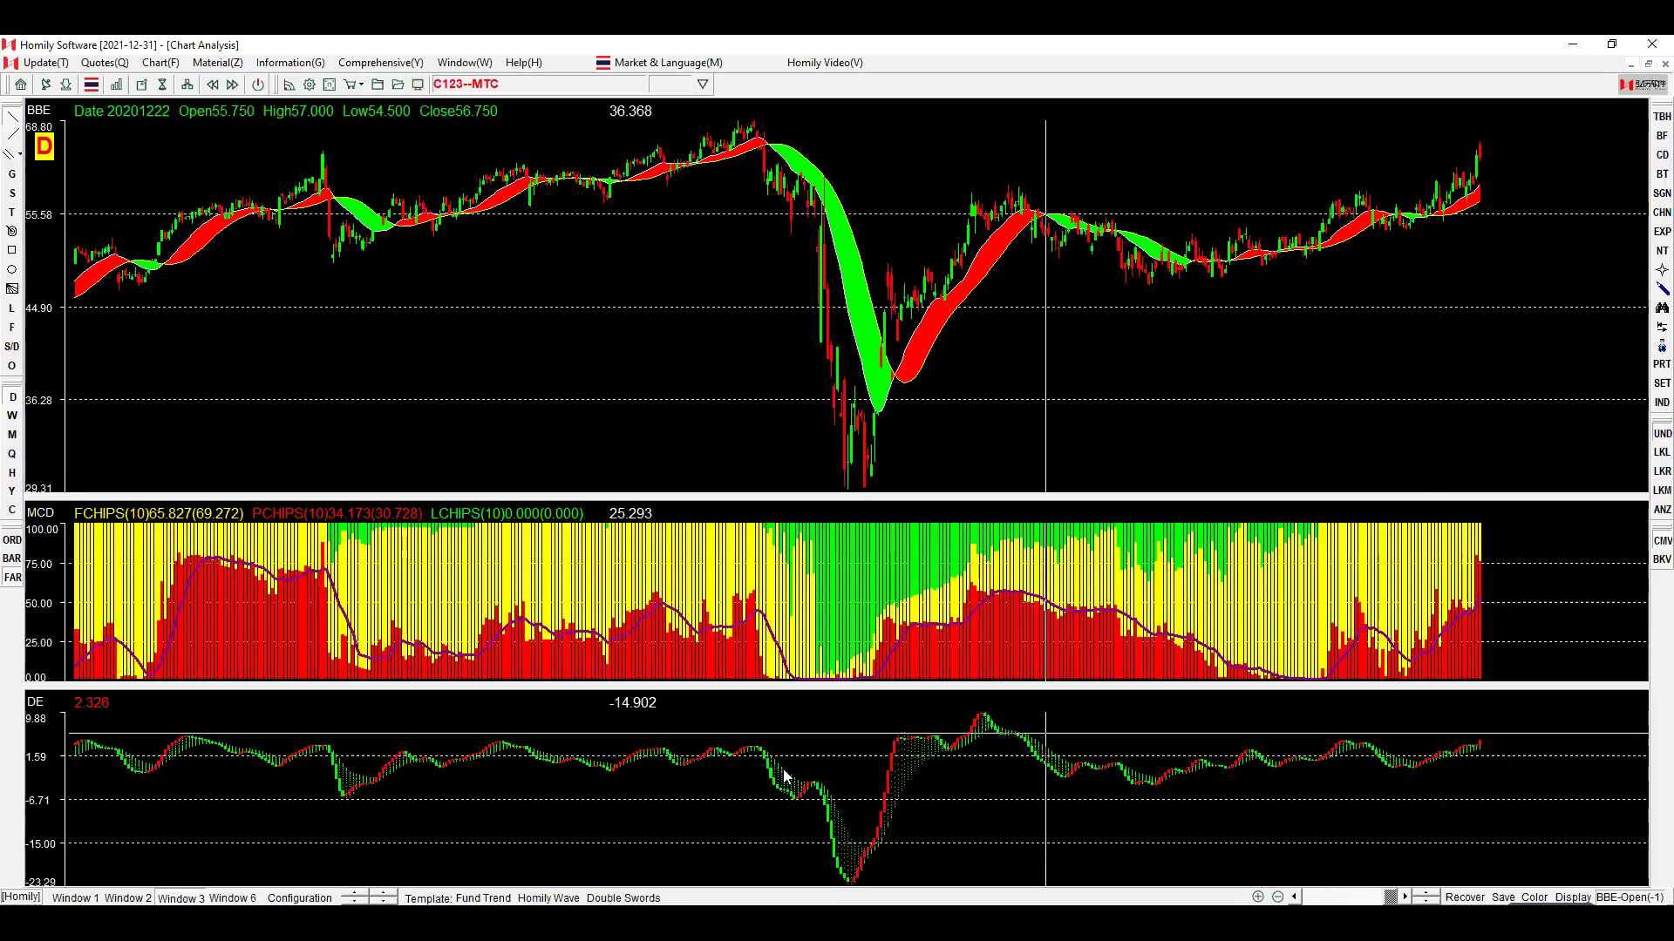
click(1259, 897)
click(1259, 897)
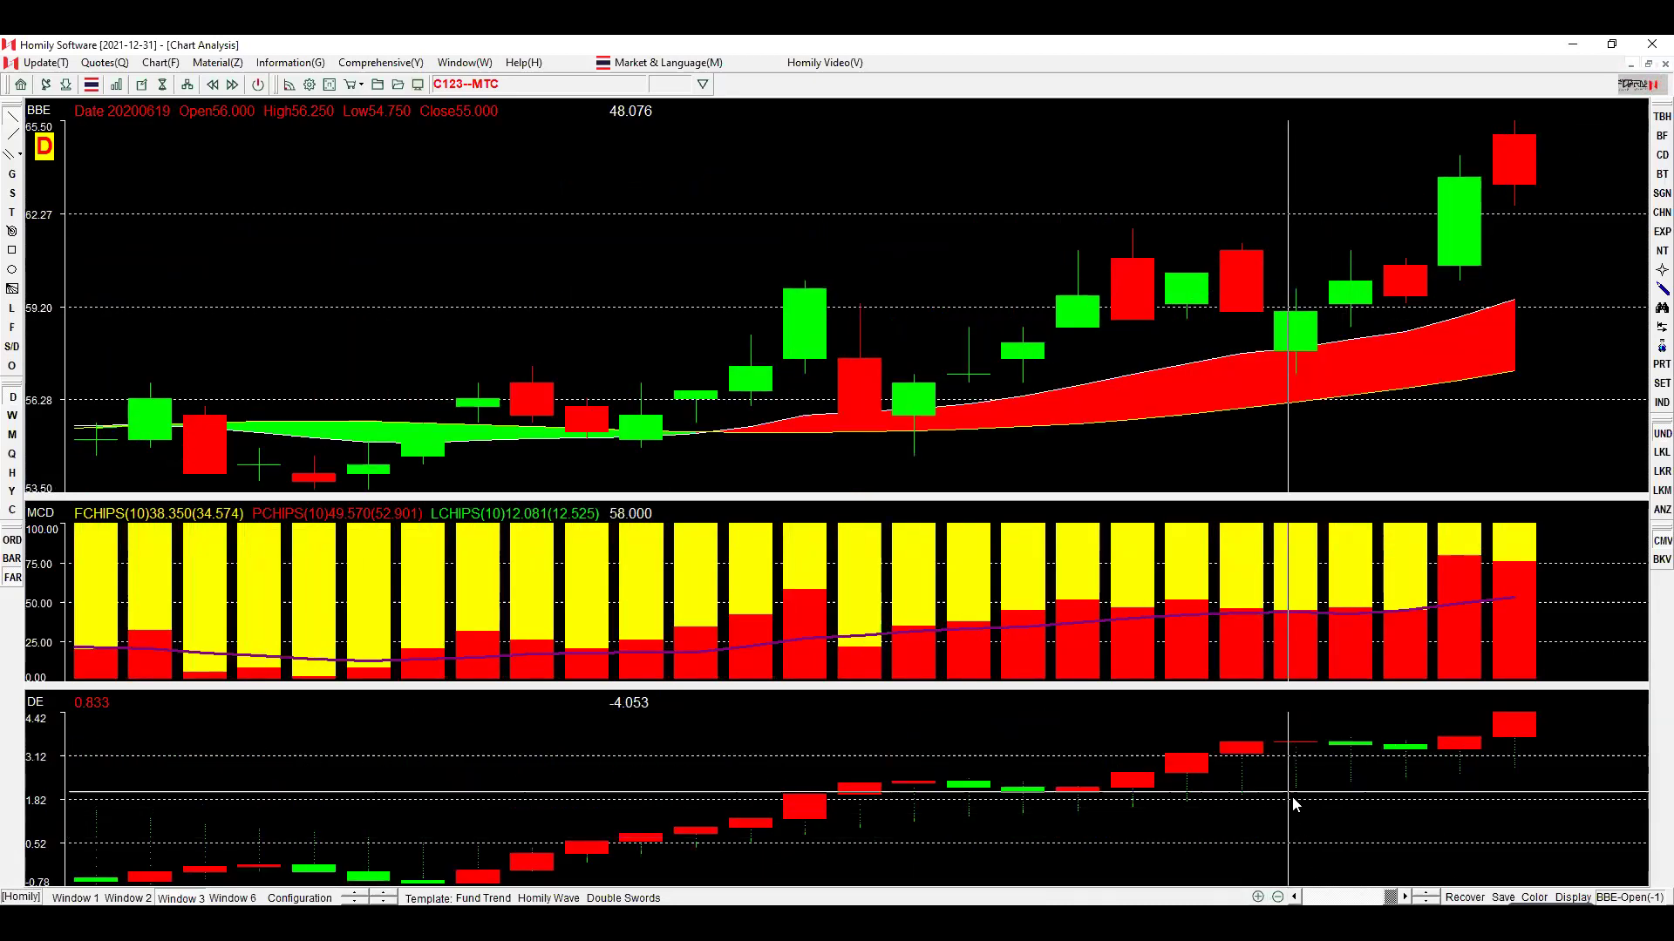
mouse_move(1294, 785)
mouse_down()
mouse_move(1294, 765)
mouse_move(1351, 799)
mouse_move(1351, 763)
mouse_up()
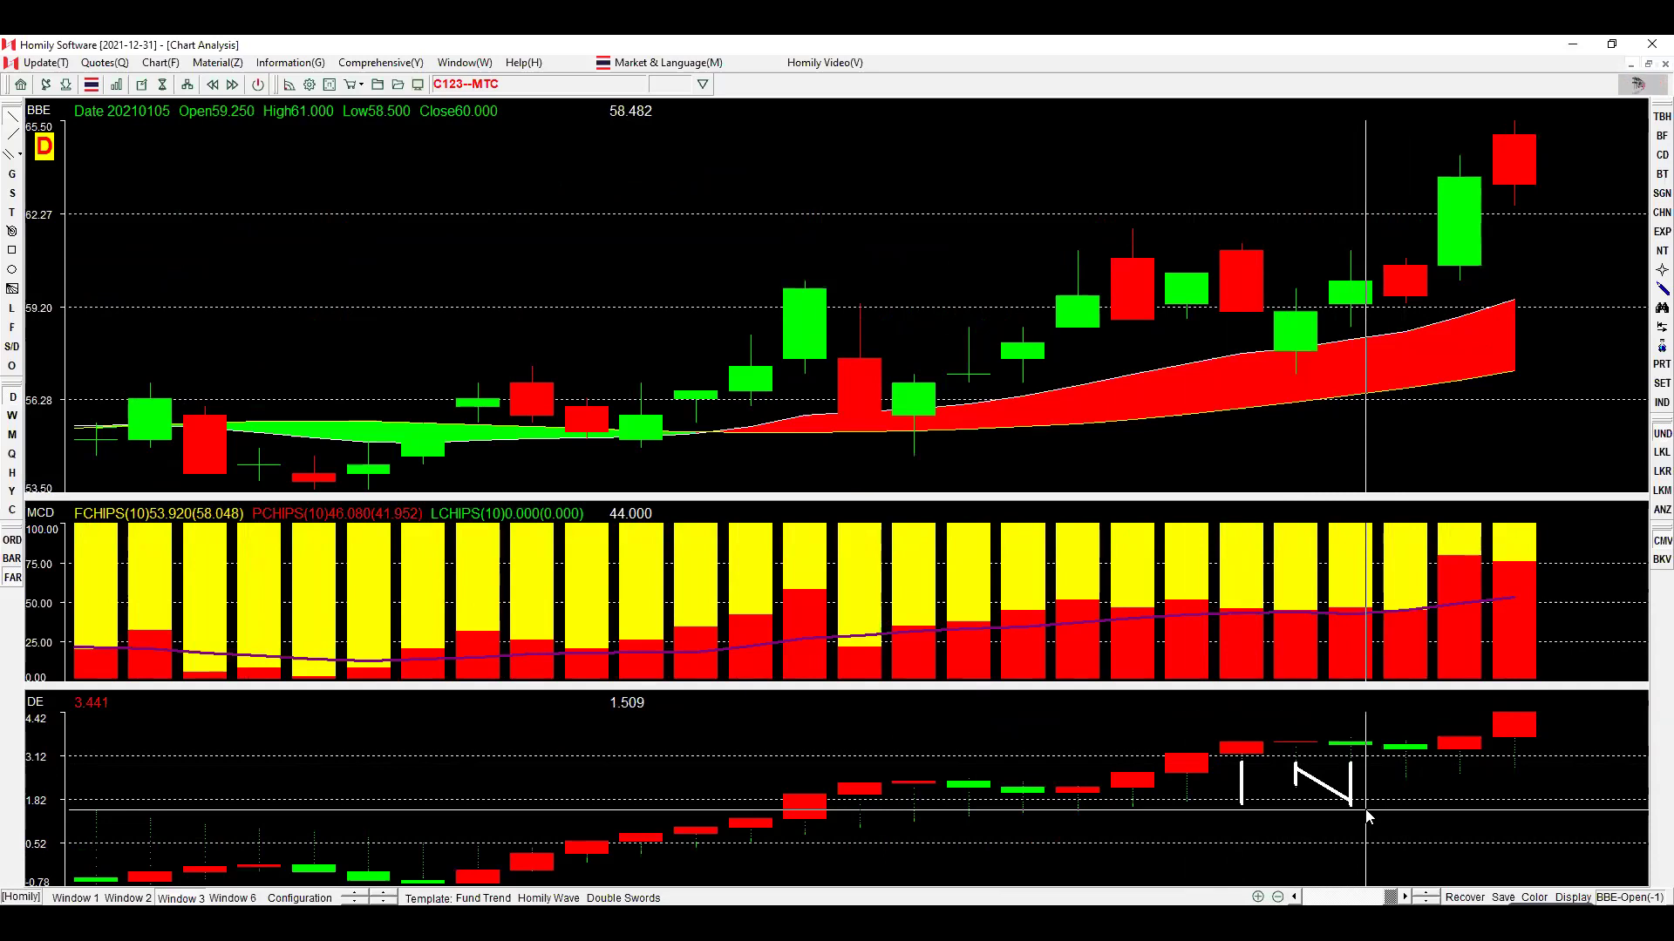
right_click(1366, 812)
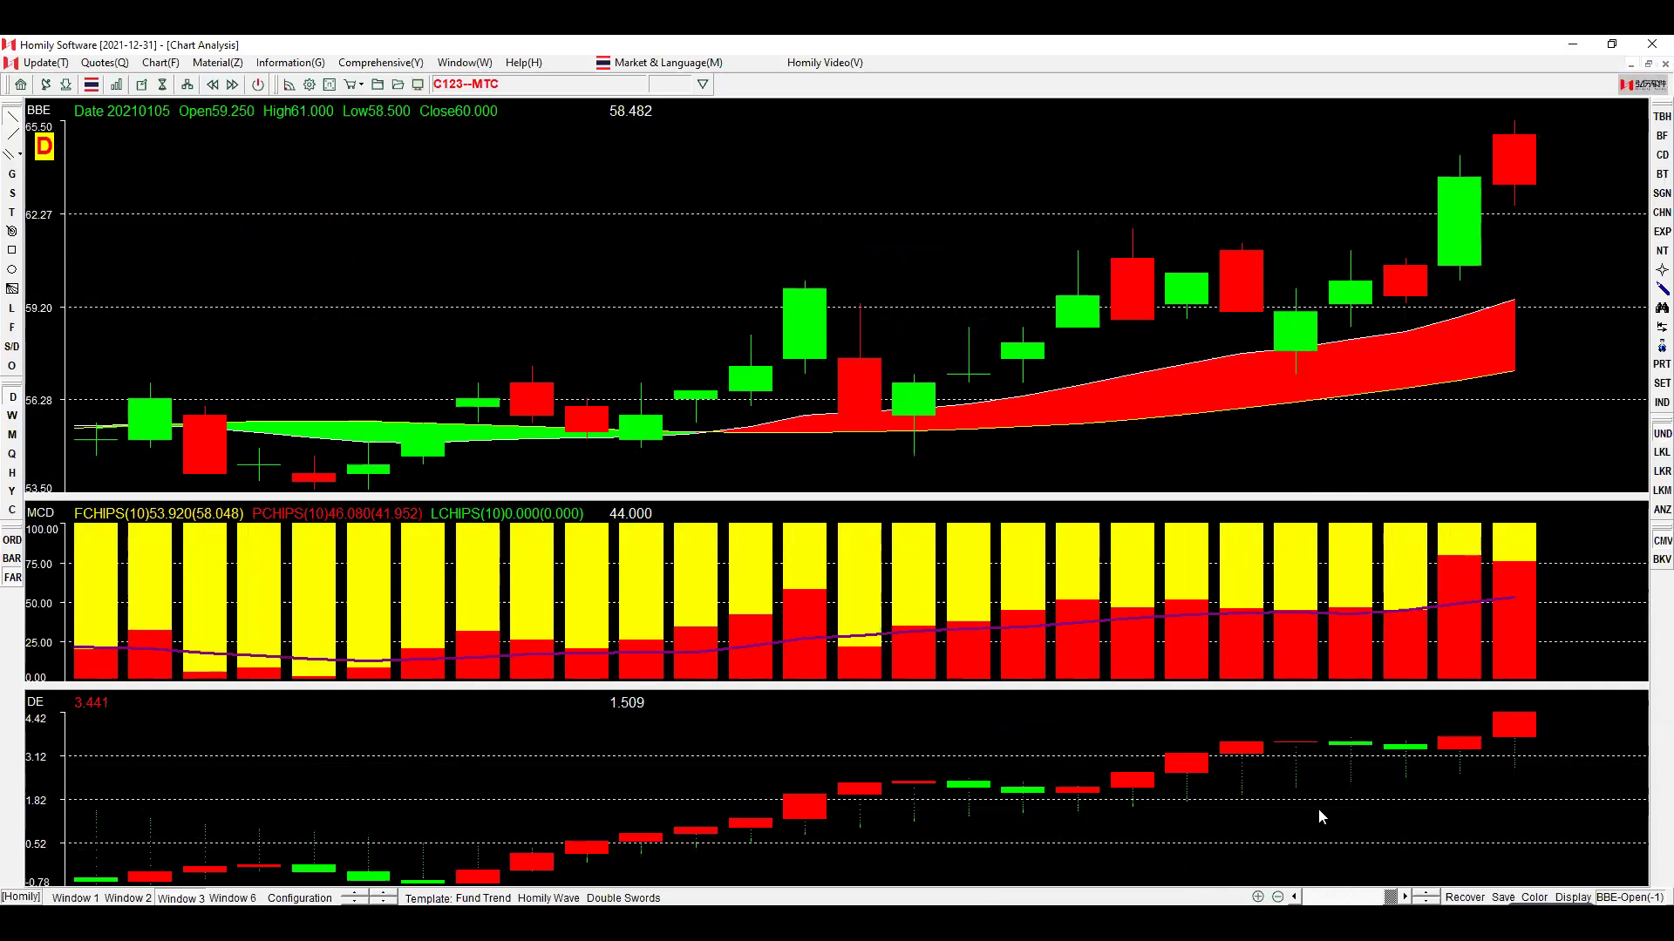
Draw progressively longer vertical lines below the rising DE bars from late December 2020 to 4 January 2021.
mouse_move(1078, 795)
mouse_down()
mouse_move(1078, 819)
mouse_move(1133, 816)
mouse_up()
mouse_move(1186, 769)
mouse_down()
mouse_move(1186, 804)
mouse_move(1241, 809)
mouse_up()
drag(1291, 758, 1291, 830)
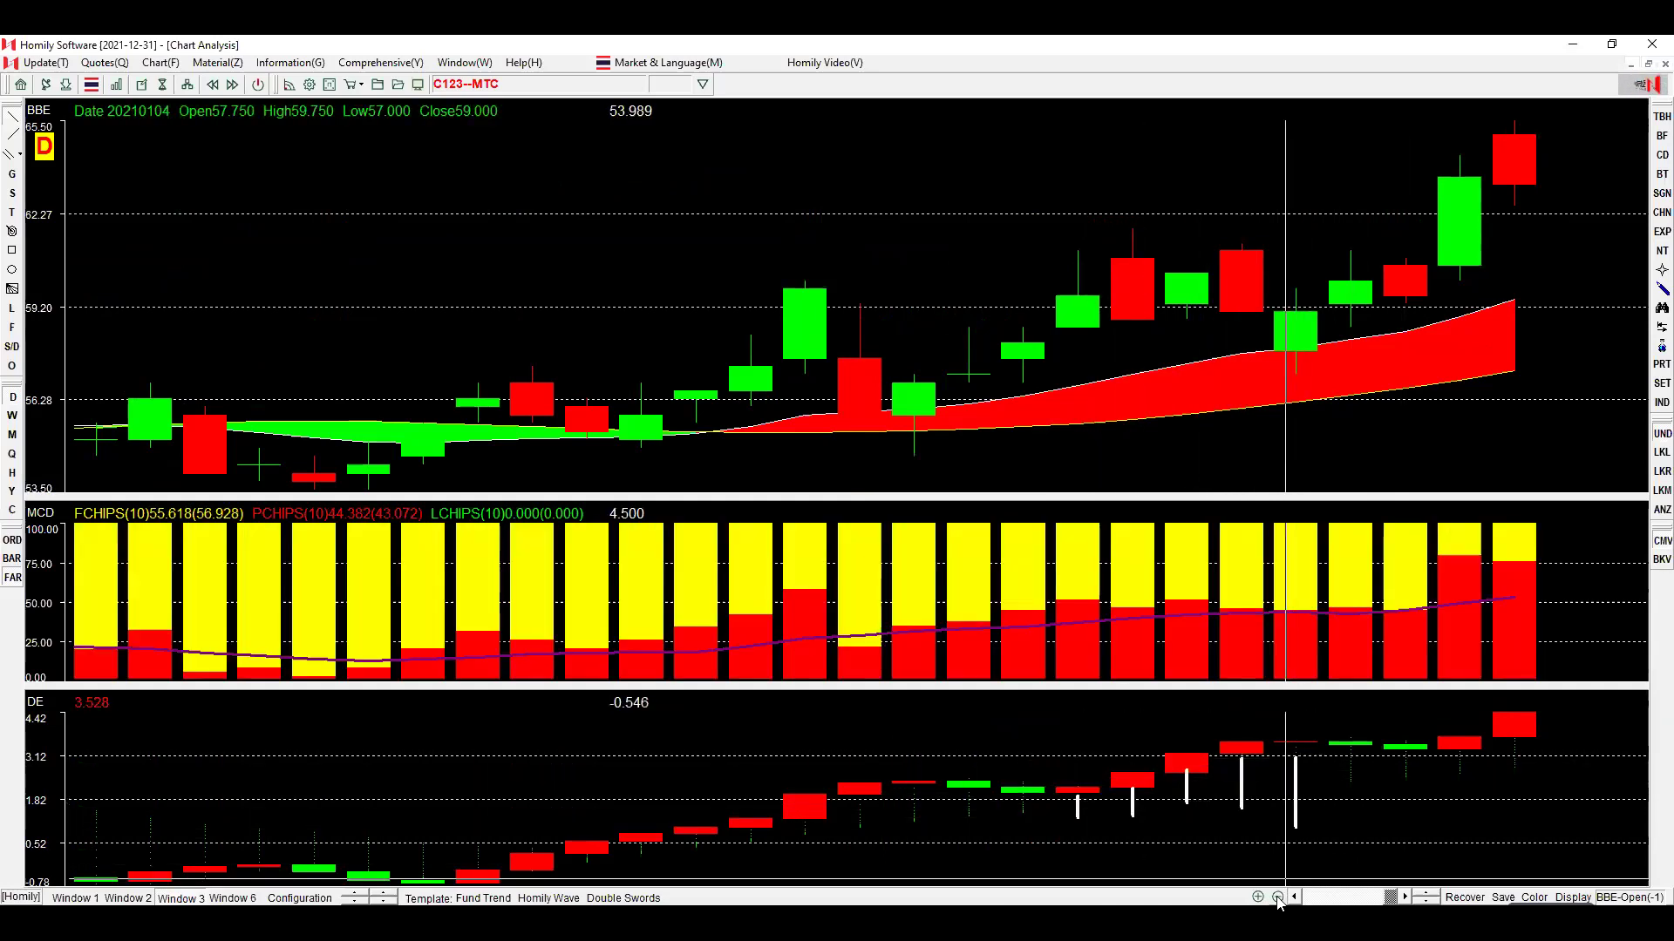
Show more daily history, draw rising trend lines under the recent DE bars with short strokes at their pullbacks, and clear the drawings.
click(1278, 897)
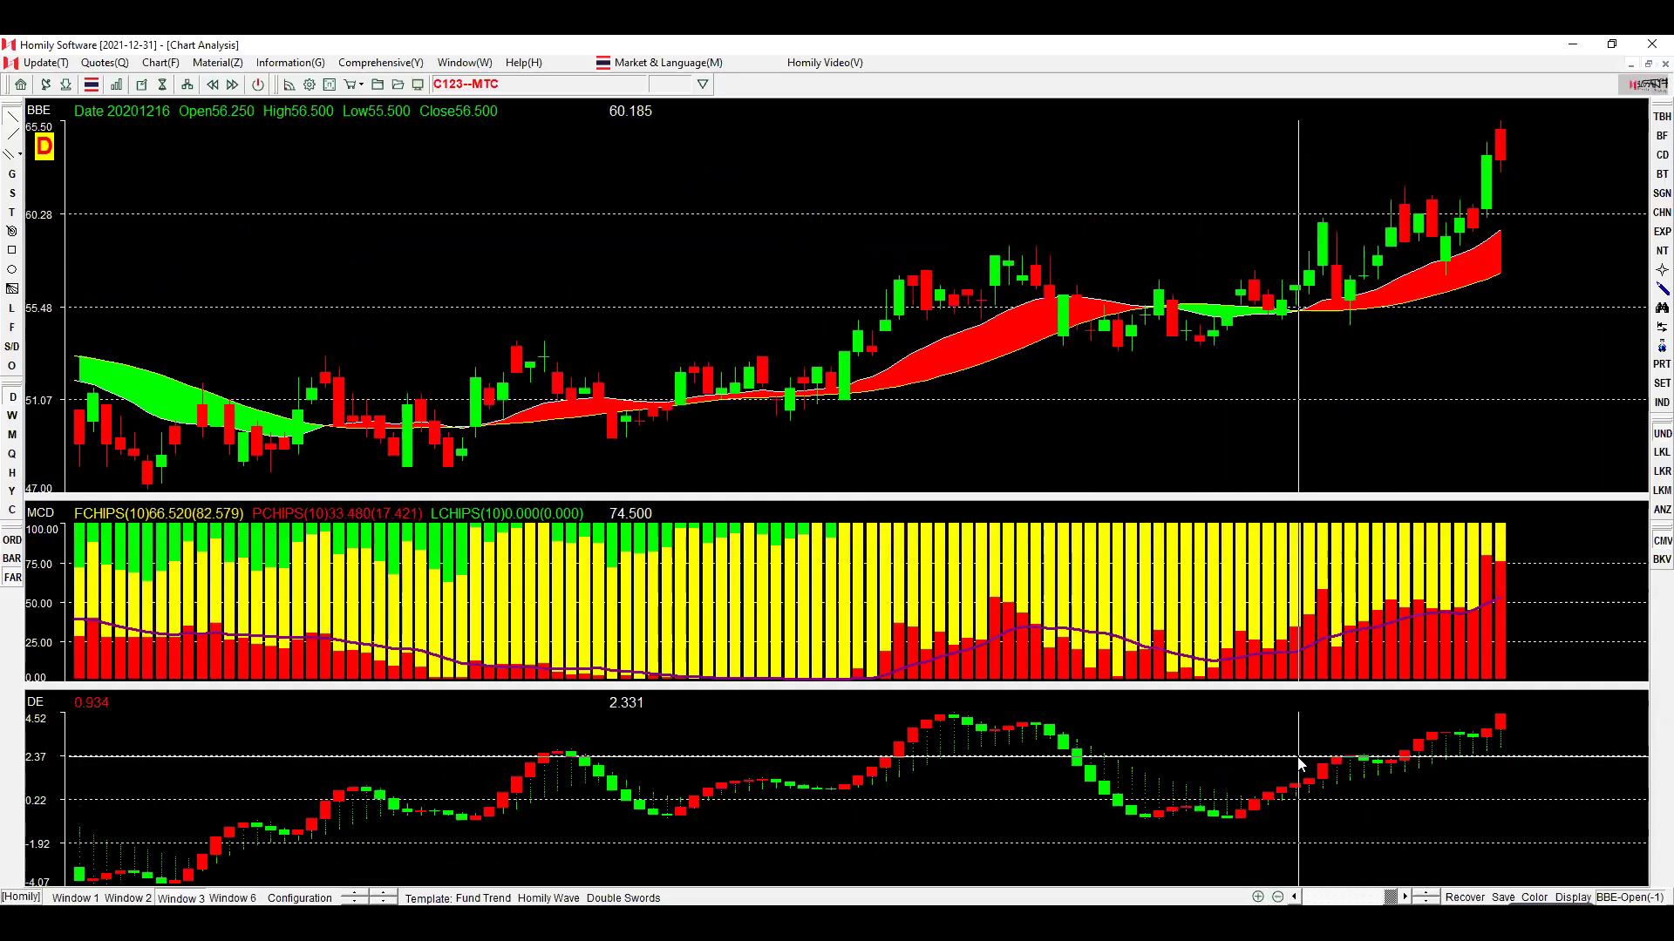
drag(1632, 749, 1635, 741)
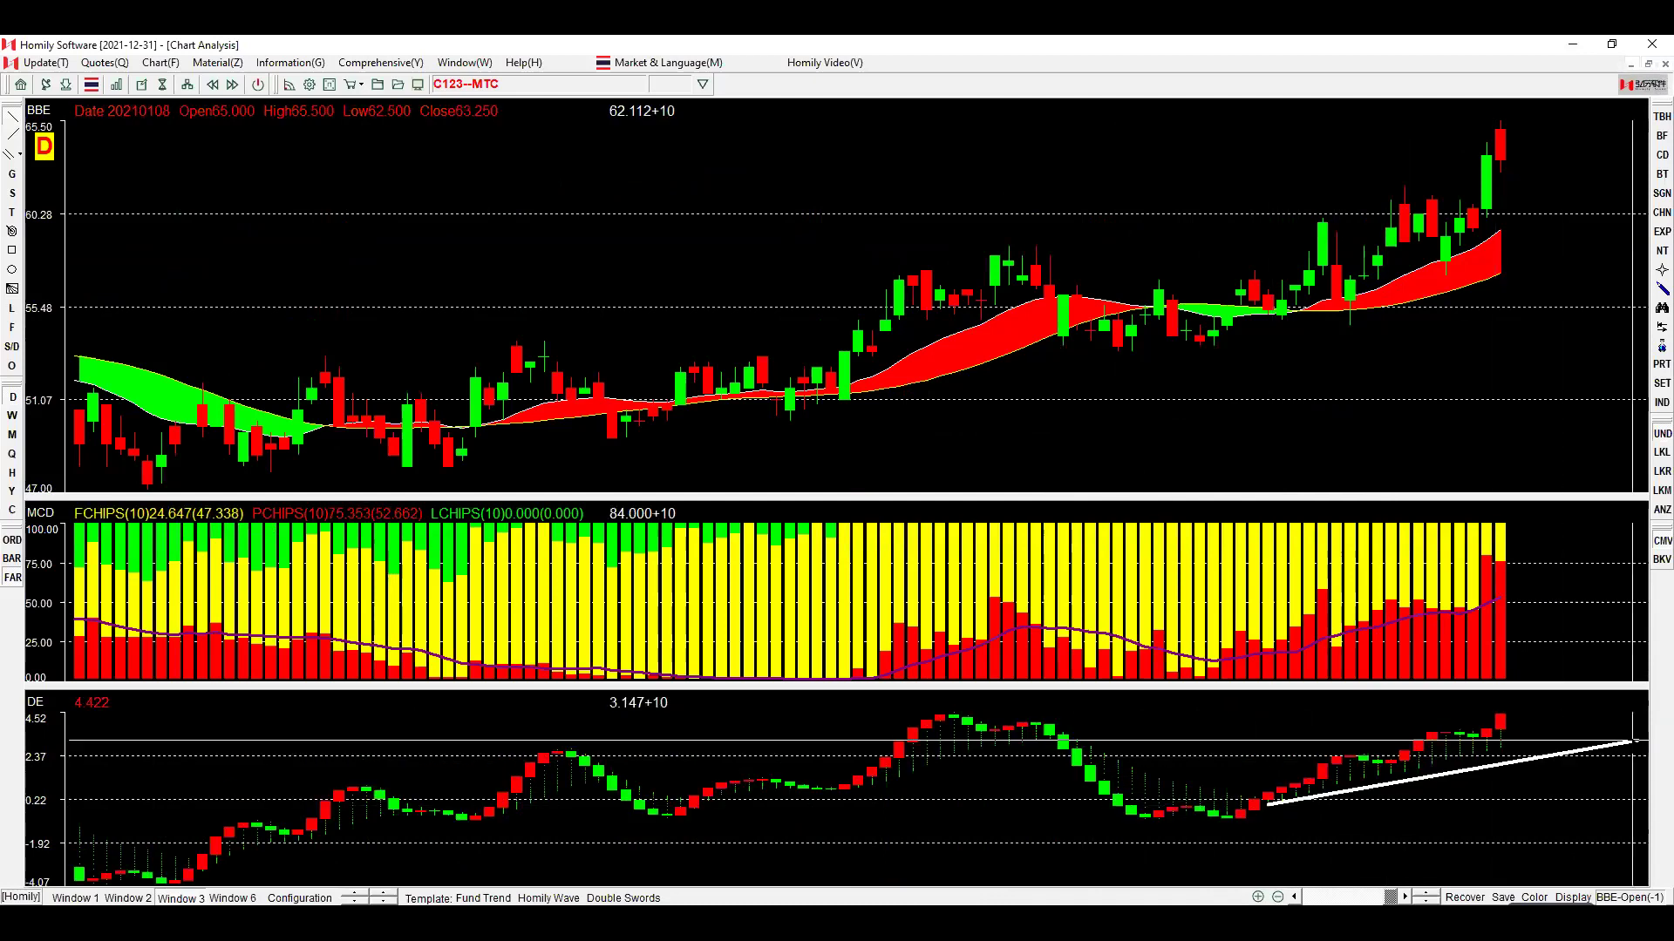
mouse_move(1377, 746)
mouse_down()
mouse_move(1365, 759)
mouse_move(1391, 770)
mouse_up()
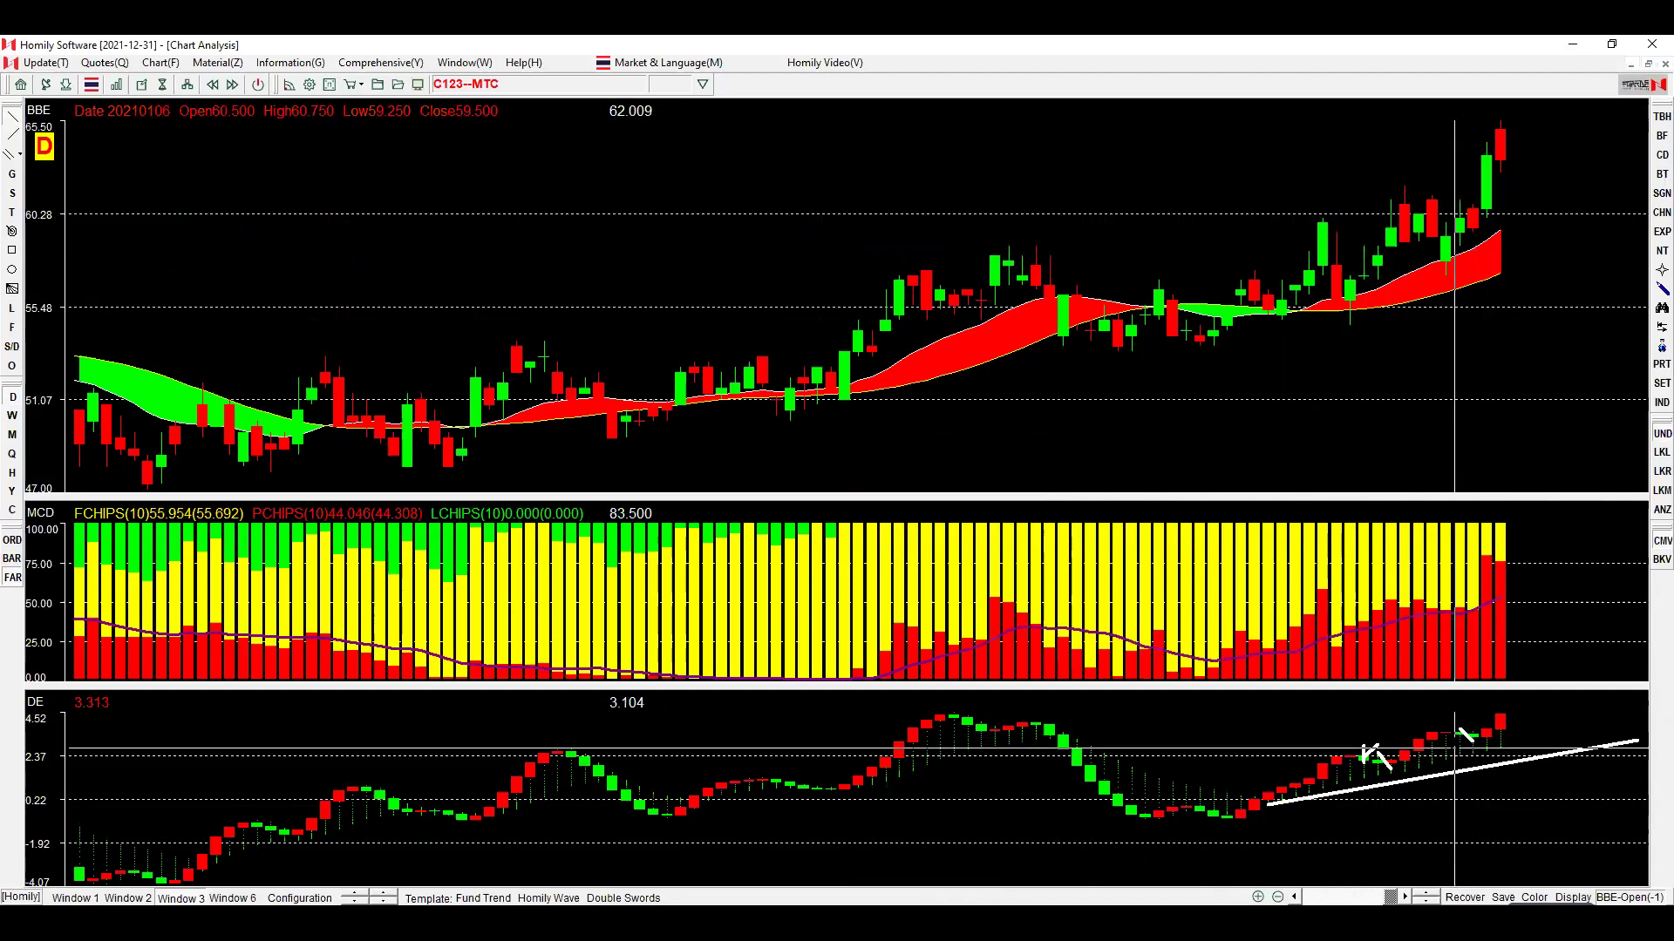
drag(1308, 809, 1619, 715)
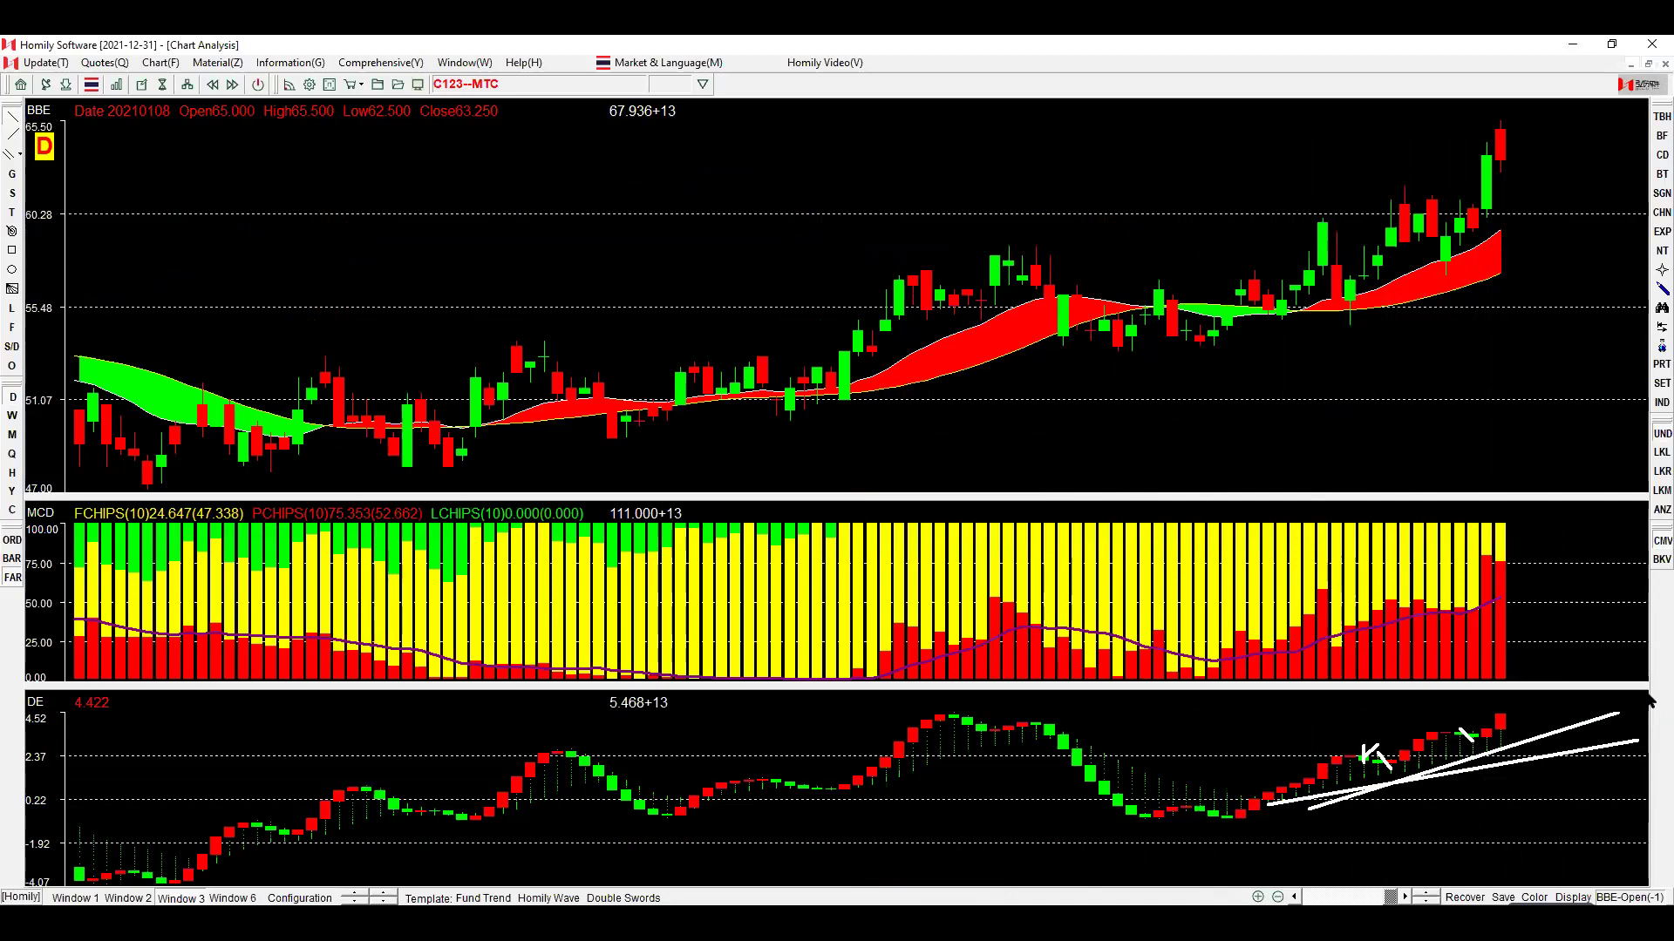
key(Escape)
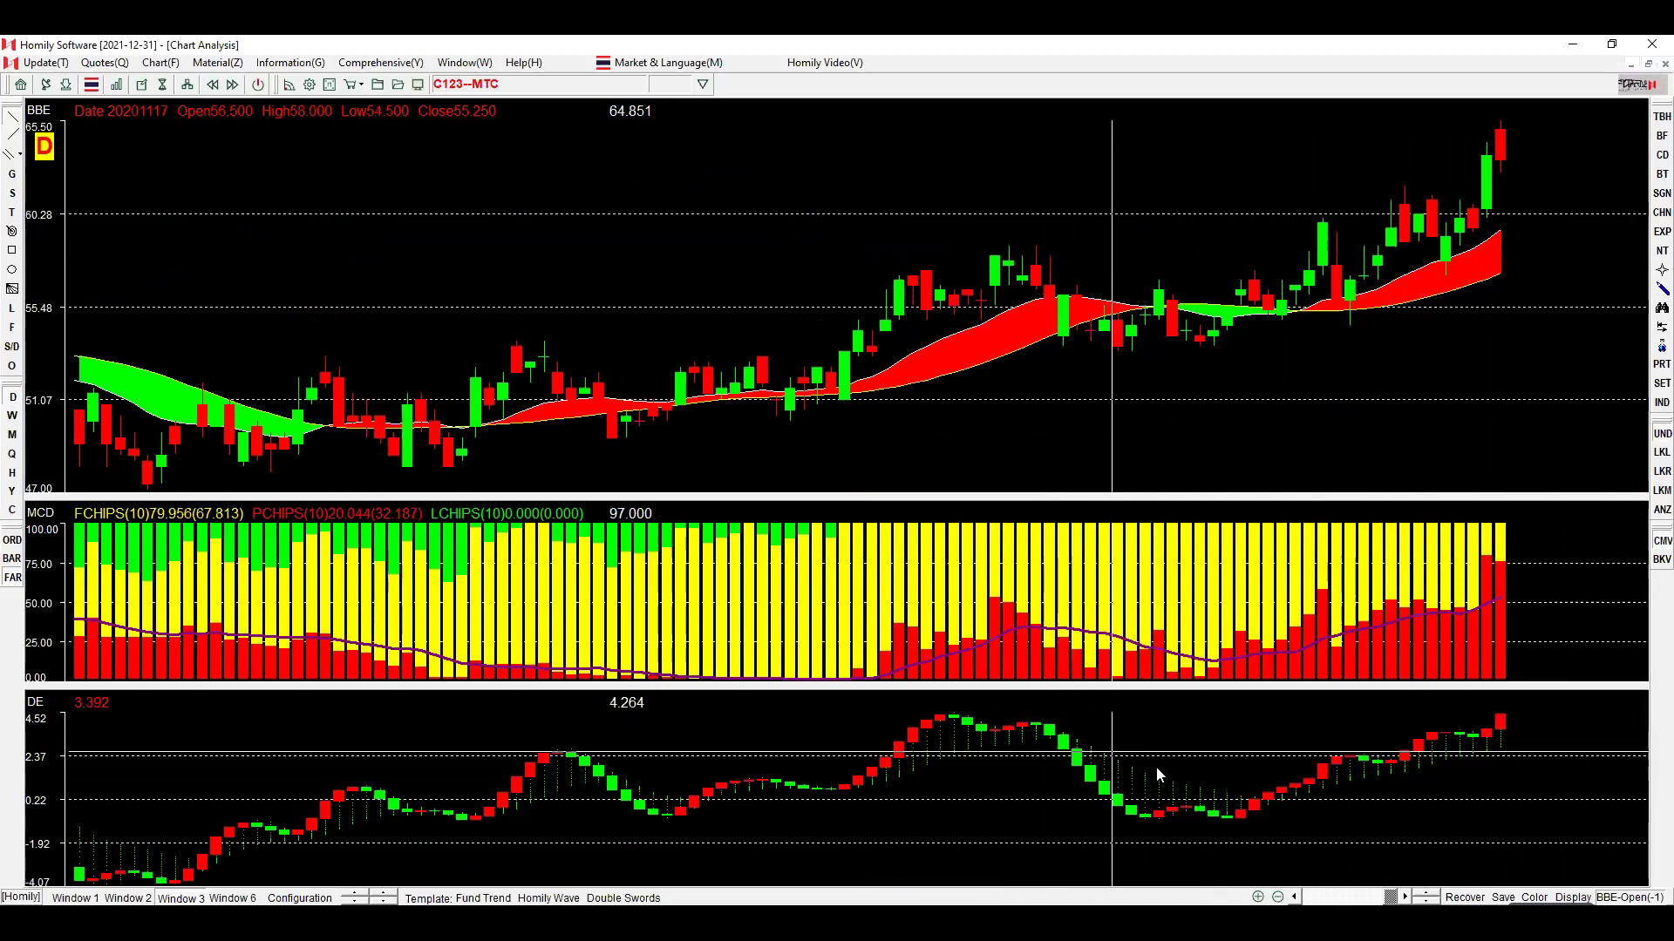
Draw a falling line over MTC's November 2020 DE decline, mark the preceding DE pullback and peak, and clear the drawings.
drag(1050, 718, 1271, 833)
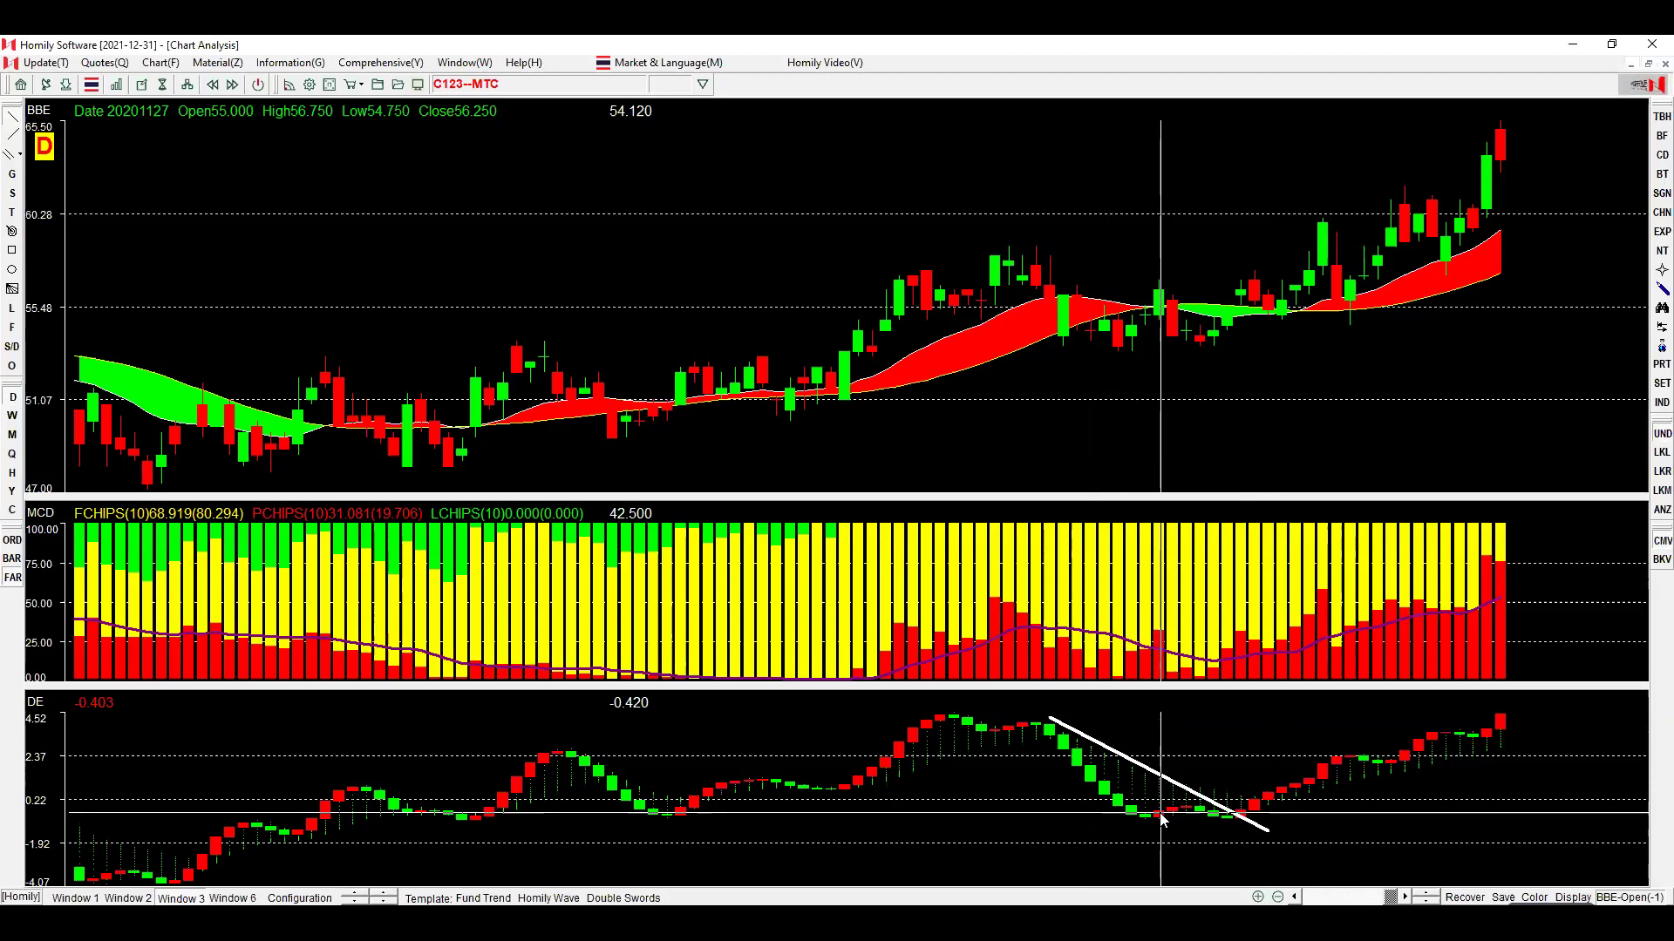
key(Escape)
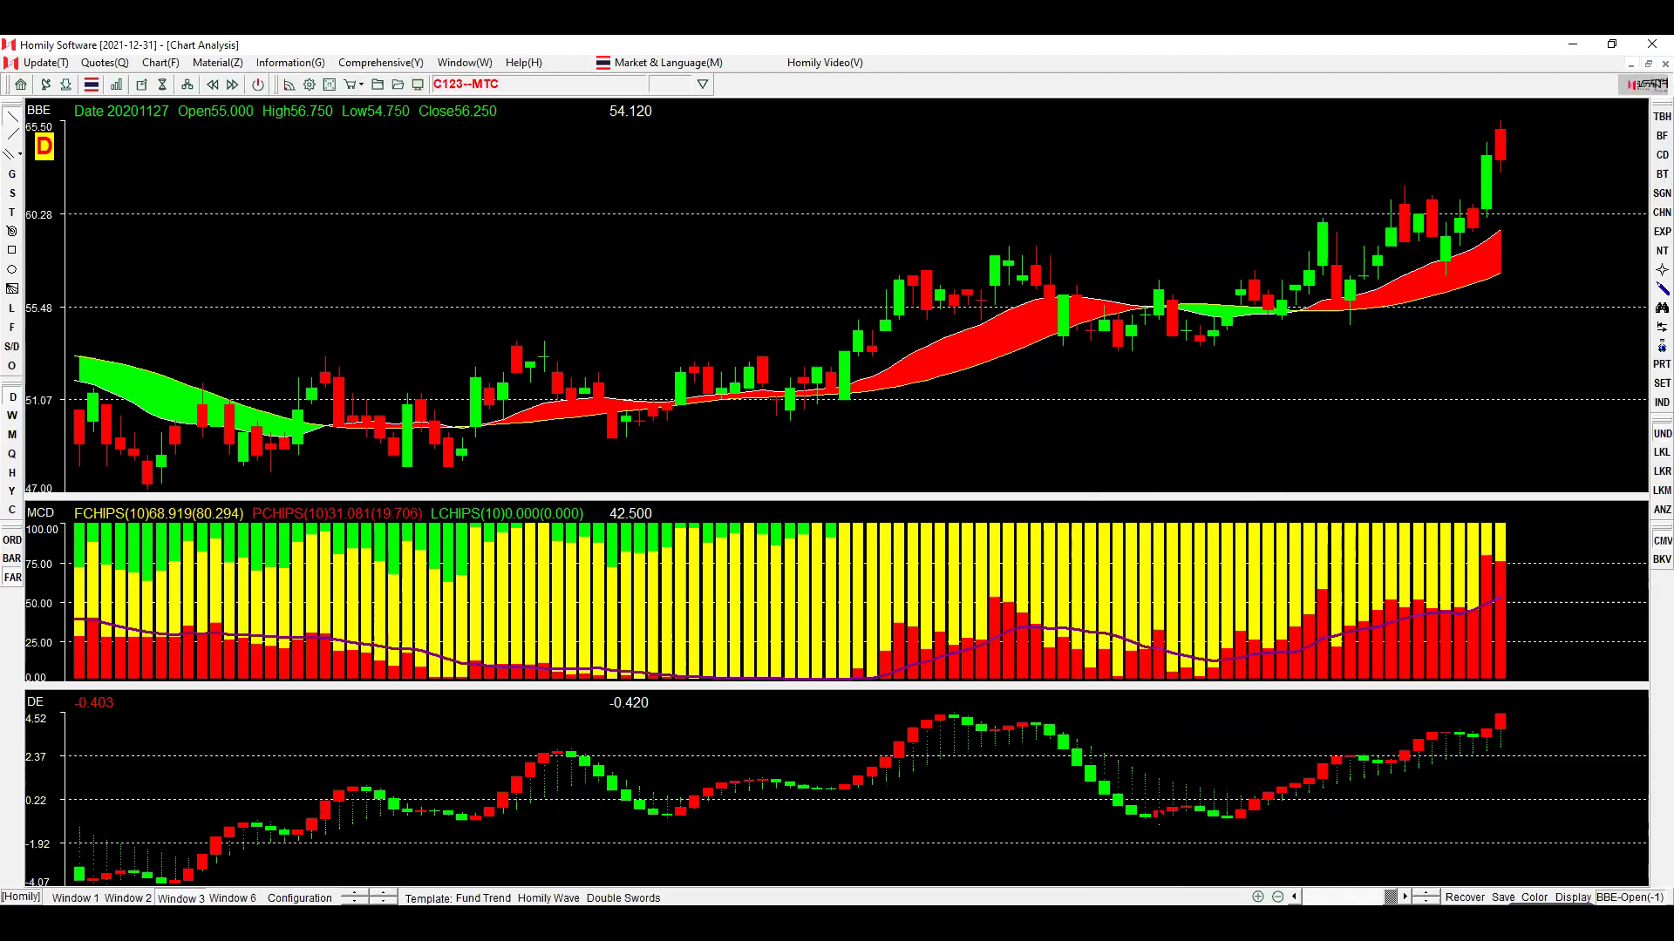
mouse_move(585, 751)
mouse_down()
mouse_move(655, 825)
mouse_move(680, 825)
mouse_move(737, 767)
mouse_up()
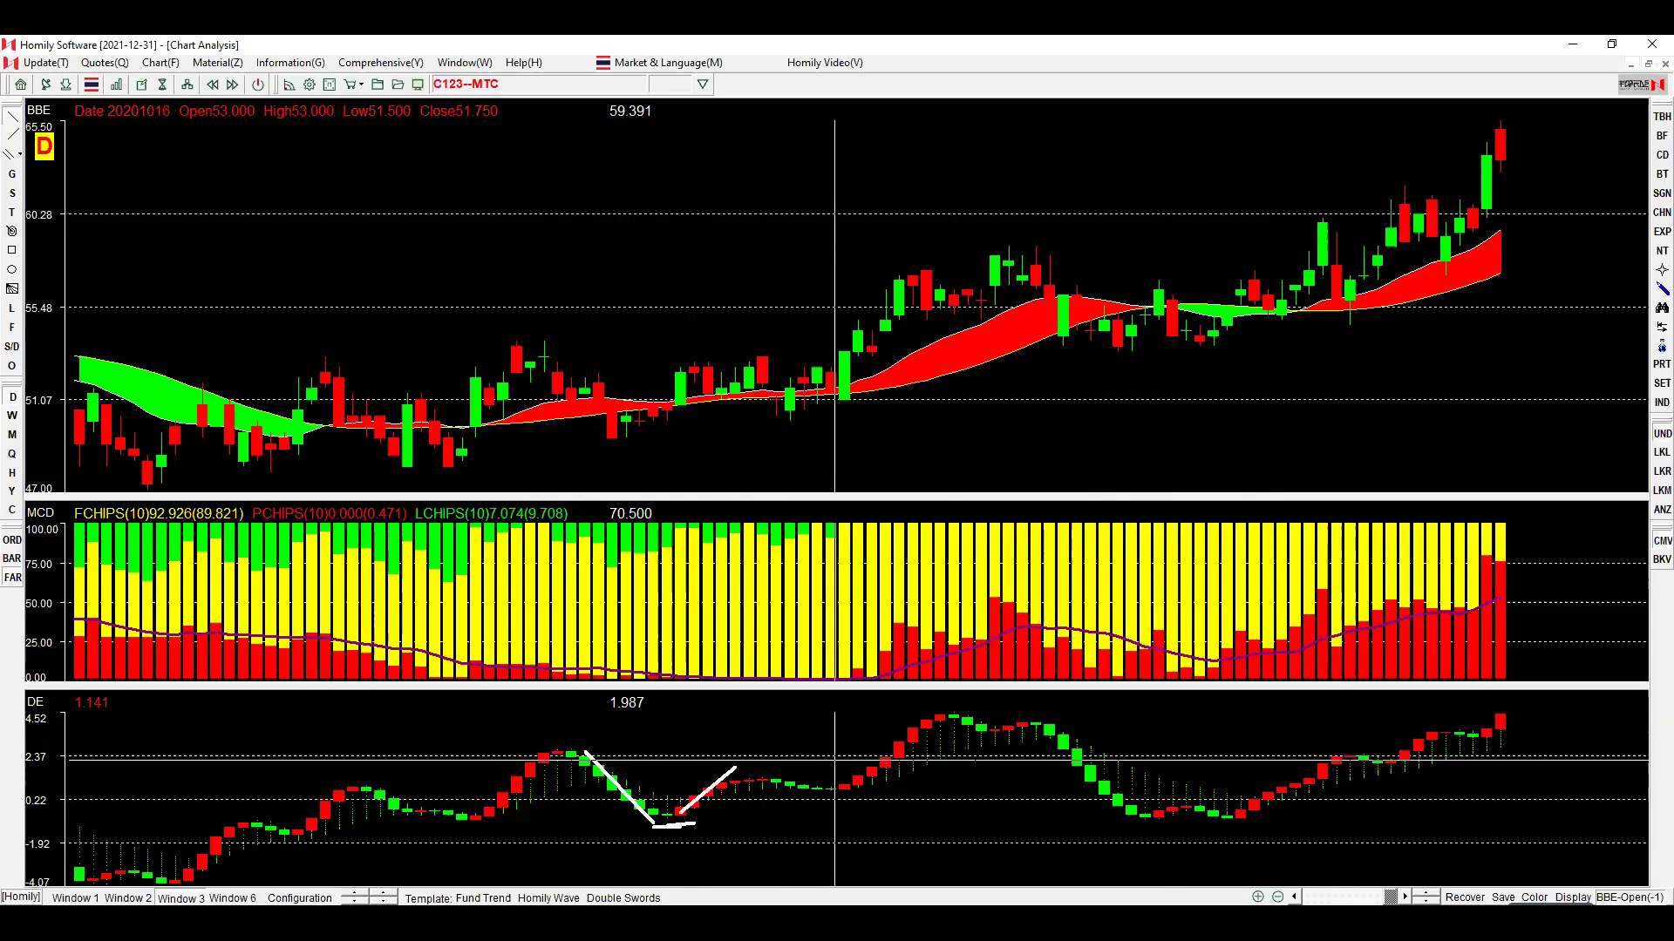
drag(939, 720, 940, 797)
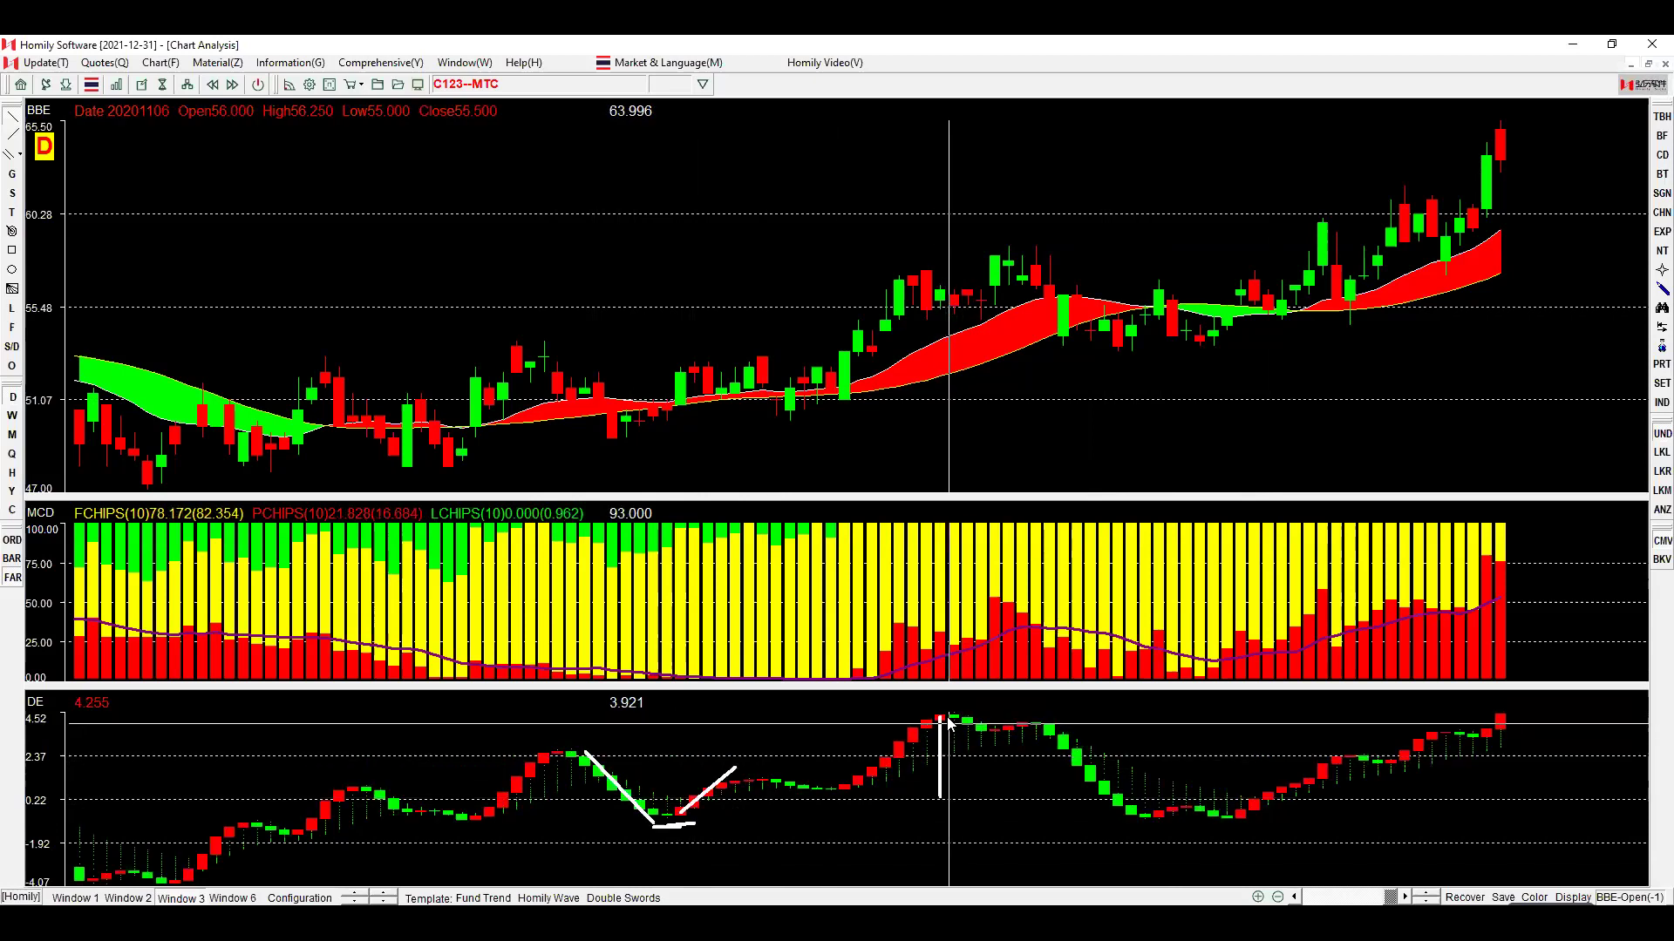
drag(975, 721, 833, 749)
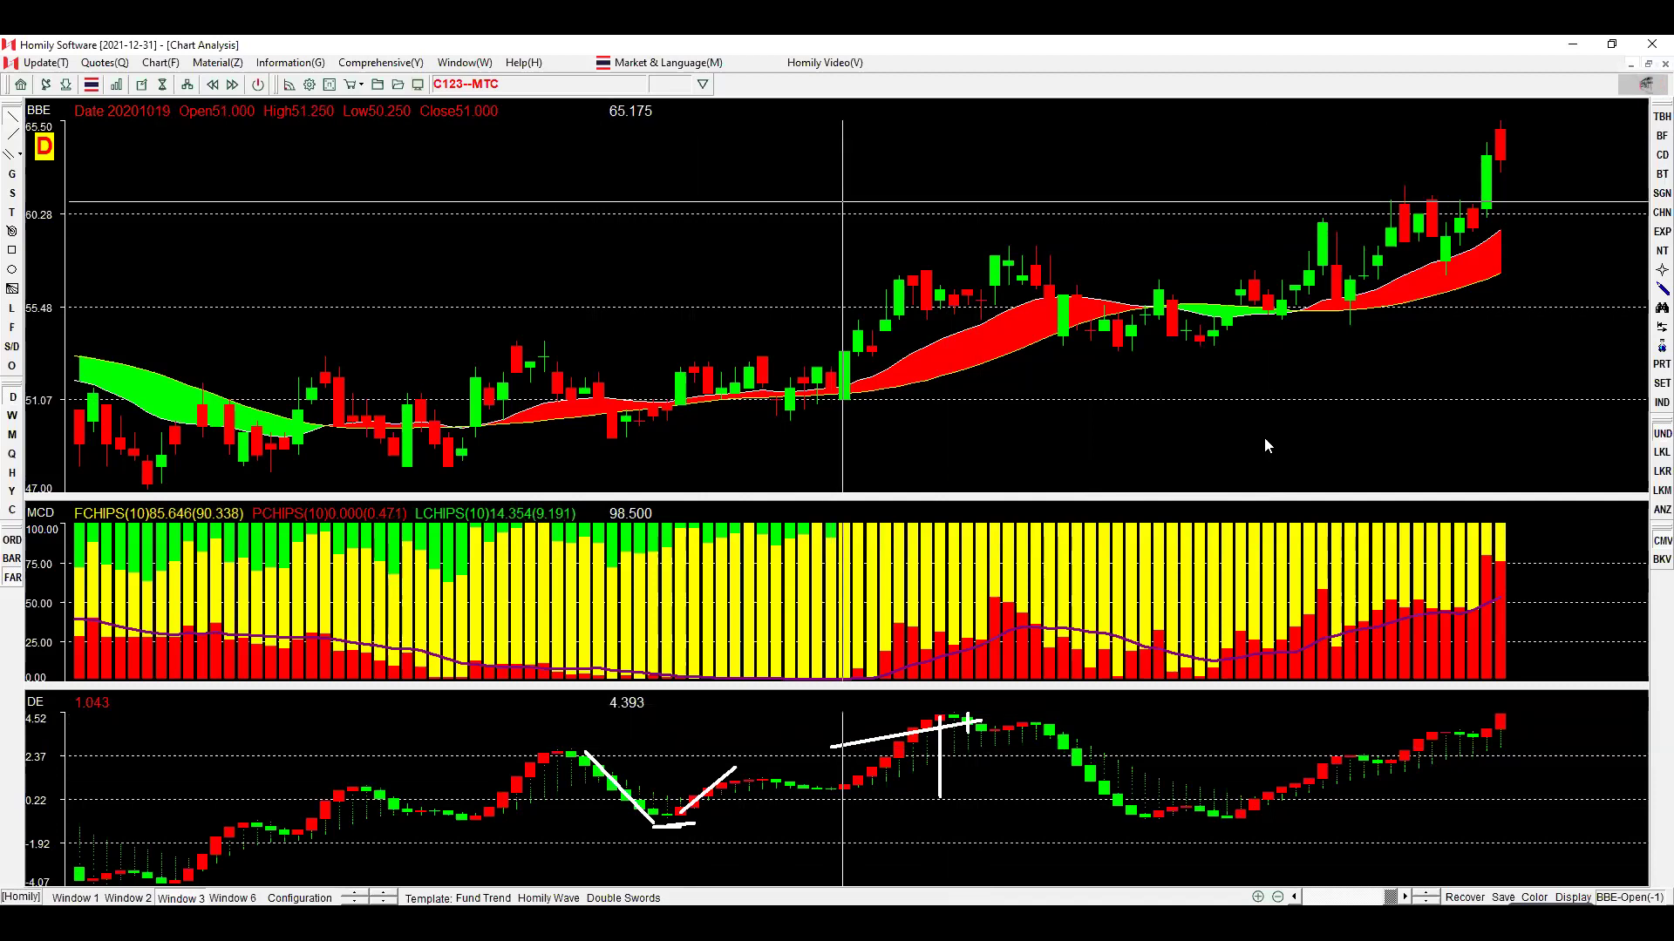
key(Escape)
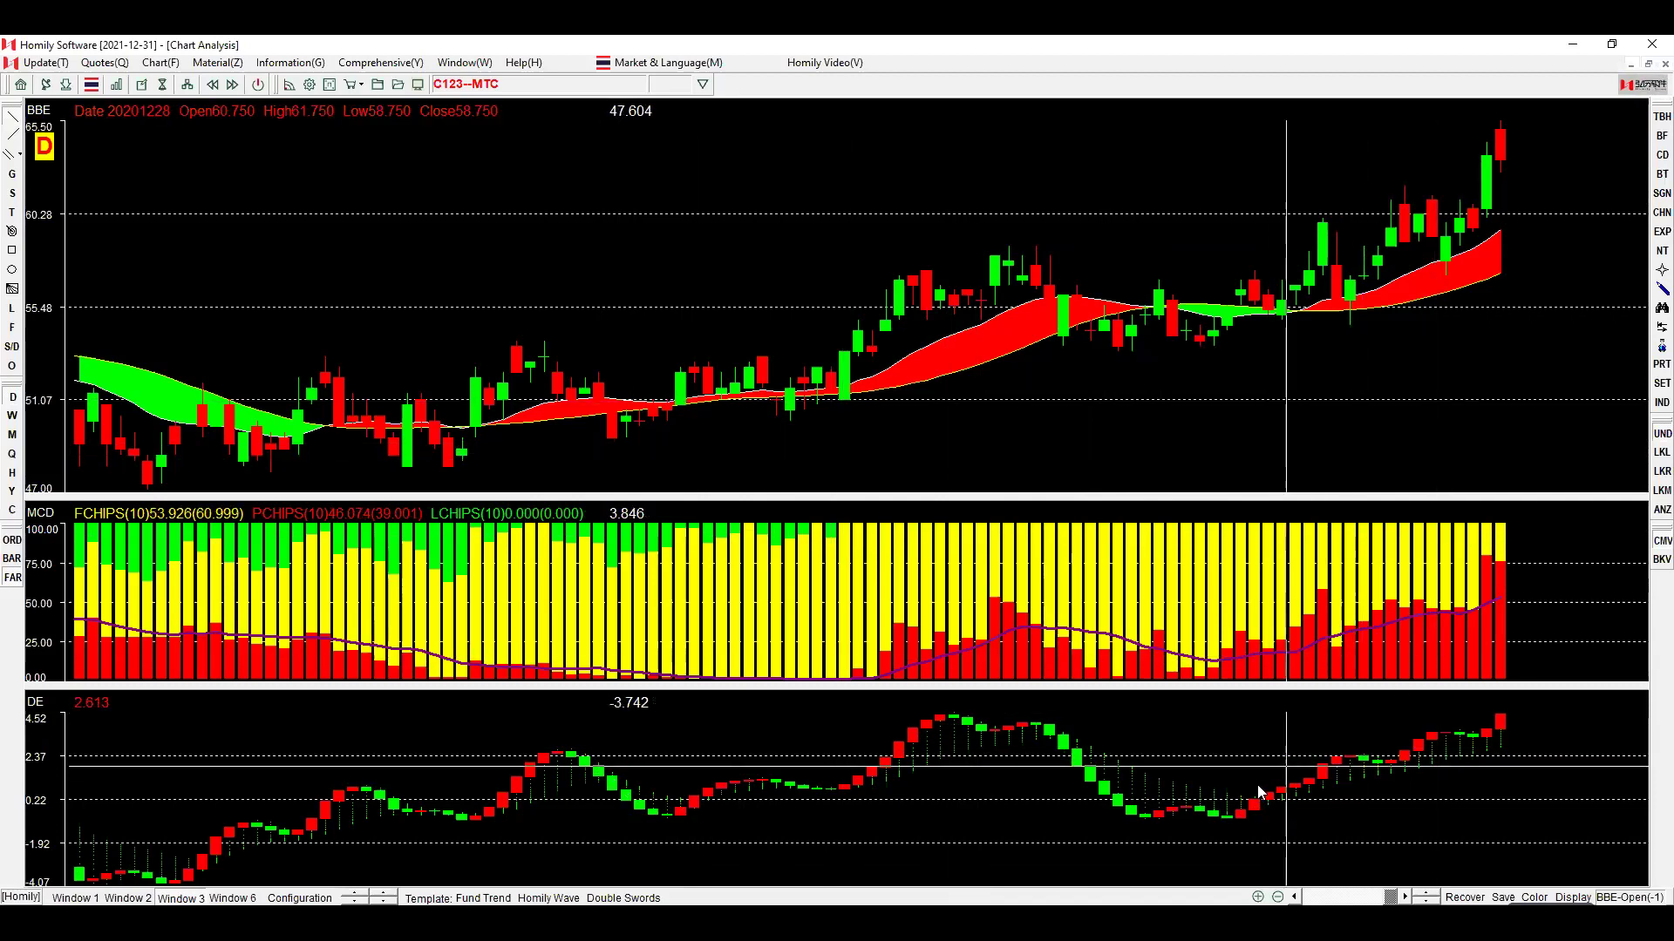
Show more MTC daily history and draw a level line near 25 in MCD with rising lines over its recent red-bar climbs.
click(1258, 895)
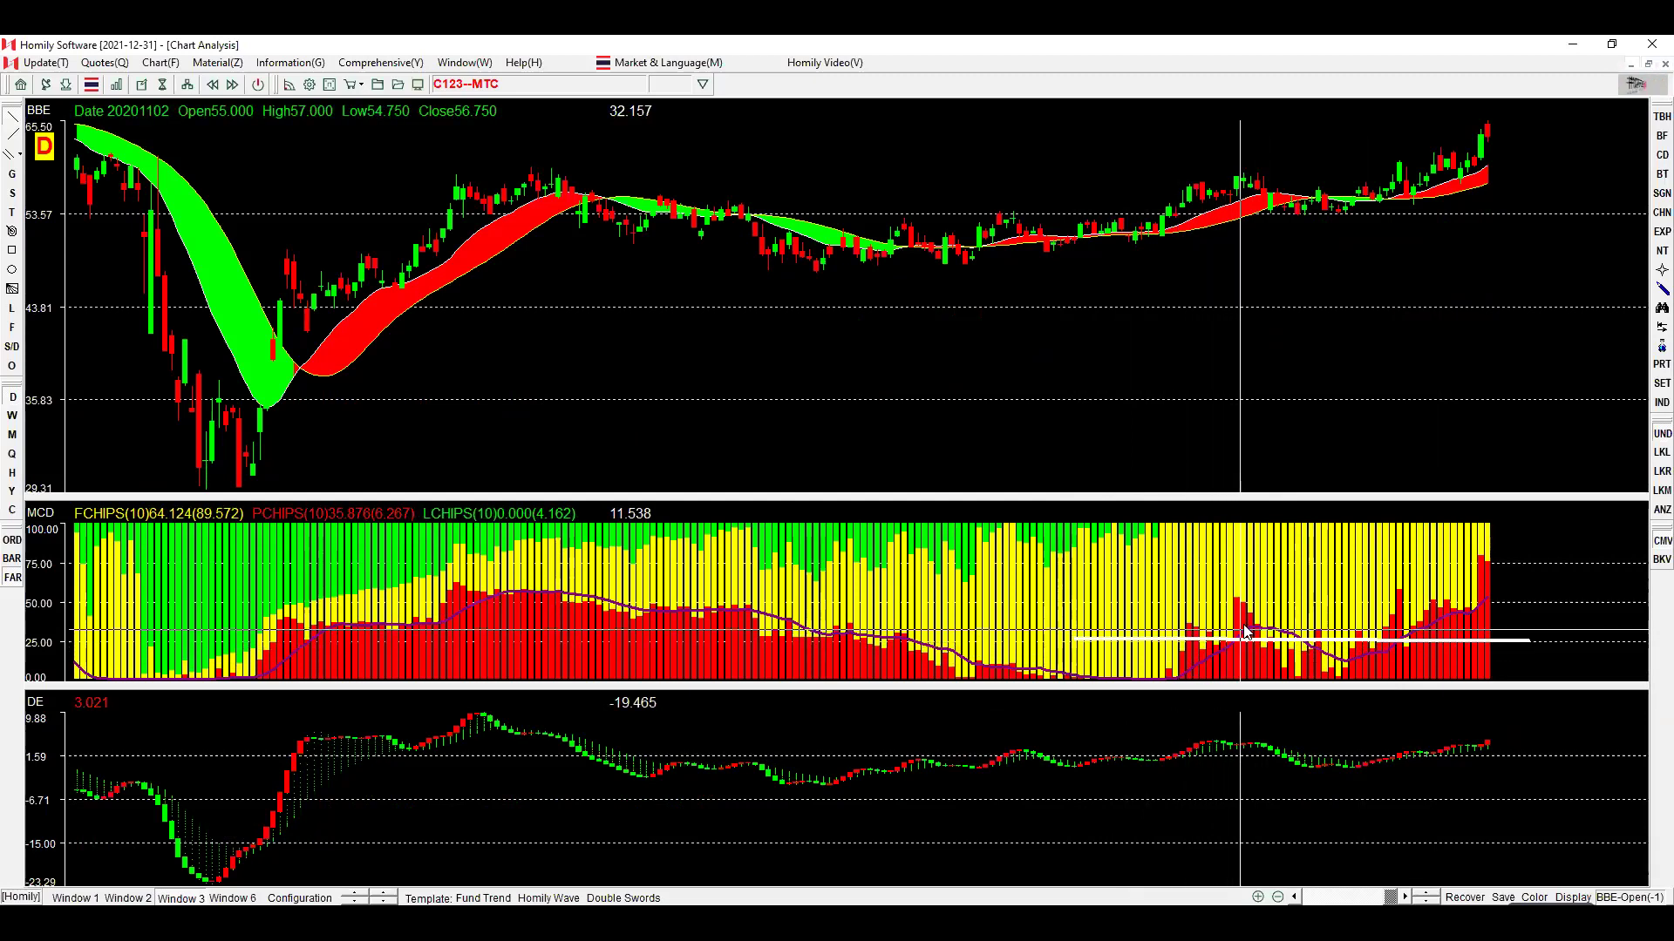
drag(1190, 661, 1264, 578)
mouse_move(1392, 635)
mouse_down()
mouse_move(1502, 561)
mouse_move(1564, 545)
mouse_up()
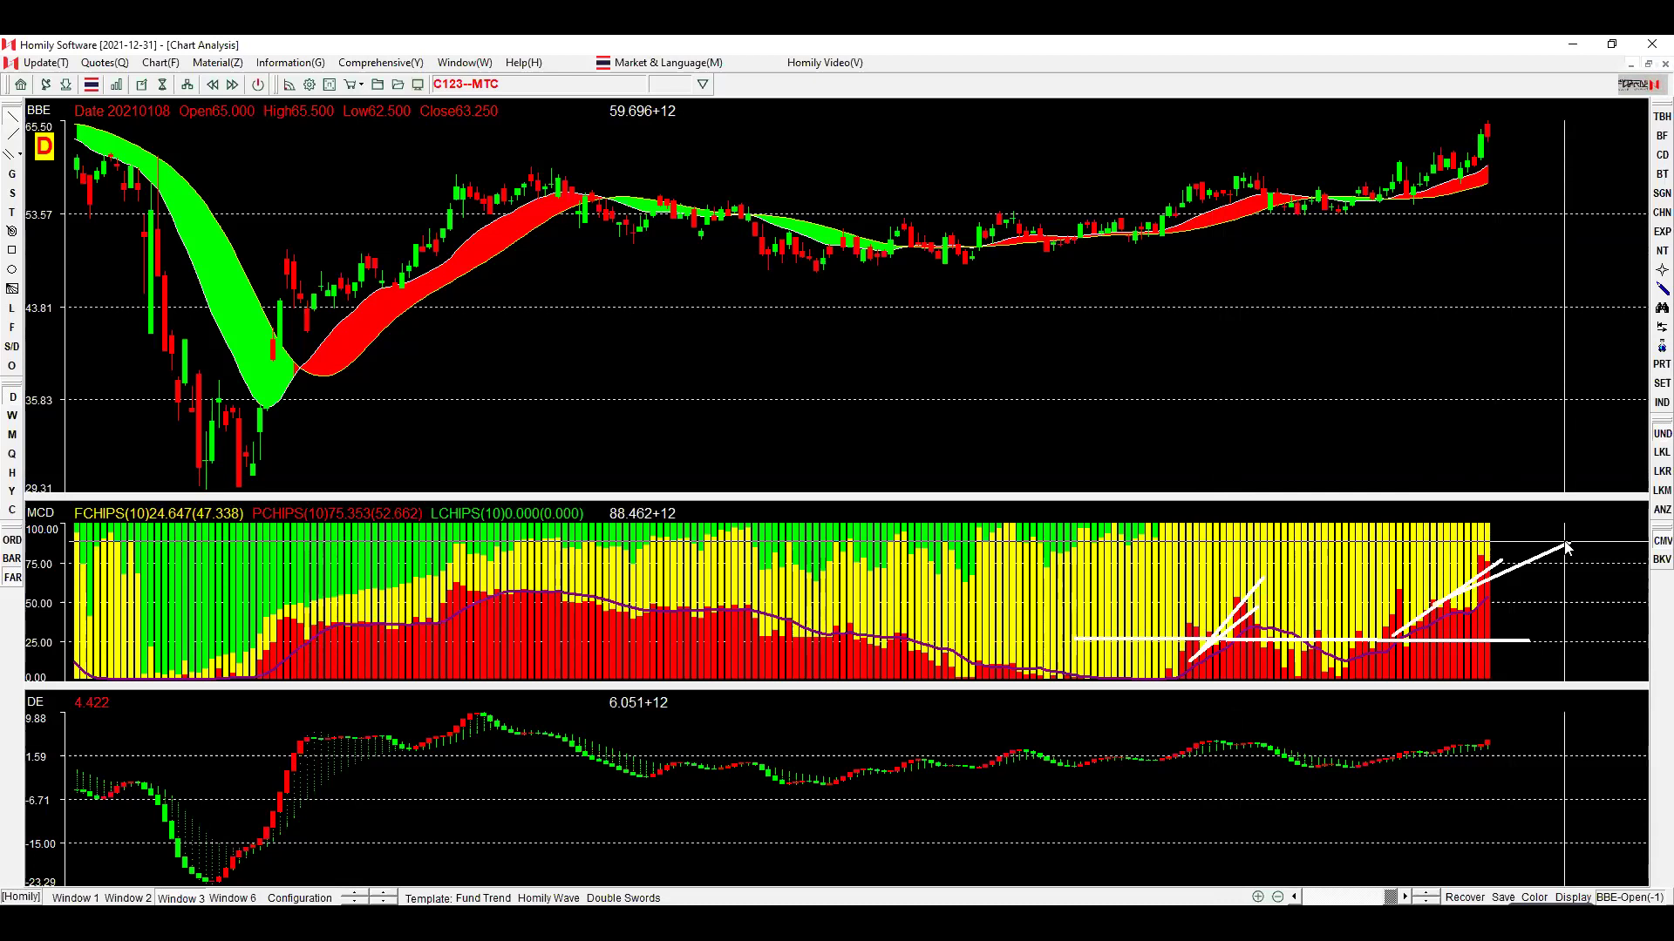
Load the PTG chart and draw falling lines over the shrinking red bars in MCD.
text(PTG)
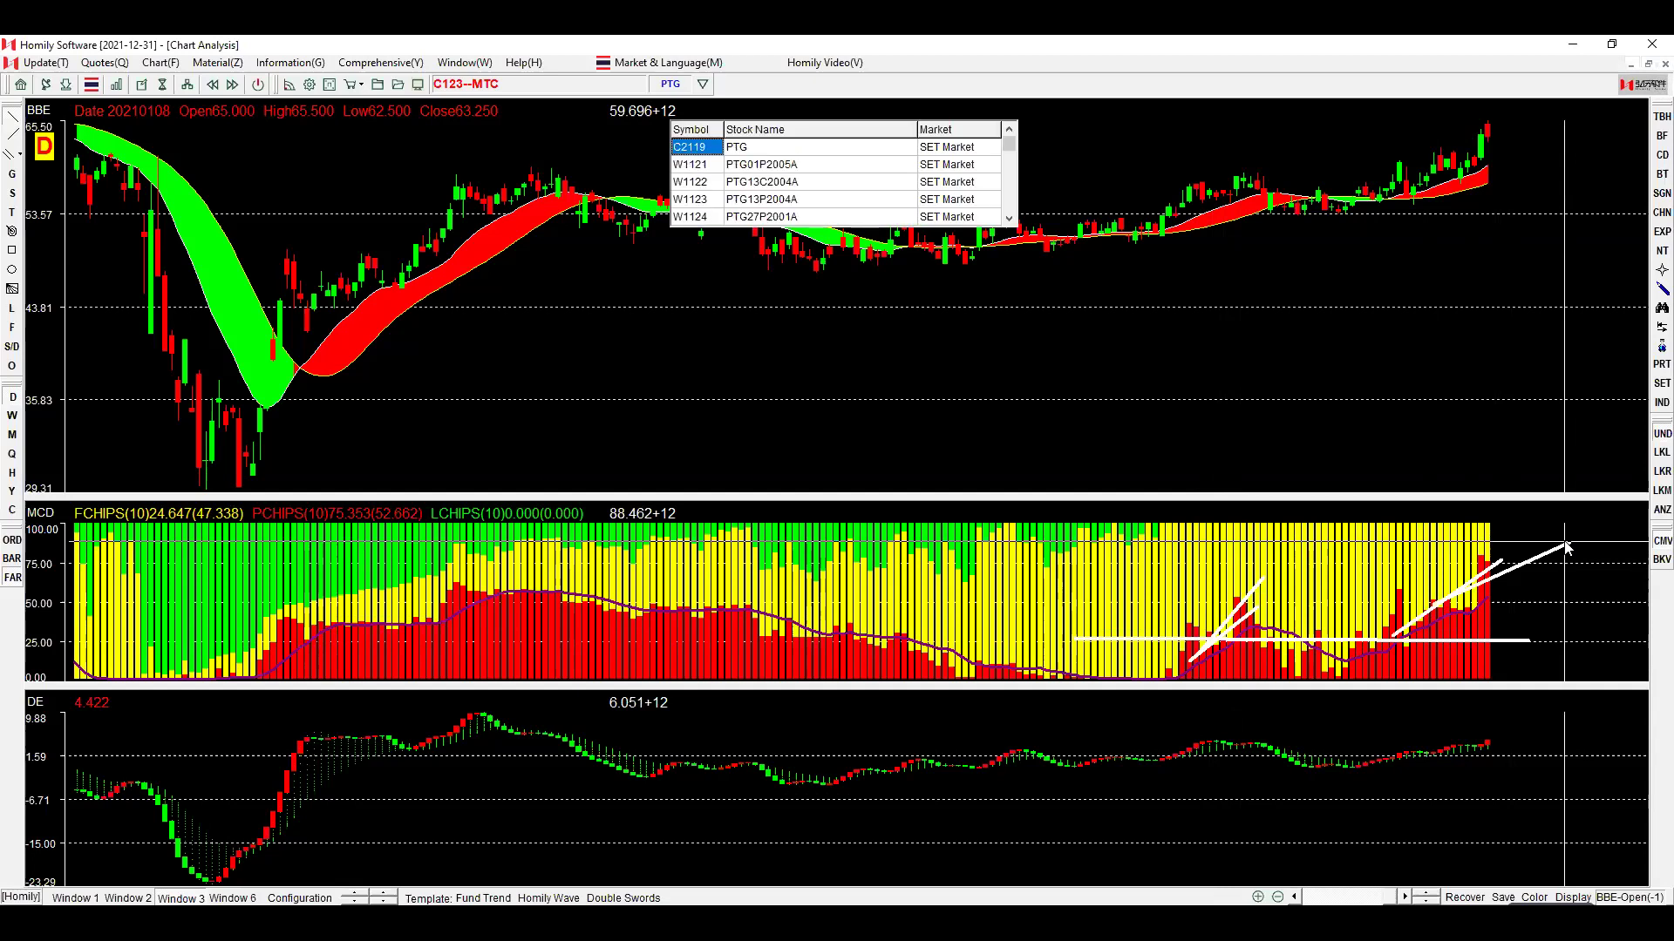
key(Return)
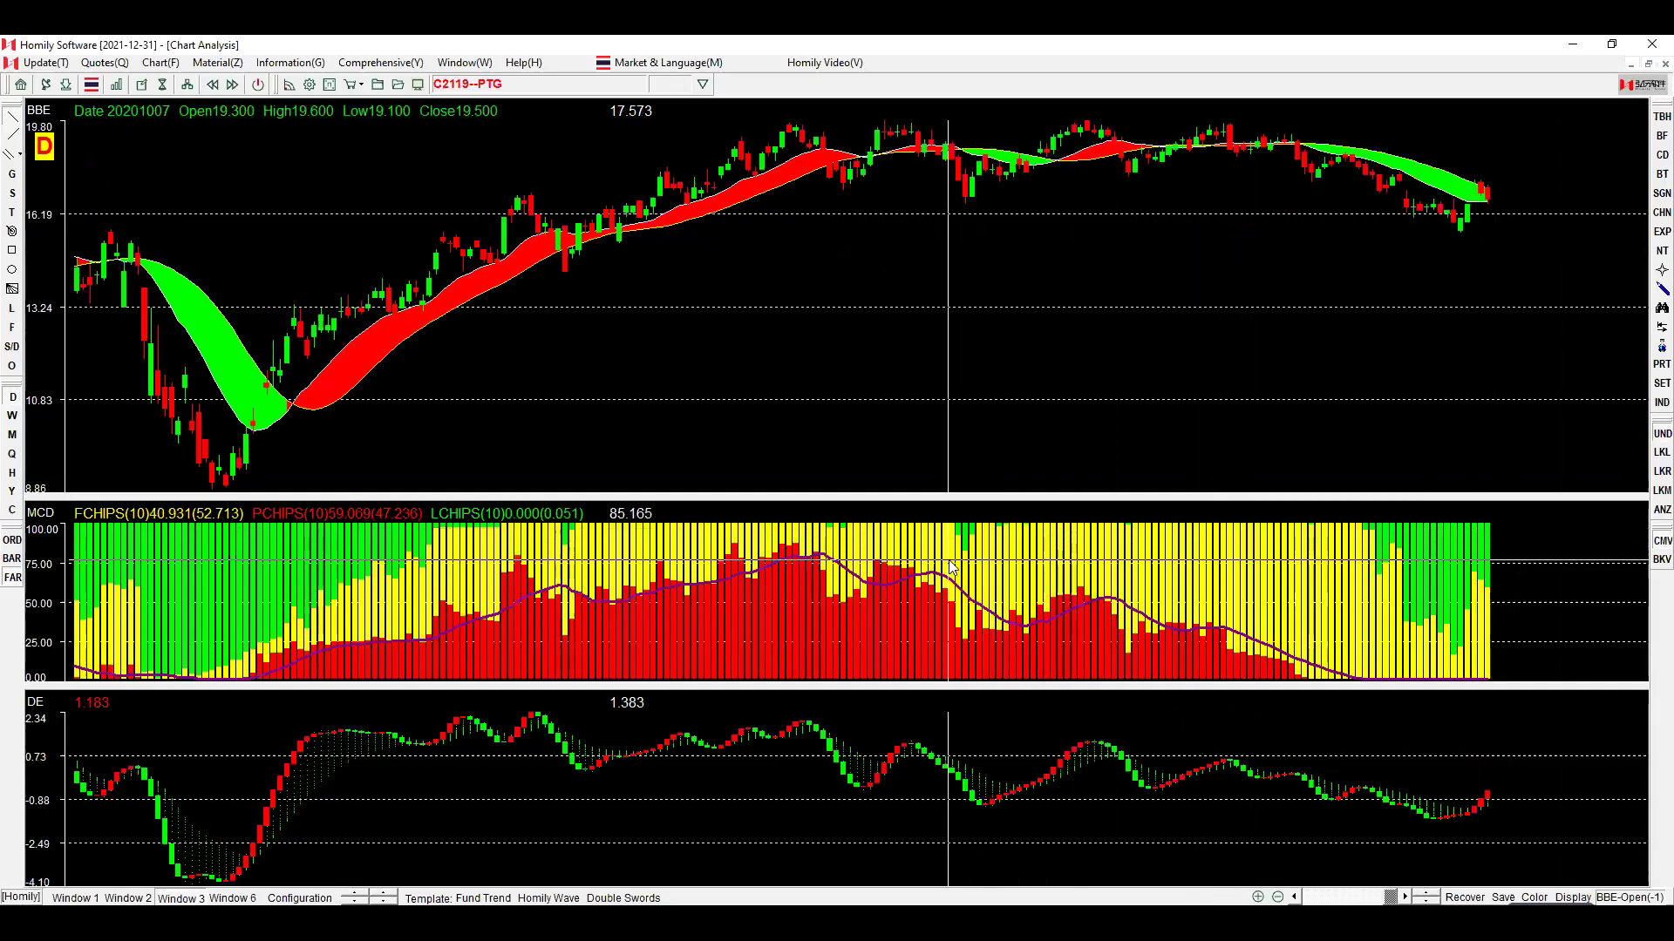
drag(829, 544, 1430, 678)
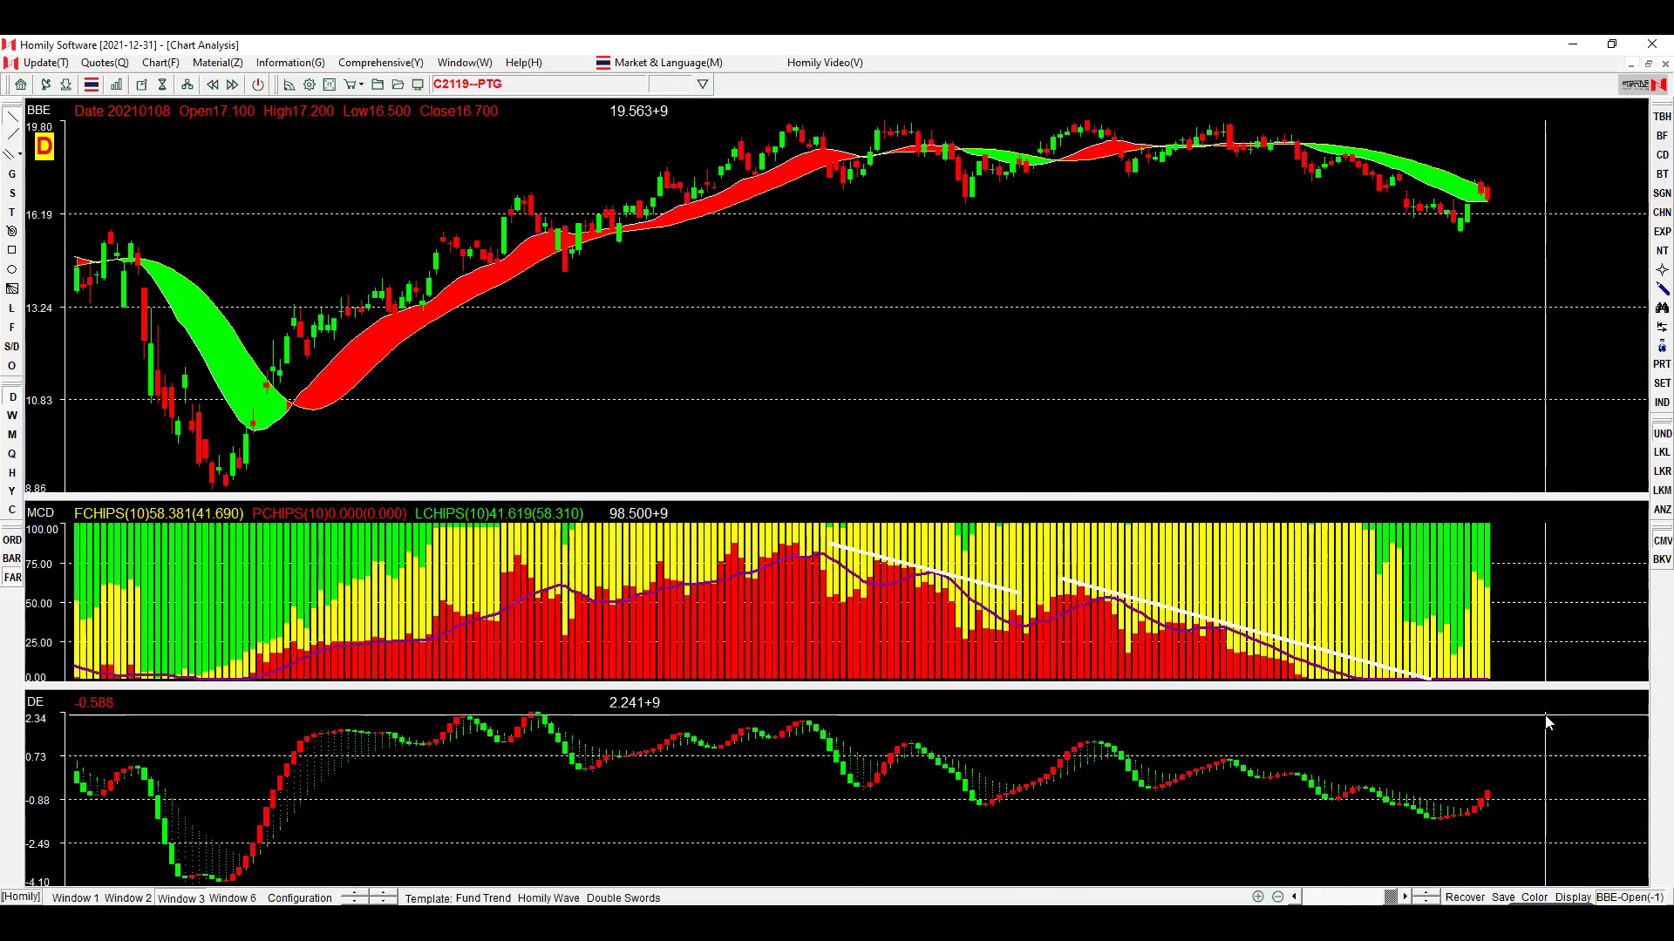
Load the RBF chart and draw several long falling lines over the declining red MCD bars after the July 2020 high.
text(RBF)
key(Return)
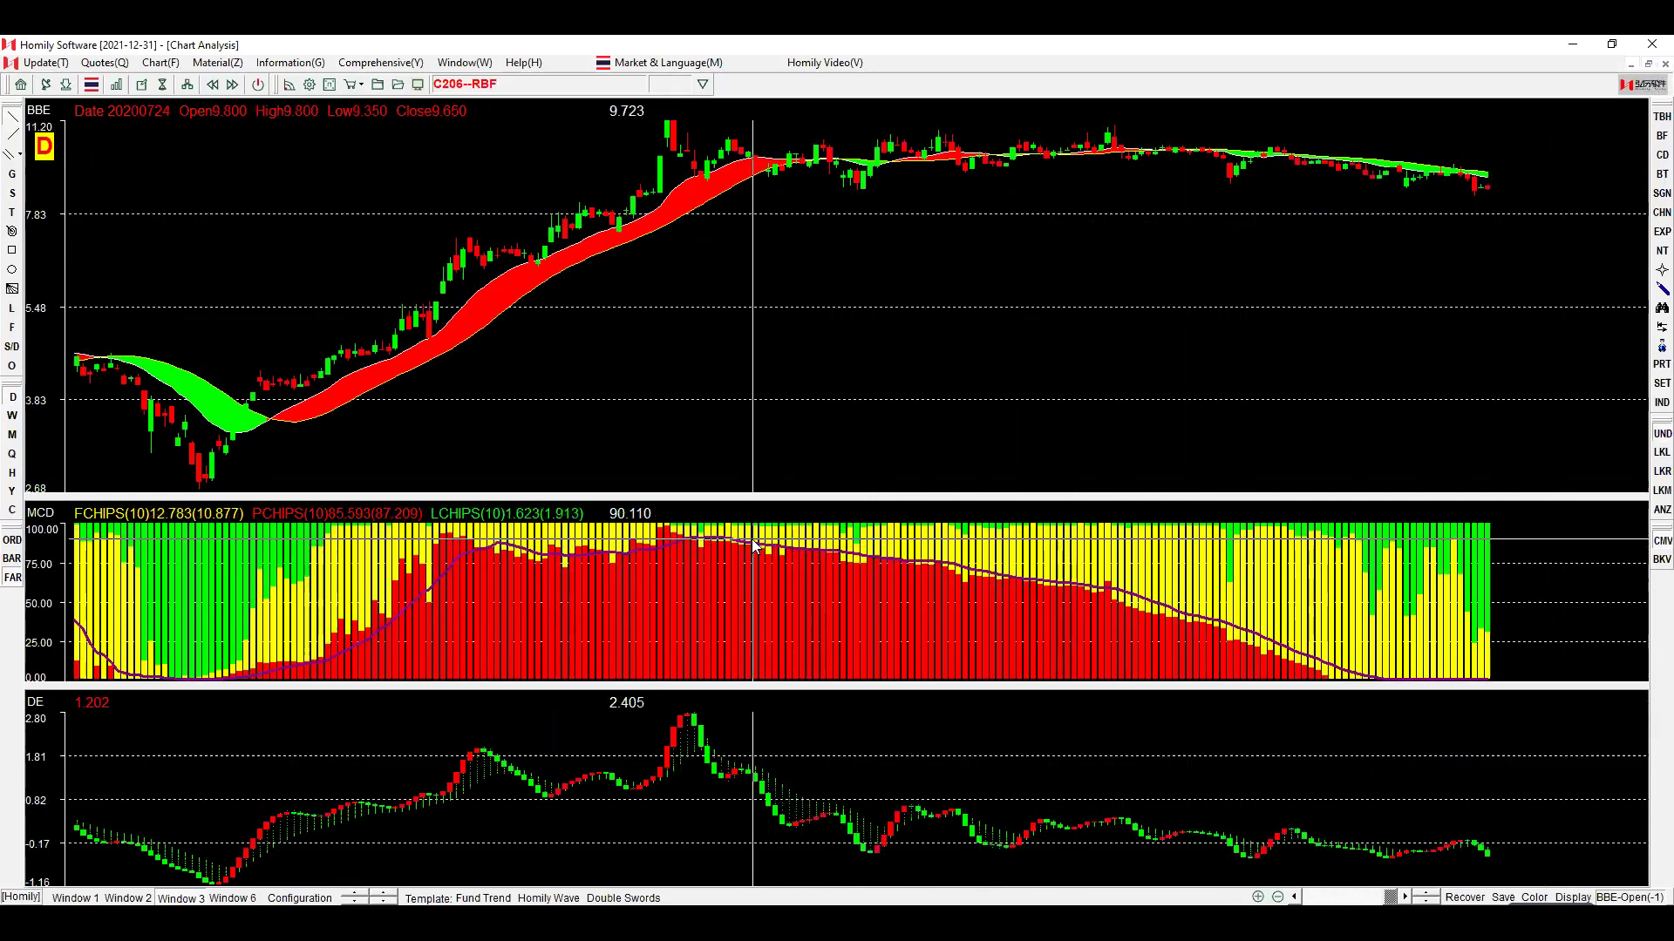
drag(751, 539, 1430, 661)
drag(852, 545, 1429, 655)
drag(1000, 540, 1501, 679)
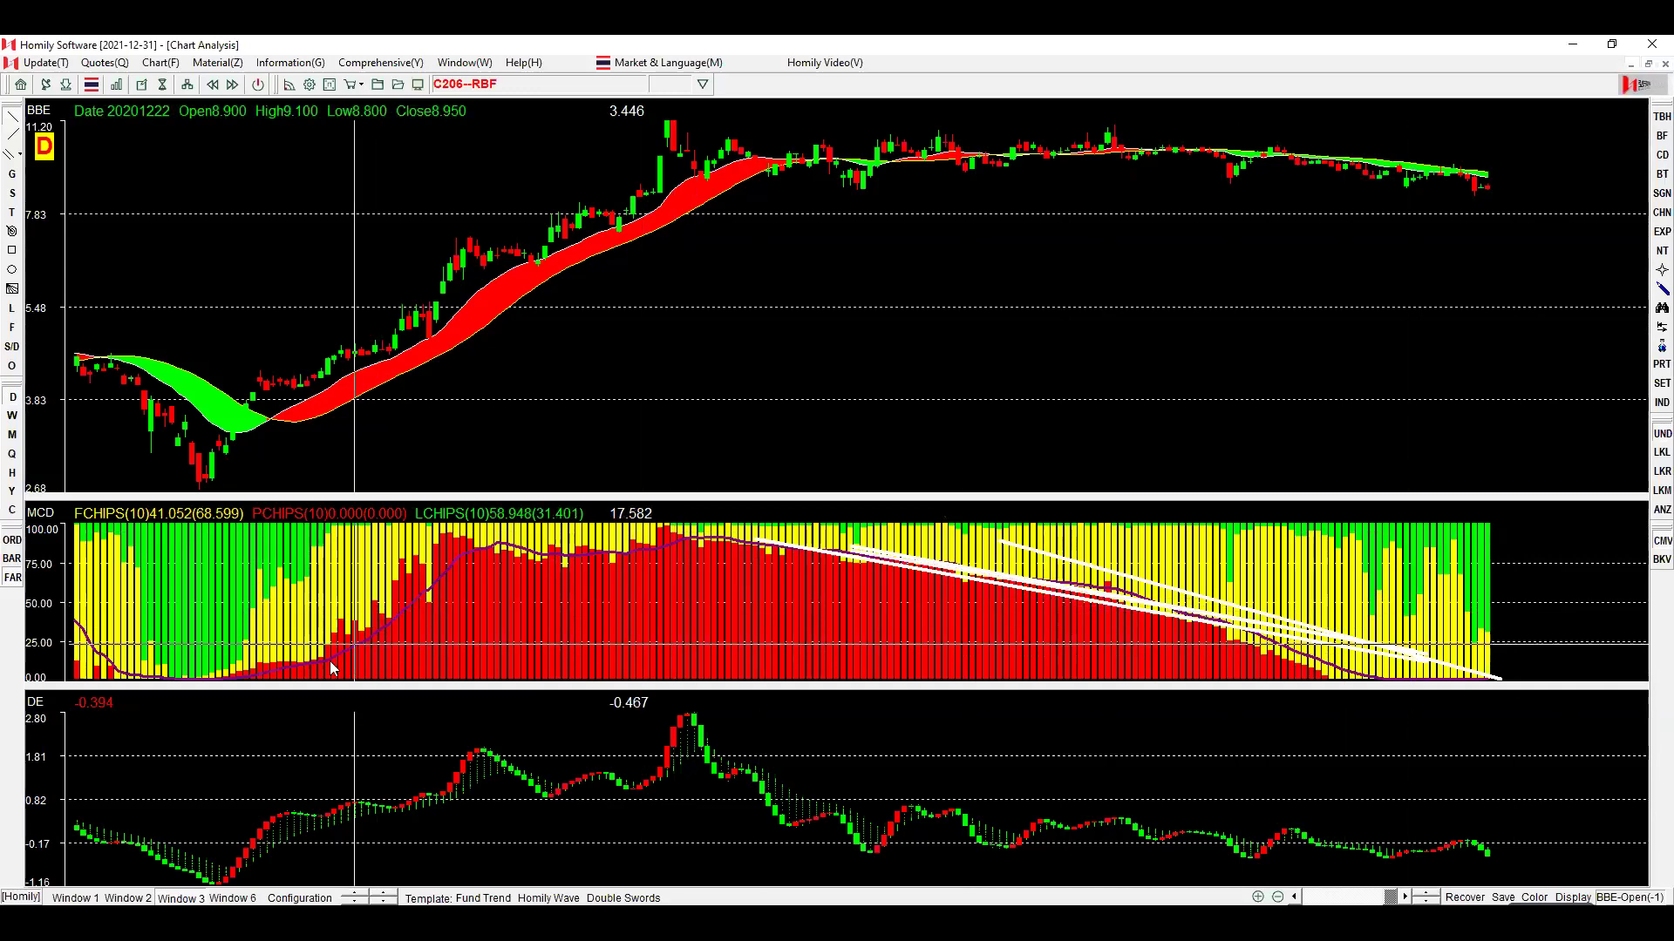
Draw rising lines over RBF's first MCD climb and price rise, plus a level MCD line near 50 and short strokes at the pullback.
drag(259, 669, 382, 658)
mouse_move(349, 661)
mouse_down()
mouse_move(504, 529)
mouse_move(490, 546)
mouse_up()
drag(307, 396, 488, 240)
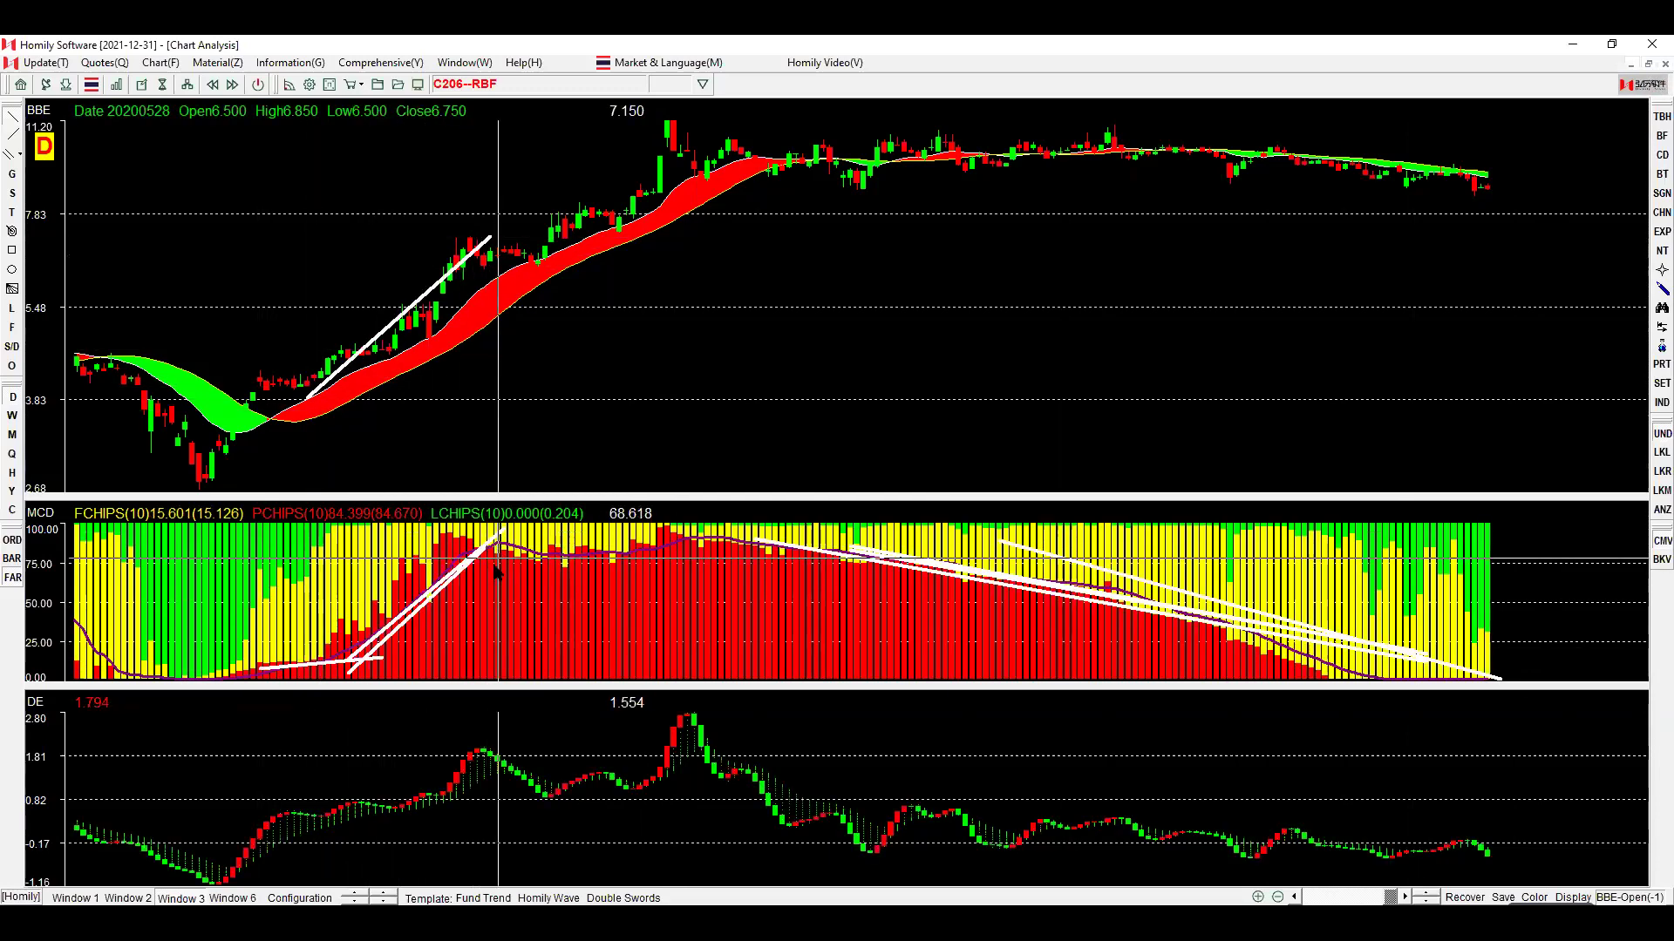
click(443, 609)
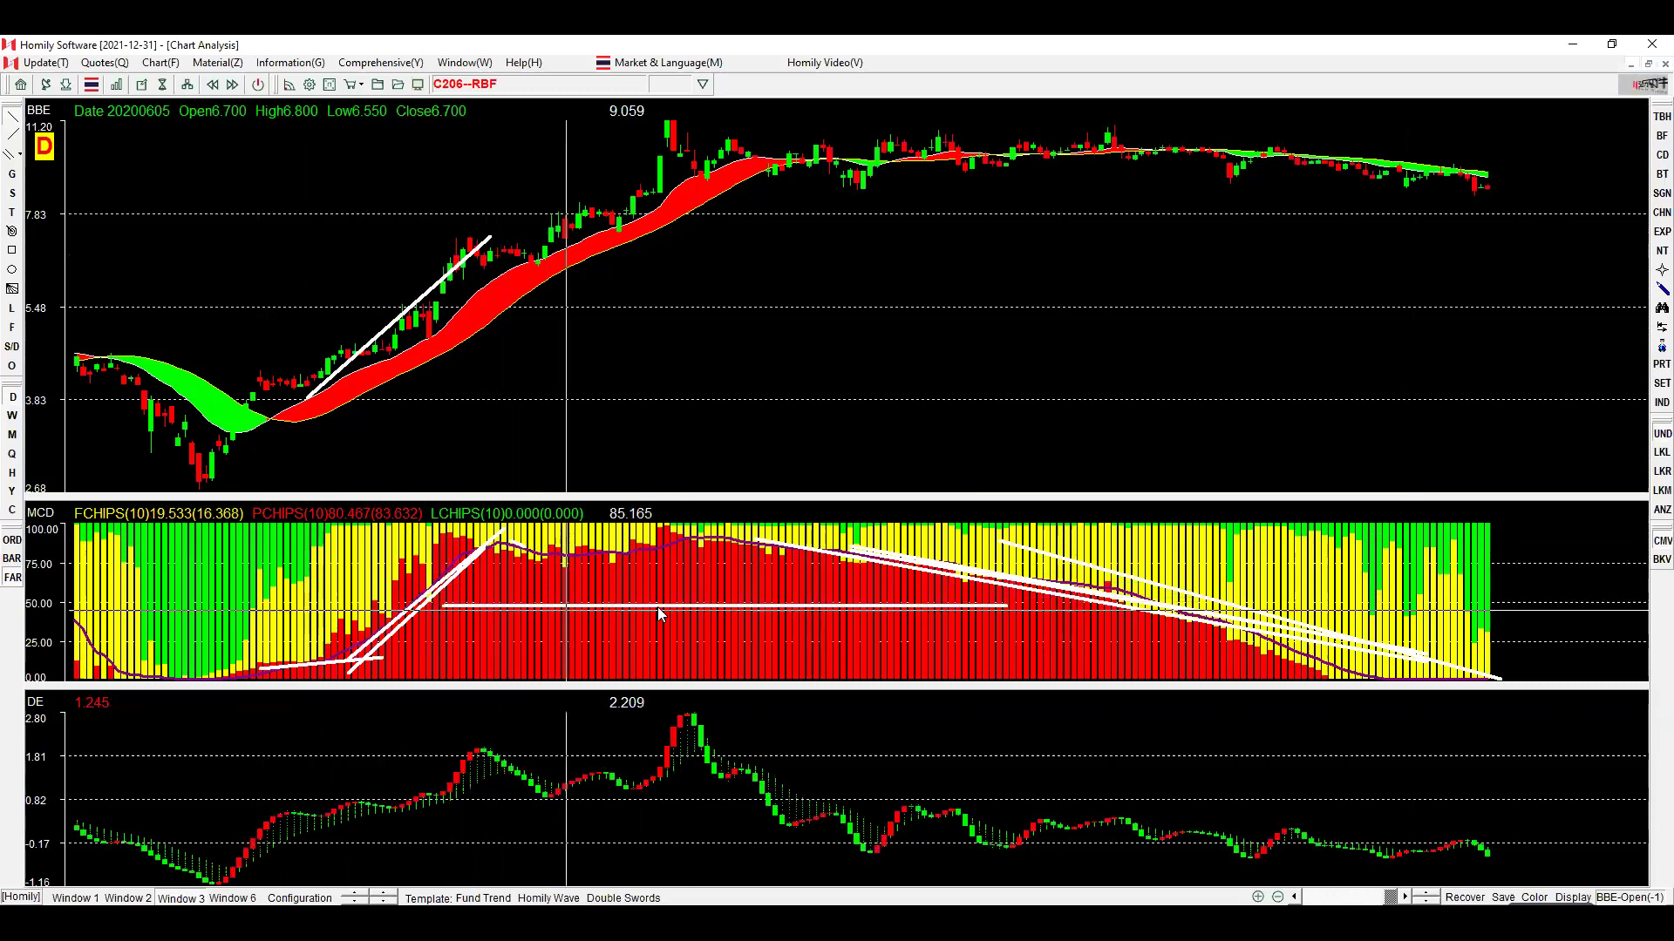
click(621, 534)
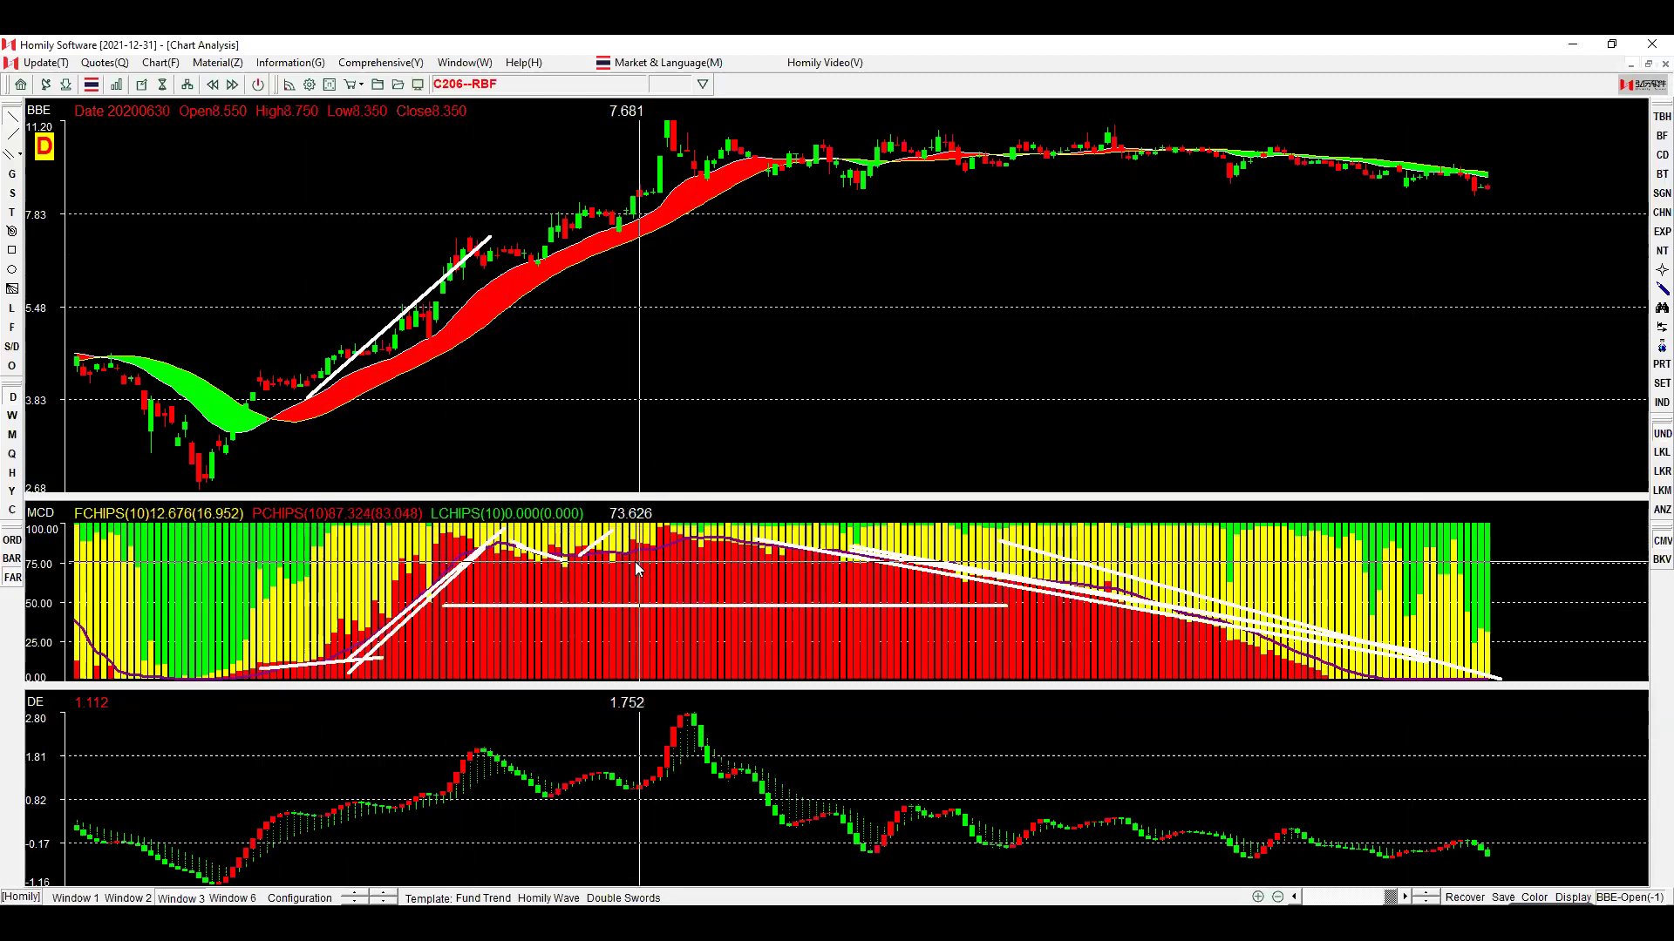
Draw a rising line along RBF's second price rise, and replace the drawings with falling lines along the long MCD decline.
drag(565, 256, 701, 150)
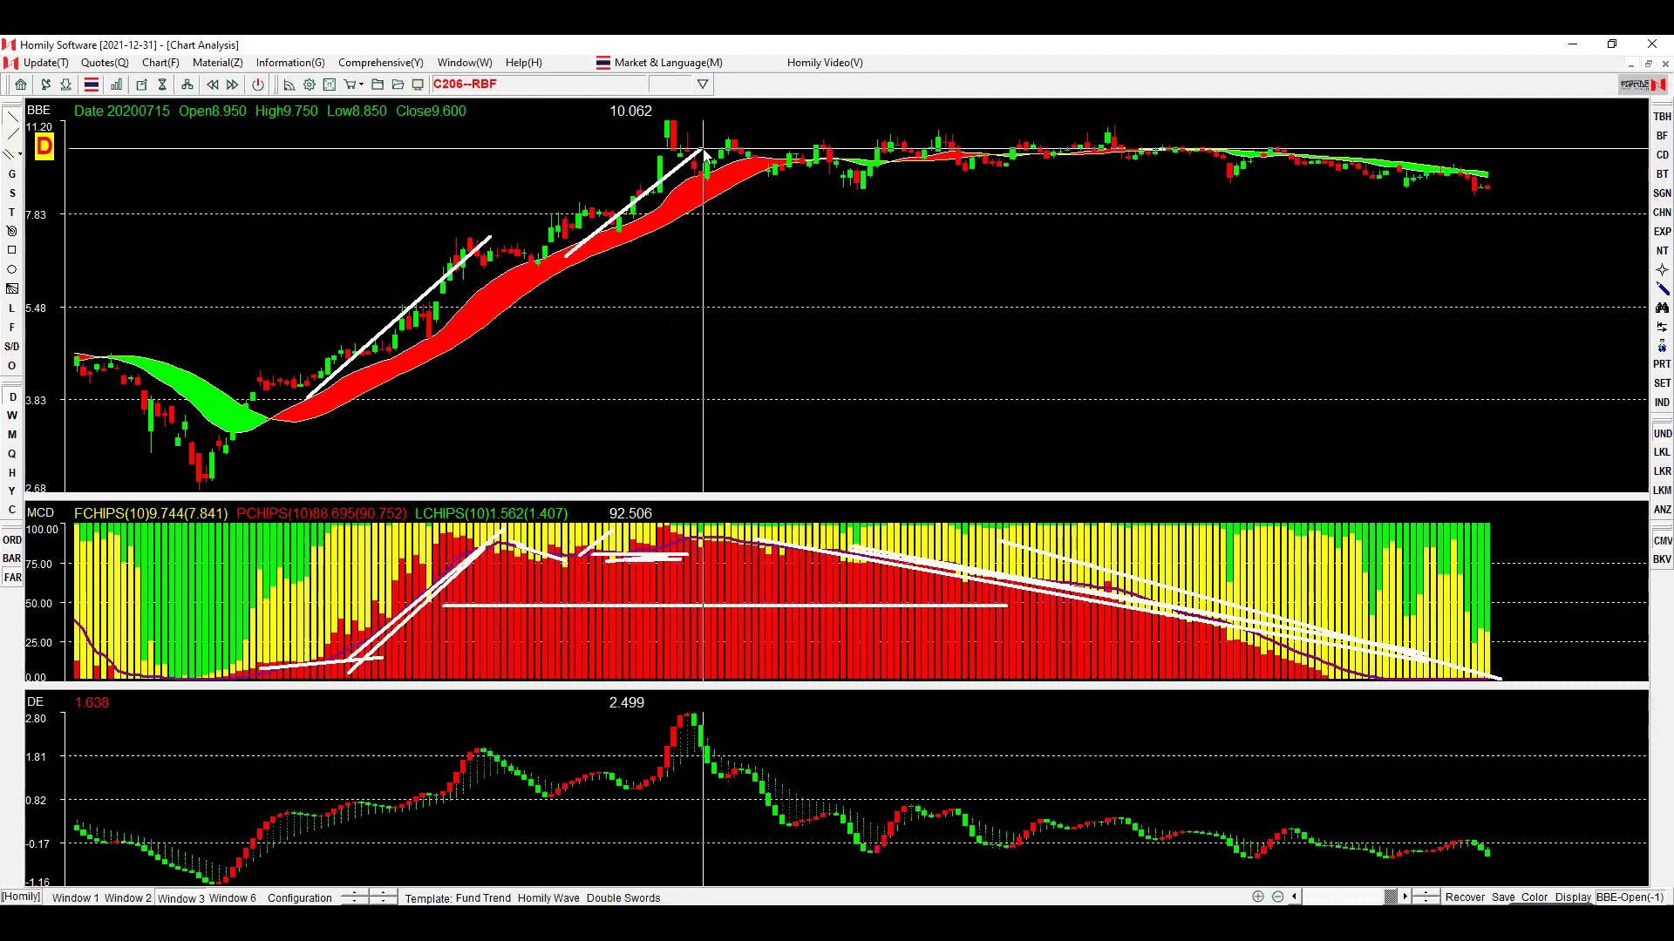
click(735, 543)
drag(735, 543, 1458, 683)
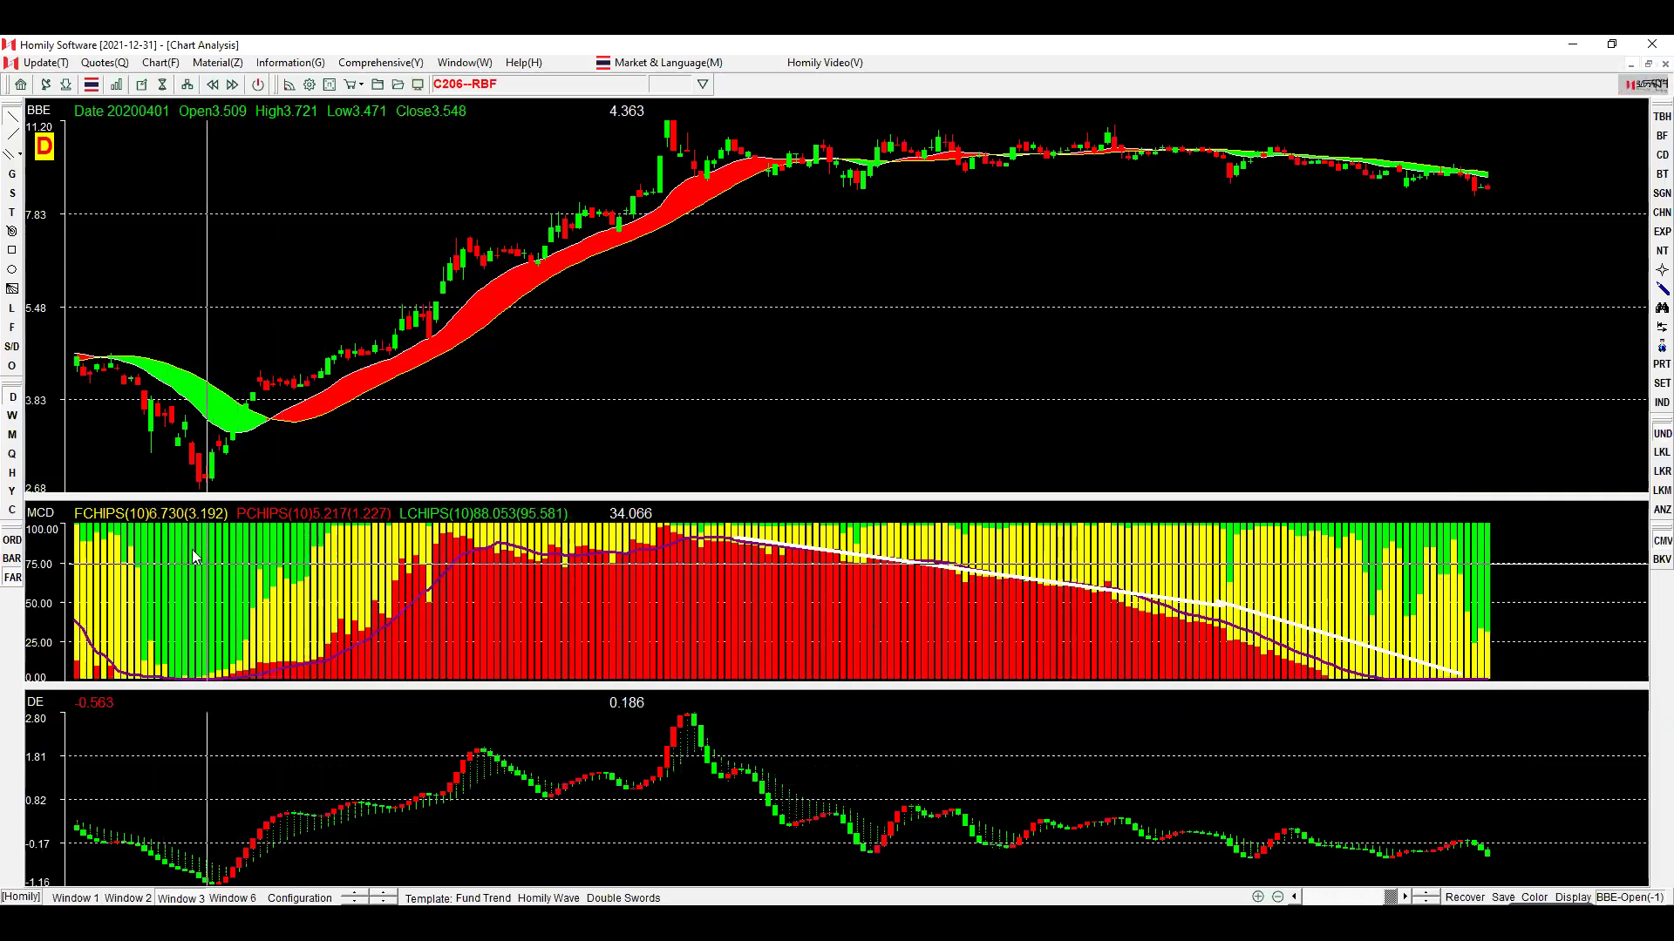
Switch to the two-pane chart layout, highlight the MCD indicator's introduction and usage principles in its description, and close the description.
click(124, 899)
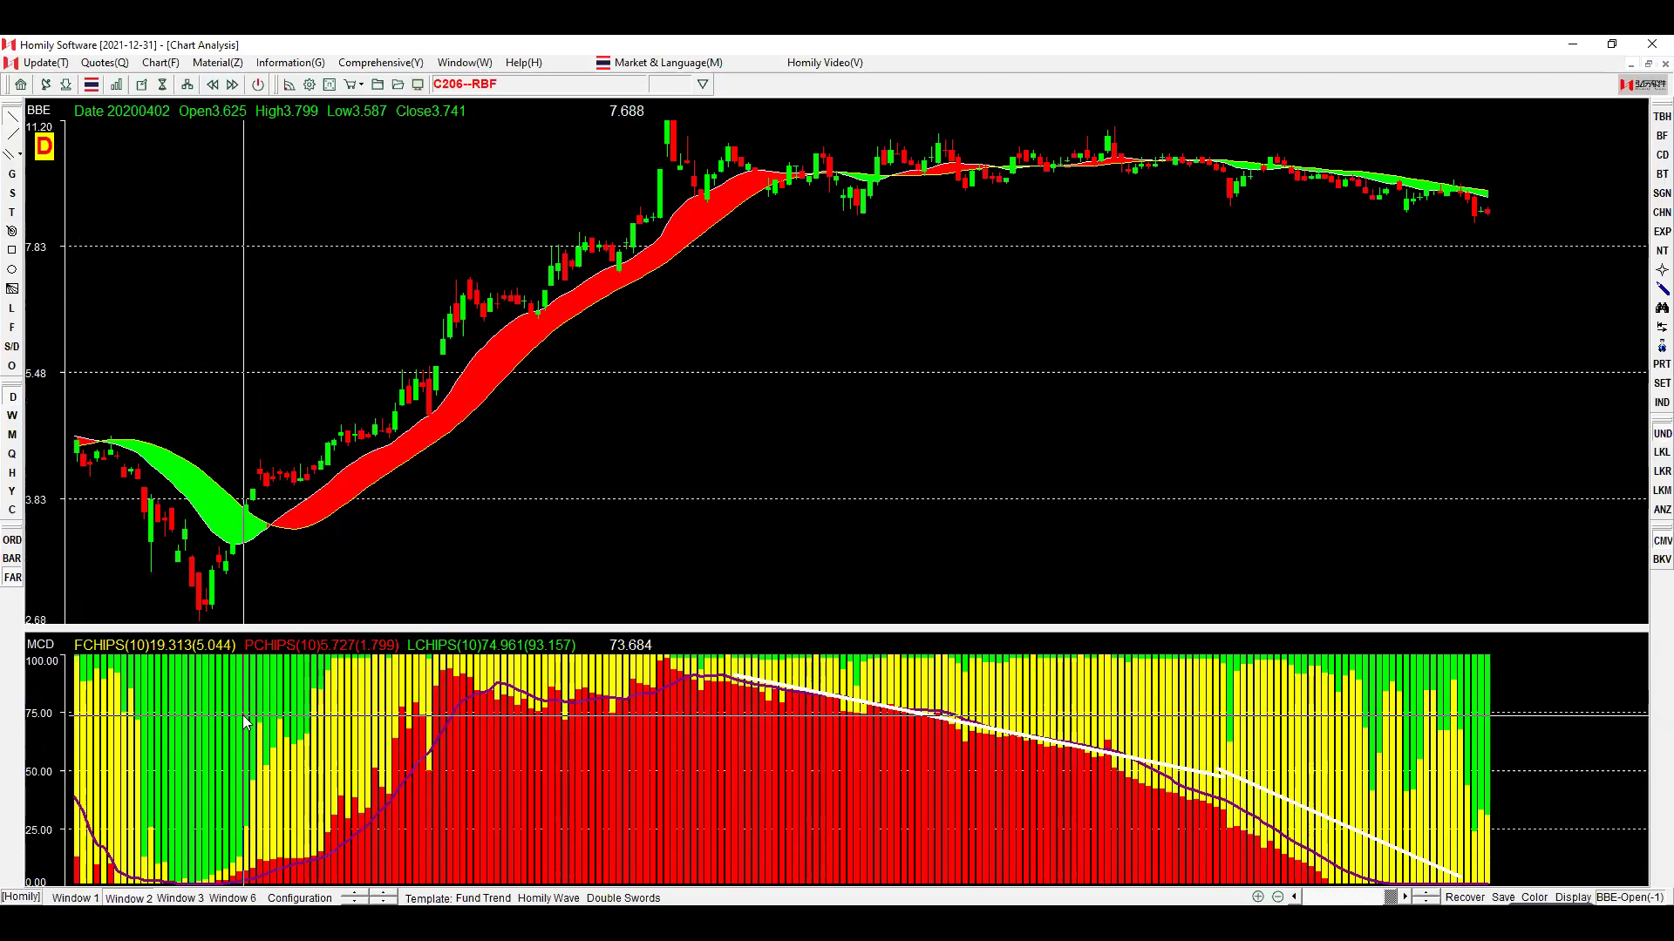
double_click(203, 686)
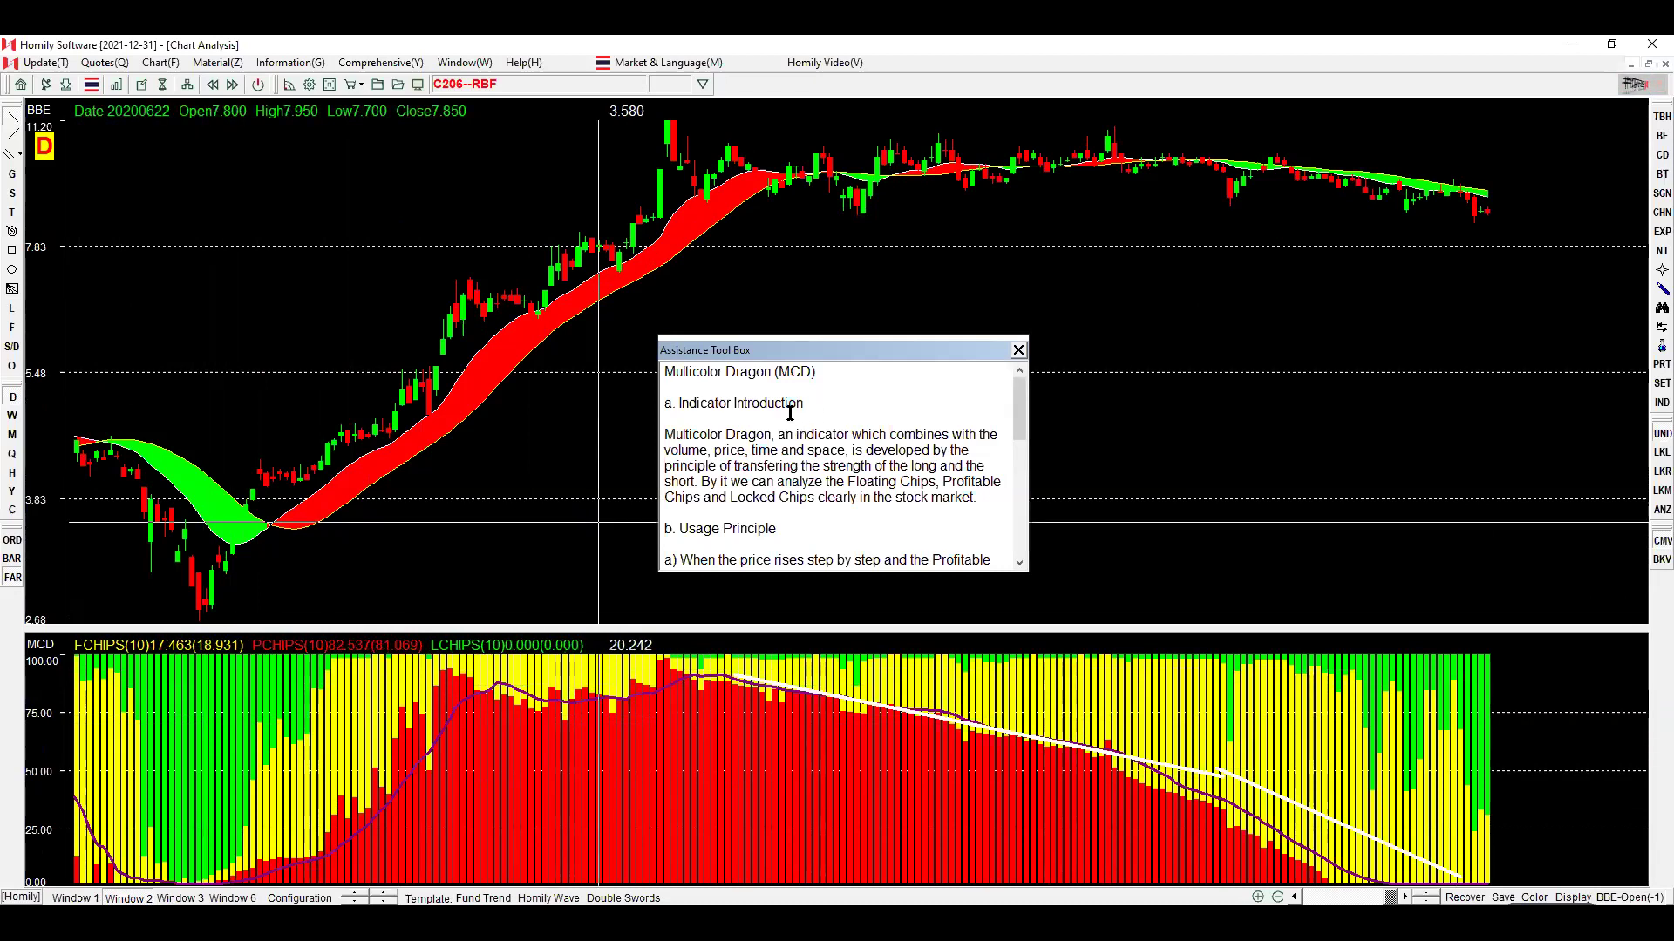
drag(680, 380, 946, 578)
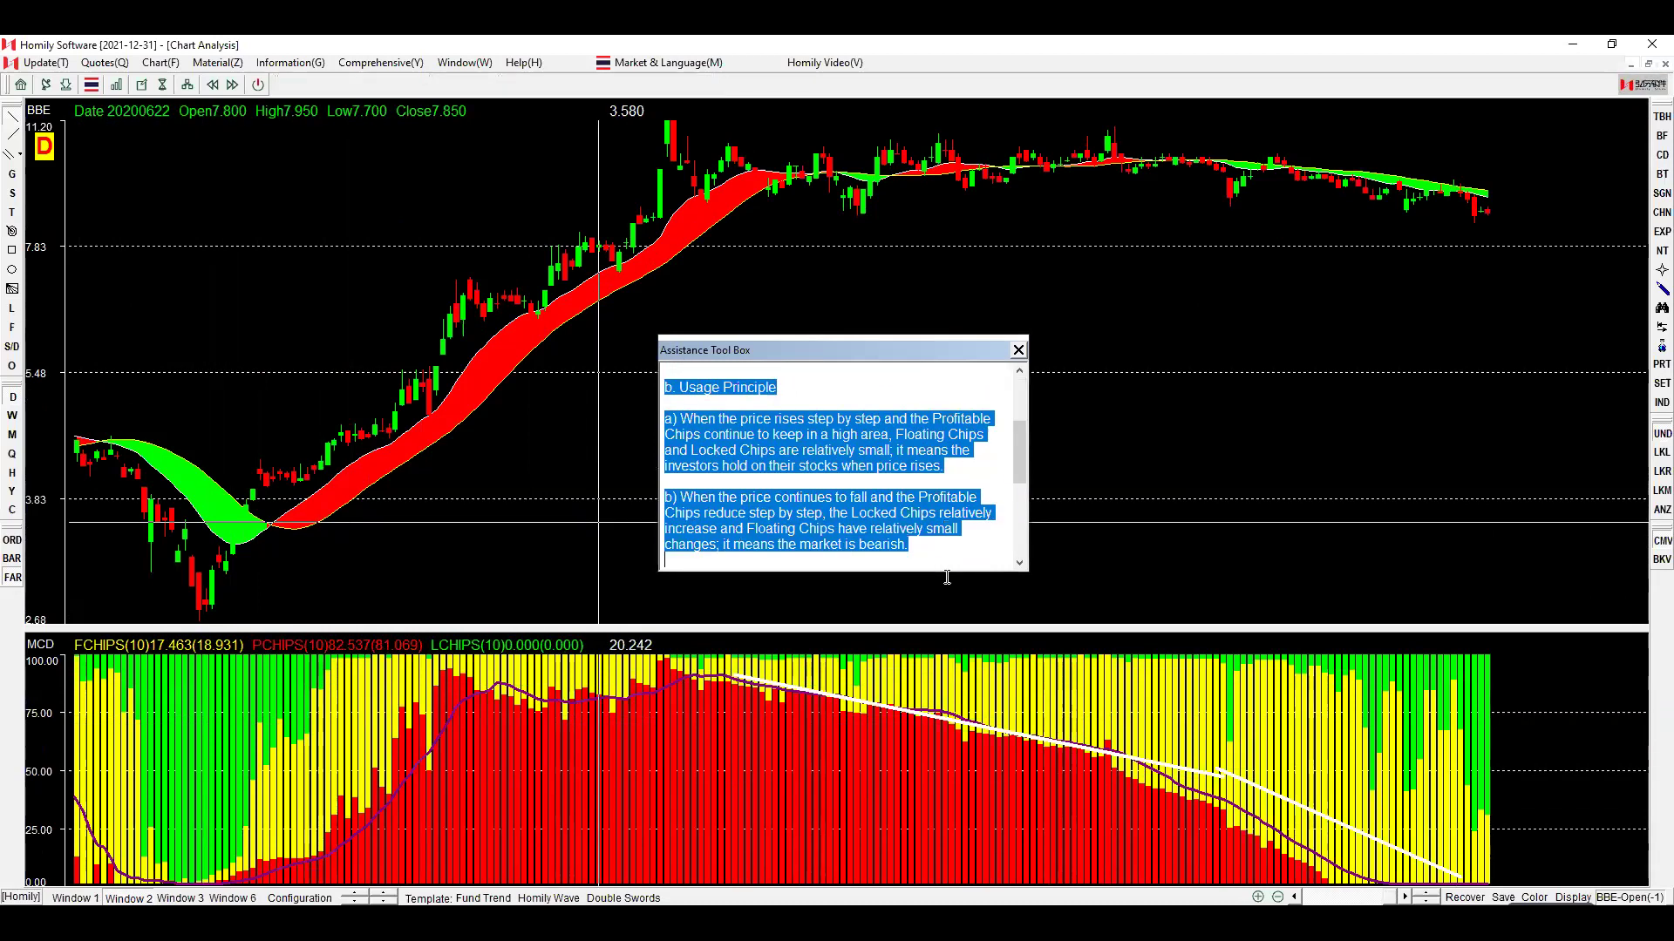
click(1018, 350)
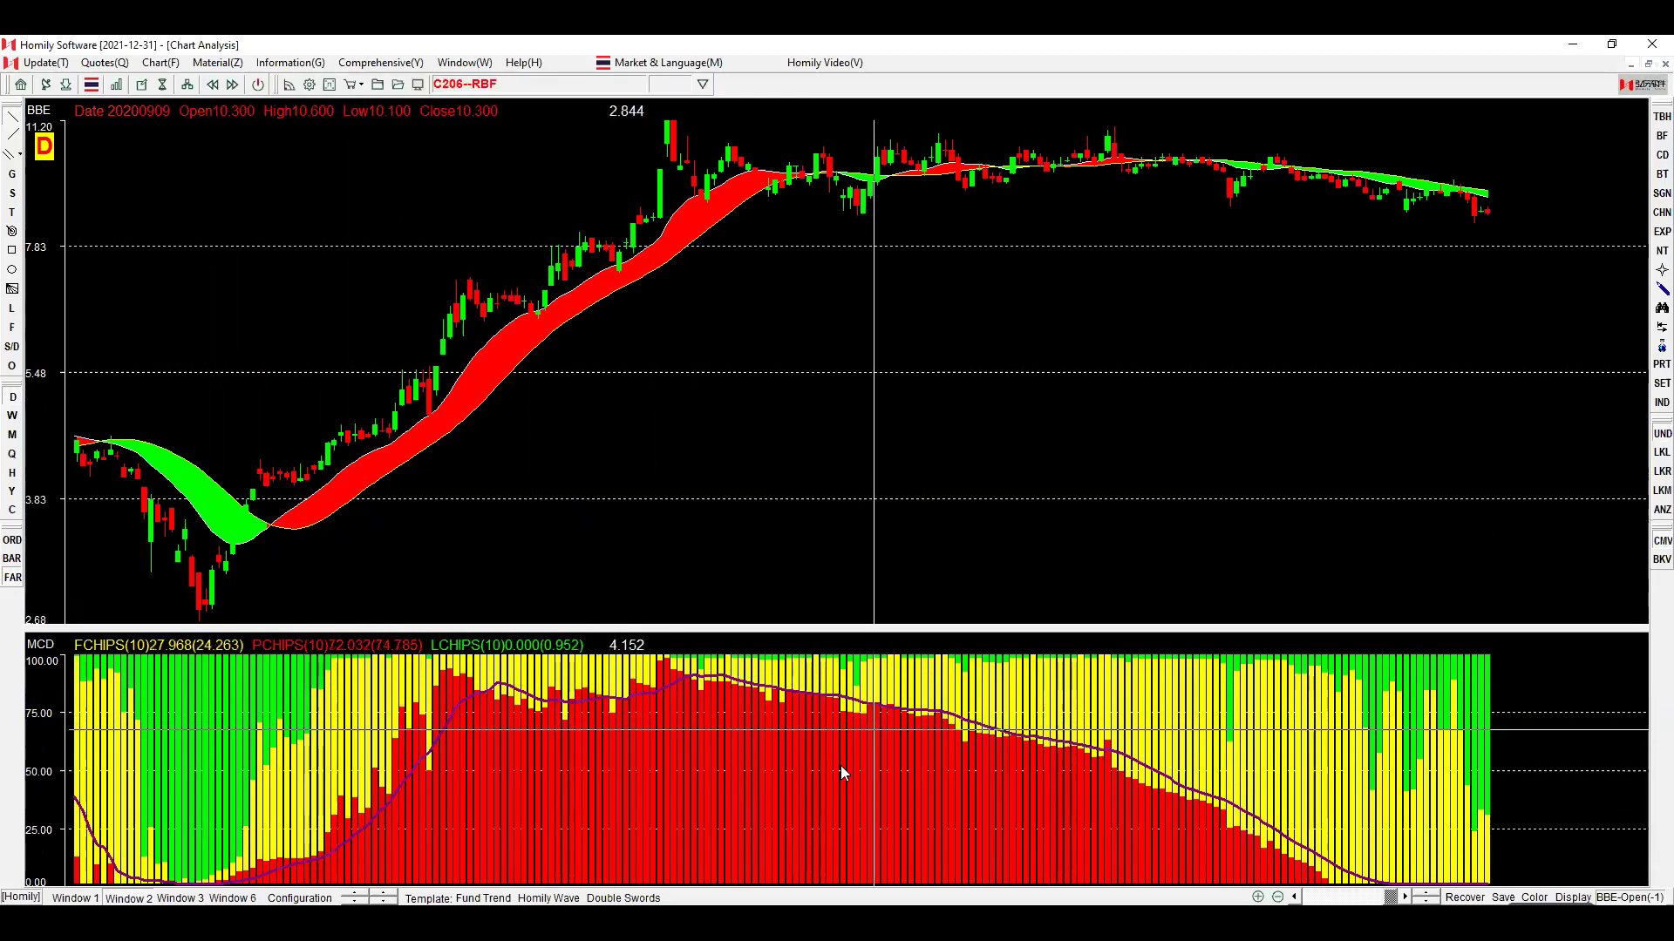
Reopen the MCD description, highlight the terms Locked Chips, Profitable Chips and Floating Chips, and close it.
double_click(841, 767)
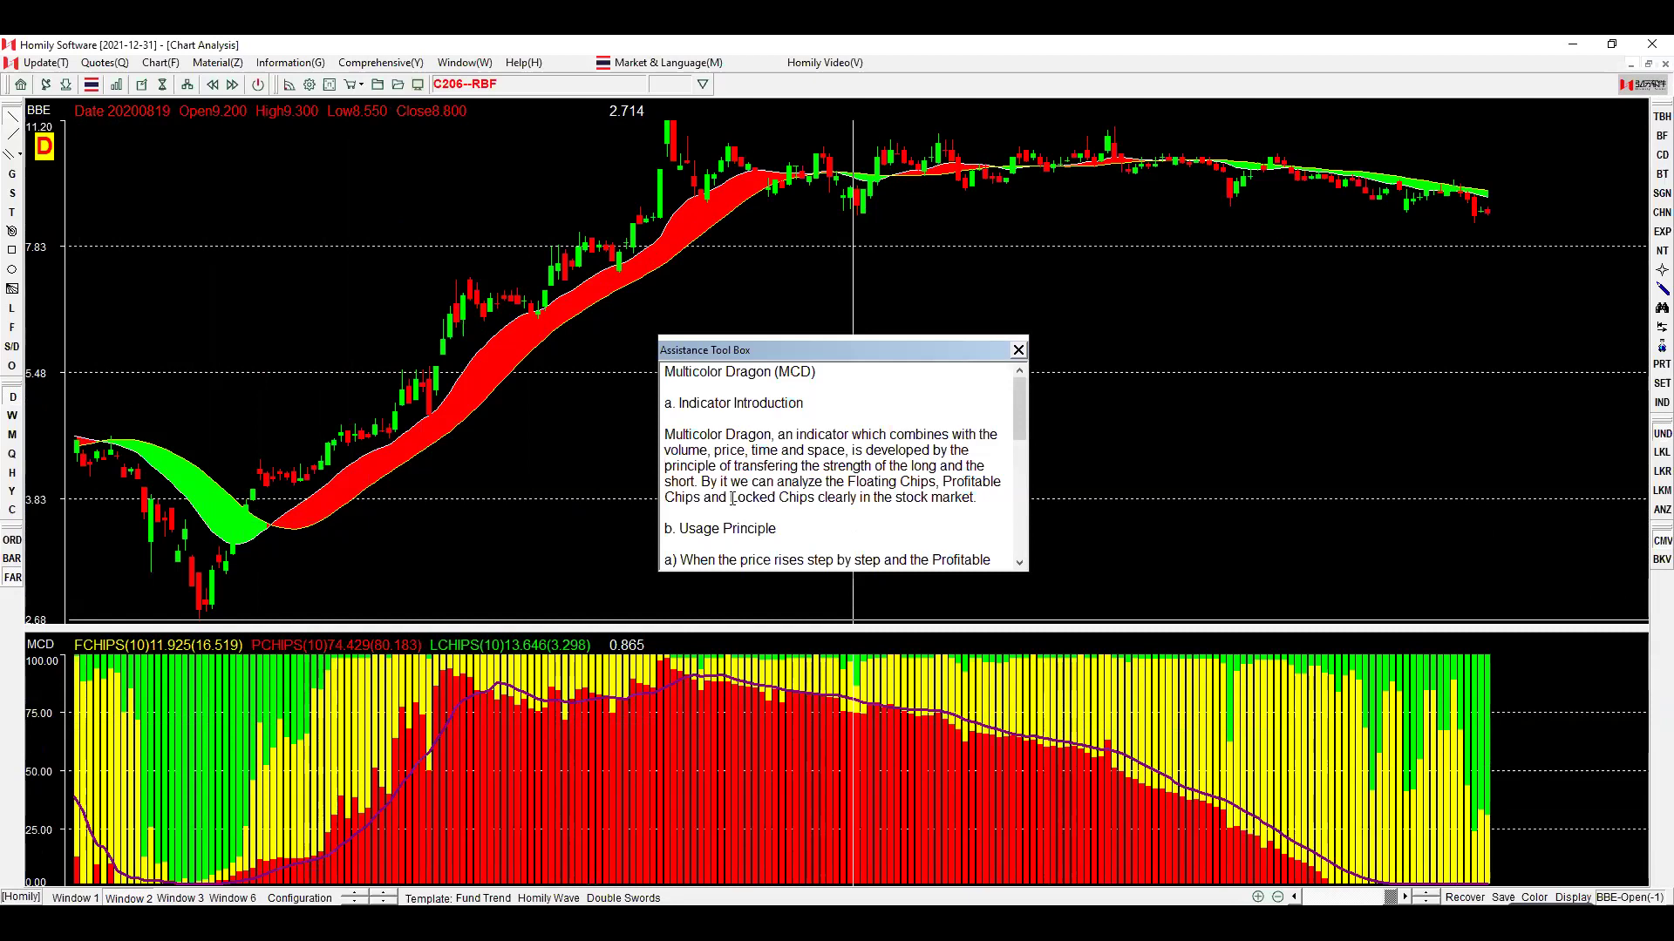
drag(800, 499, 732, 498)
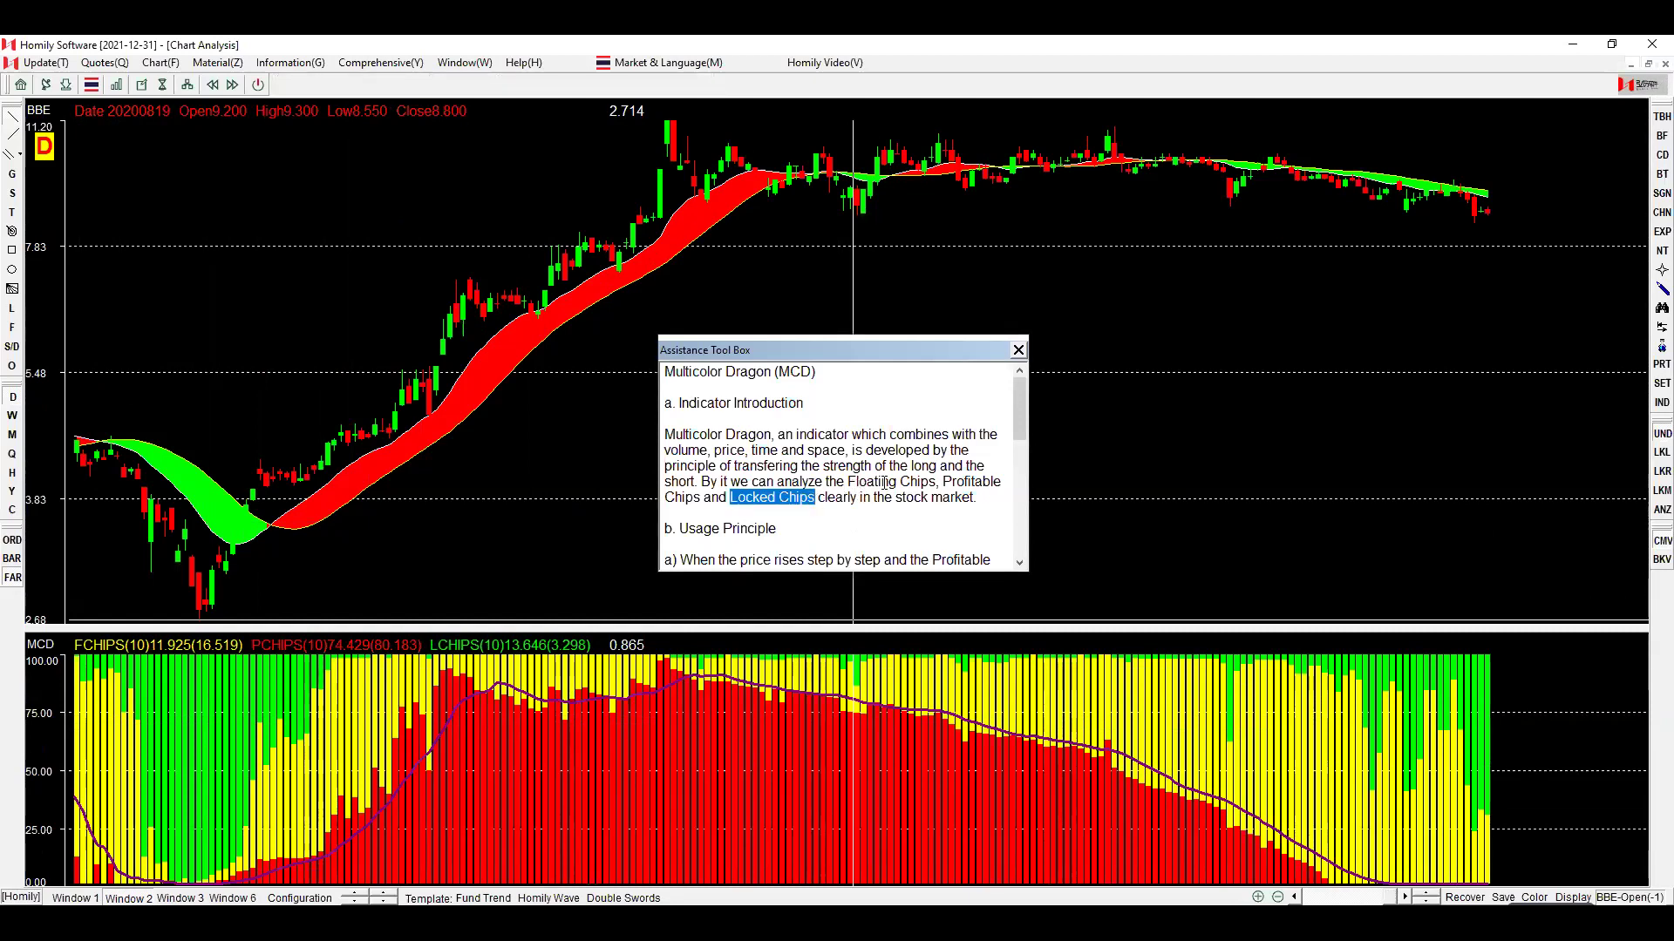
drag(943, 482, 1024, 487)
drag(848, 482, 954, 480)
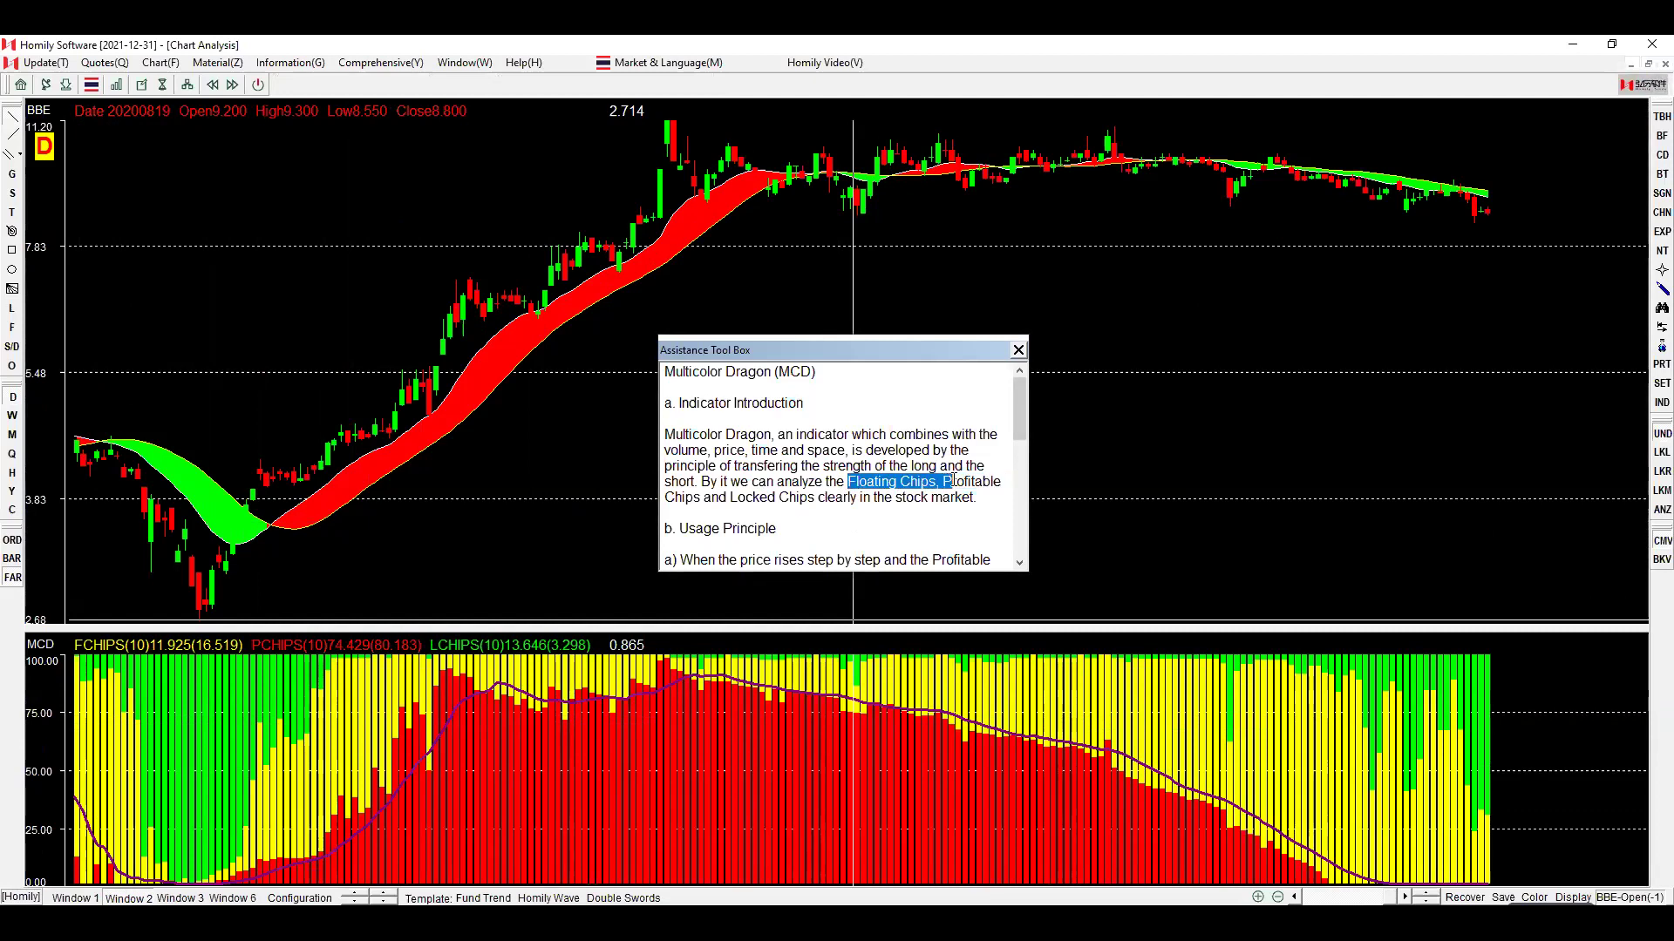
click(1018, 351)
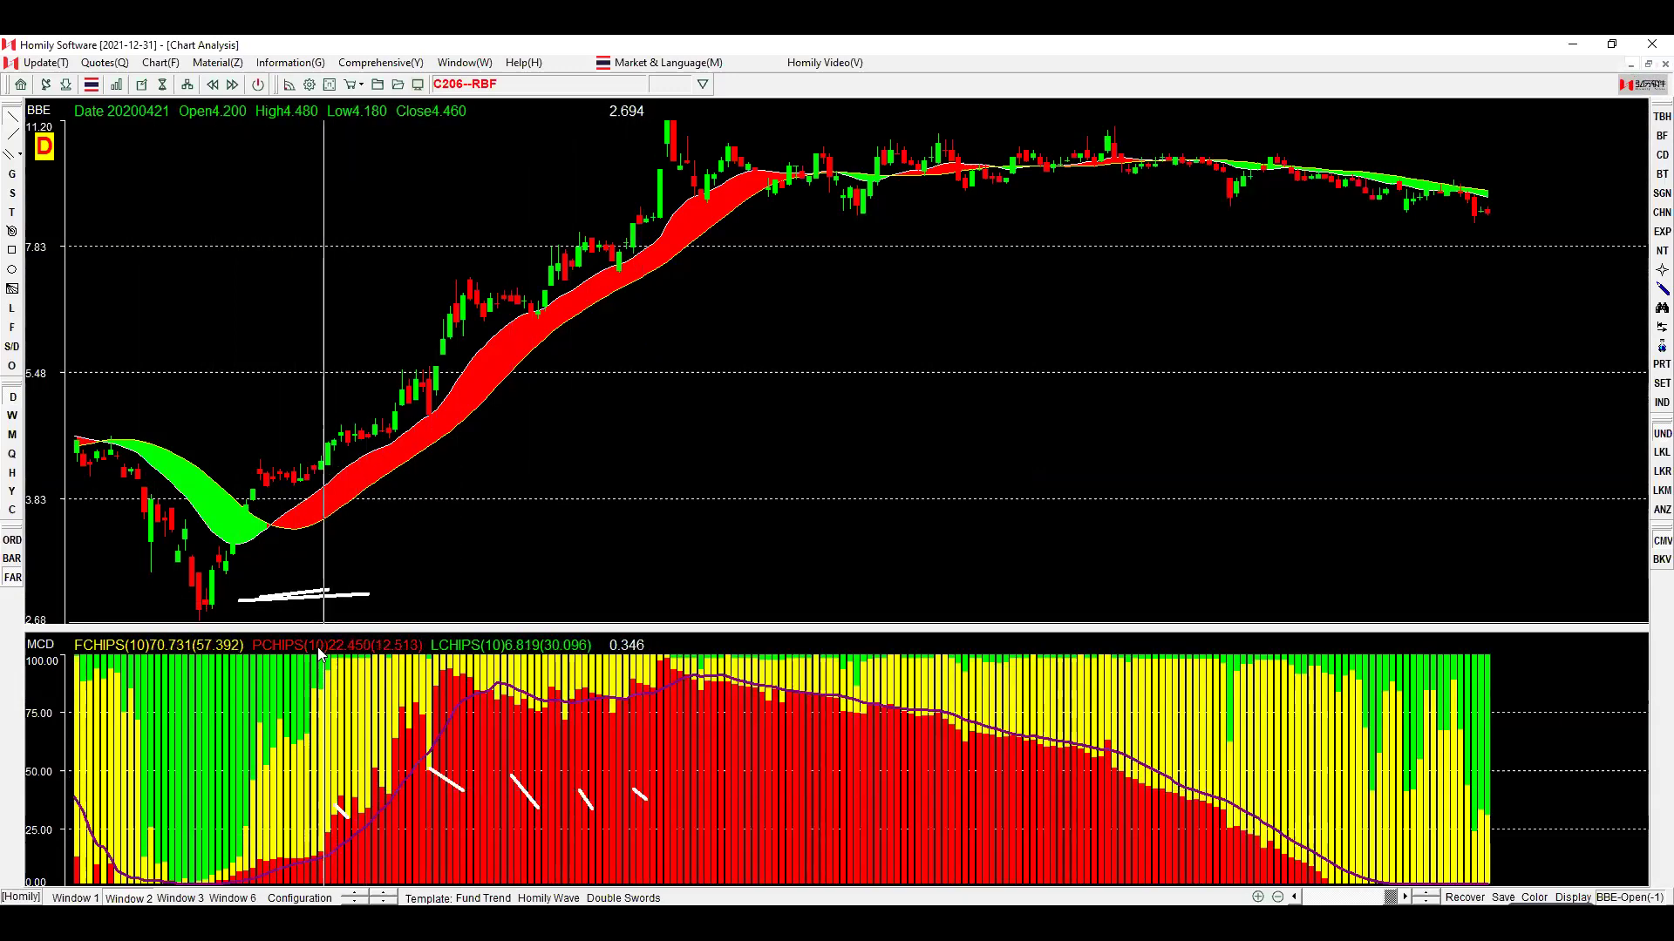
Draw a rising line over RBF's April–May 2020 MCD climb, clear it, and mark the purple MCD line near 18 May 2020.
drag(337, 851, 480, 716)
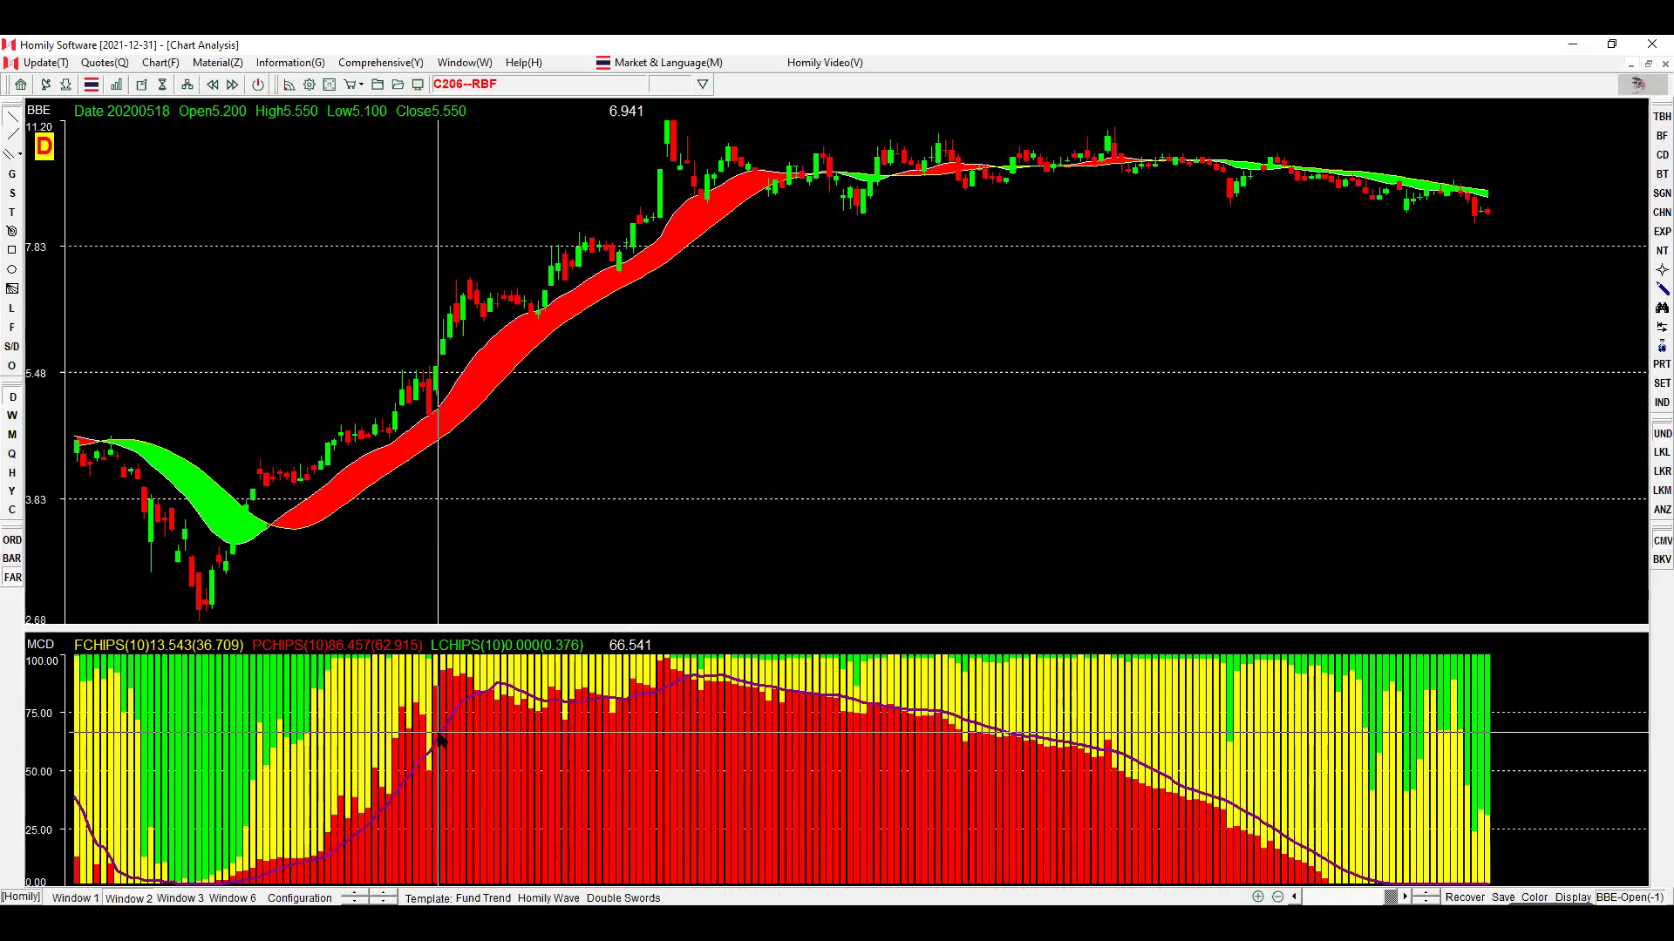
mouse_move(437, 747)
mouse_down()
mouse_move(442, 731)
mouse_move(436, 747)
mouse_up()
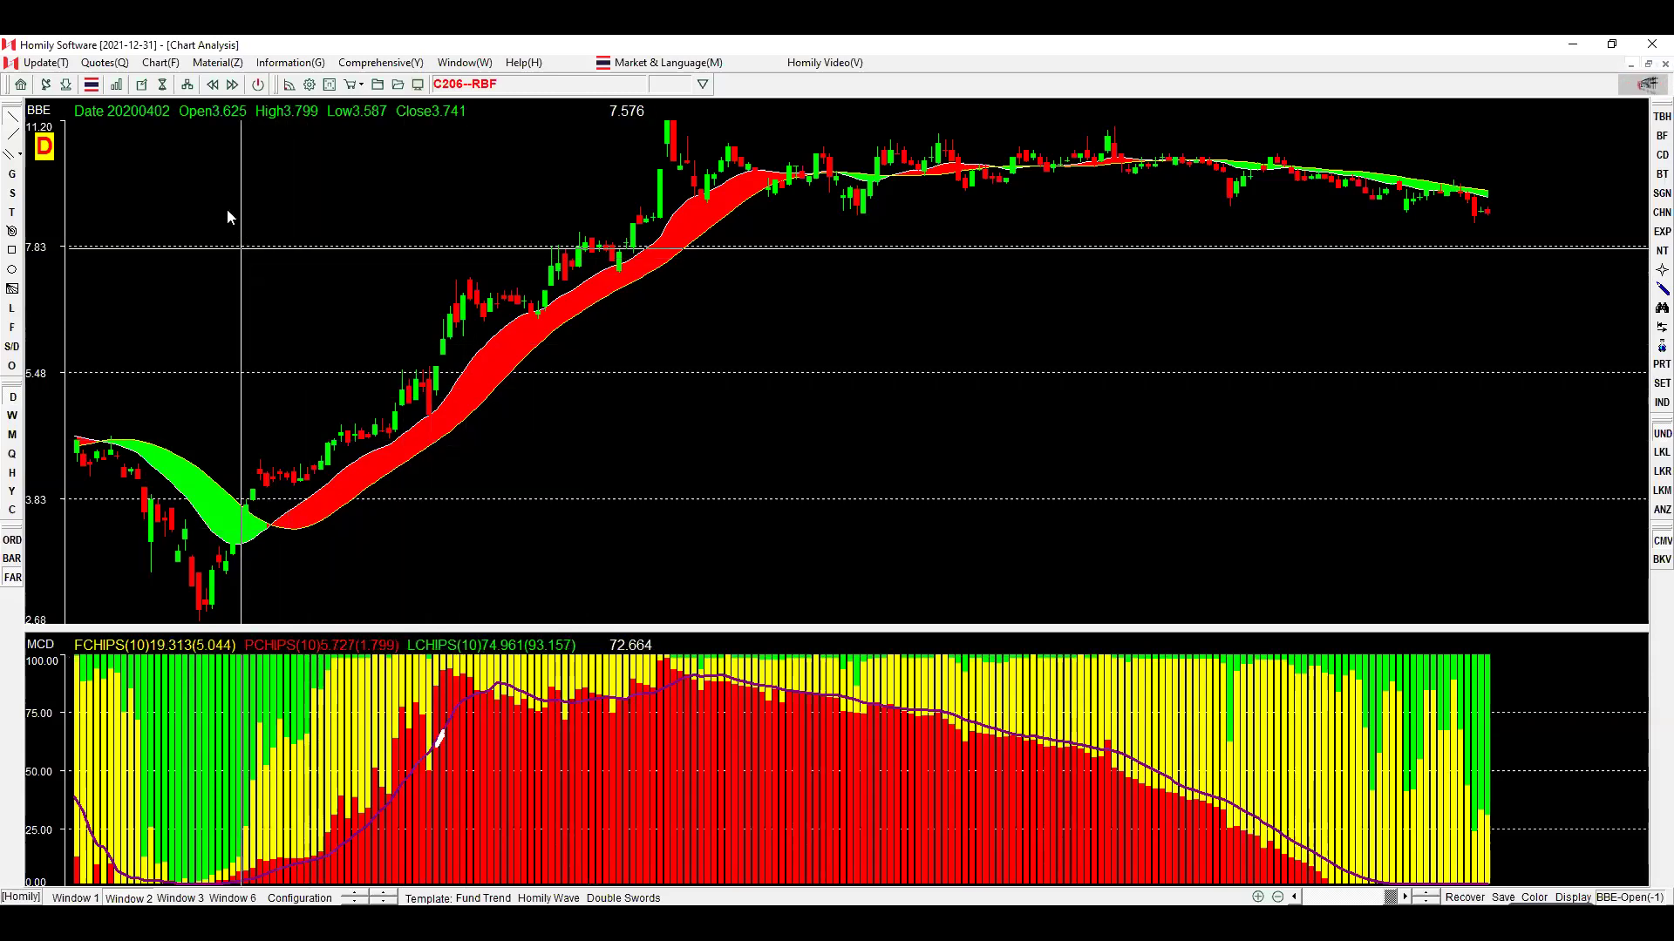
Open the Technical Filter, start extracting a saved filter result, and browse up to the SET folder.
click(163, 85)
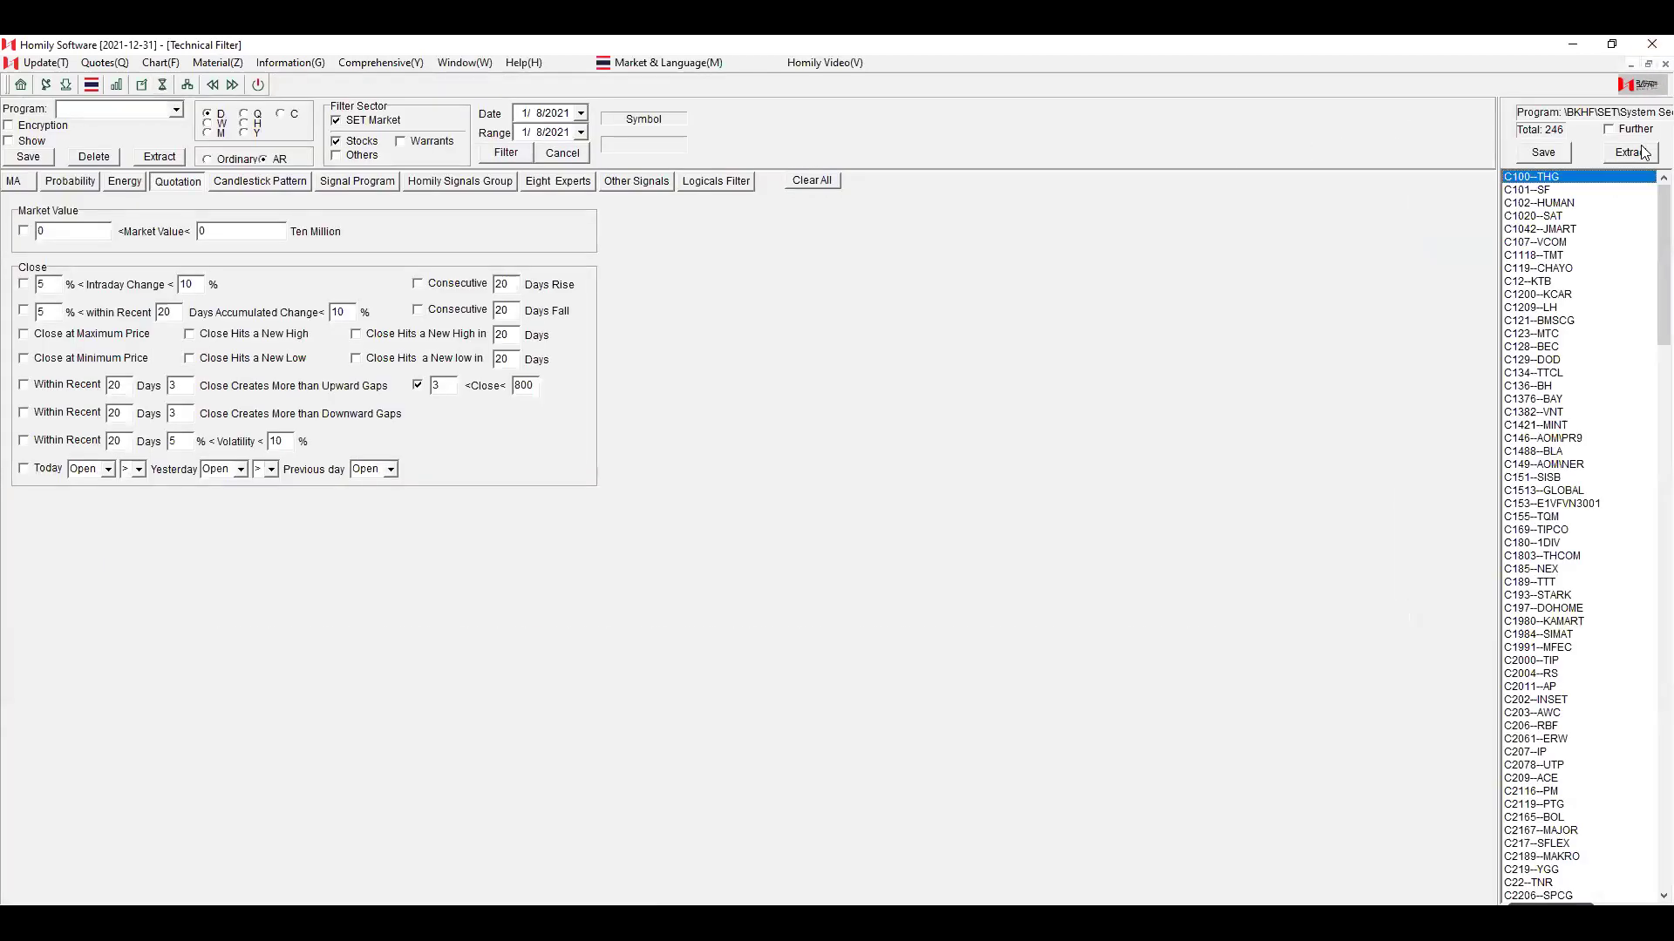
click(1644, 153)
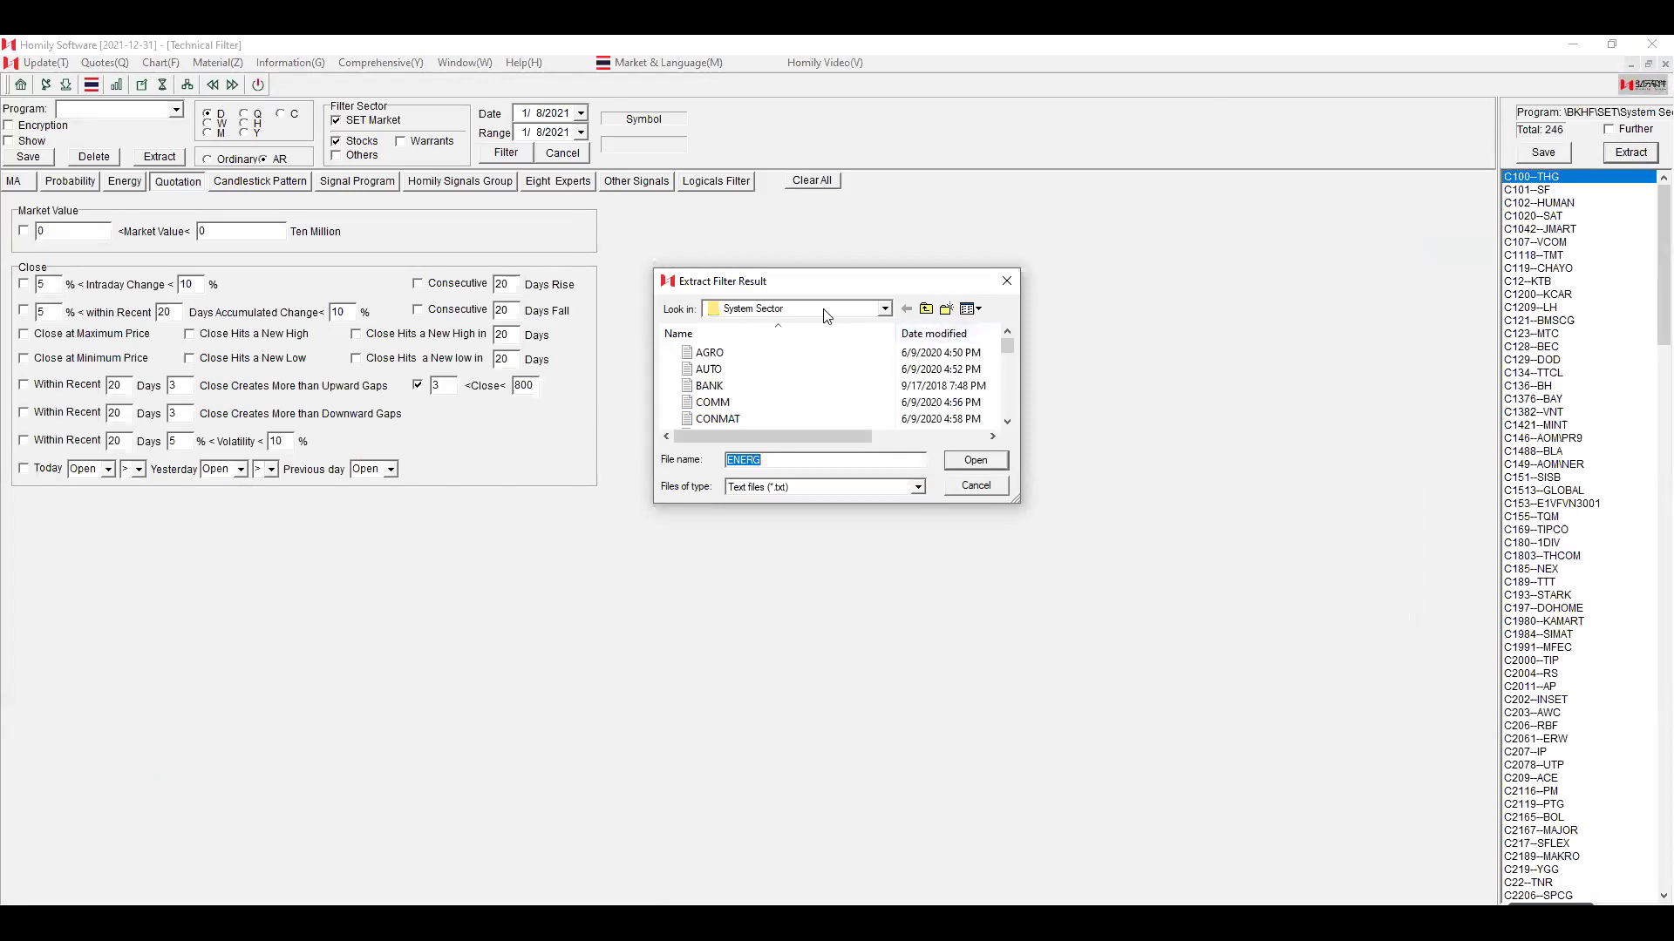
click(884, 310)
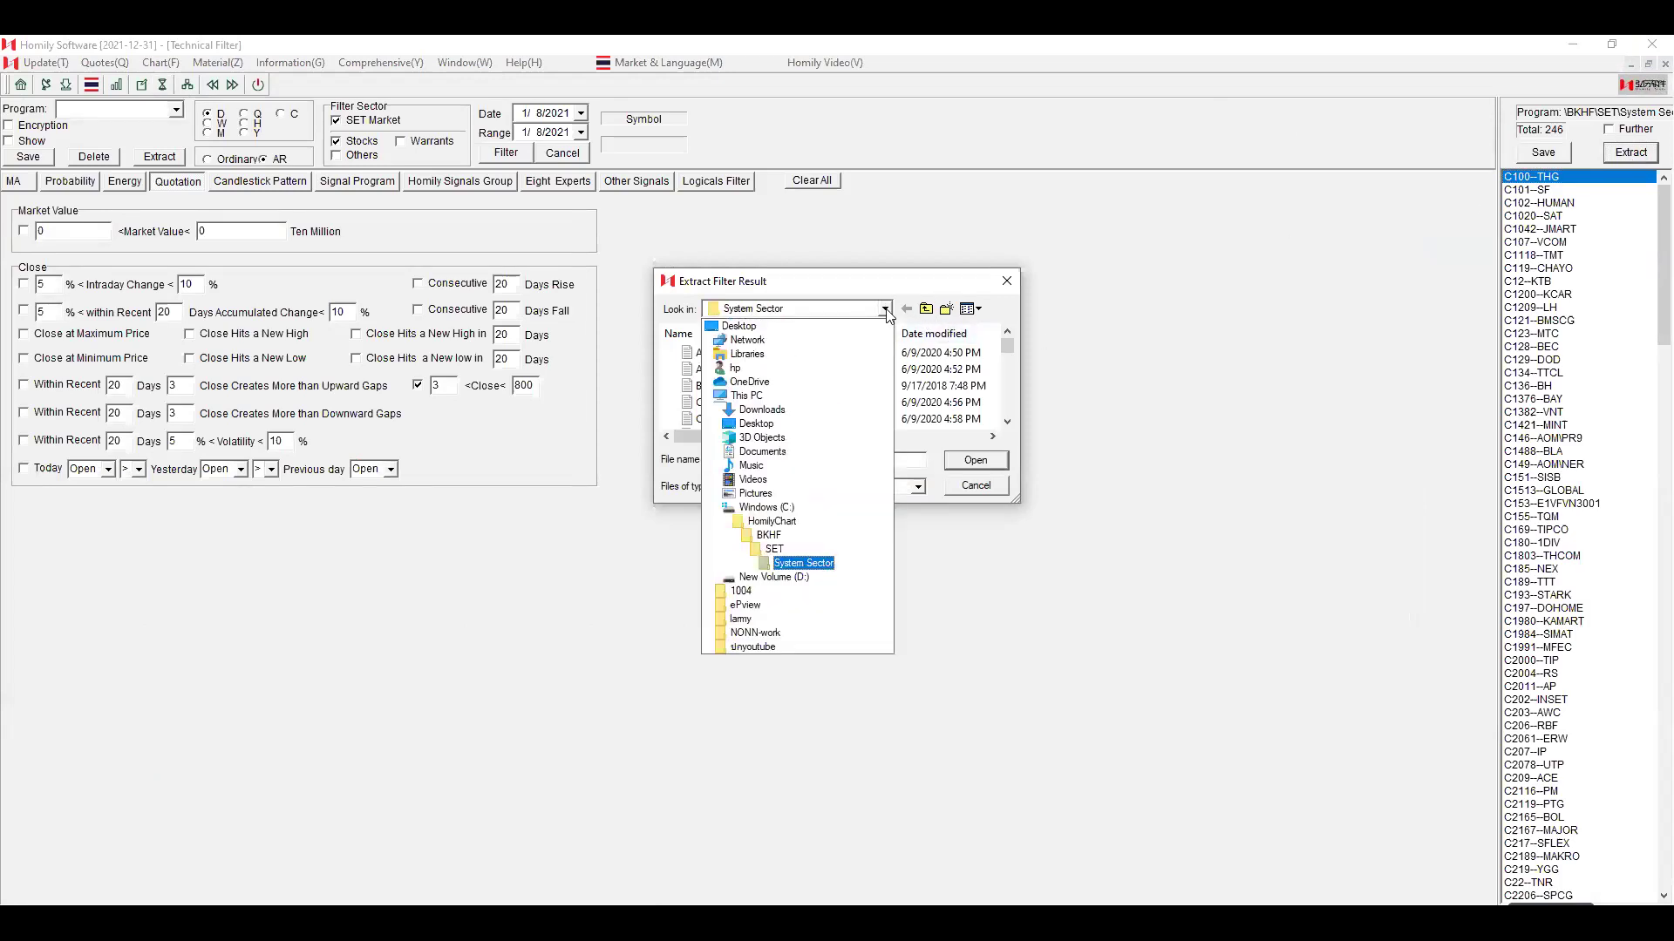
click(884, 310)
click(925, 308)
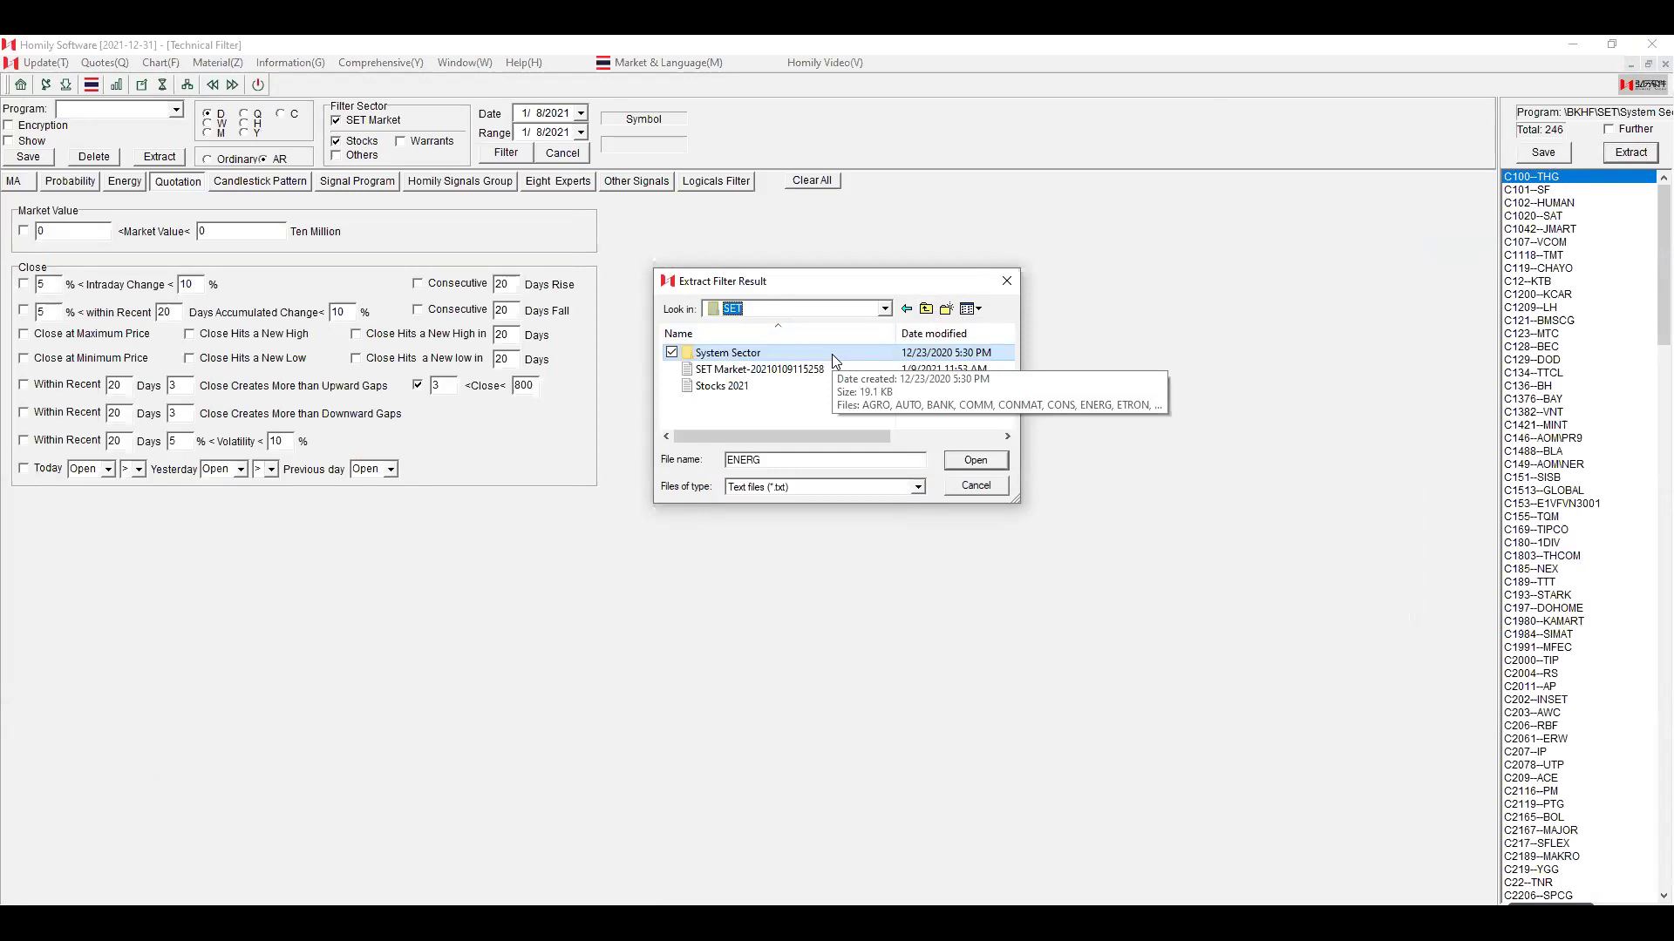
Open the System Sector folder and browse its saved stock lists, including BANK, CONMAT and FOOD.
click(987, 464)
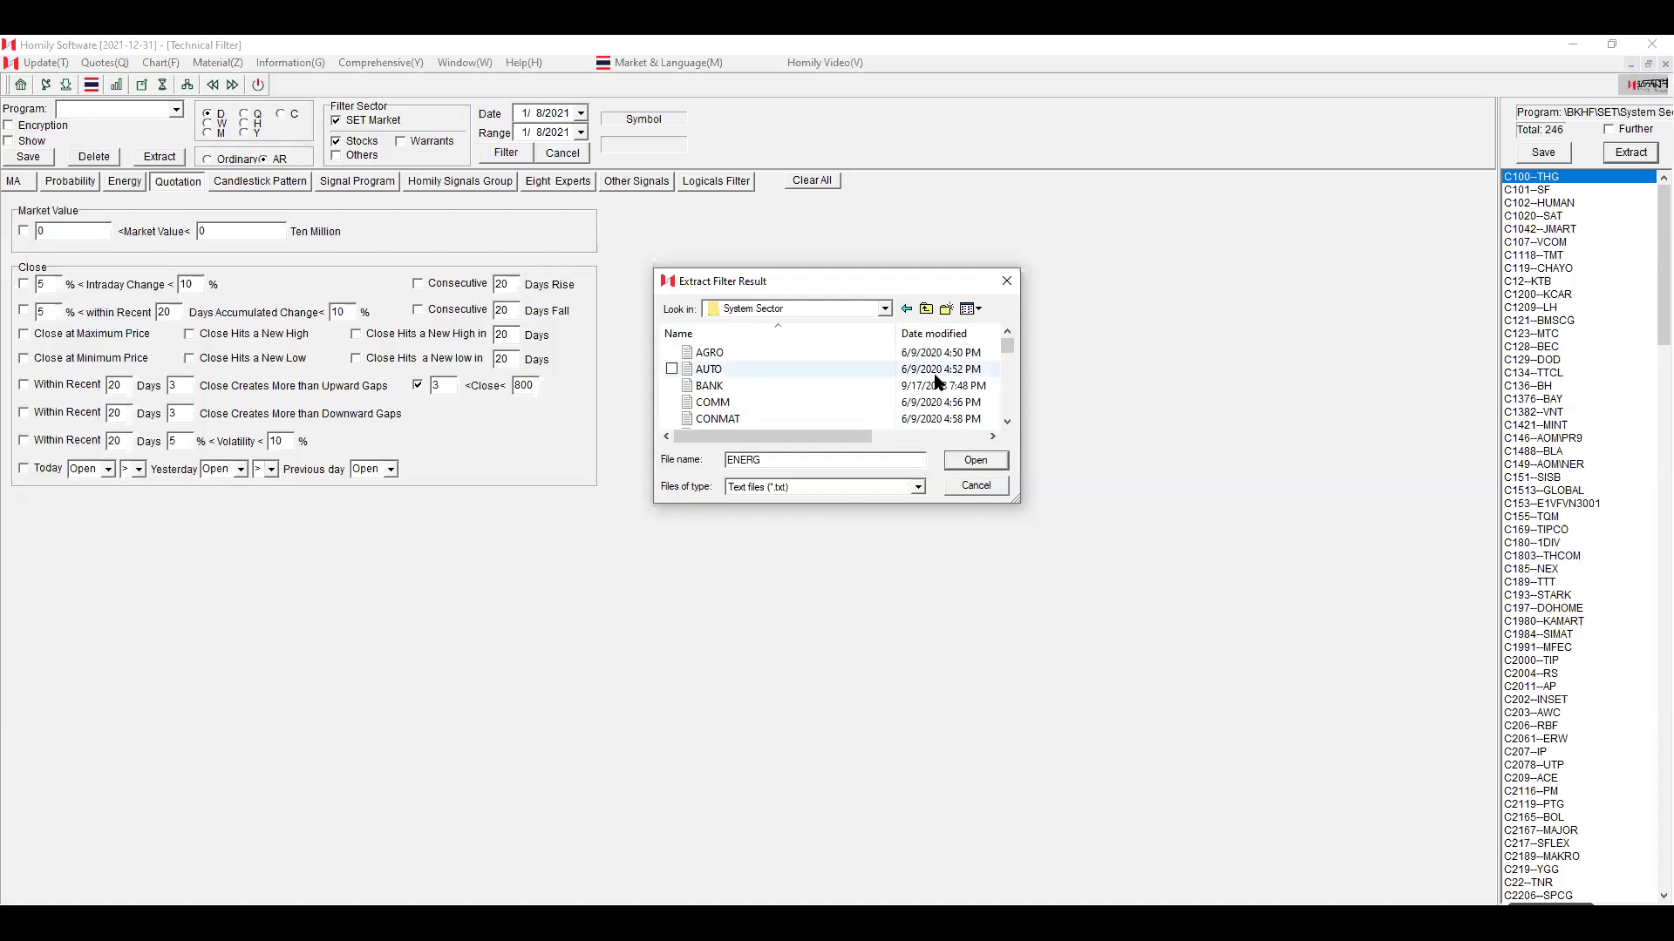
click(809, 370)
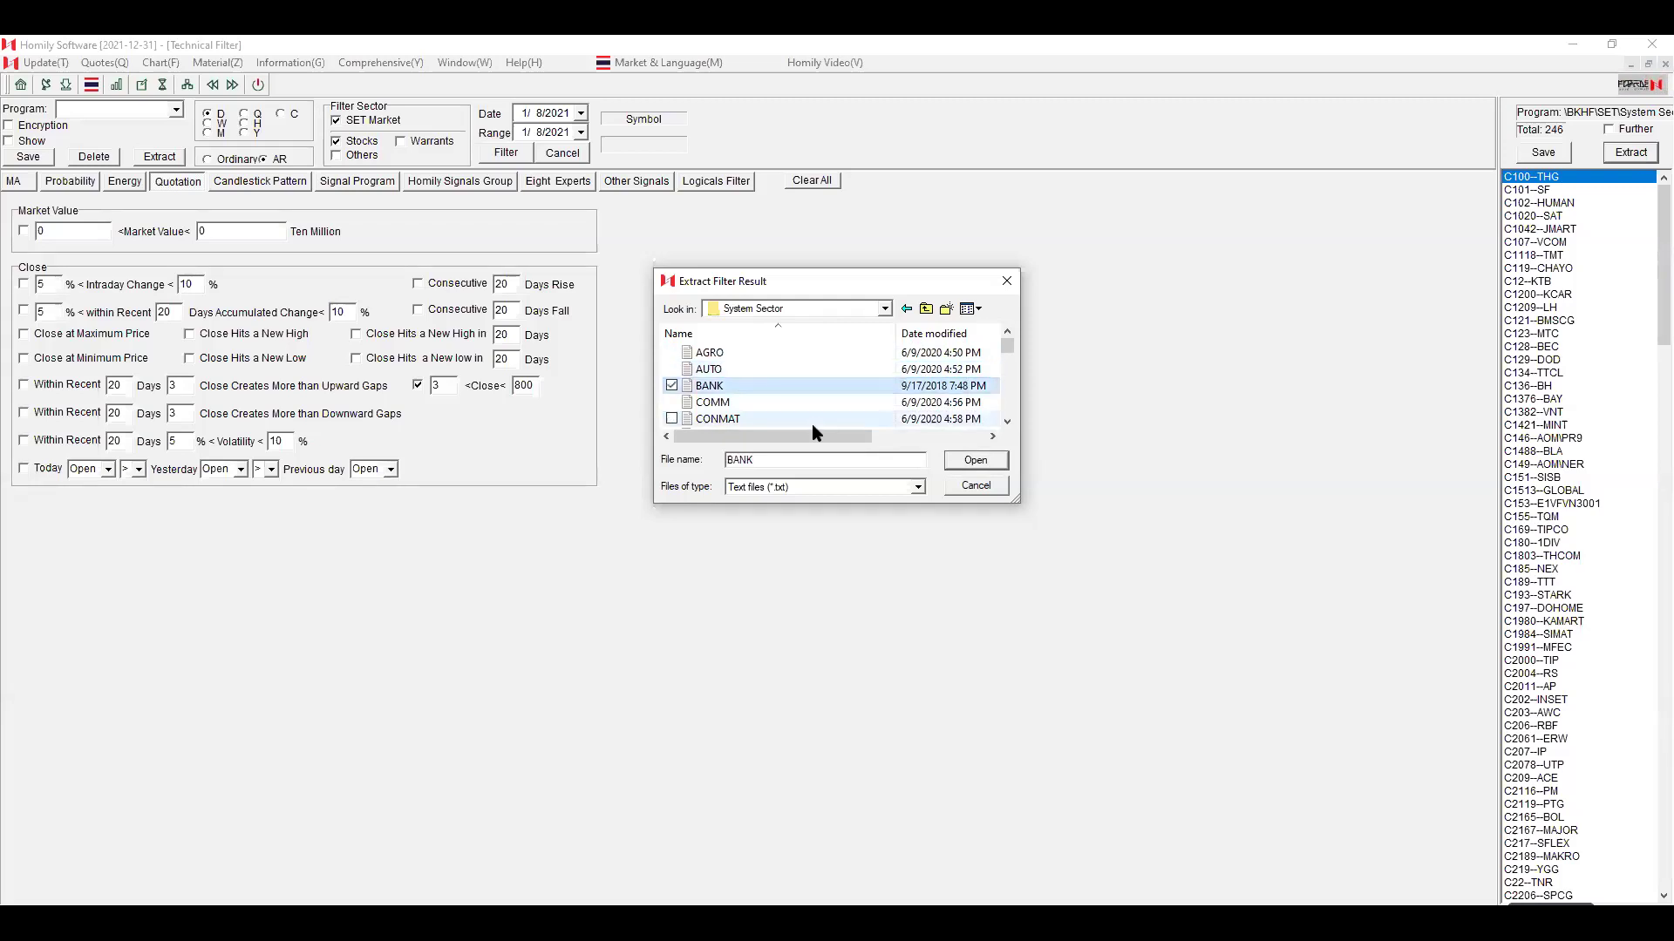
click(812, 420)
scroll(815, 410, down, 1)
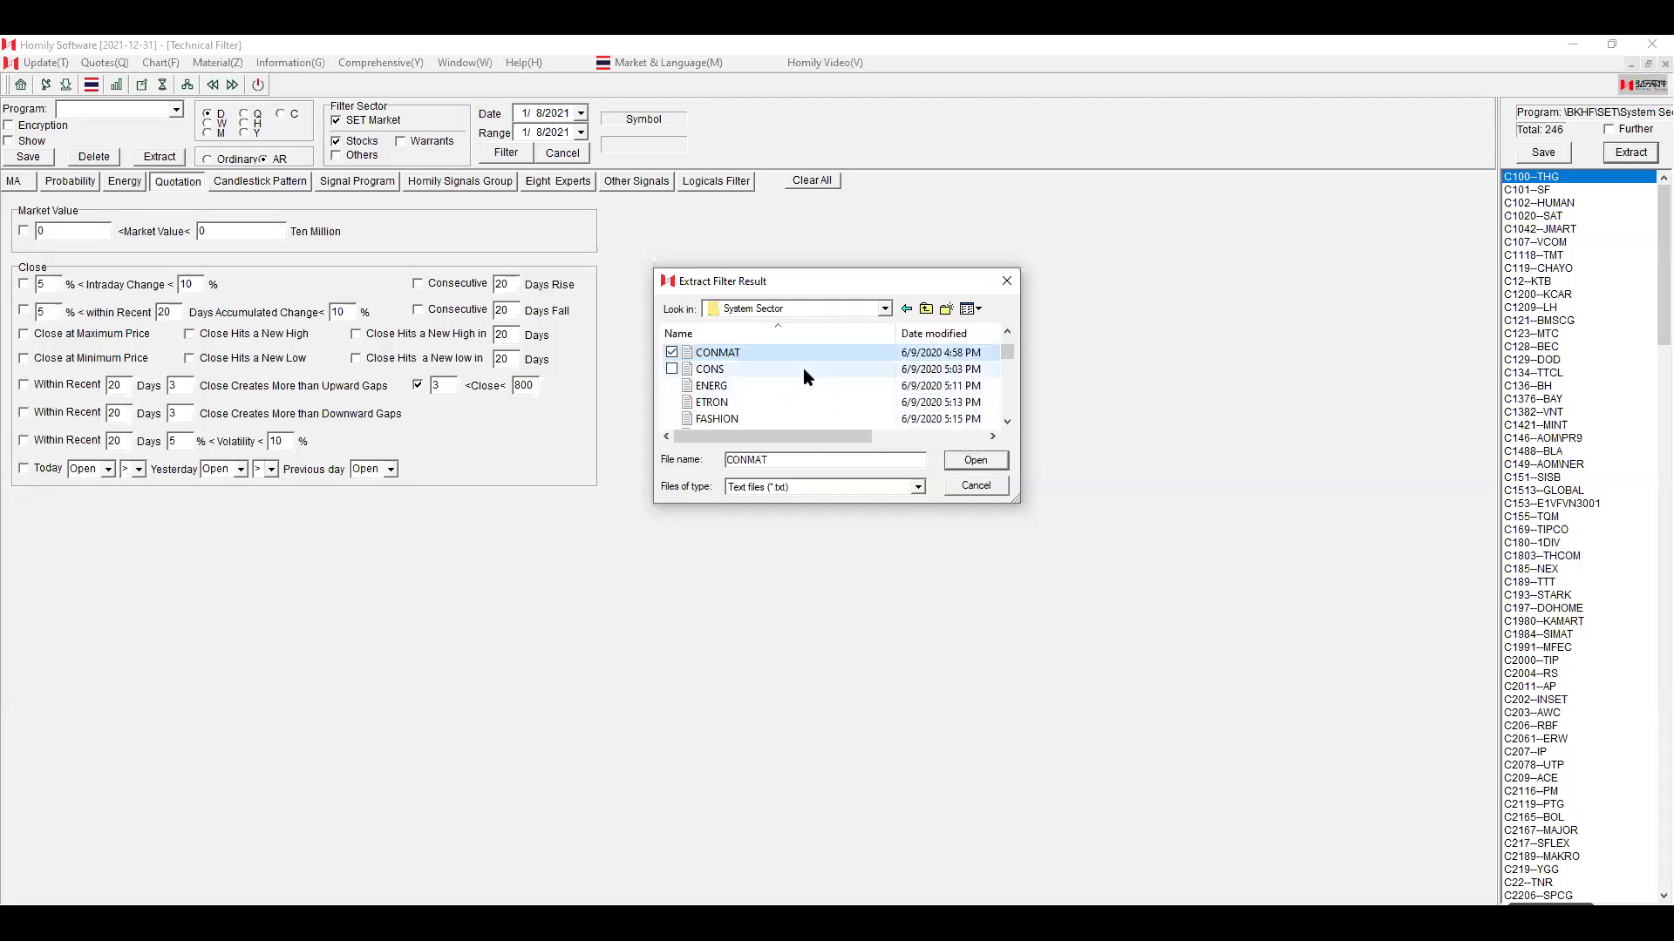
scroll(804, 398, down, 1)
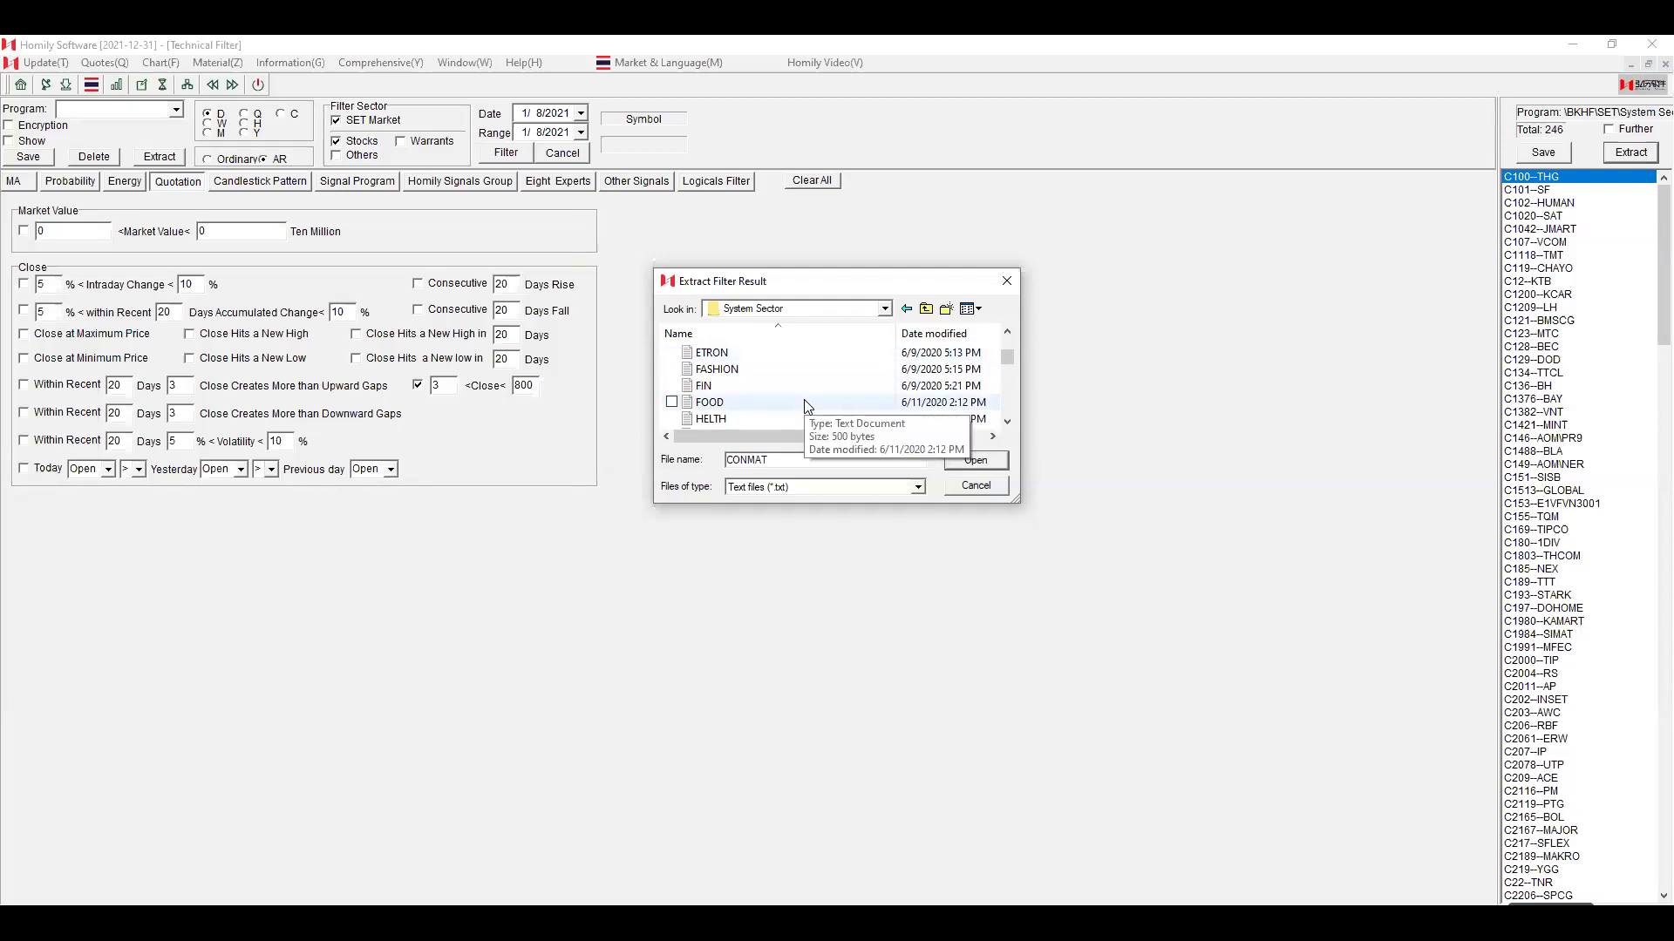
click(805, 402)
scroll(804, 401, down, 1)
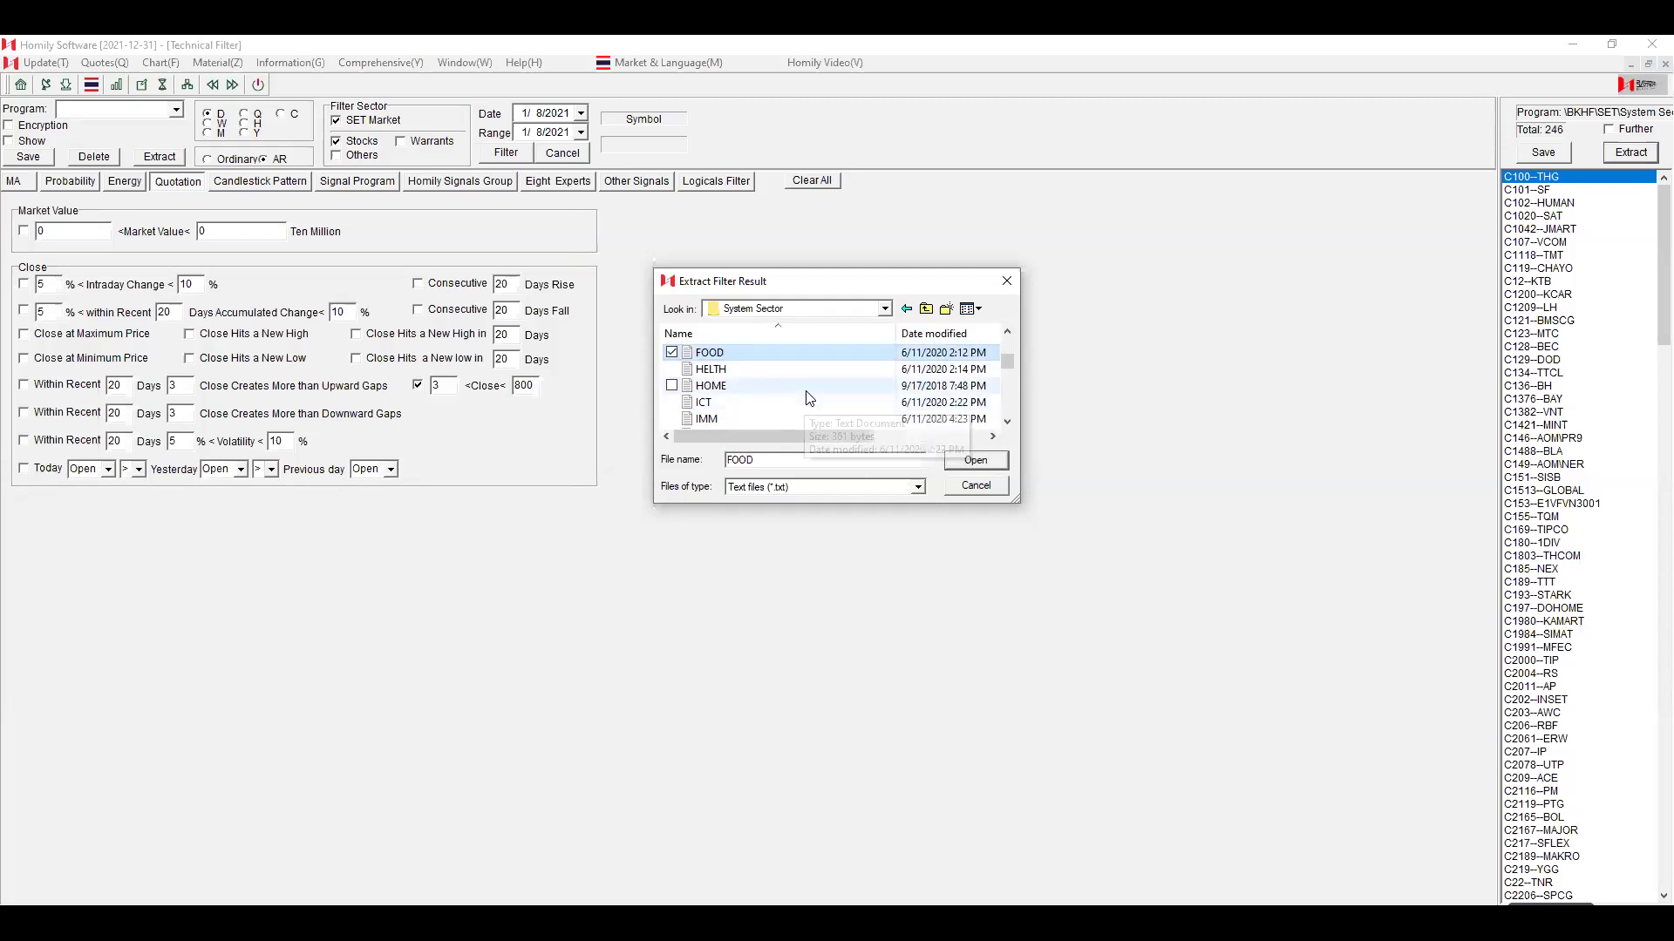
scroll(808, 403, down, 1)
scroll(808, 398, down, 3)
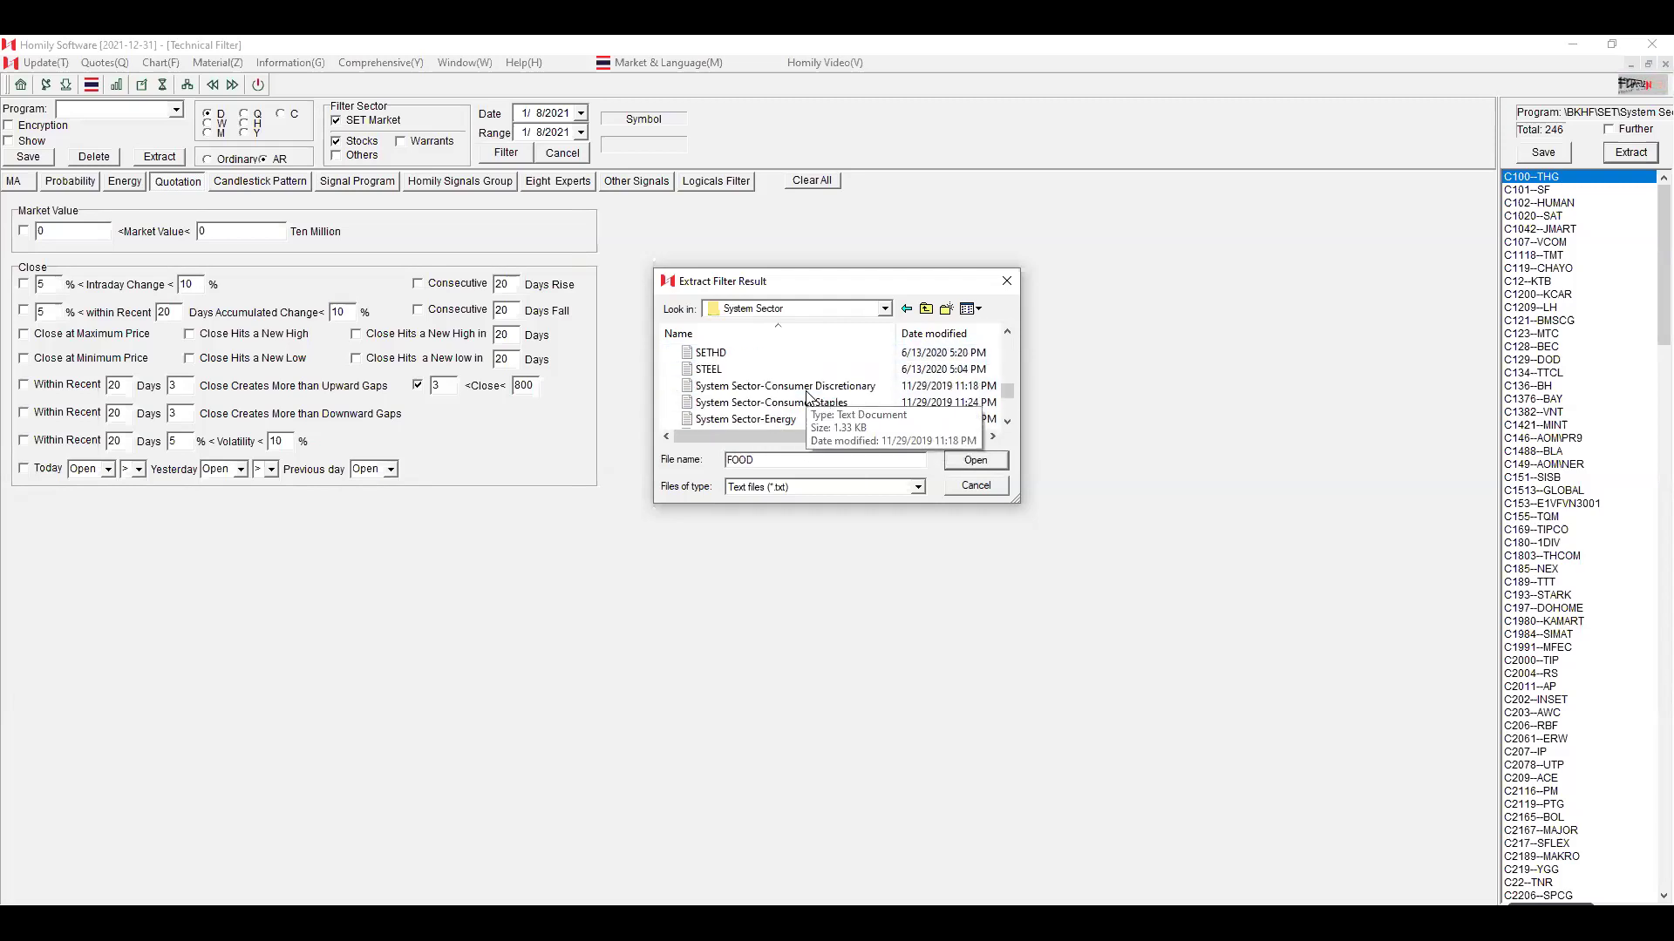
Compare the SET50 and SET100 entries in the System Sector folder and load the SET50 stock list.
scroll(809, 394, up, 1)
click(807, 370)
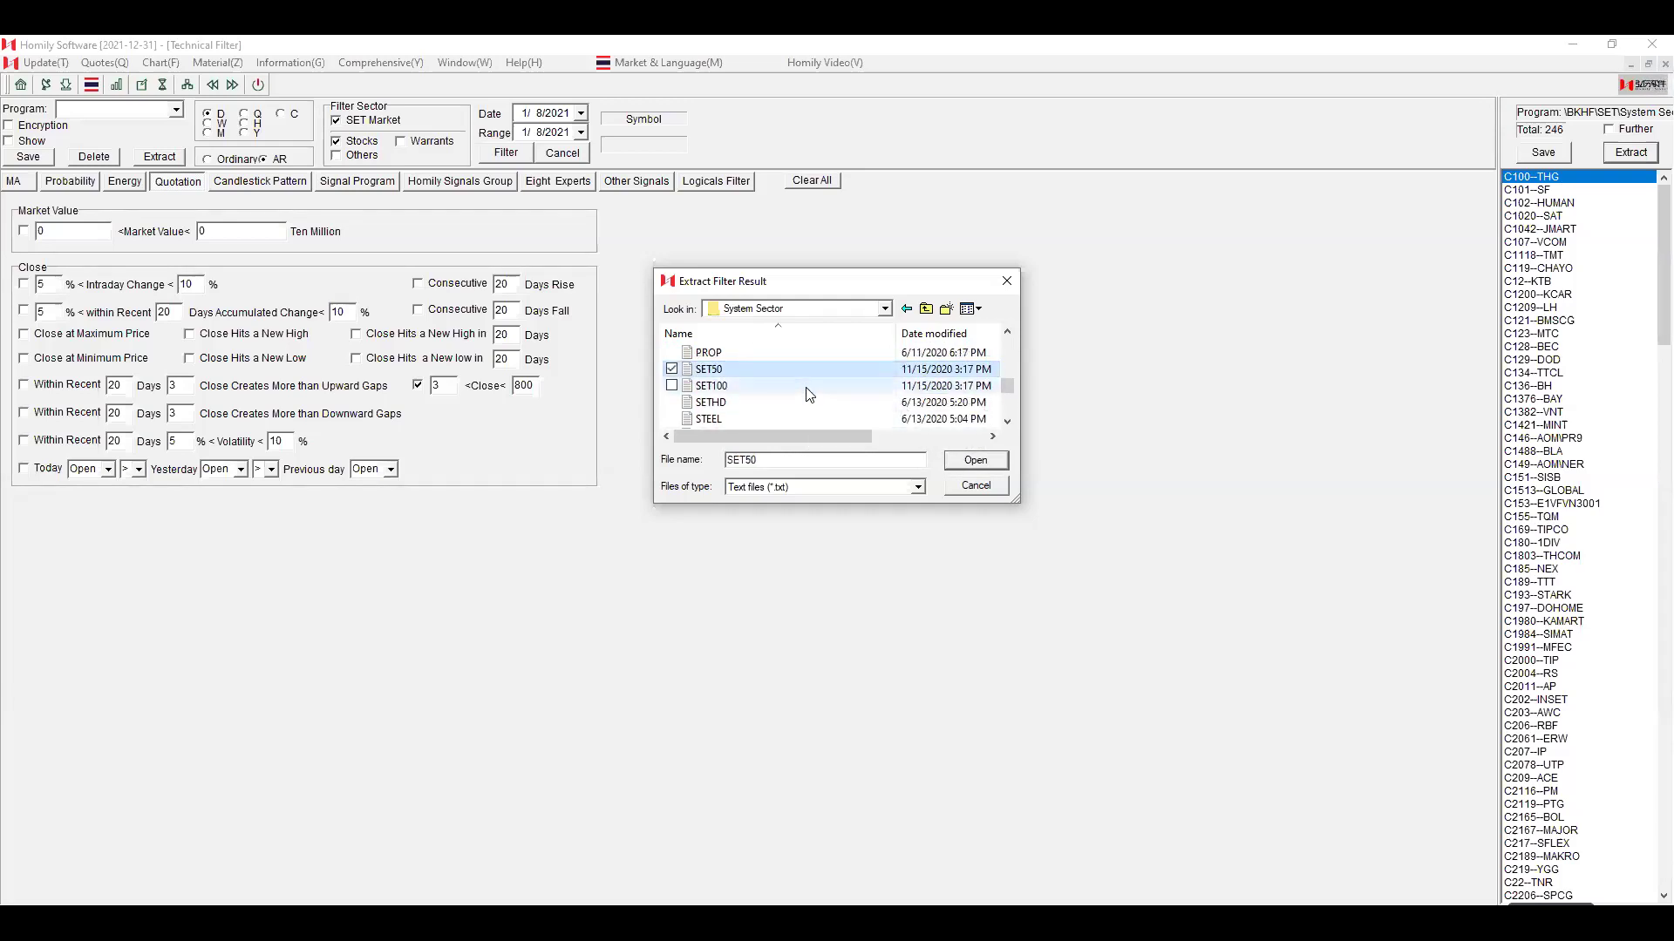
click(808, 386)
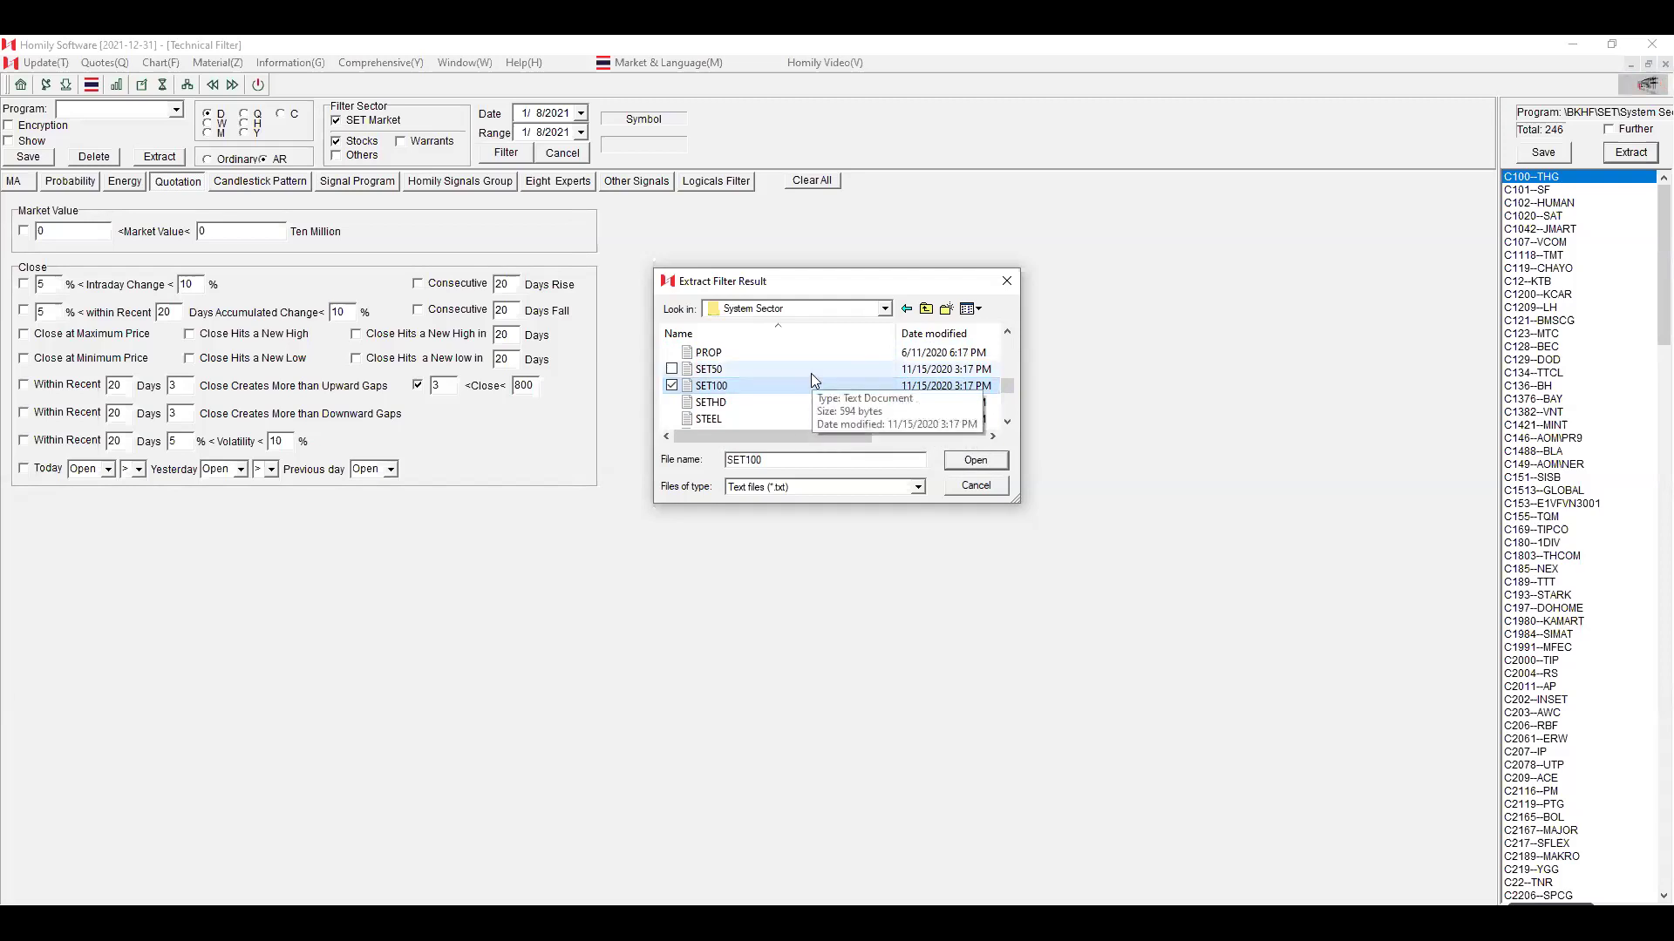
click(807, 368)
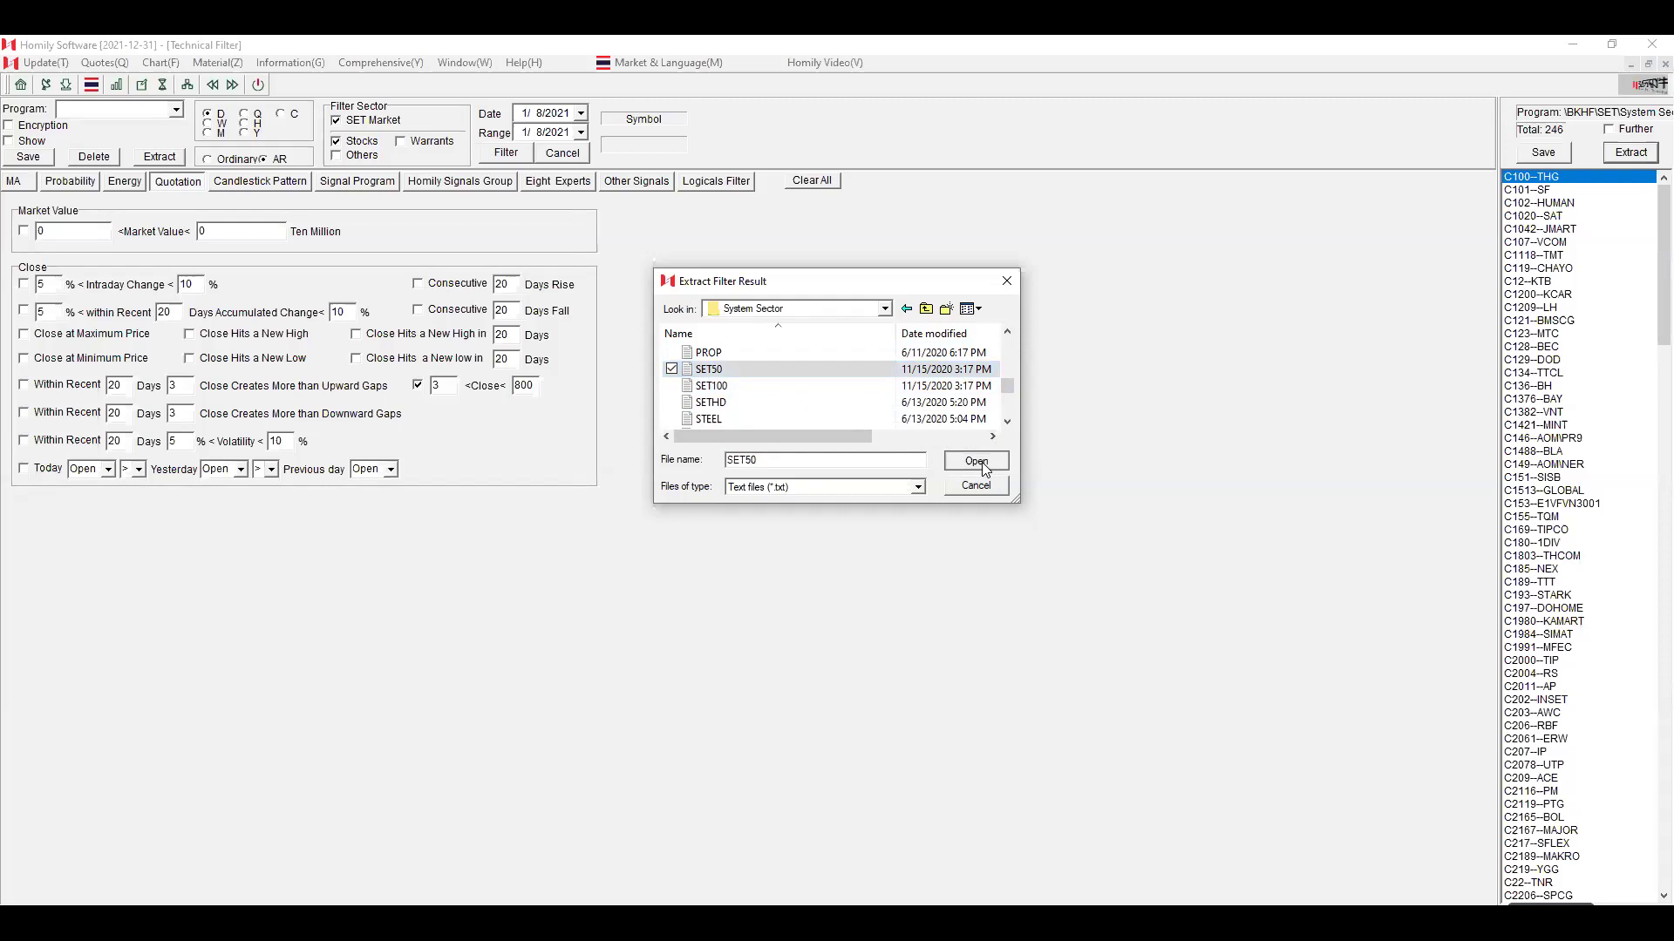
click(982, 464)
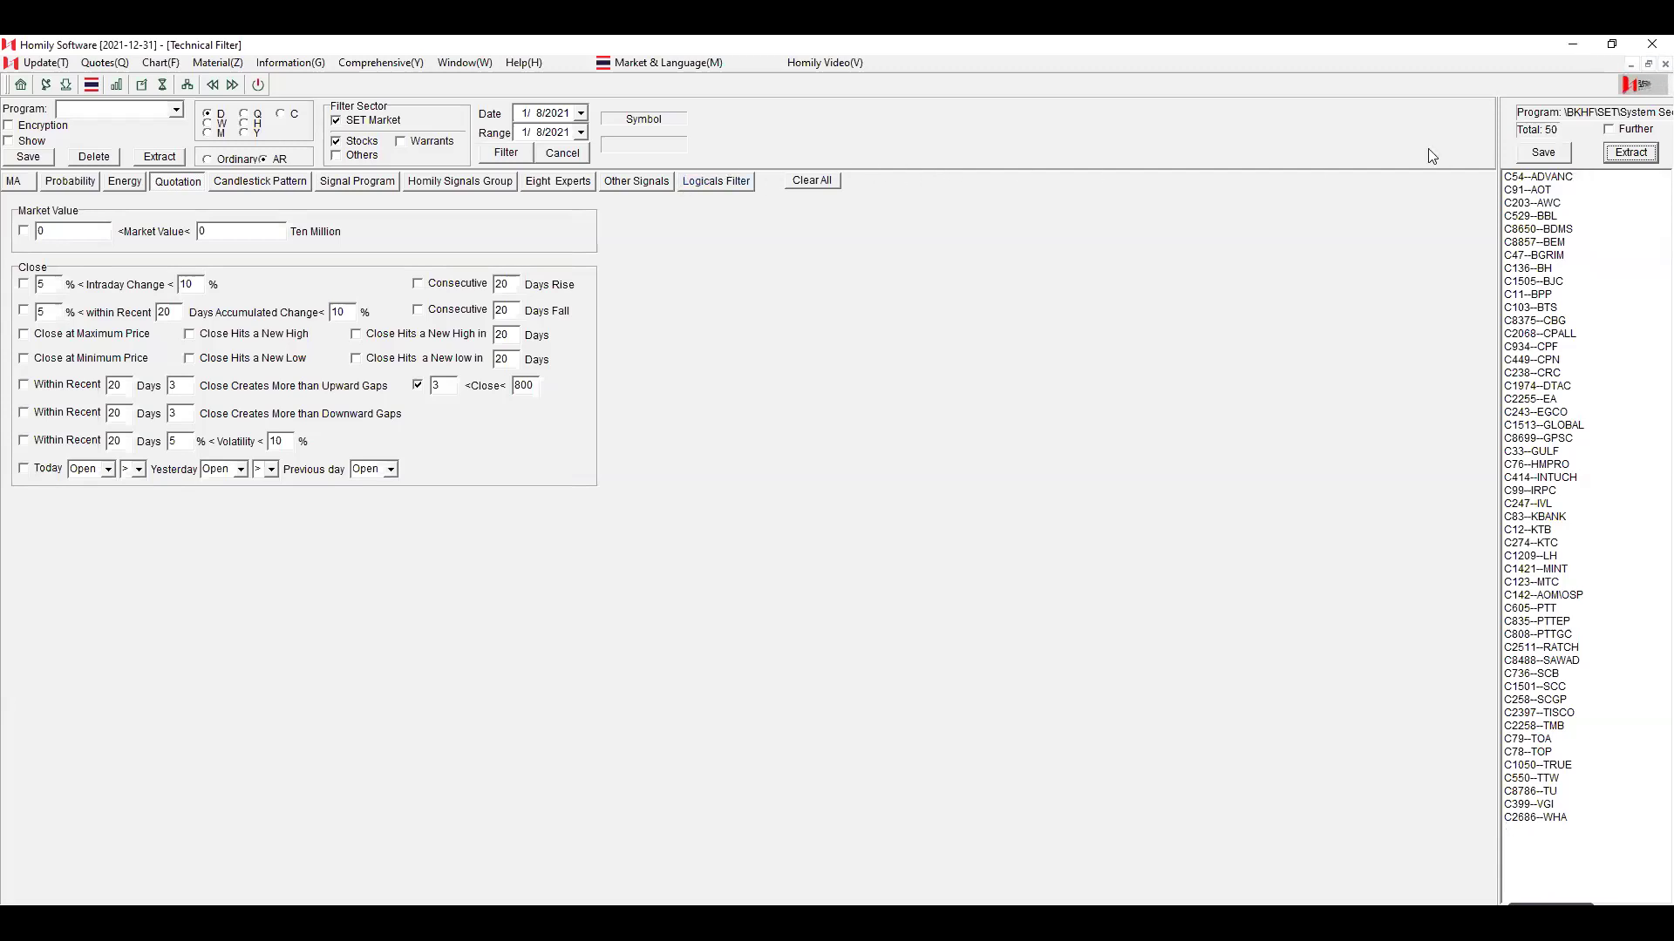
Load the saved "mcd 50" logical filter program and run it as a further filter on the SET50 list.
click(737, 183)
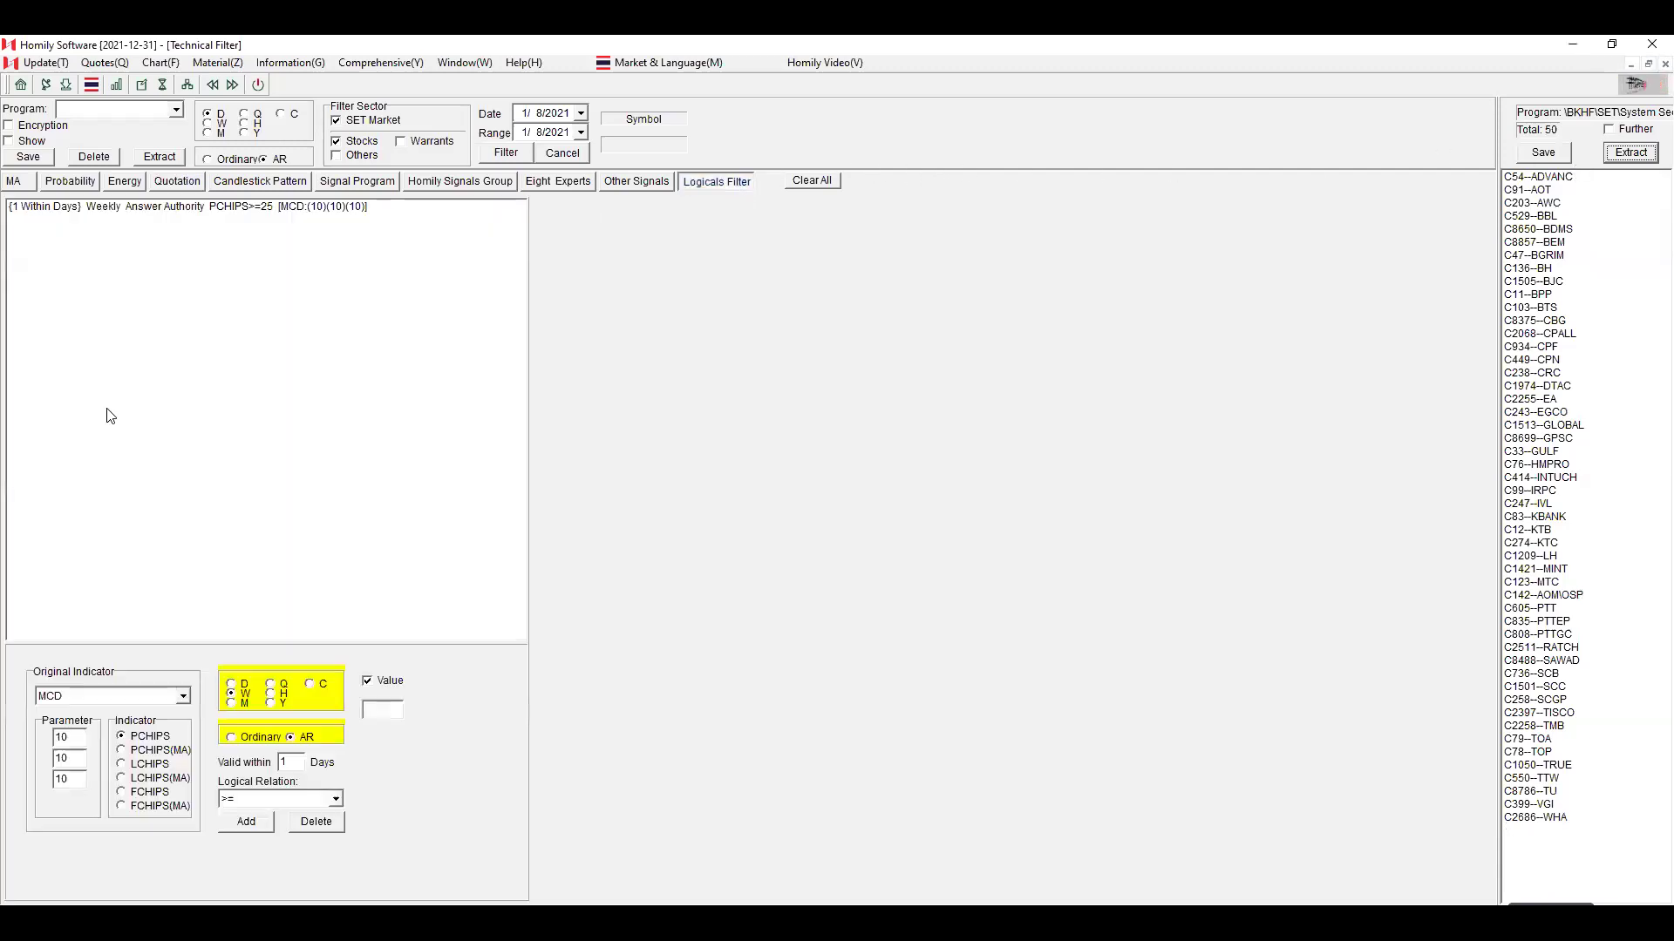
click(177, 111)
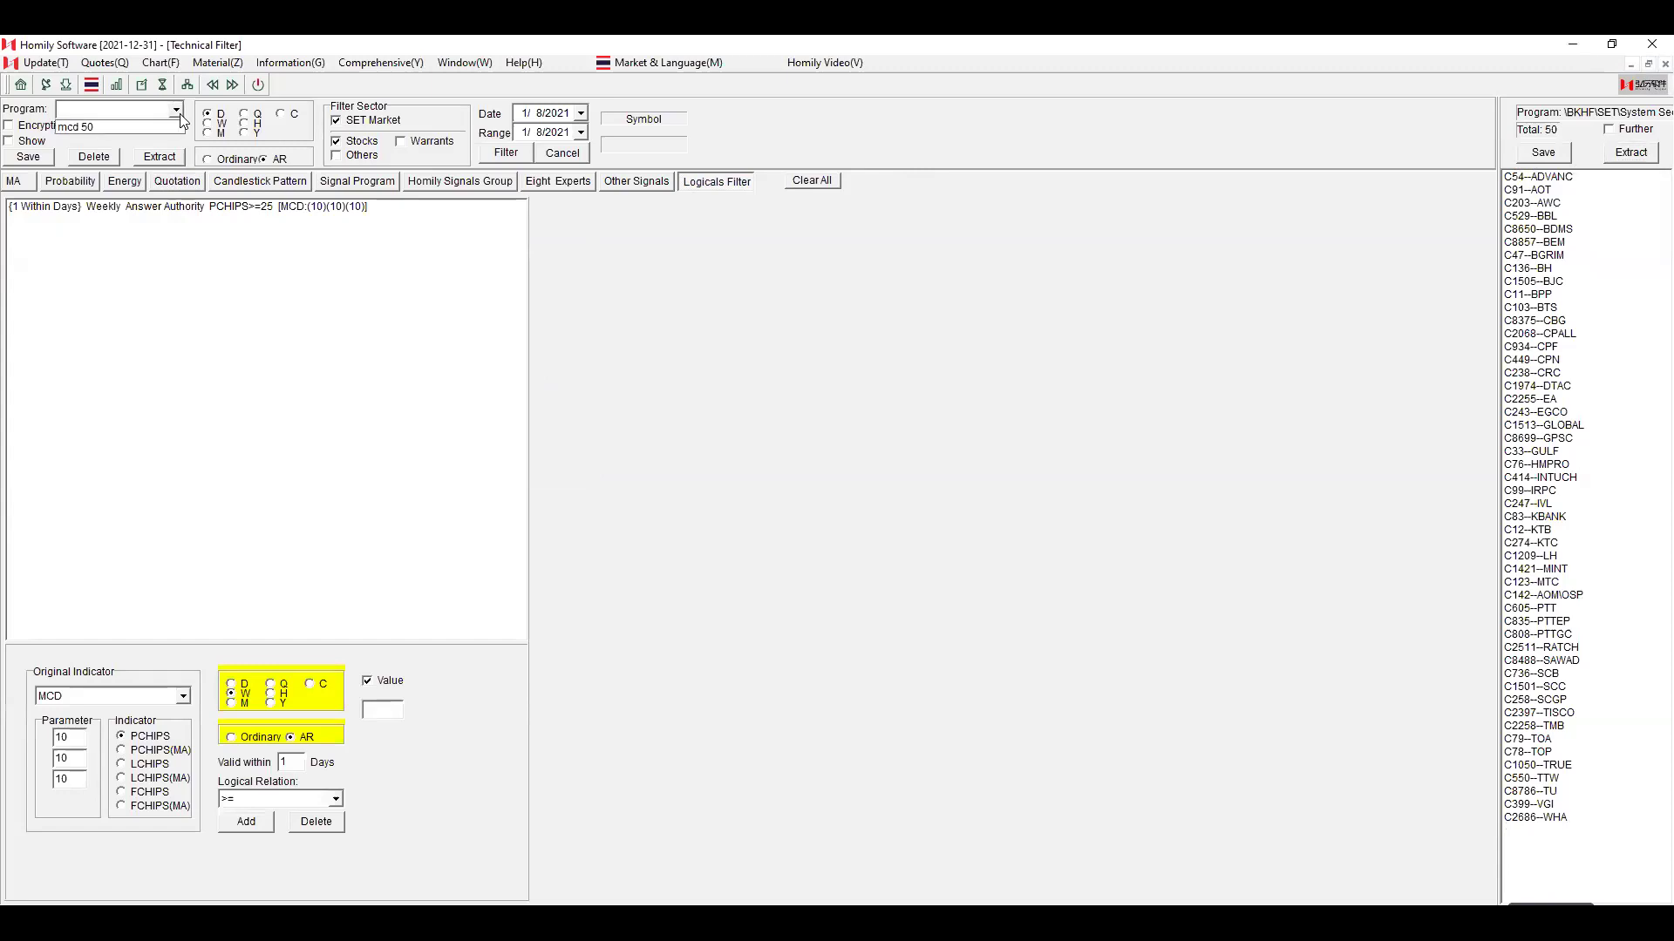
click(171, 129)
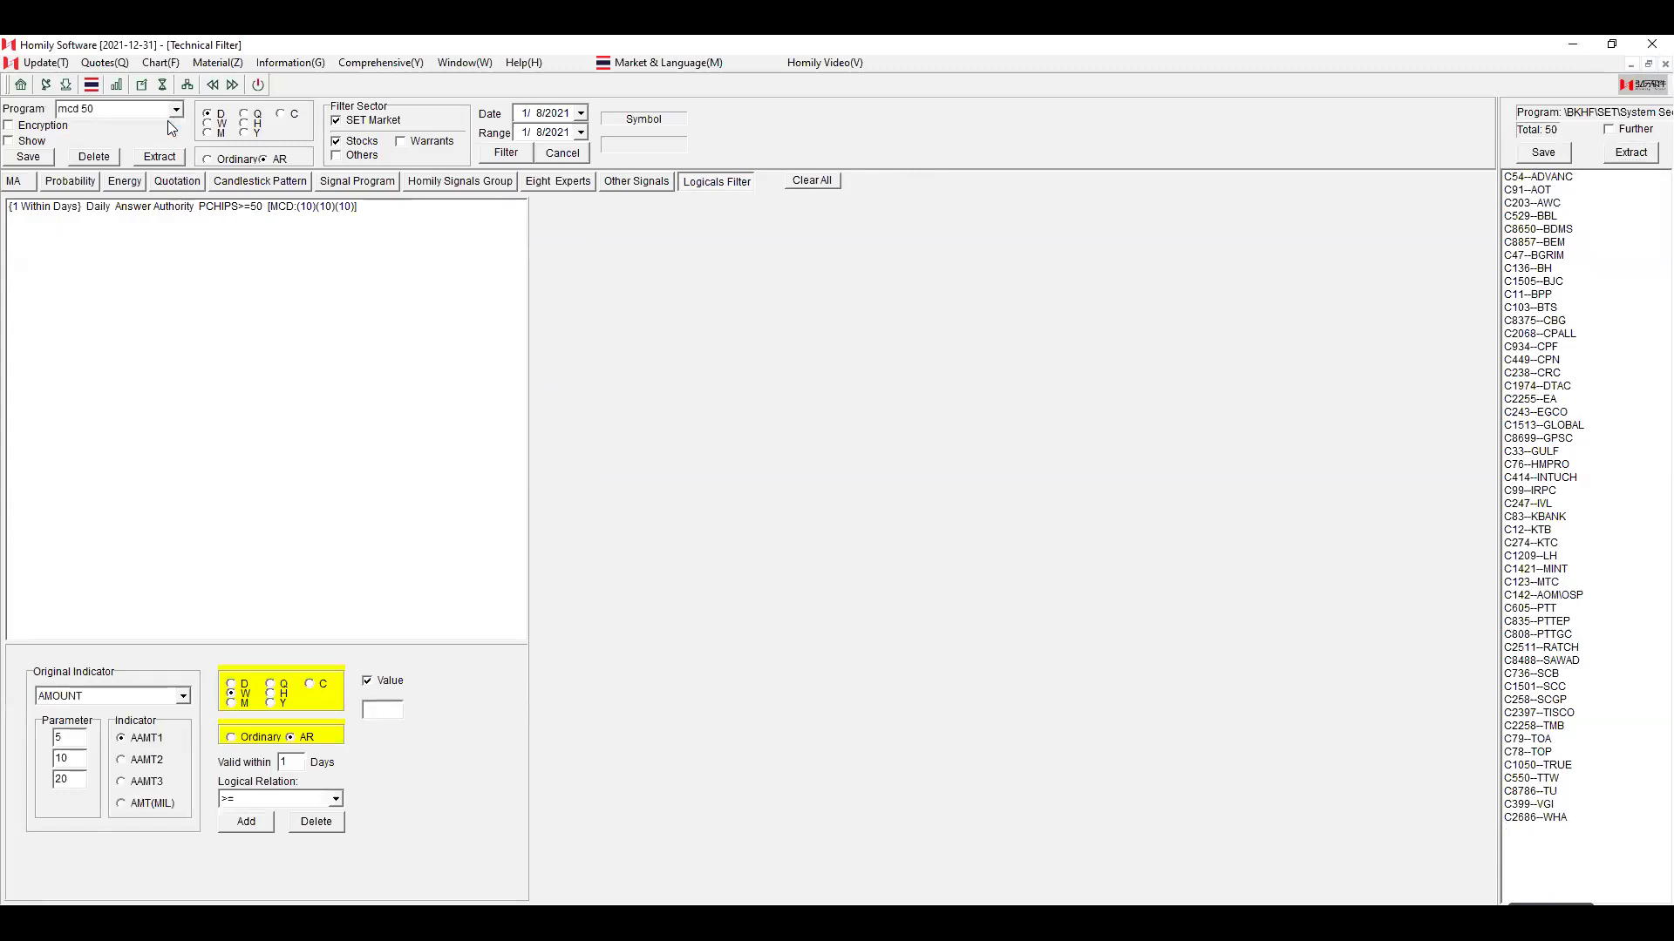
click(1619, 130)
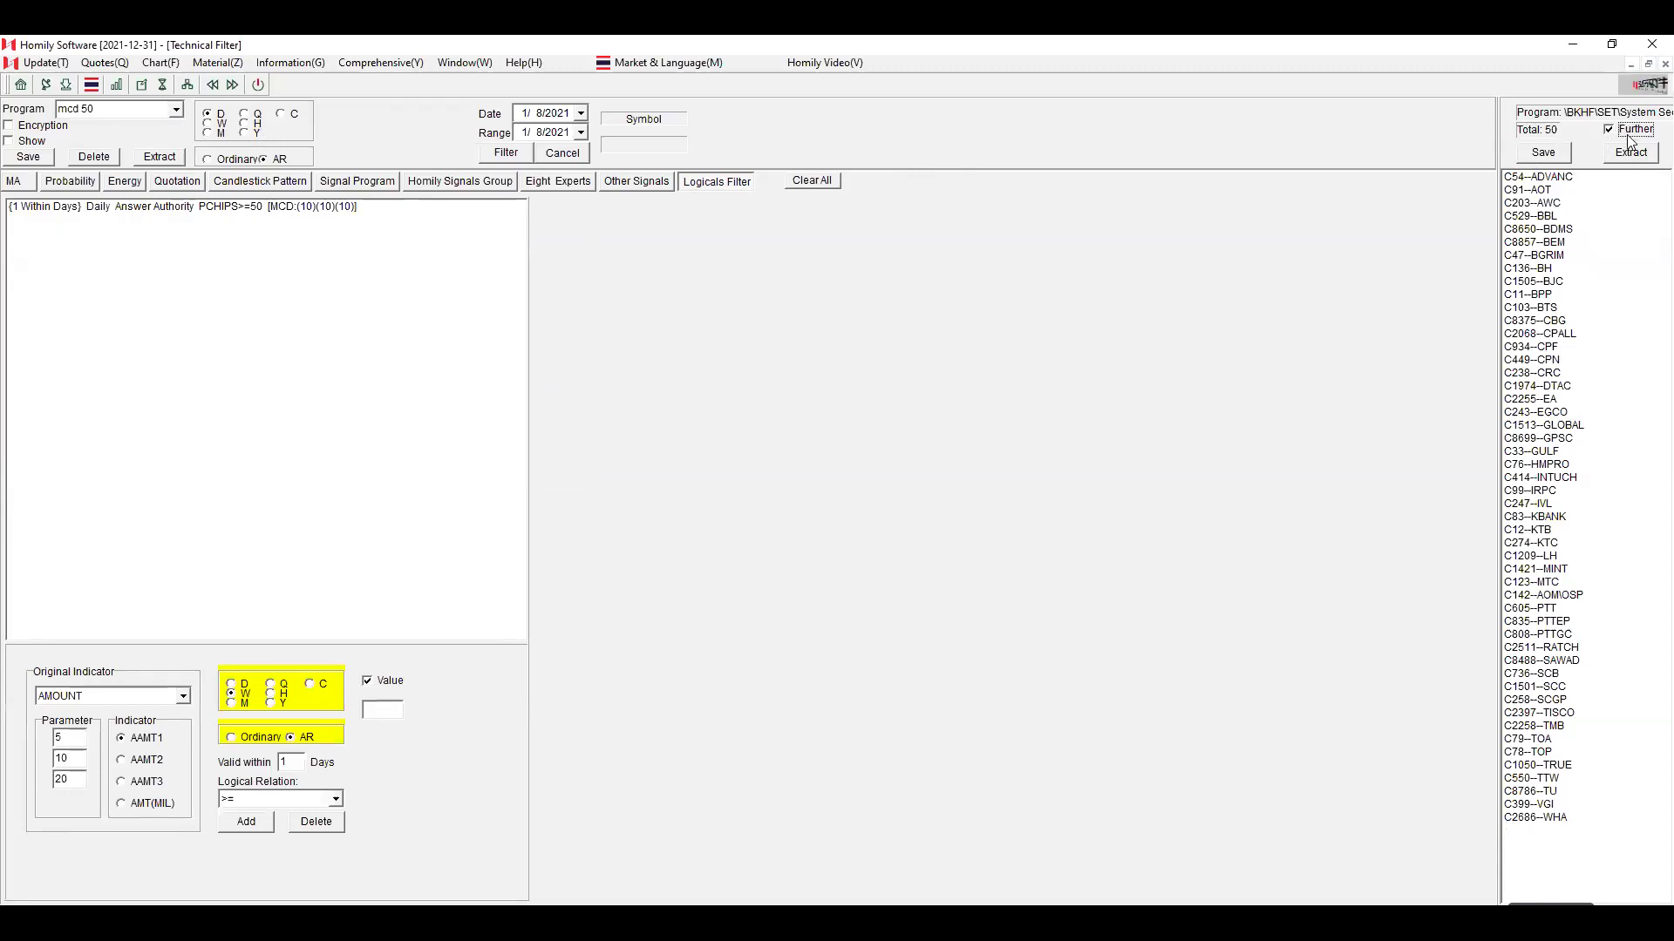
click(507, 152)
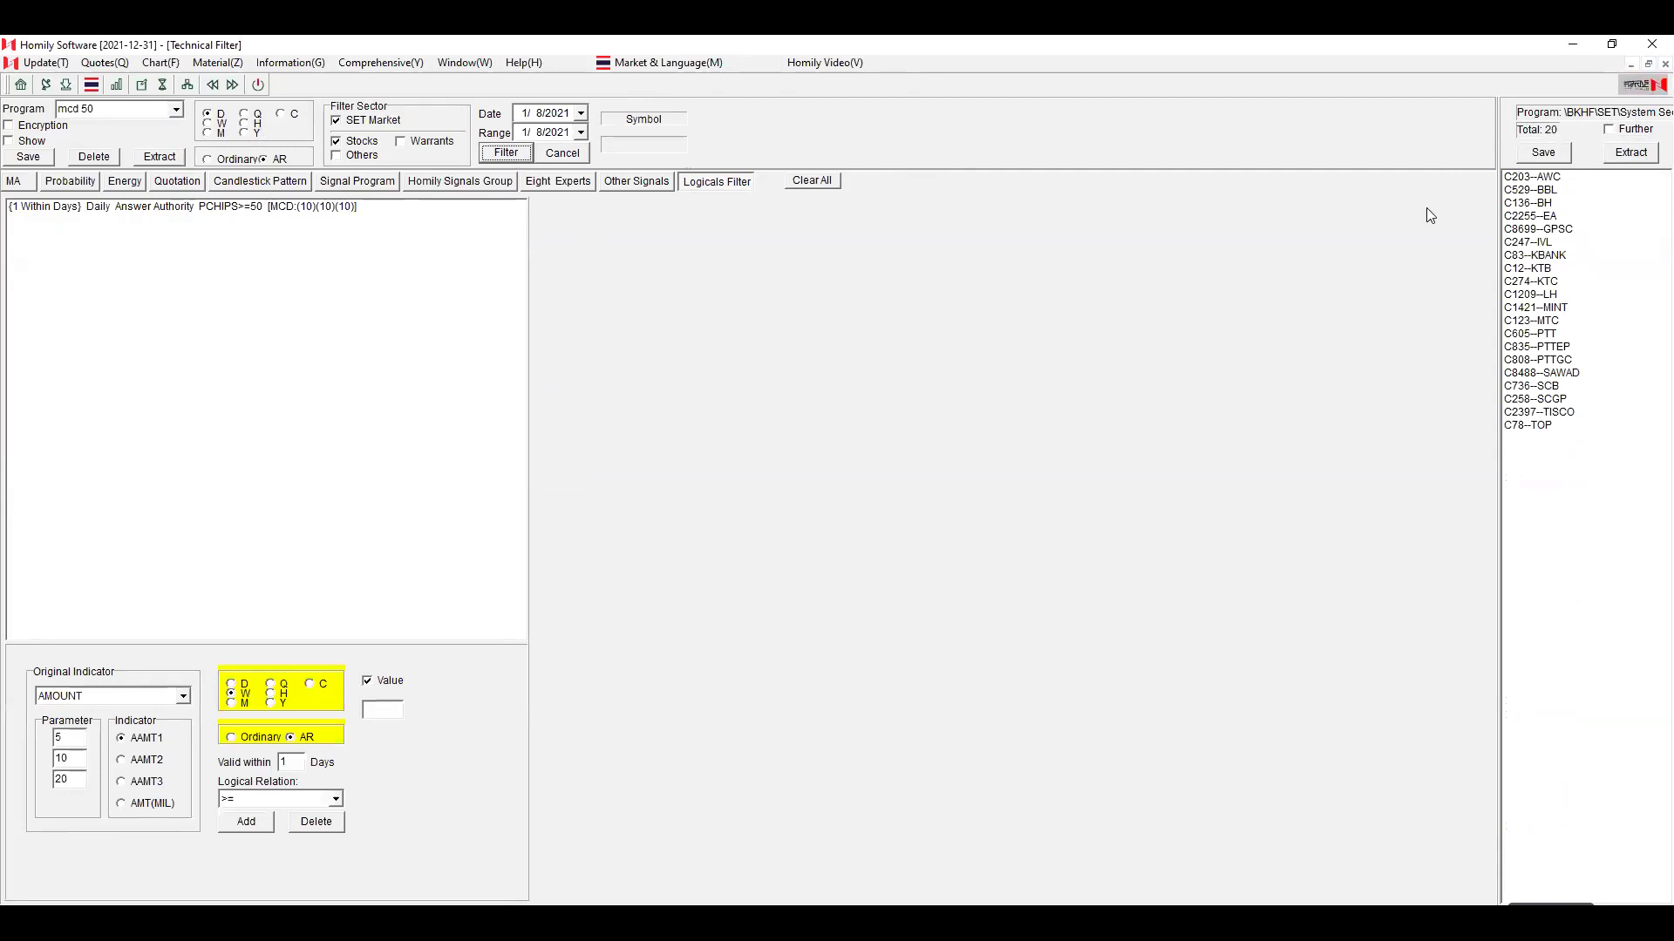
Open AWC's chart from the filter results and draw lines under its latest MCD bars and across its latest candles by the BBE band.
double_click(1580, 179)
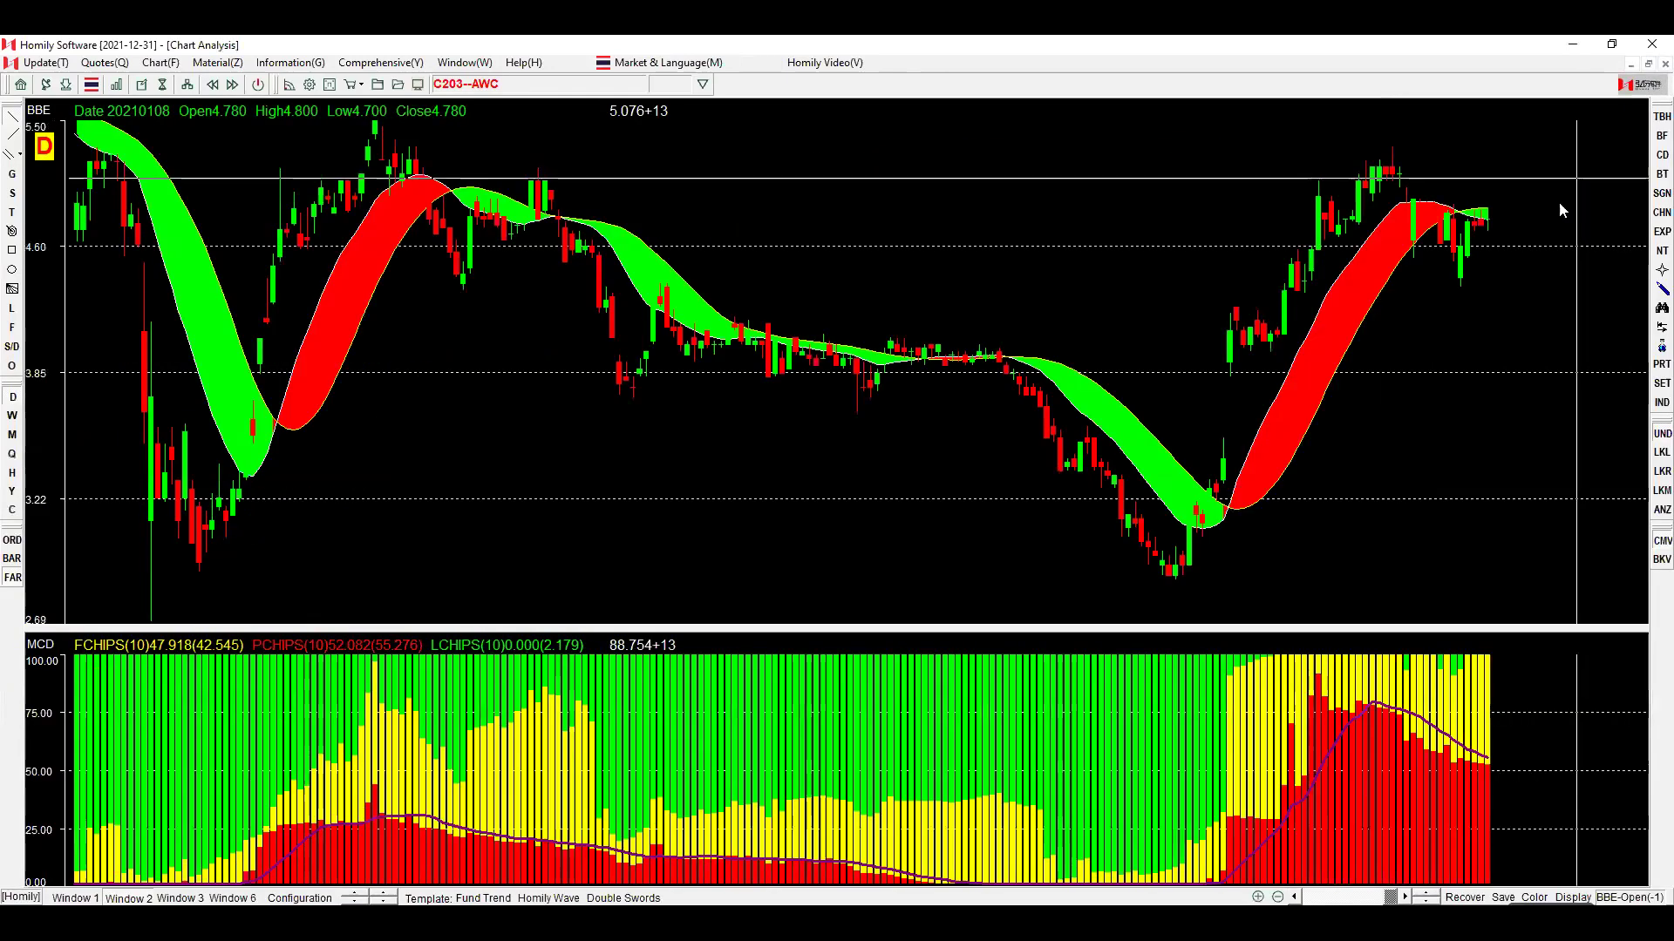
drag(1358, 781, 1604, 790)
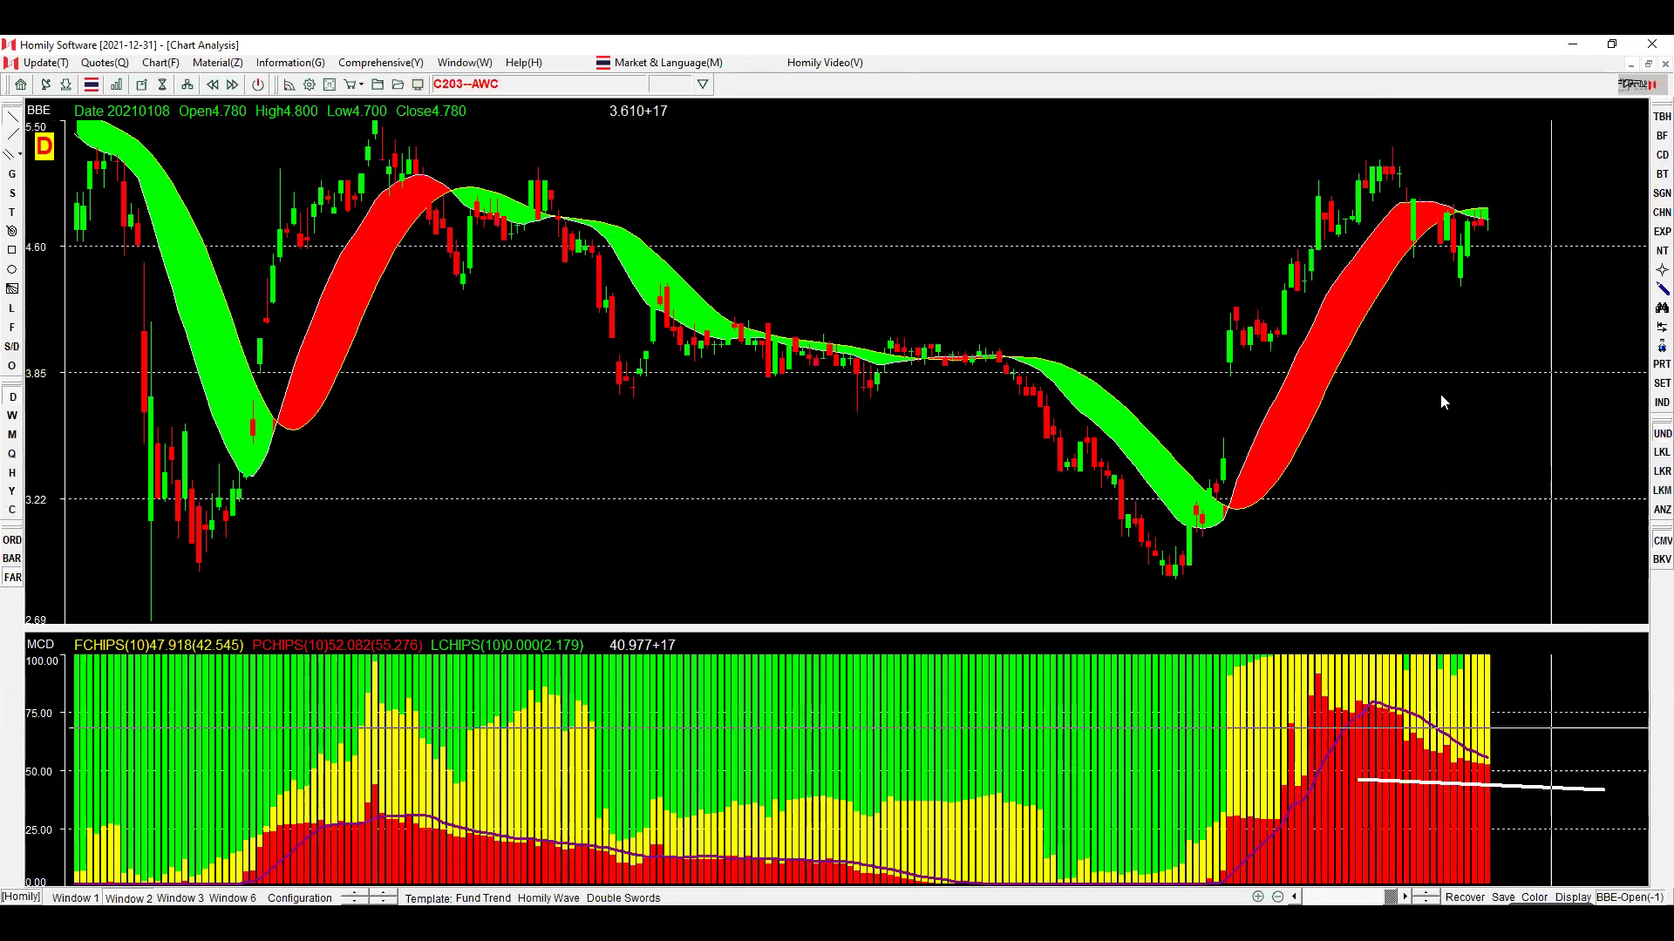
drag(1479, 194, 1521, 250)
drag(1536, 228, 1457, 264)
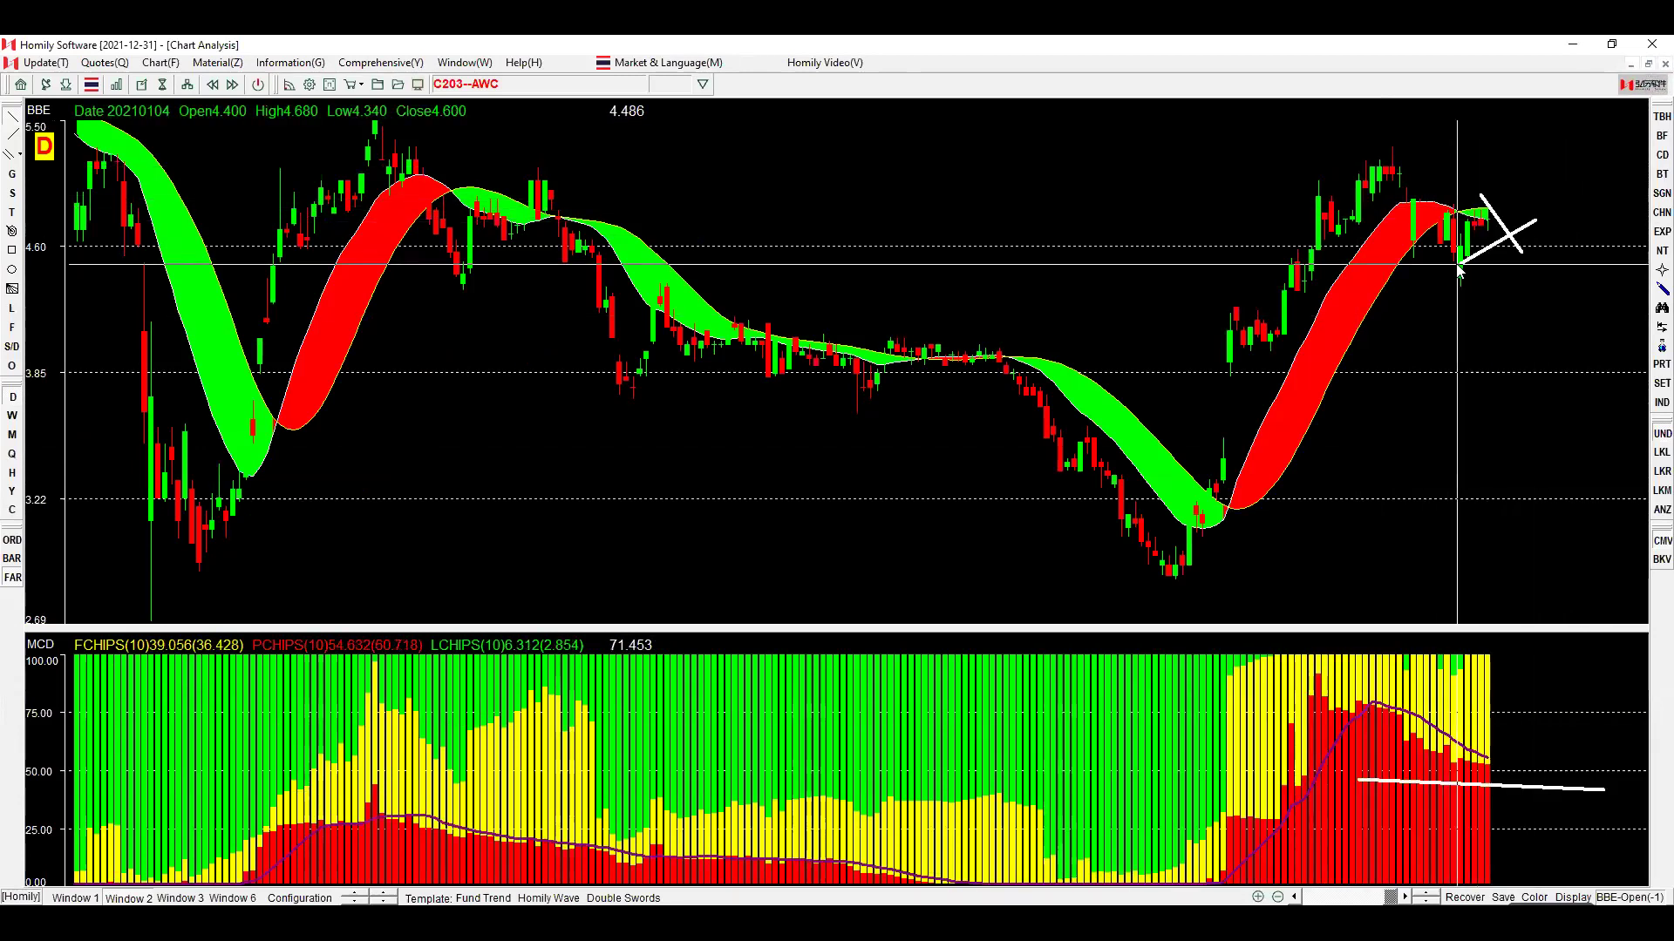
Advance past BBL to BH, draw lines below its latest BBE band, and move on to EA's chart.
key(Page_Down)
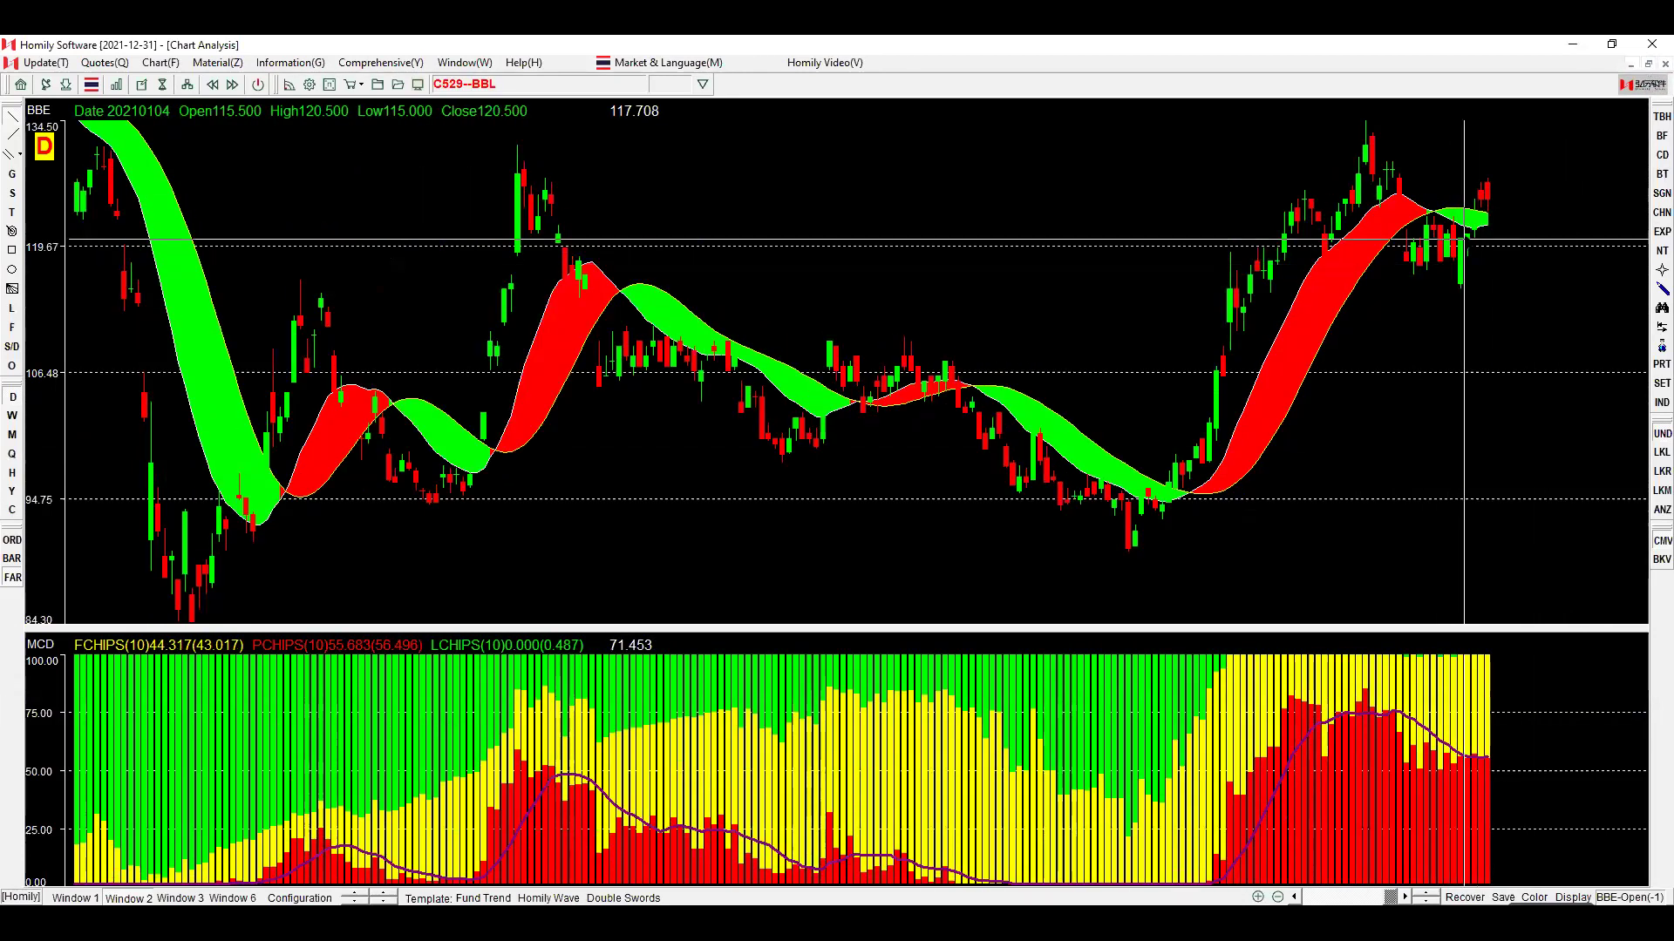
key(Page_Down)
mouse_move(1486, 257)
mouse_down()
mouse_move(1523, 330)
mouse_move(1473, 351)
mouse_up()
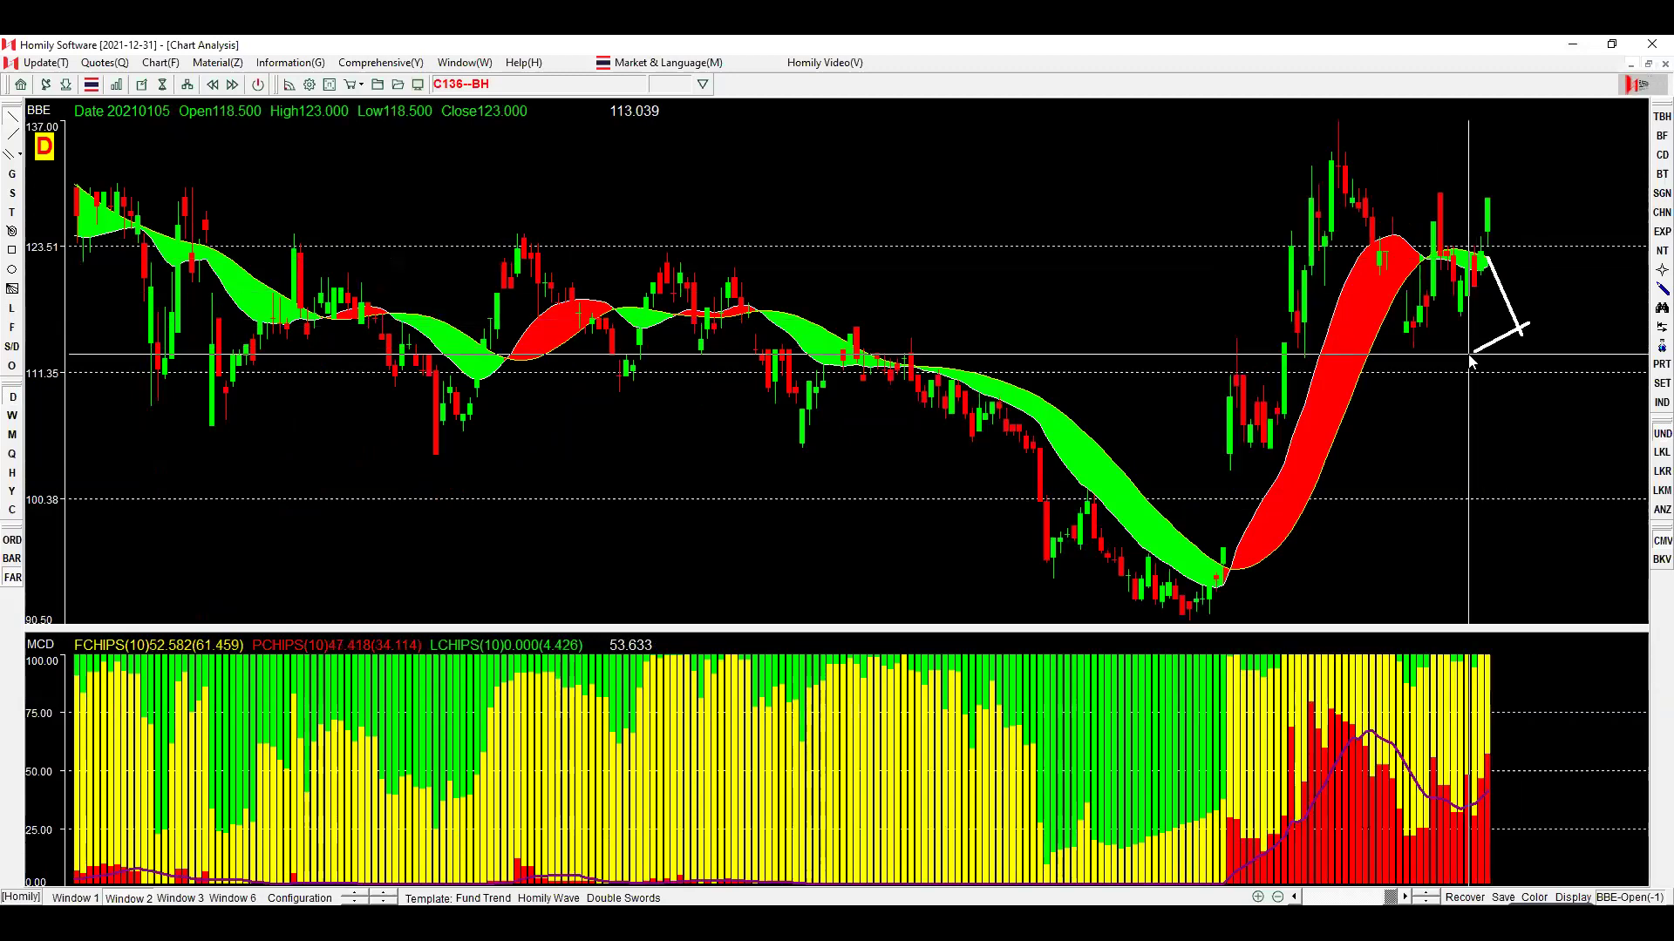
key(Page_Down)
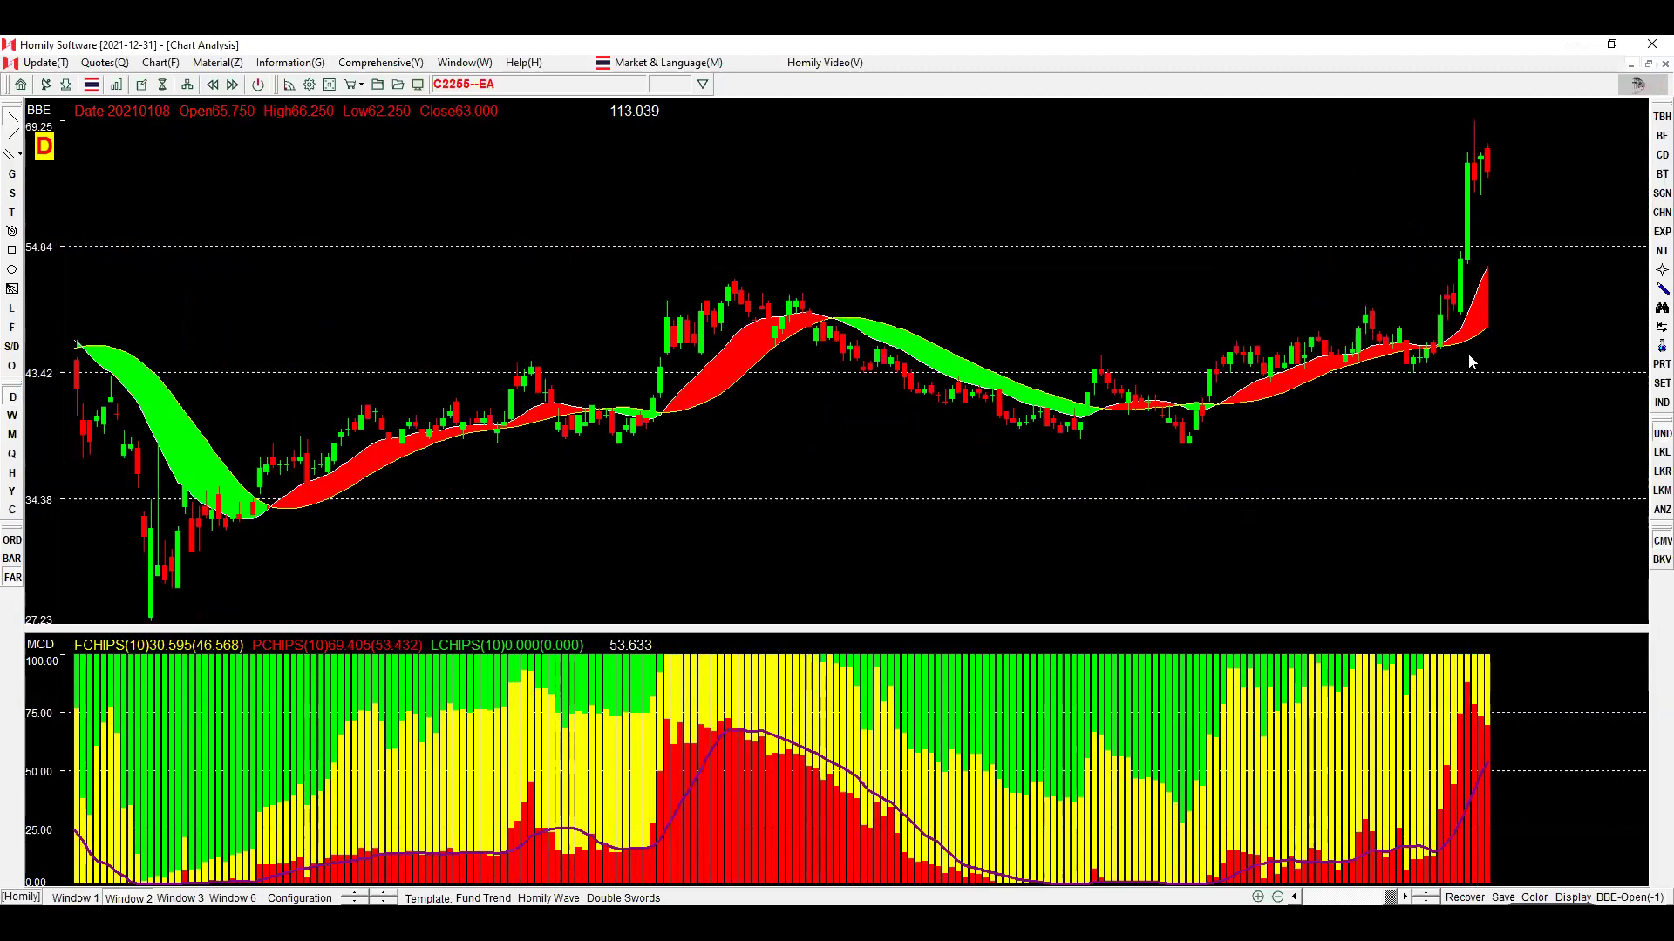
click(1468, 355)
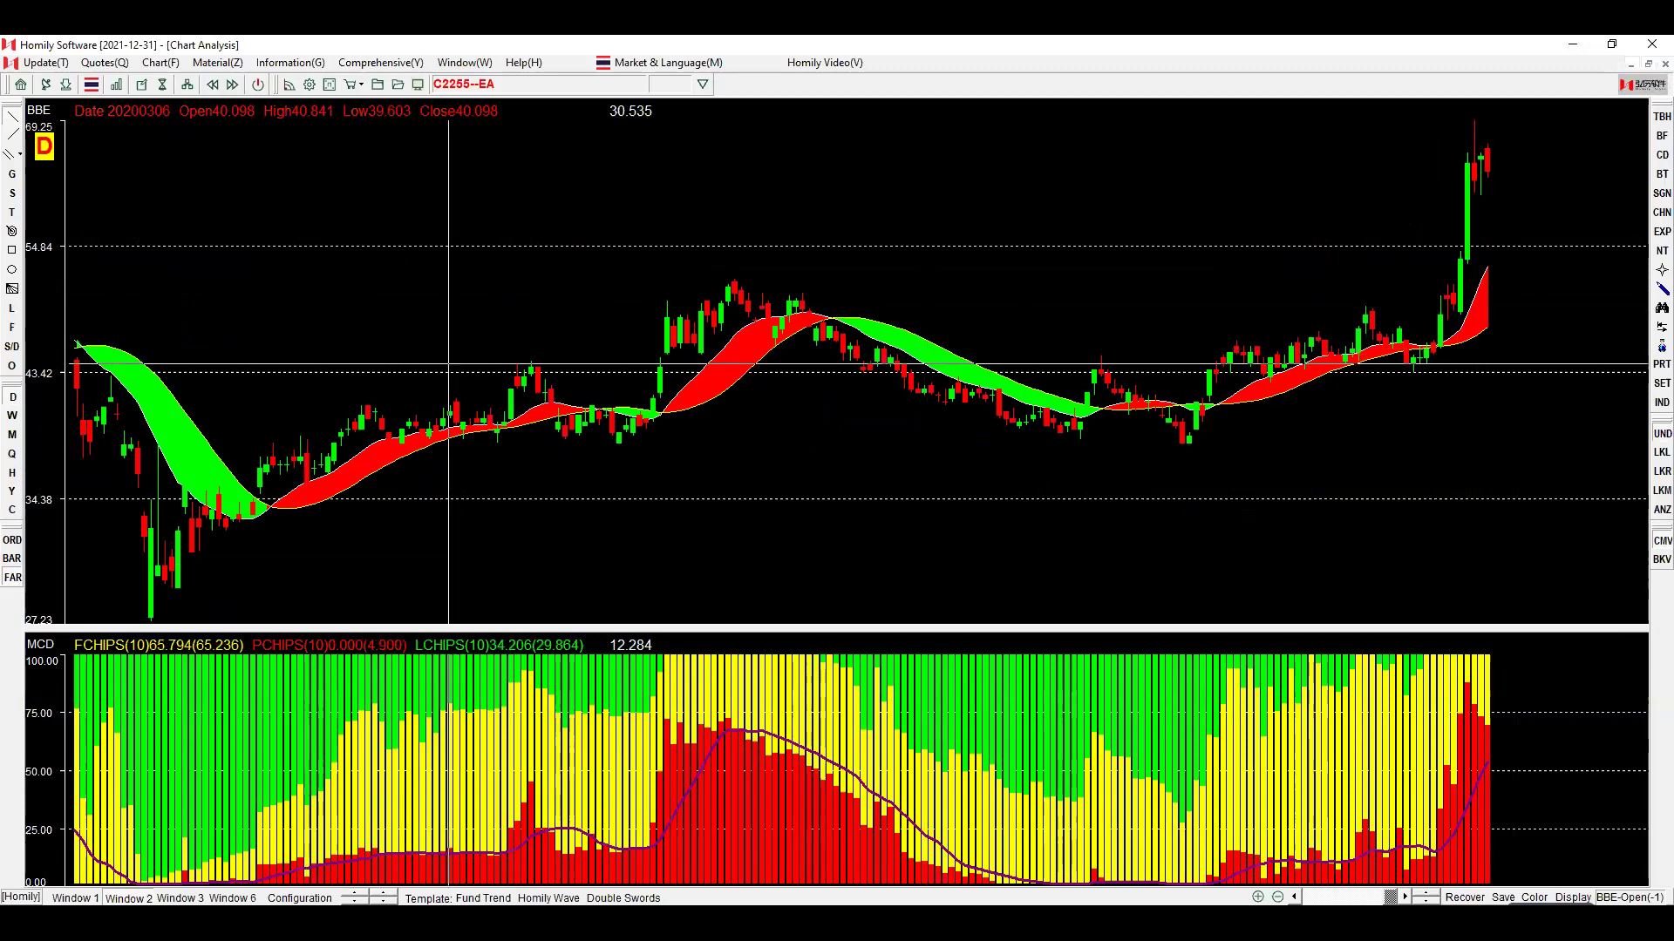
Overlay the Chips Distribution on EA's chart and point out the Ordinary and forward-adjusted price modes.
right_click(1625, 145)
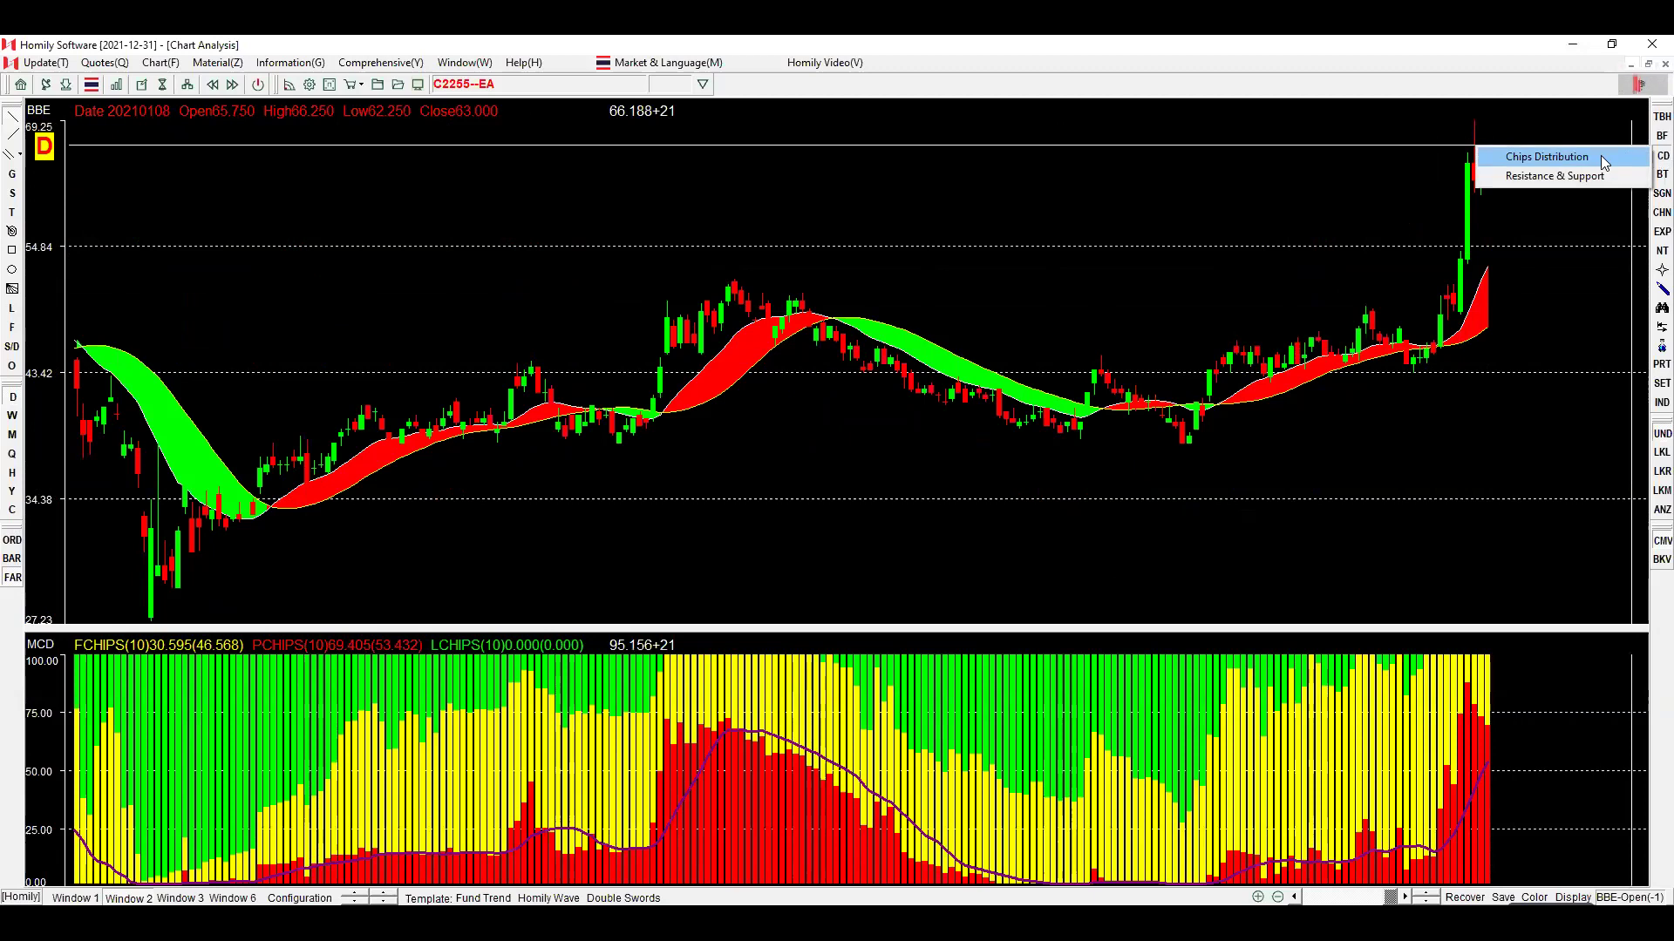
click(1600, 155)
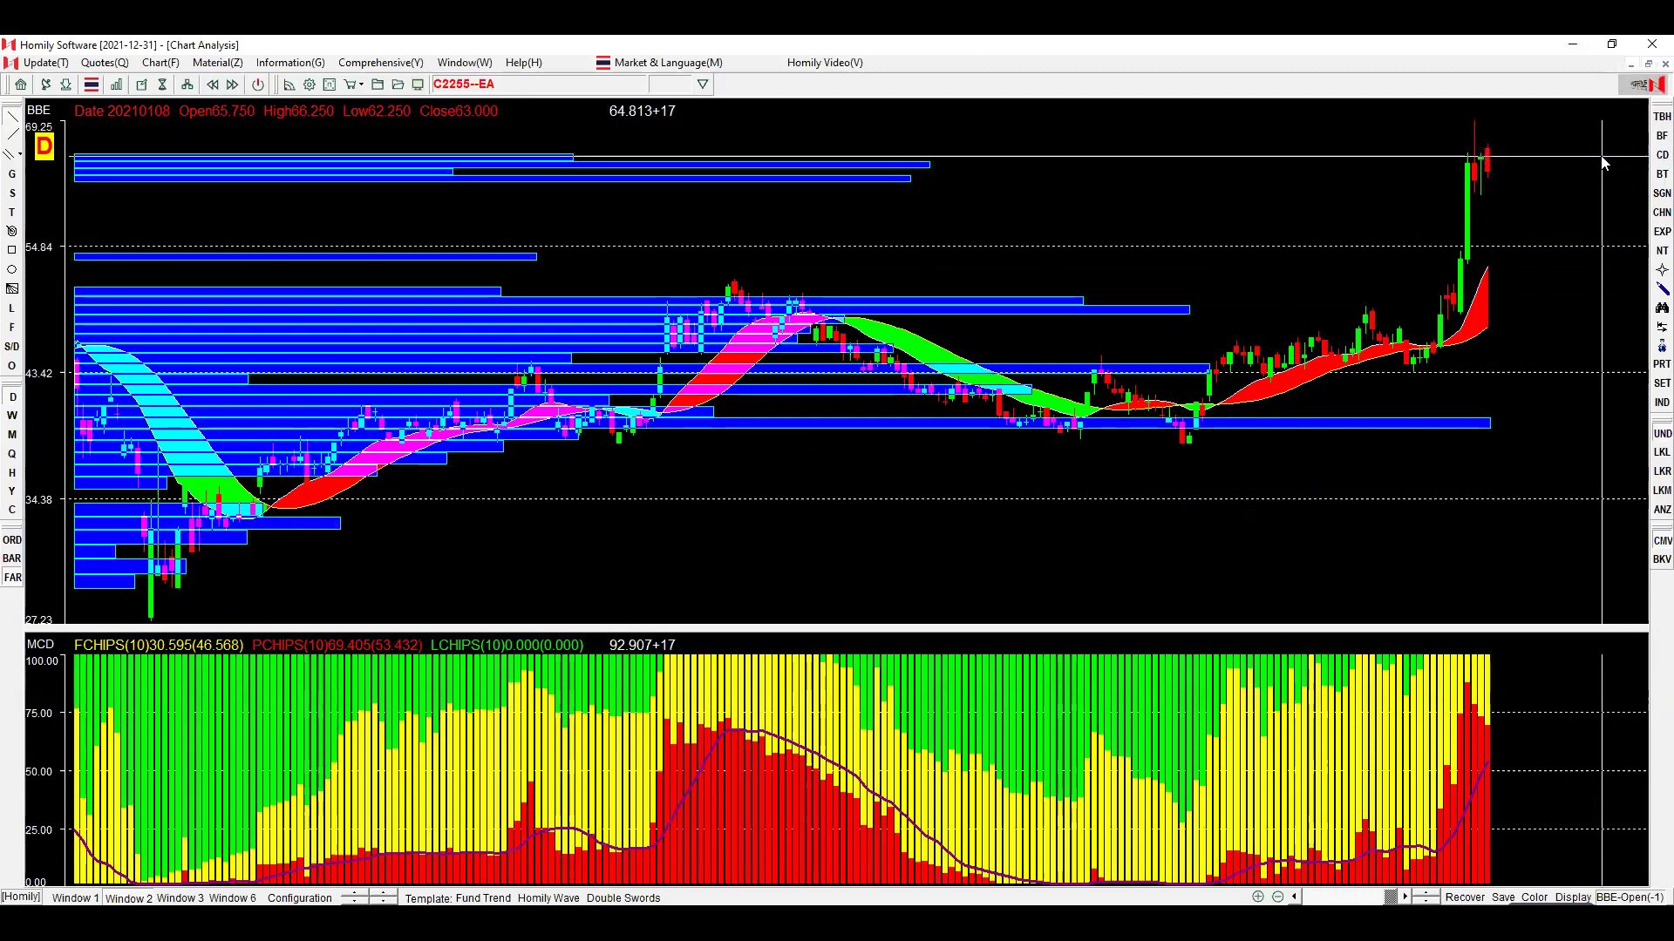
click(9, 541)
click(8, 578)
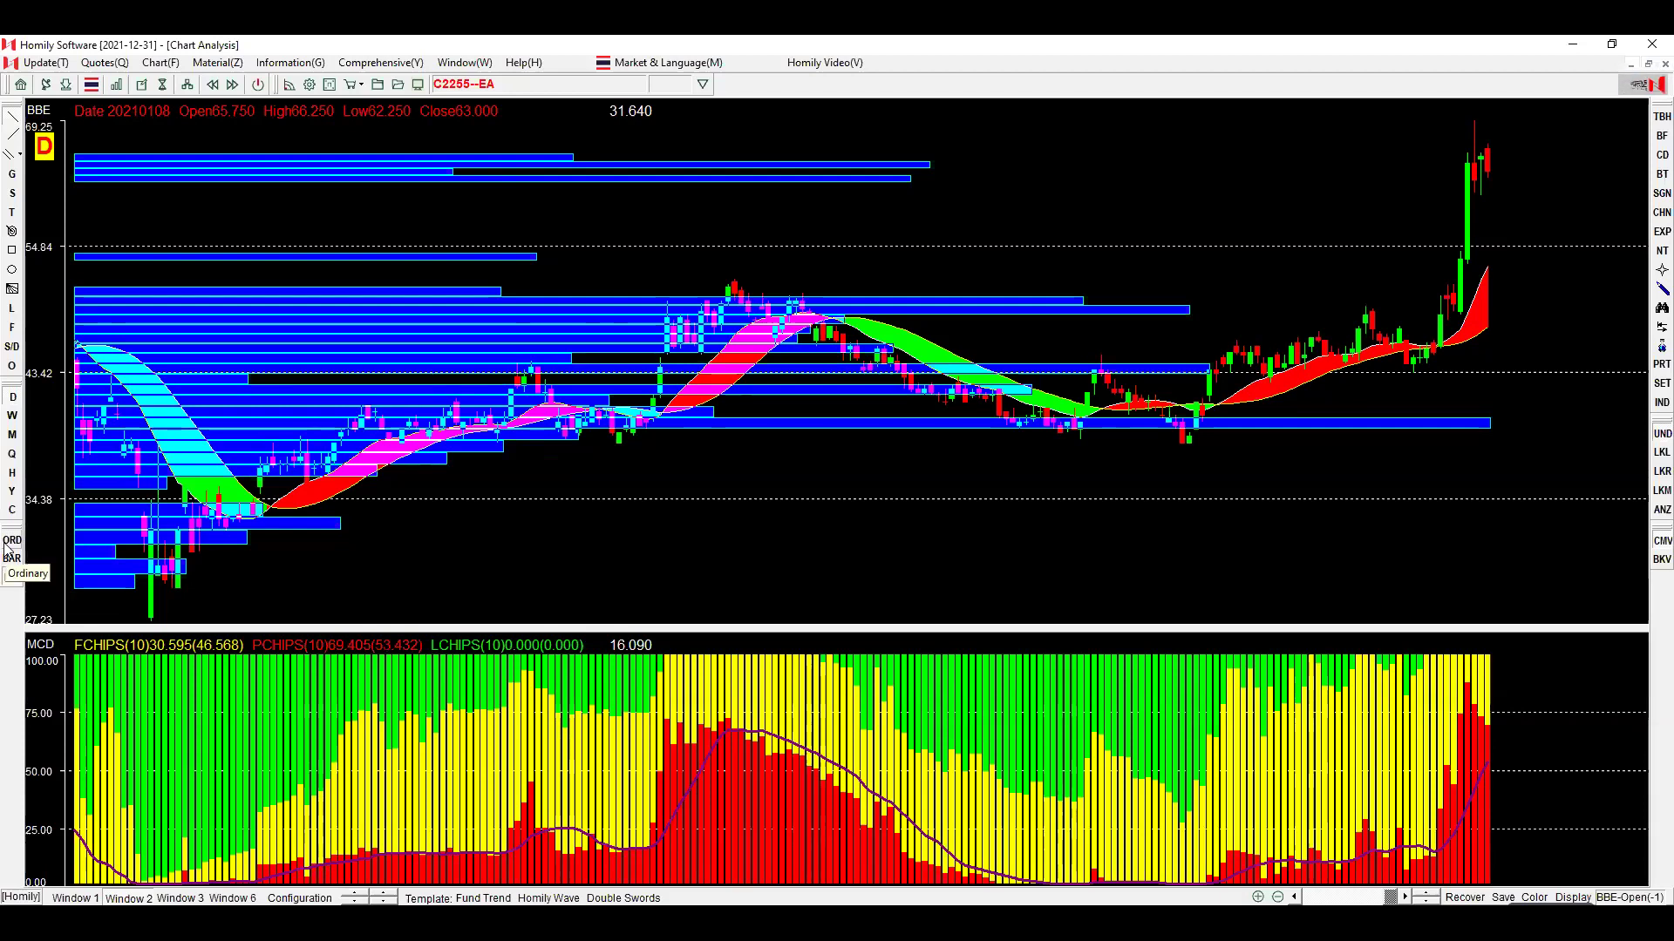
Switch EA's chart to the single-pane layout and hide the Chips Distribution overlay.
click(54, 905)
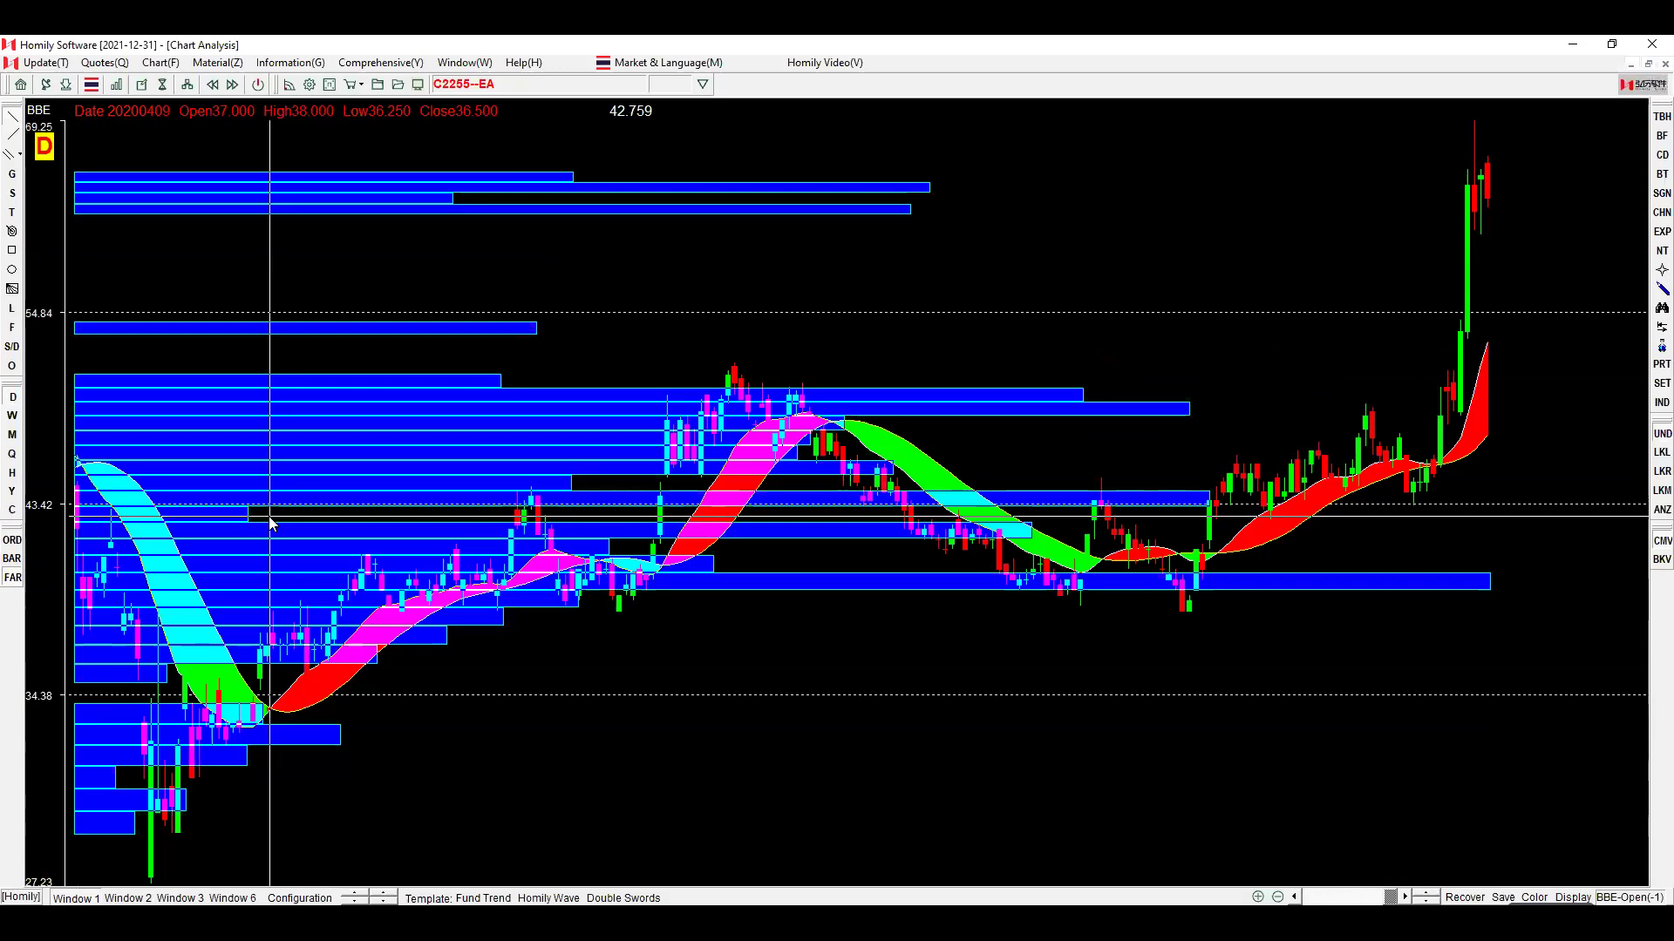
click(1655, 158)
click(1612, 158)
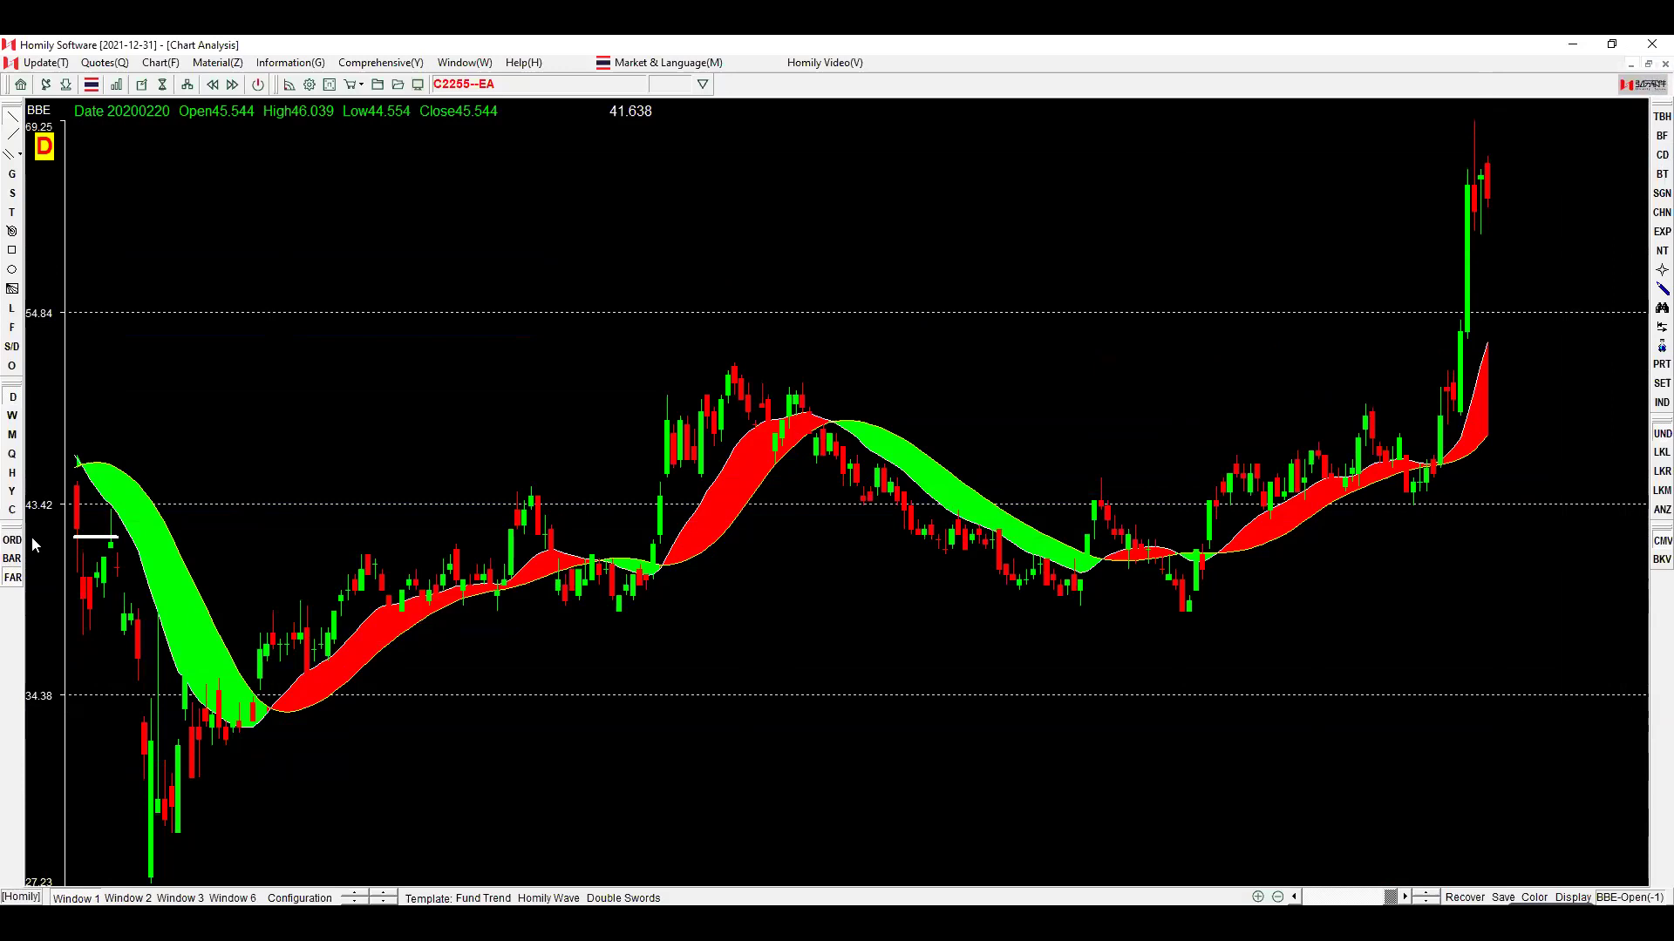
Open the chart of PTT (C605) and switch it to Ordinary prices.
text(PTT)
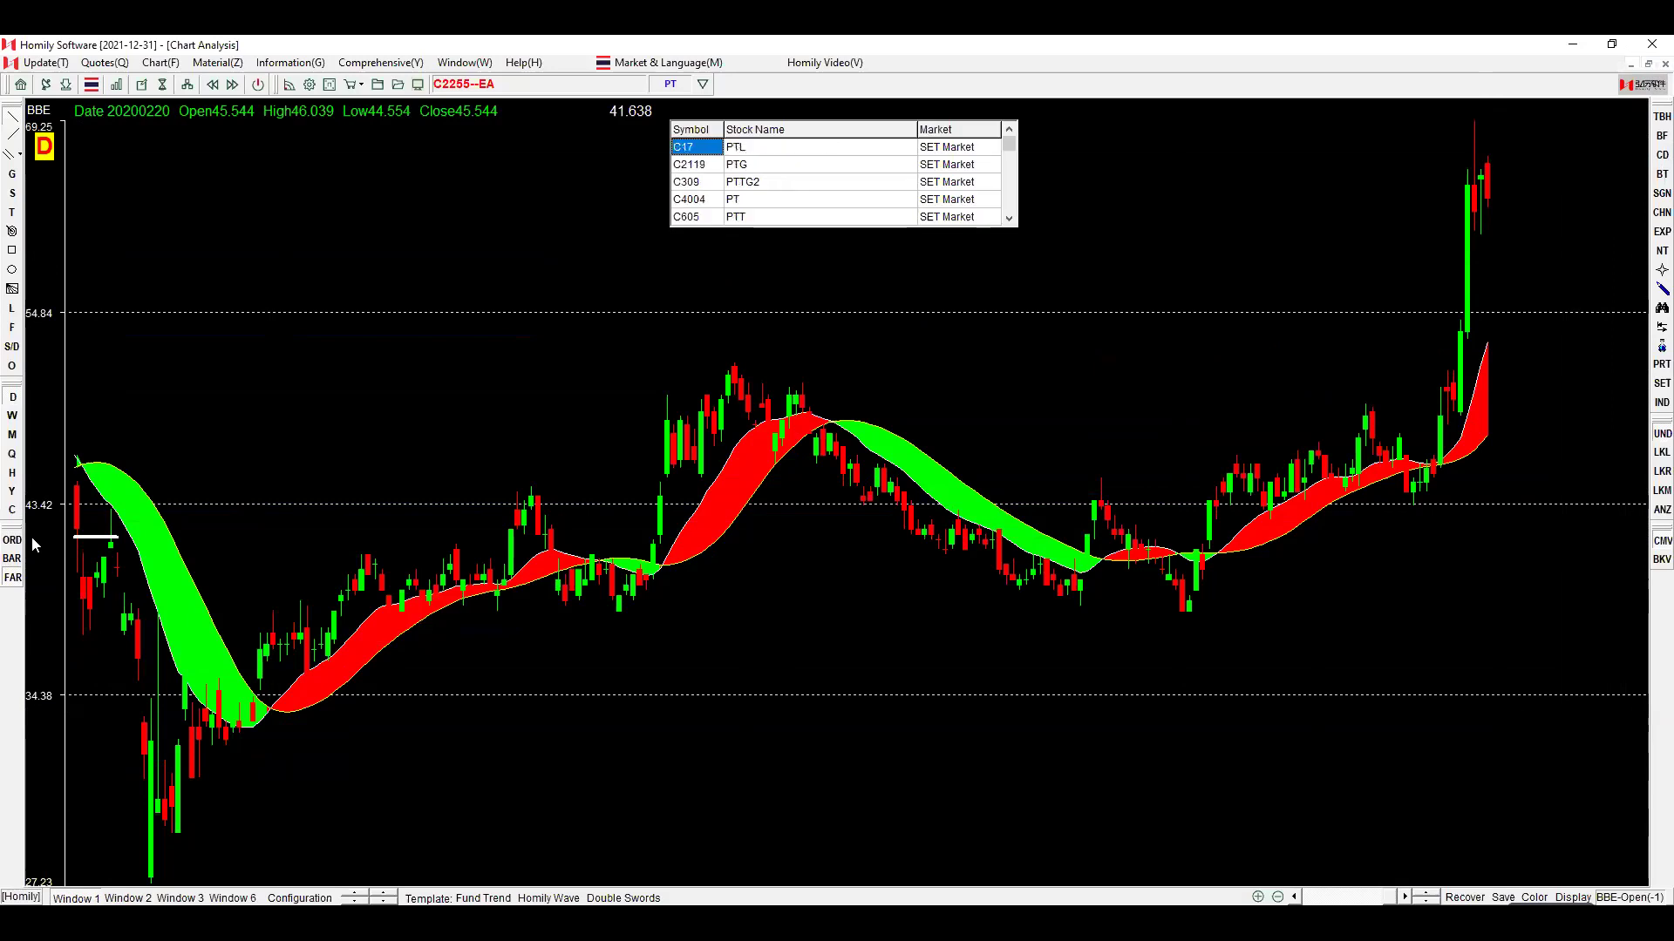
key(Down)
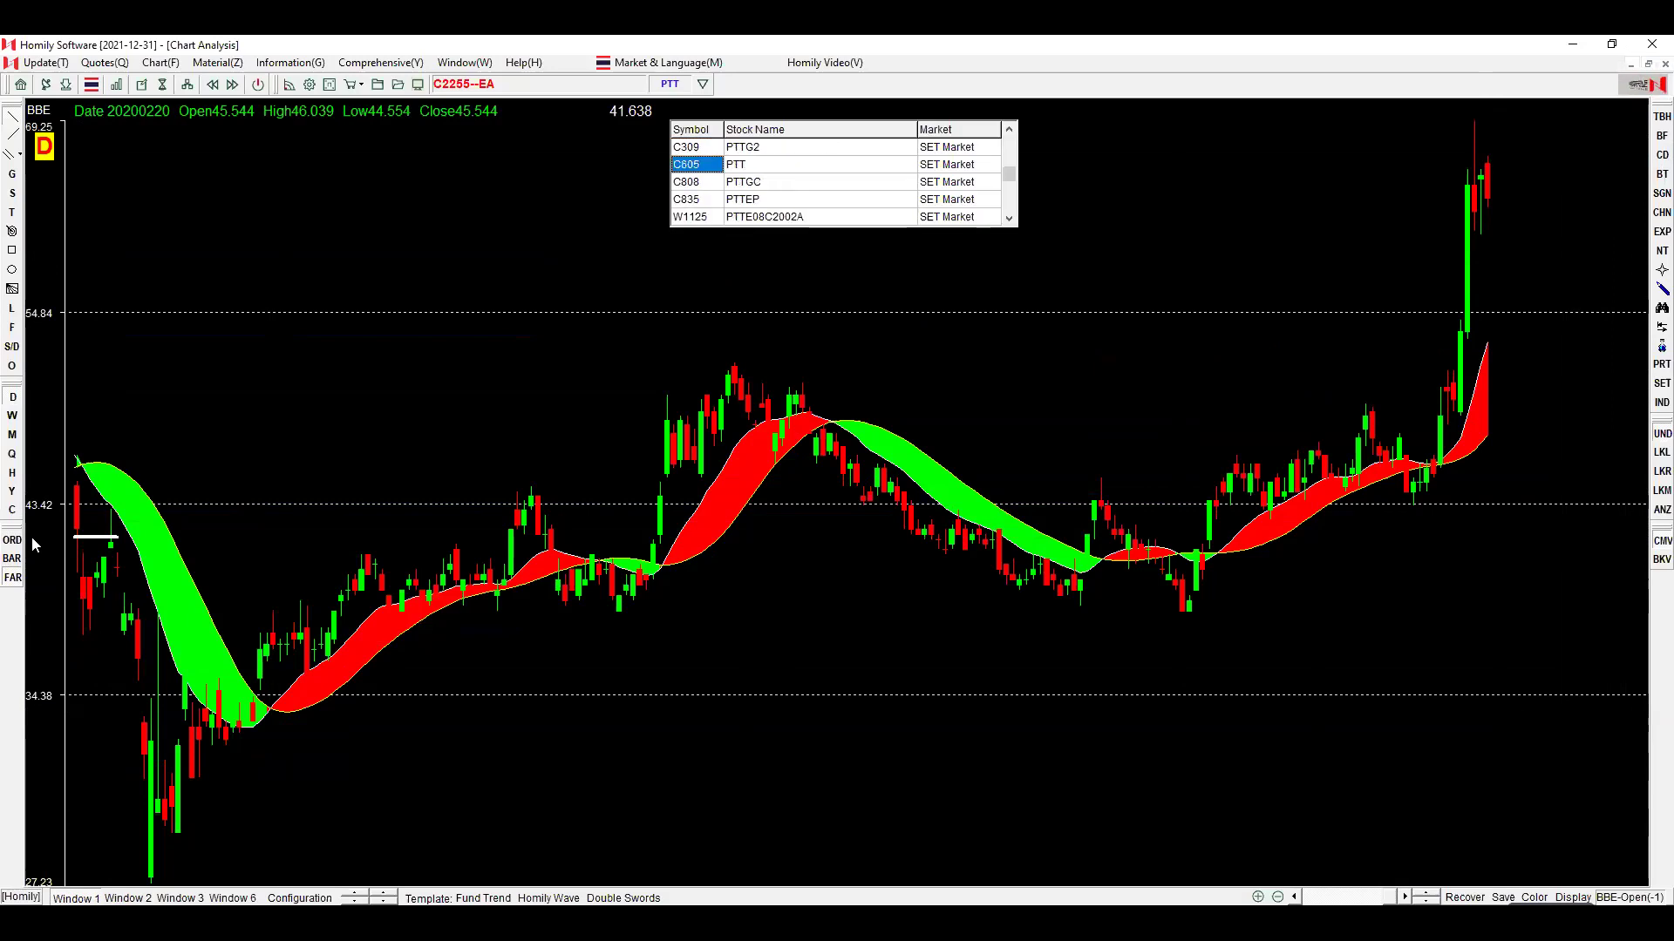
key(Return)
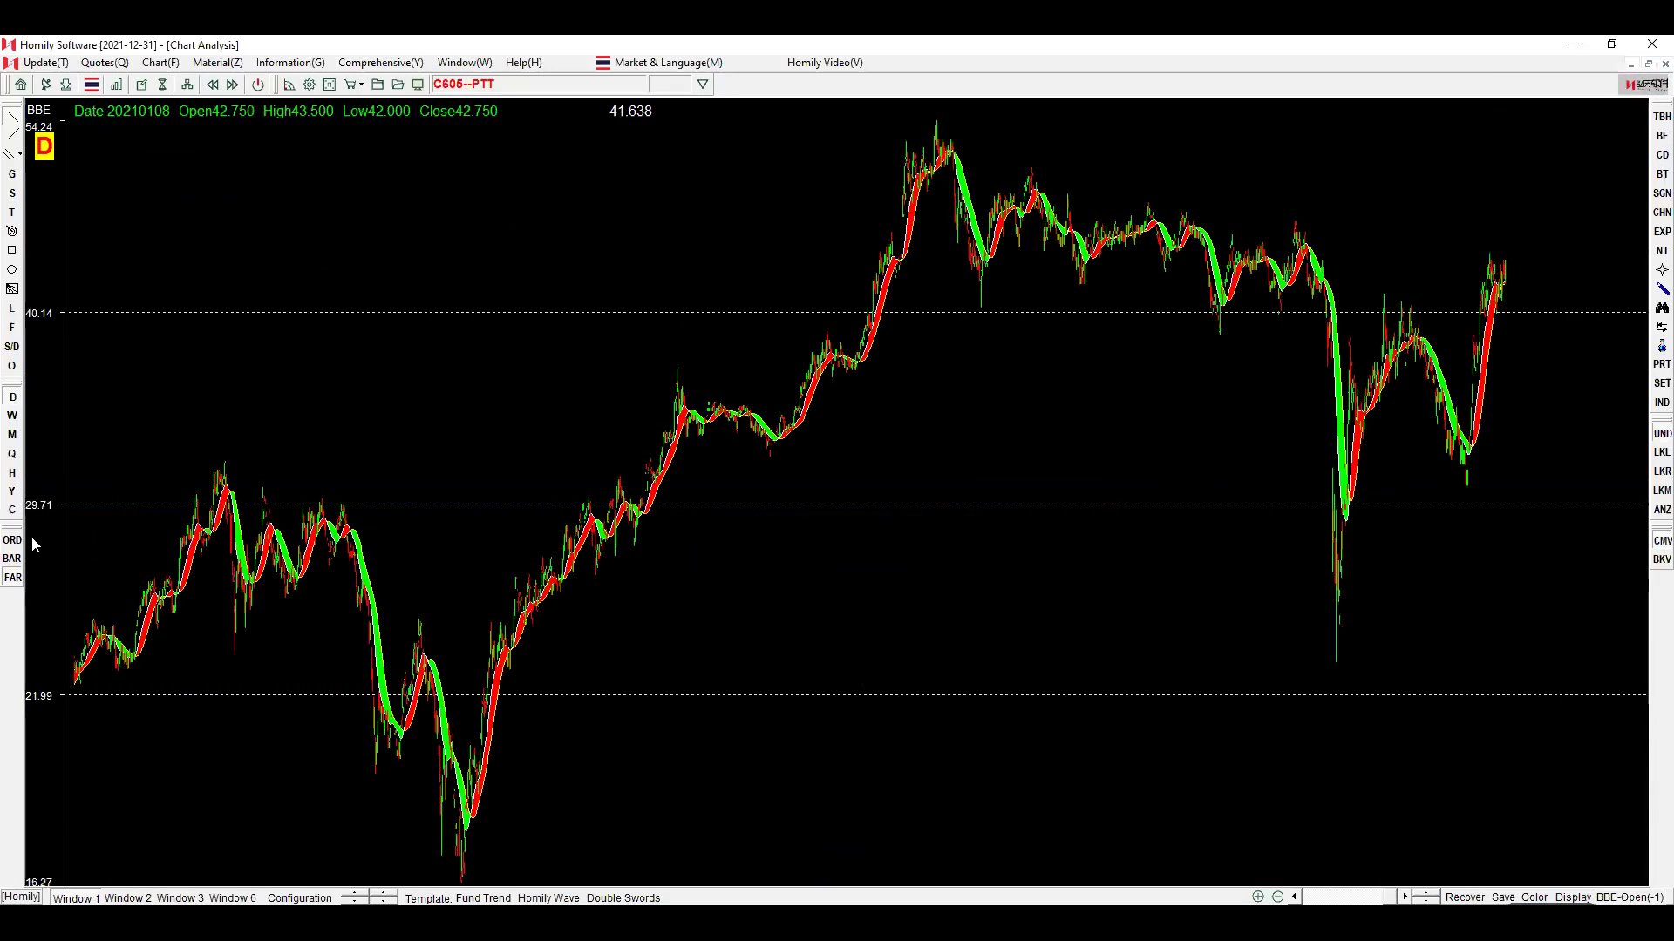
click(12, 541)
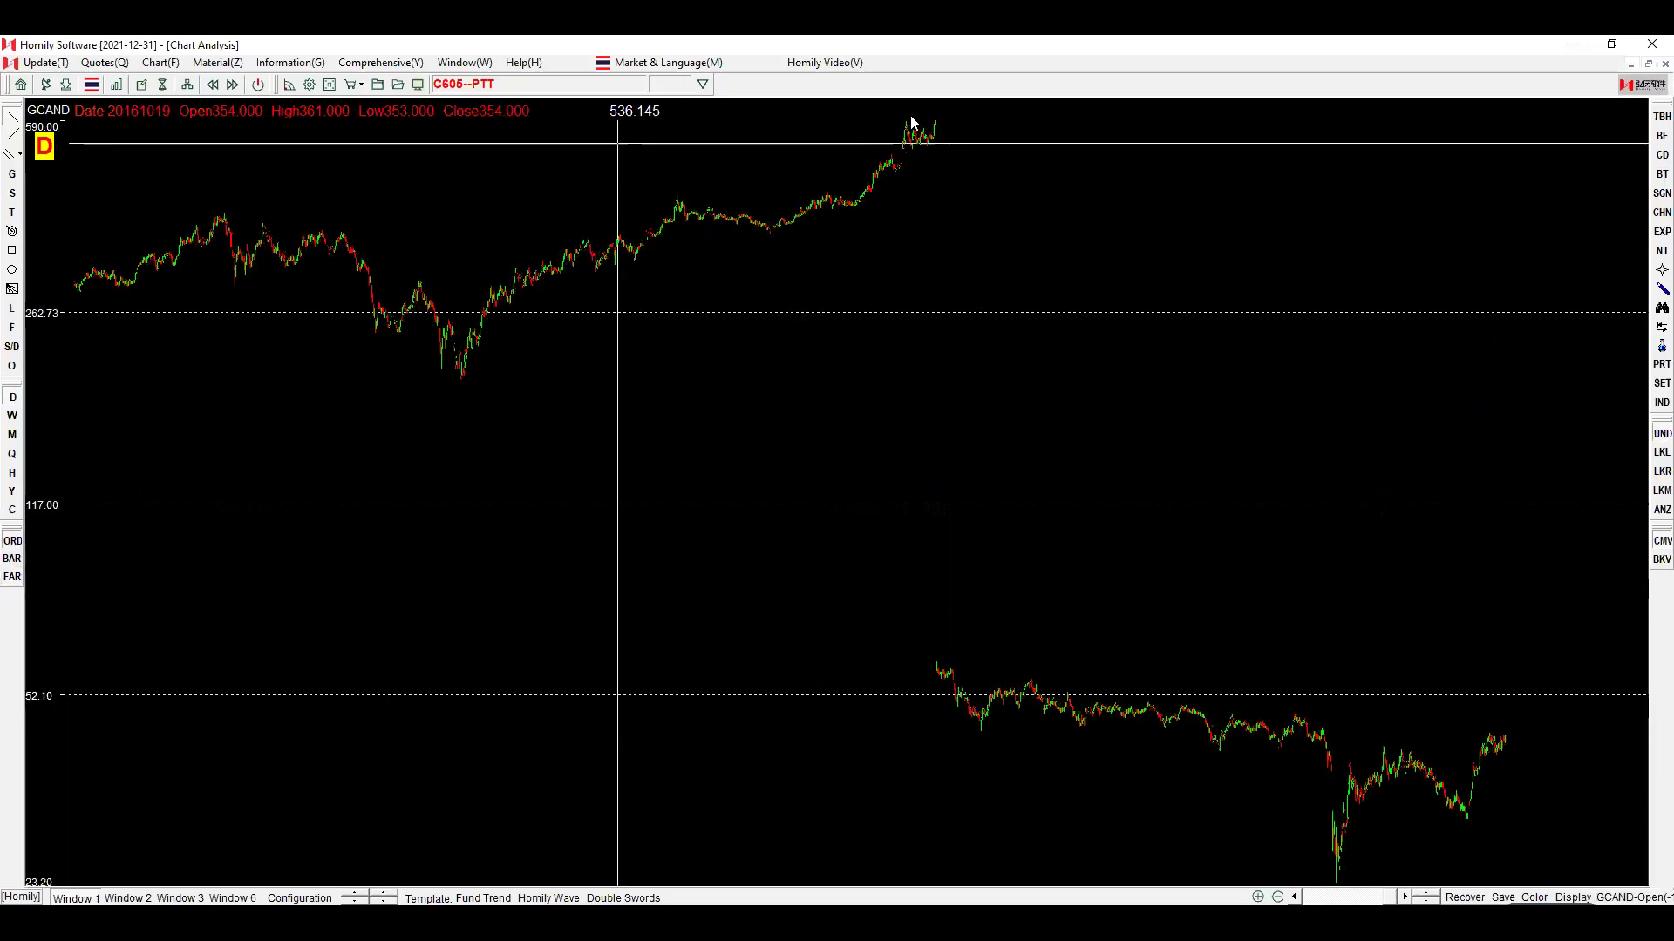
Draw short lines at PTT's price levels just before and just after the large 2018 price gap.
click(930, 140)
drag(925, 142, 948, 132)
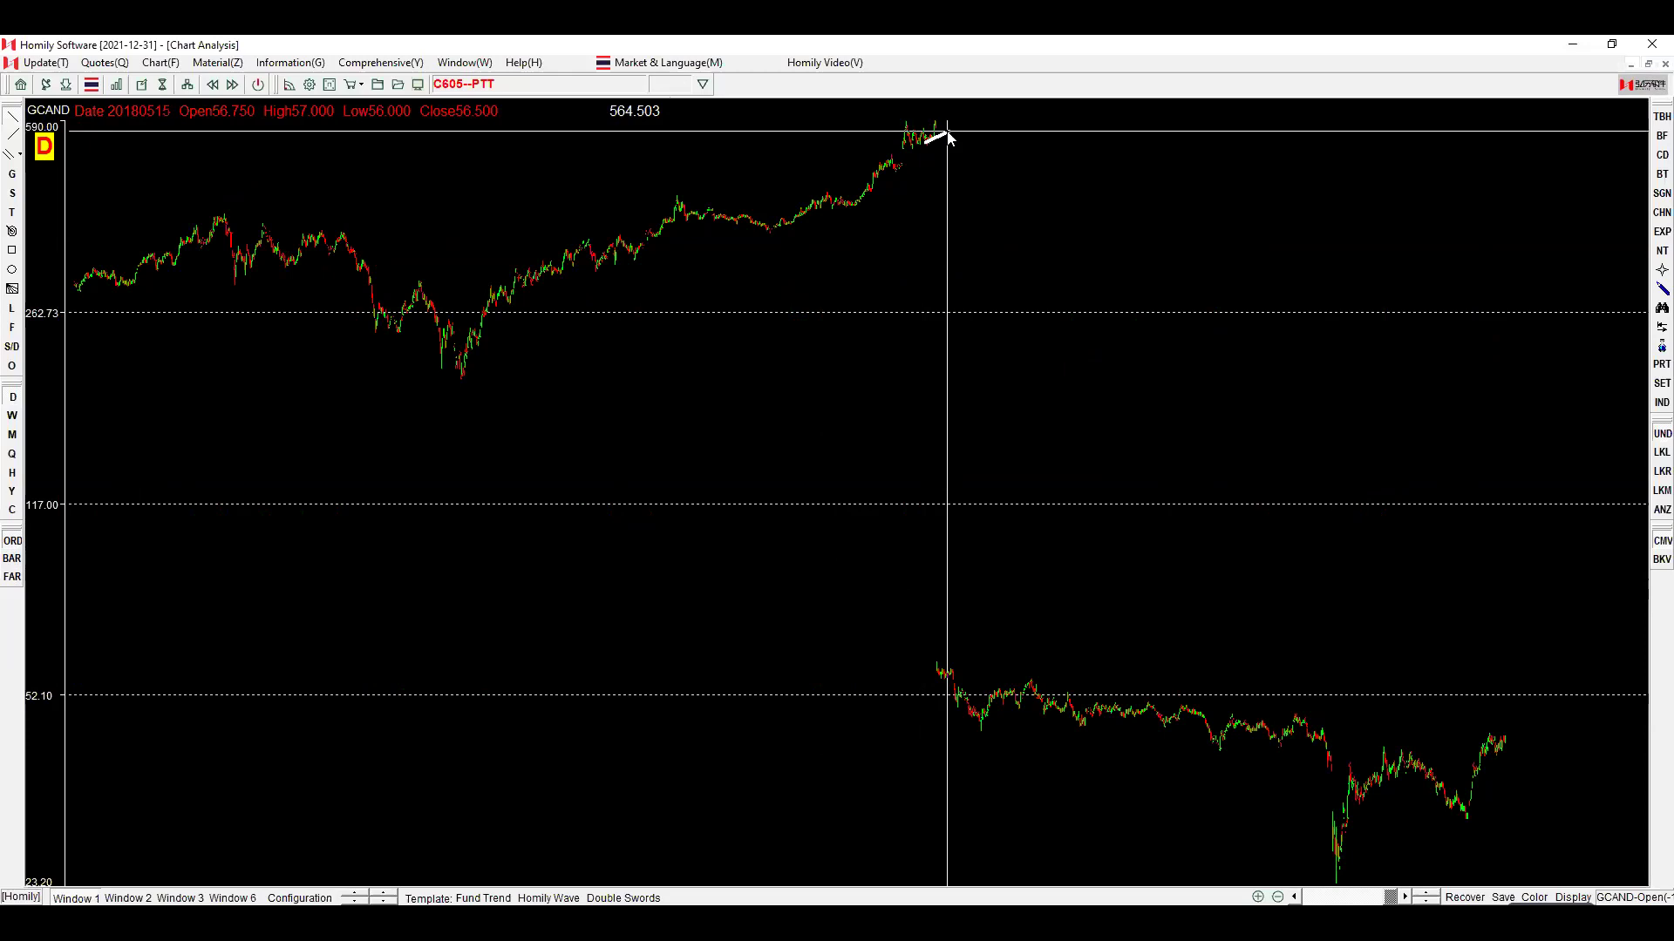
drag(946, 133, 950, 131)
drag(914, 665, 970, 653)
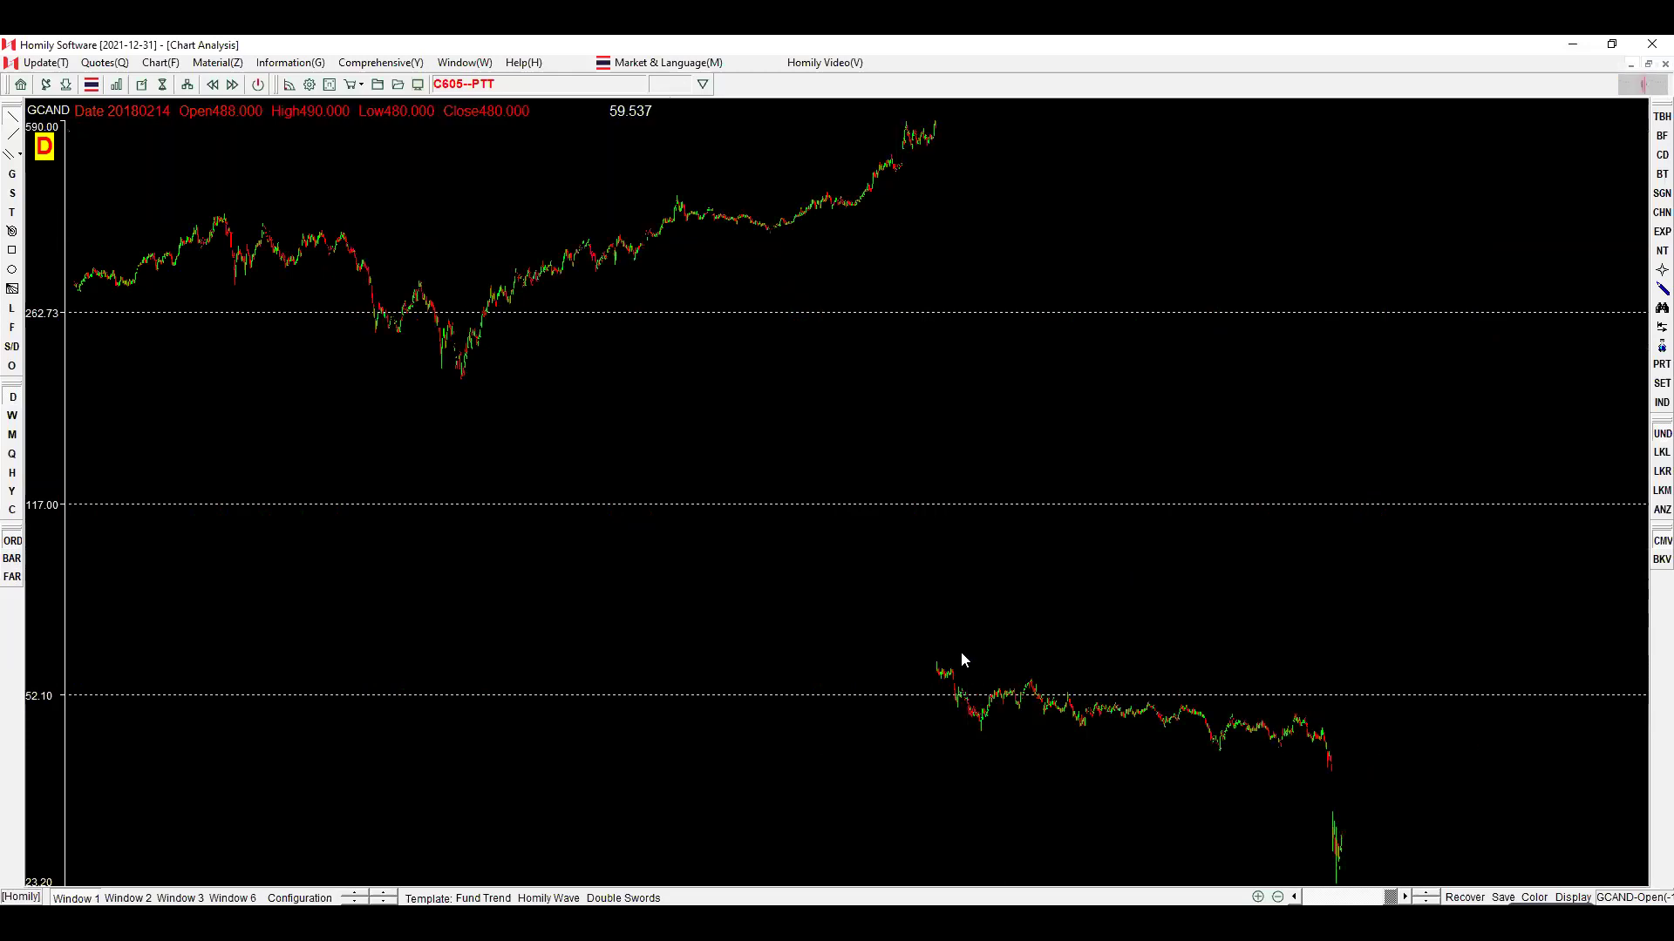
drag(920, 158, 948, 152)
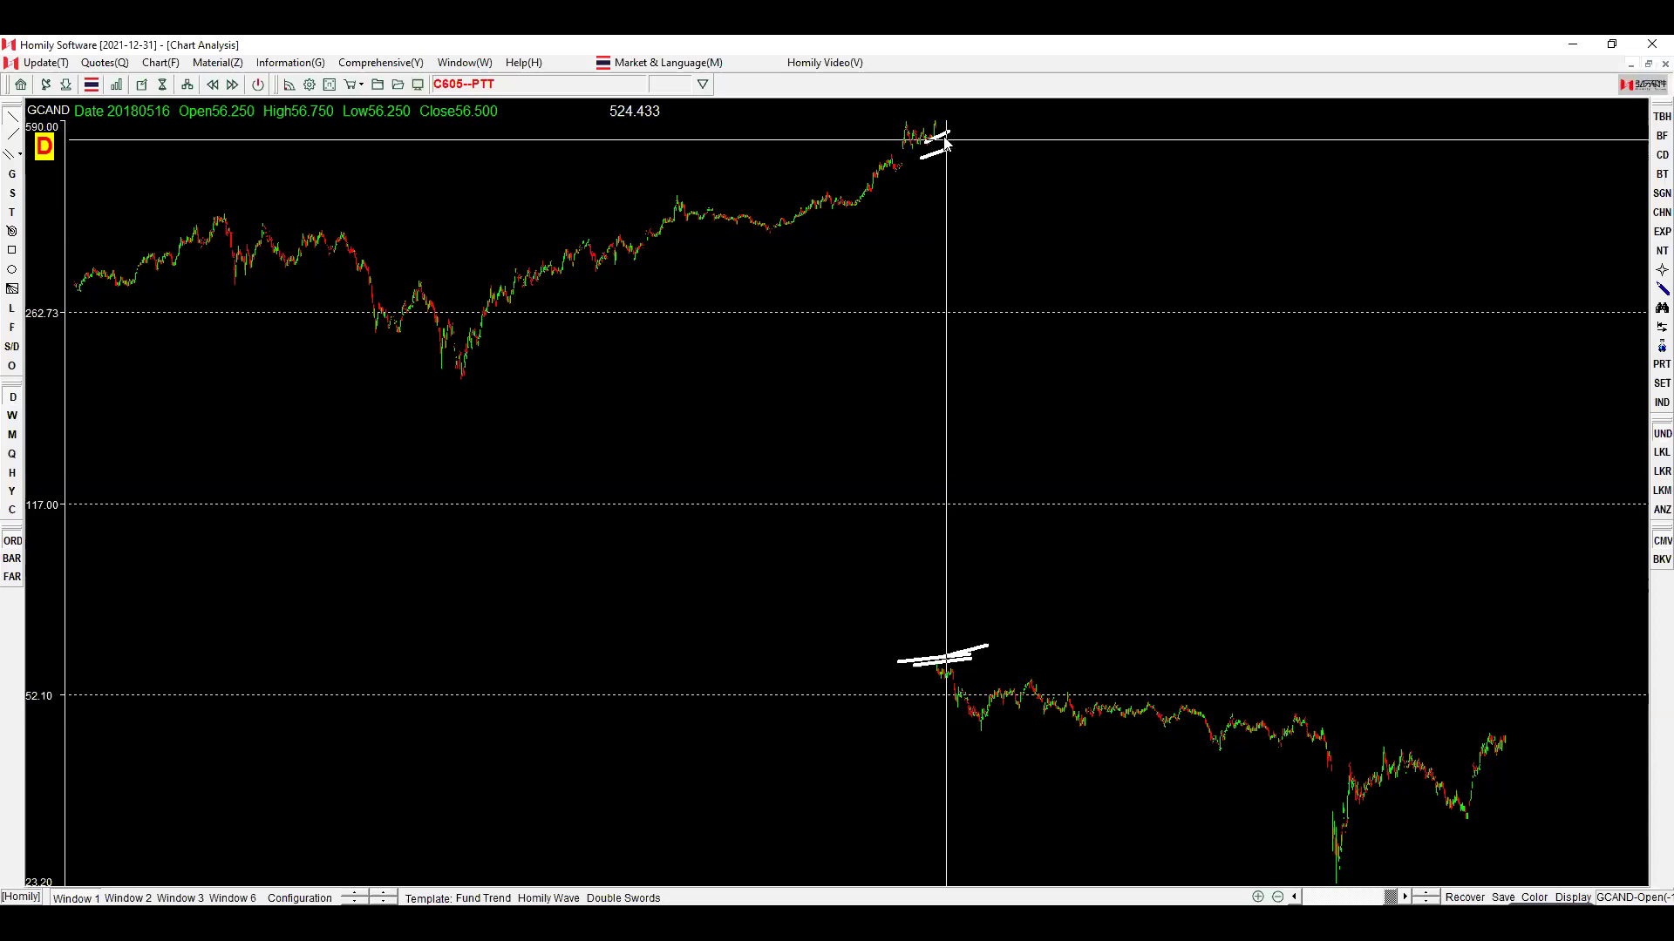
drag(911, 651, 967, 687)
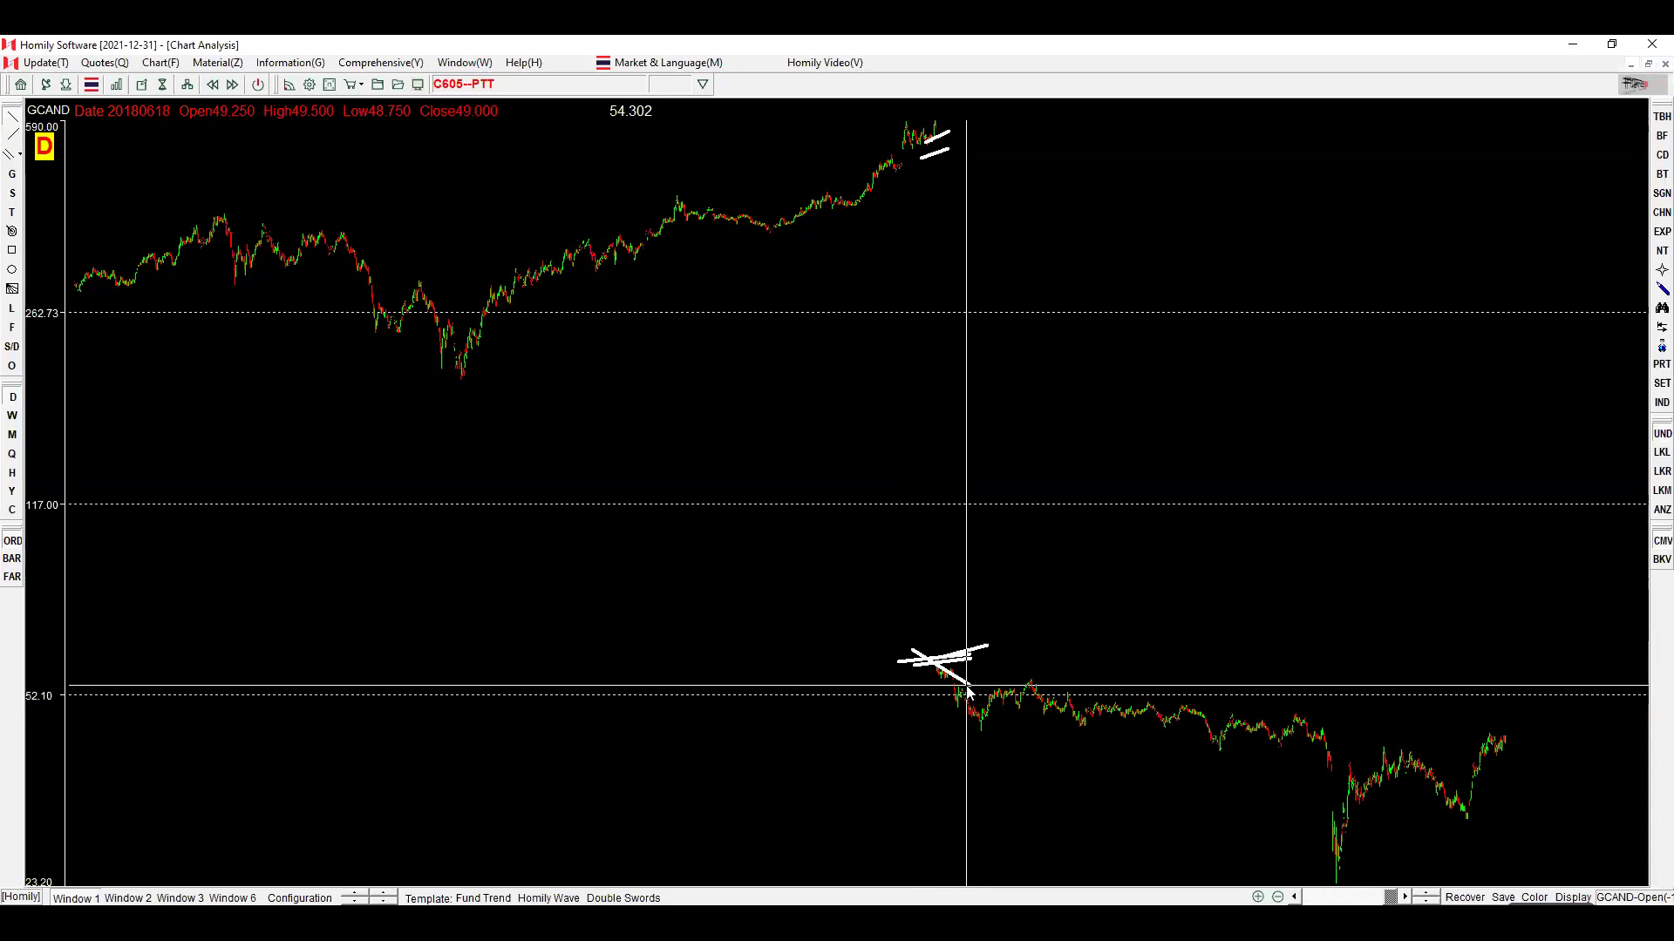
Mark PTT's price range just before the 2018 gap and draw a near-horizontal line along the prices after it.
click(926, 140)
drag(896, 132, 932, 132)
click(926, 699)
drag(926, 700, 1018, 691)
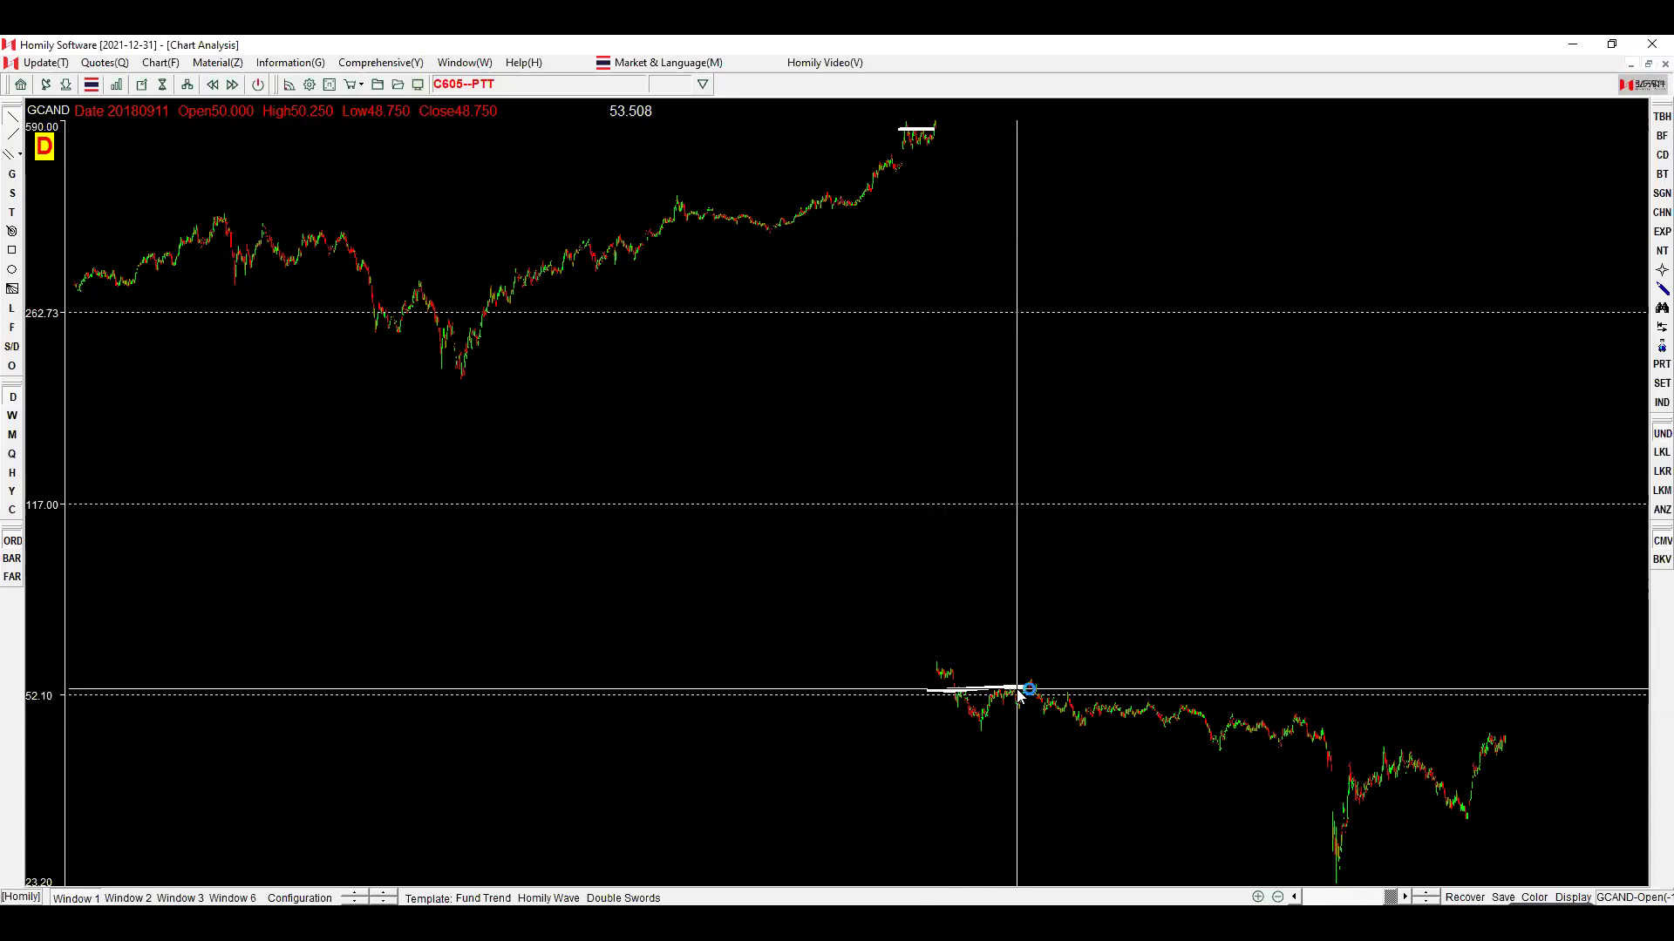
drag(895, 141, 940, 150)
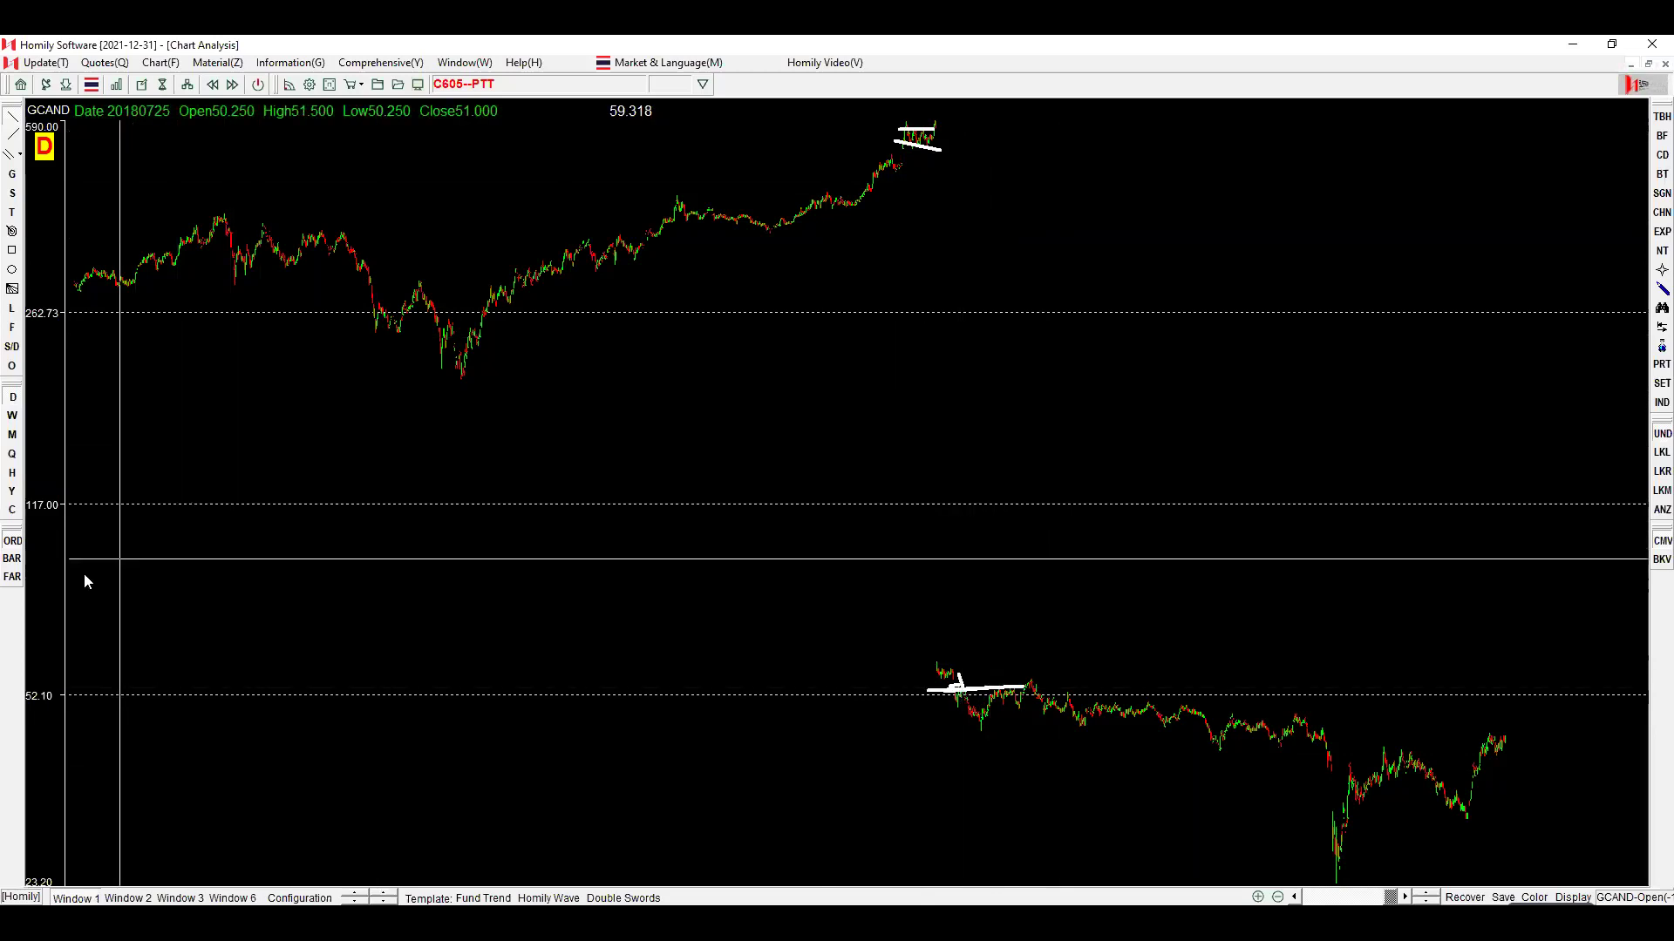
Switch PTT to forward-adjusted prices, draw short lines above the mid-history prices and across the low before the long rise, and clear them.
click(13, 580)
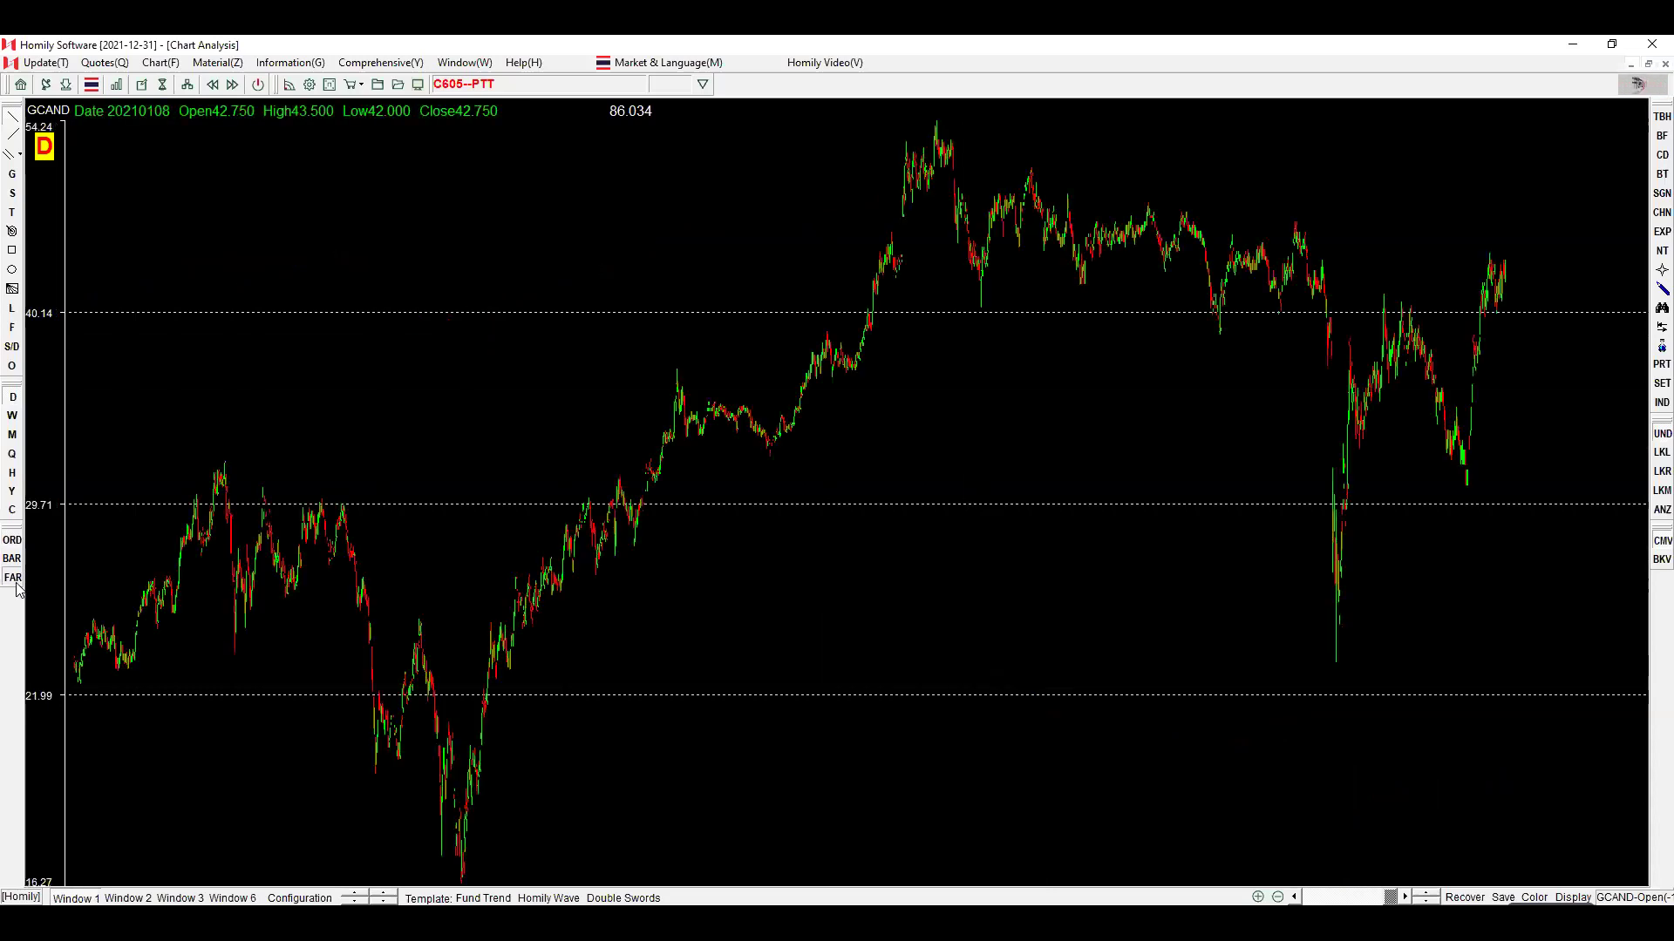
key(Down)
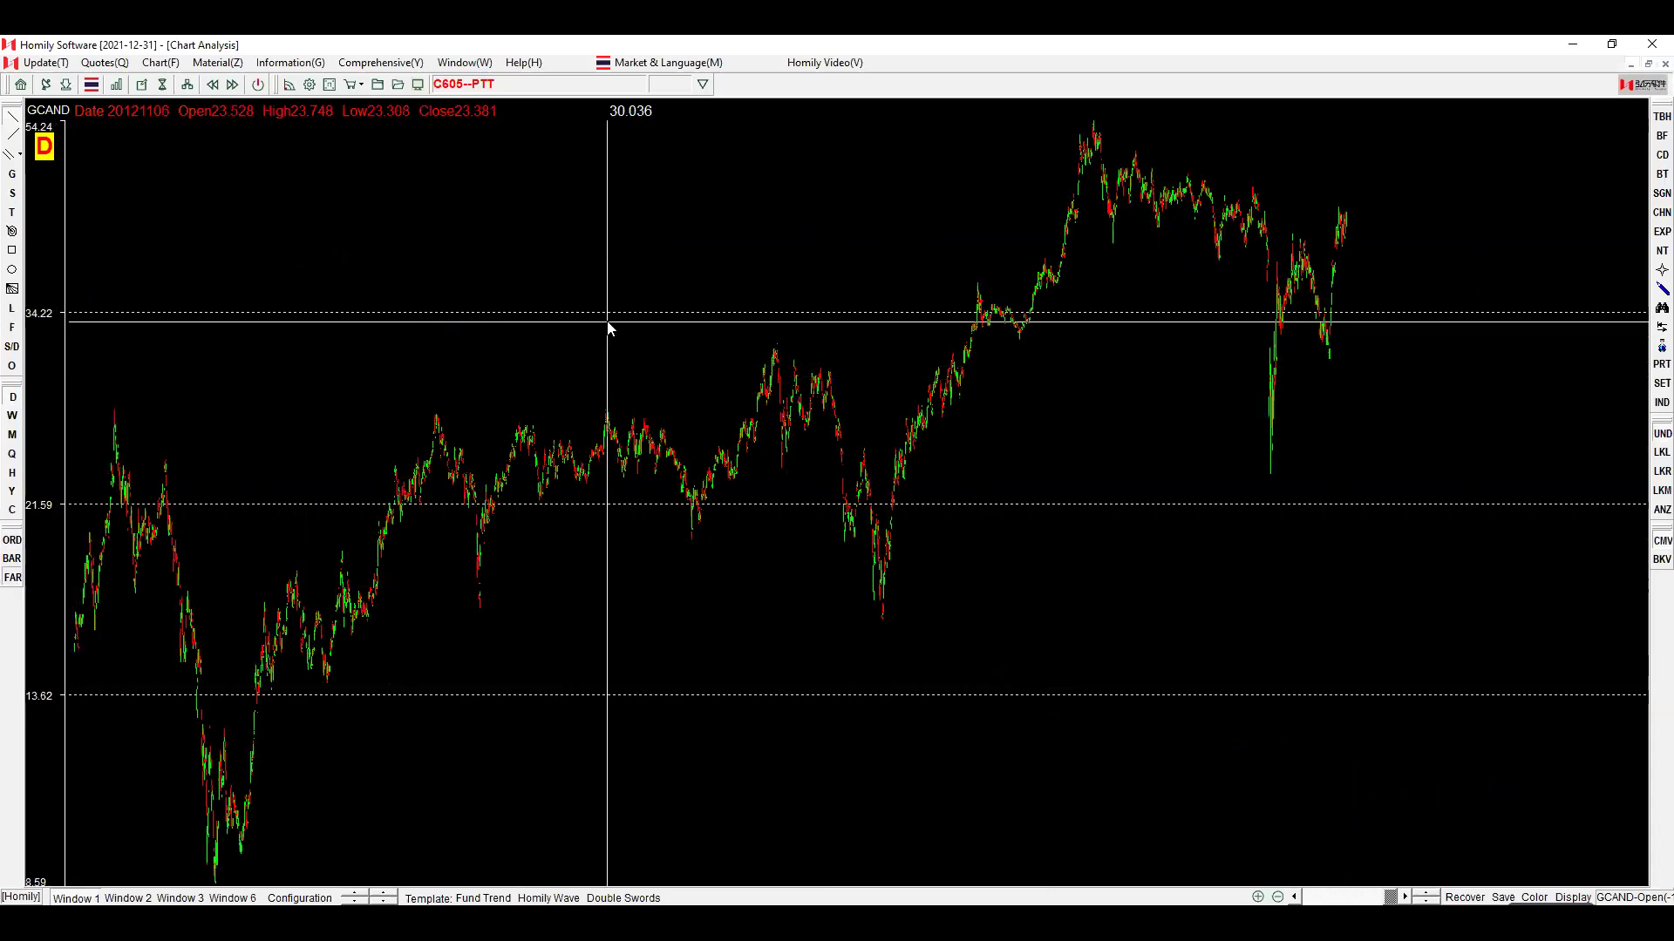
drag(900, 592, 962, 590)
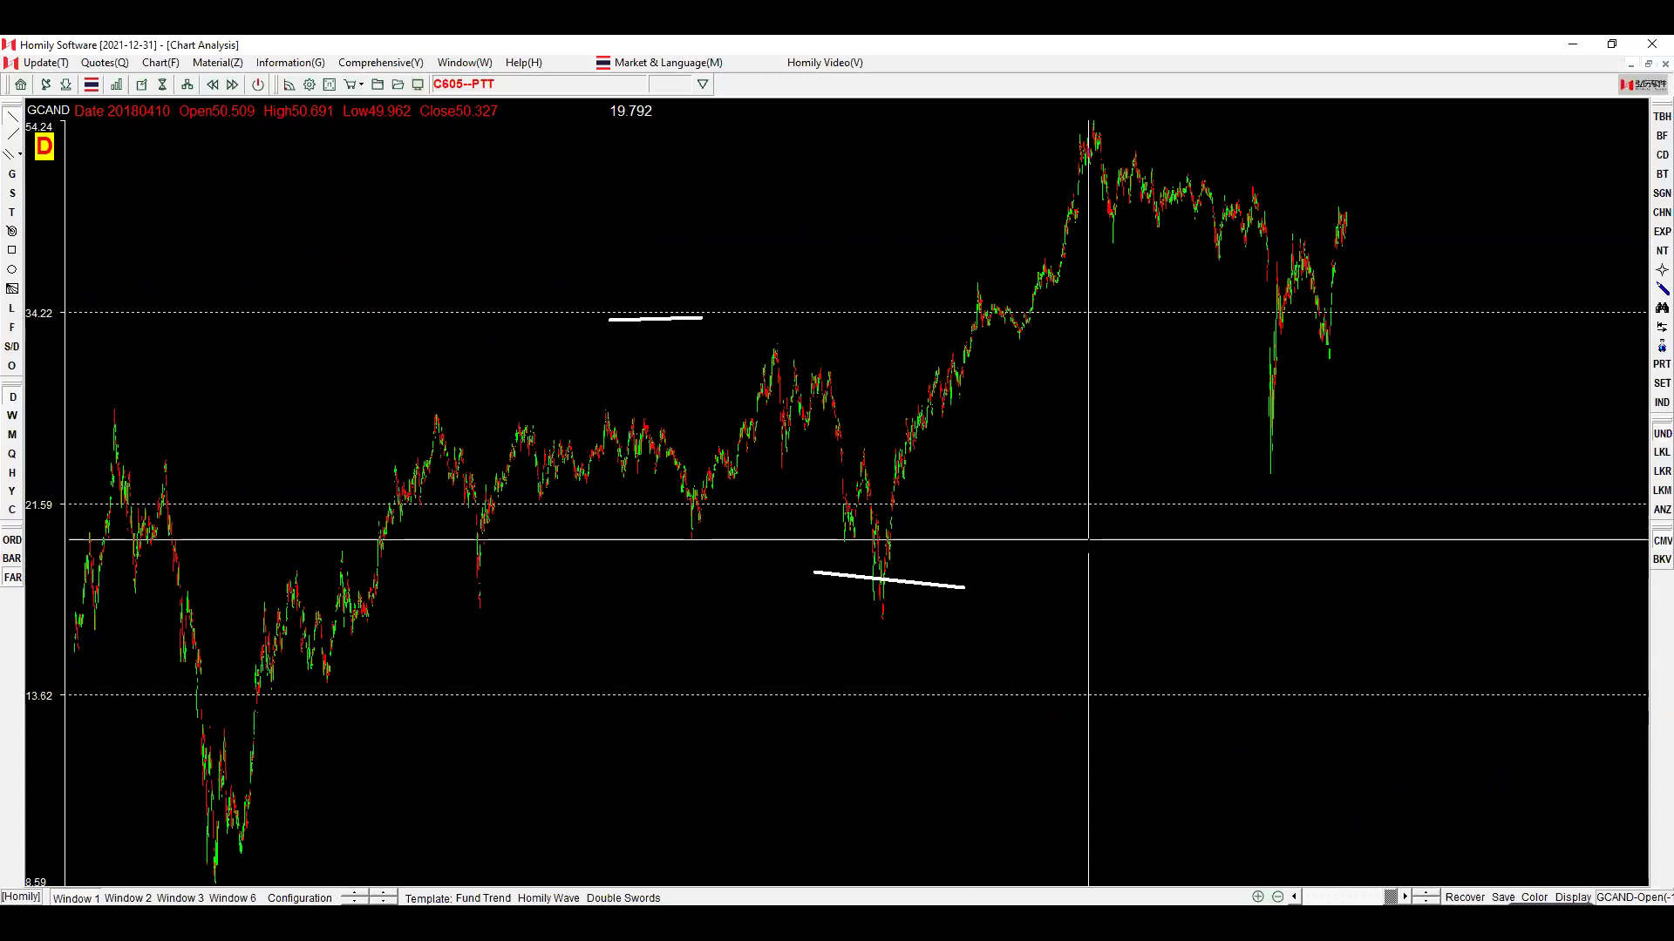
key(Delete)
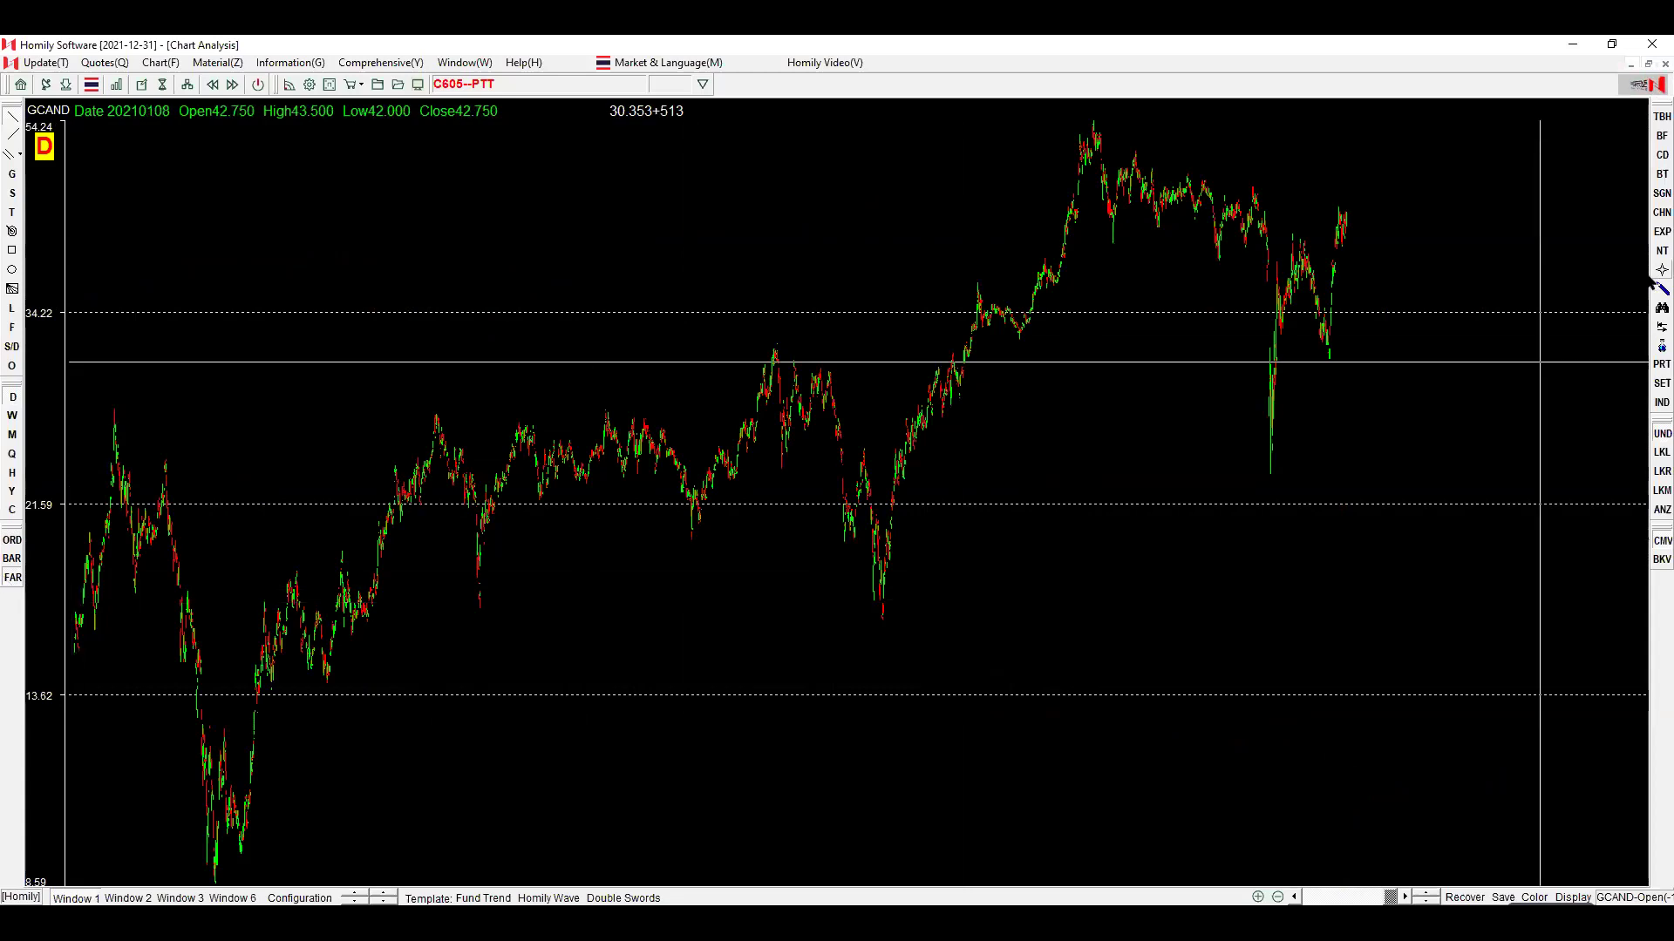
Compare PTT's Ordinary price chart with the forward-adjusted one, ending on forward-adjusted prices.
click(15, 578)
click(12, 575)
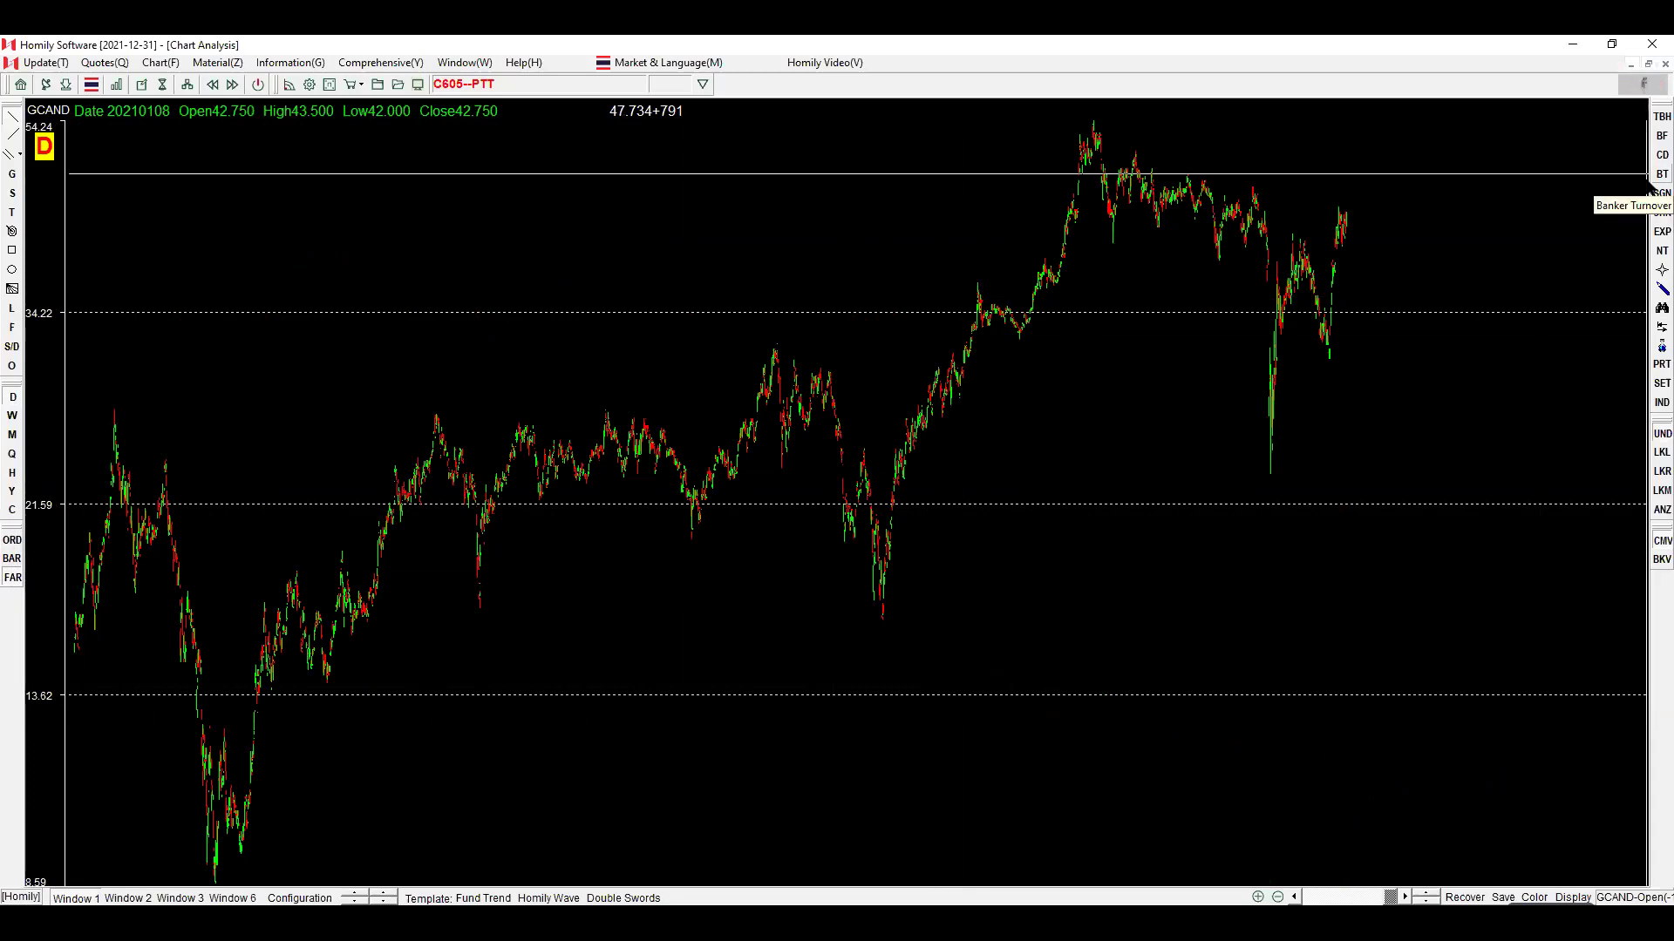
click(12, 542)
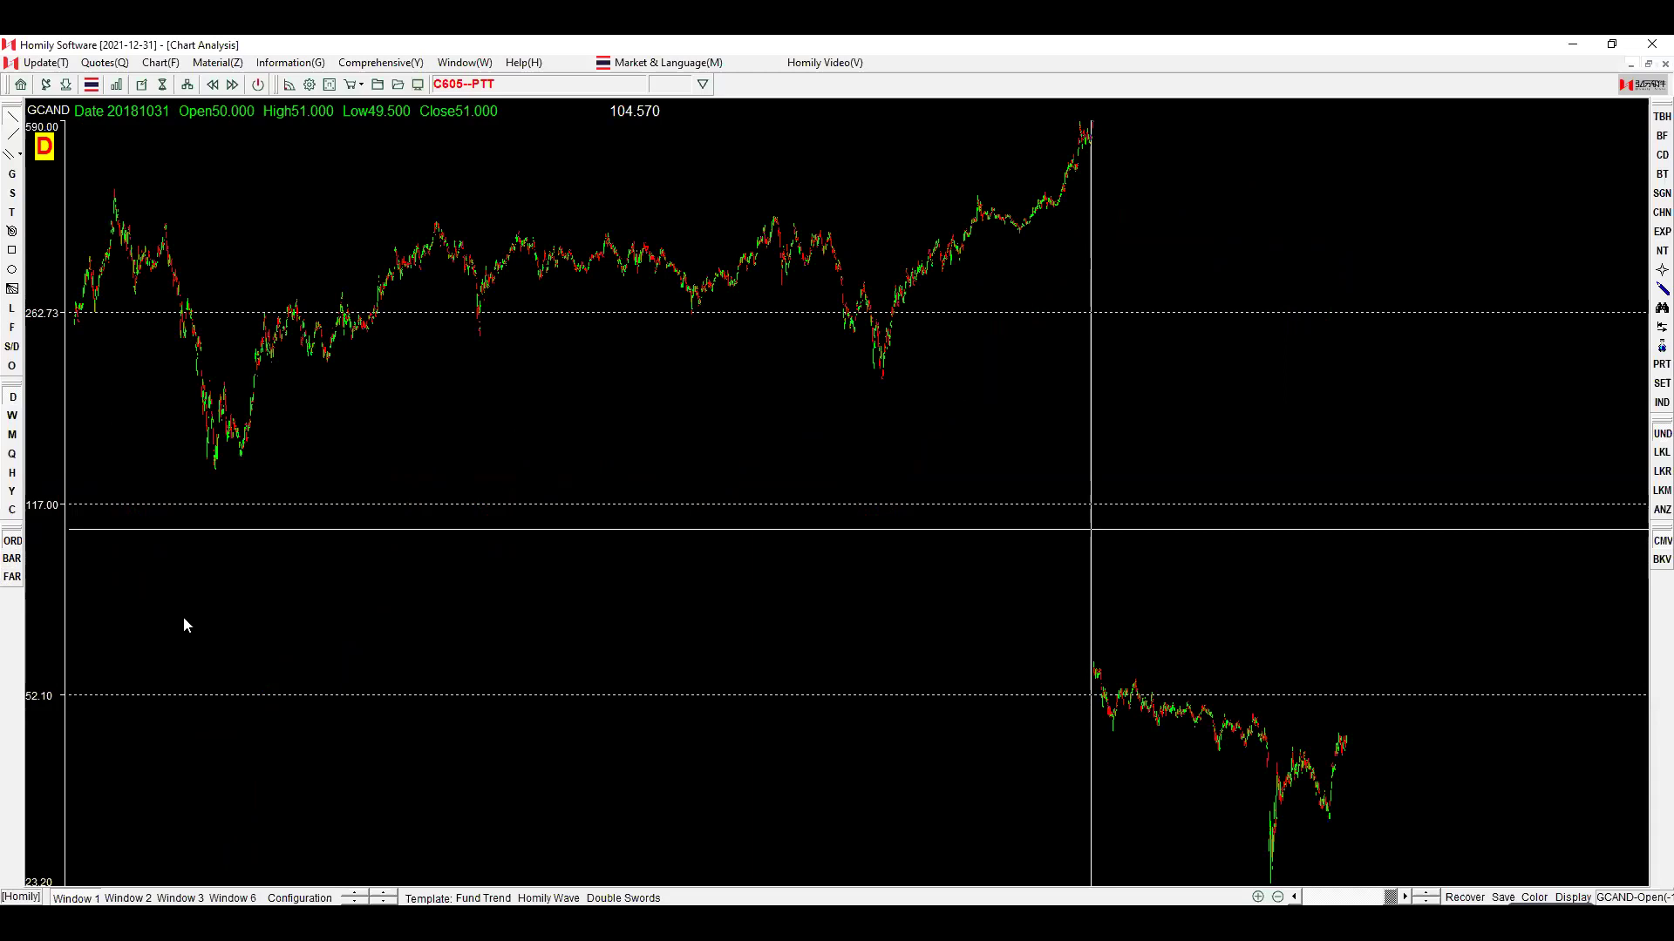
click(12, 577)
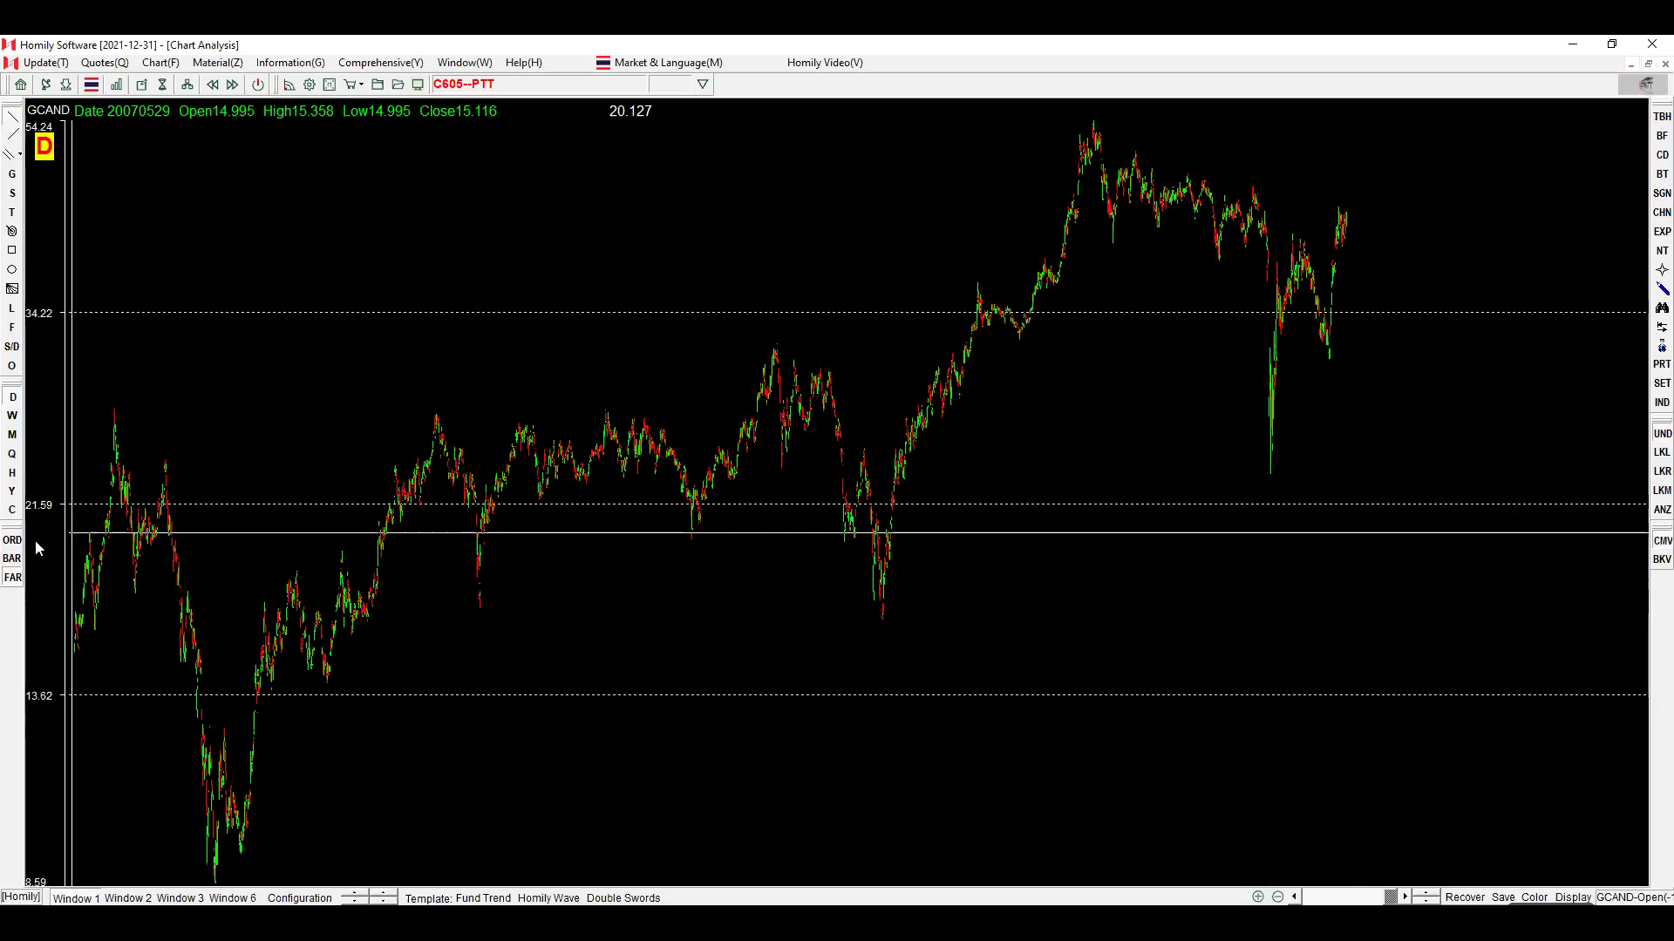
Show PTT's latest weekly candles in the three-pane layout with the MCD and DE indicators.
click(1256, 897)
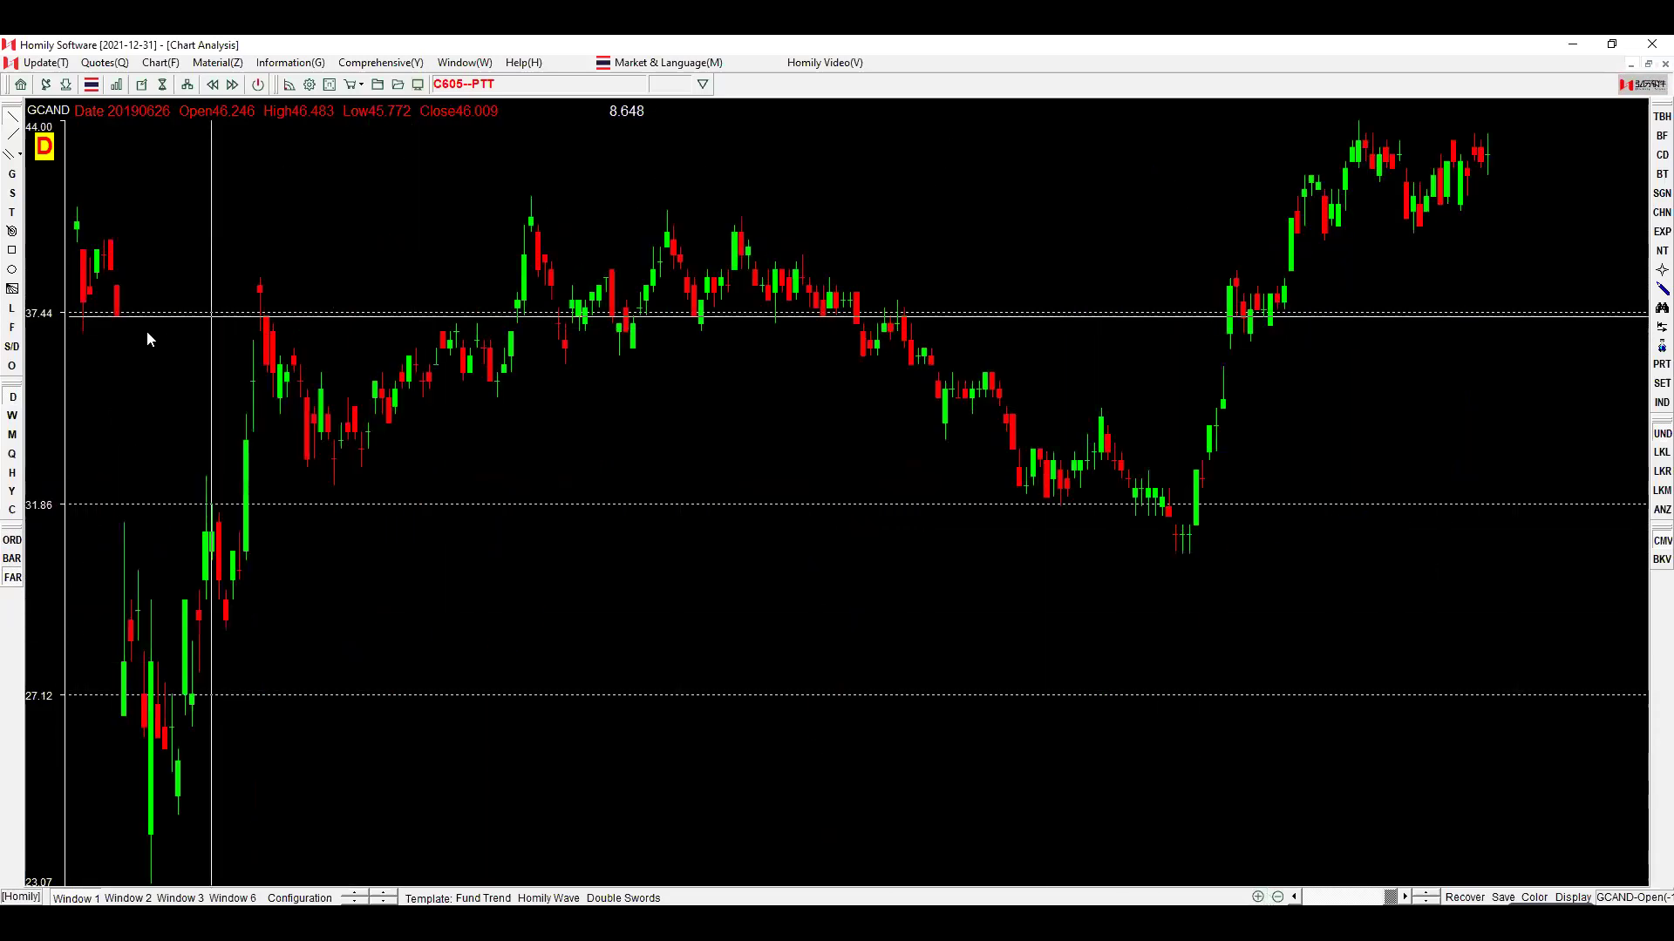
click(12, 416)
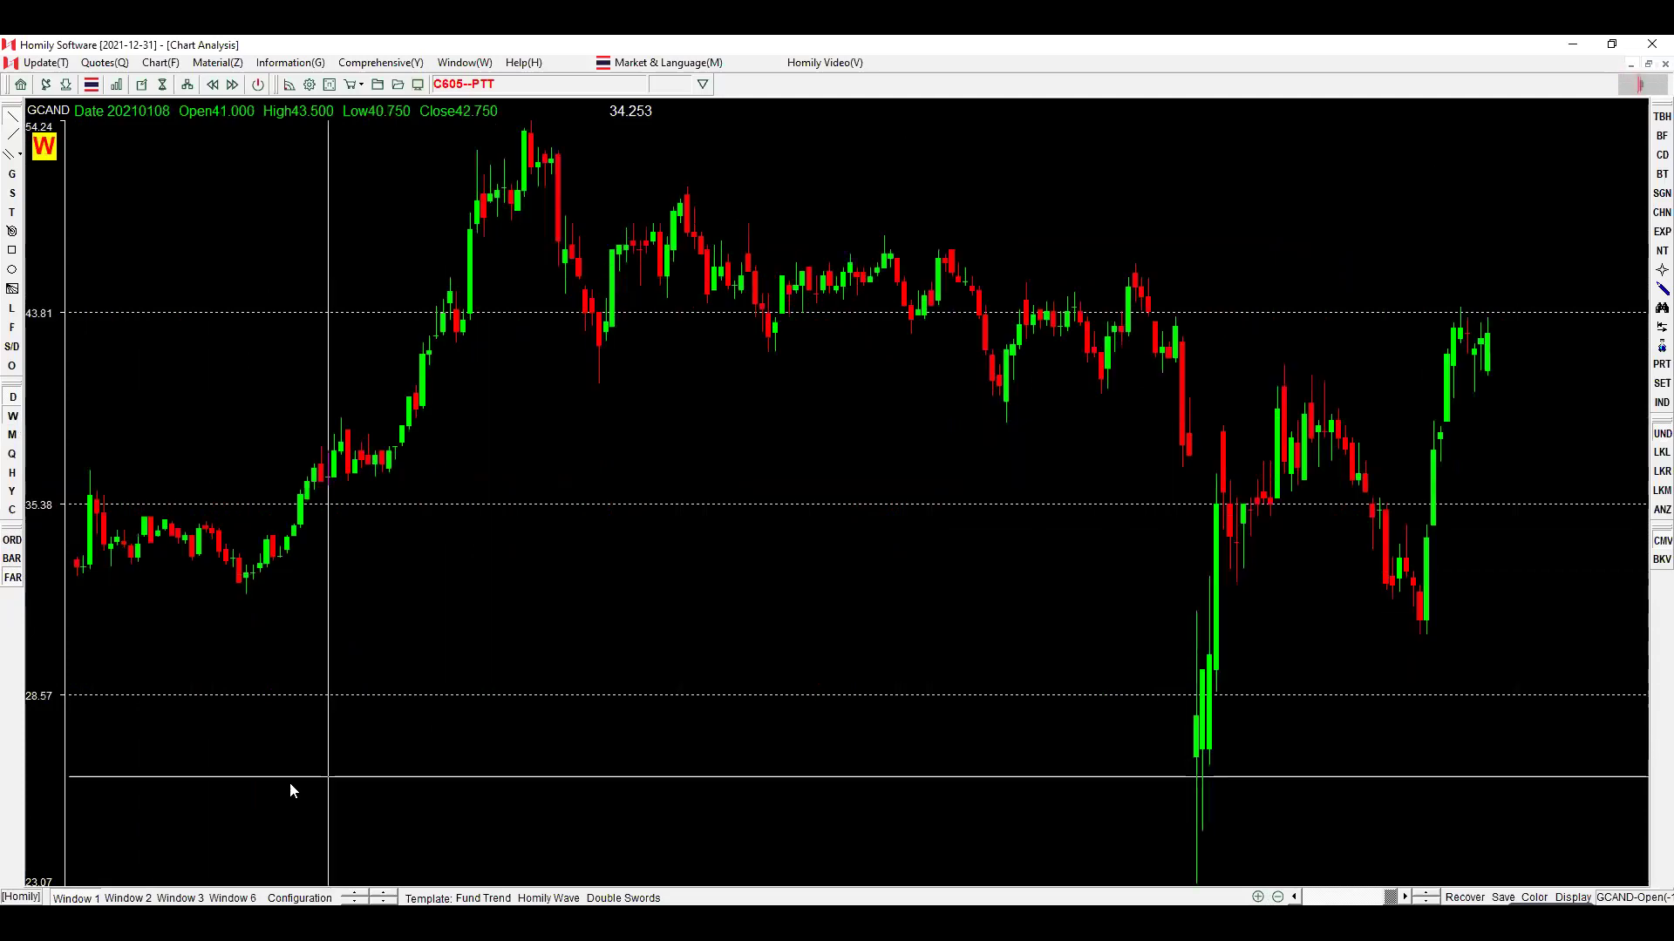
click(172, 894)
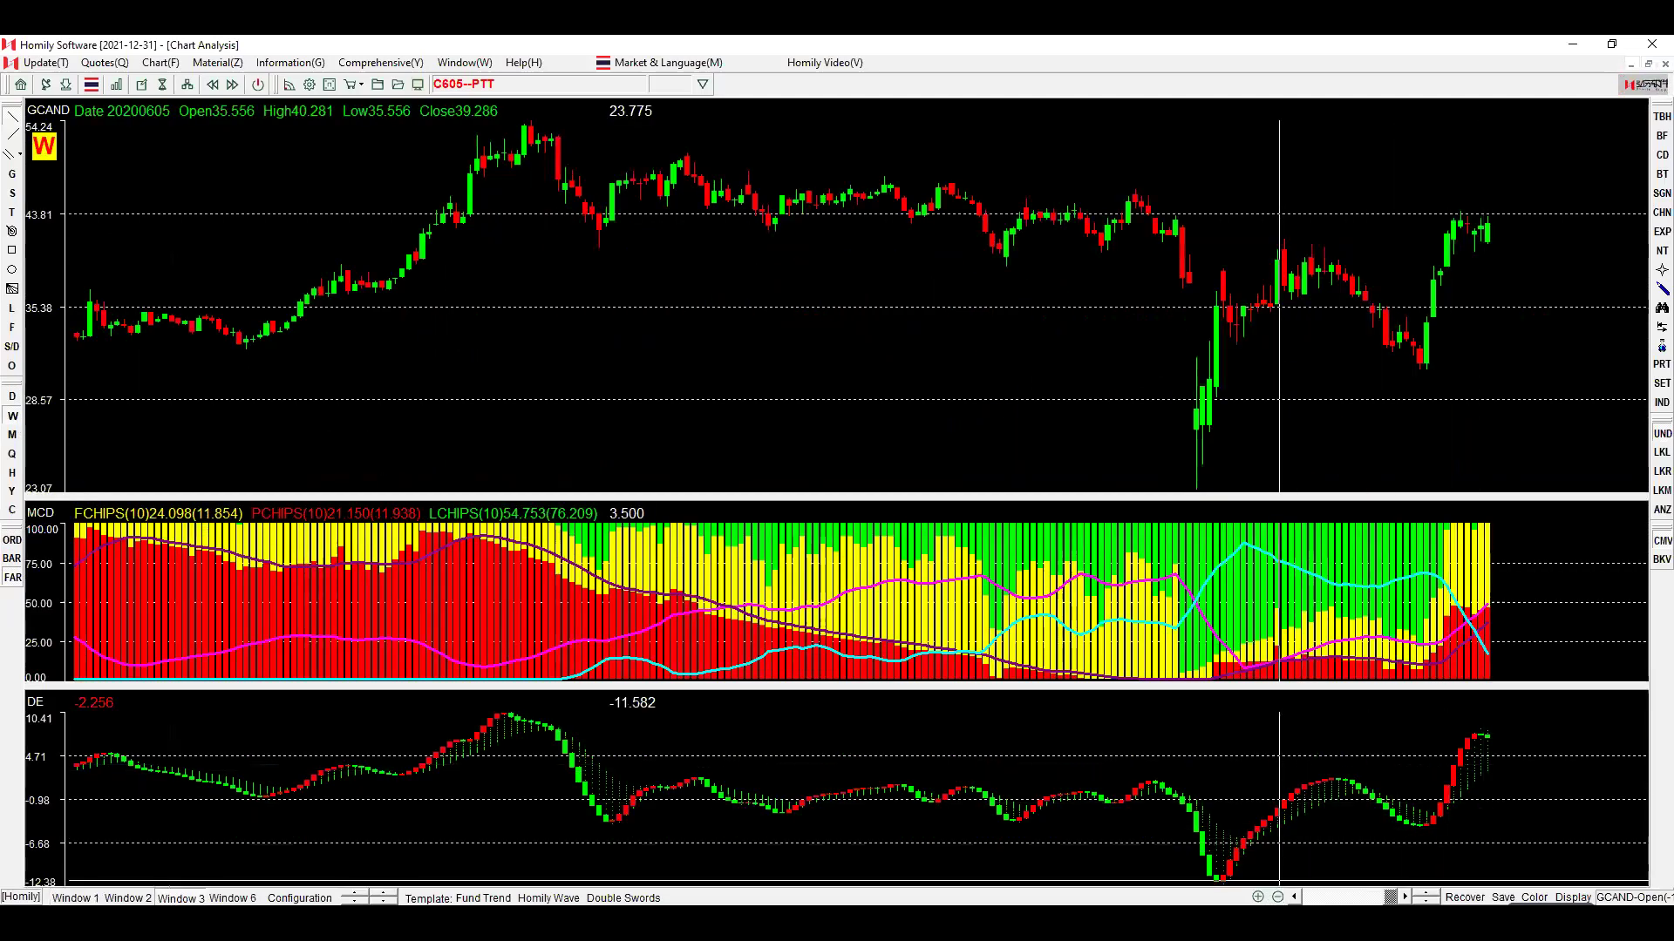
click(1257, 897)
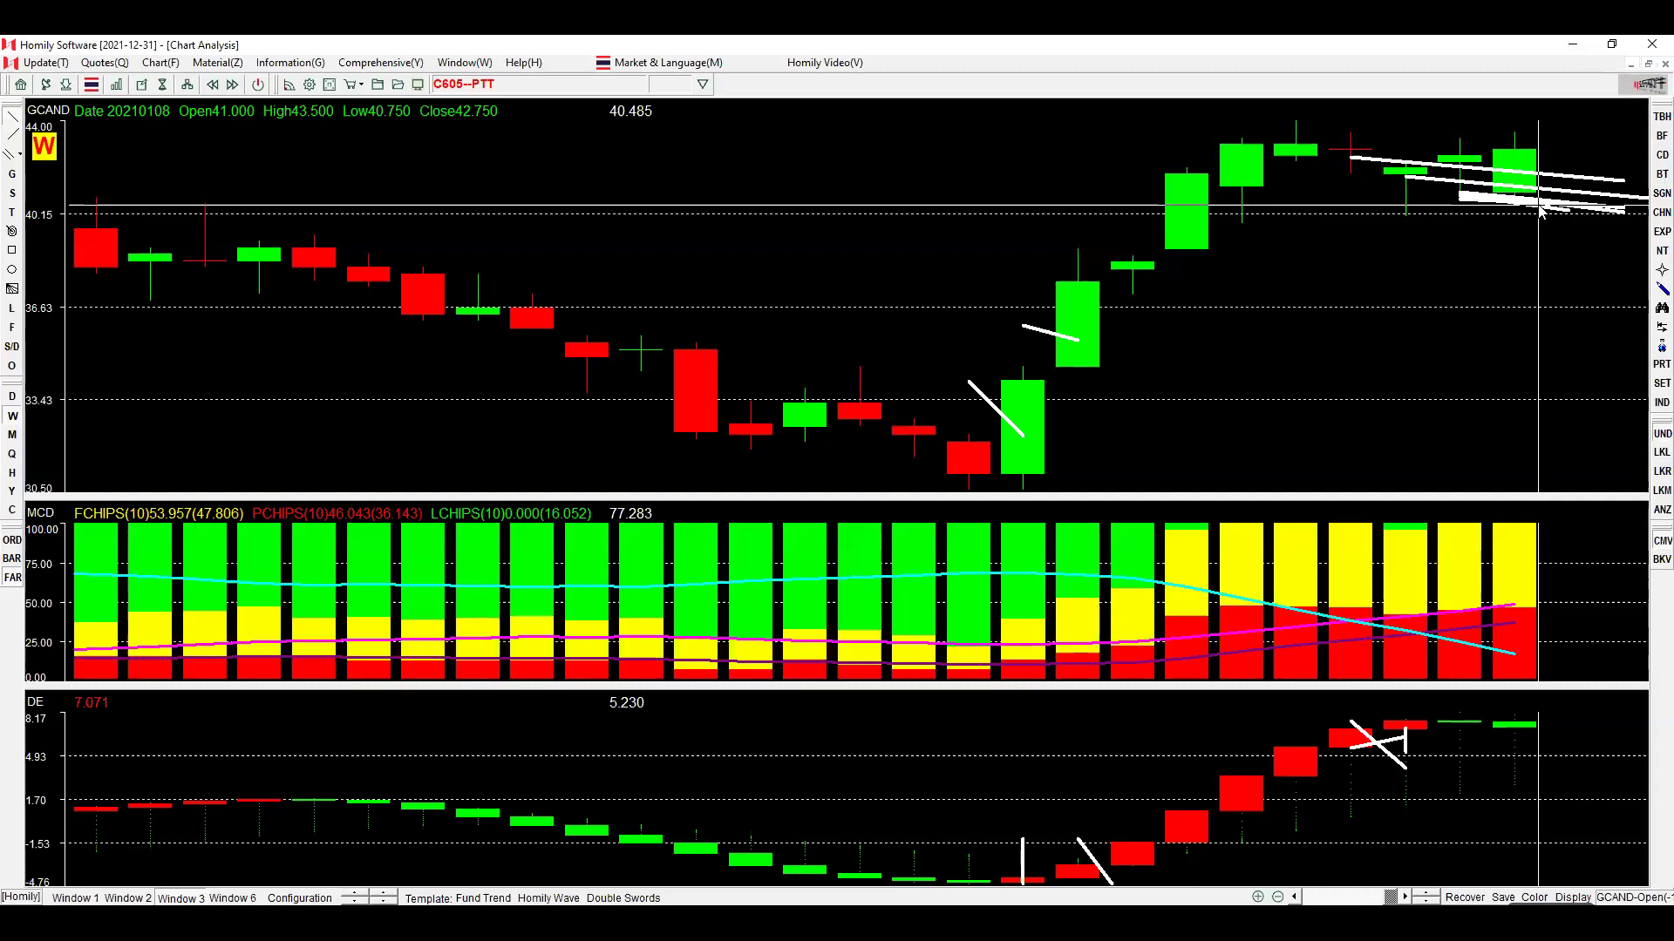
Return PTT to daily candles and overlay the Bull & Bear Expert indicator on the price pane.
click(17, 394)
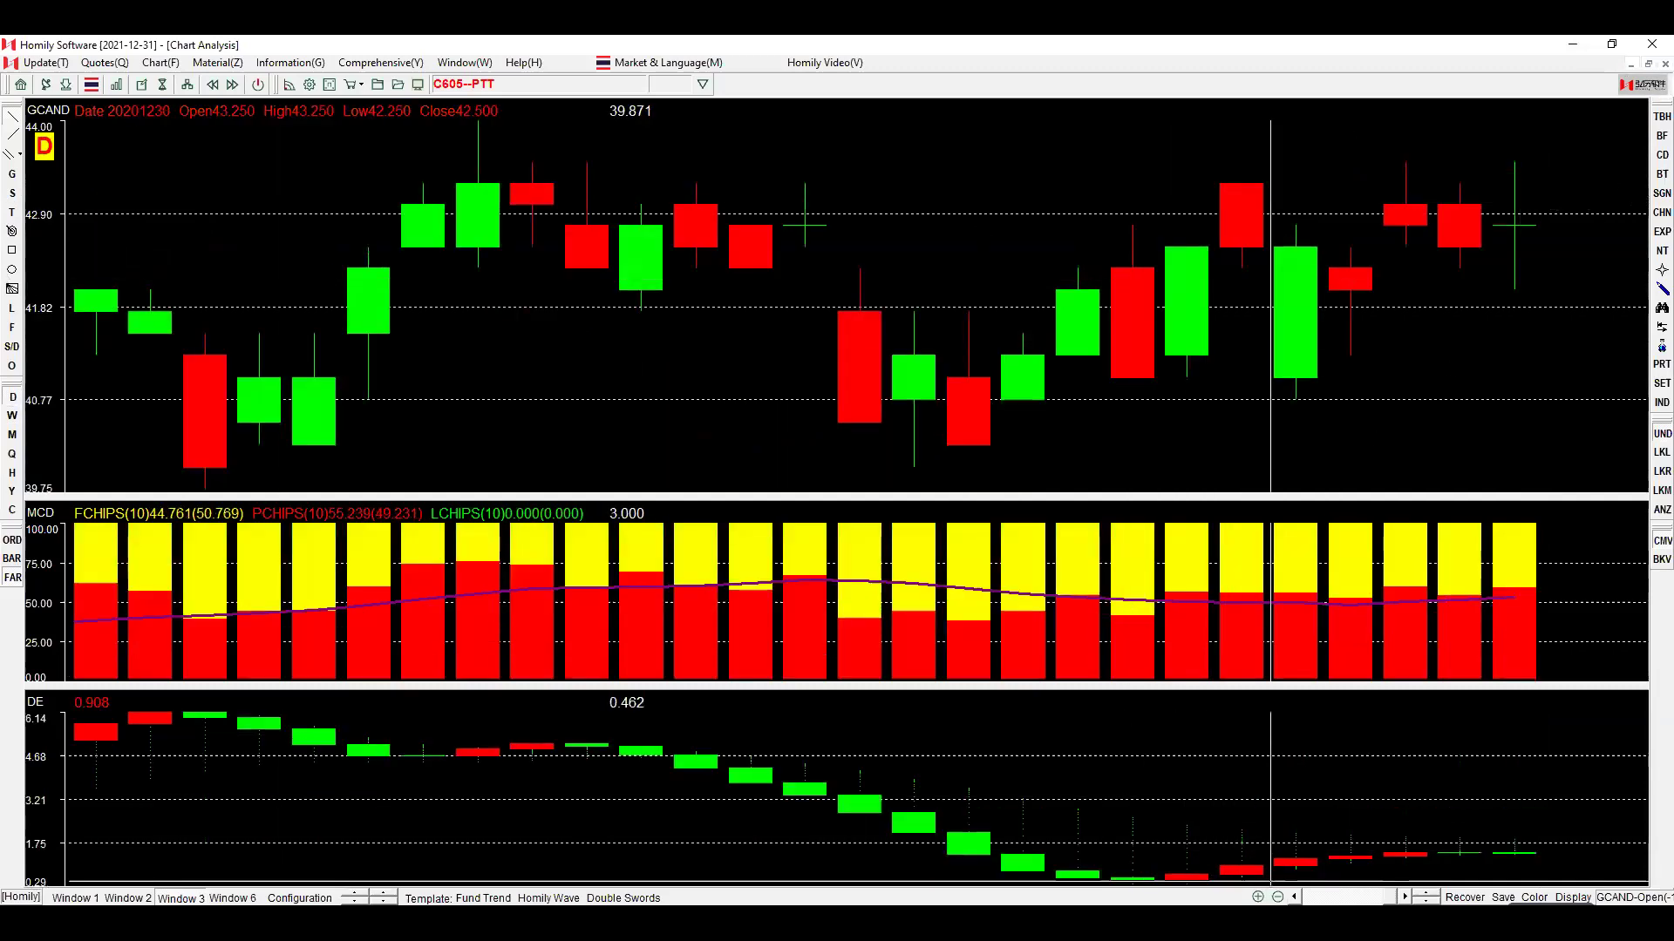
click(1280, 900)
click(1280, 899)
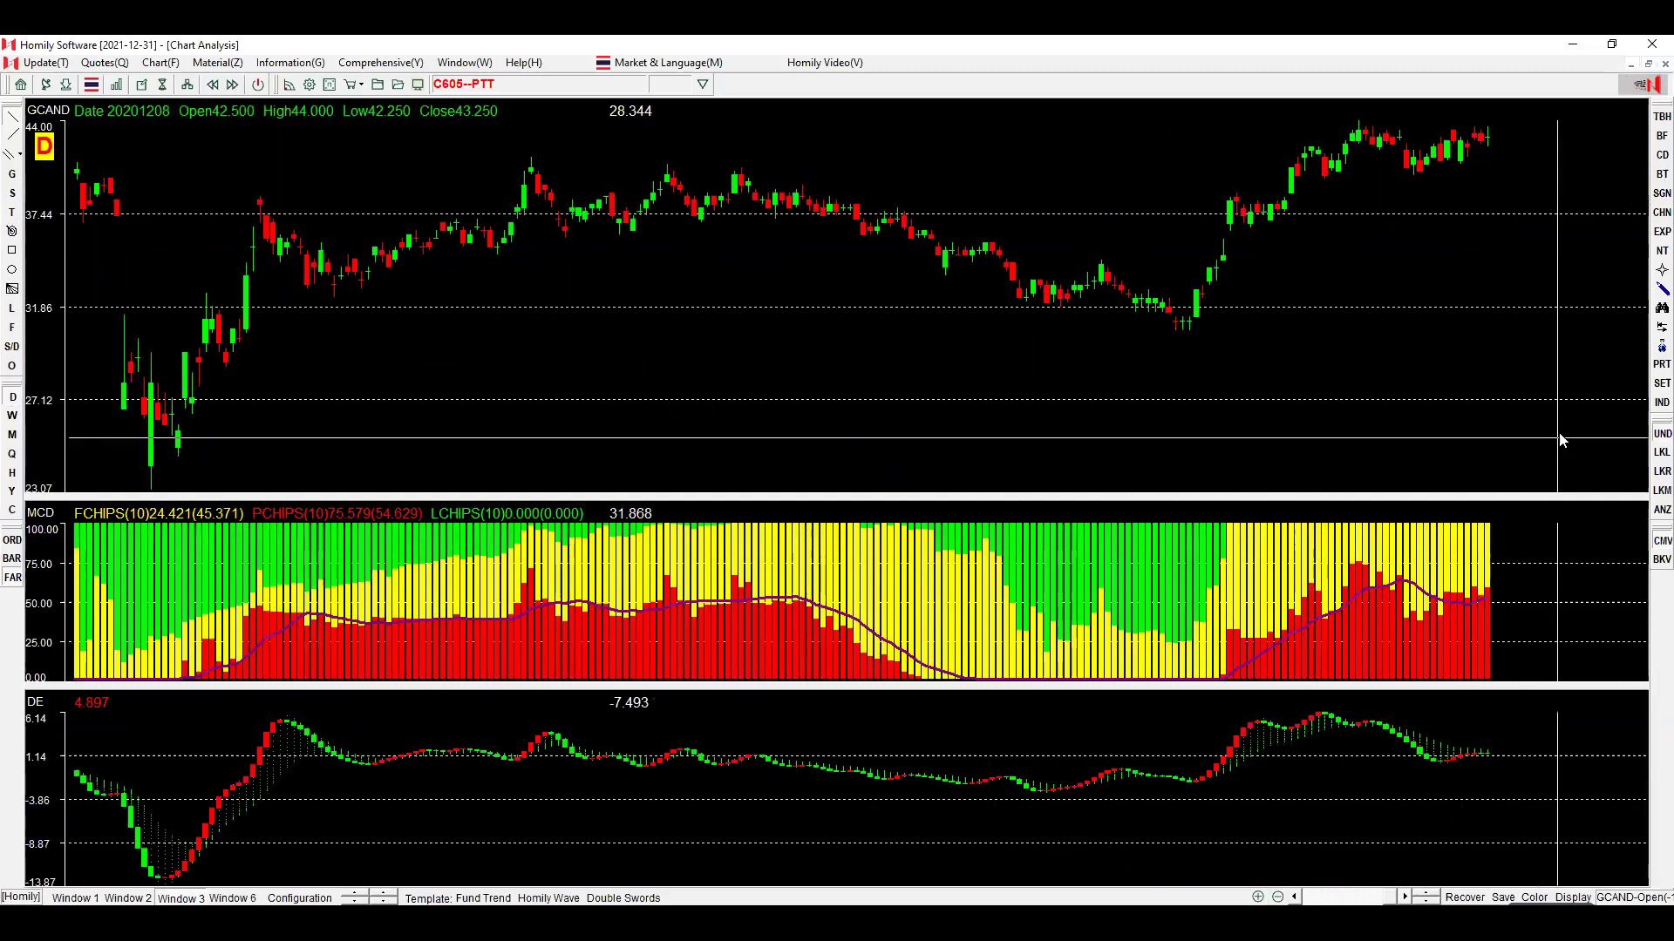
click(1652, 231)
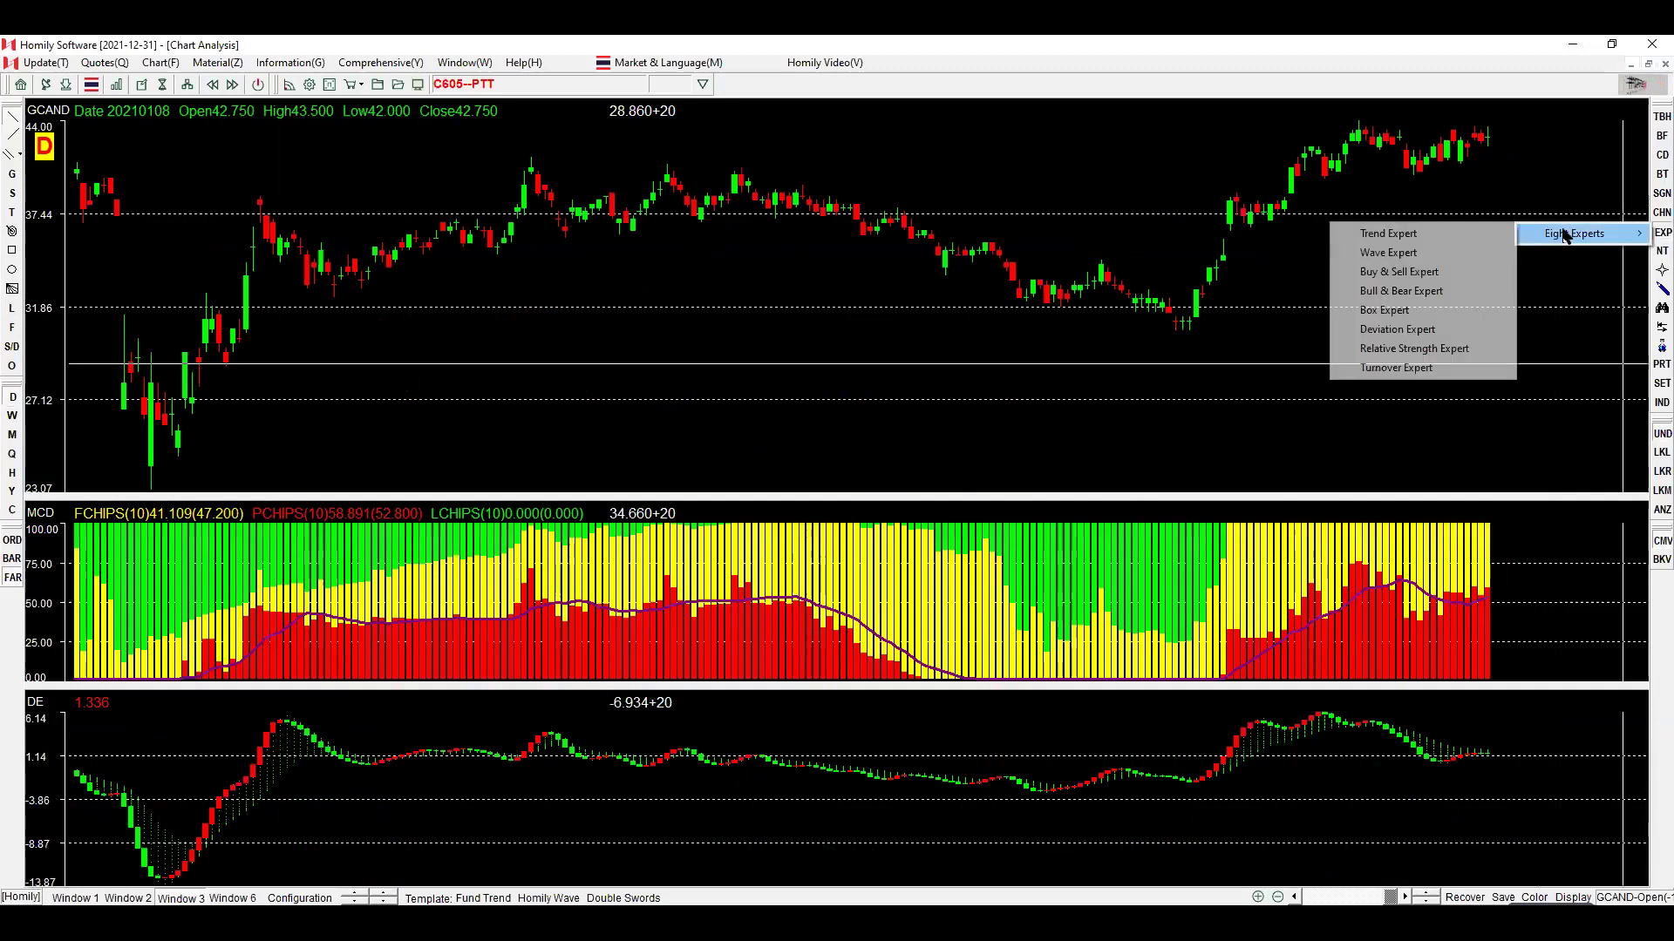
click(1446, 294)
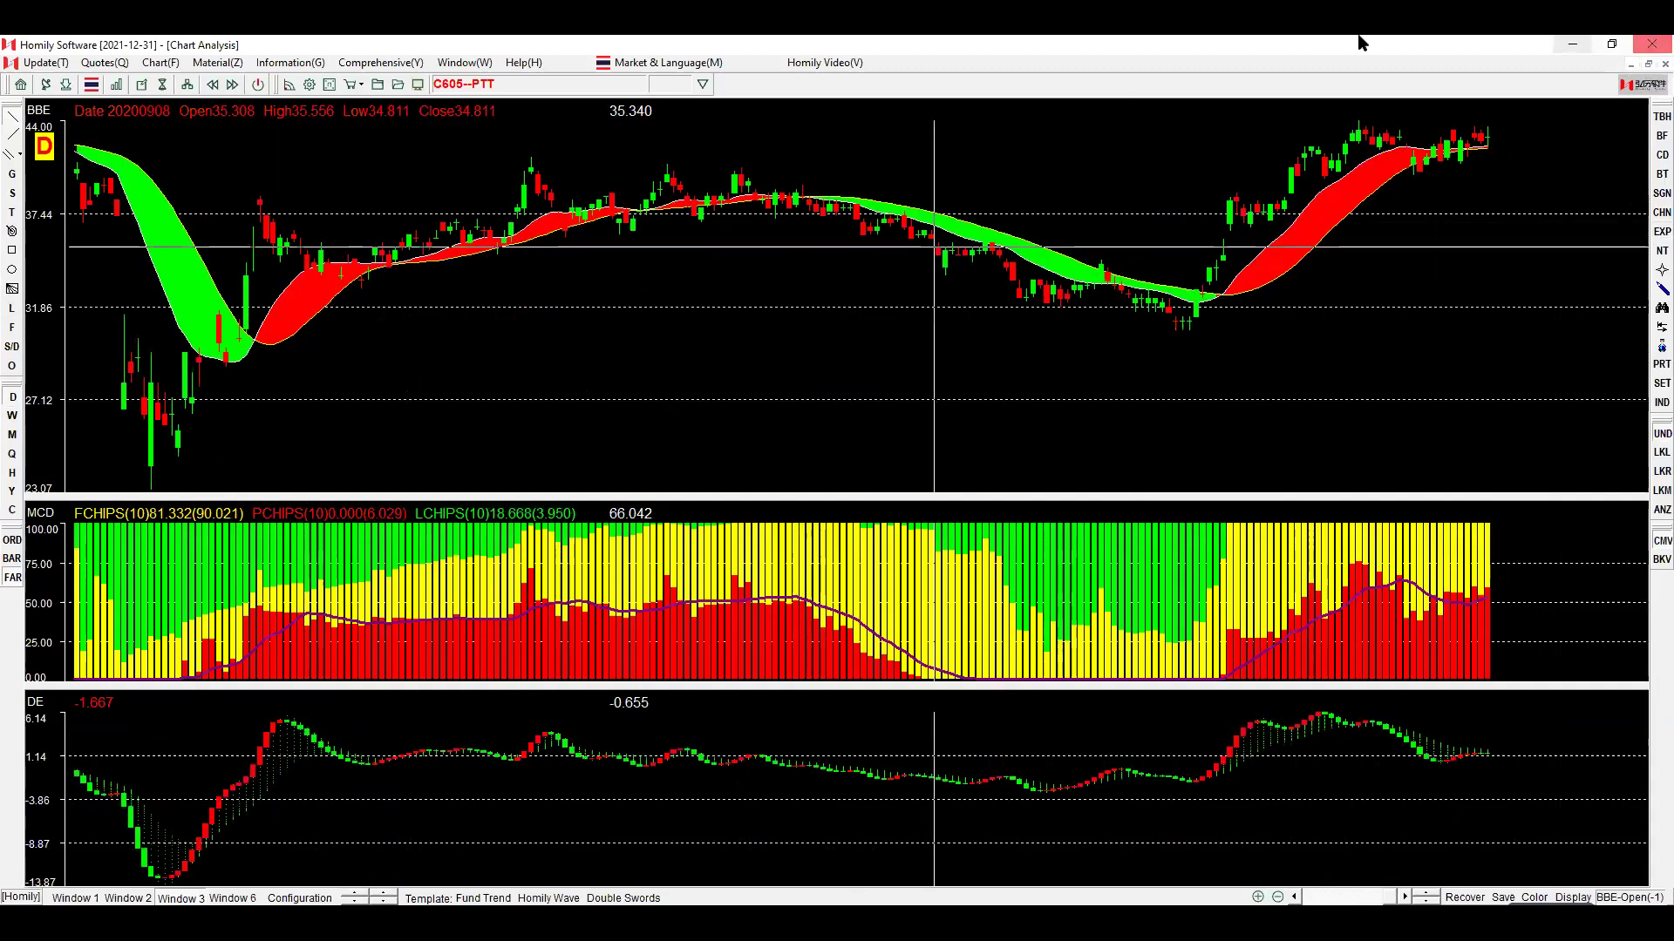
Mark PTT's BBE color changes and draw rising lines along the two red uptrend phases.
mouse_move(1209, 263)
mouse_down()
mouse_move(1216, 316)
mouse_move(1264, 357)
mouse_up()
mouse_move(1494, 135)
mouse_down()
mouse_move(1522, 169)
mouse_move(1474, 160)
mouse_up()
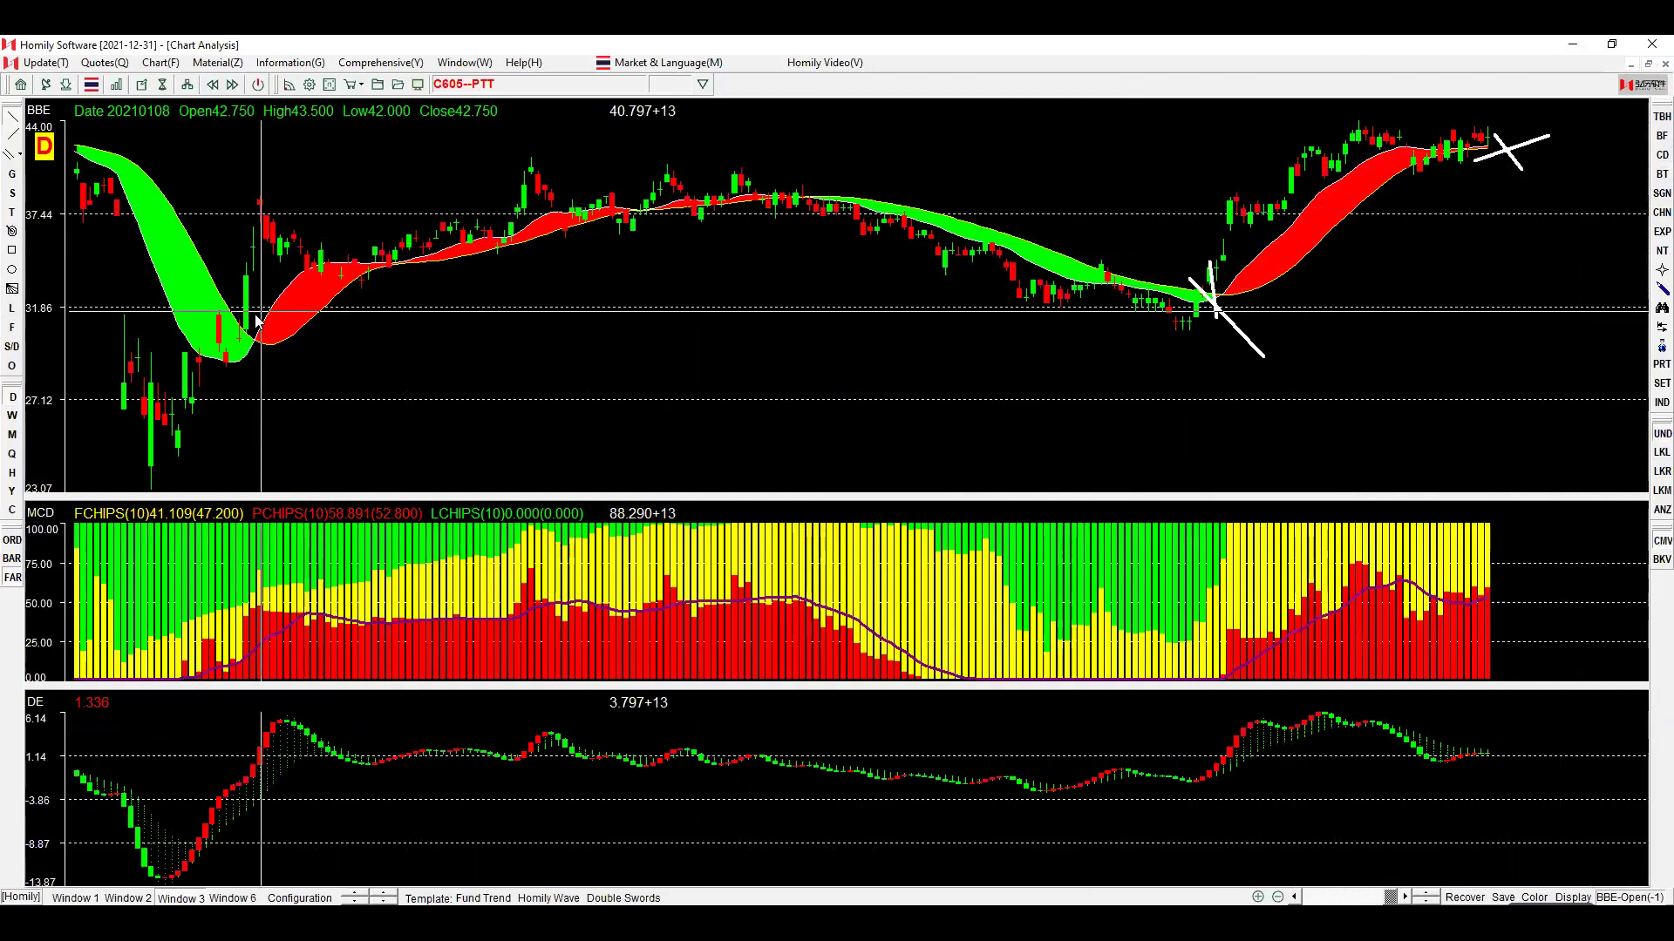
drag(281, 331, 256, 352)
drag(335, 303, 728, 177)
drag(1357, 286, 1579, 179)
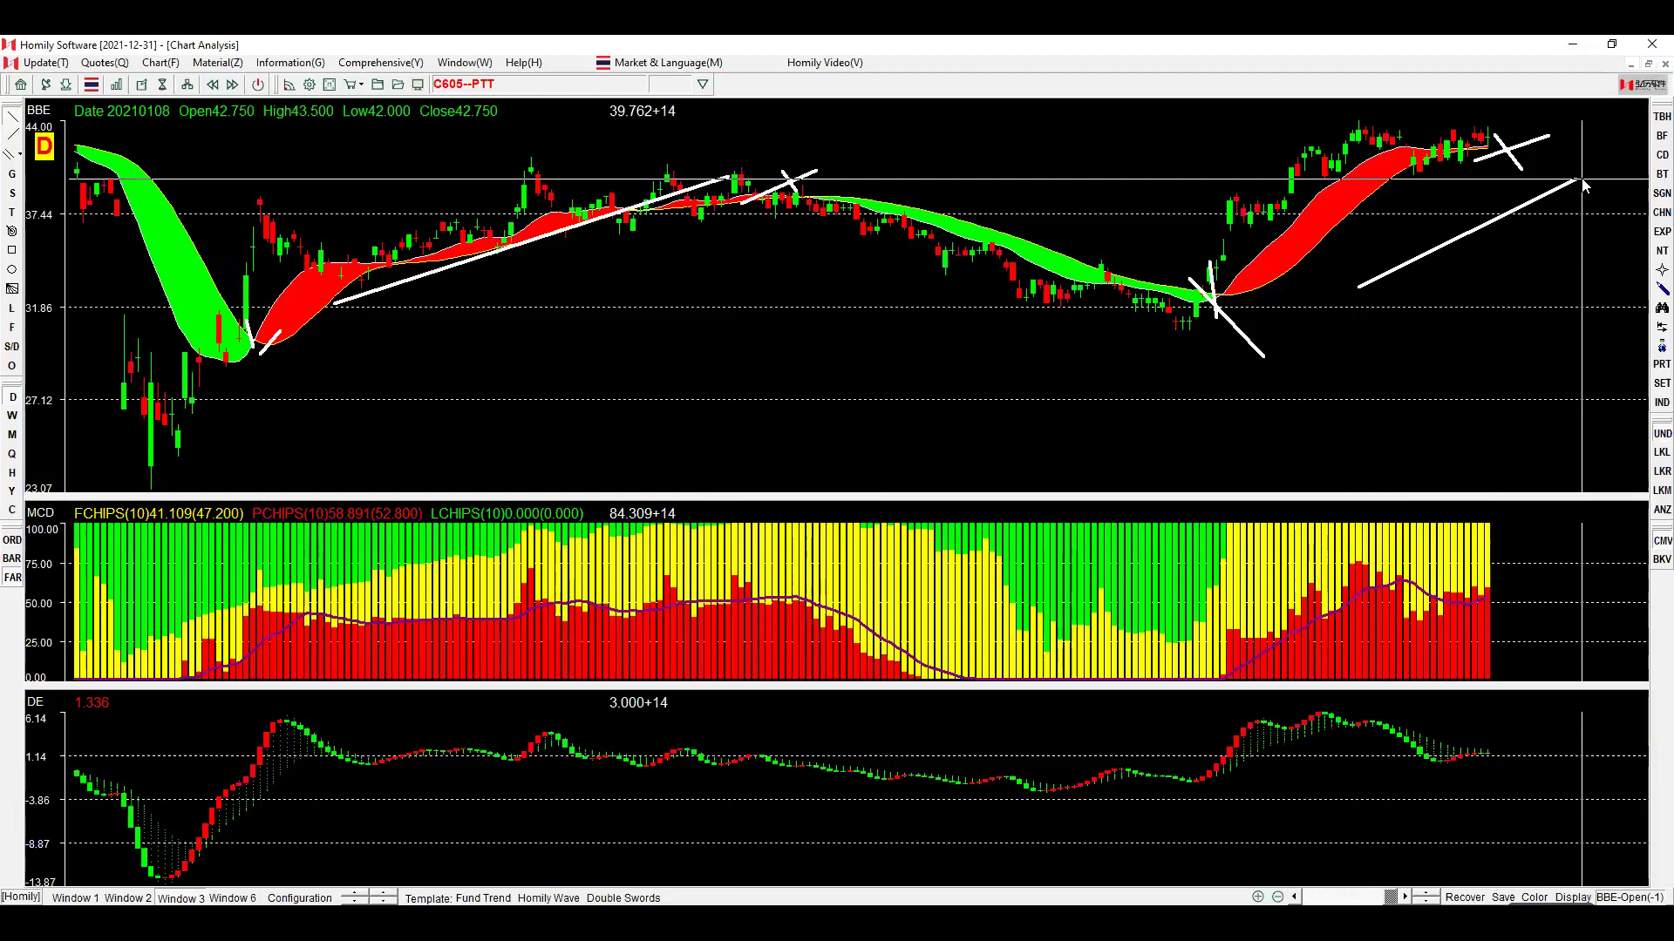
Open the daily chart of TTA (C46) with a longer stretch of price history.
text(tta)
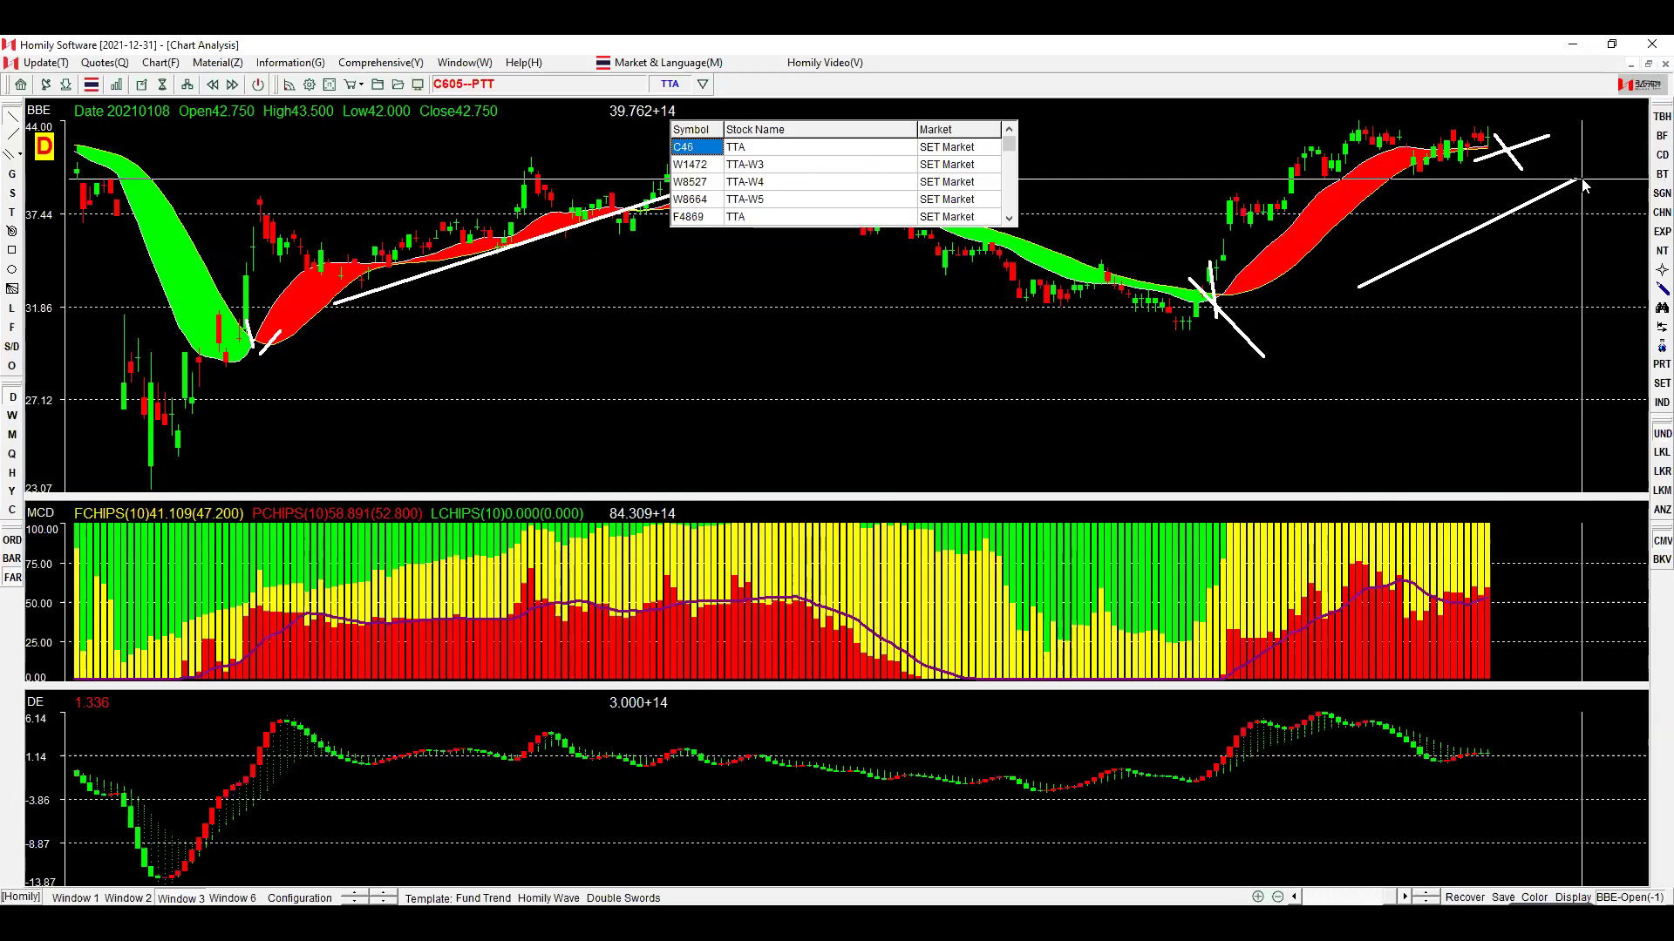
key(Return)
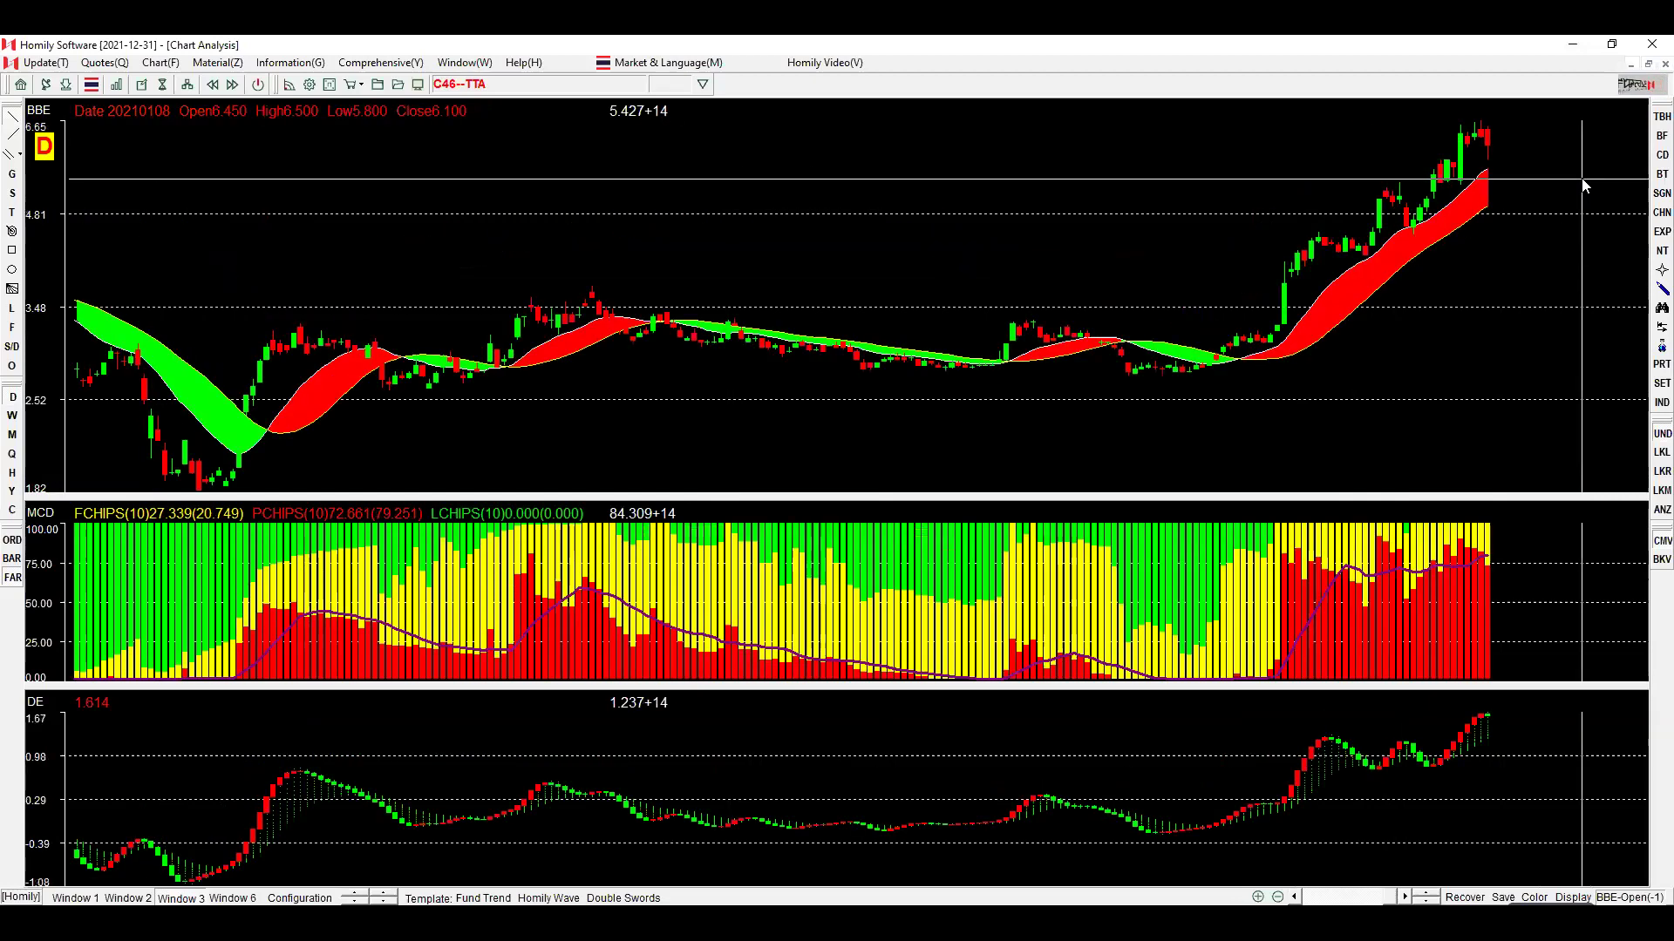
key(Down)
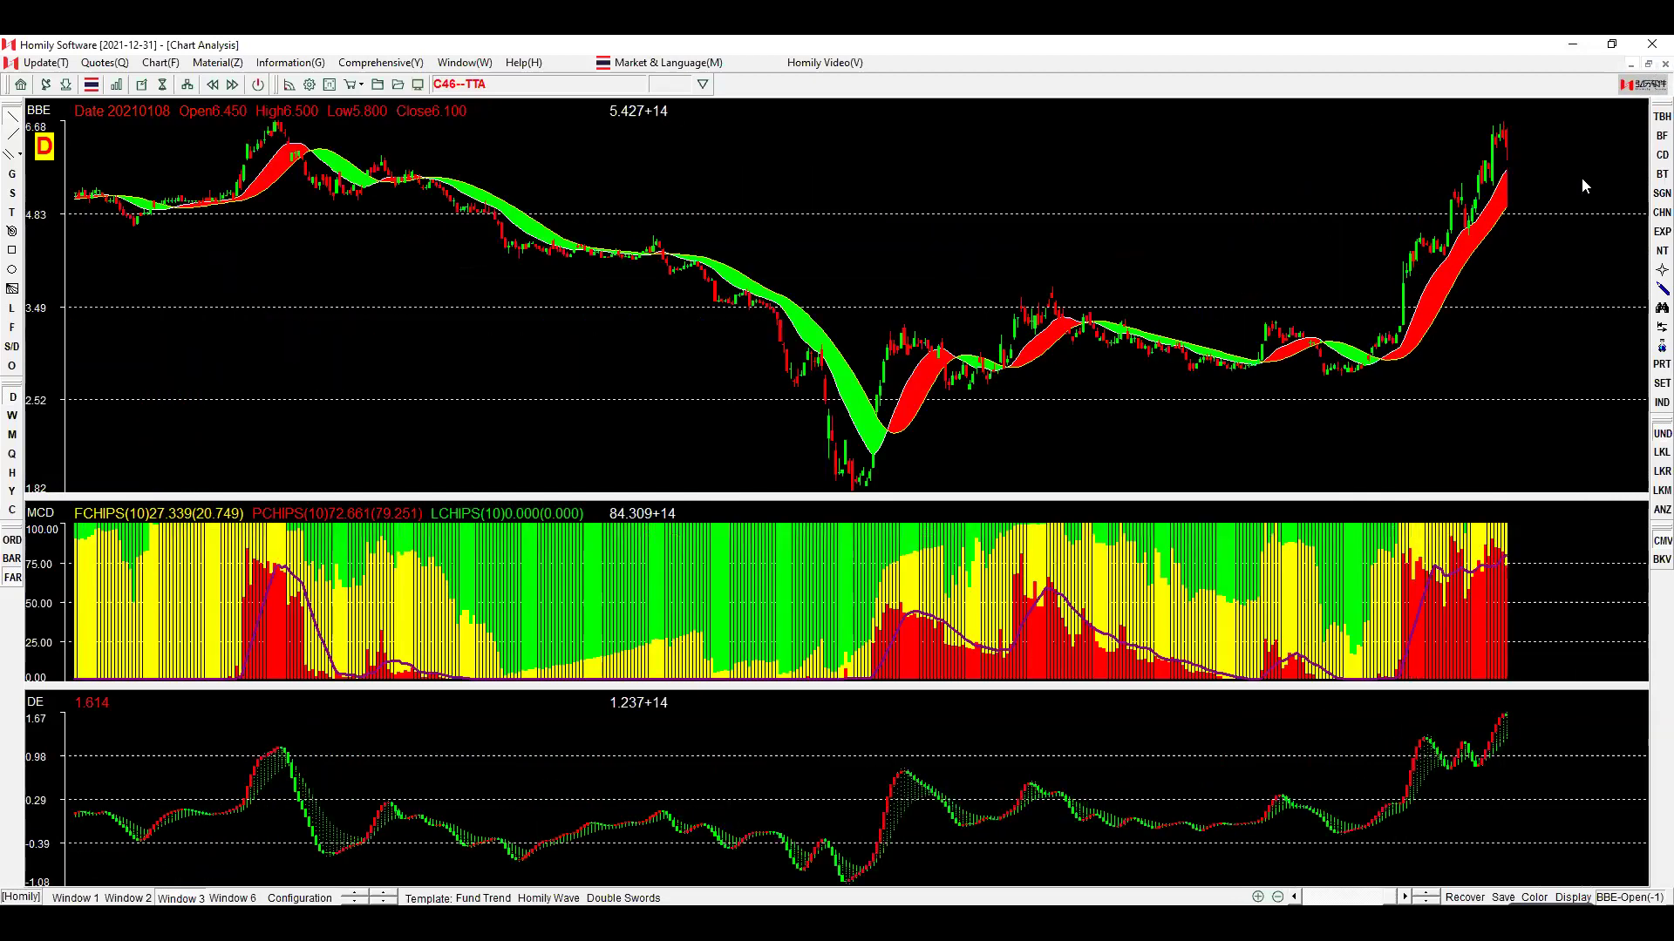
Draw lines along TTA's long decline and sharp rebound, plus upper and lower boundaries of the sideways range.
mouse_move(478, 173)
mouse_down()
mouse_move(860, 461)
mouse_move(911, 300)
mouse_up()
drag(1515, 308, 1517, 301)
drag(1002, 382, 1493, 365)
Add check marks at the red BBE phases inside TTA's sideways range and rising lines along them and the final rally.
mouse_move(998, 347)
mouse_down()
mouse_move(1021, 370)
mouse_move(1065, 338)
mouse_up()
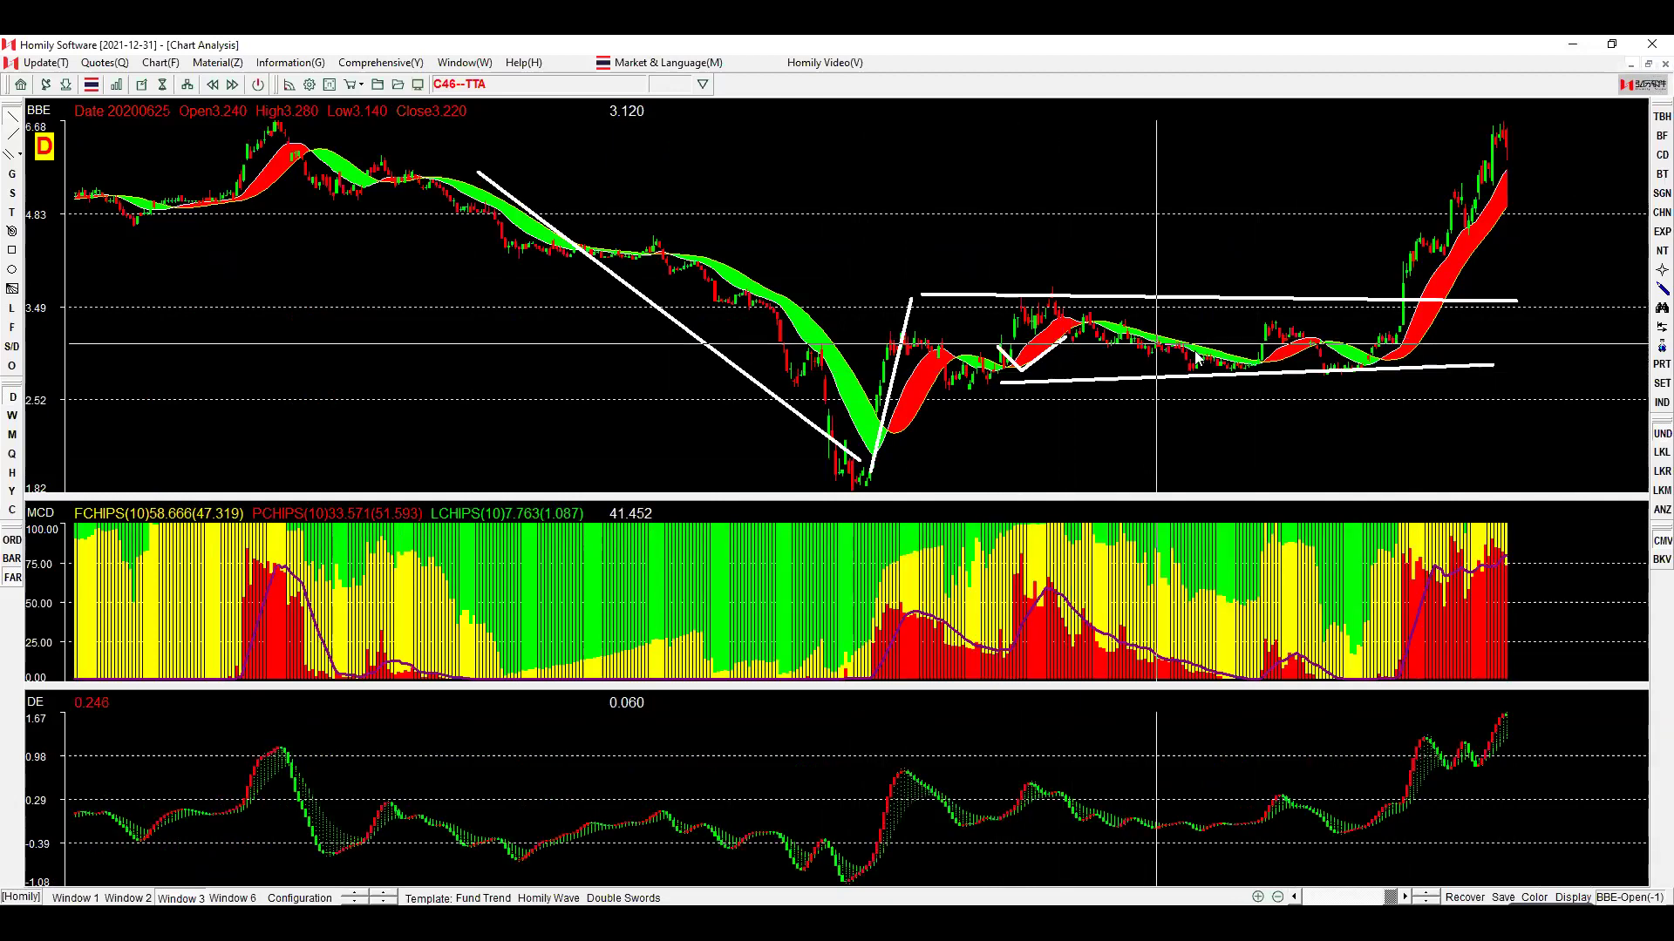
mouse_move(1262, 349)
mouse_down()
mouse_move(1275, 371)
mouse_move(1319, 344)
mouse_up()
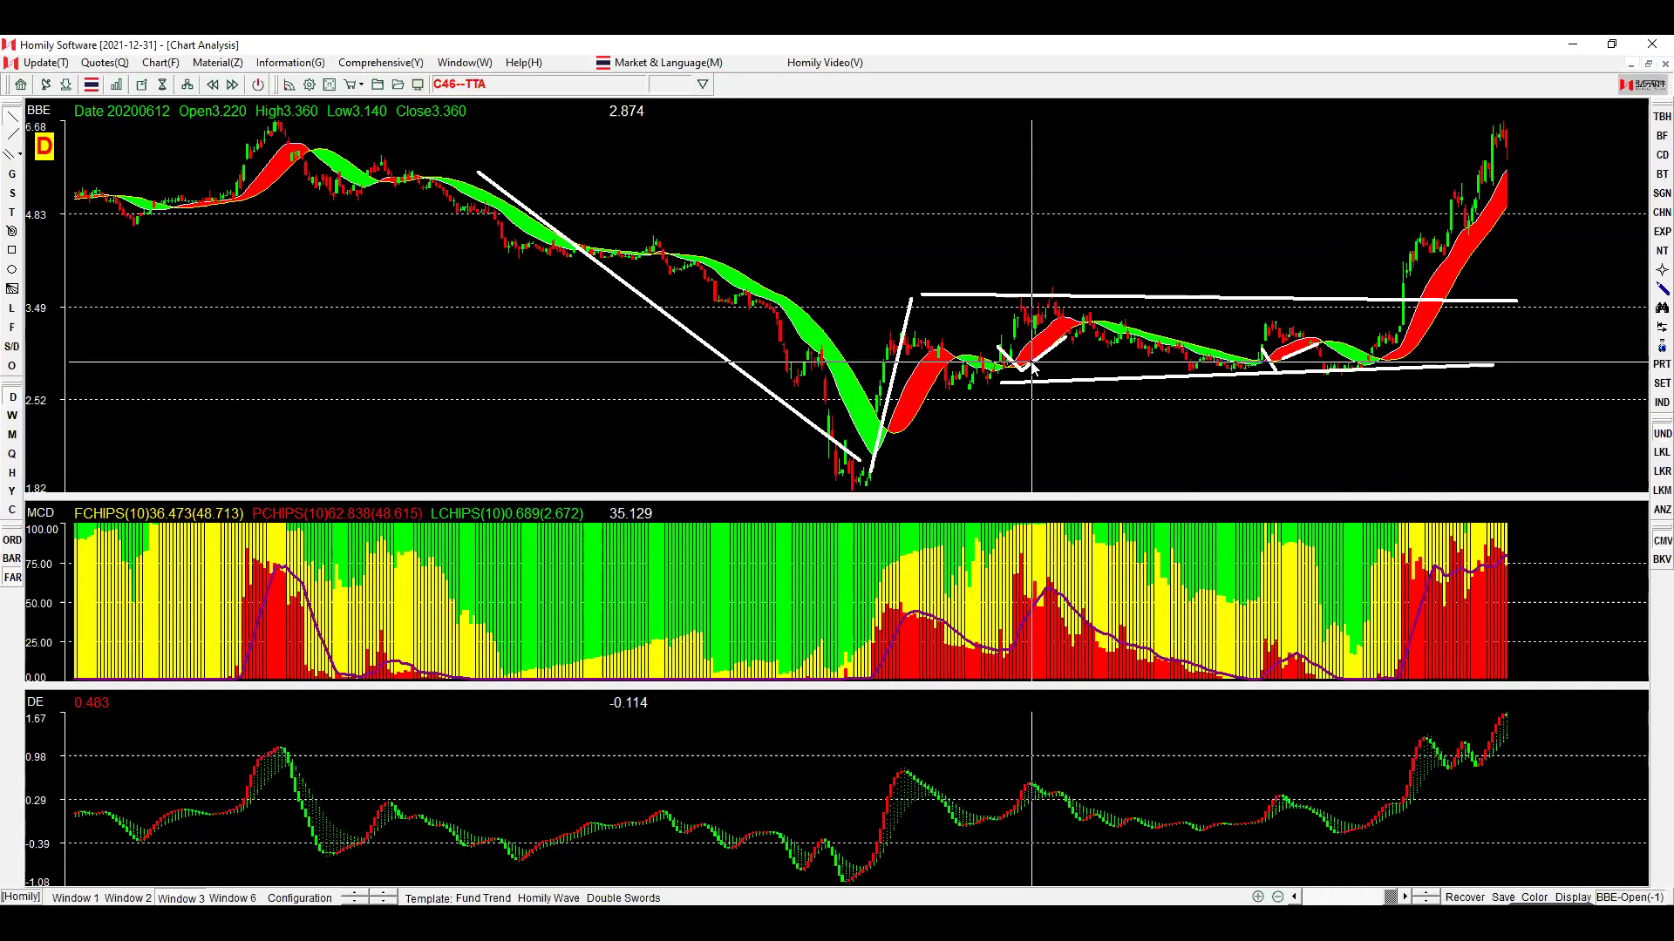
drag(1021, 363, 1104, 300)
drag(1276, 375, 1334, 309)
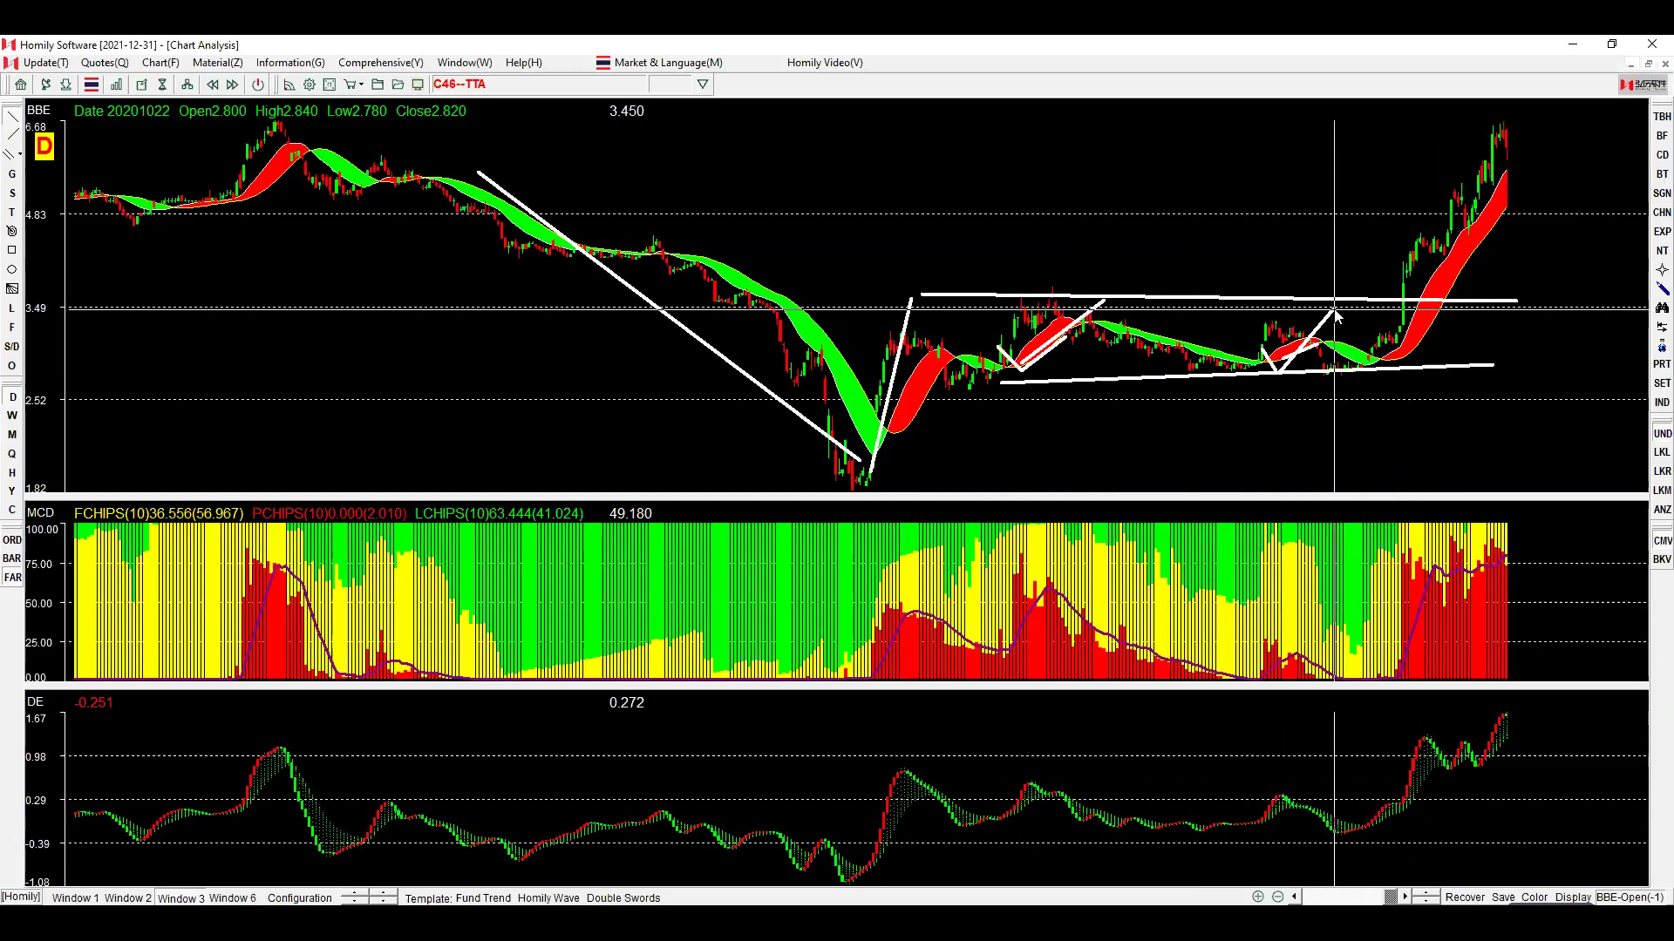
drag(1424, 378, 1648, 136)
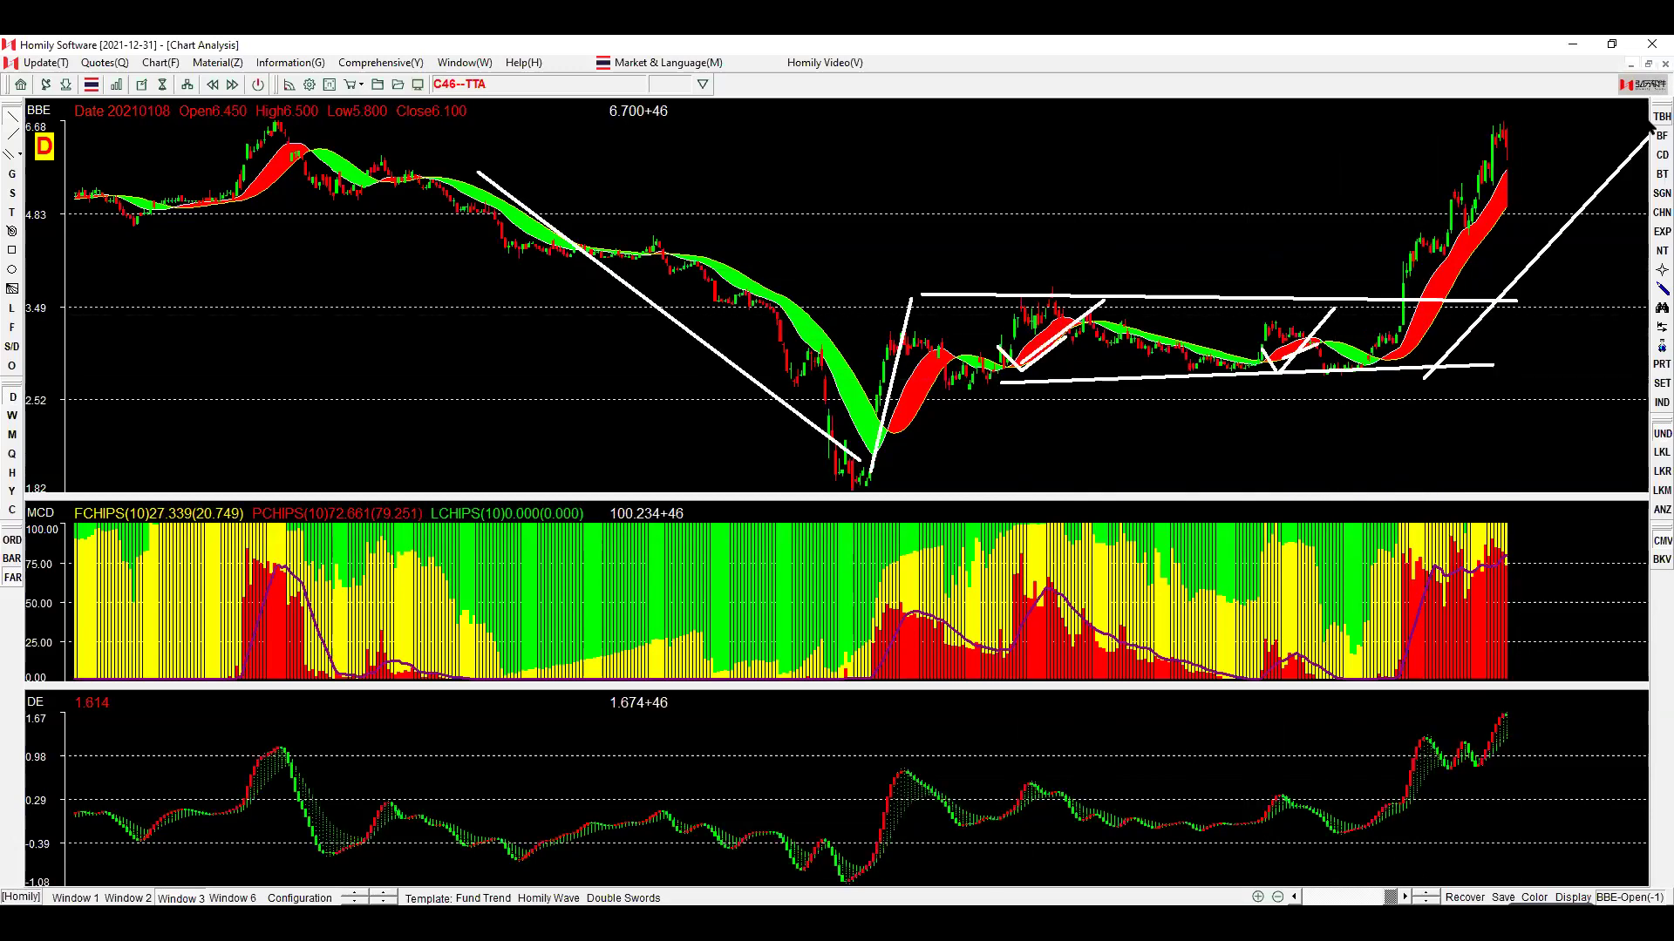
Mark the rises and falls of the red profit chips in TTA's MCD pane, and clear all drawings.
drag(964, 623, 994, 661)
mouse_move(1003, 655)
mouse_down()
mouse_move(1036, 615)
mouse_move(1077, 650)
mouse_up()
mouse_move(1083, 649)
mouse_down()
mouse_move(1104, 617)
mouse_move(1465, 641)
mouse_up()
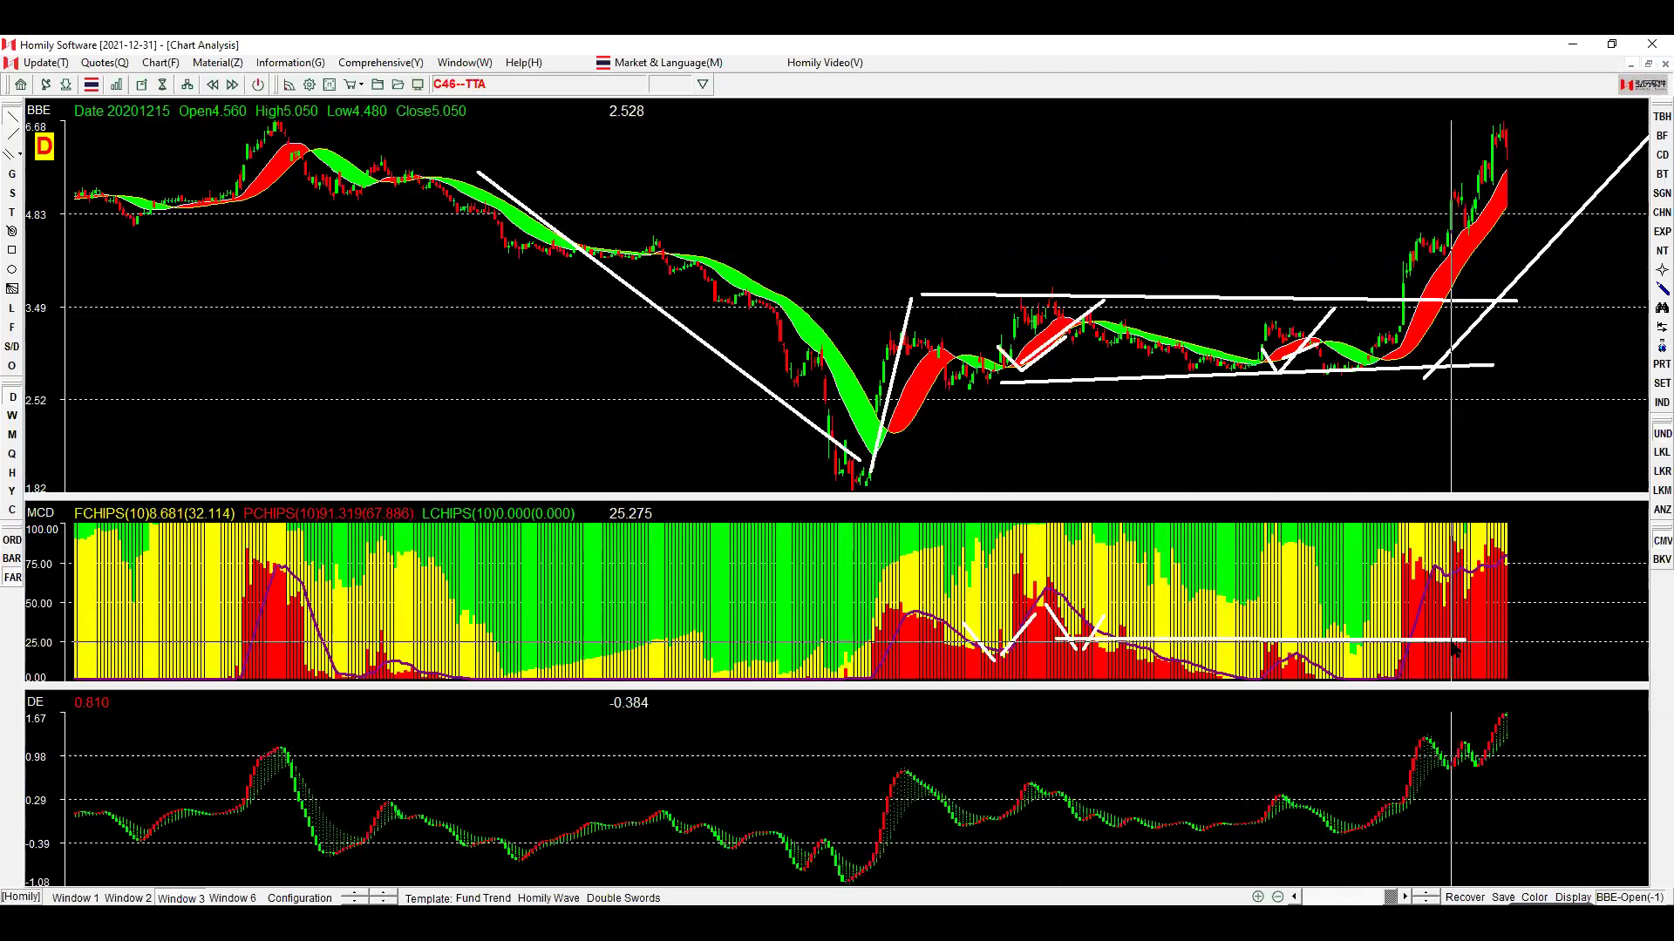
key(Escape)
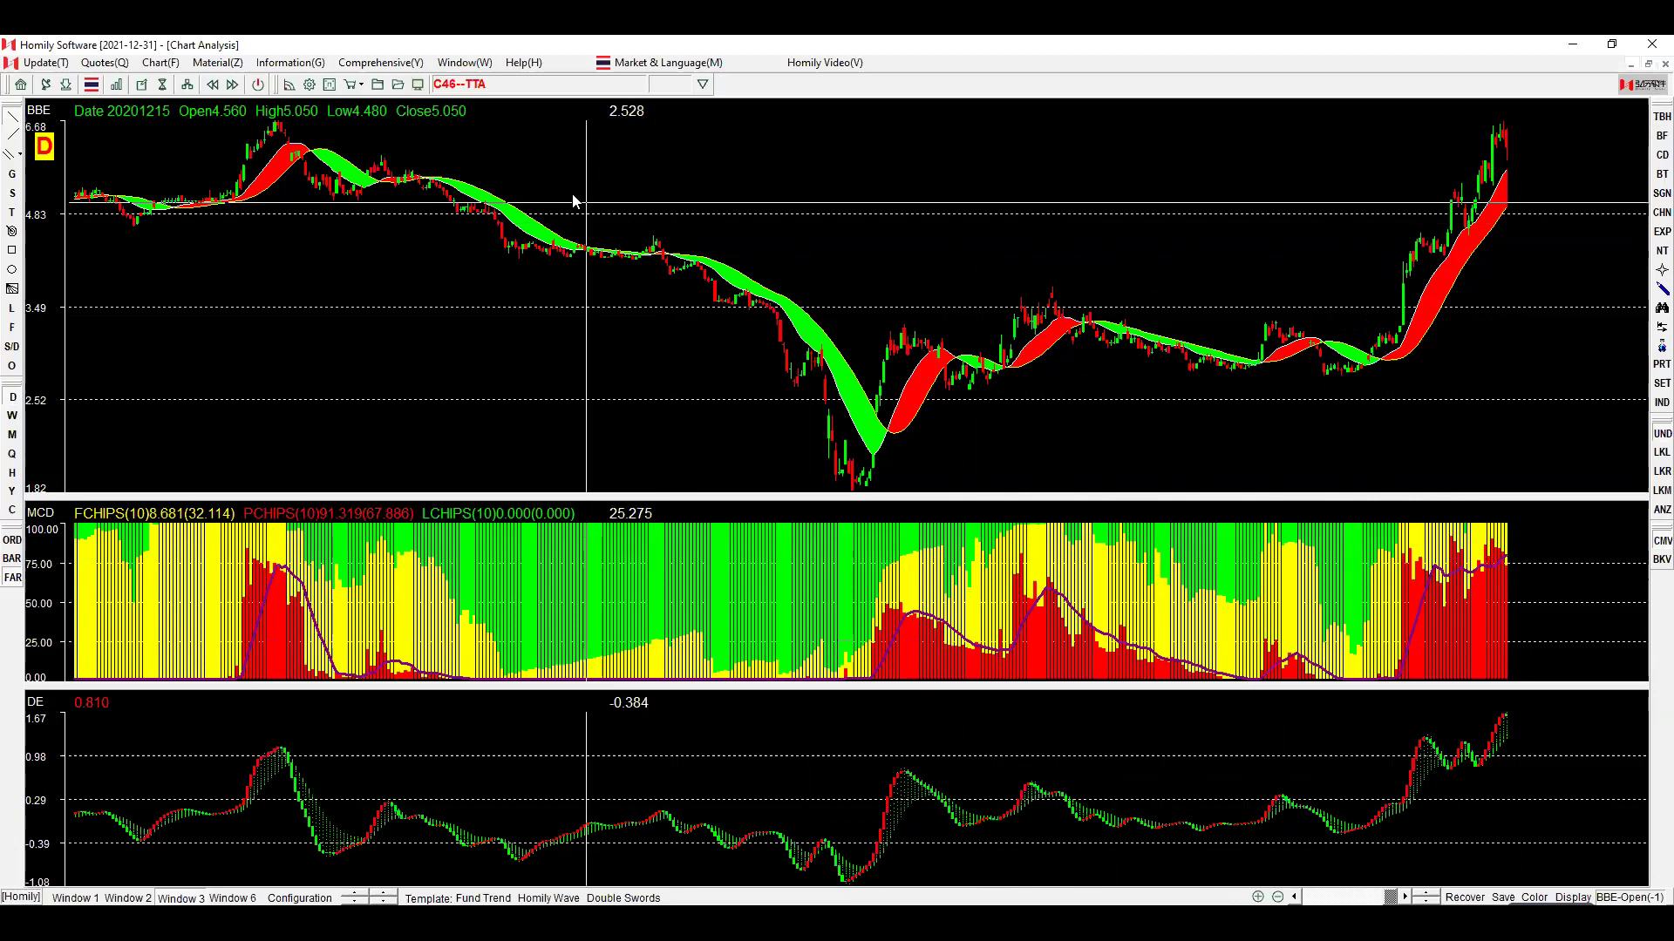
Redraw TTA's decline, rebound, sideways range and breakout rally on the price pane, and clear the drawings.
click(864, 468)
click(918, 302)
drag(1620, 310, 1624, 307)
mouse_move(1003, 389)
mouse_down()
mouse_move(1444, 375)
mouse_move(1399, 270)
mouse_move(1421, 313)
mouse_move(1406, 305)
mouse_up()
mouse_move(1431, 236)
mouse_down()
mouse_move(1444, 262)
mouse_move(1541, 131)
mouse_up()
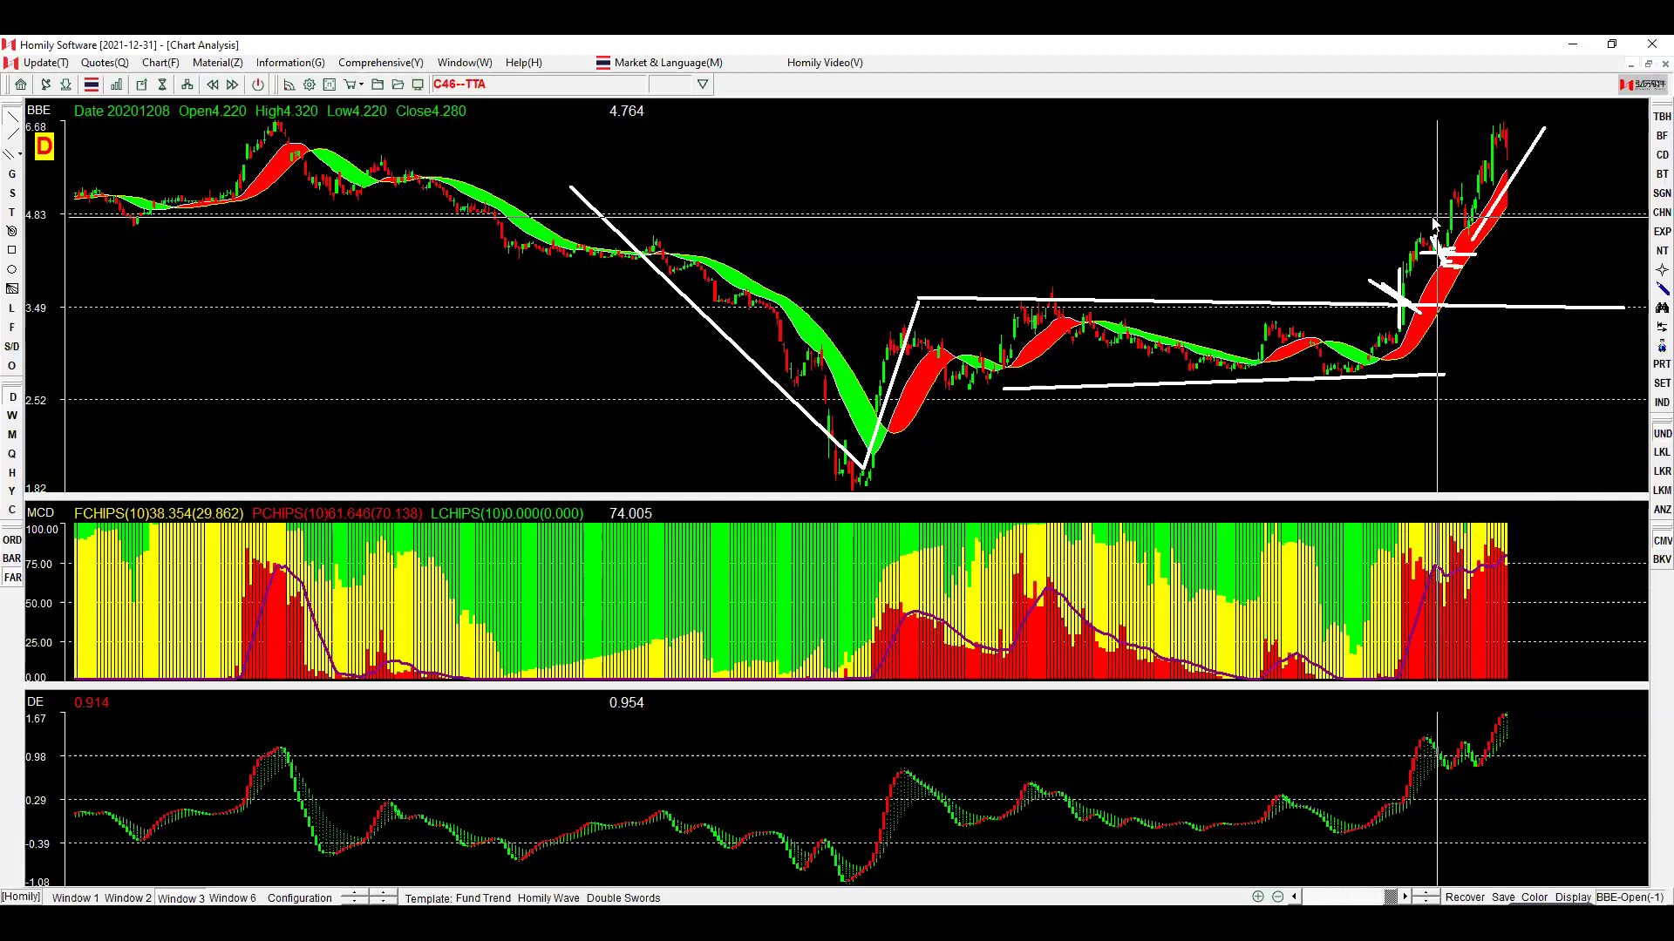
key(Escape)
Show TTA in the single-pane layout and draw resistance lines from its two earlier highs, outlining the nearer peak.
click(75, 897)
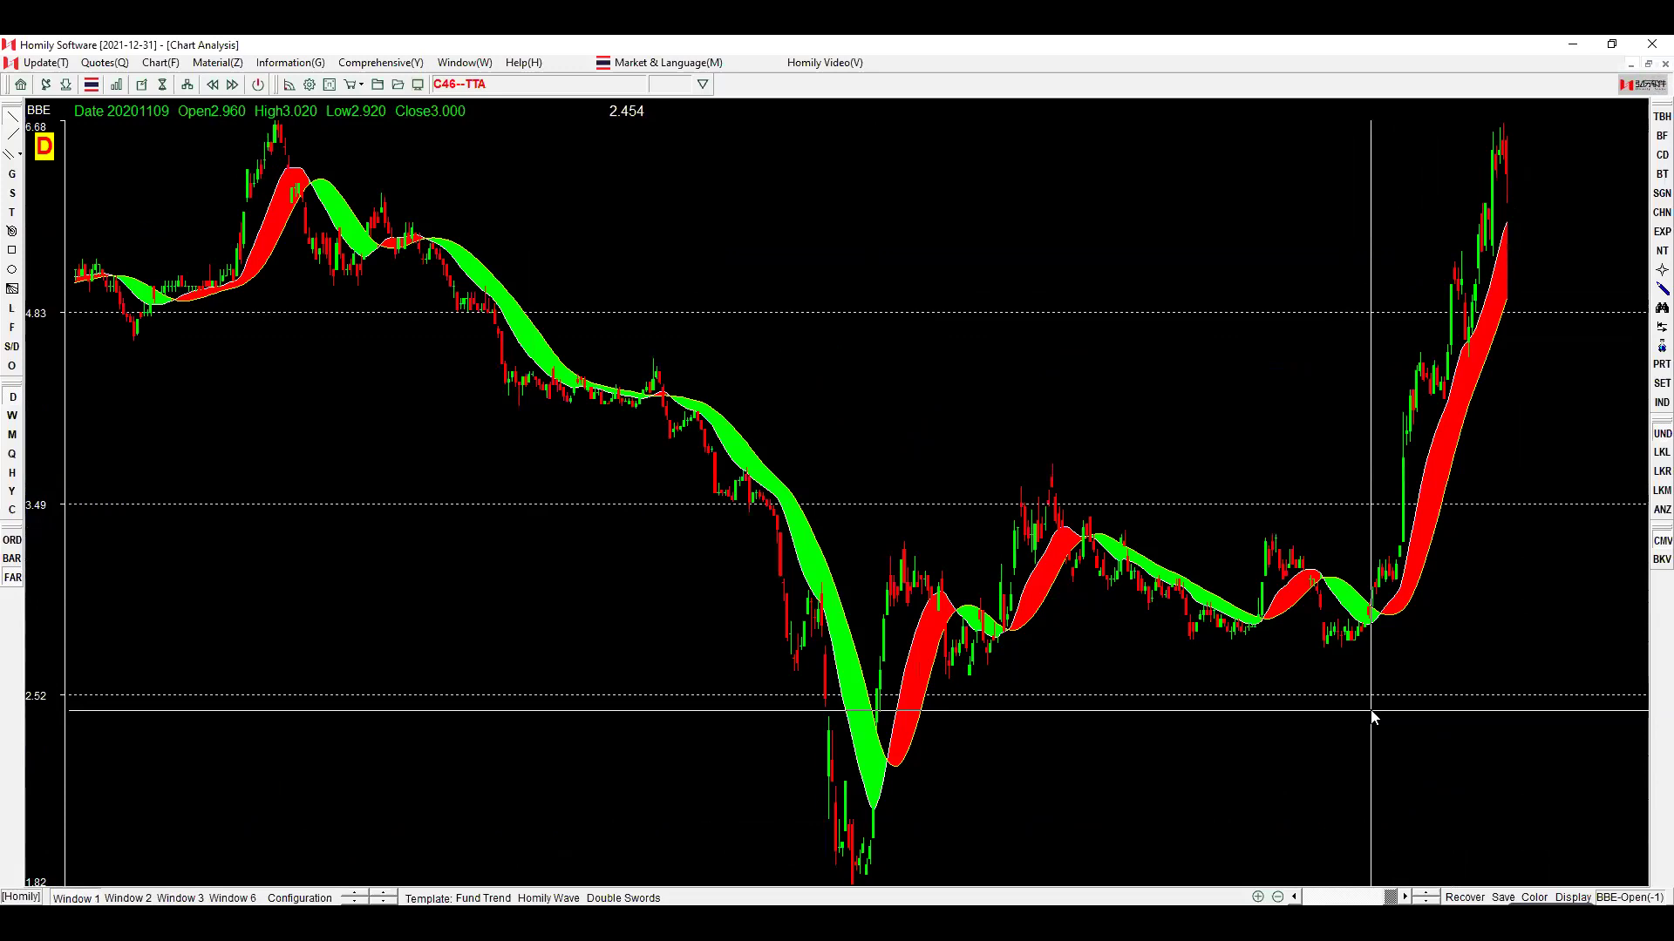
click(1277, 896)
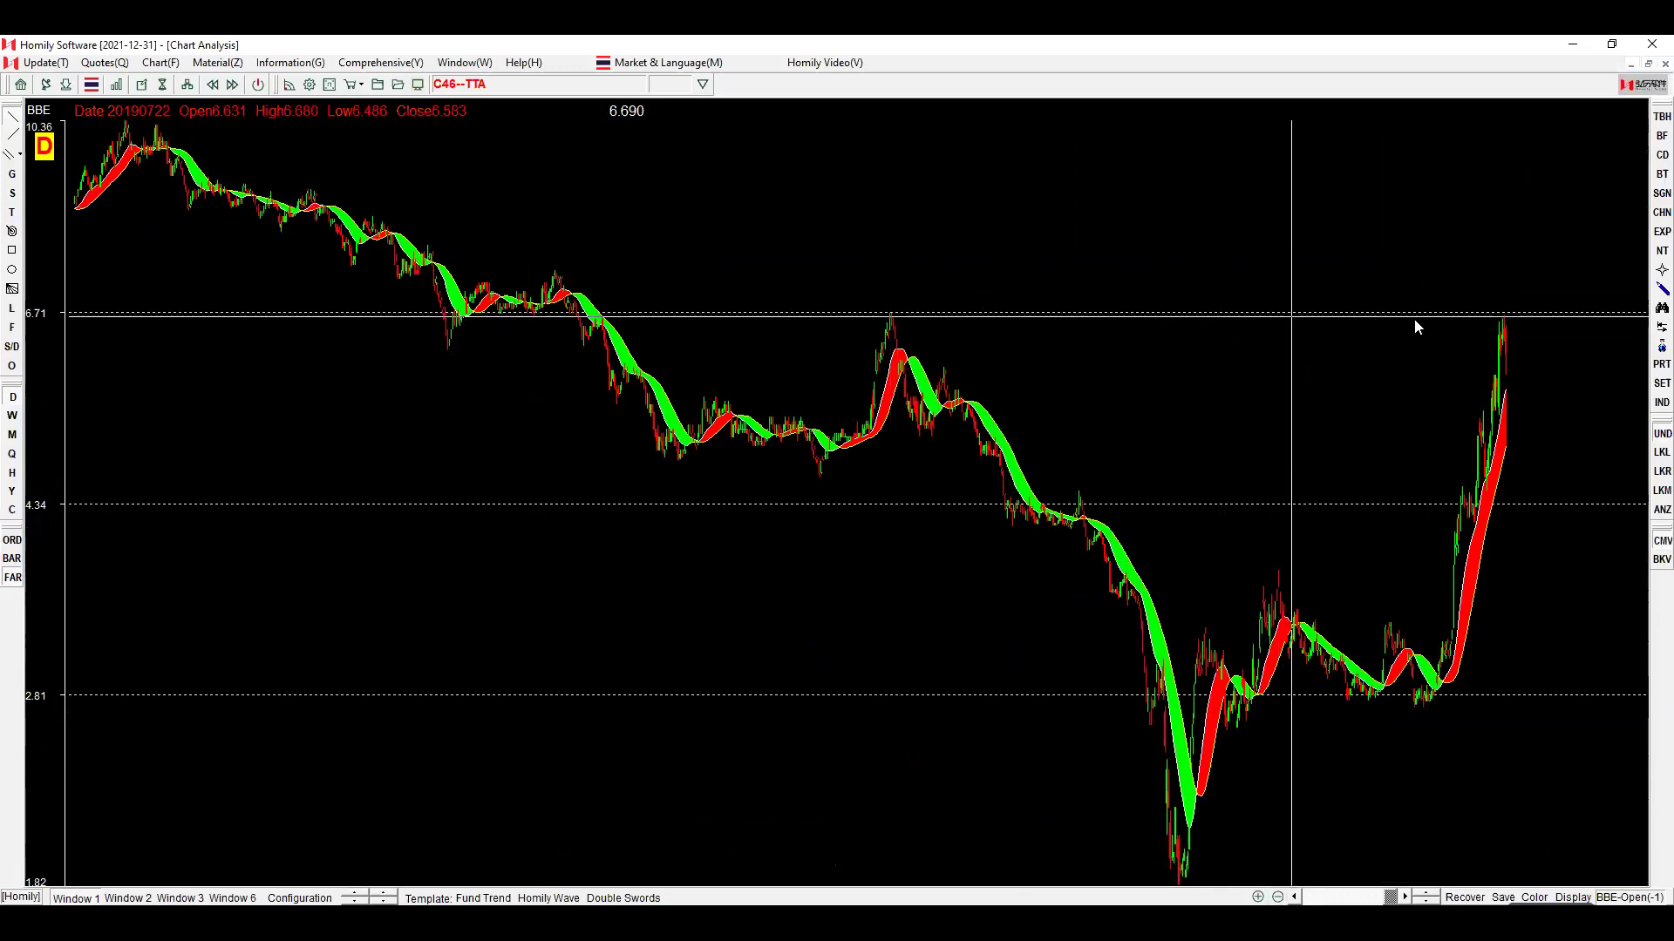
click(1594, 315)
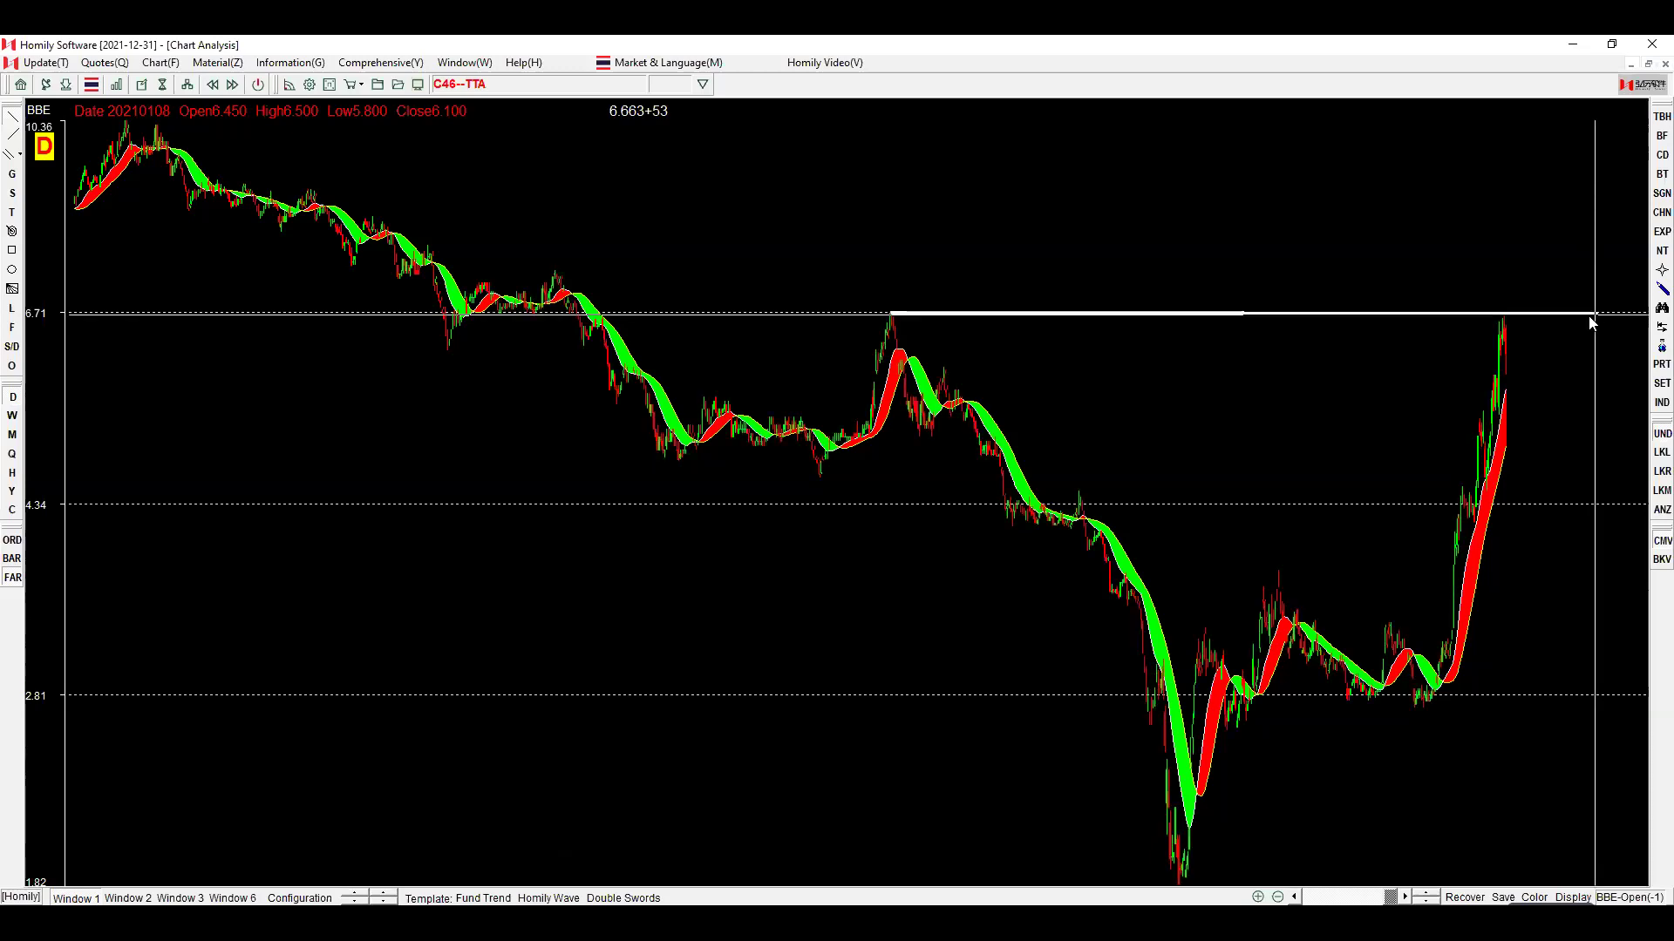
drag(872, 413, 890, 319)
drag(917, 407, 891, 321)
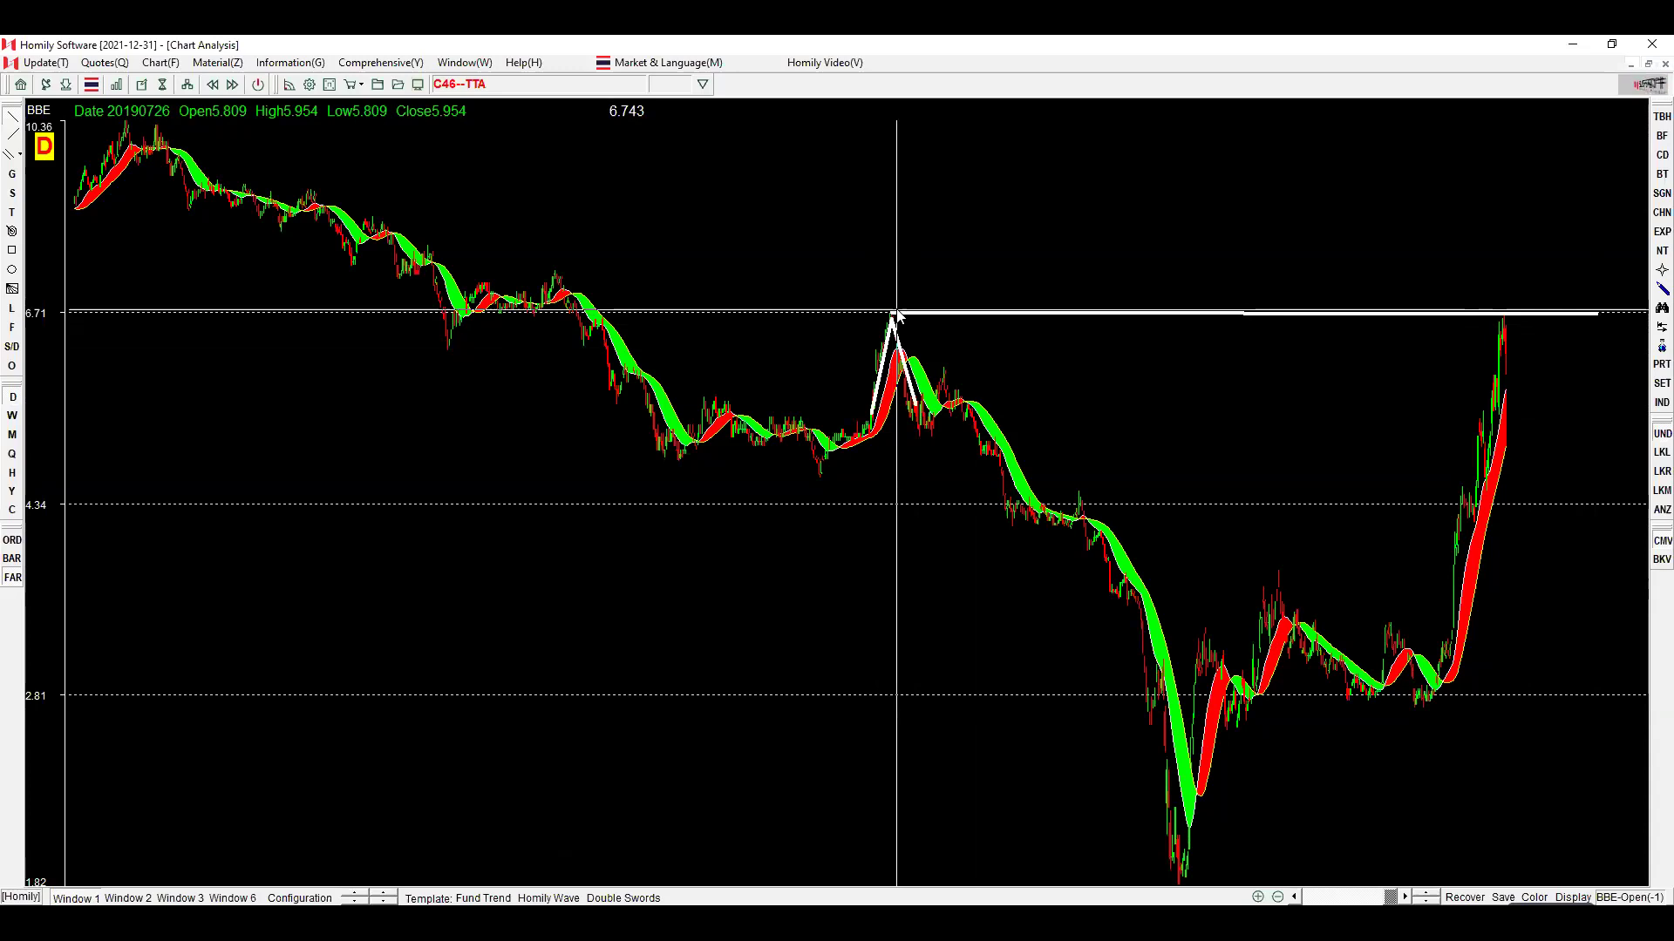
drag(555, 272, 1559, 259)
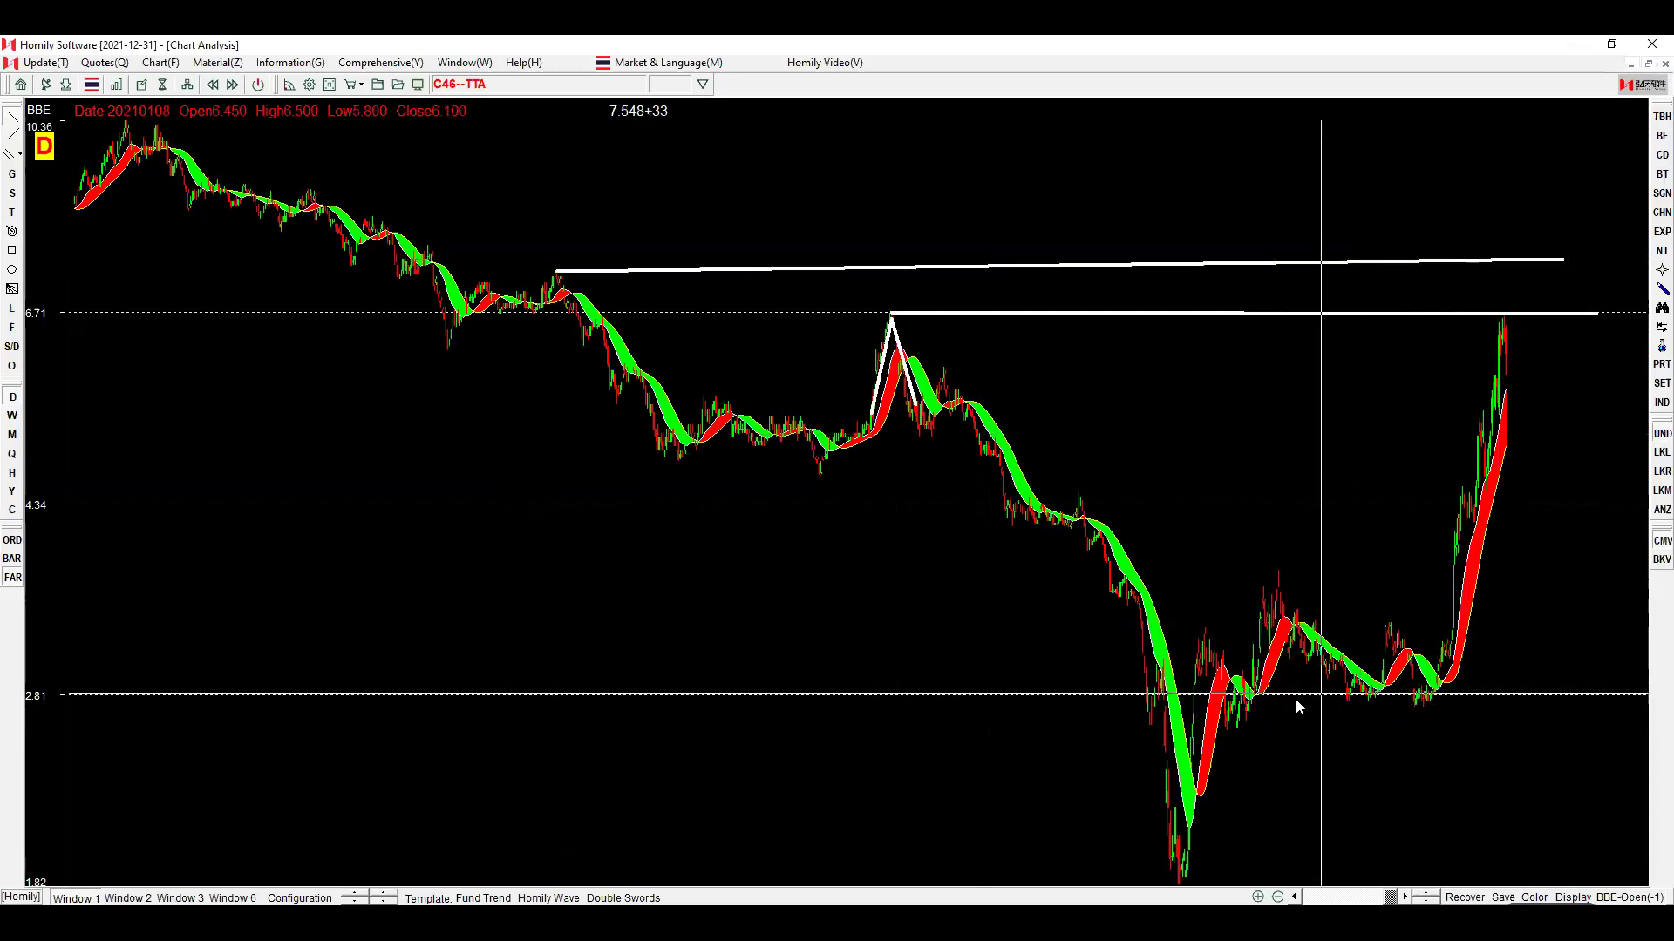
Draw support lines from TTA's lowest low and from the last low before the rally, marking the fall into the latter.
drag(1181, 873, 1498, 876)
drag(1418, 702, 1571, 697)
drag(1401, 650, 1421, 702)
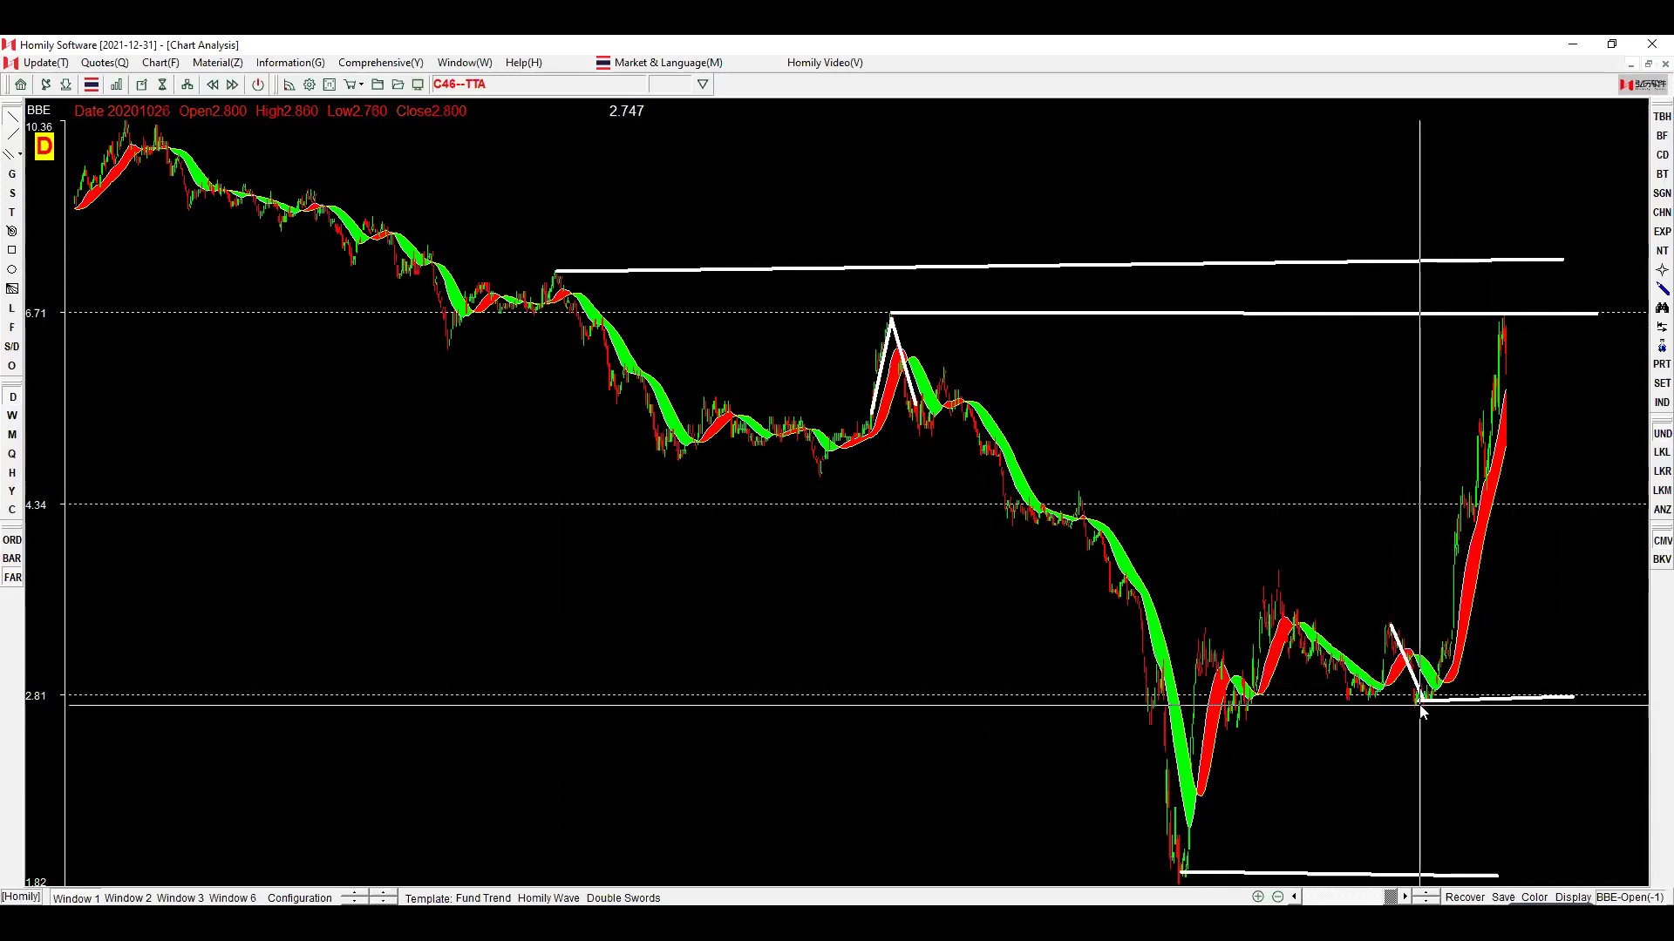
Mark the rise and support at TTA's last low before the rally, and draw a rising trendline from its lowest low.
drag(1435, 693, 1480, 637)
drag(1419, 699, 1492, 700)
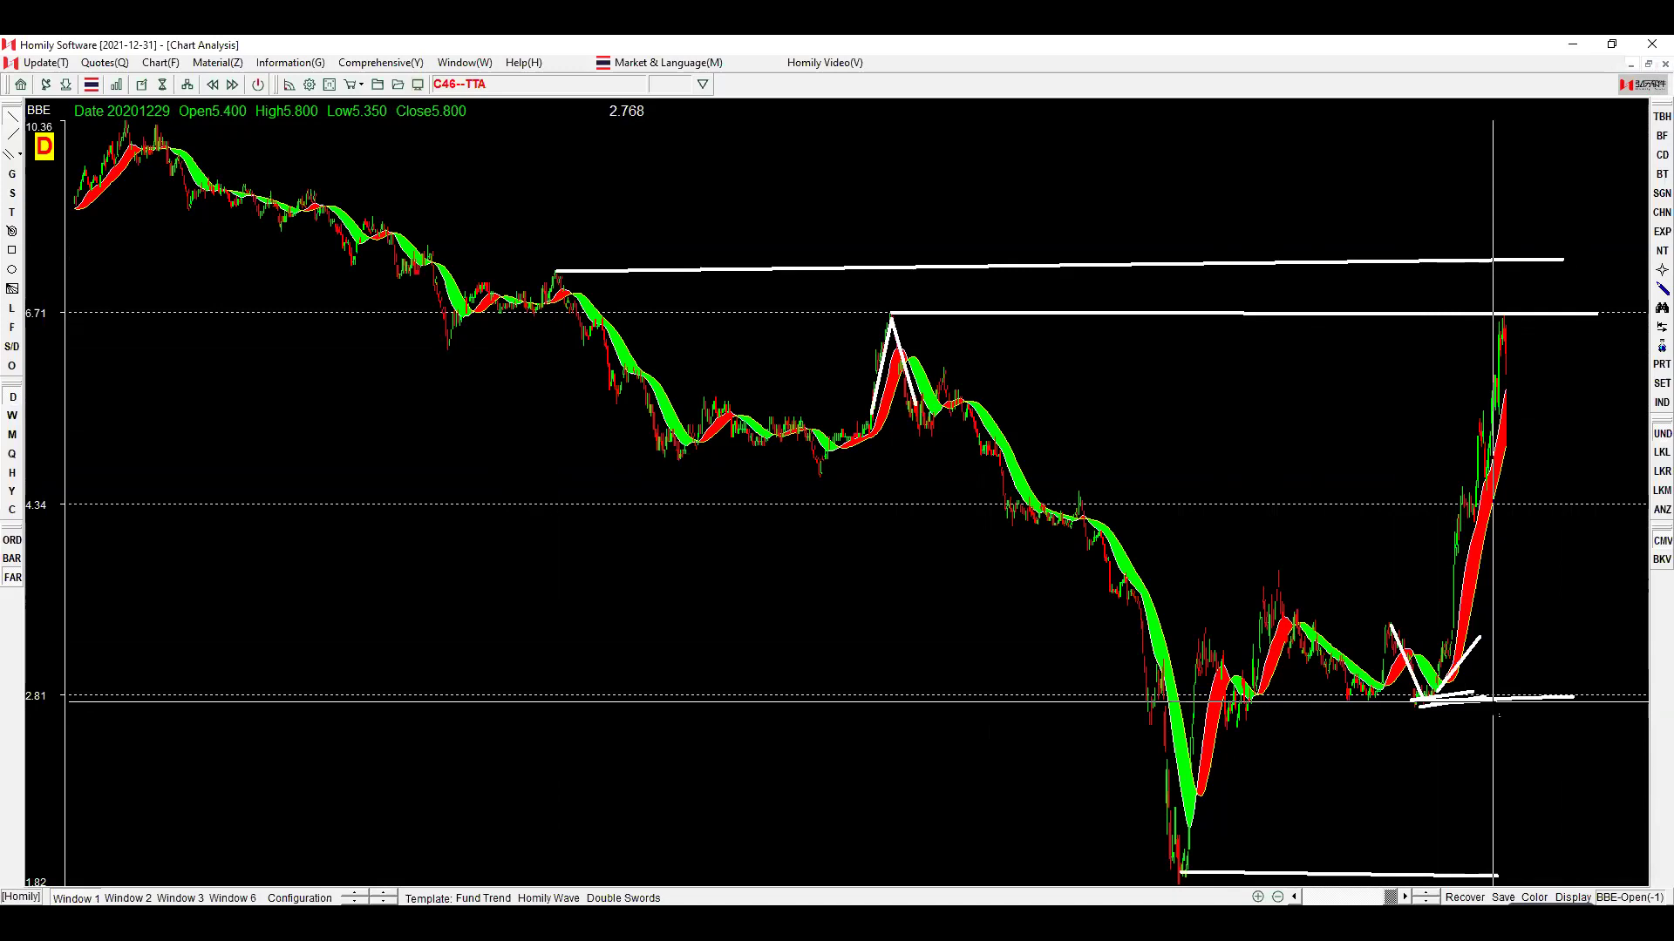
click(1259, 896)
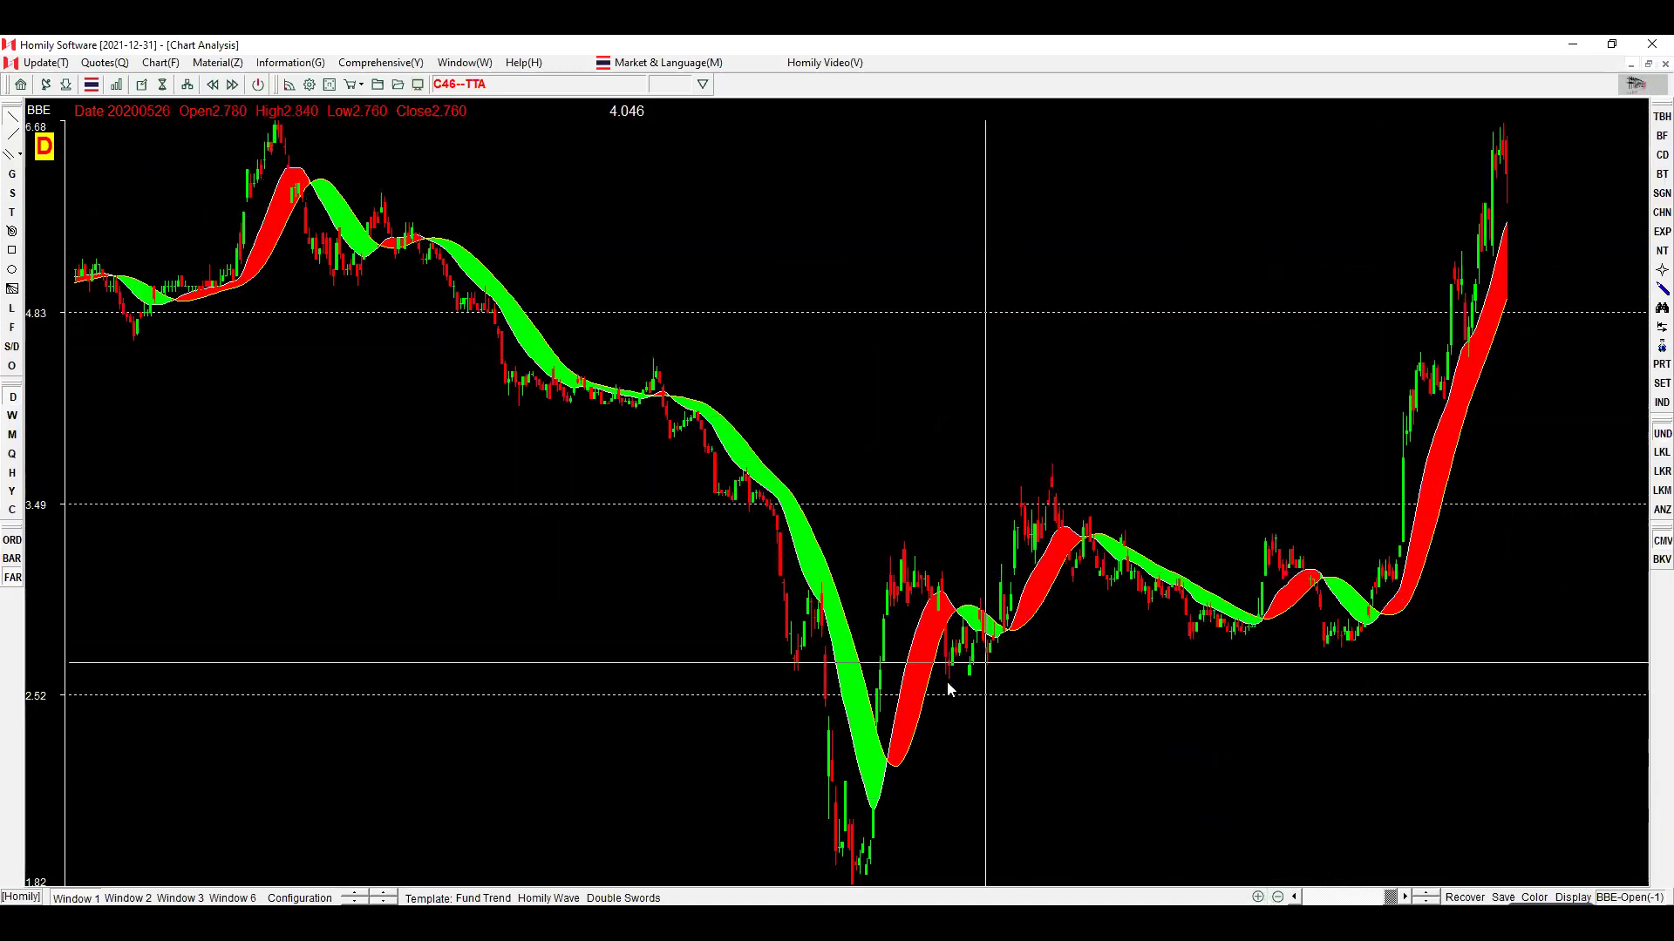
drag(858, 858, 1650, 474)
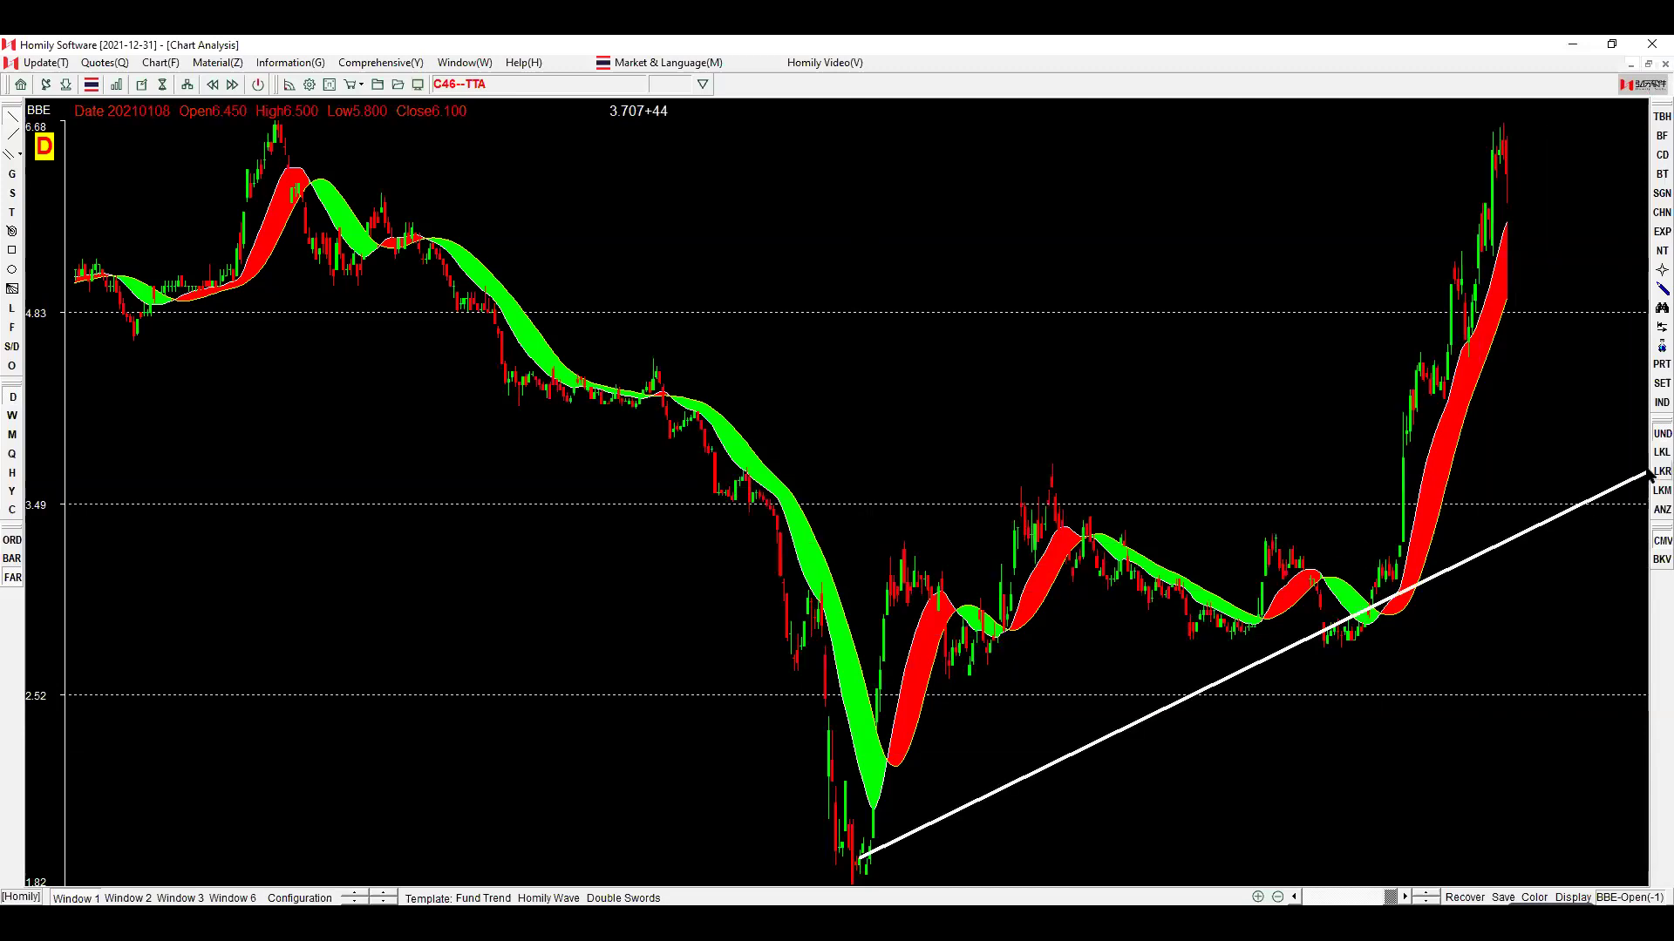
drag(872, 869, 1565, 558)
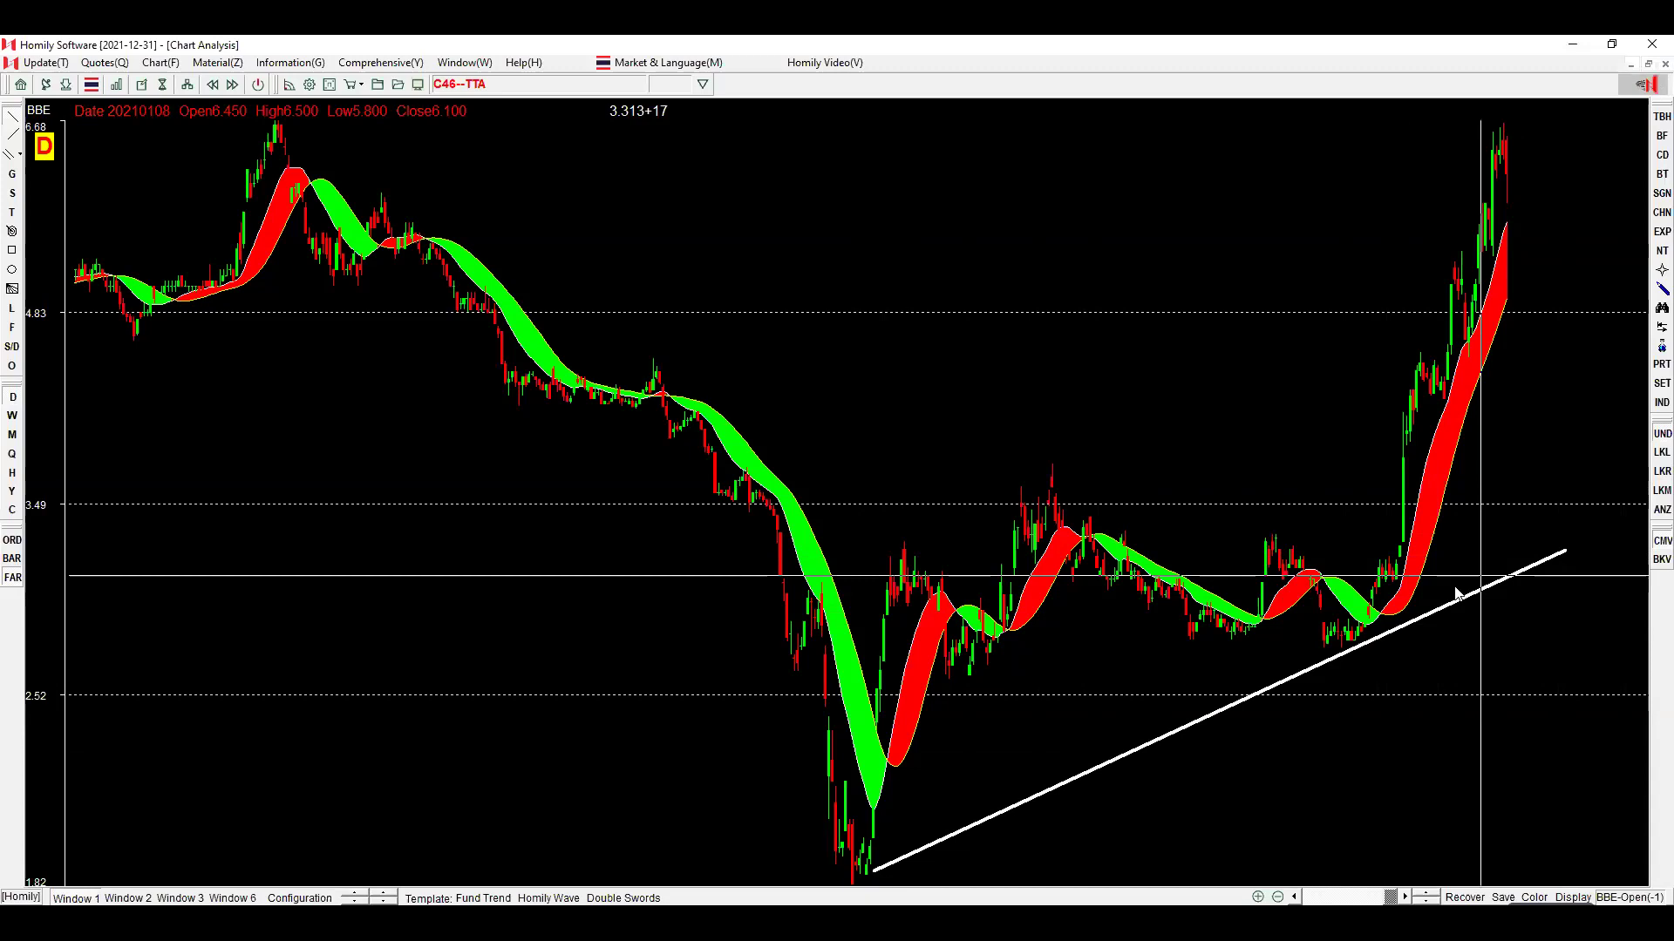
Draw rising lines along the upper and lower edges of TTA's latest red BBE band, and clear the drawings.
click(1258, 898)
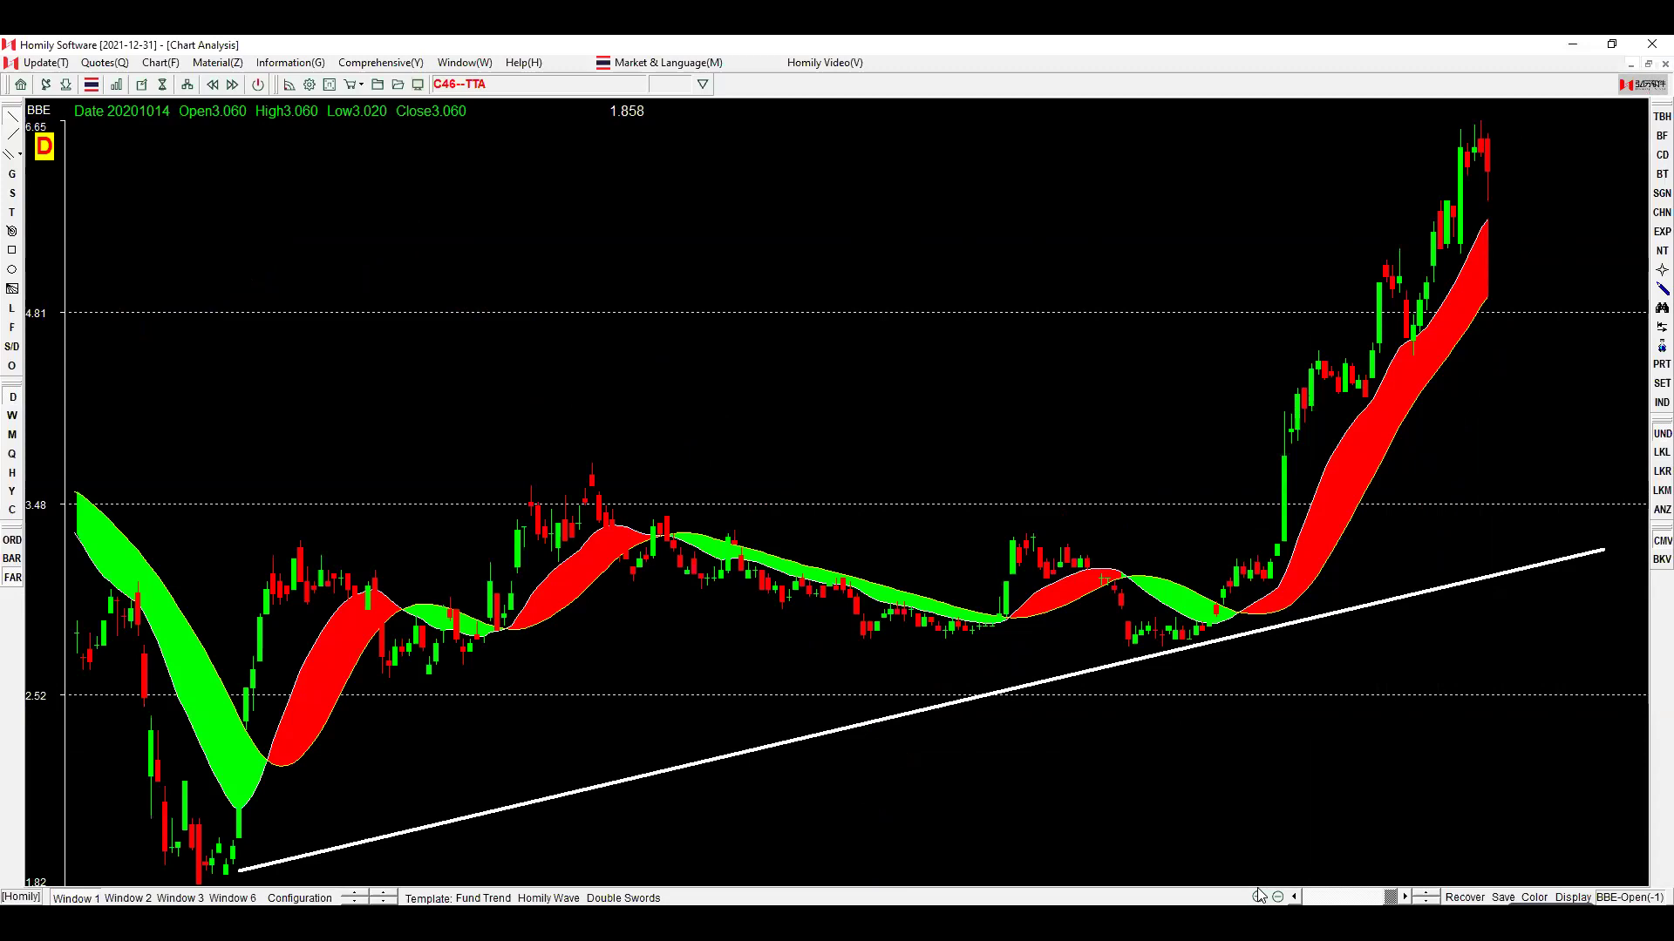
click(1258, 897)
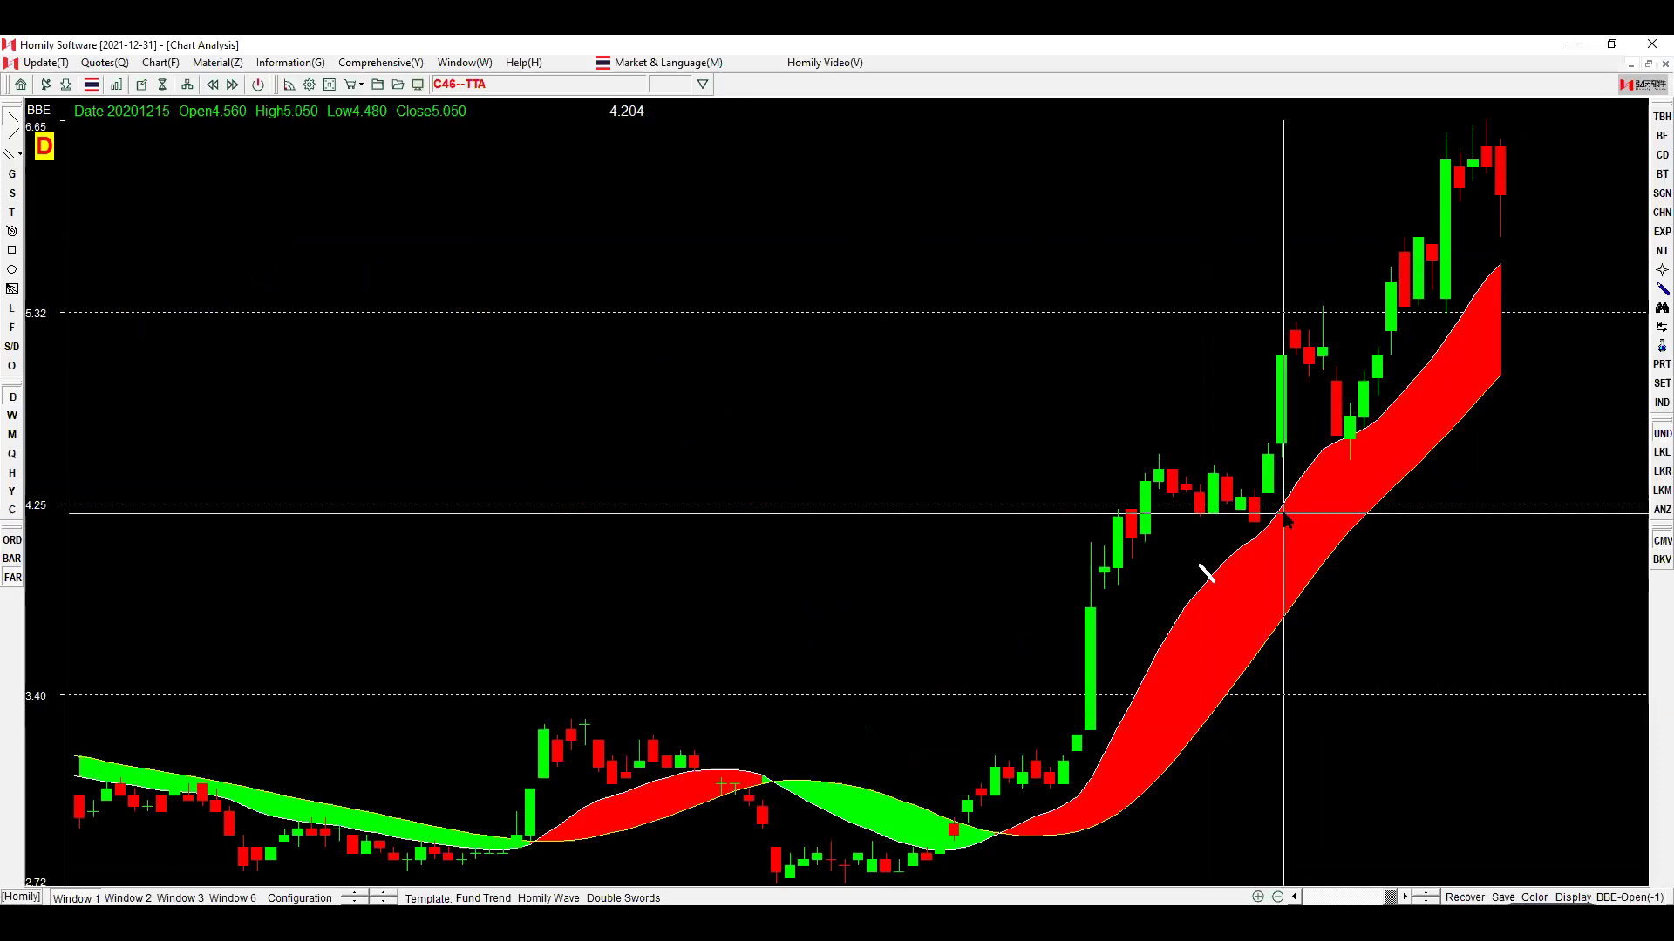
drag(1228, 562, 1474, 301)
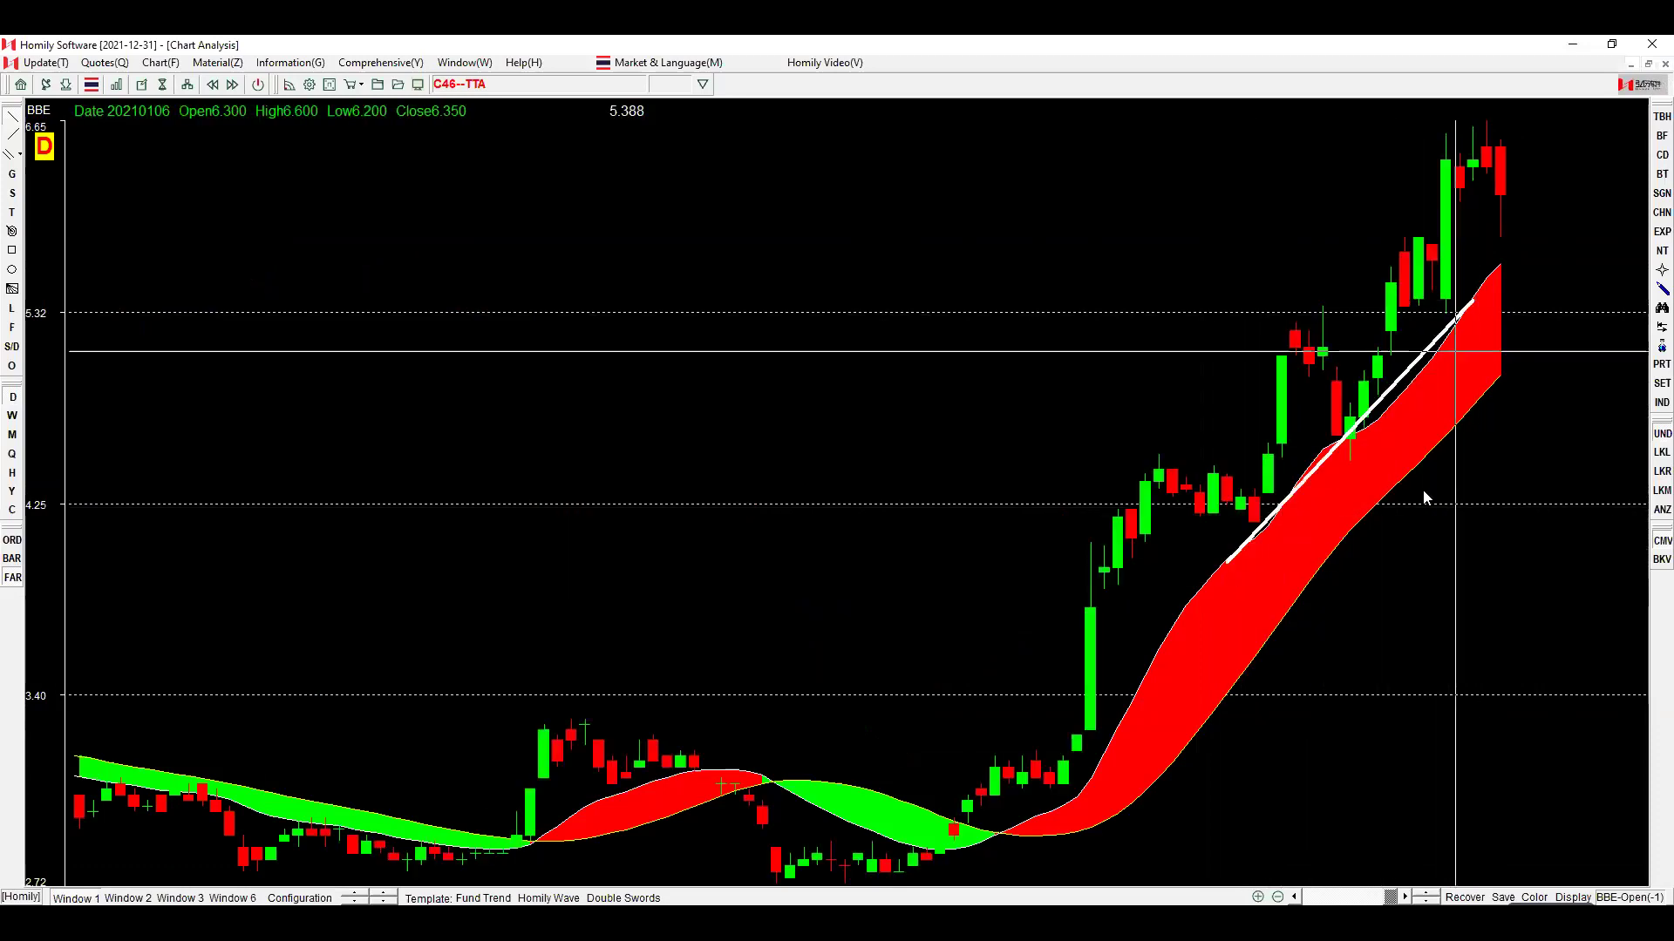
drag(1227, 717, 1633, 330)
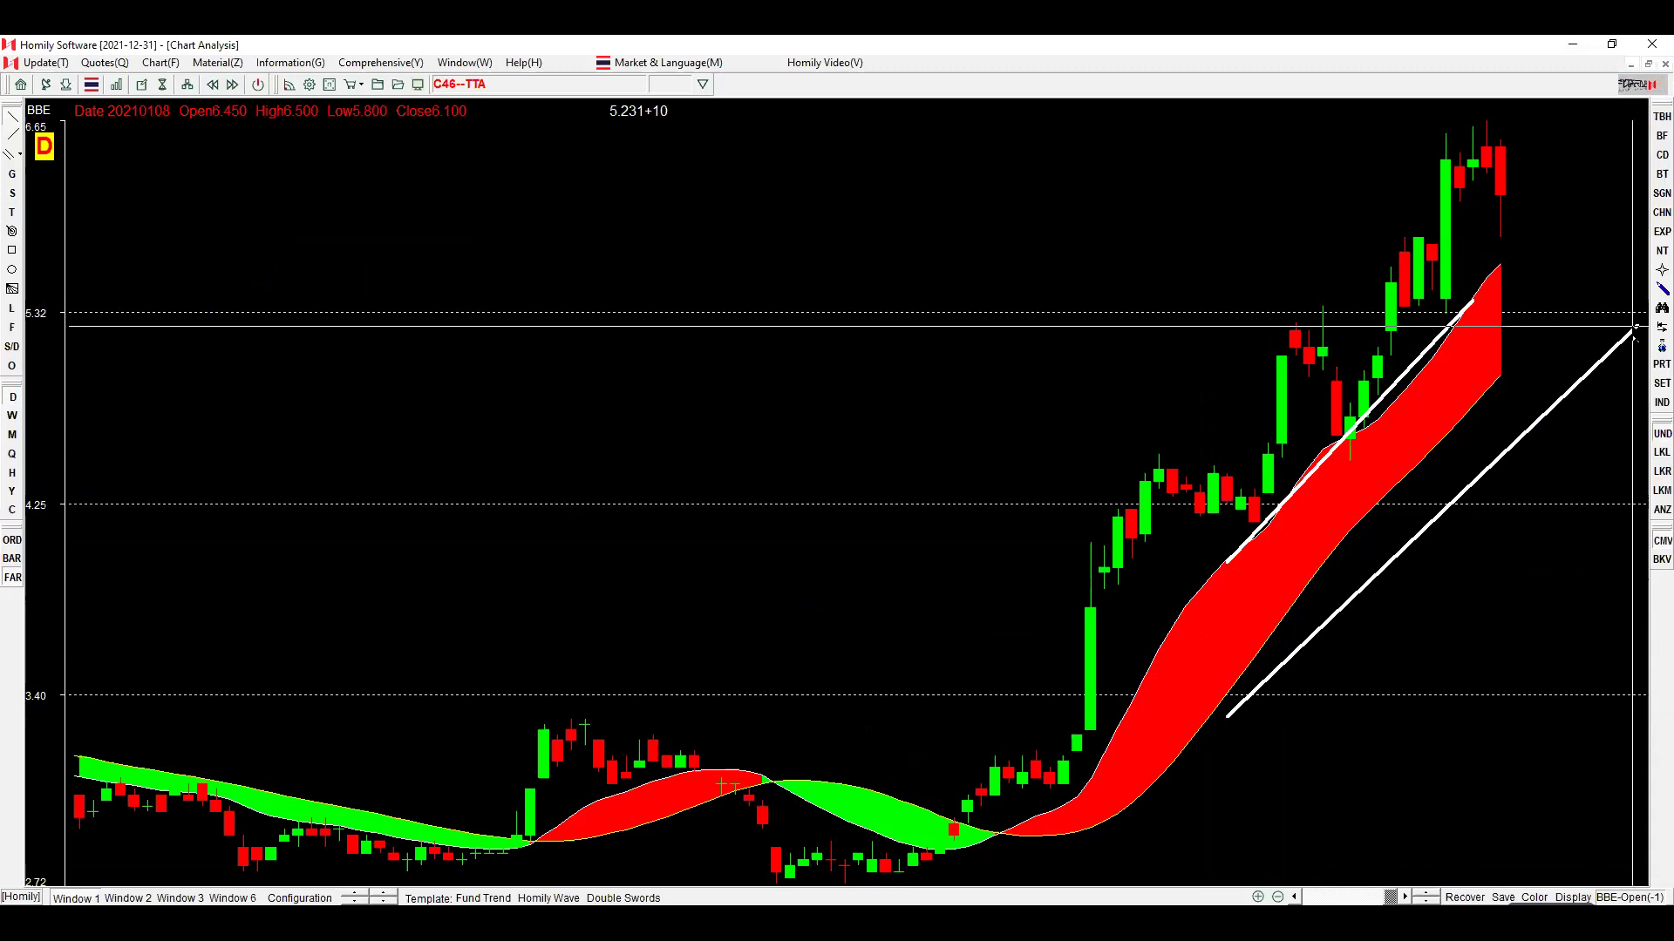
key(Delete)
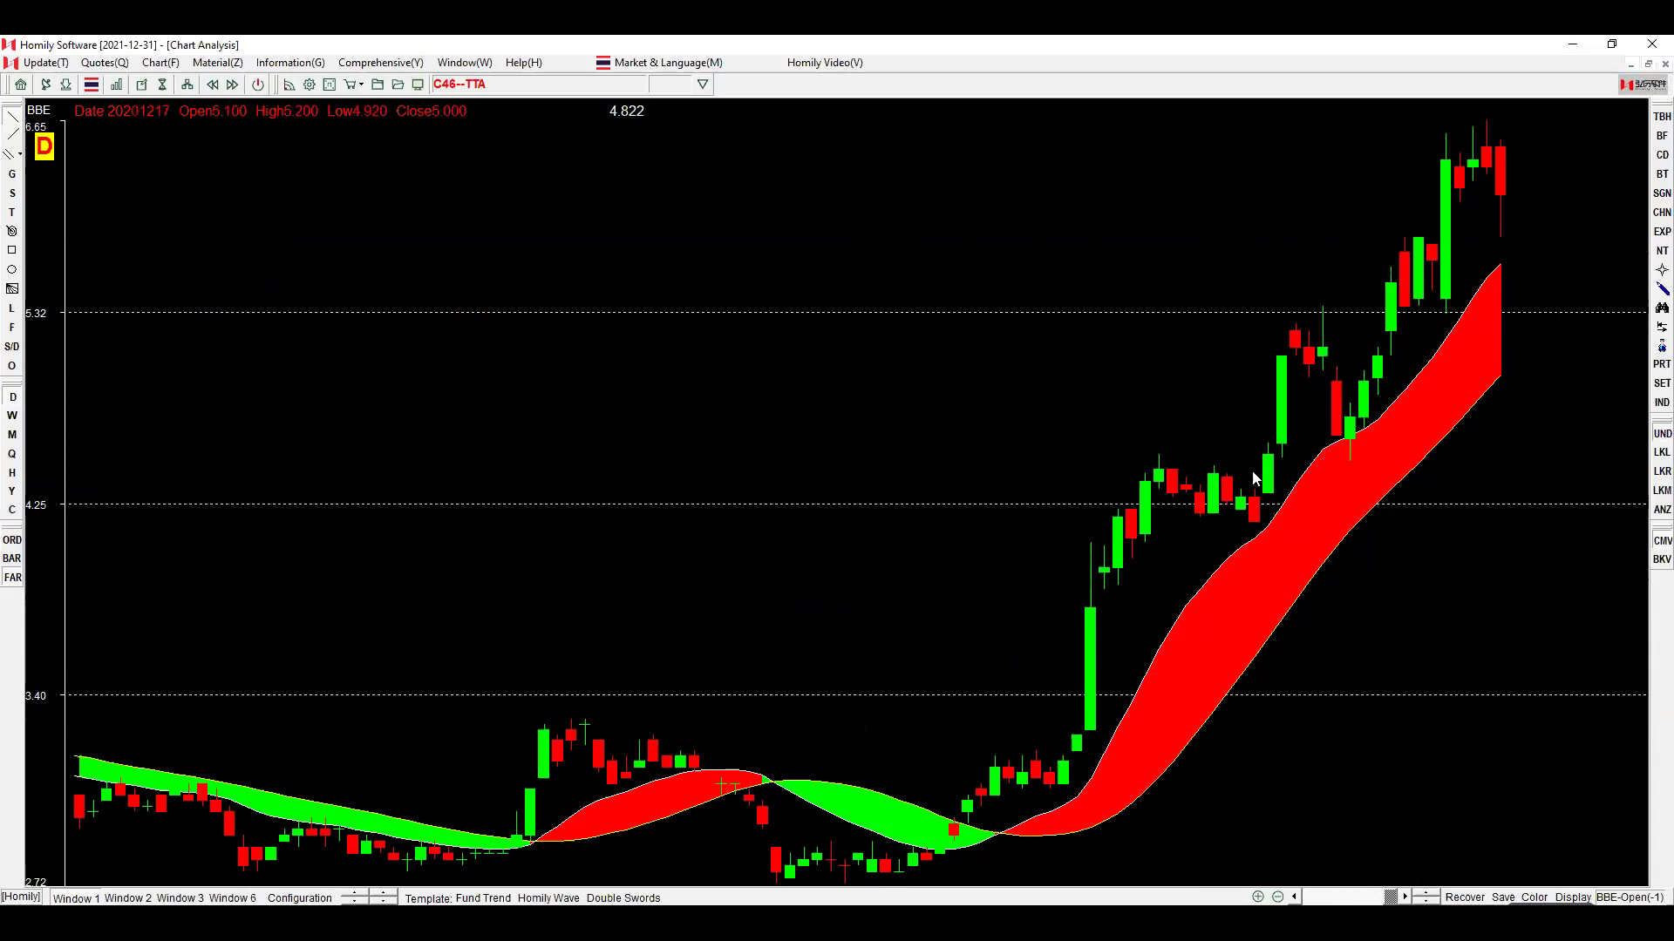
Mark the two pullbacks within TTA's rally and the decline before it, with short support strokes around each low.
drag(1159, 445, 1255, 520)
mouse_move(1226, 514)
mouse_down()
mouse_move(1310, 506)
mouse_move(1298, 494)
mouse_up()
drag(1309, 323, 1363, 449)
drag(1336, 453, 1427, 432)
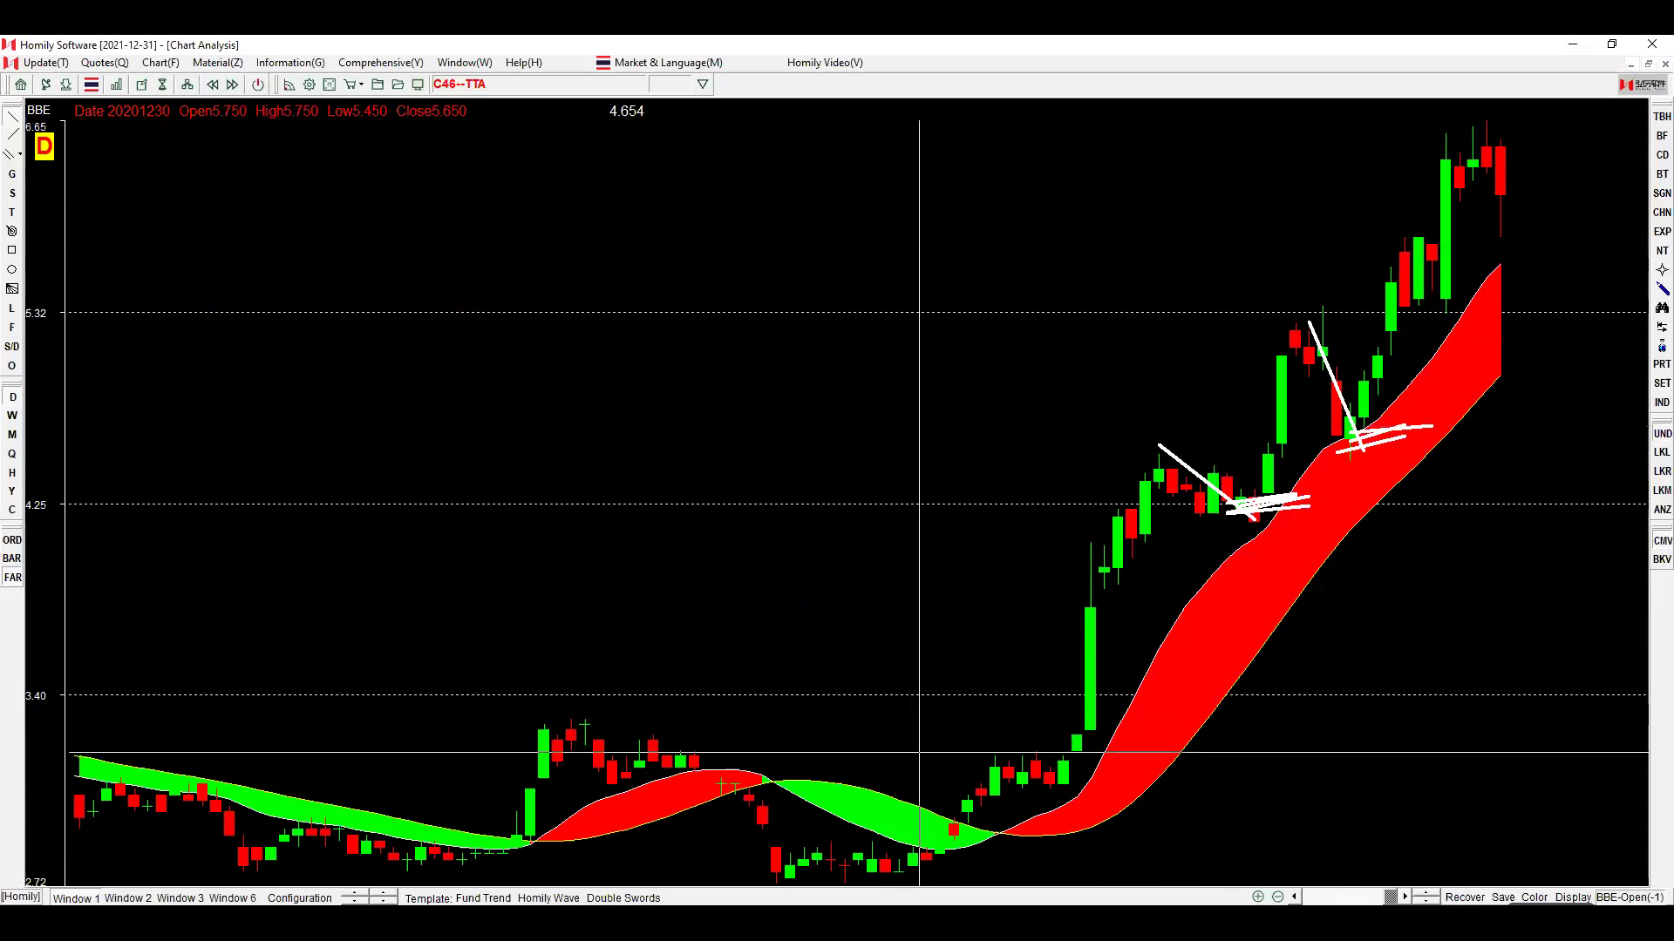
mouse_move(750, 795)
mouse_down()
mouse_move(831, 858)
mouse_move(1051, 866)
mouse_up()
drag(900, 852, 1051, 869)
drag(899, 804, 1131, 846)
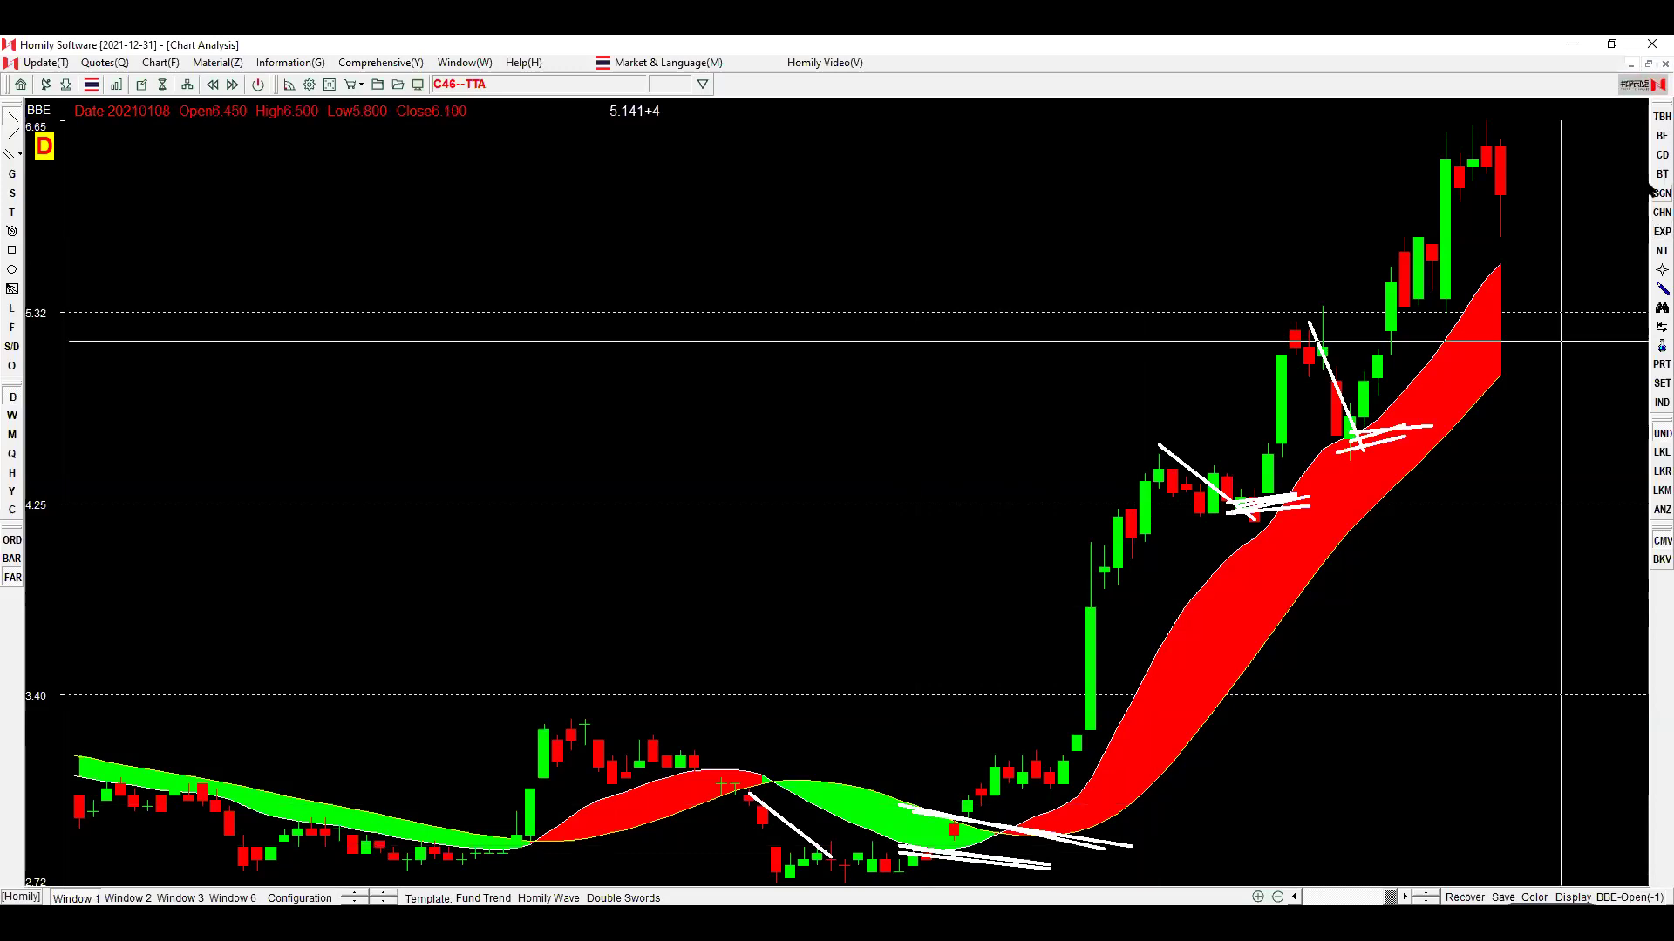
Overlay the CD distribution bars on TTA's longer price history, and mark the ends of the longest bars near 6.4, 5.1 and 3.4.
click(1662, 156)
click(1639, 157)
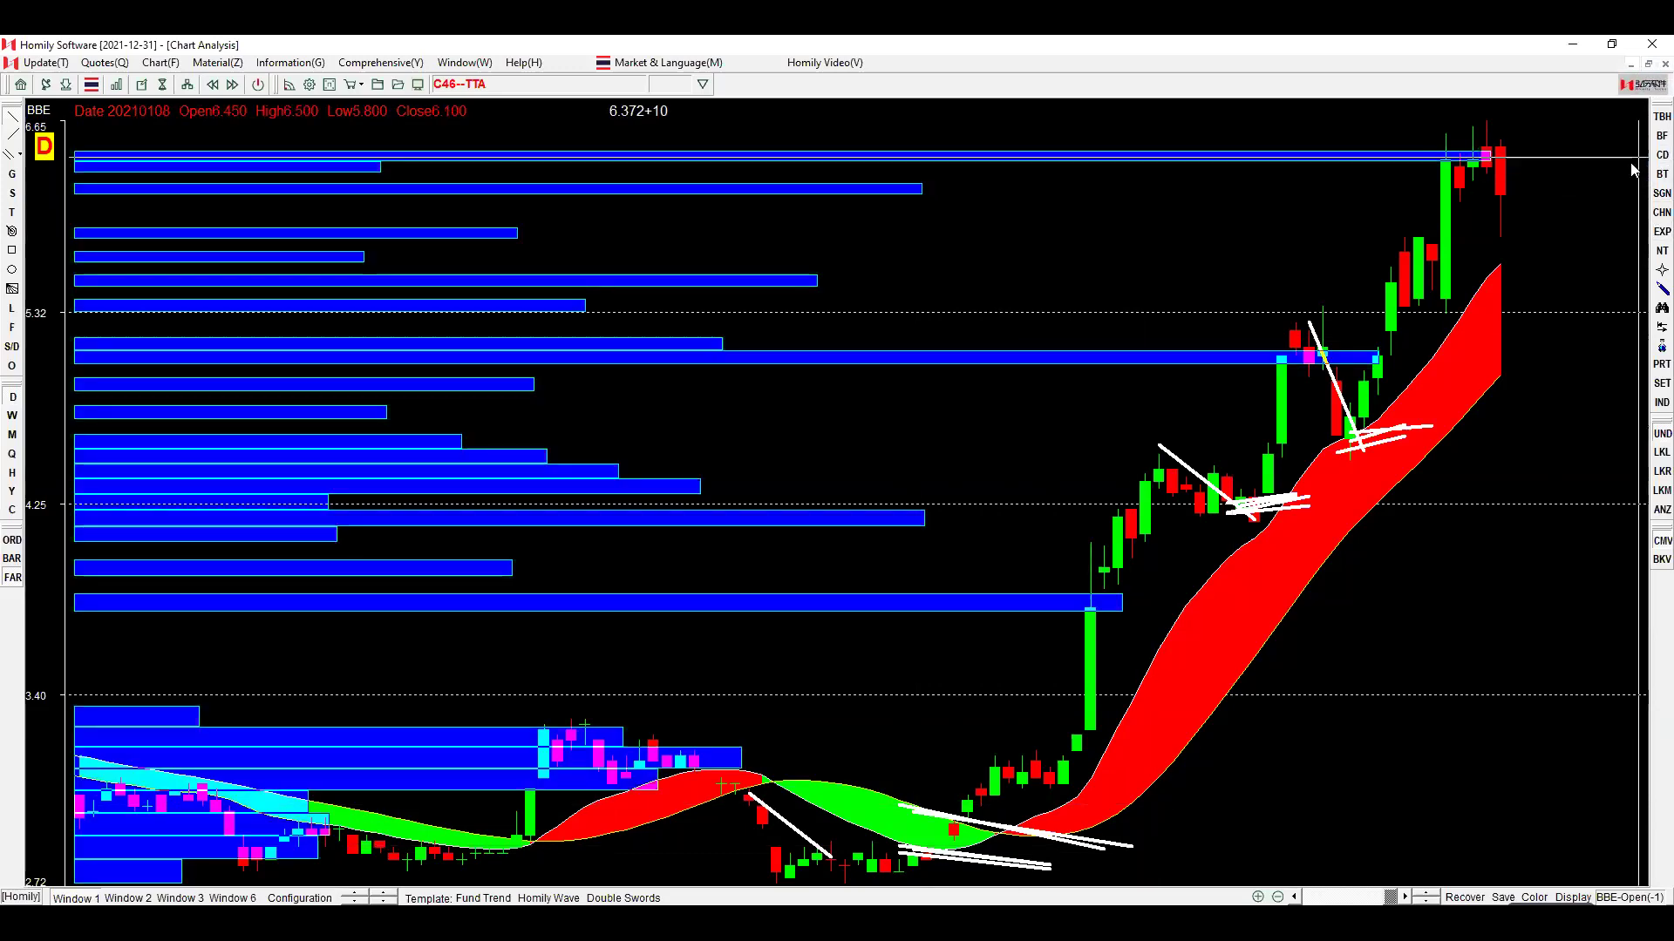
click(1279, 898)
click(1279, 898)
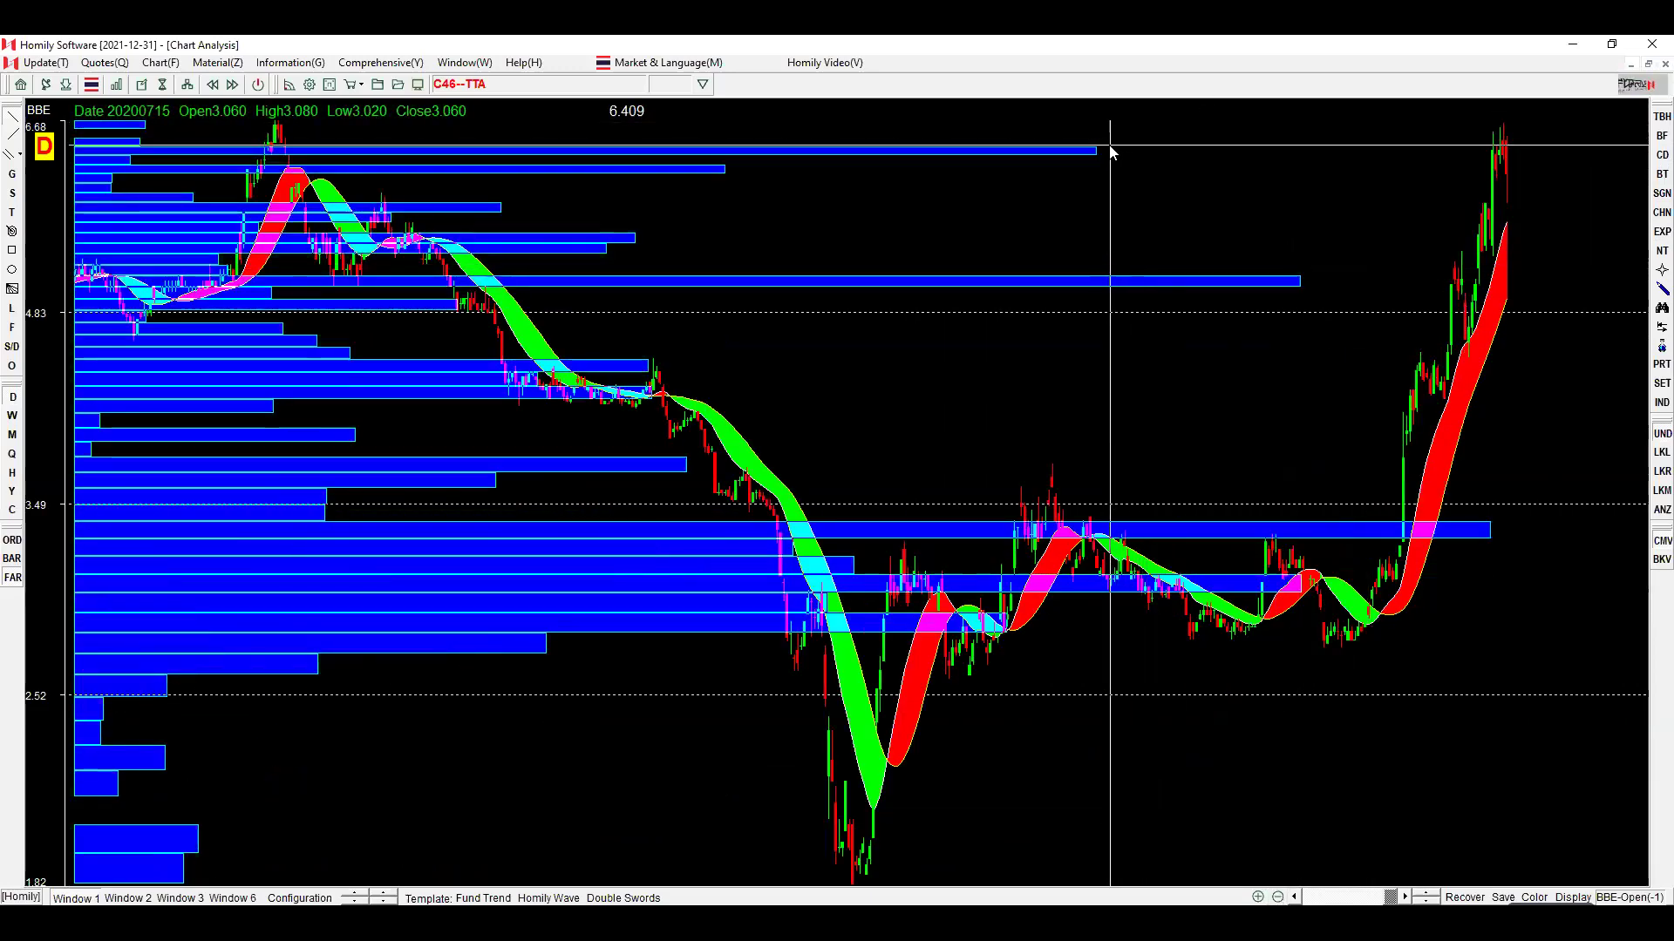
drag(1063, 145, 1093, 162)
drag(1252, 258, 1269, 290)
drag(1270, 261, 1293, 294)
drag(1293, 276, 1307, 304)
drag(1454, 522, 1475, 574)
drag(1462, 515, 1465, 539)
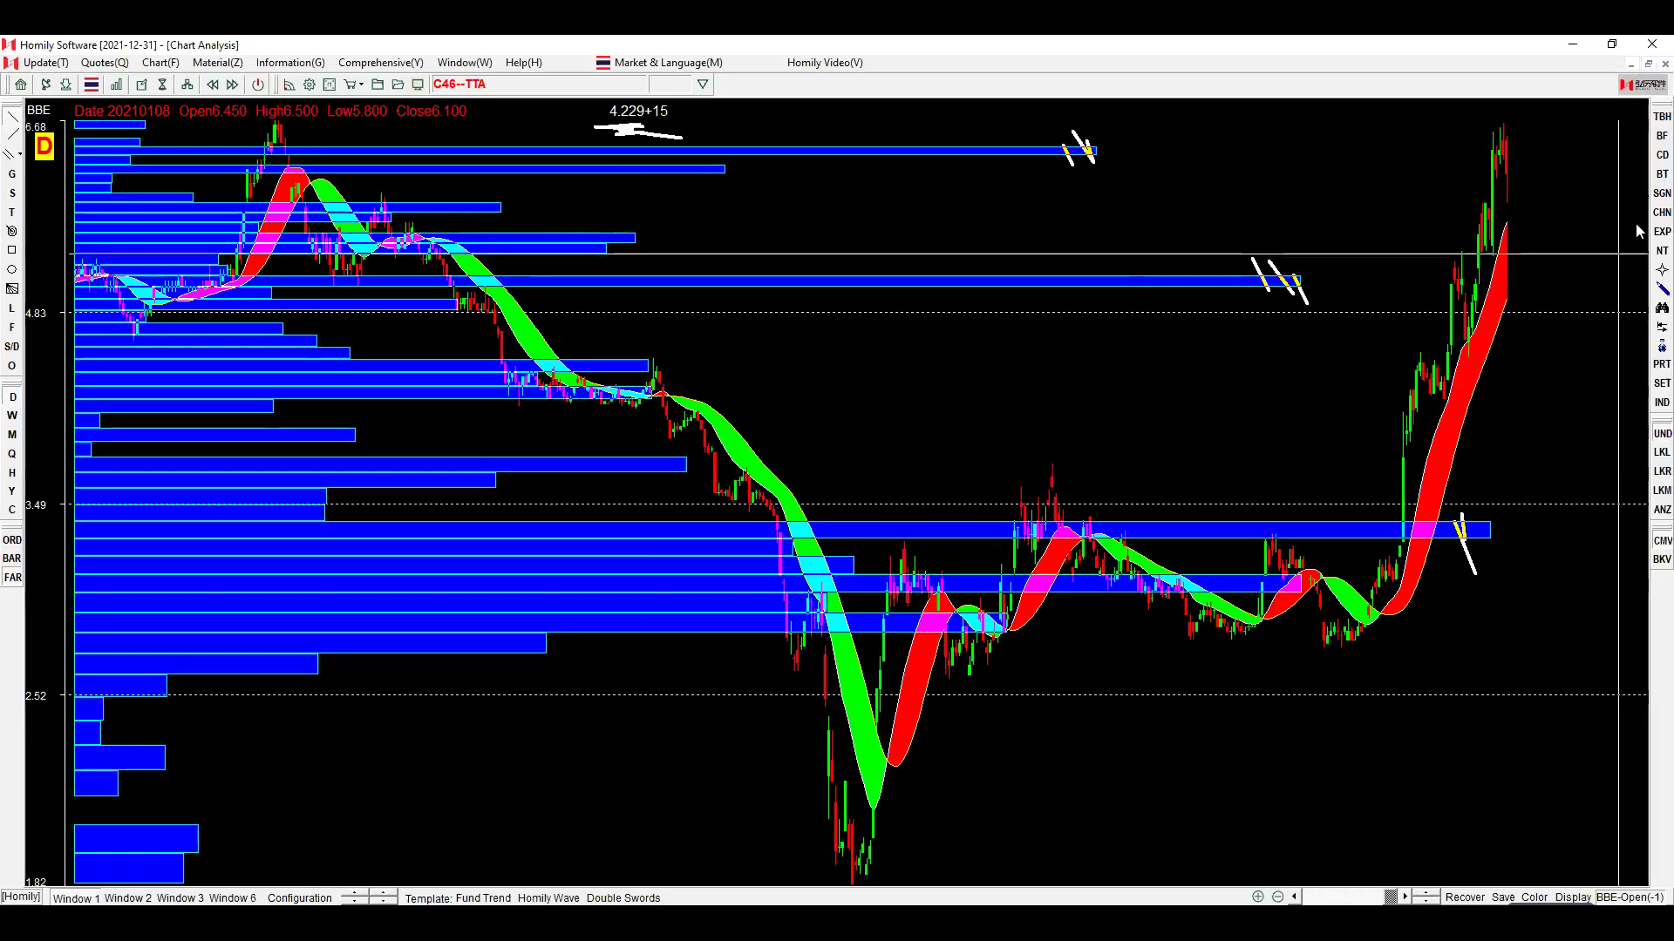
Clear all existing conditions in the technical filter and show the Eight Experts conditions.
click(1648, 160)
click(1547, 157)
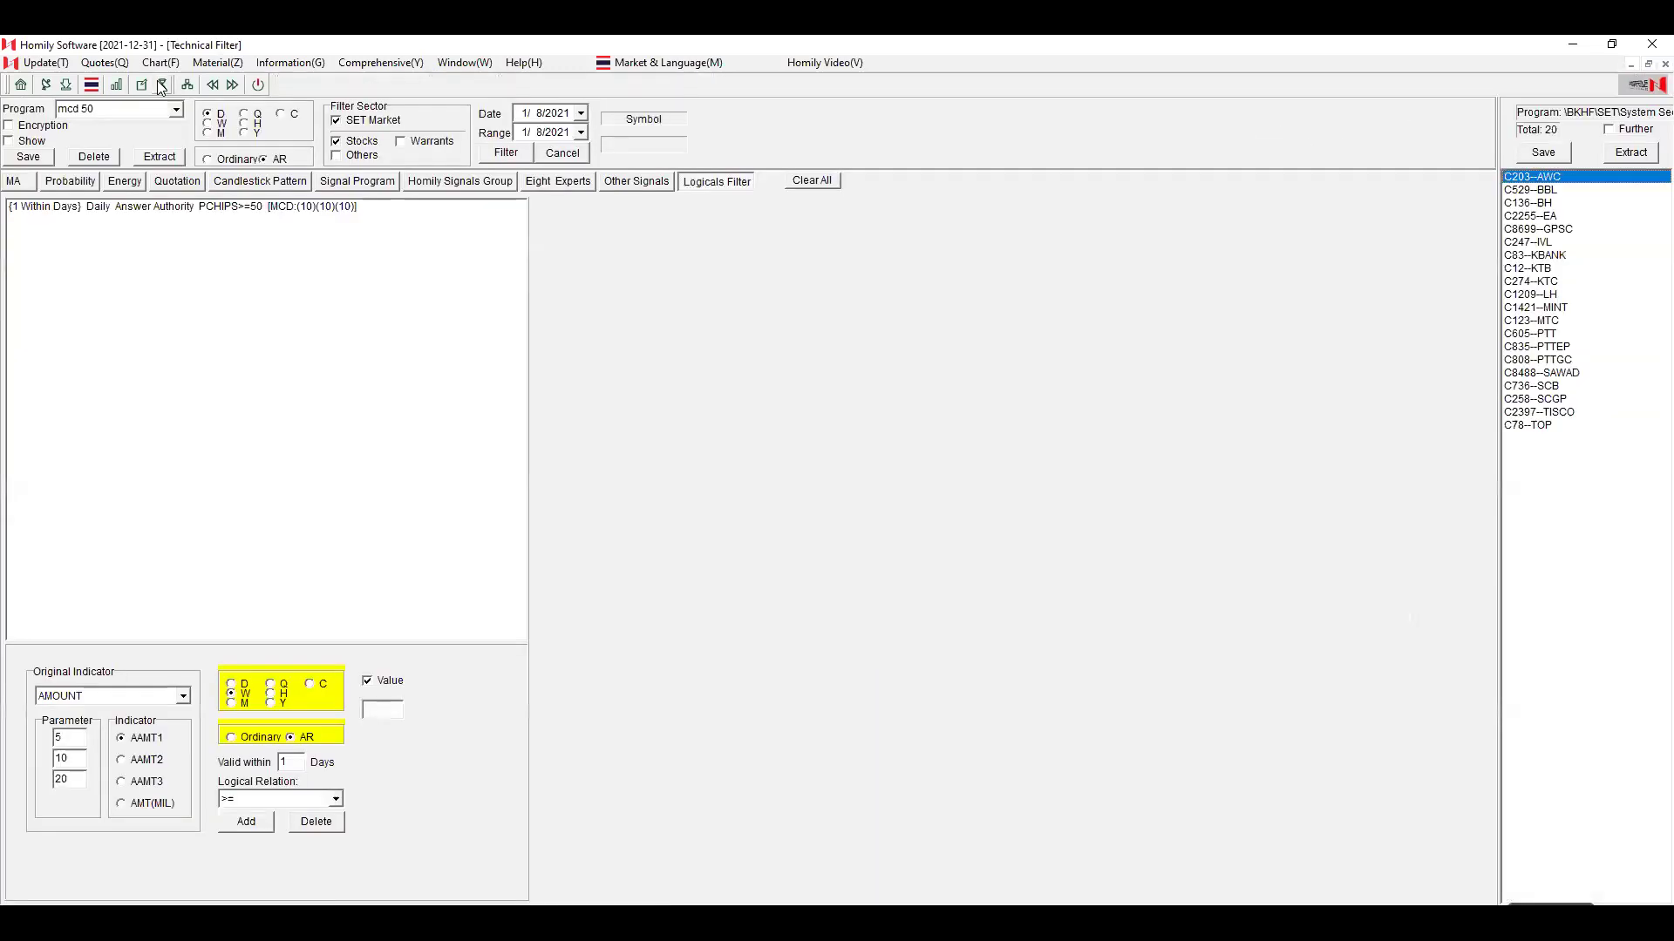
click(810, 181)
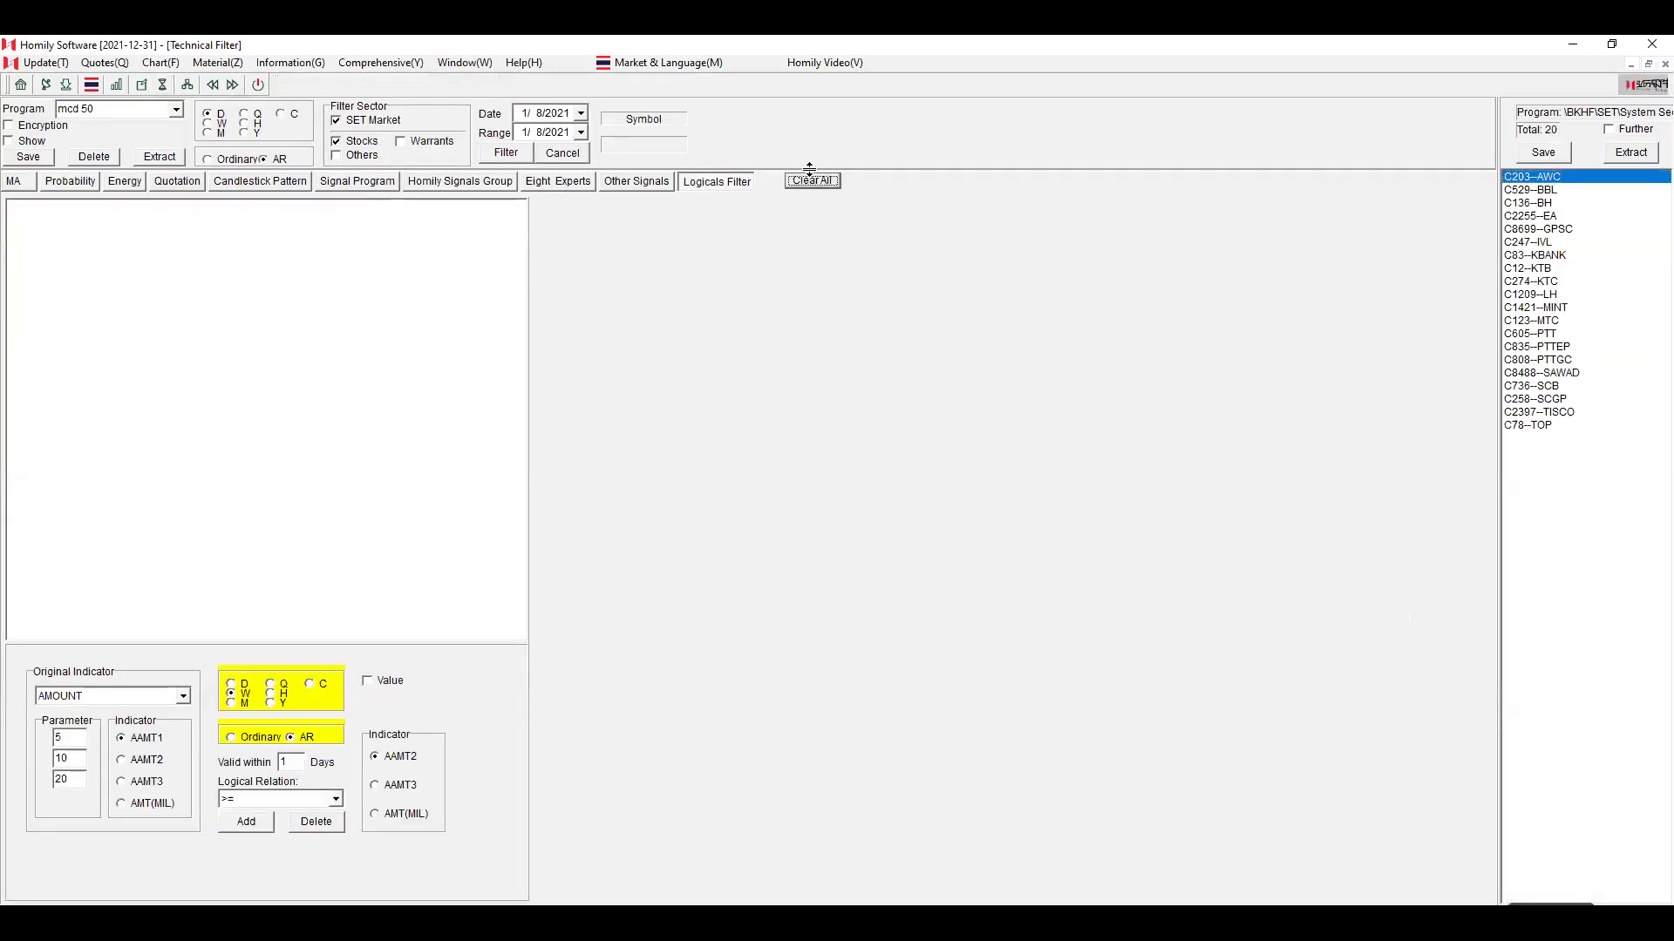
click(810, 178)
click(570, 185)
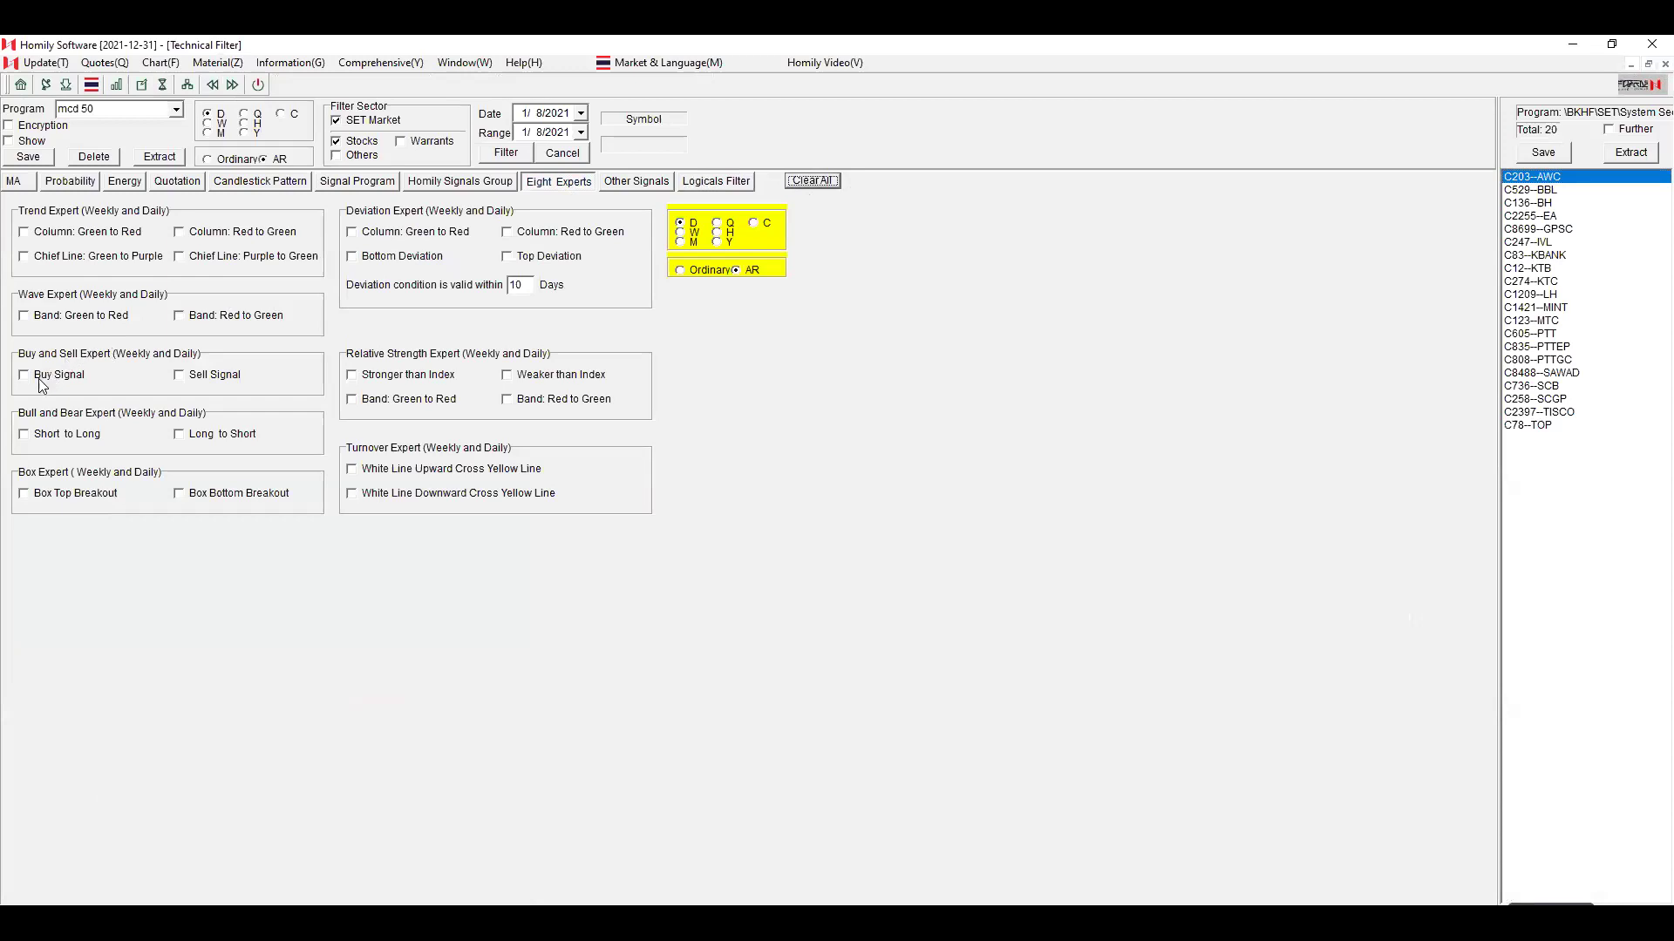
Set the Bull and Bear Expert condition Short to Long on the monthly period, and clear the conditions.
click(24, 434)
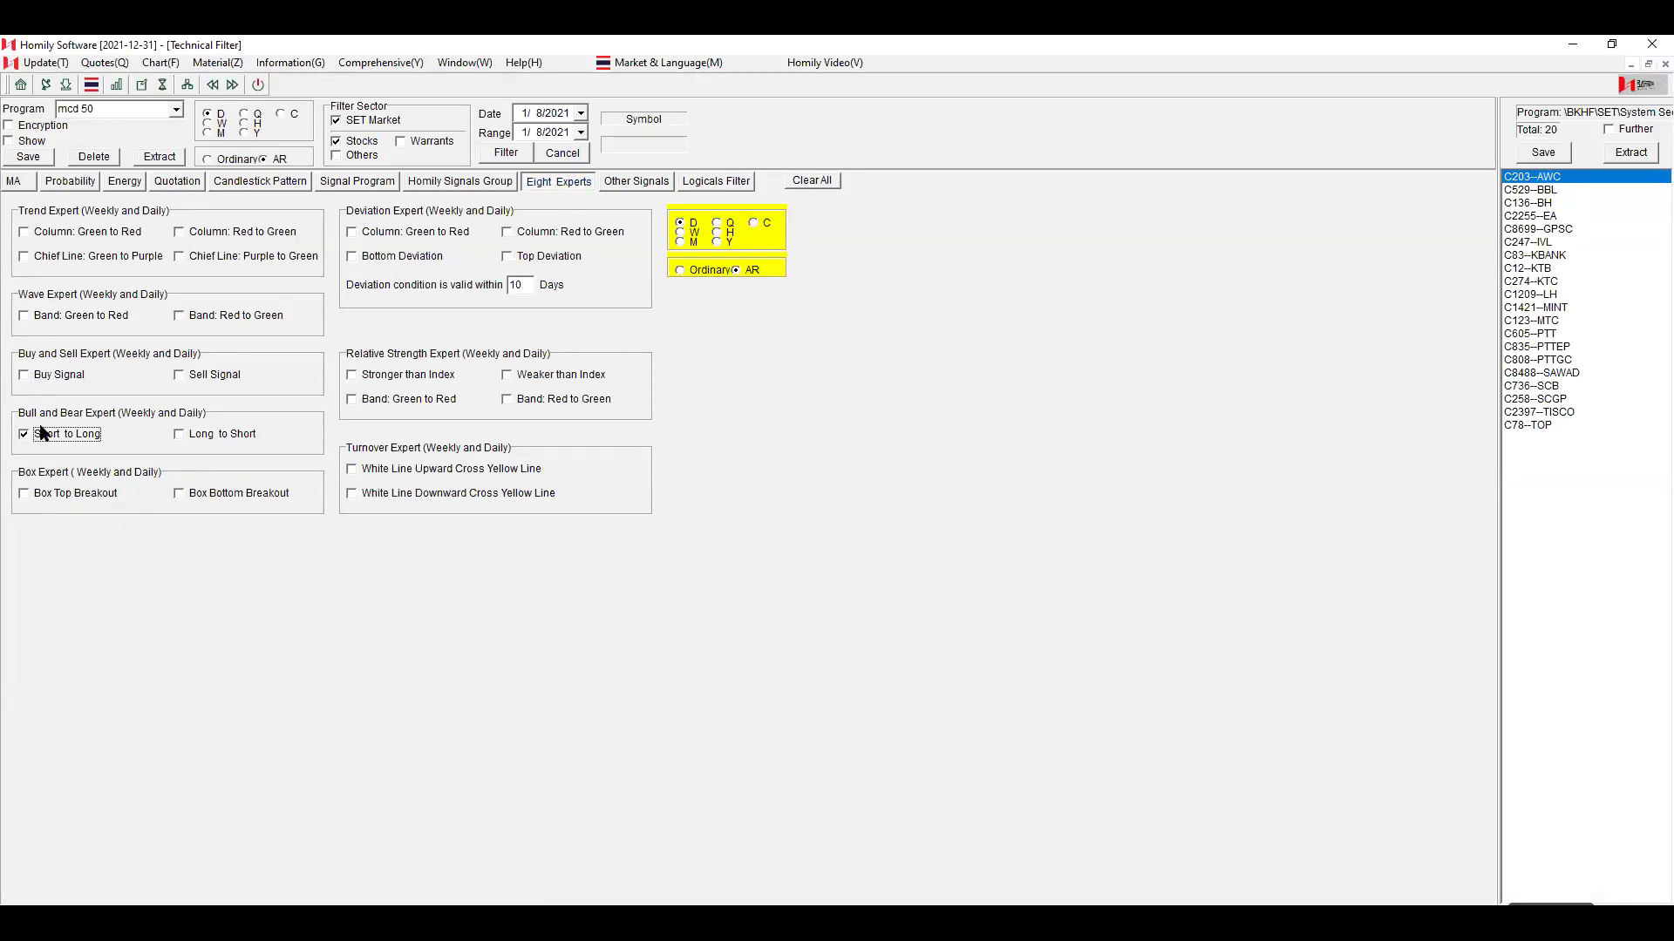
click(680, 242)
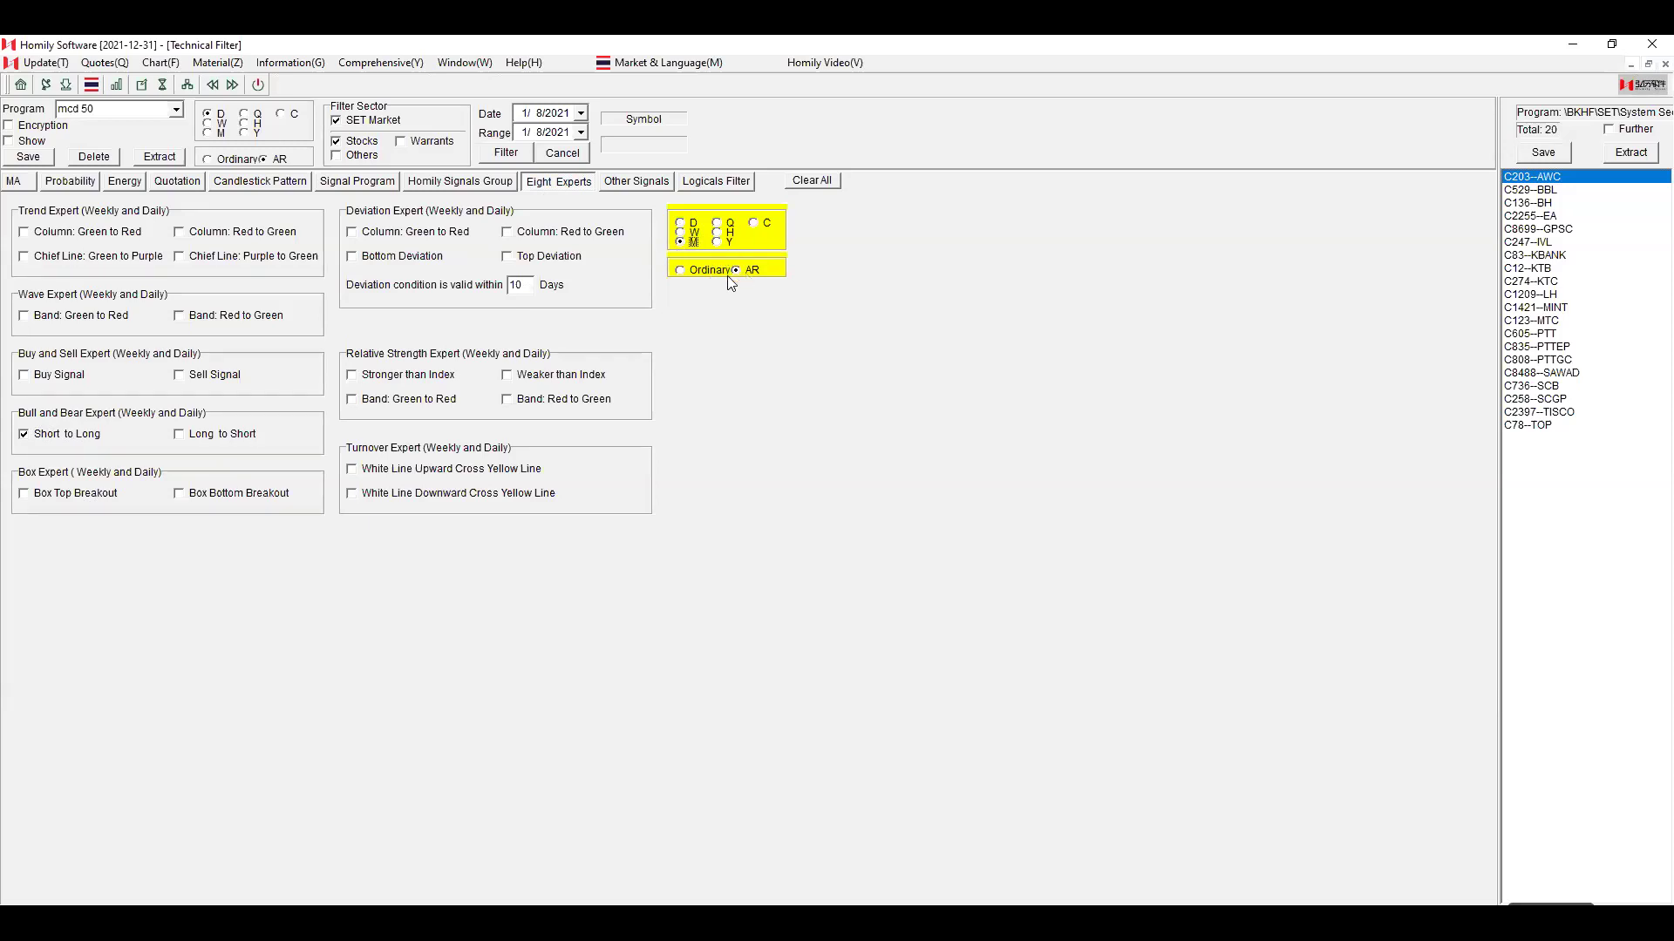
click(1609, 46)
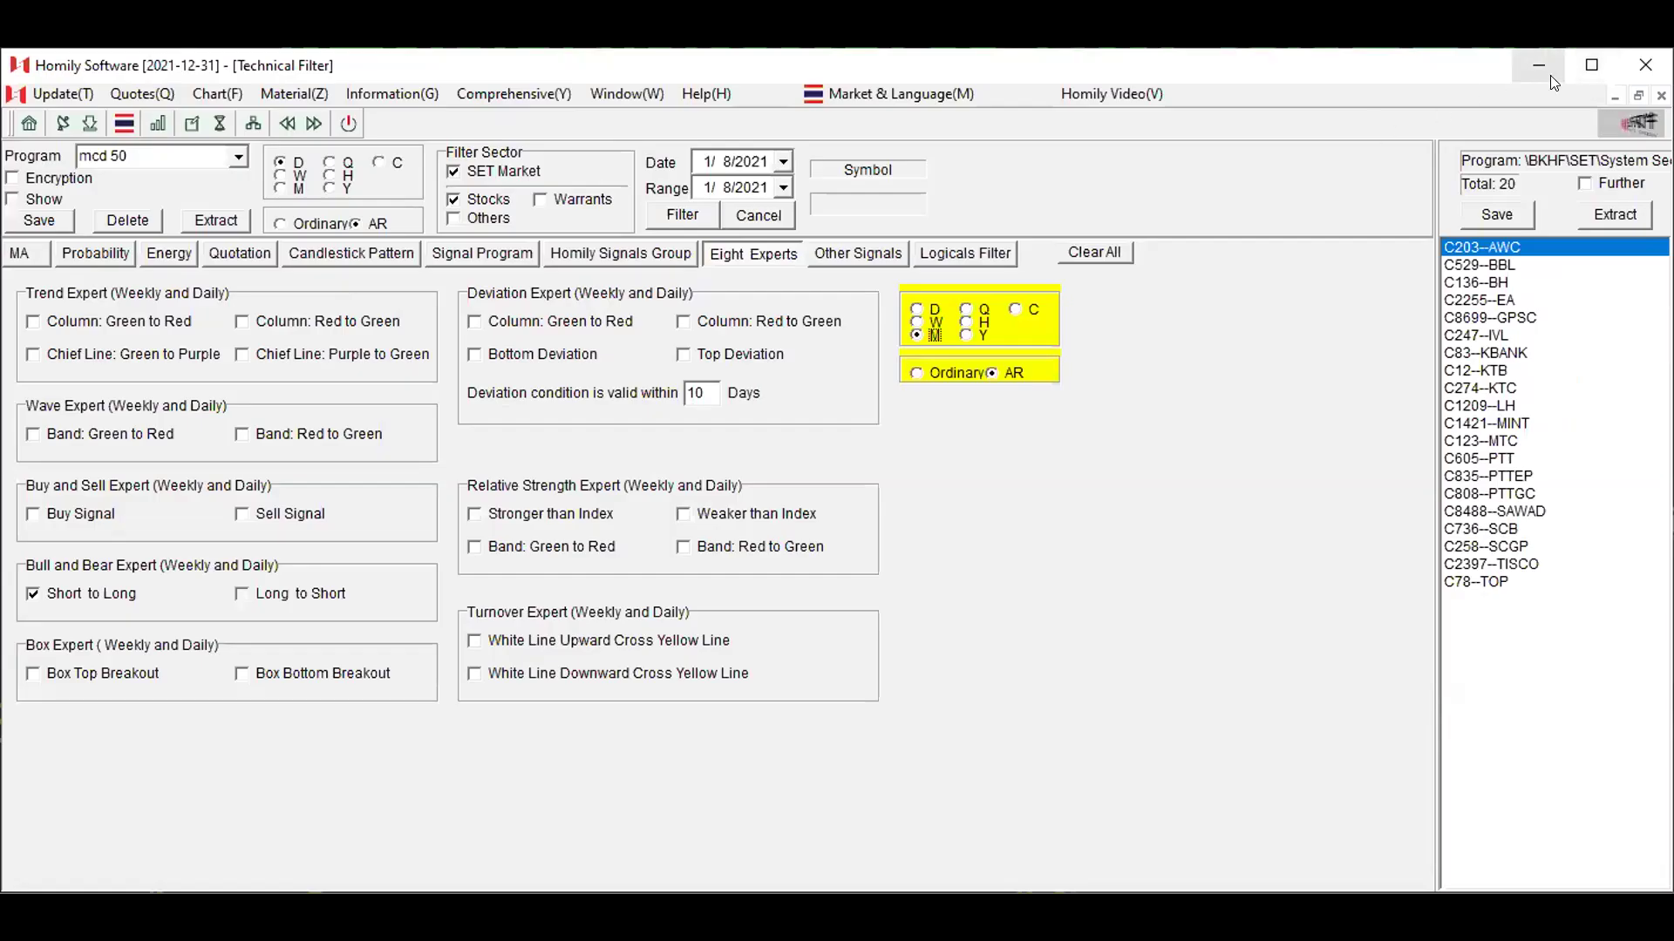
click(1590, 65)
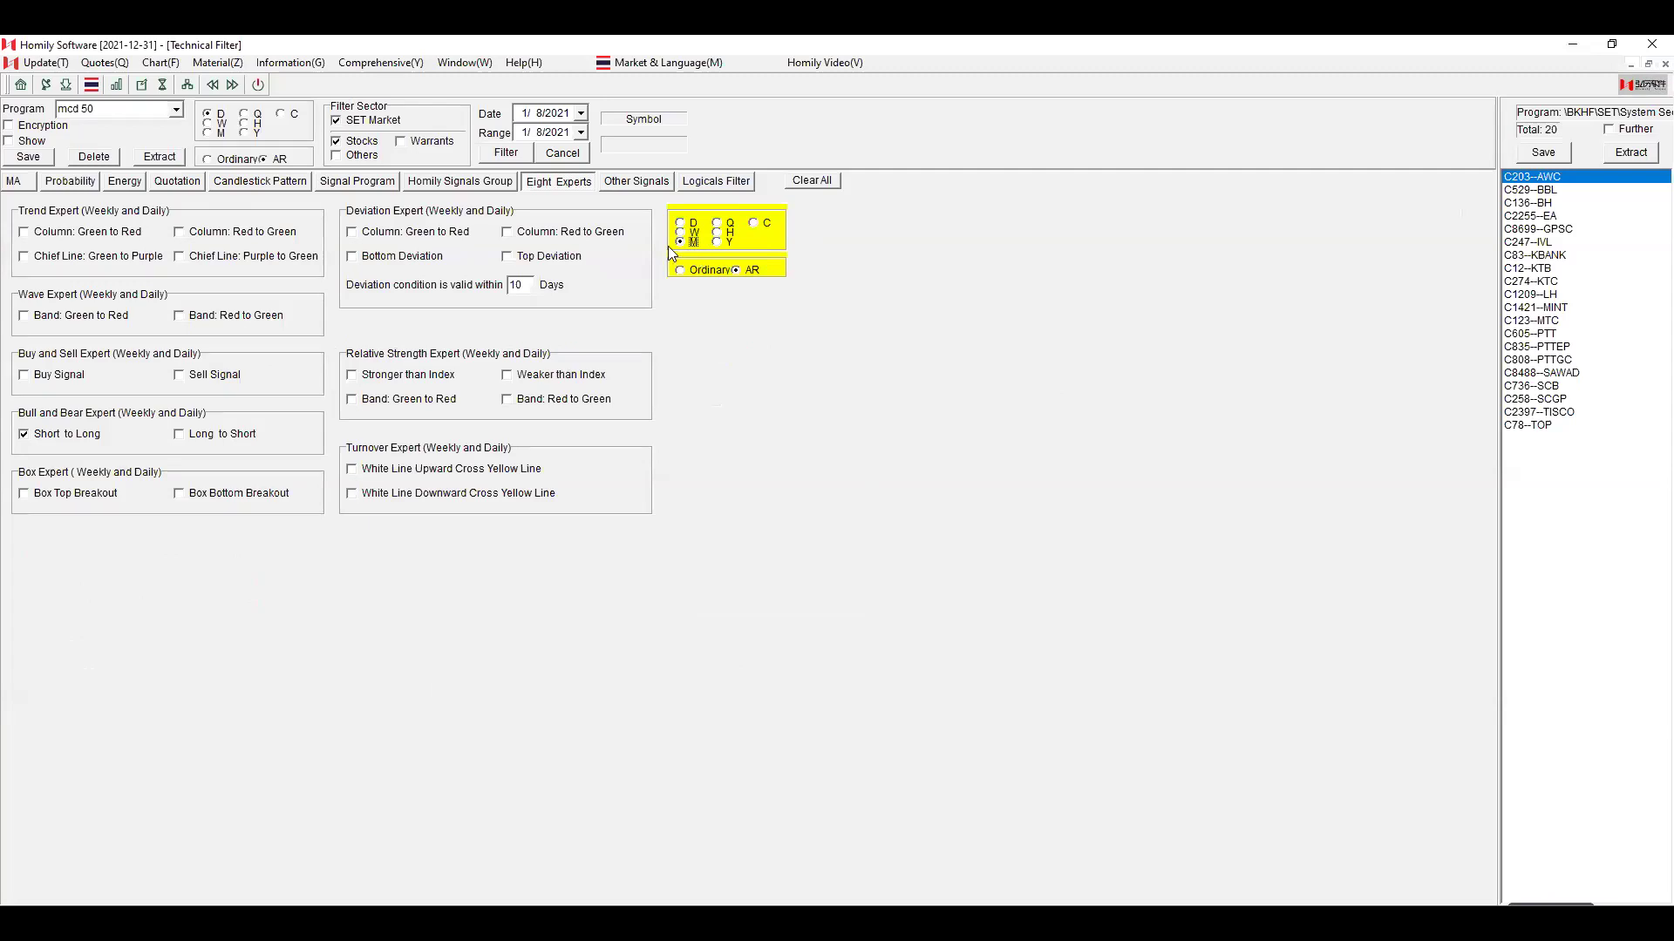
click(815, 181)
Filter SET stocks by the weekly Deviation Expert condition Column: Green to Red, using AR prices.
click(356, 236)
click(685, 232)
click(511, 156)
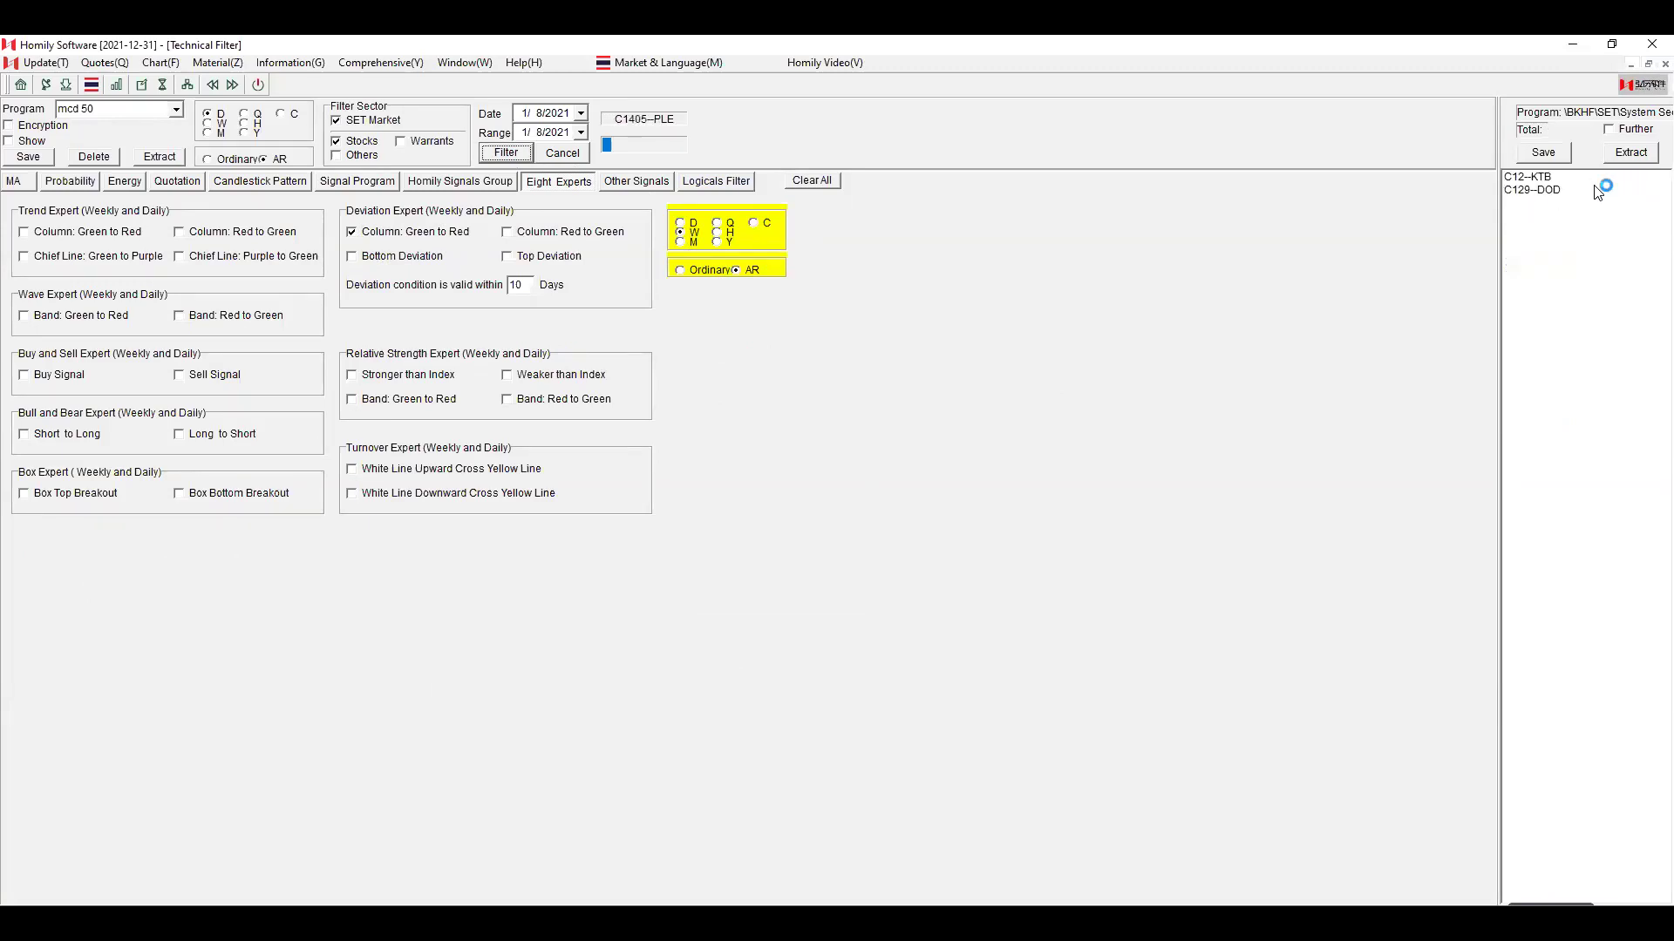
Open KTB from the filter results and show its recent weekly candles in the three-pane layout with MCD and DE.
double_click(1581, 180)
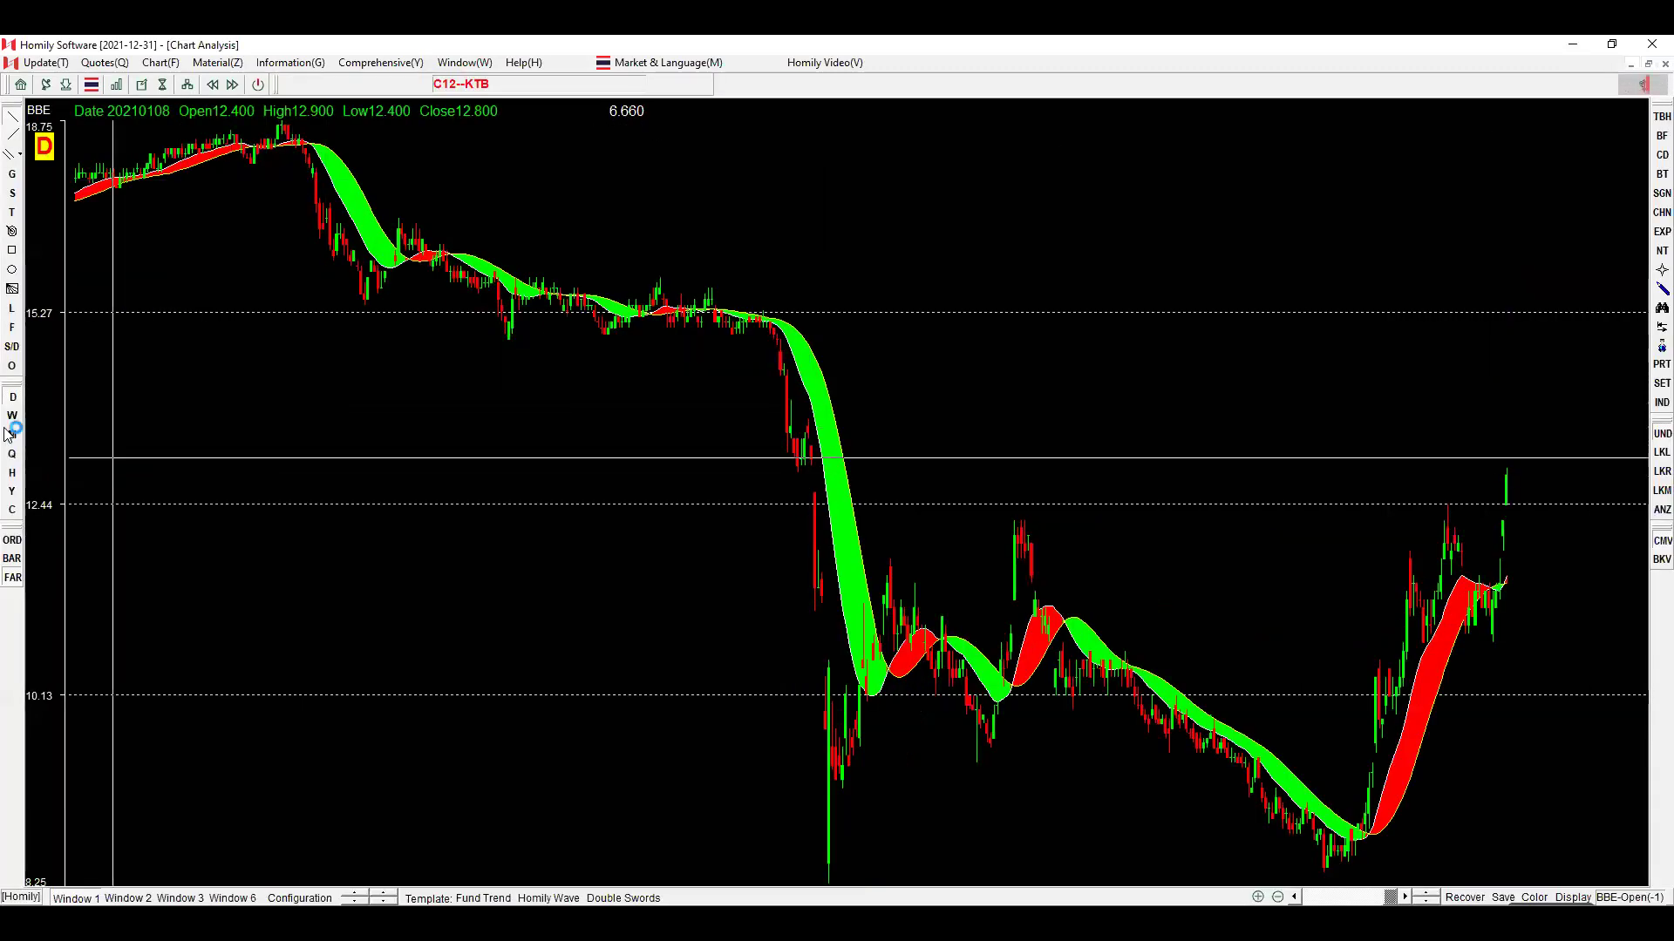
click(13, 417)
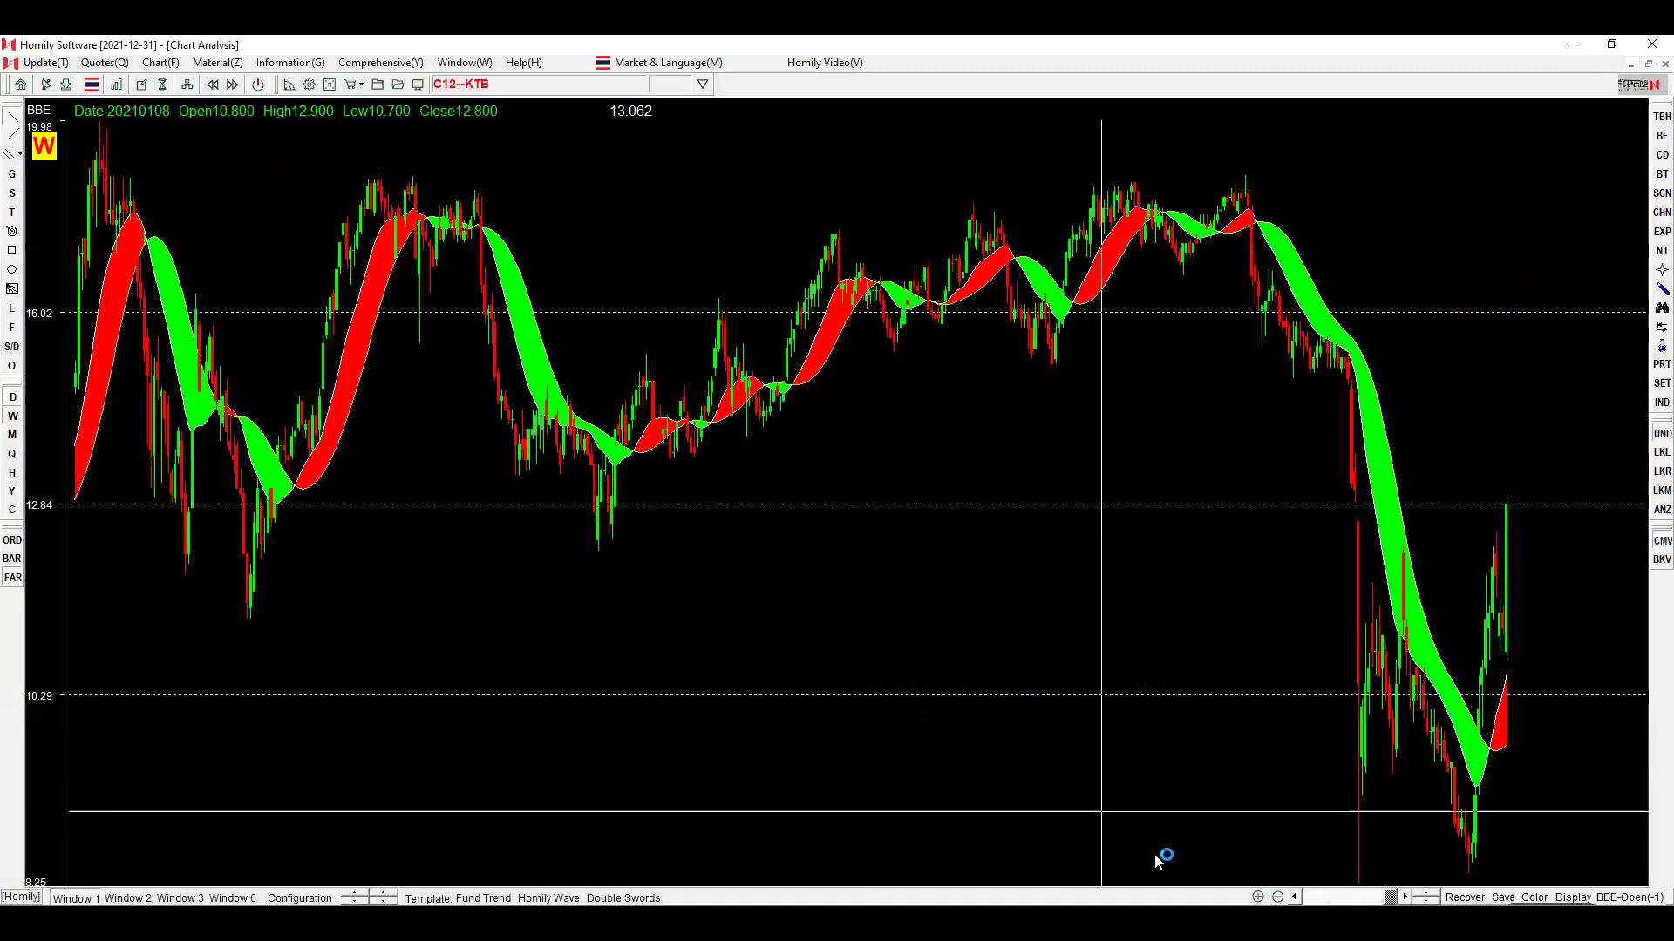
click(1258, 897)
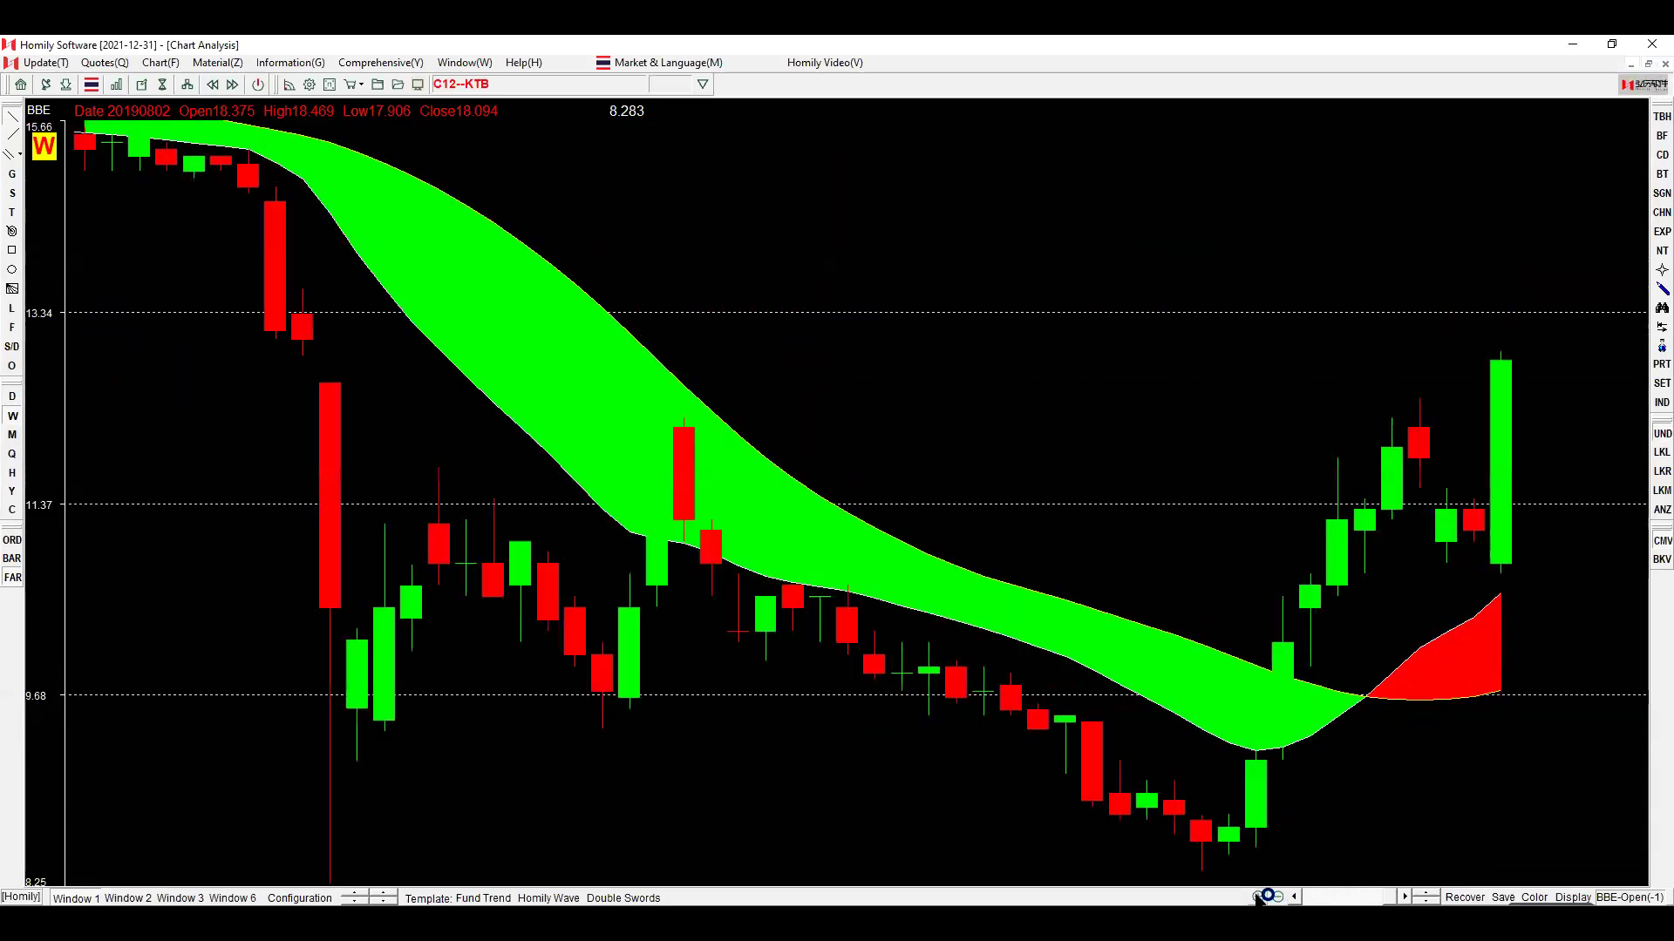
click(208, 899)
click(184, 897)
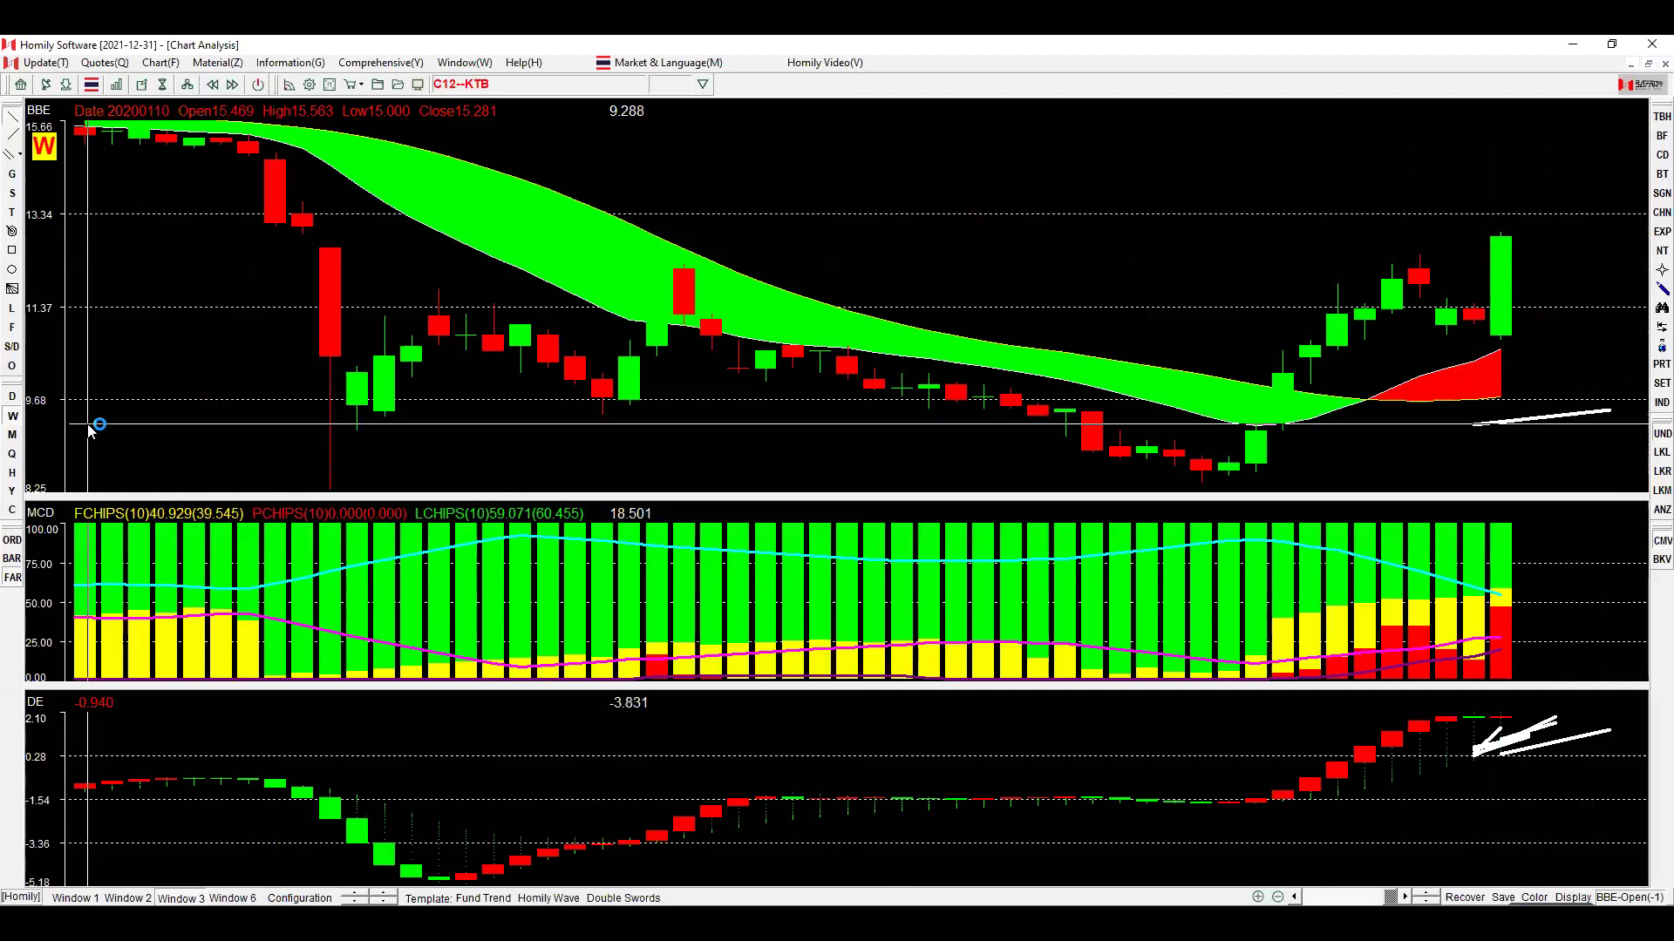
Add a weekly MCD condition of PCHIPS >= 25 to the logical filter in the technical filter.
click(162, 85)
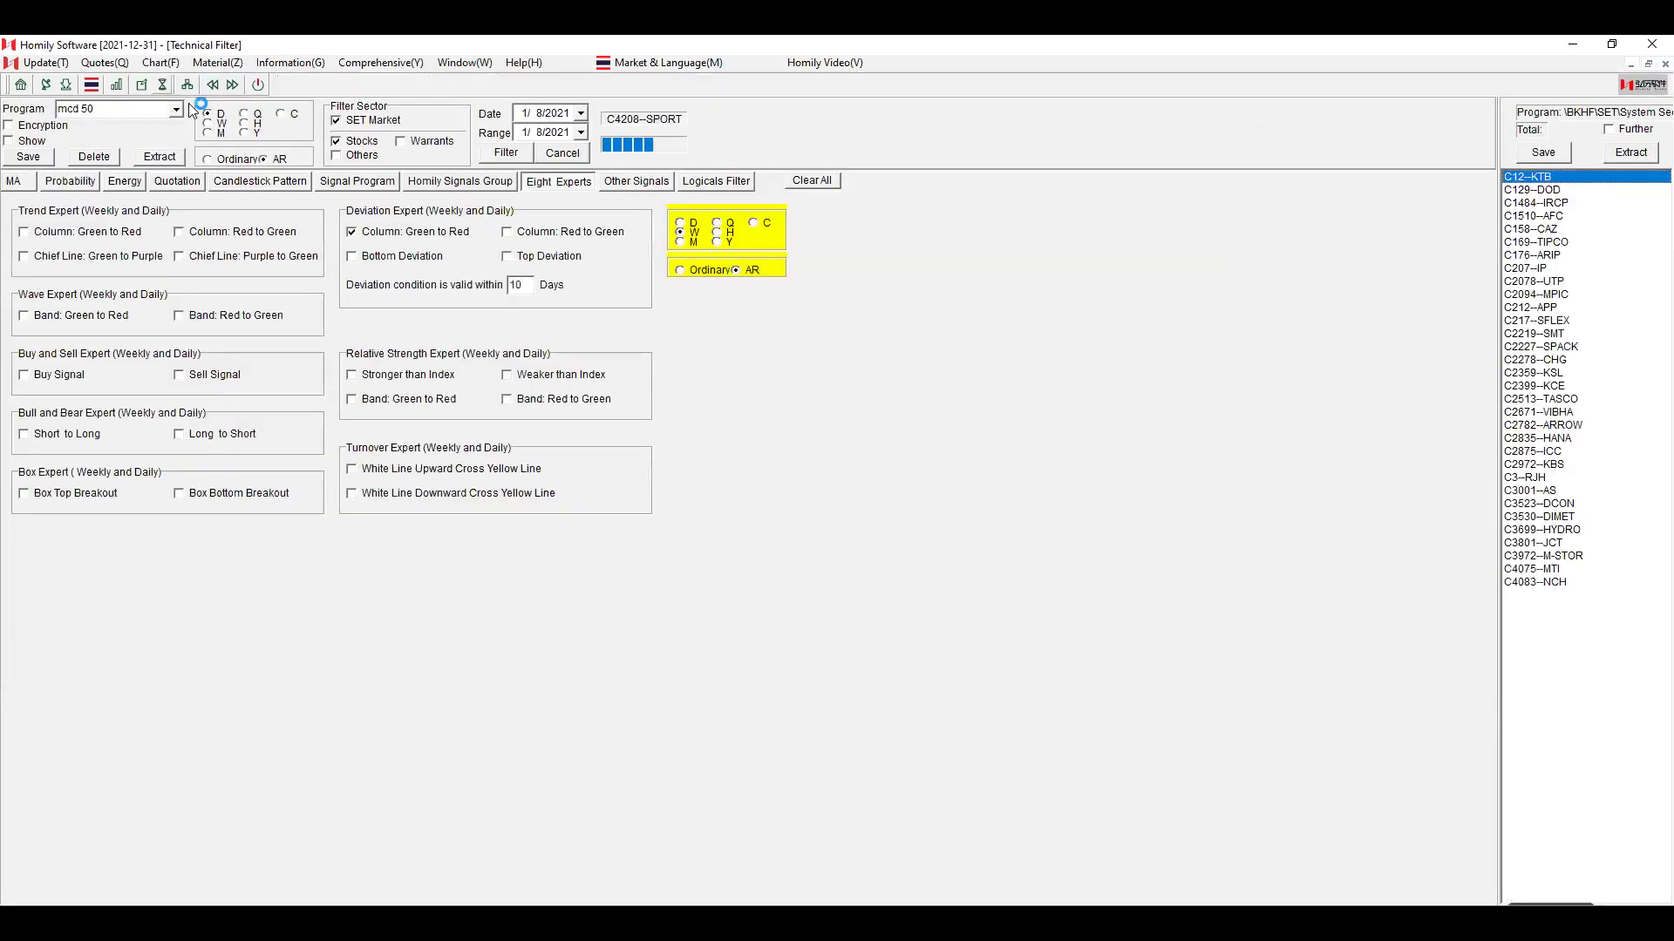
click(736, 181)
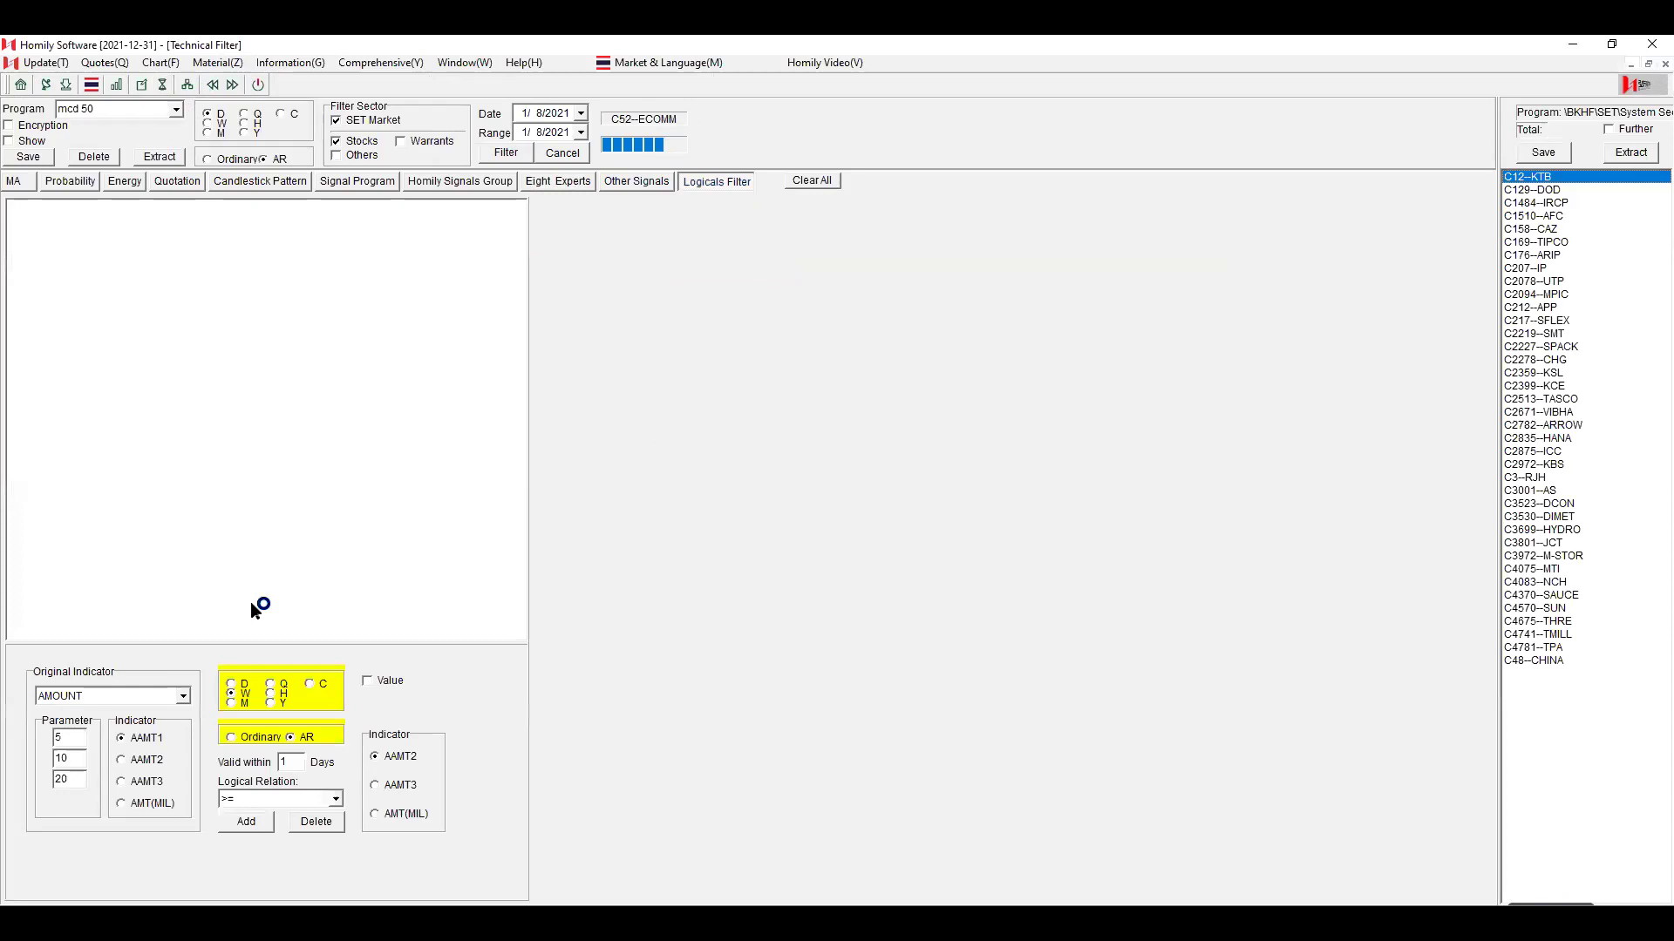
click(148, 697)
text(mcd)
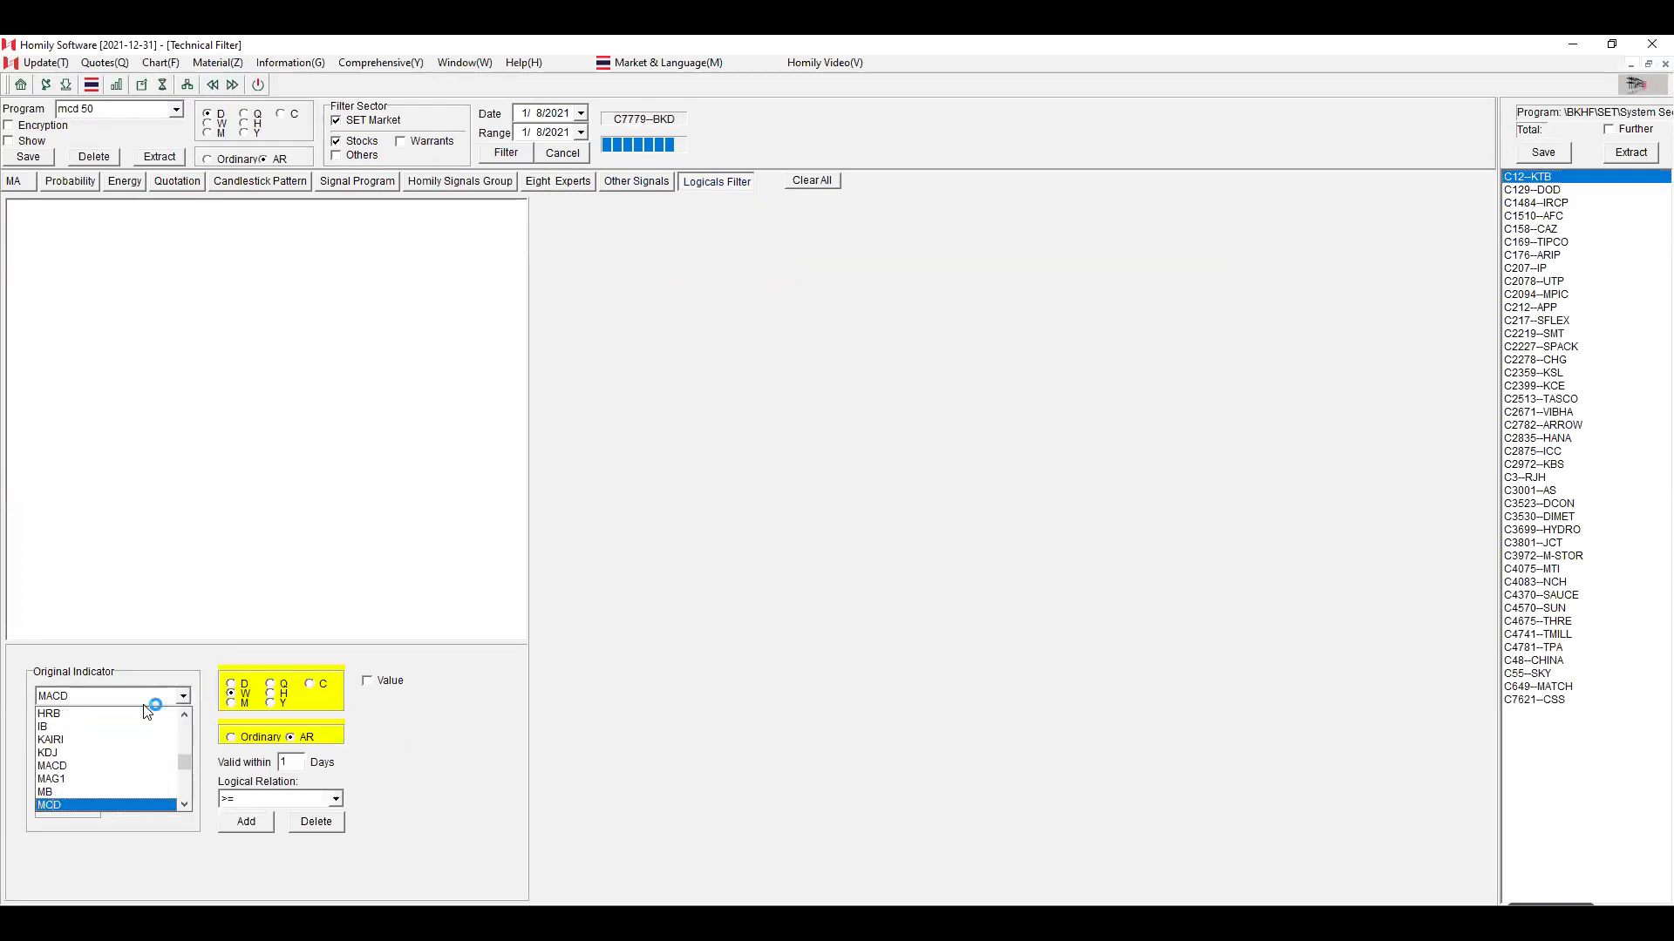
key(Return)
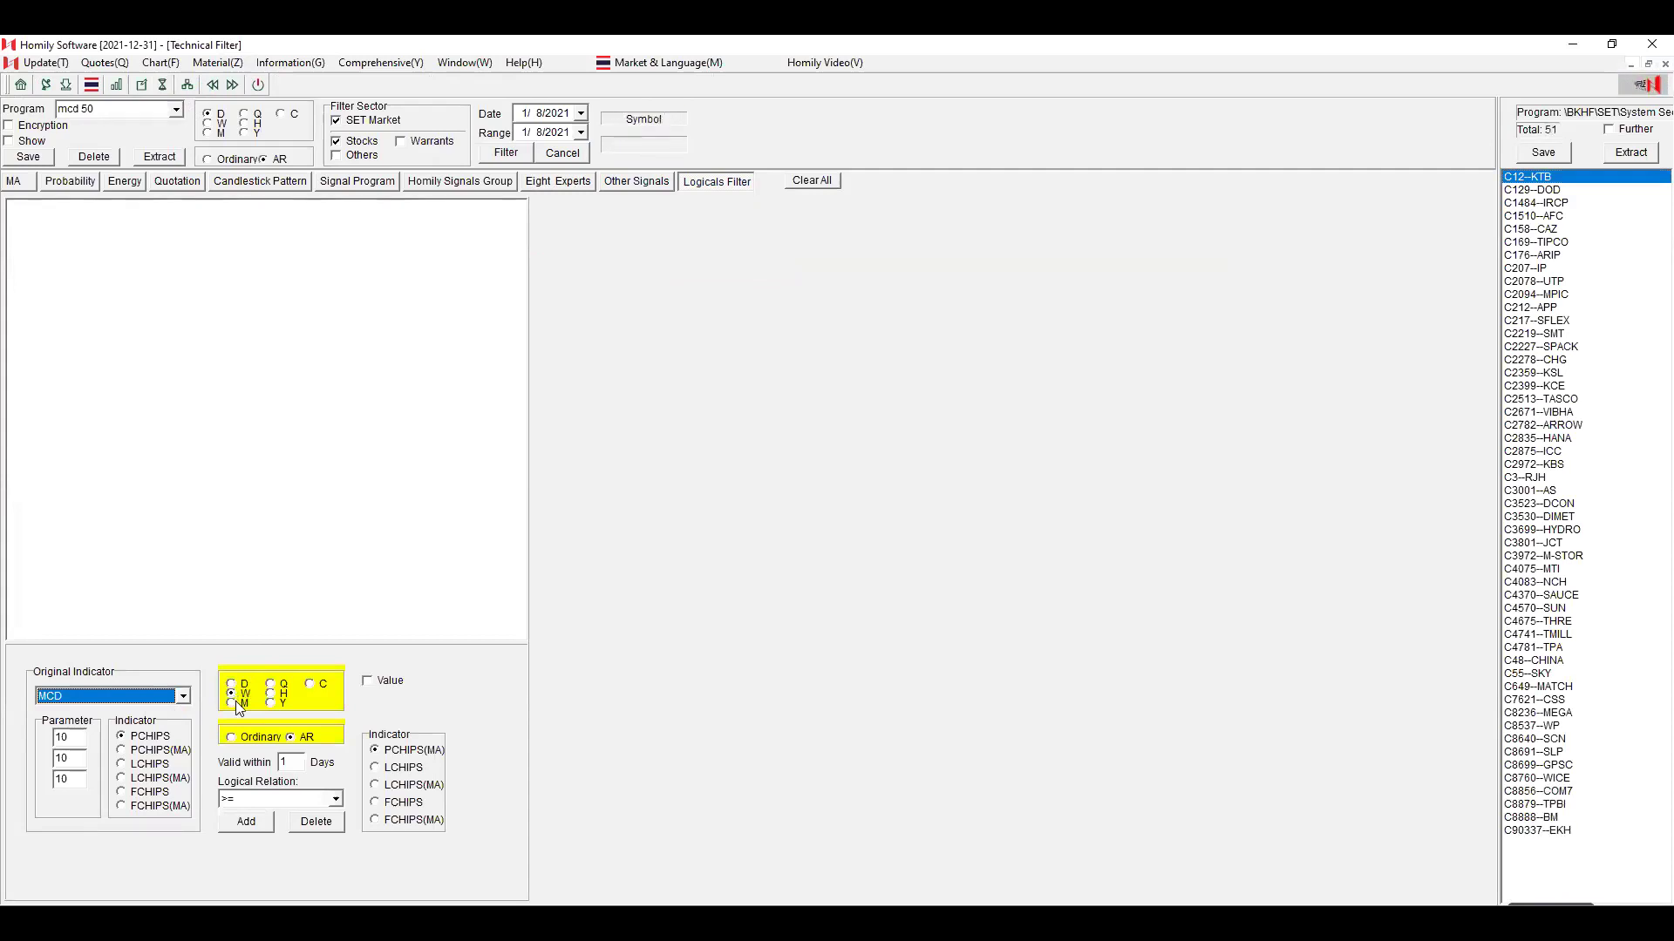
click(382, 680)
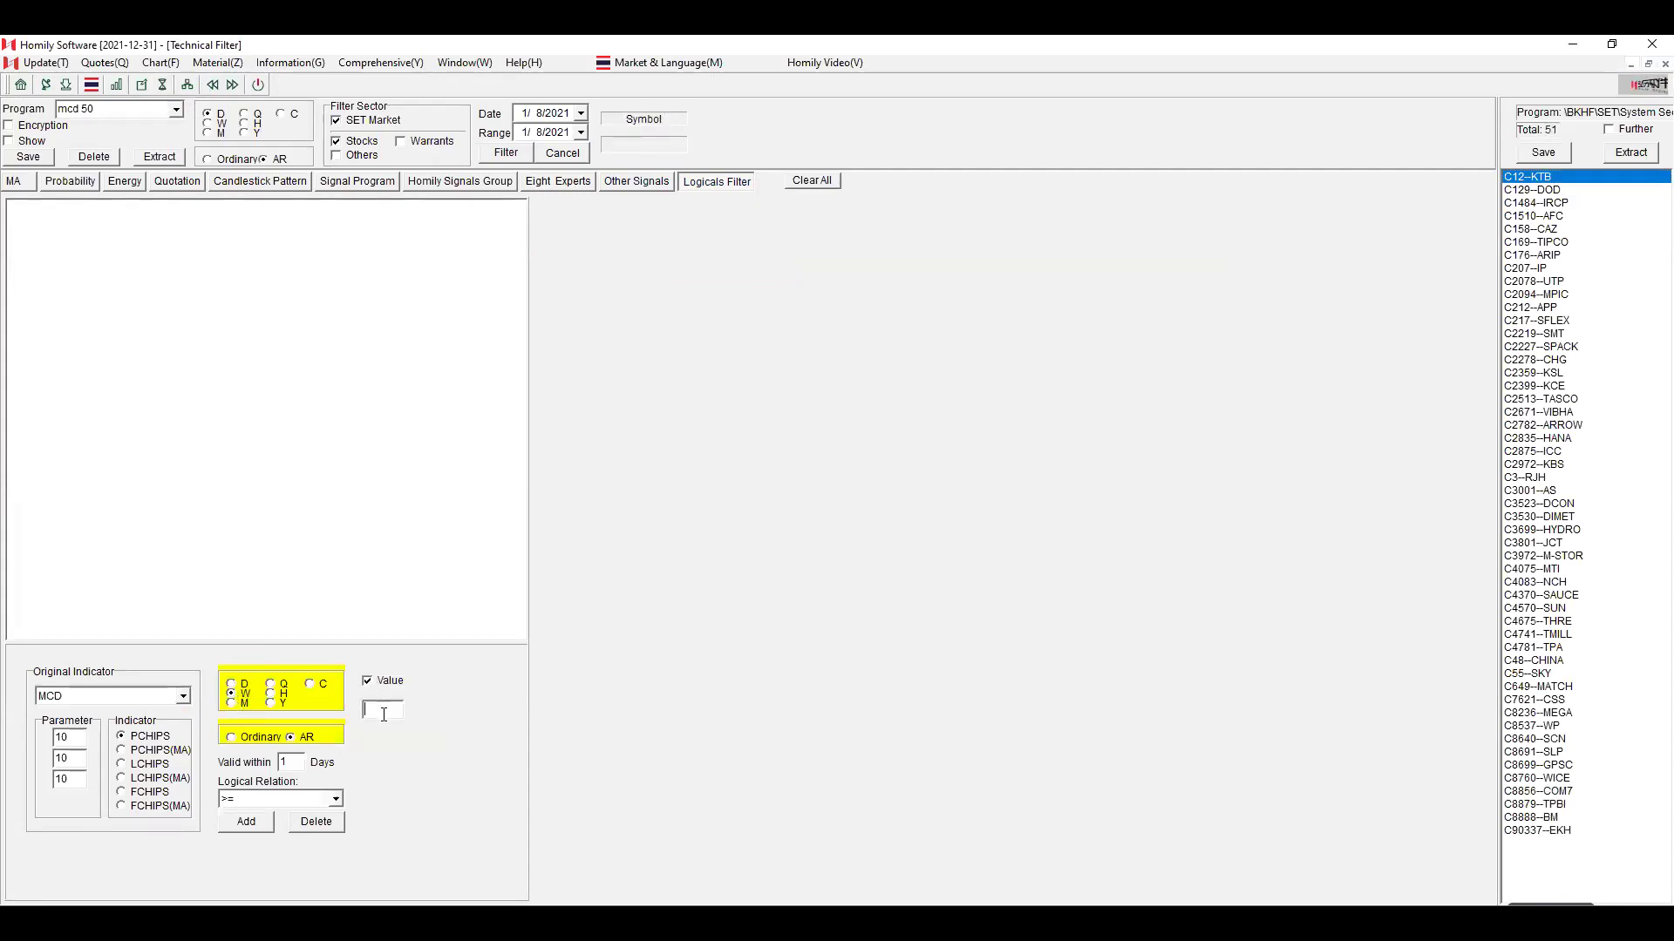
text(25)
click(260, 819)
Filter the previous results further with the weekly MCD condition, and open KTB's weekly chart showing more history.
click(1611, 128)
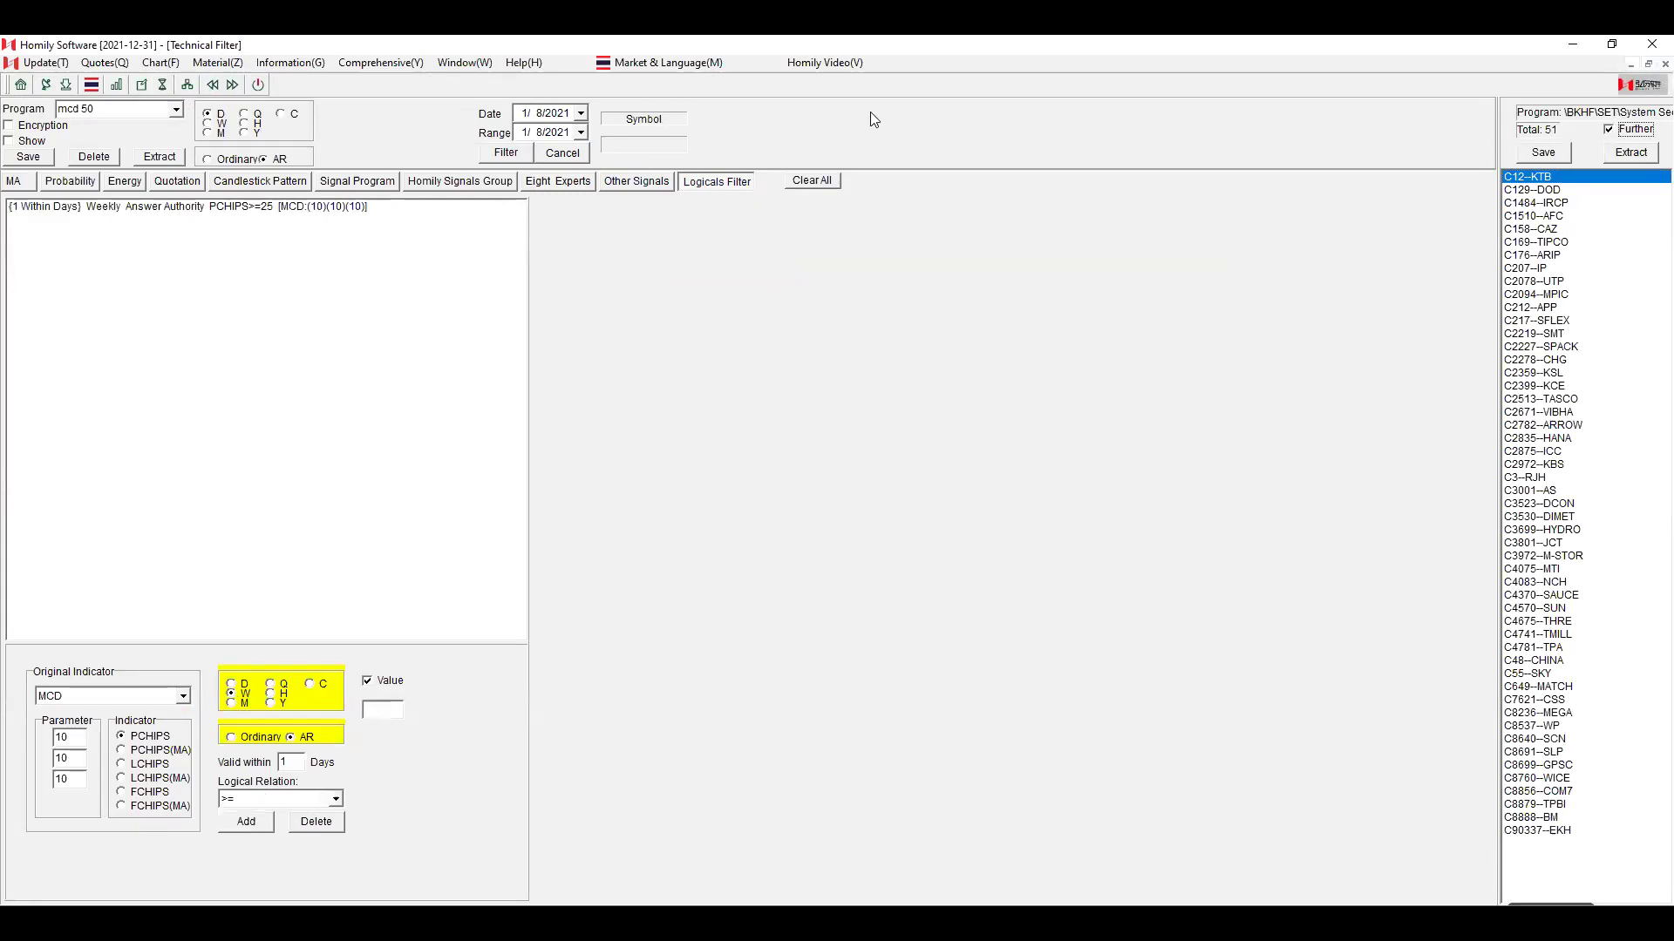
click(508, 152)
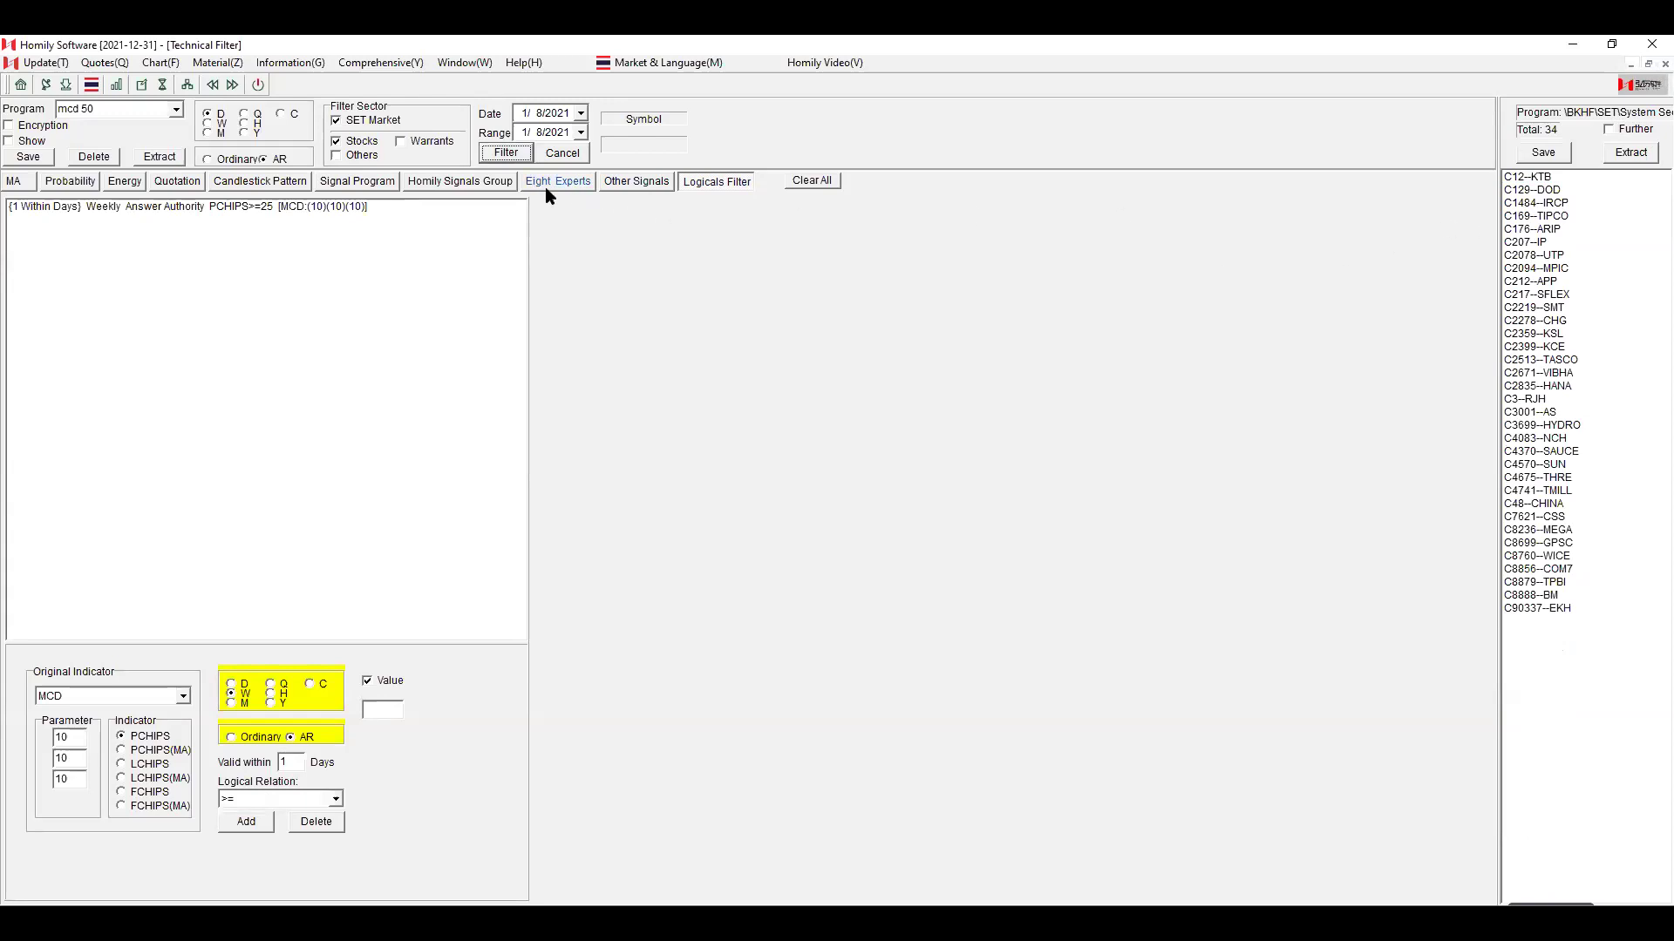
double_click(1547, 180)
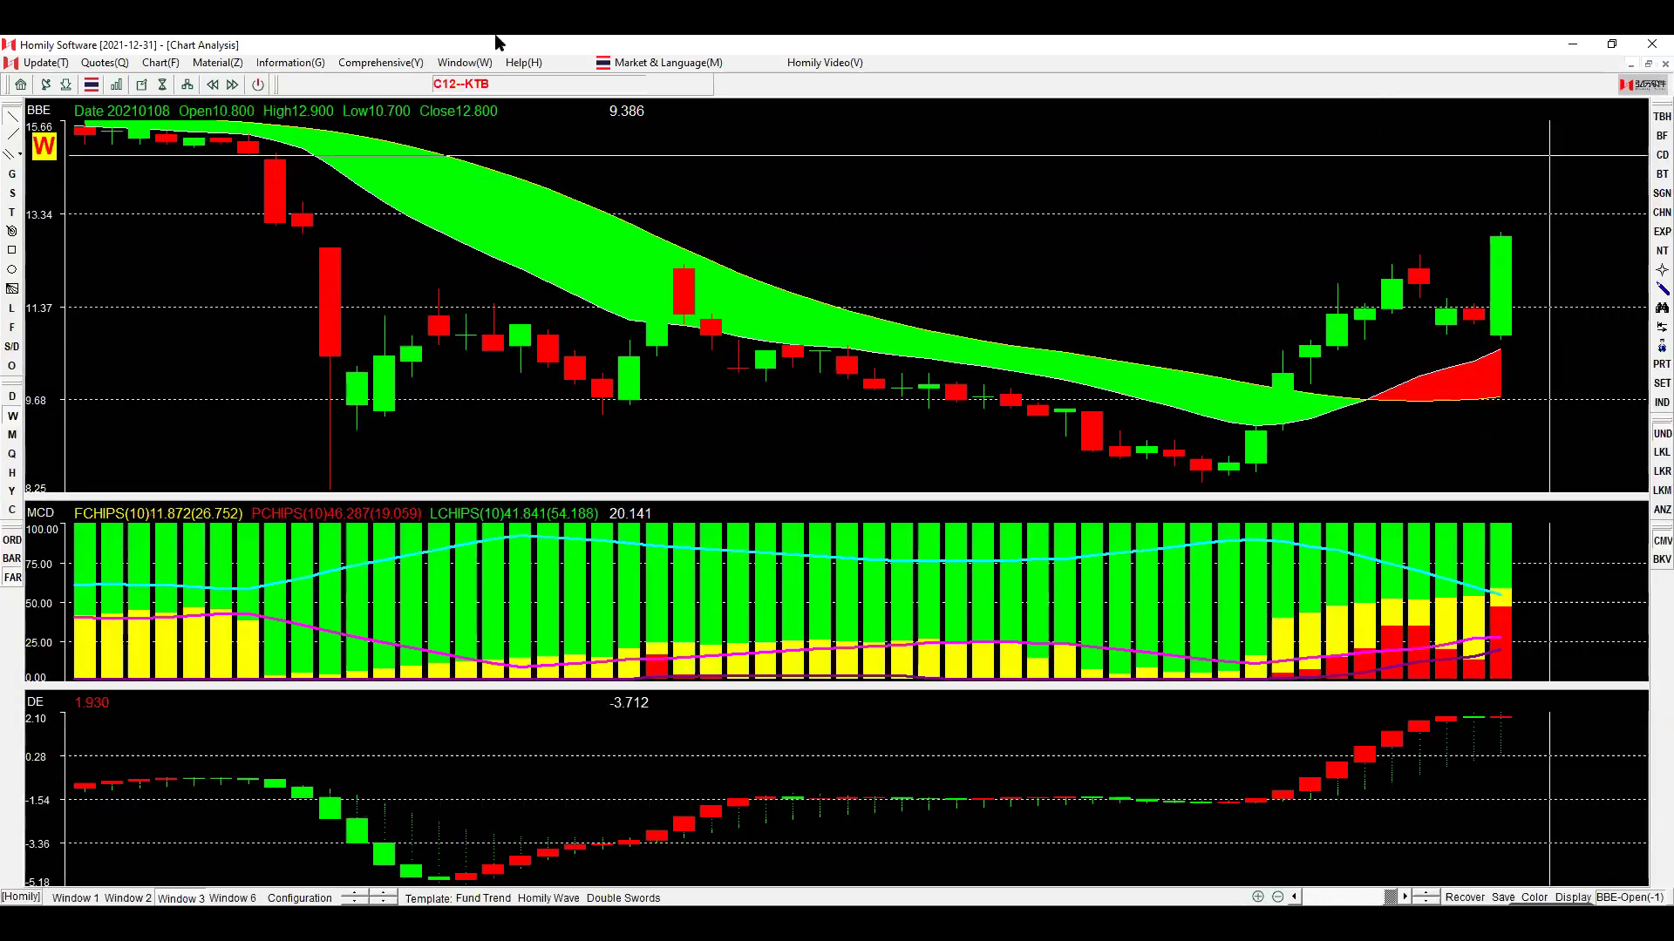
click(1279, 897)
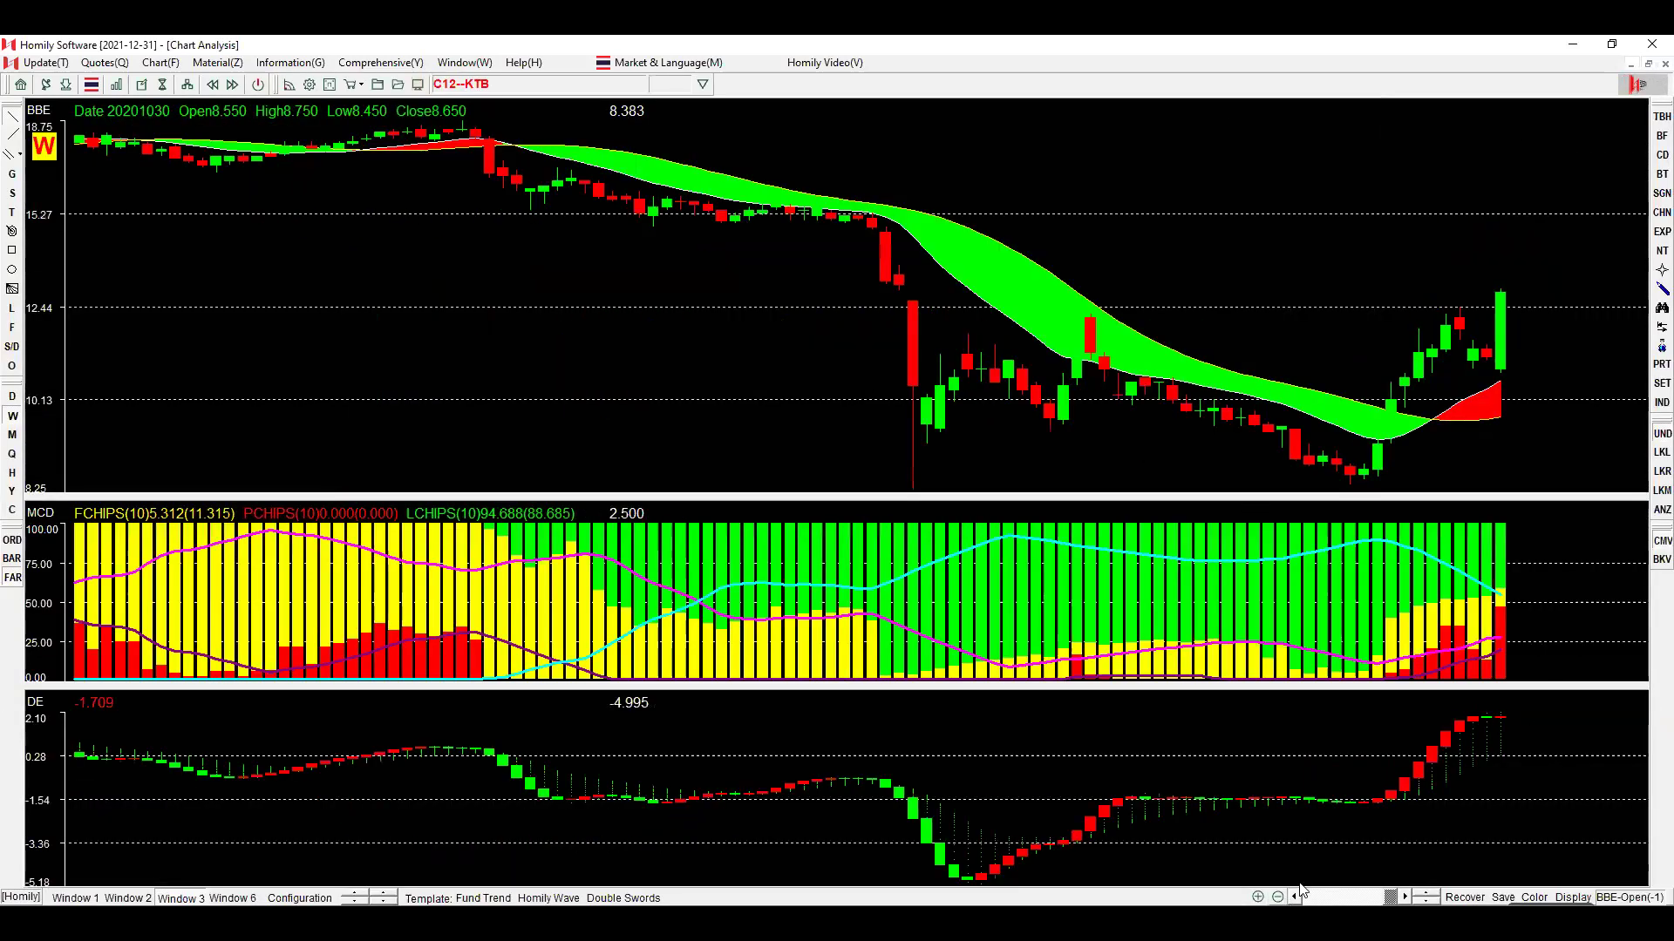
Review the filtered stocks' weekly charts from KTB to ARIP, marking KTB's MCD rise and the latest candles of the stocks through IRCP.
drag(1458, 660, 1556, 617)
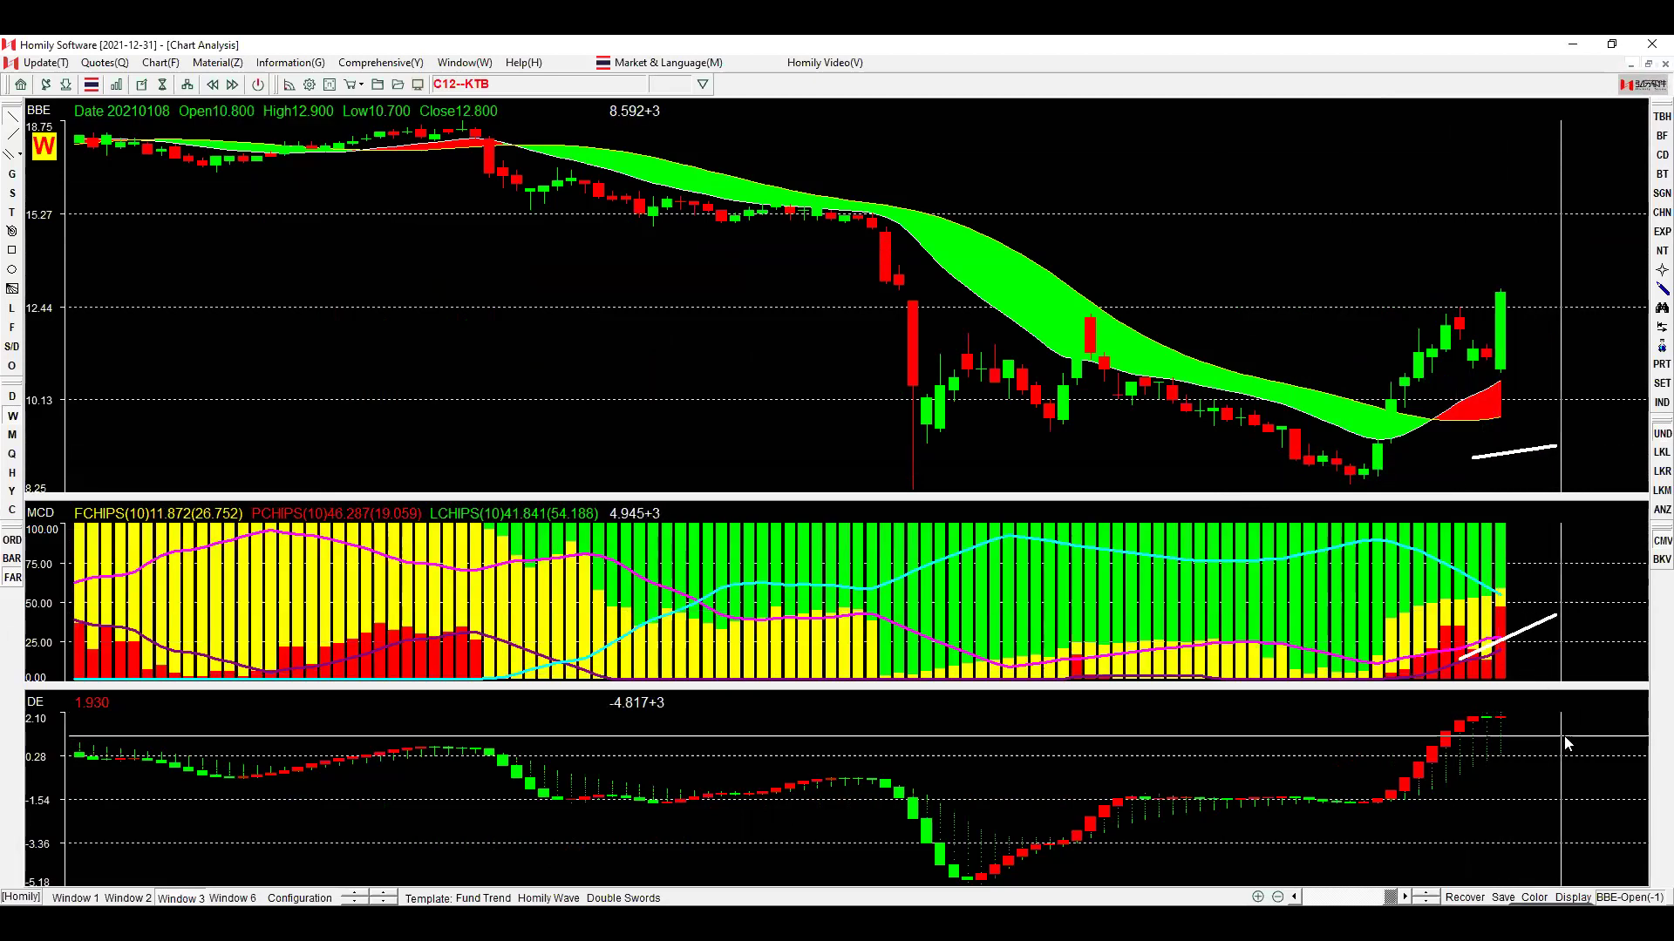
key(Page_Down)
mouse_move(1487, 205)
mouse_down()
mouse_move(1514, 262)
mouse_move(1487, 233)
mouse_move(1528, 222)
mouse_up()
key(Page_Down)
drag(1486, 296, 1554, 286)
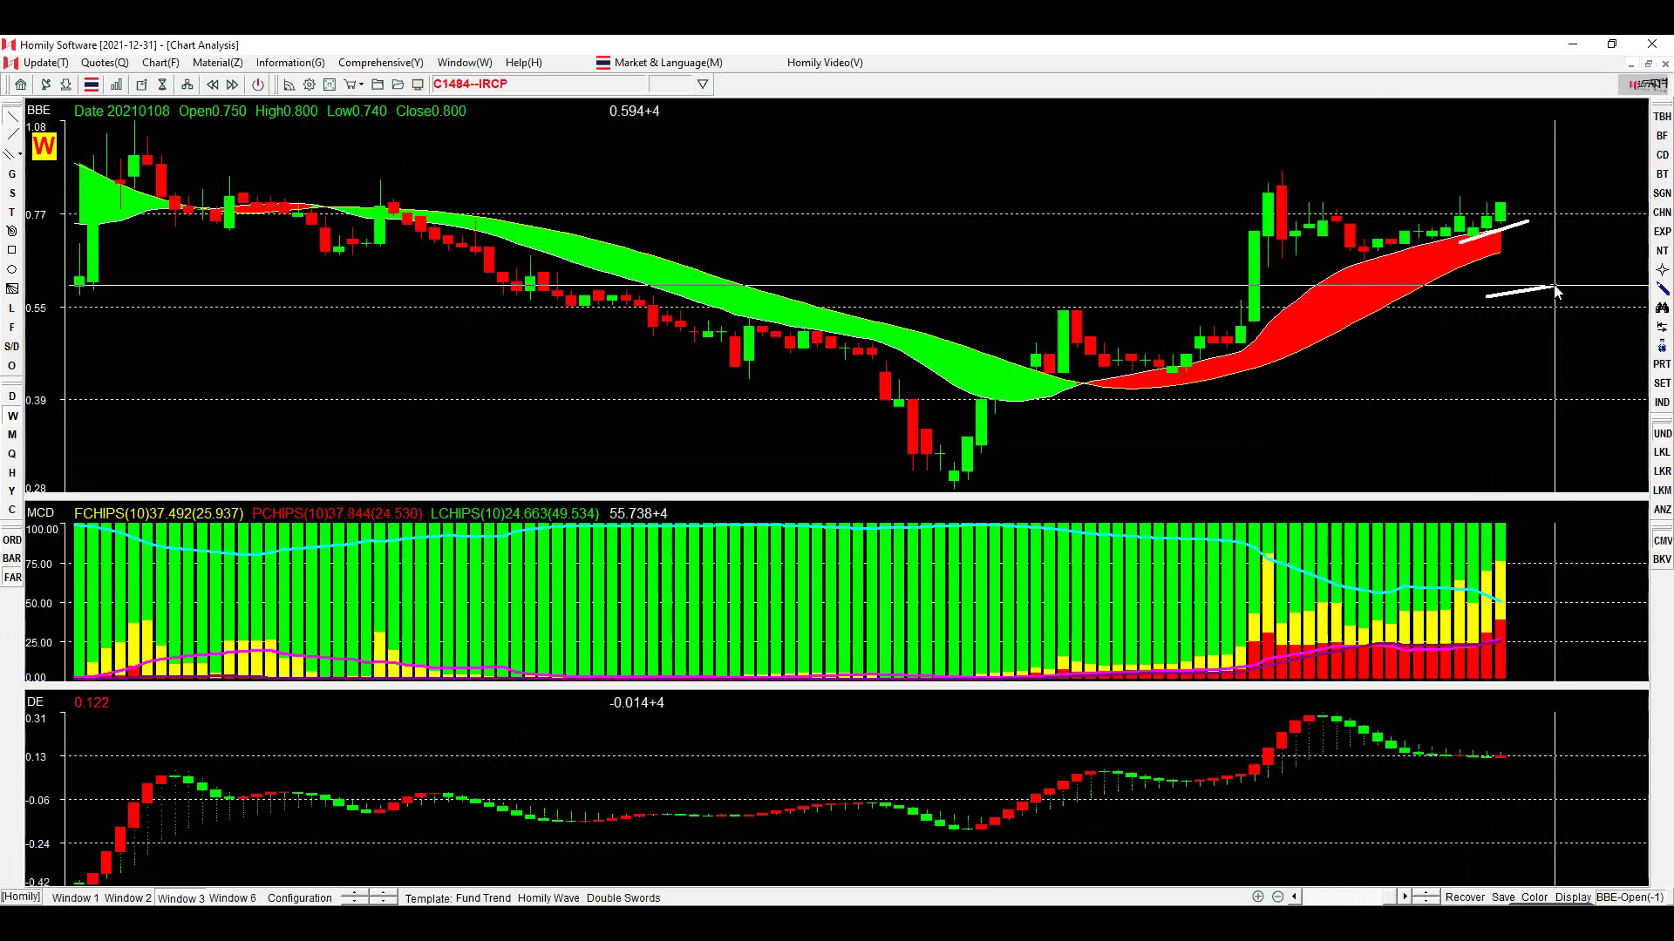
key(Page_Down)
Review the weekly charts of the next filtered stocks, IP, UTP and MPIC, including IP's recent candles.
key(Page_Down)
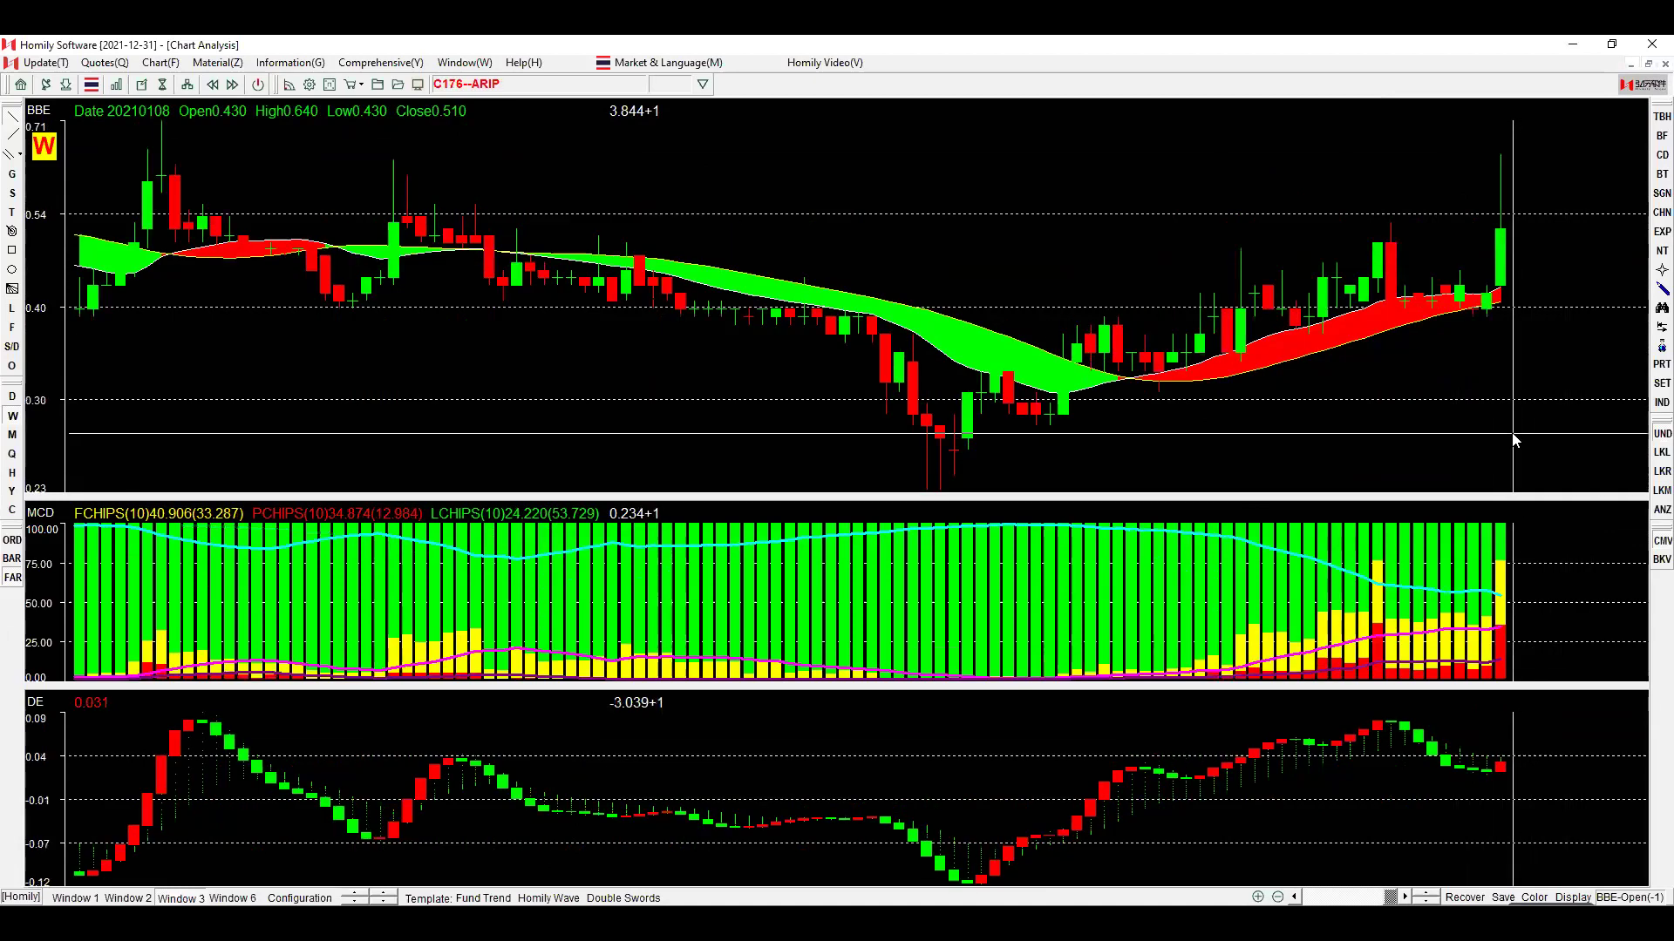
key(Page_Down)
key(Left)
key(Left)
key(Left)
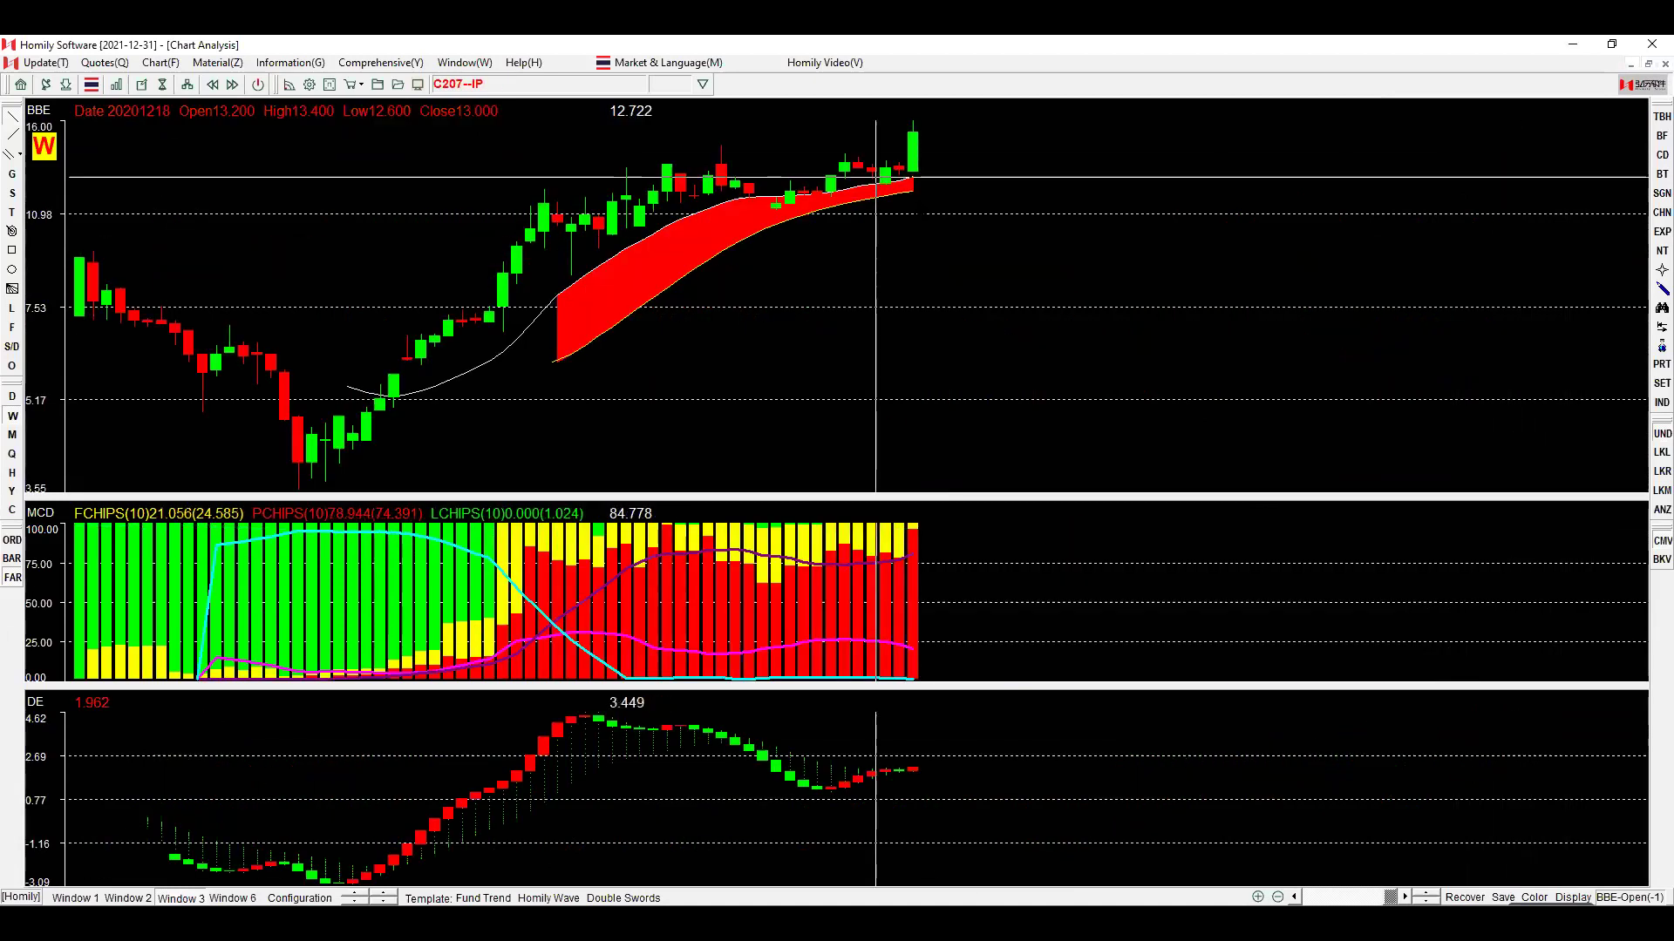
key(Page_Down)
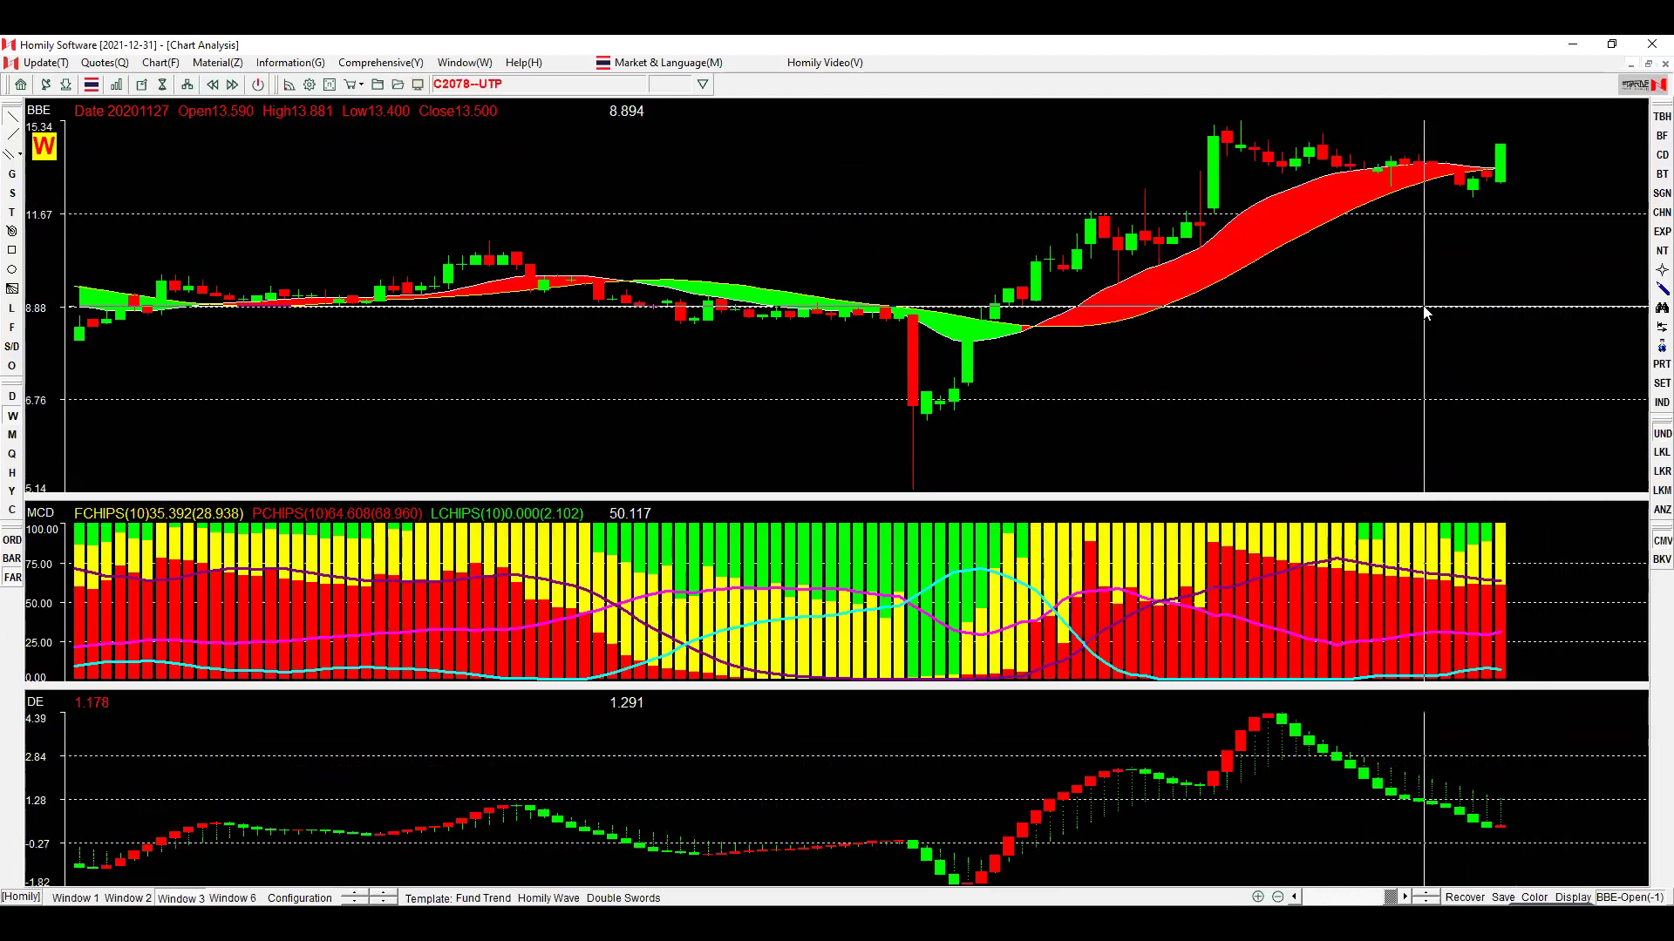
key(Page_Down)
key(Page_Down)
key(Page_Up)
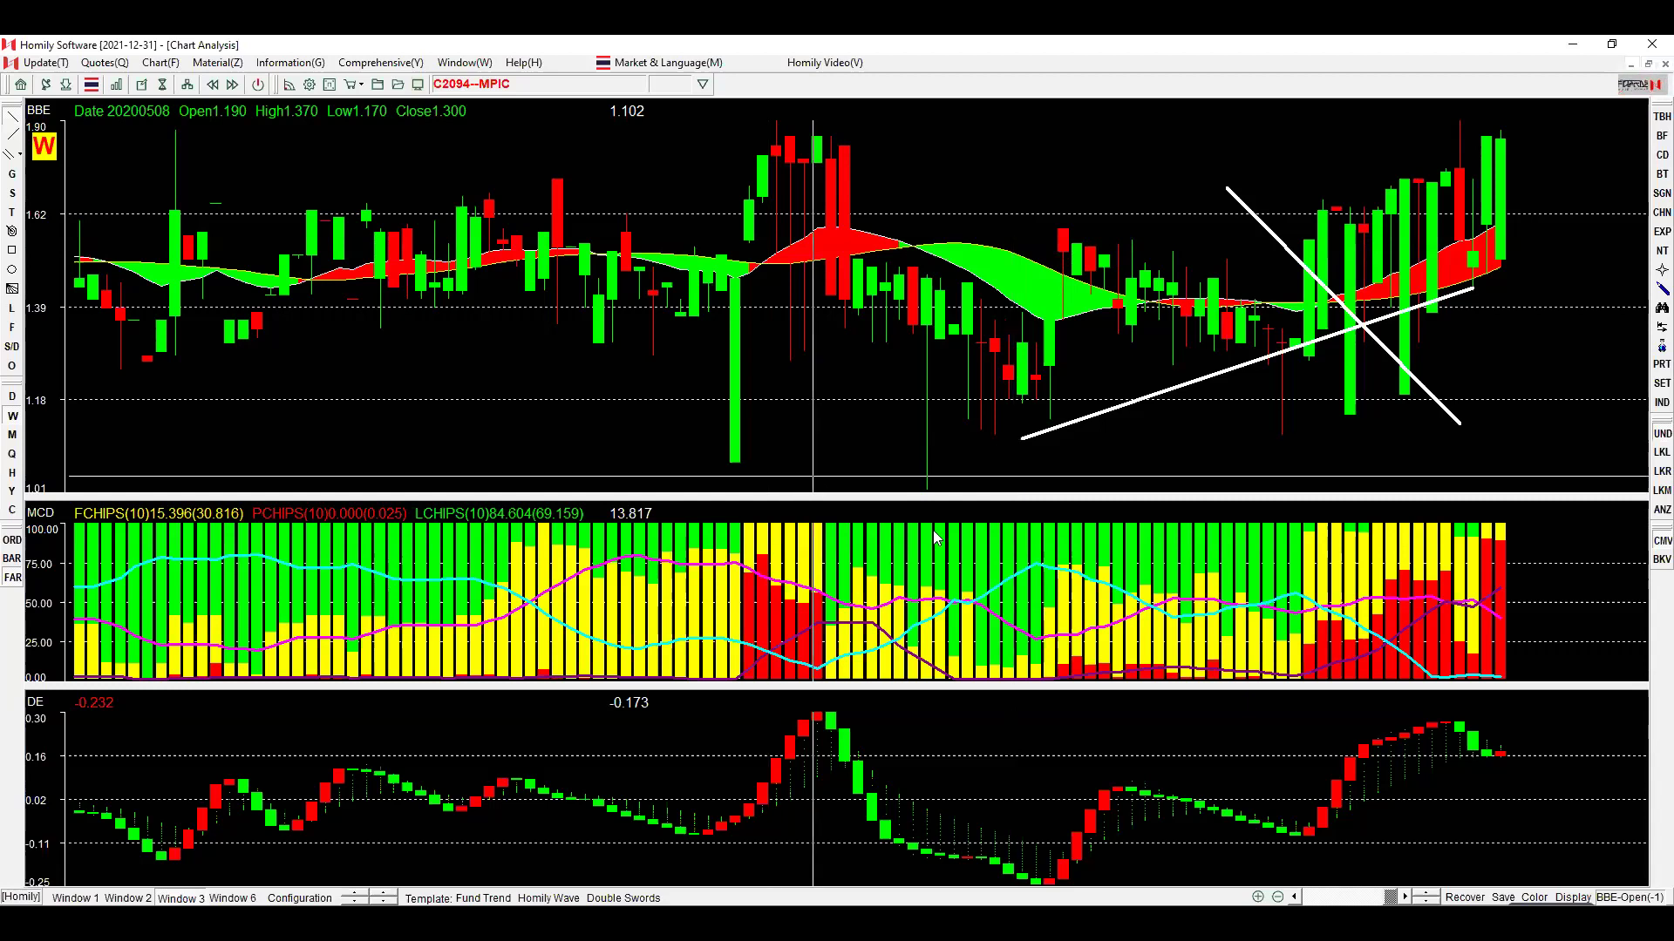
Switch to the daily period, show APP, mark the decline before its rebound, and clear the mark.
click(9, 397)
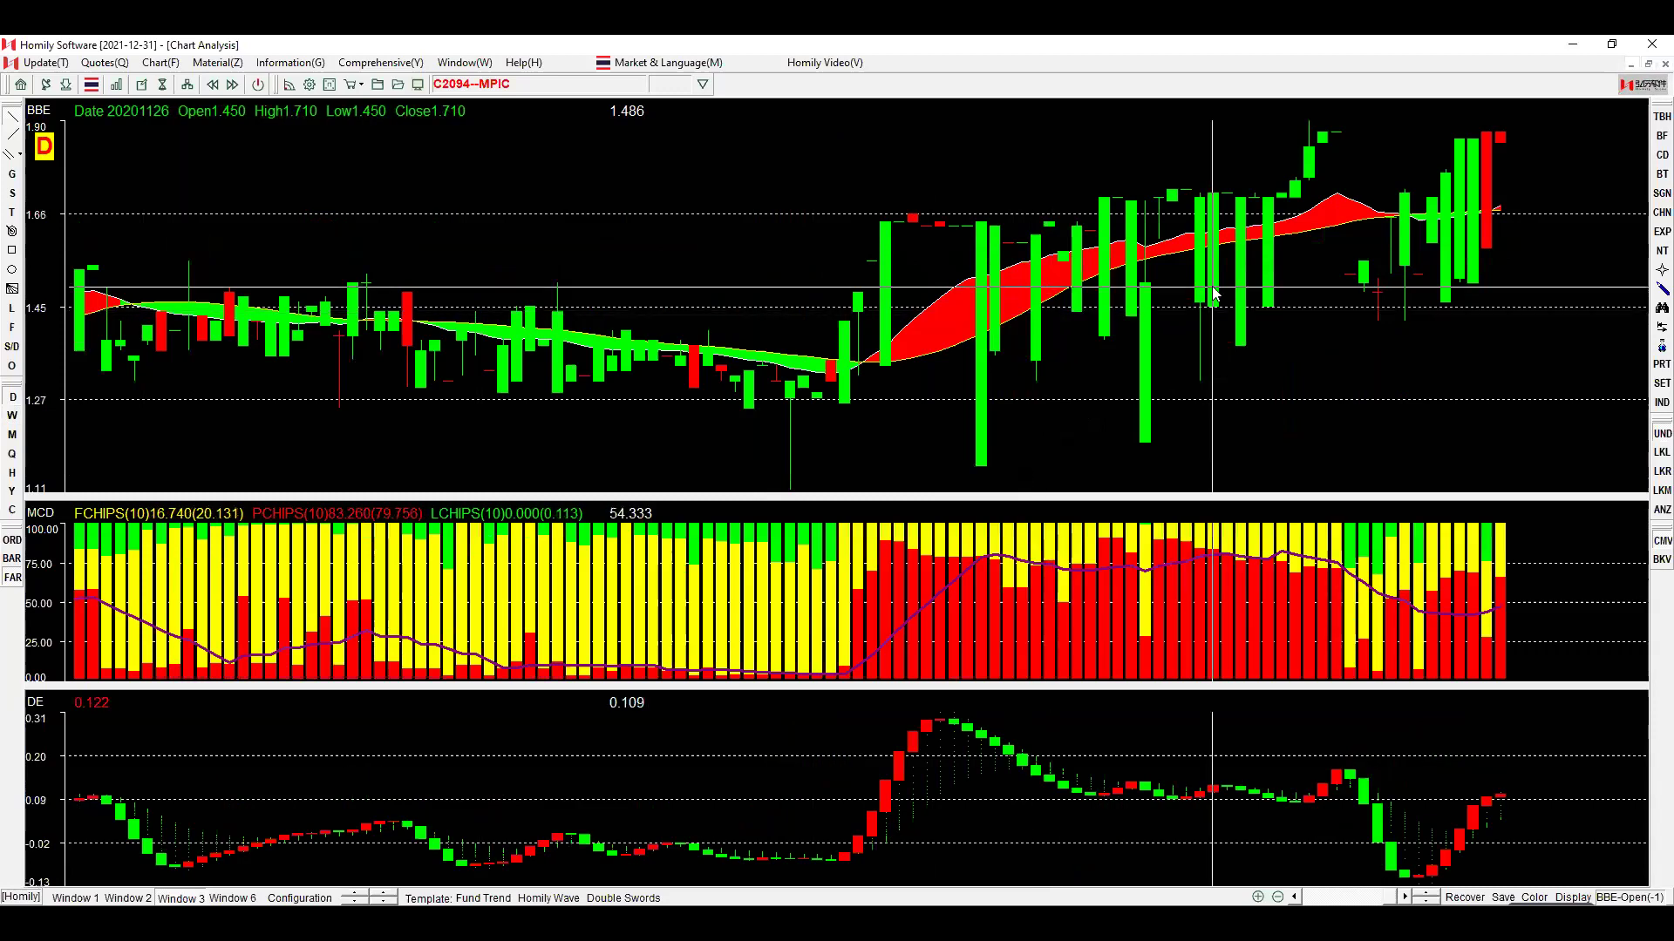
scroll(1211, 293, down, 1)
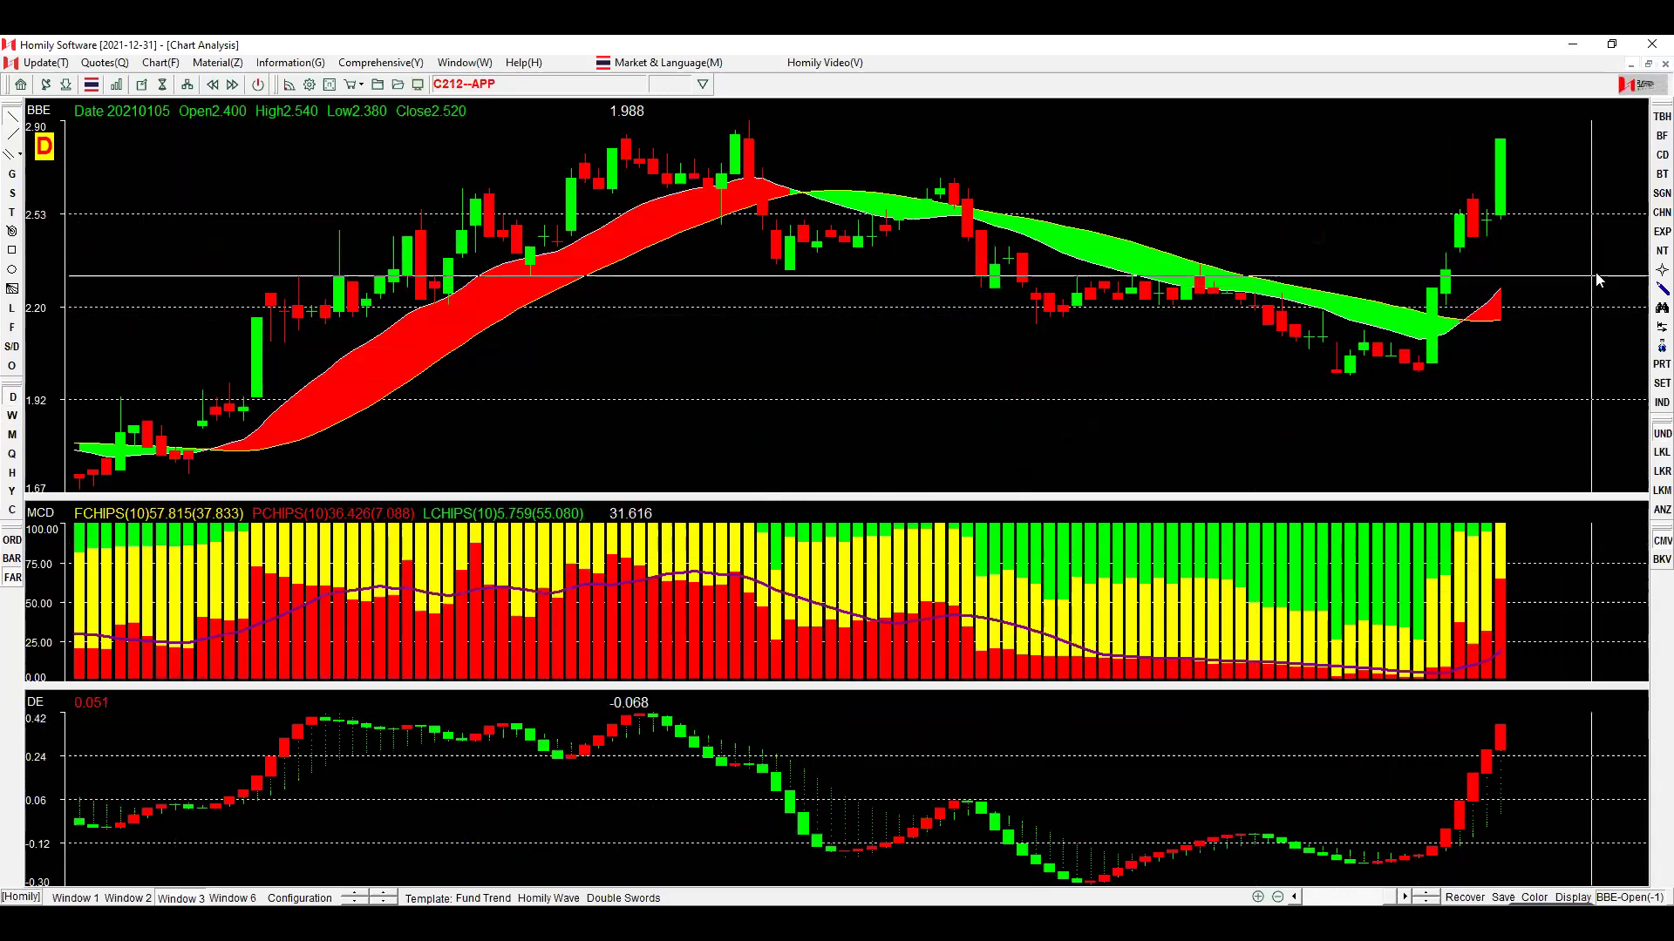
drag(1307, 244, 1402, 361)
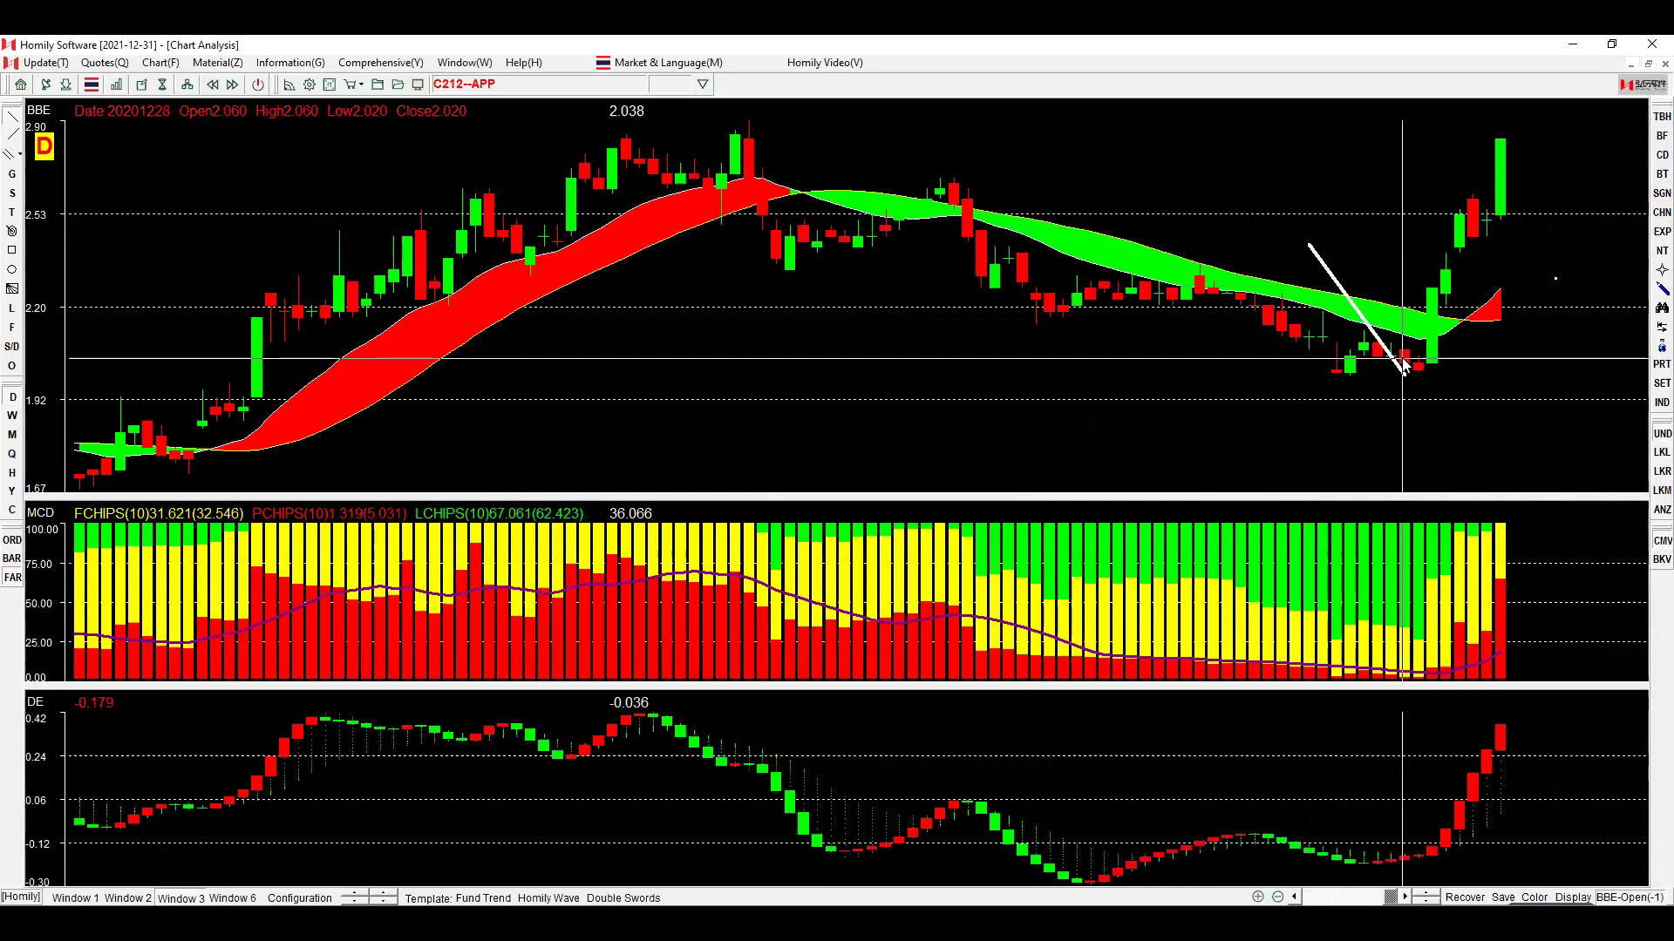
key(Delete)
key(Escape)
Show APP's daily chart in the two-pane layout and overlay Homily Position on the candles.
click(397, 757)
click(106, 904)
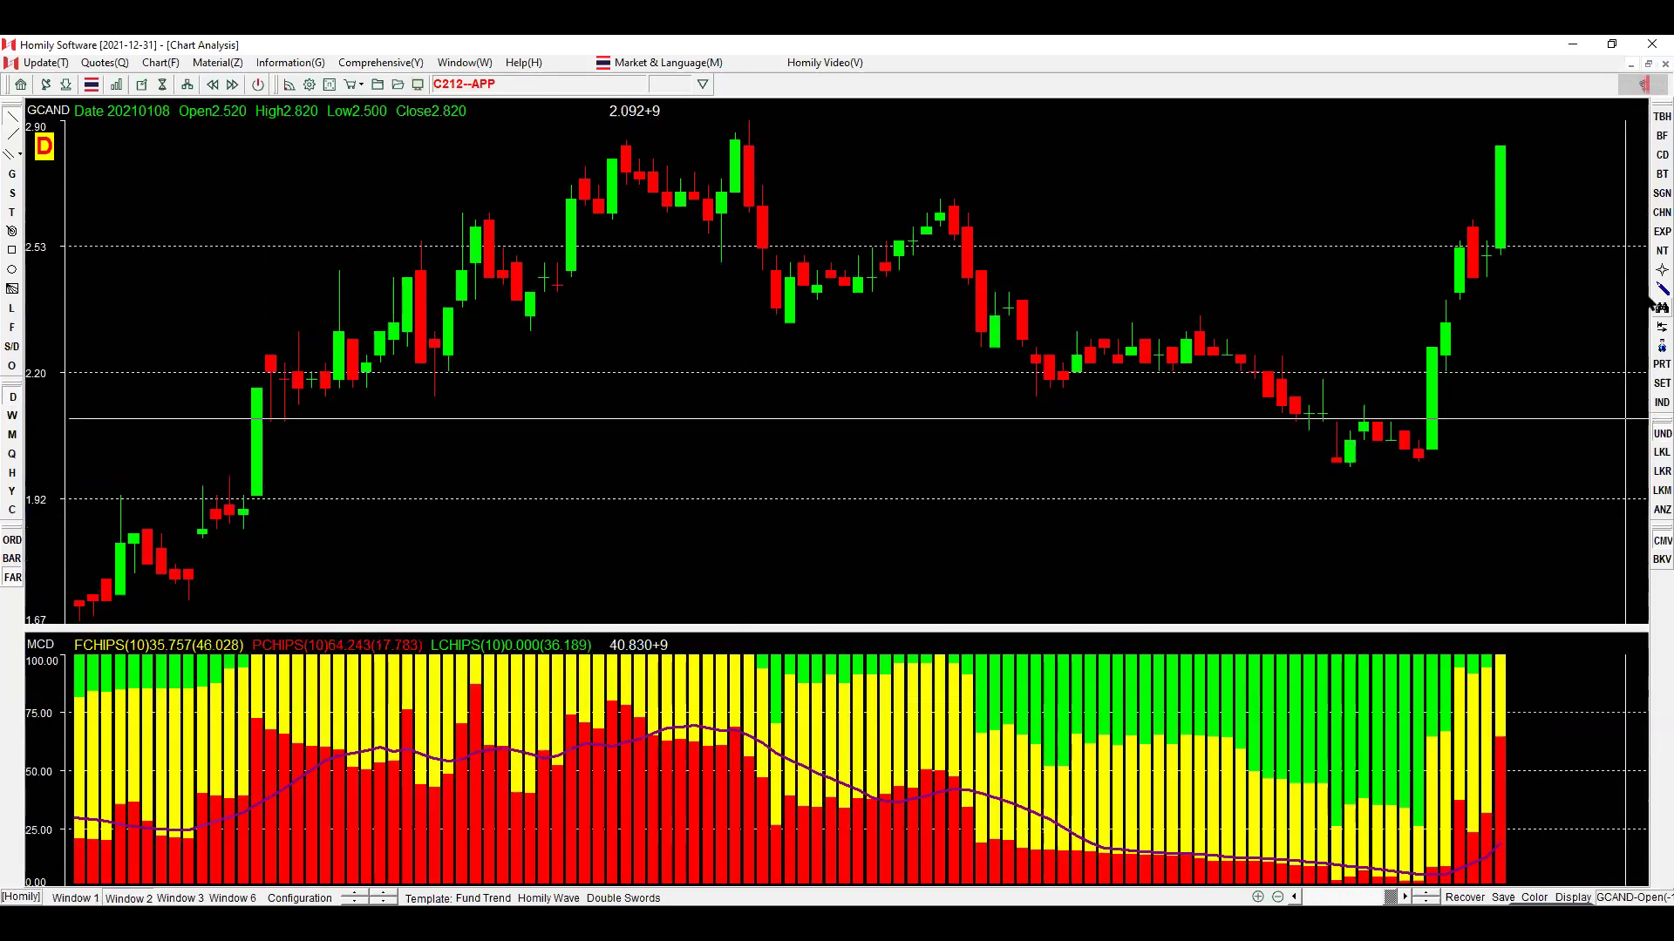
click(1656, 231)
click(1603, 272)
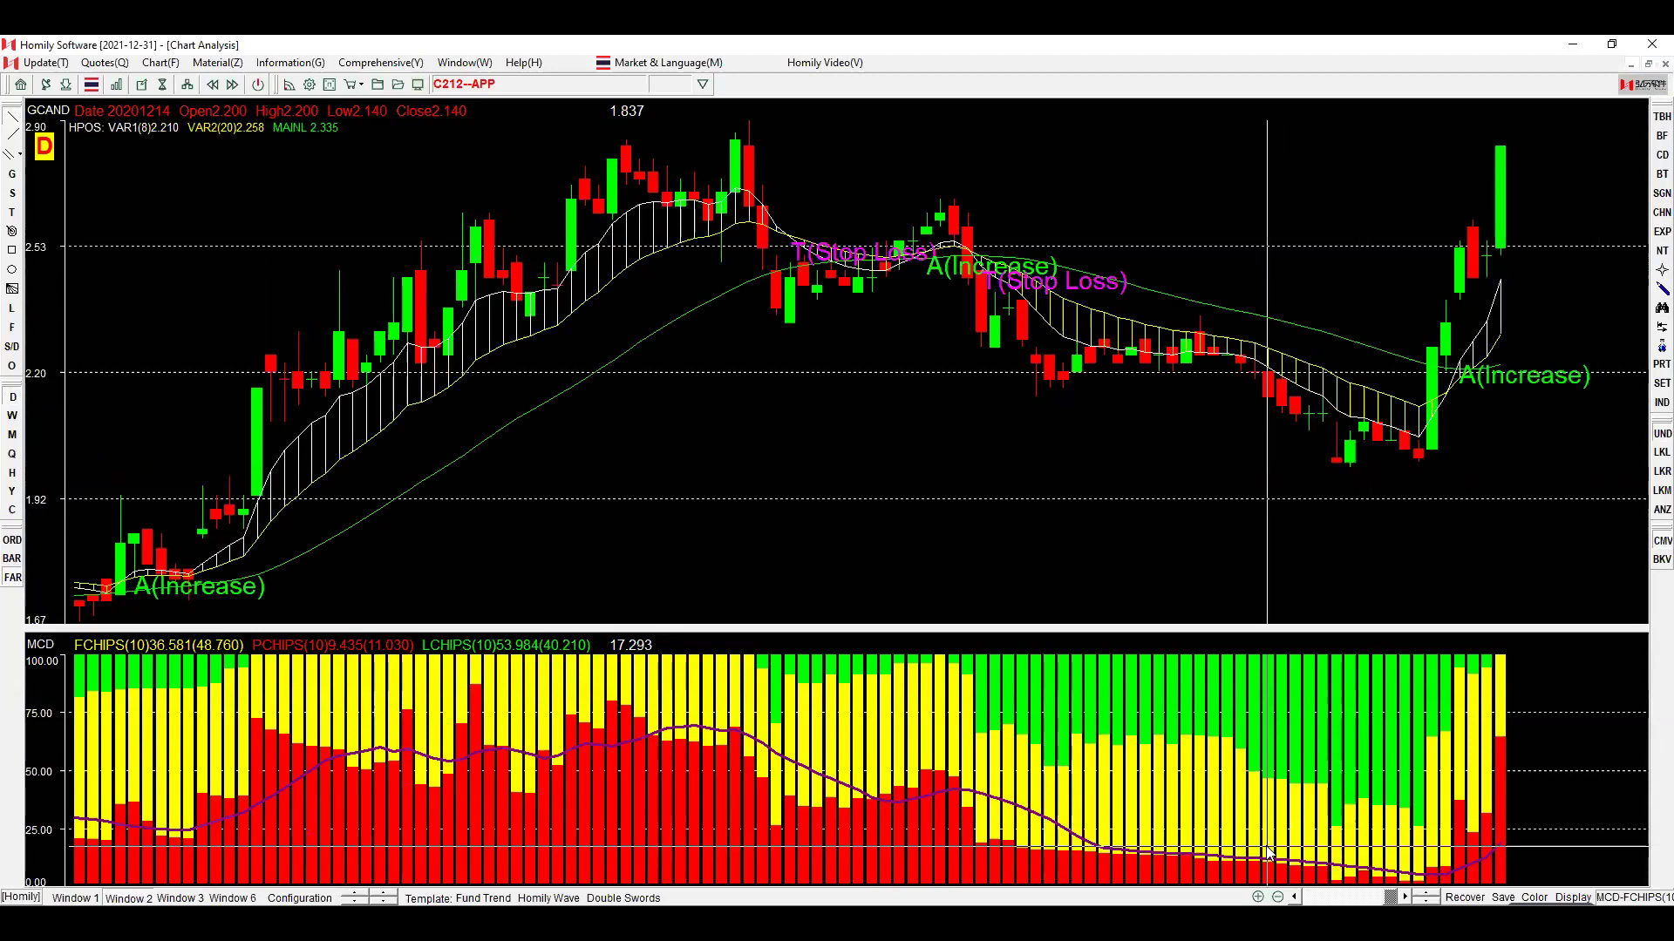
Replace MCD with BBE in the lower pane and enlarge that pane.
text(BBE)
key(Return)
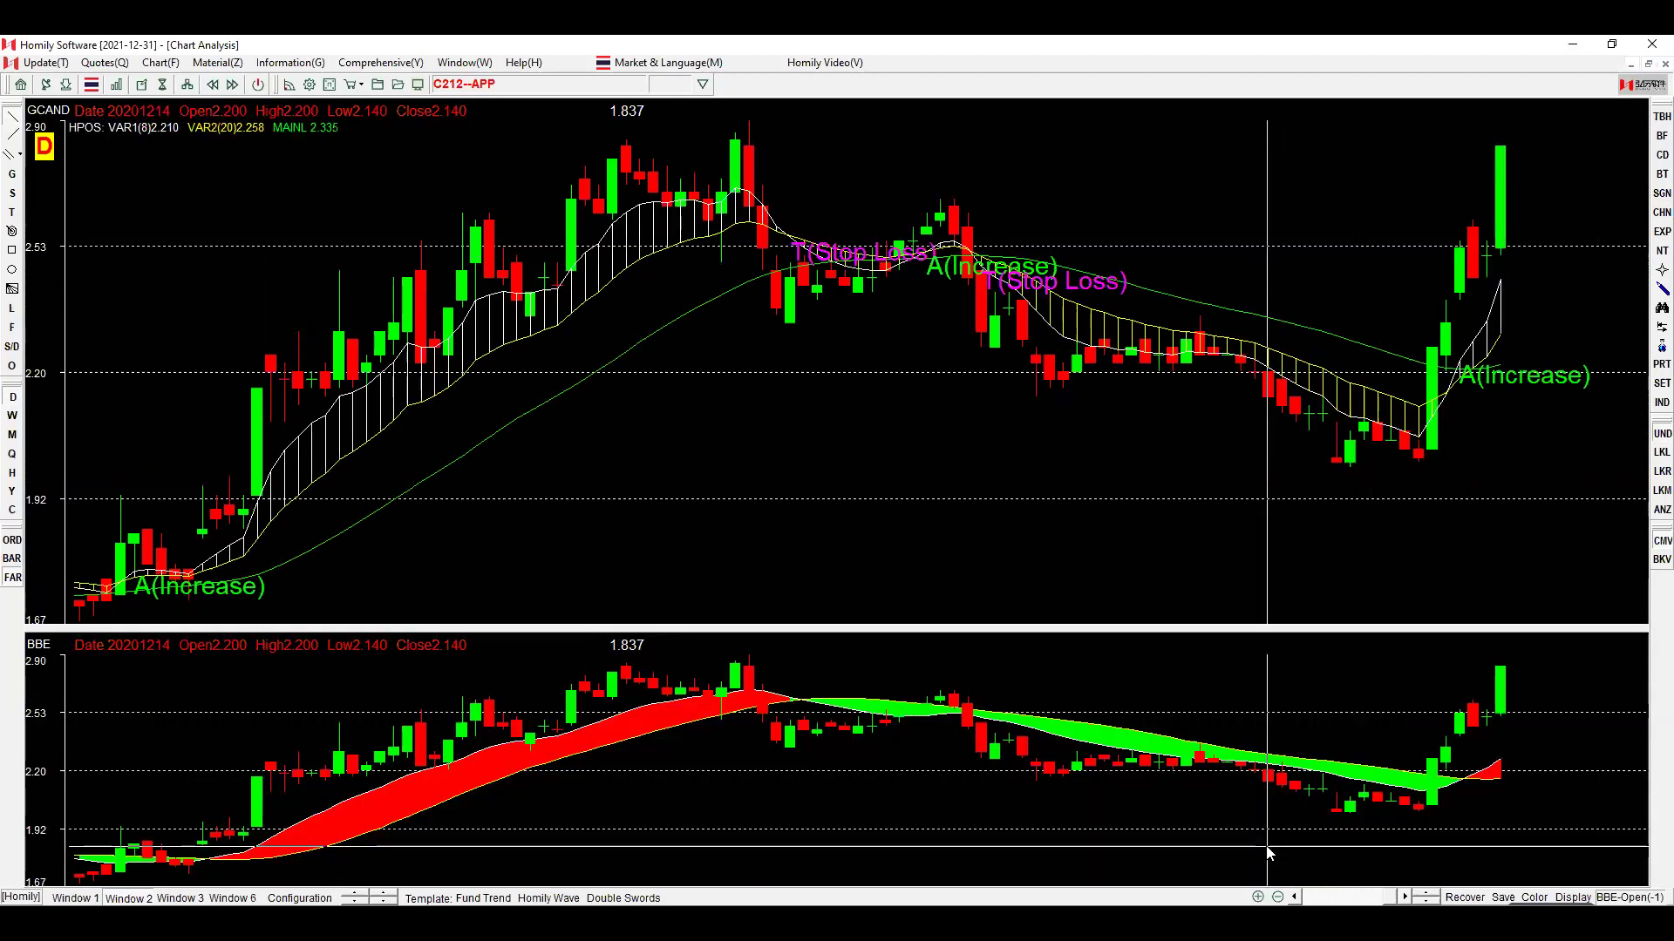
drag(1290, 633, 1297, 537)
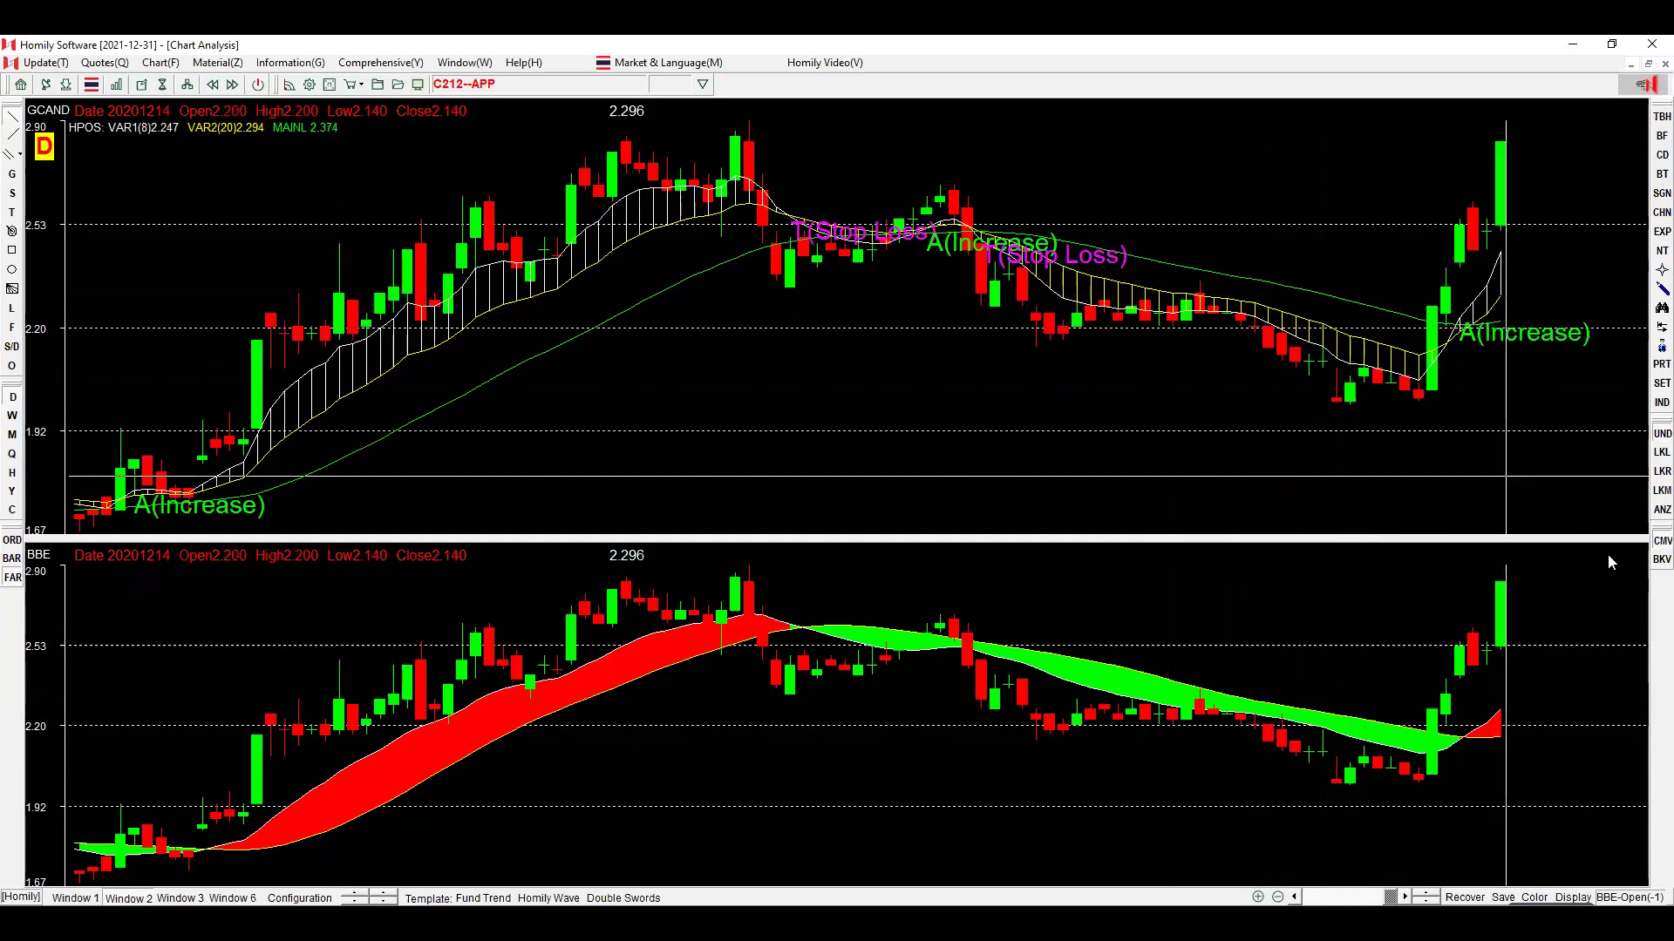
Move APP's chart back to earlier candles and underline the latest Increase signal and the matching end of the BBE band.
key(Left)
key(Left)
key(Left)
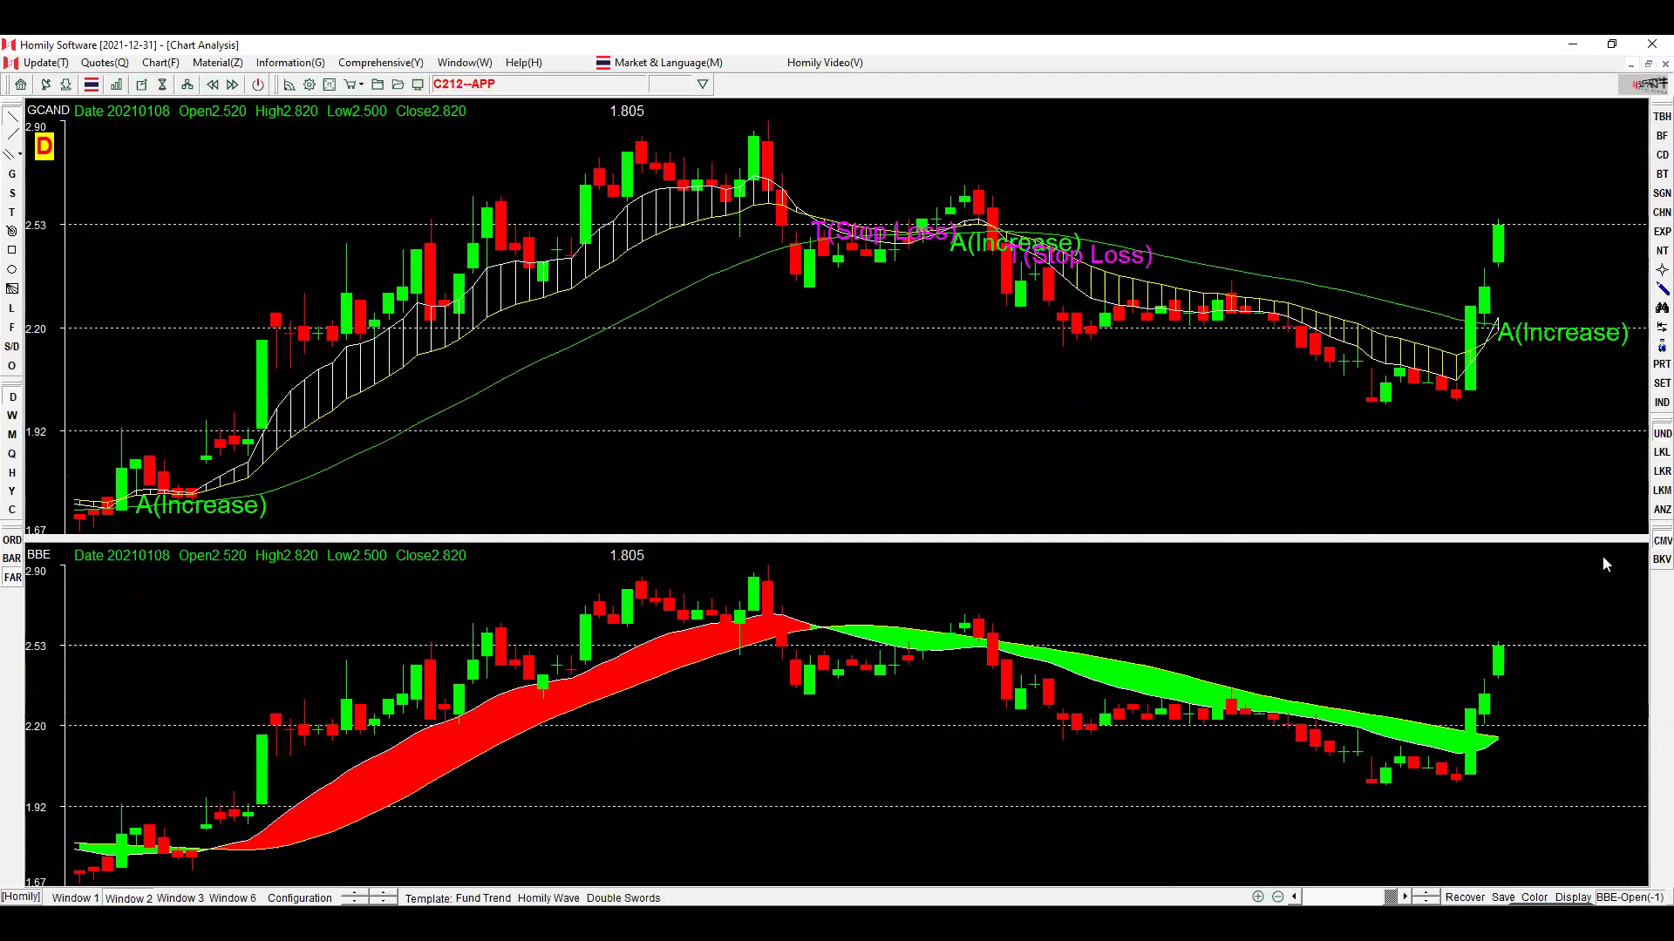
drag(1484, 367, 1625, 361)
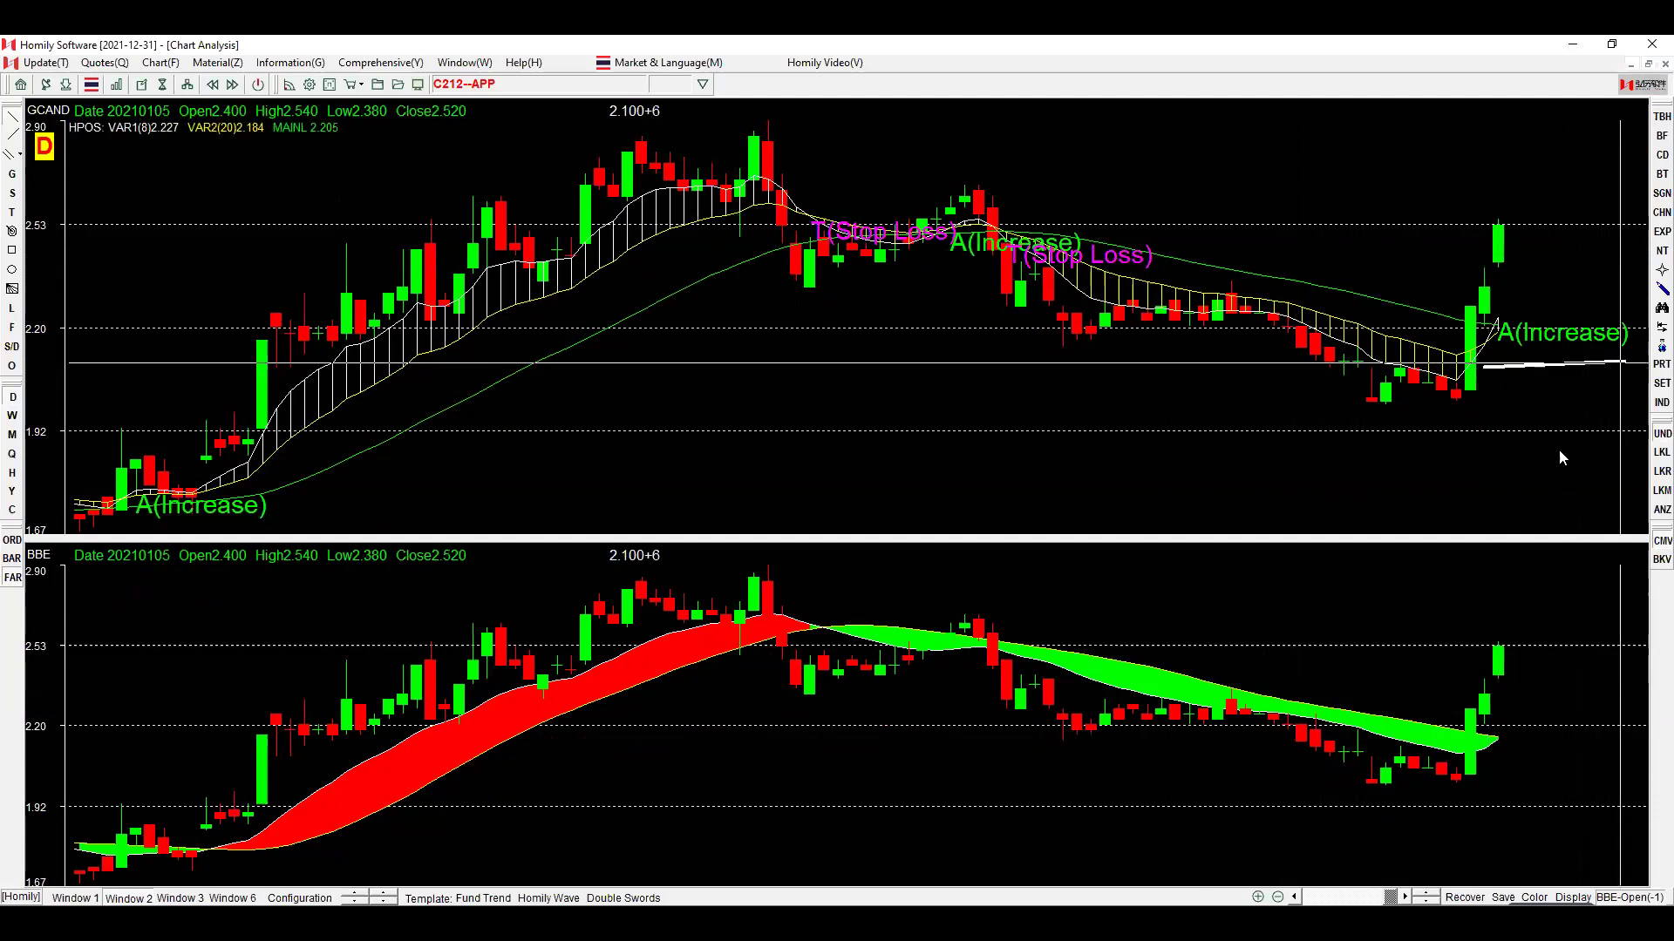
drag(1483, 765, 1560, 746)
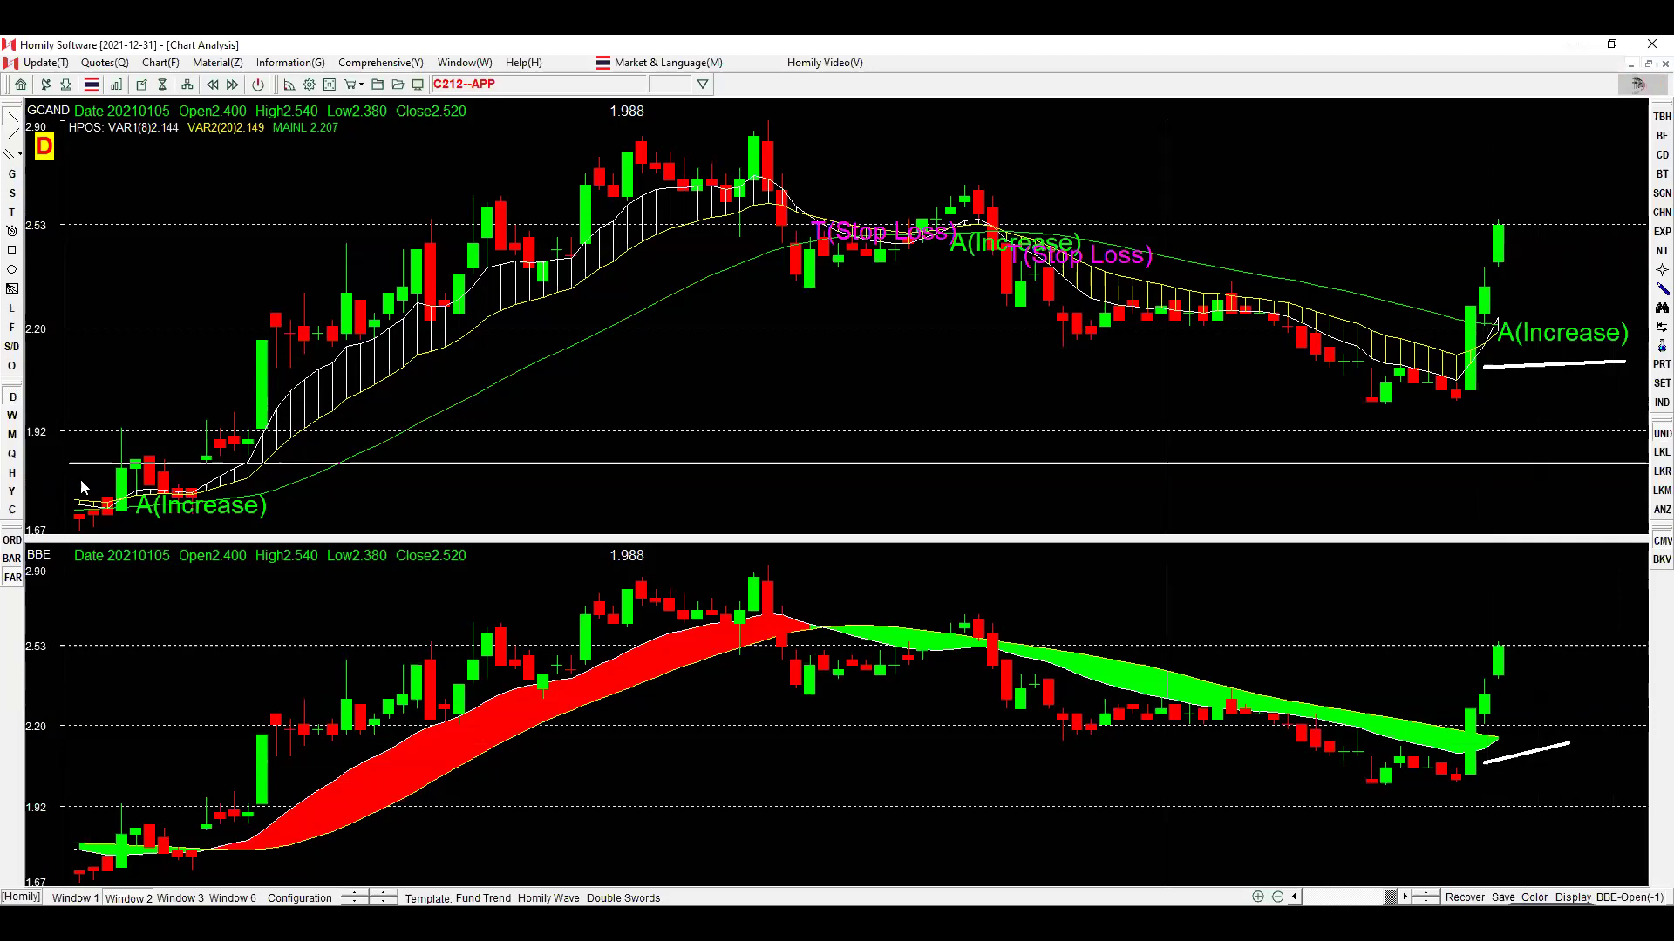
Mark the first Increase signal, the first Stop Loss signal and the matching BBE turning points on APP, and clear all marks.
drag(117, 516, 288, 518)
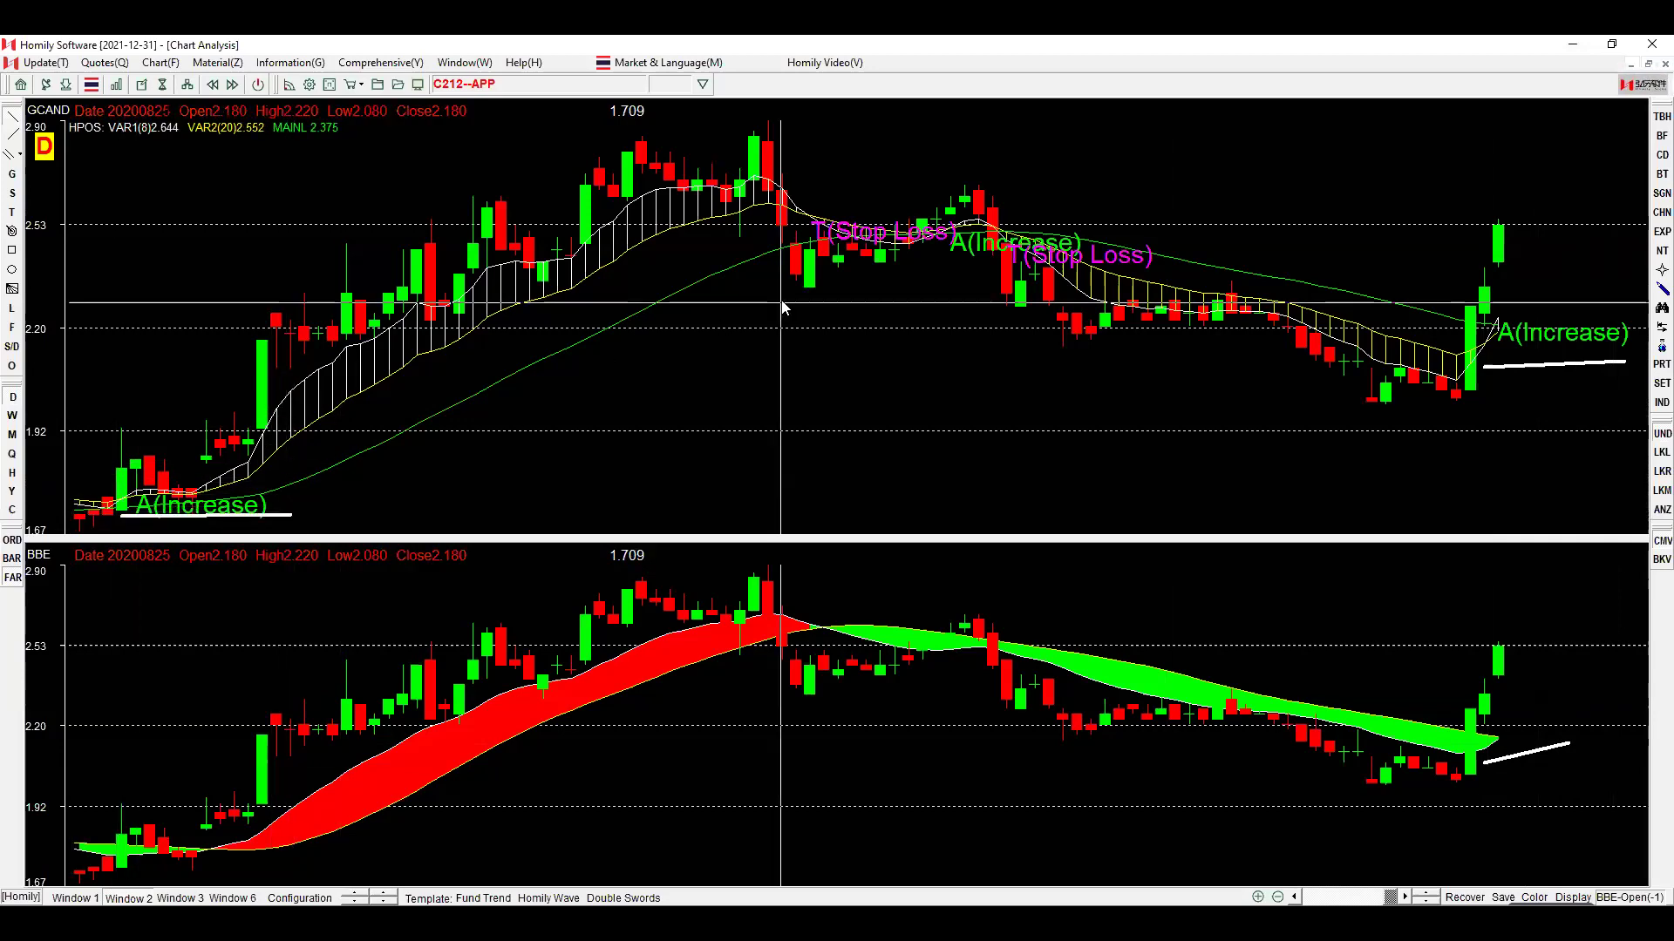
drag(838, 202, 866, 253)
drag(867, 217, 753, 270)
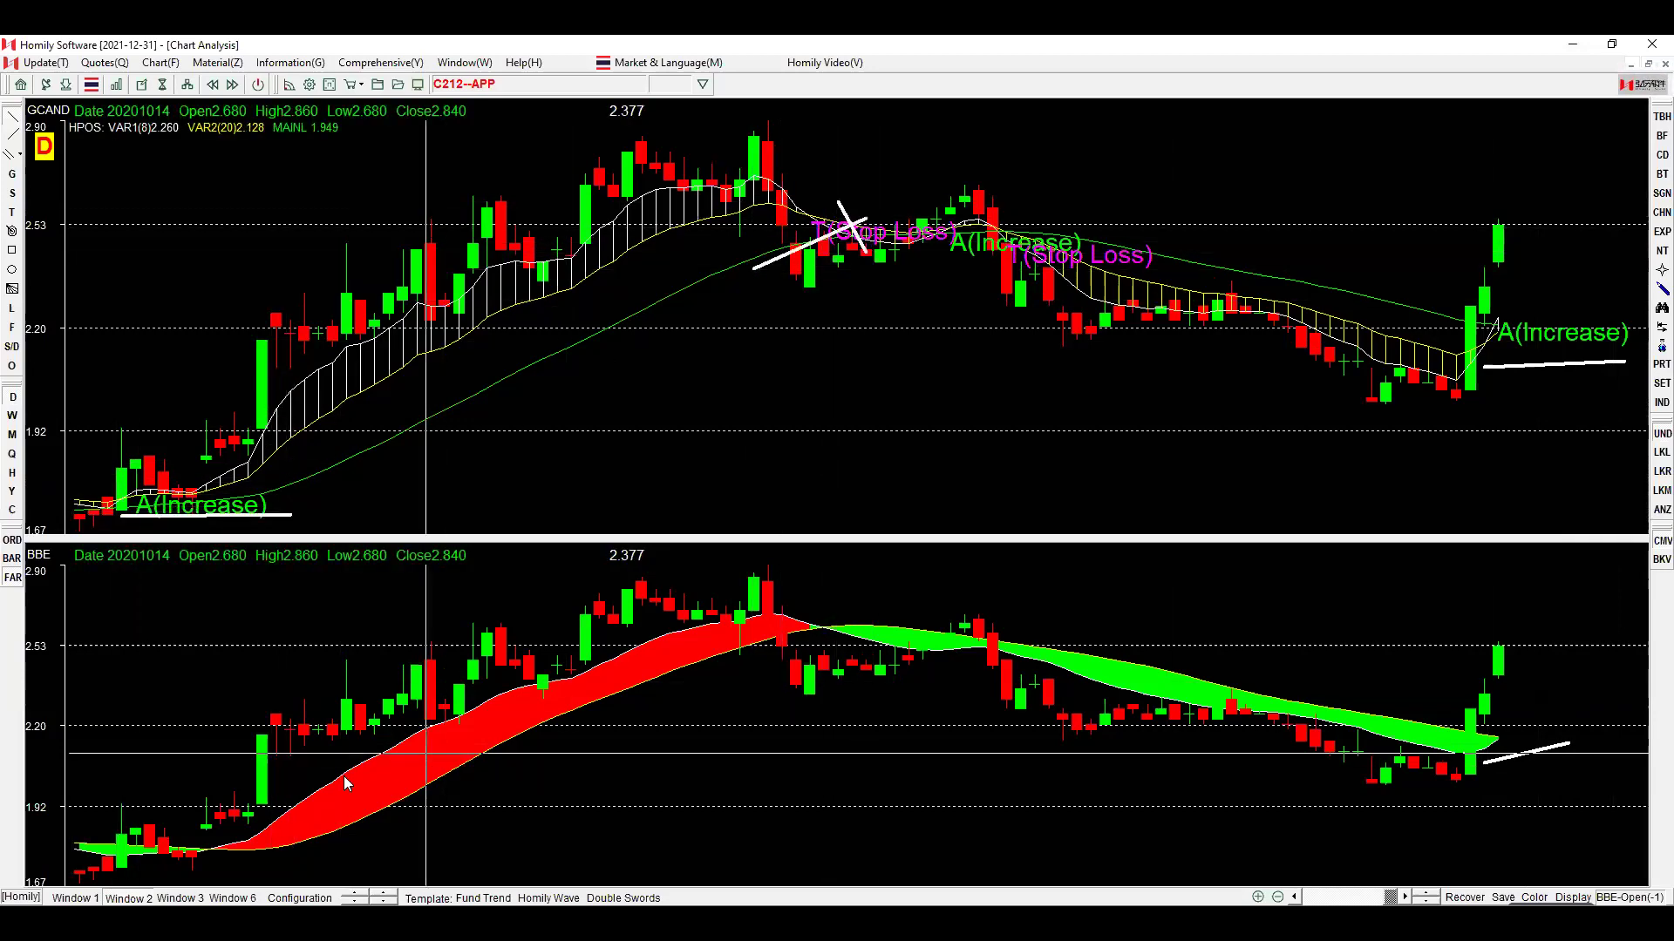
drag(178, 831, 191, 874)
drag(837, 620, 755, 649)
key(Escape)
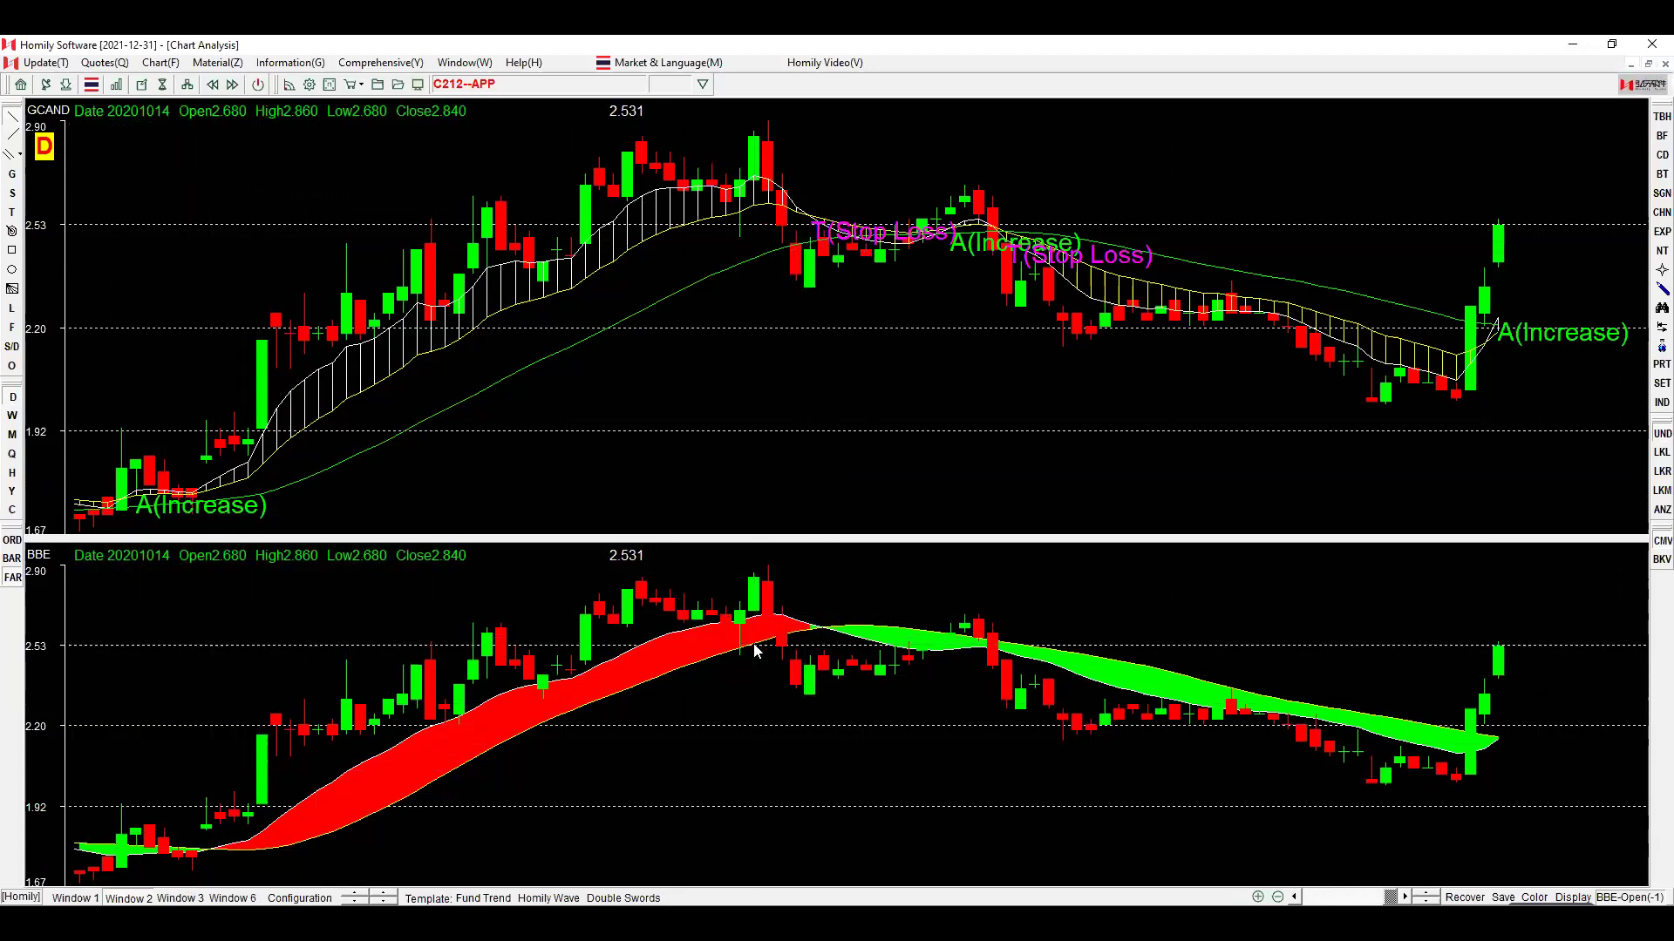
click(755, 650)
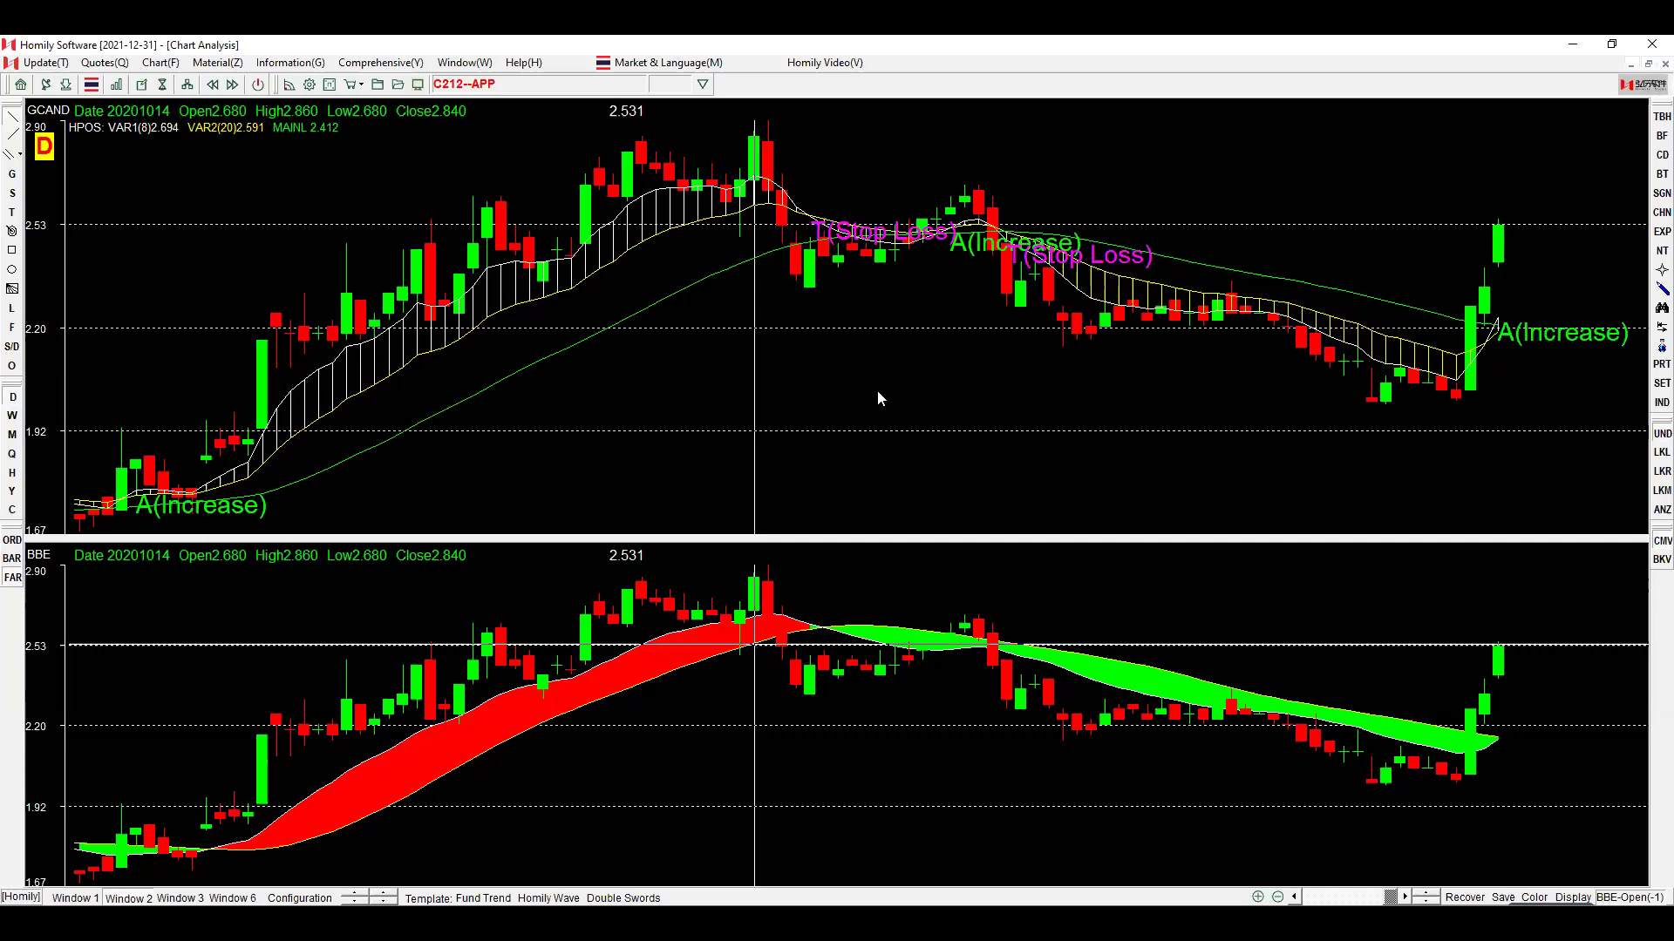
Replace the Homily Position overlay on APP's candles with the BBE band from the Eight Experts.
right_click(1650, 222)
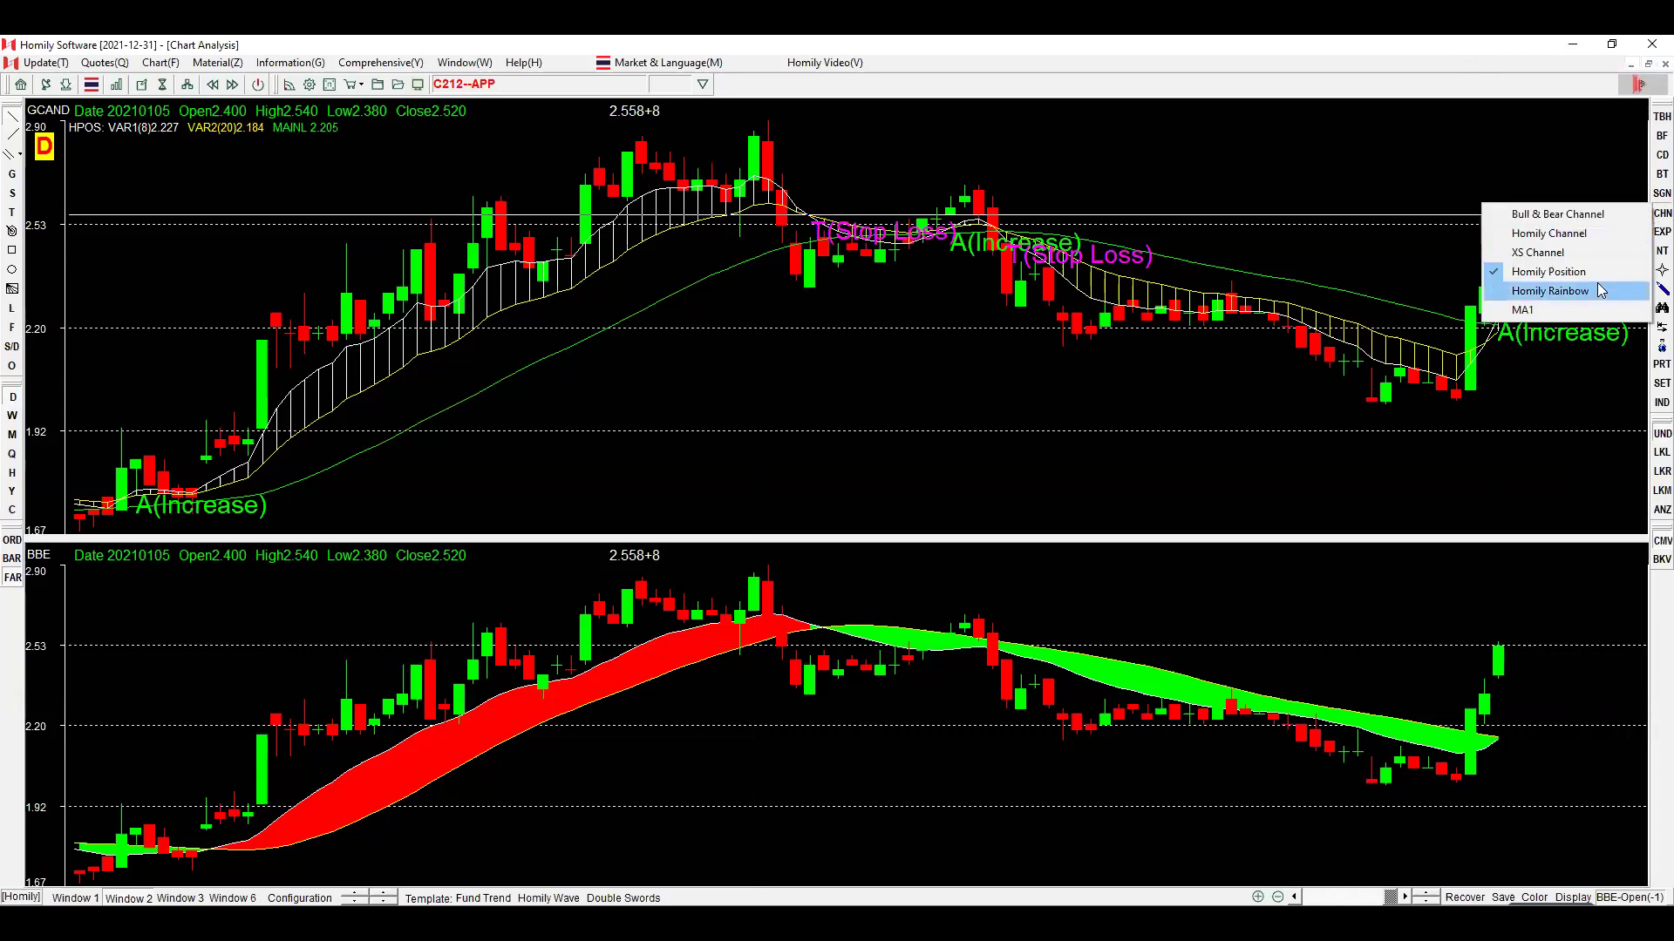
click(1599, 270)
right_click(1649, 223)
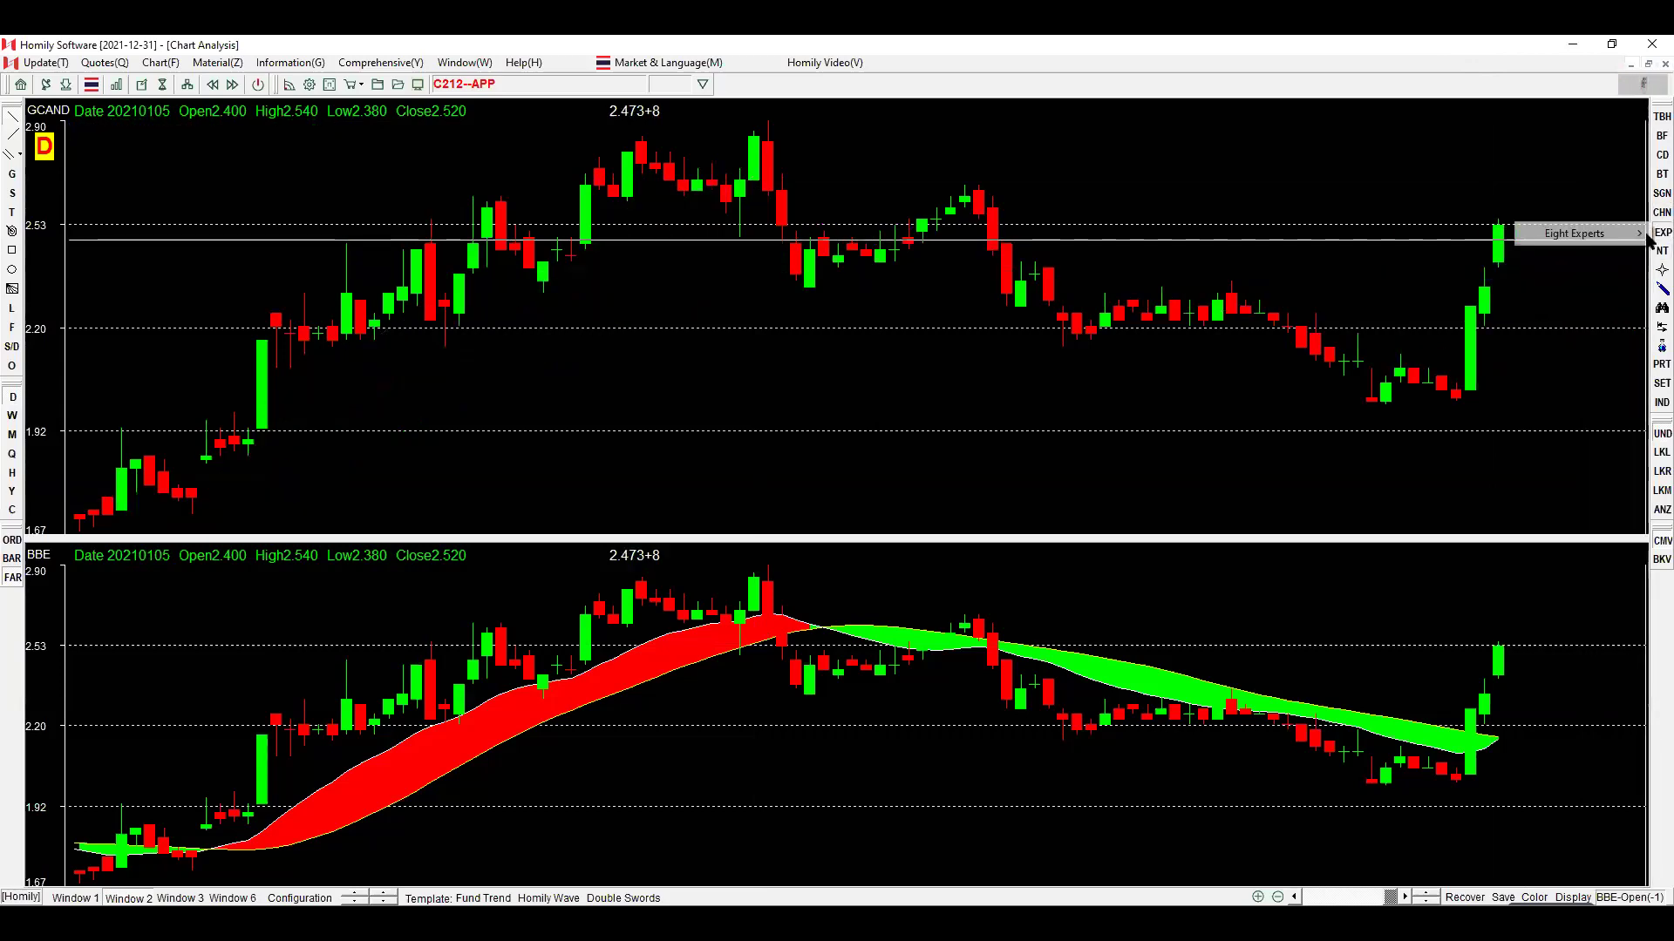
mouse_move(1580, 233)
click(1447, 291)
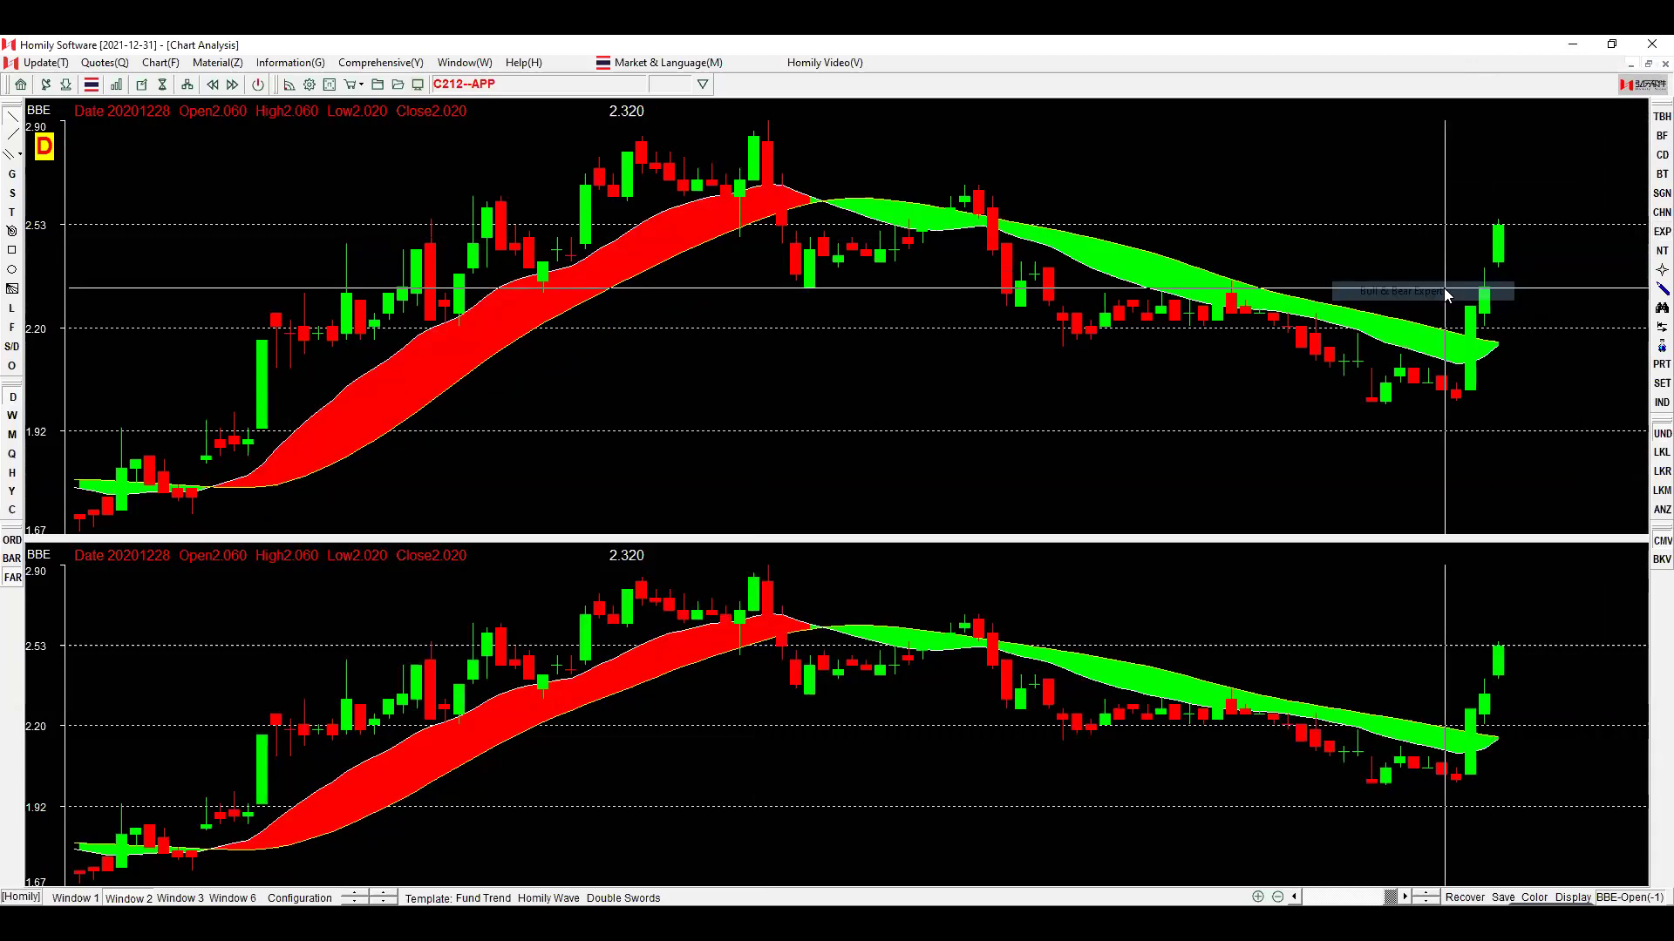
Change the lower pane's indicator from BBE to MCD.
click(1064, 645)
text(mcd)
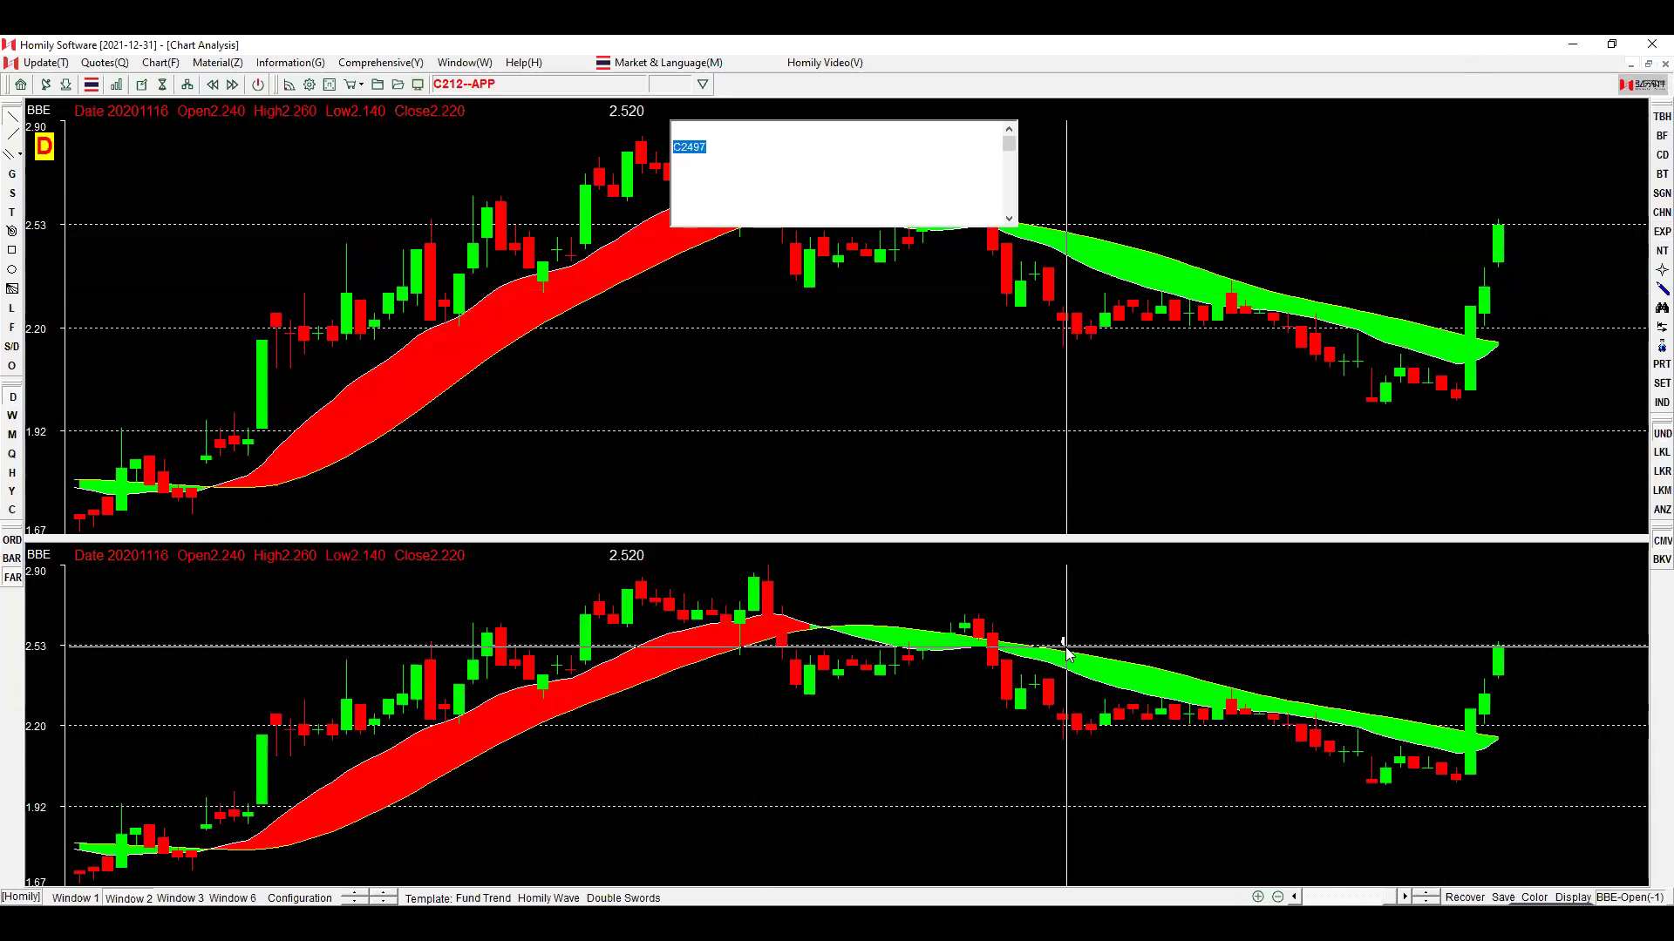
key(Return)
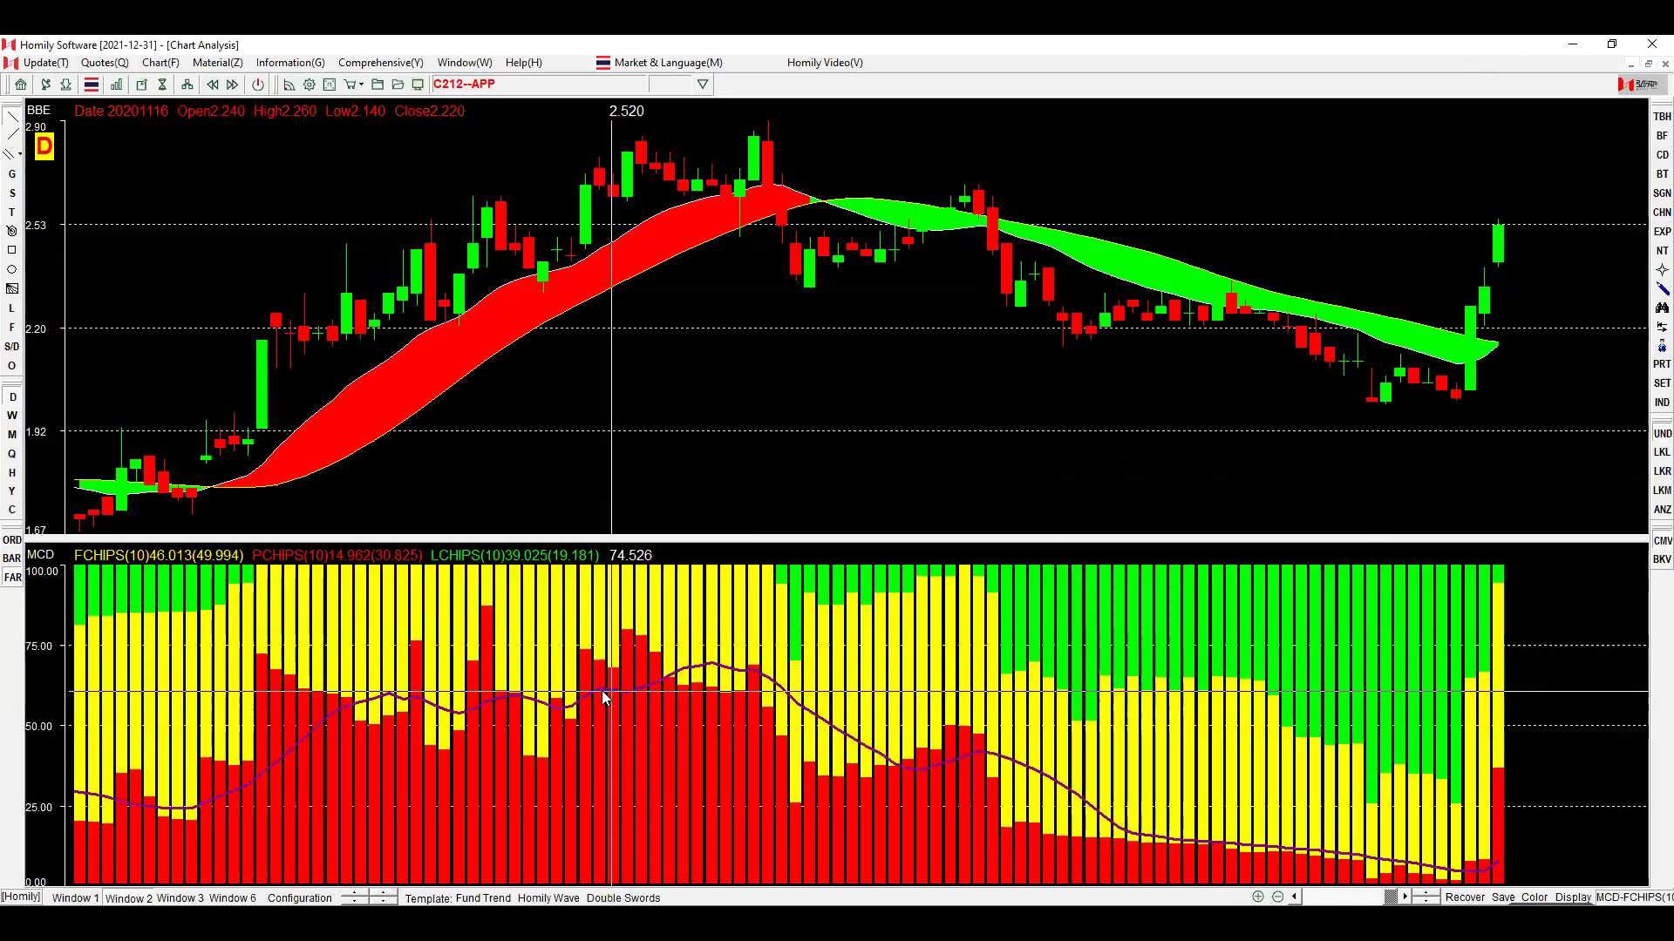
Mark where APP's BBE uptrend begins and the matching MCD crossing, trace the rise in both panes, and clear the marks.
click(1278, 897)
mouse_move(810, 305)
mouse_down()
mouse_move(830, 378)
mouse_move(865, 333)
mouse_up()
drag(878, 764, 810, 807)
mouse_move(824, 776)
mouse_down()
mouse_move(840, 801)
mouse_move(1192, 704)
mouse_up()
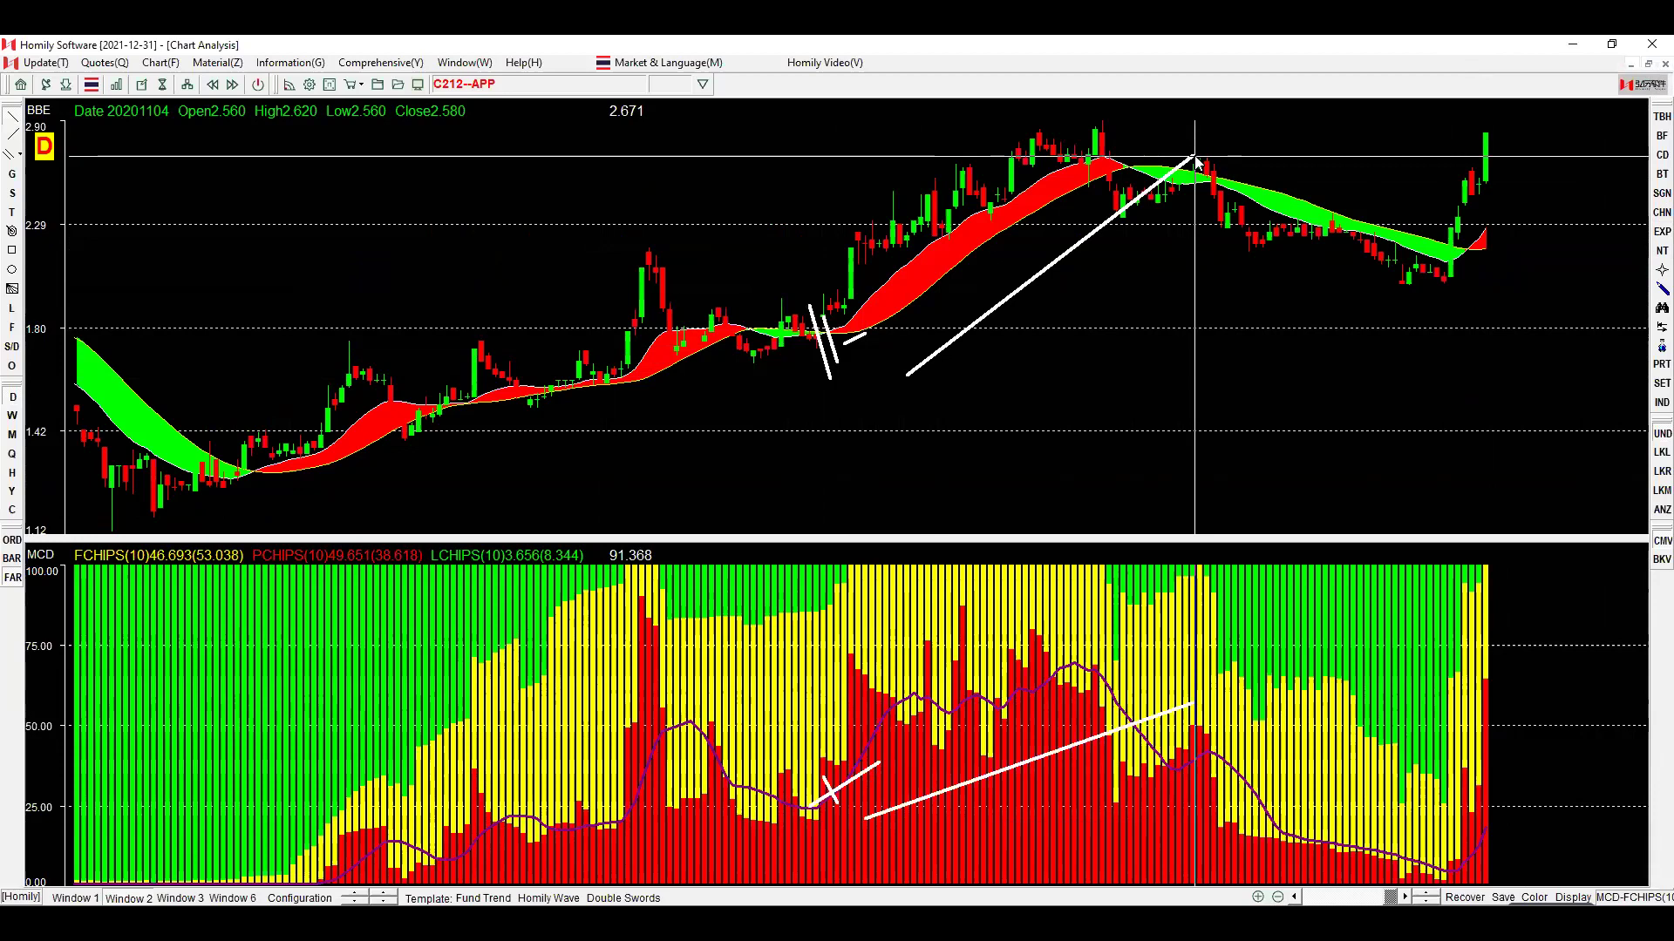
key(Escape)
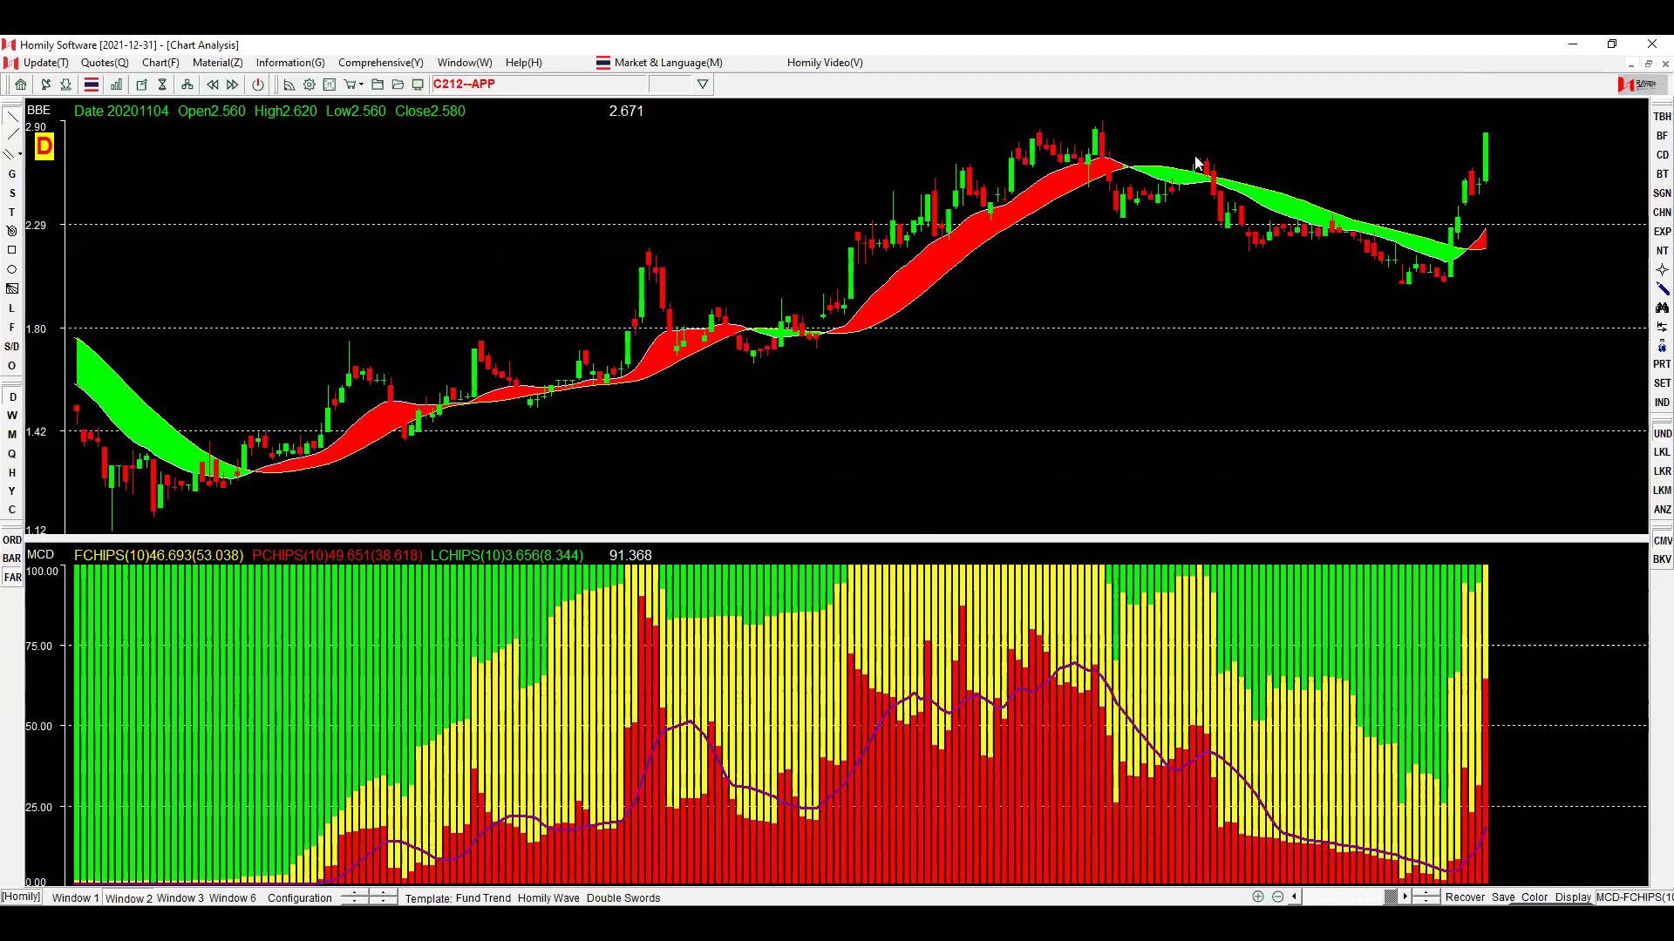
click(1194, 158)
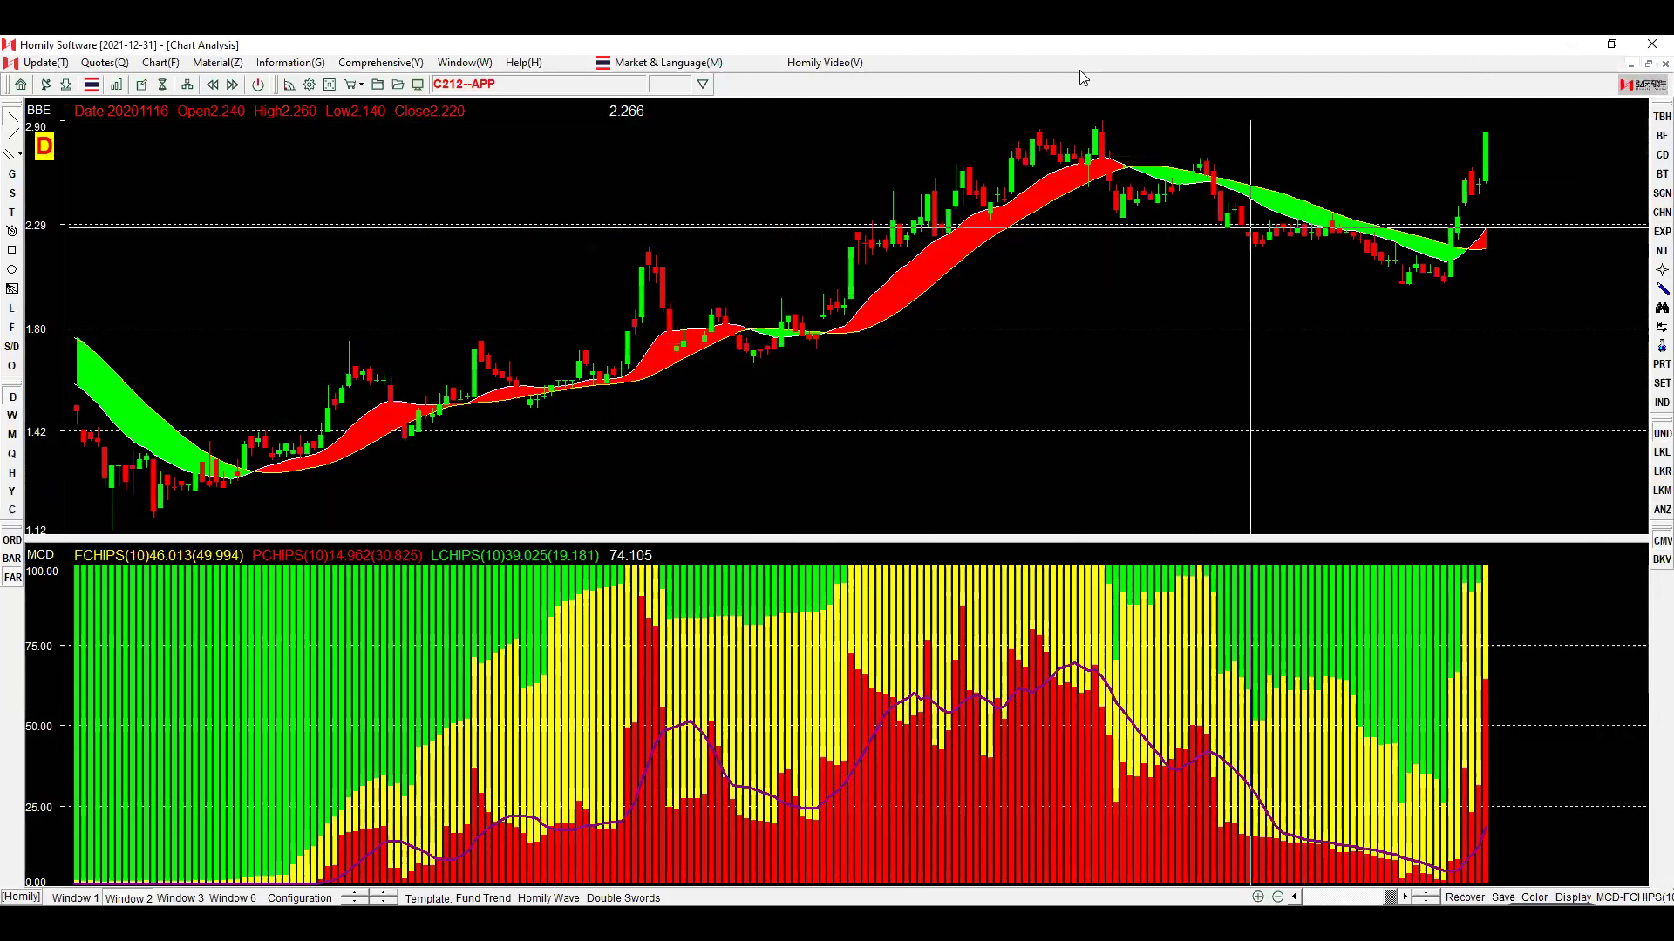
Replace the BBE overlay with Homily Position and mark the line crossing before APP's latest Increase signal.
click(1347, 346)
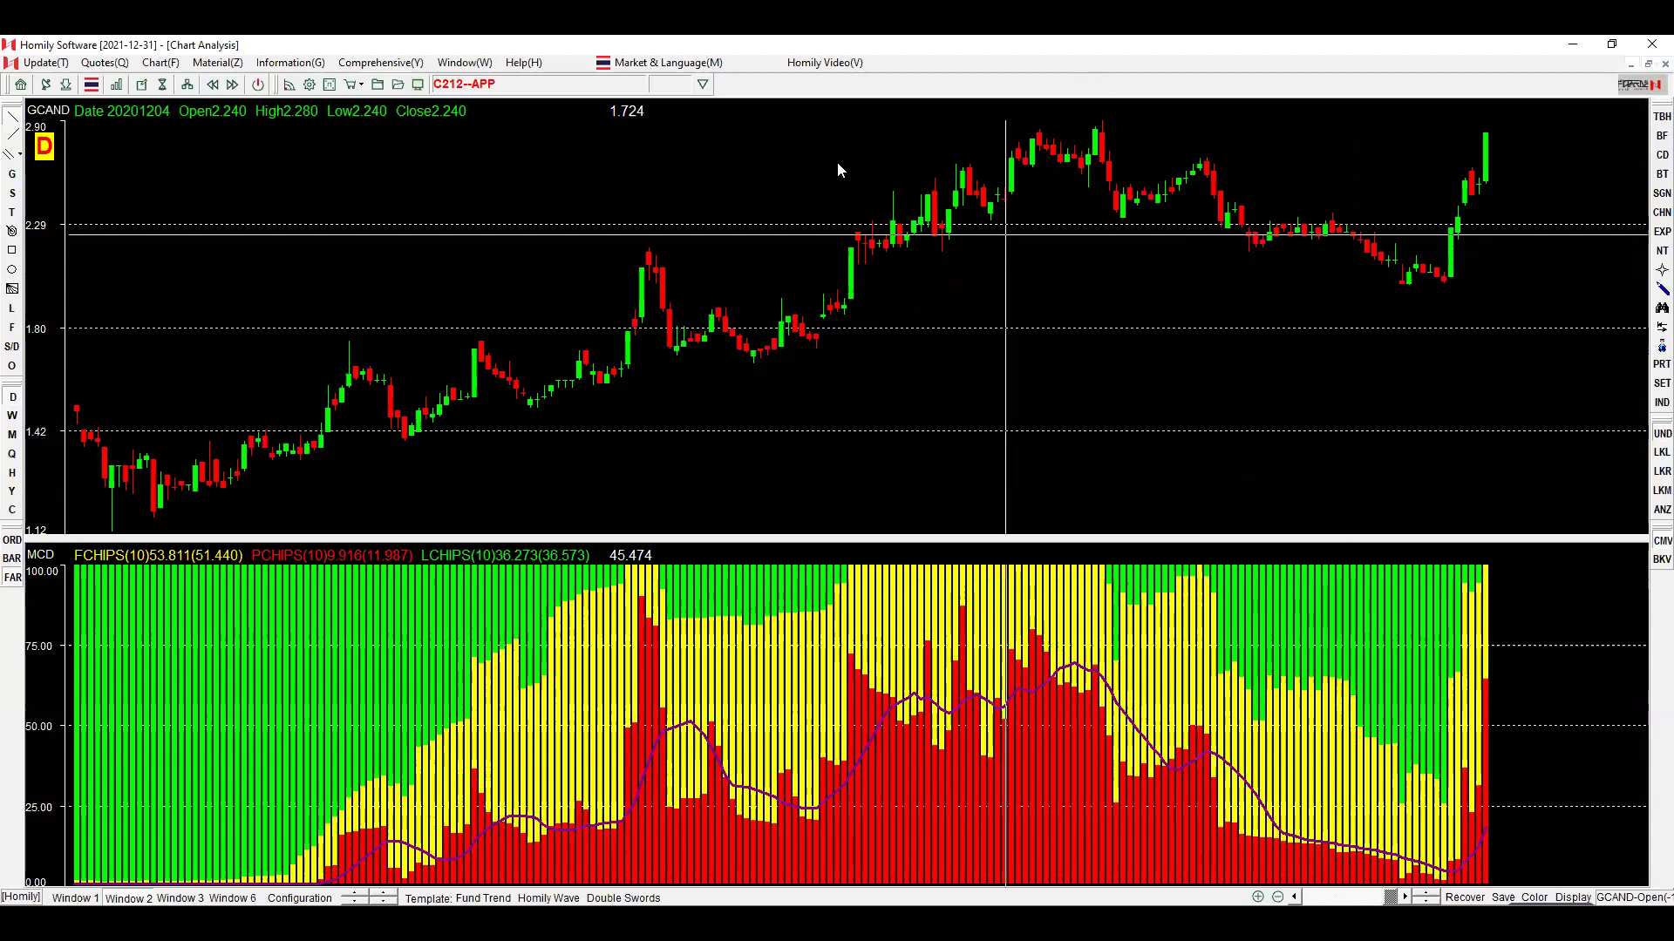
click(1662, 211)
click(1586, 272)
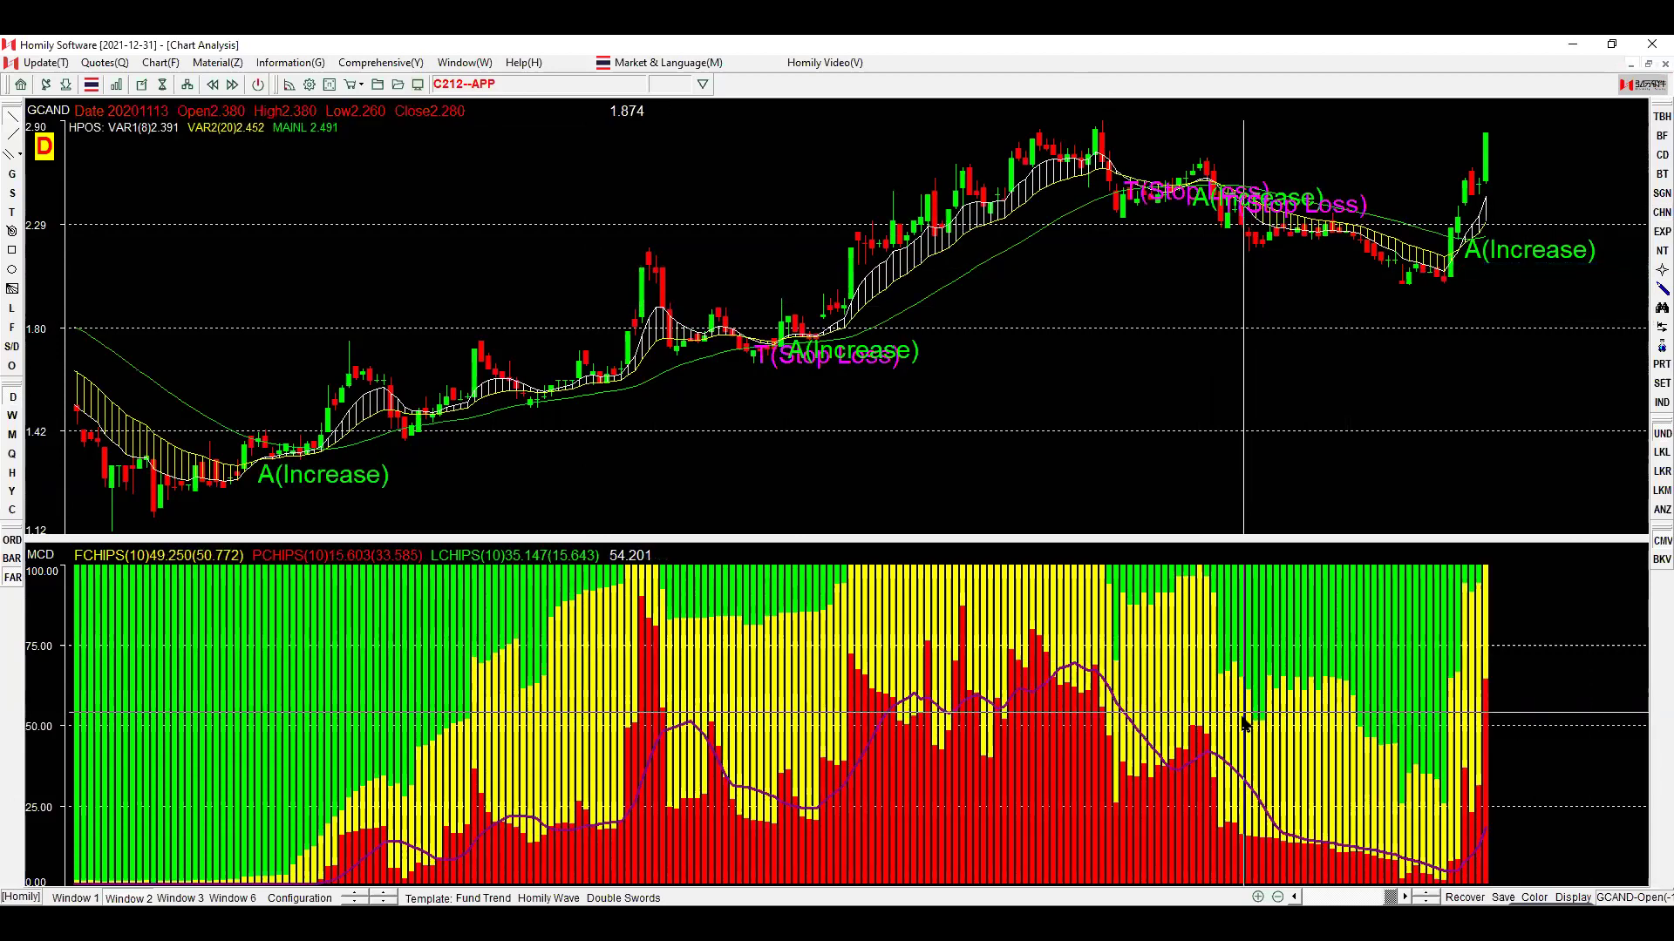
click(1258, 897)
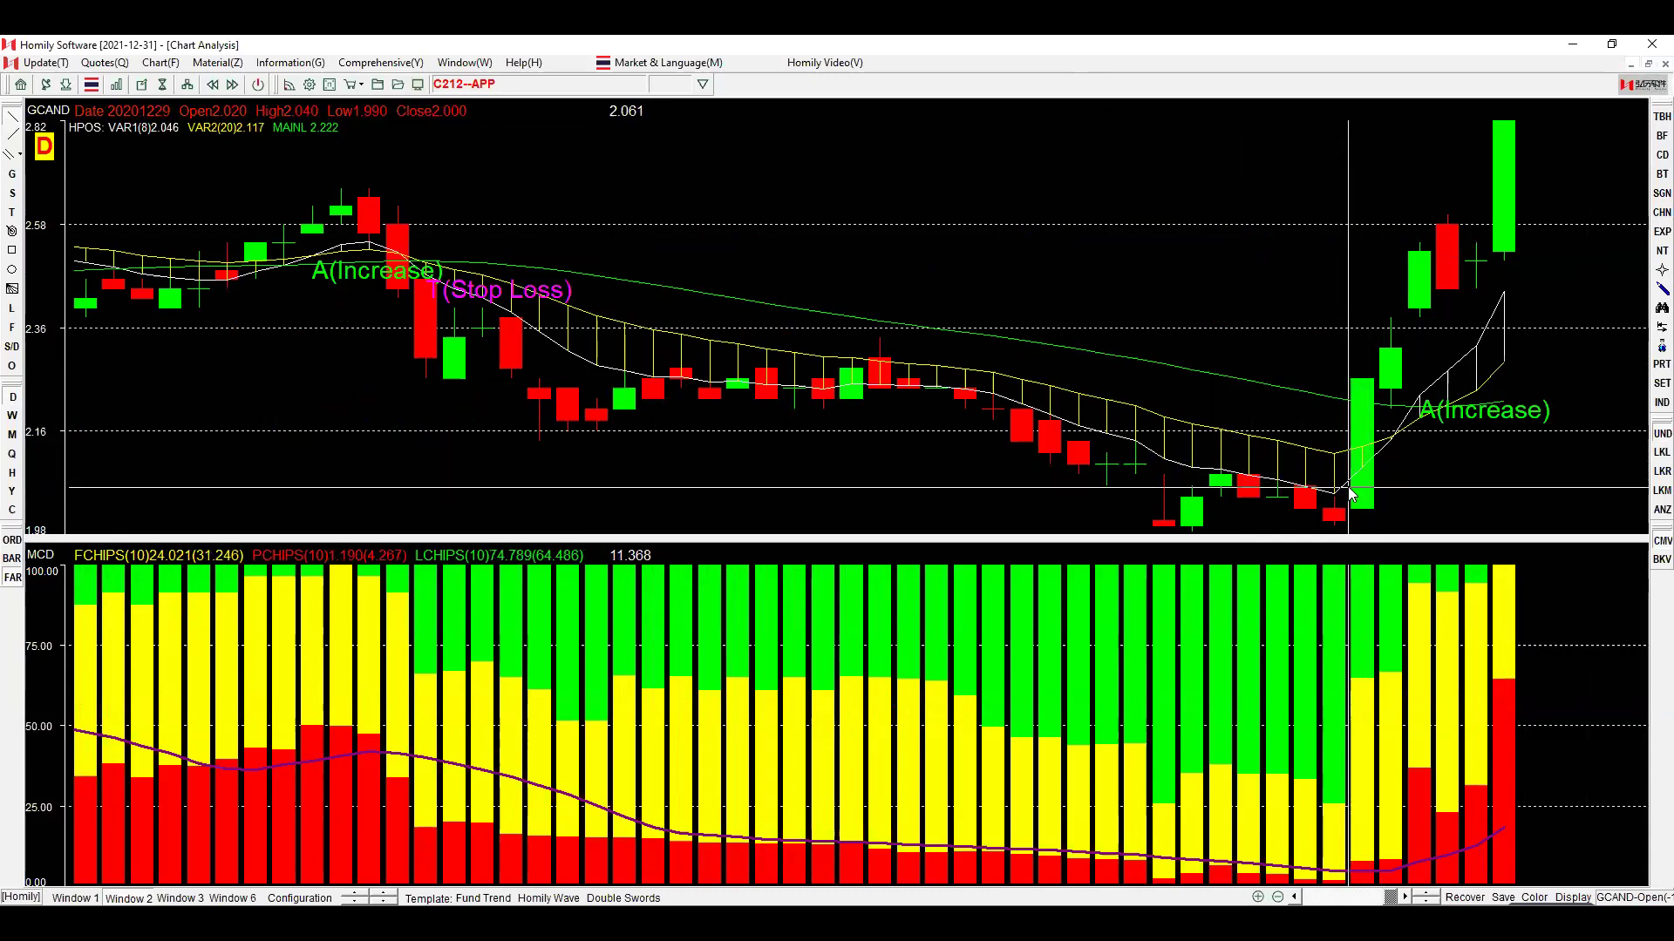
mouse_move(1339, 449)
mouse_down()
mouse_move(1422, 438)
mouse_move(1392, 418)
mouse_up()
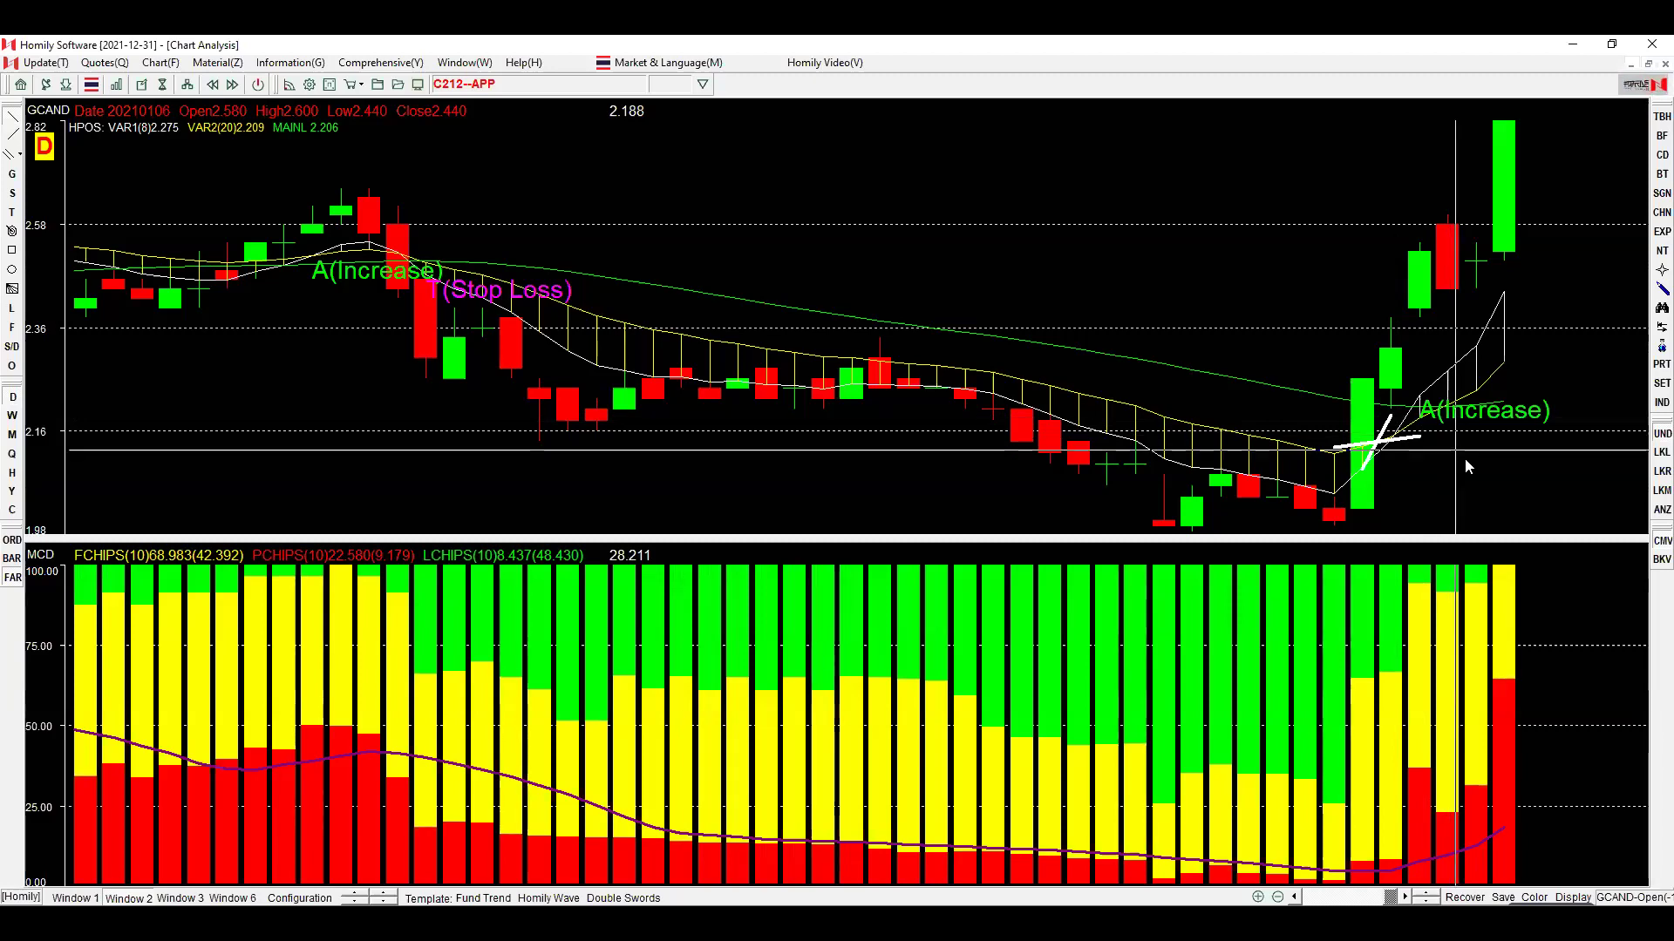
Return to the technical filter, clear all existing logical conditions, and choose HPOS as the original indicator.
click(161, 85)
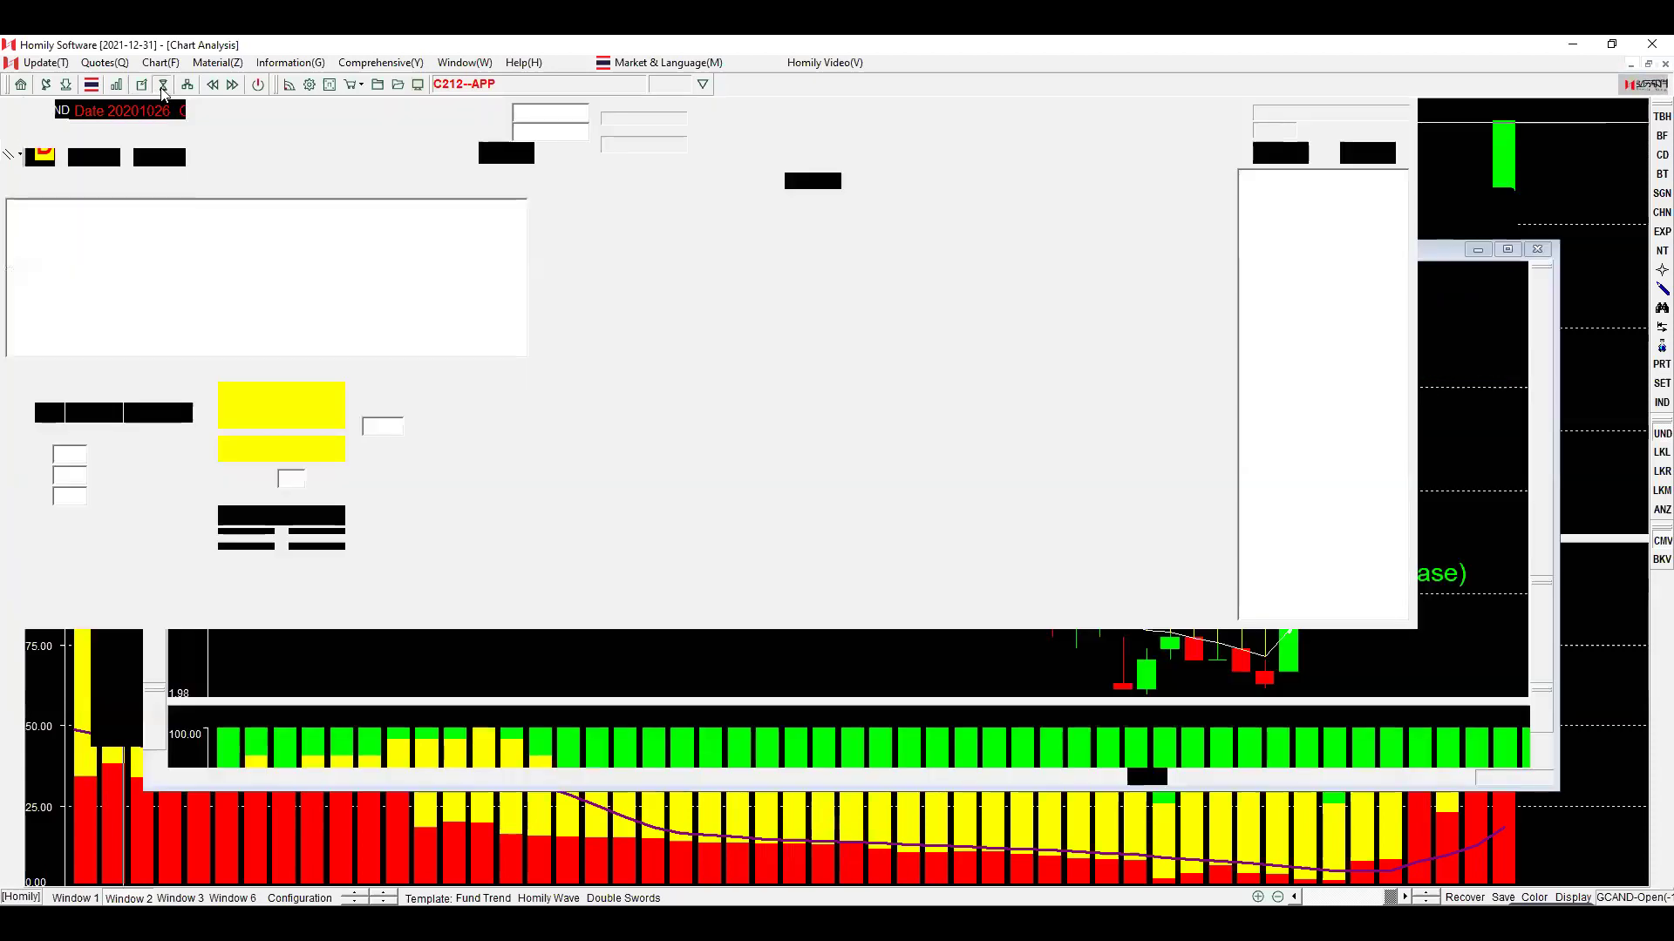
click(831, 183)
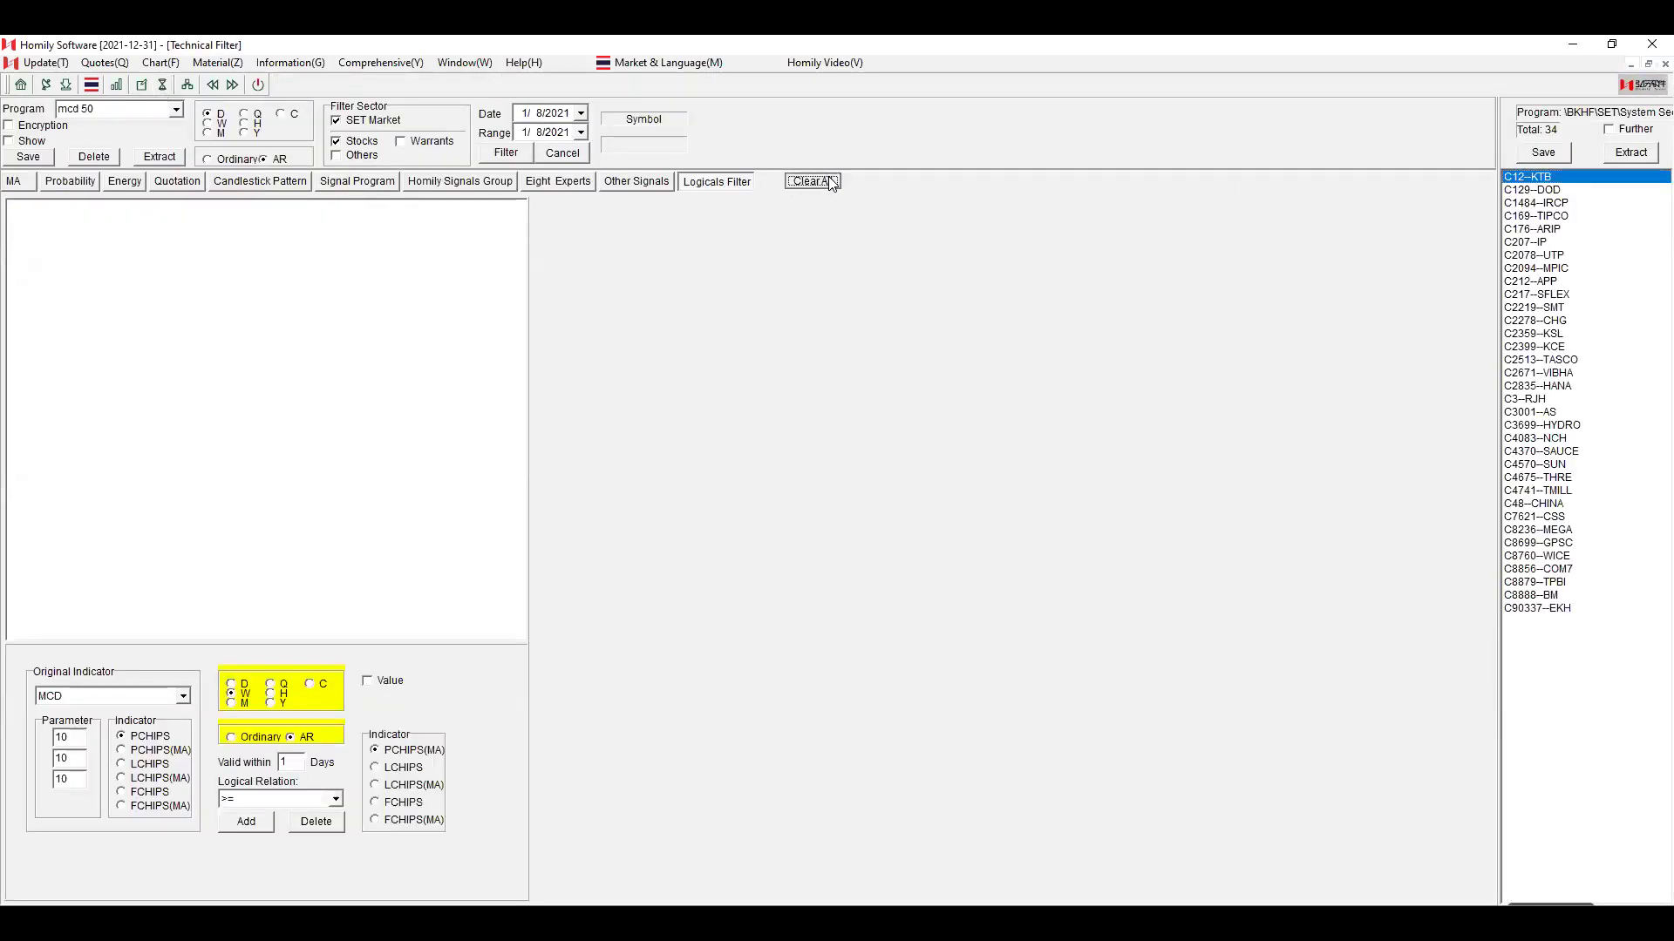
click(72, 700)
scroll(70, 698, up, 8)
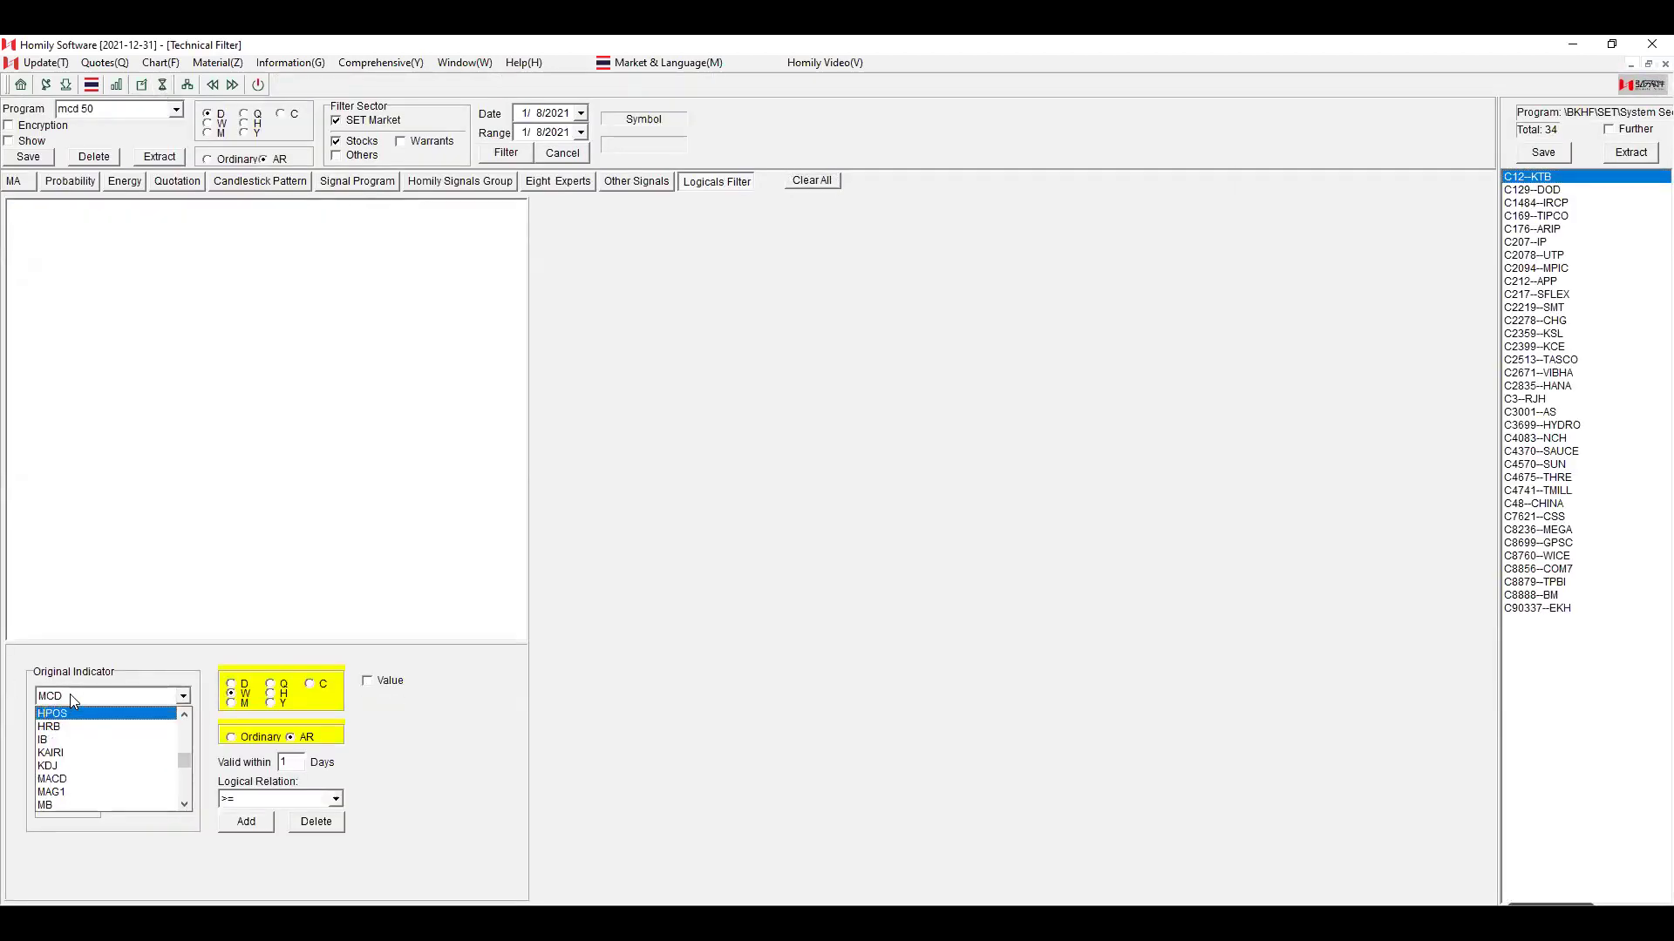
key(Return)
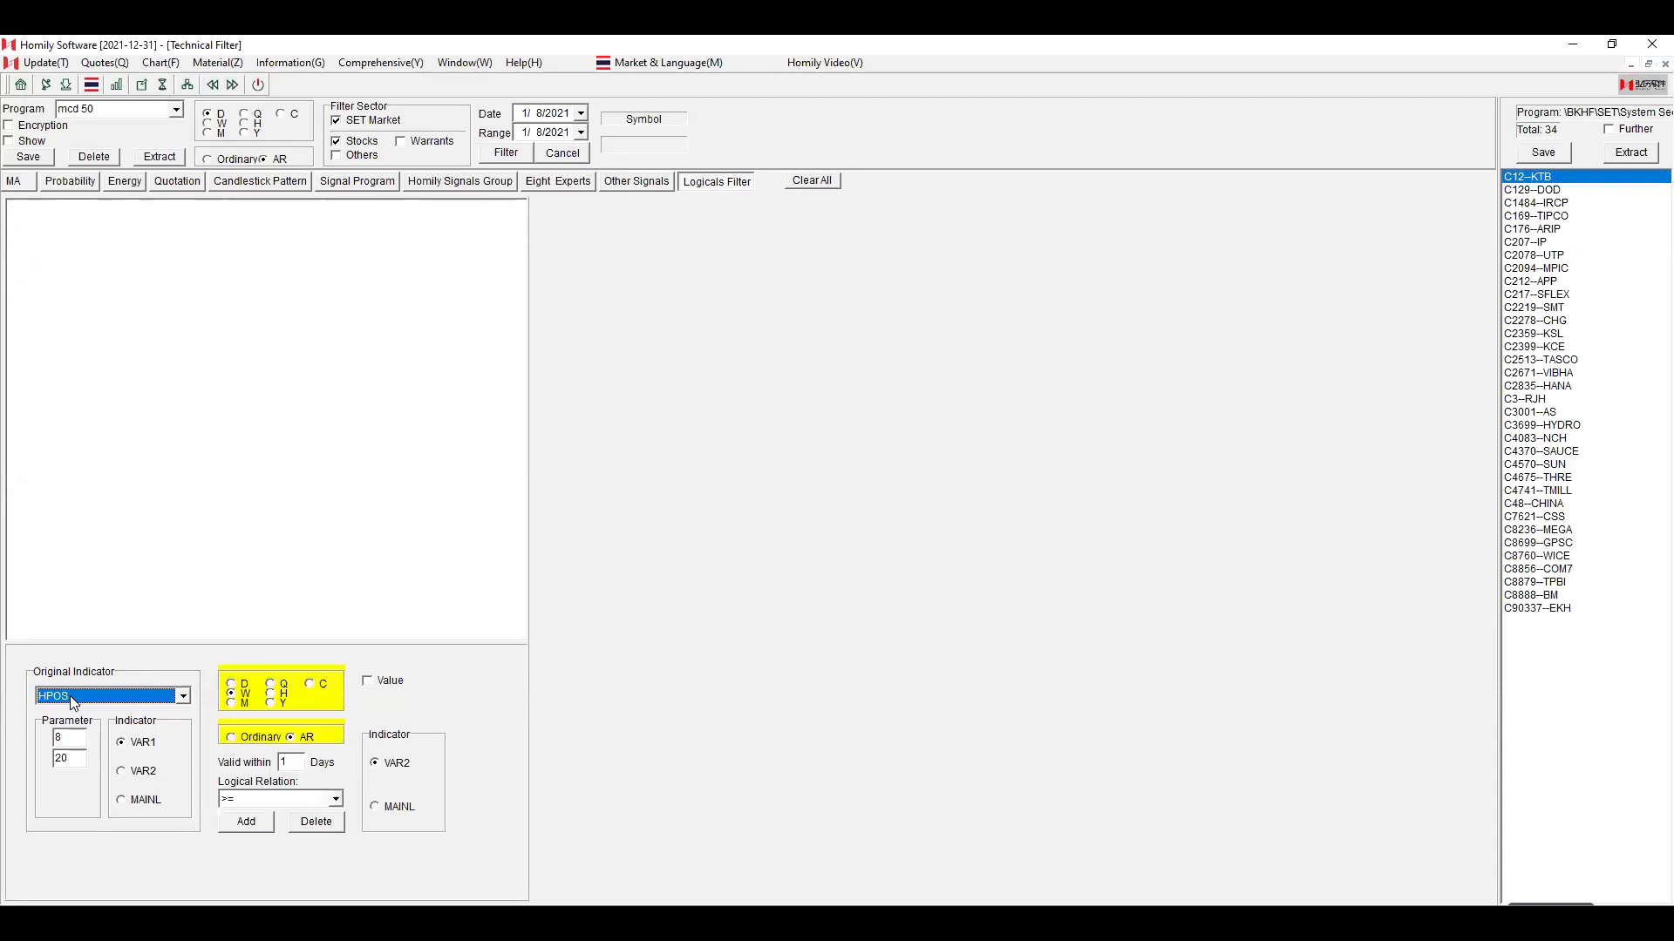
Add a daily HPOS condition with VAR1 making an Upward Cross over VAR2 within 1 day, and run the filter.
click(336, 799)
click(232, 689)
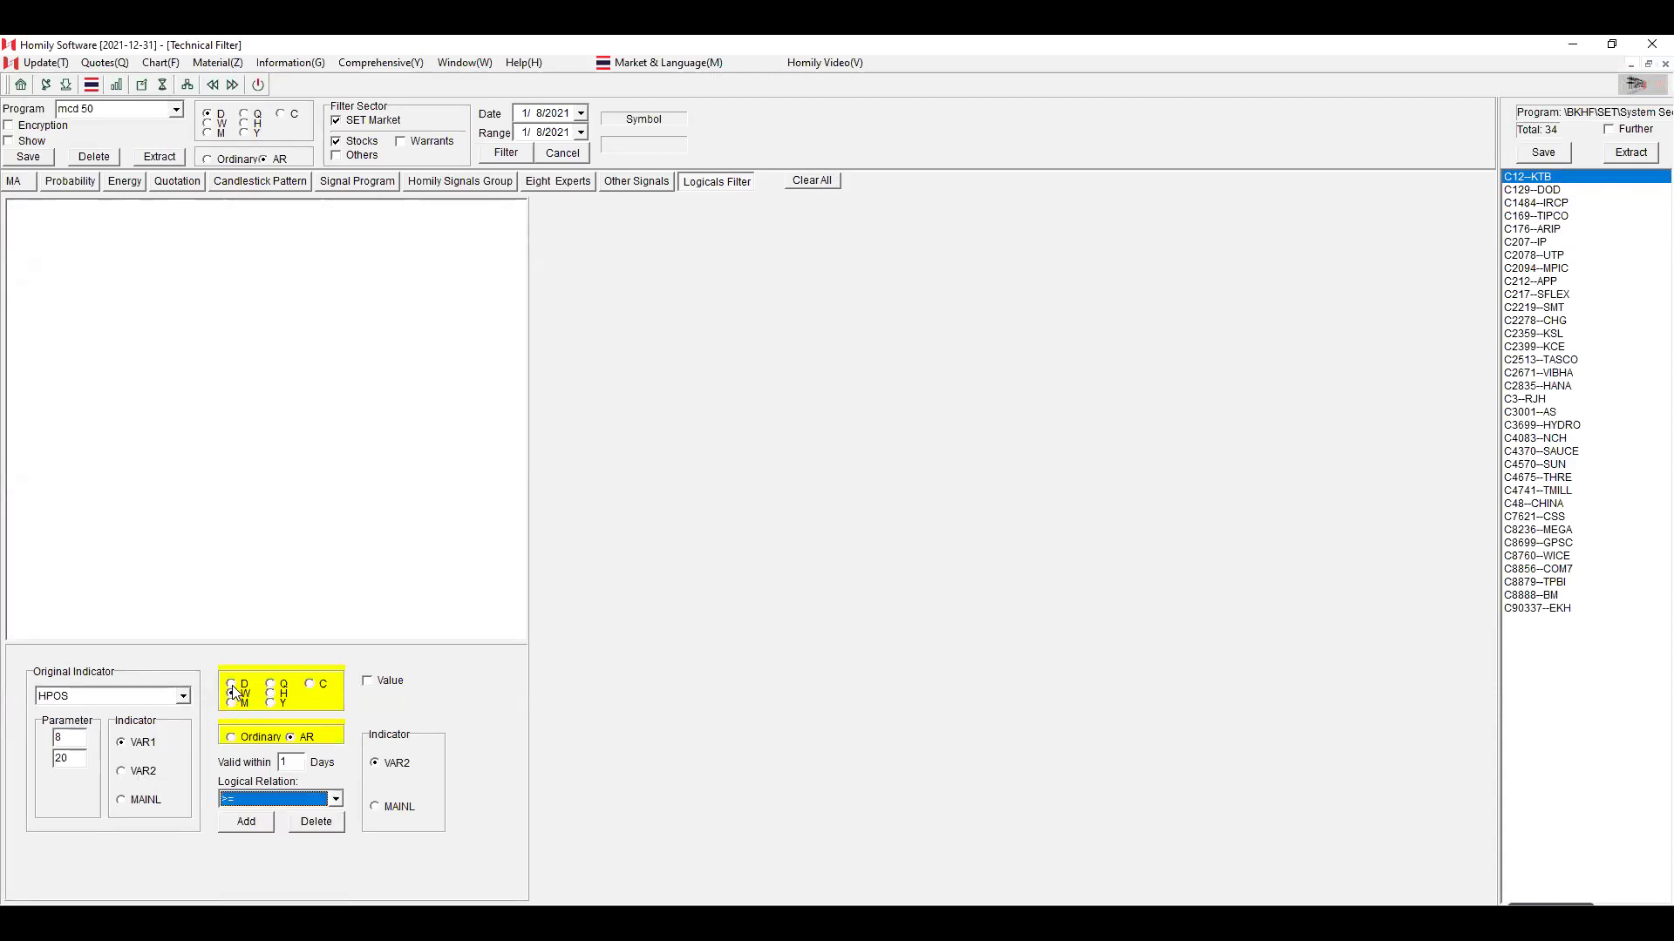
click(234, 683)
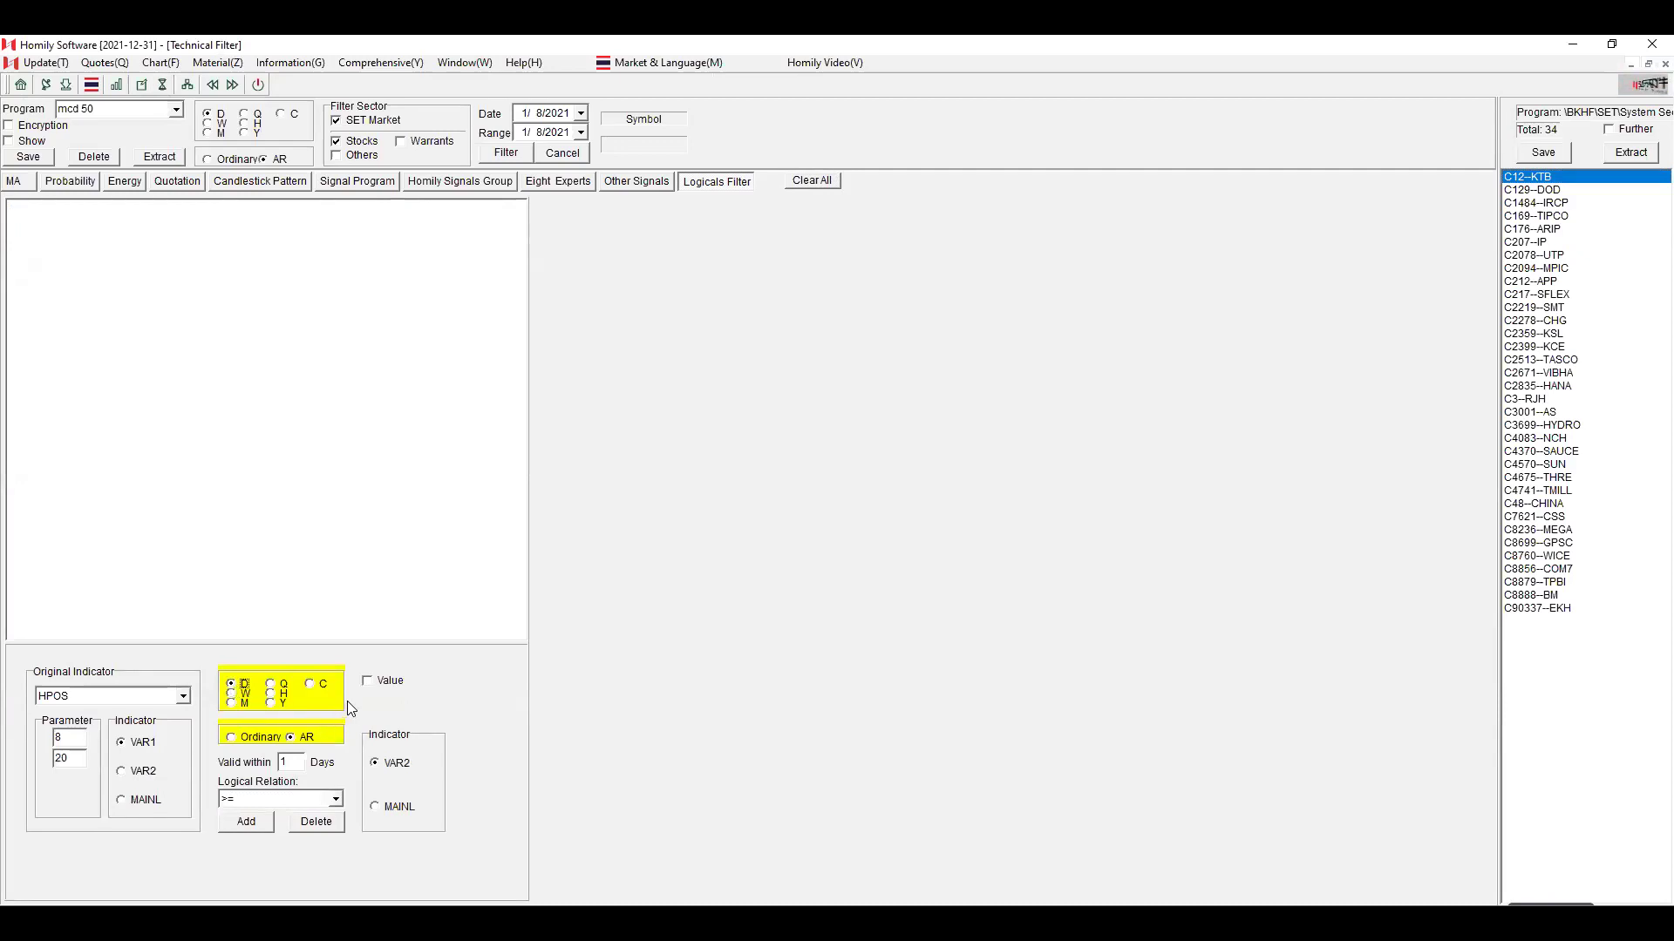
click(342, 800)
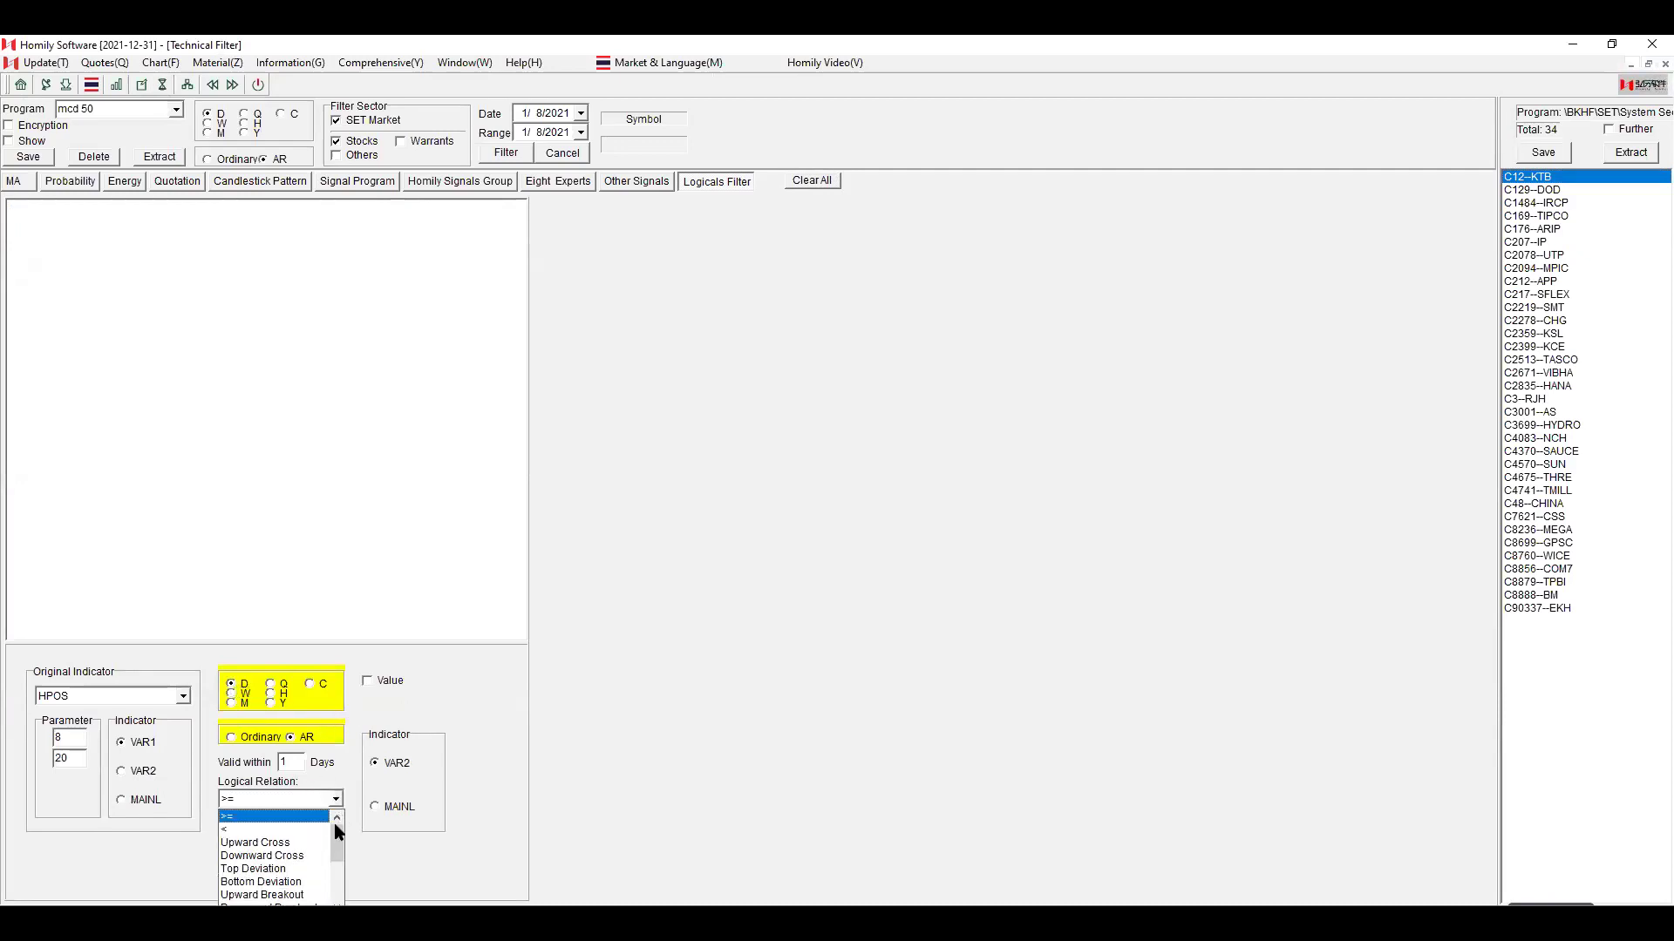
click(323, 844)
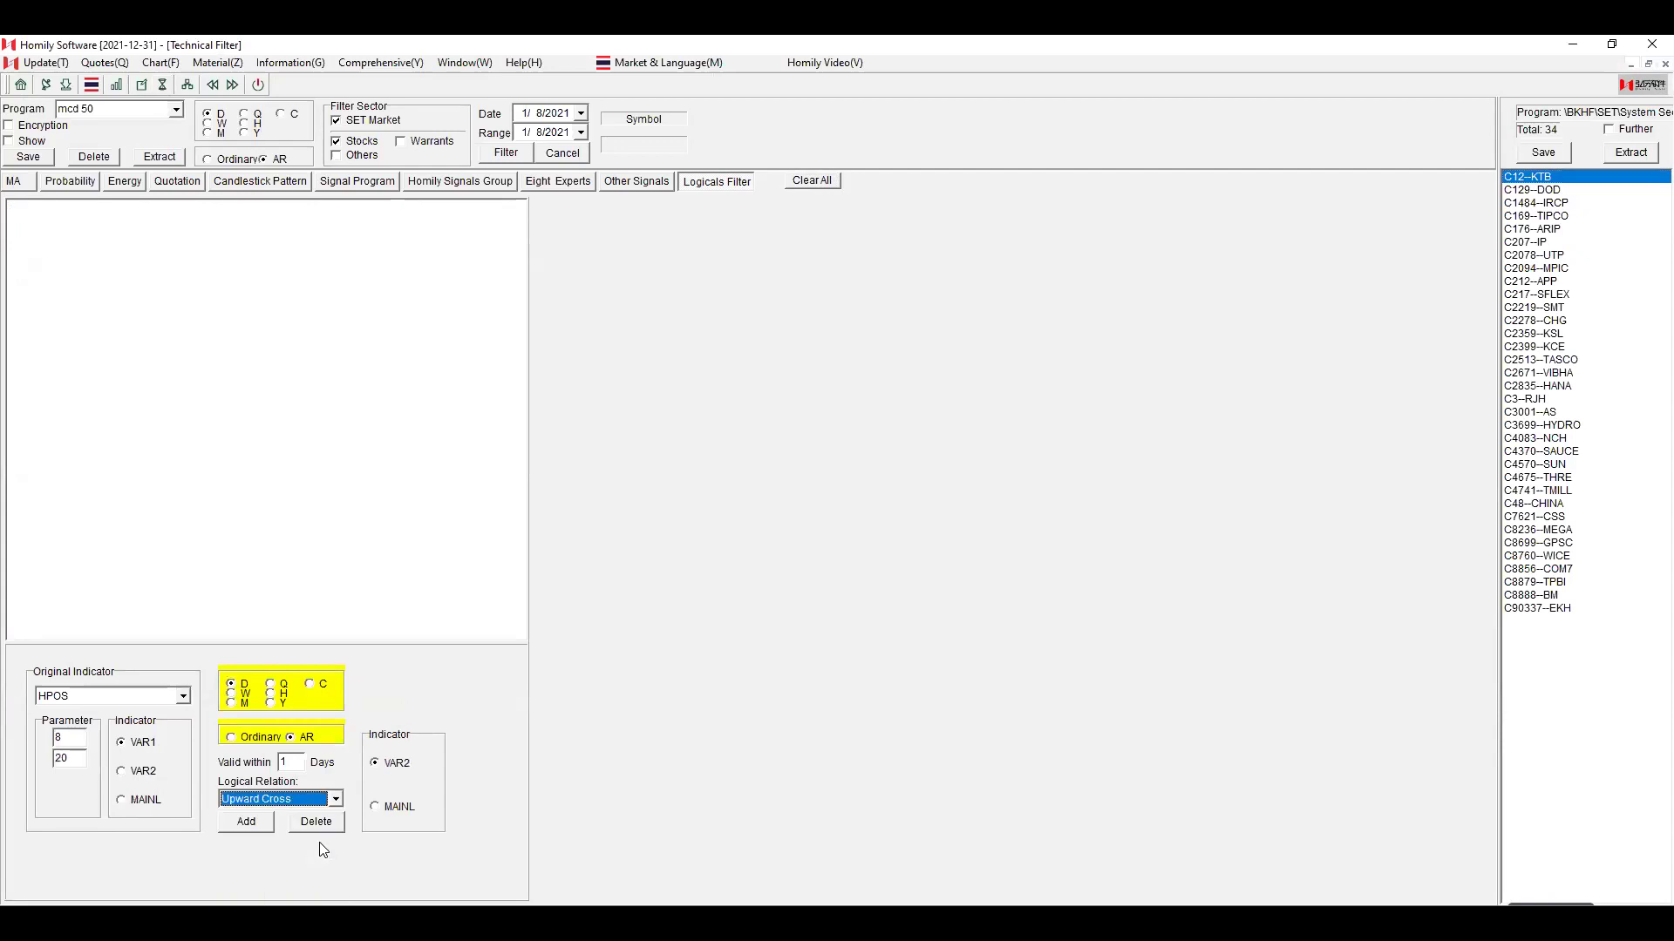
click(247, 821)
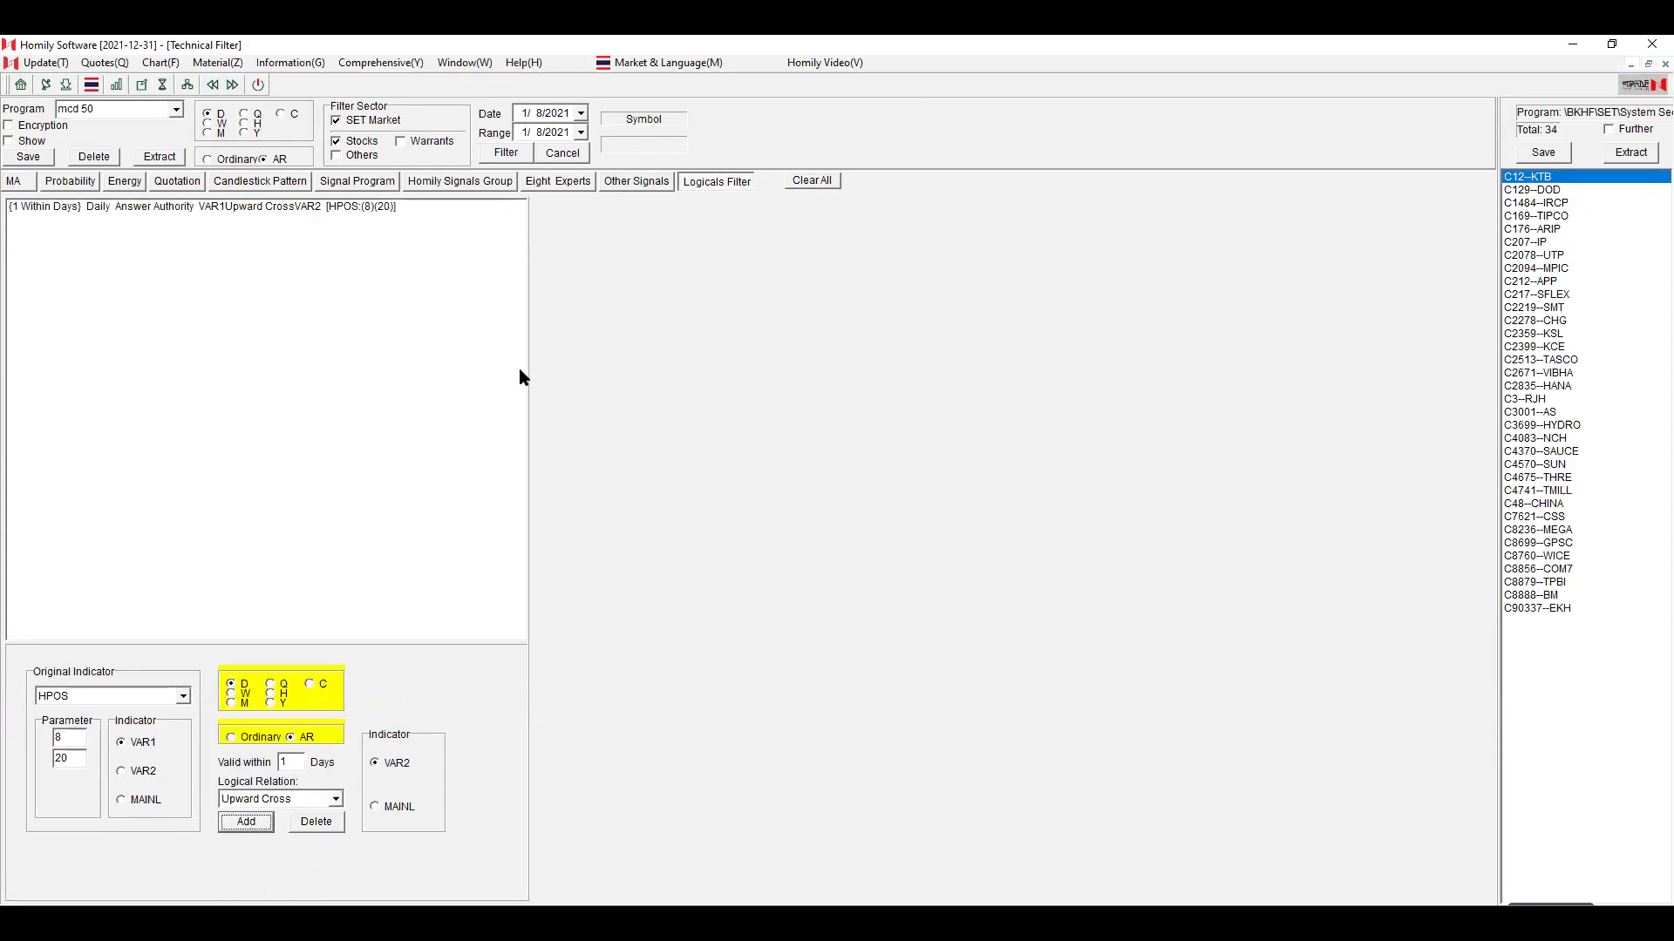
click(497, 154)
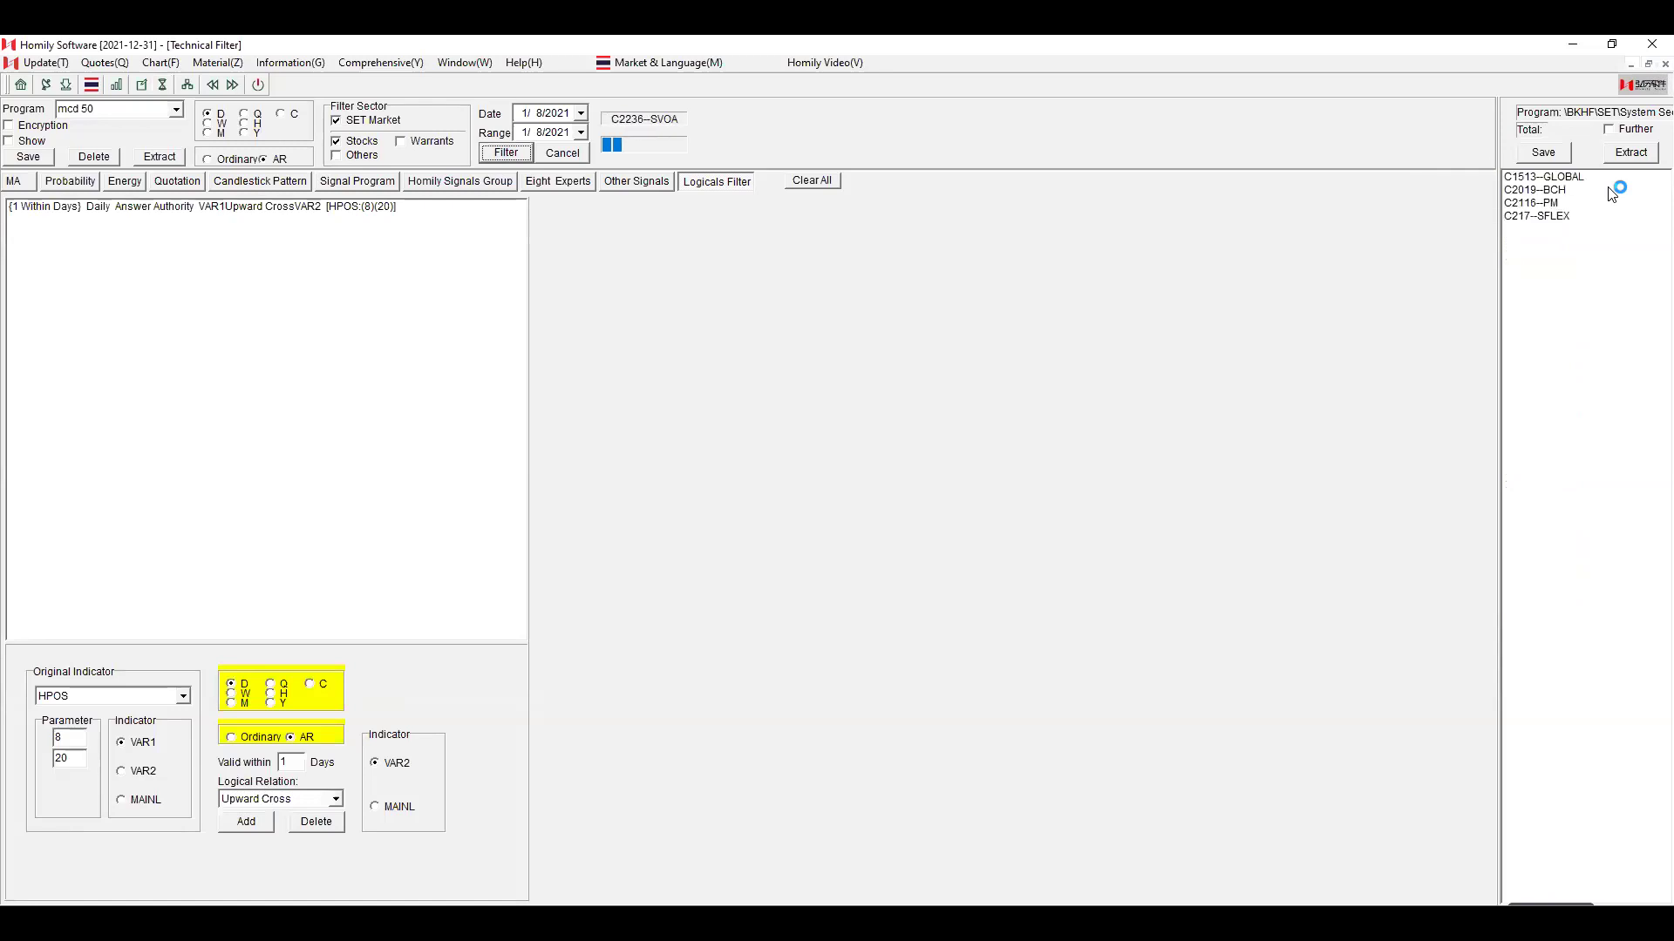
Open BCH's chart from the filter results and page through the following stocks, including PM, MSC and AI, to examine their Homily Position signals.
double_click(1612, 189)
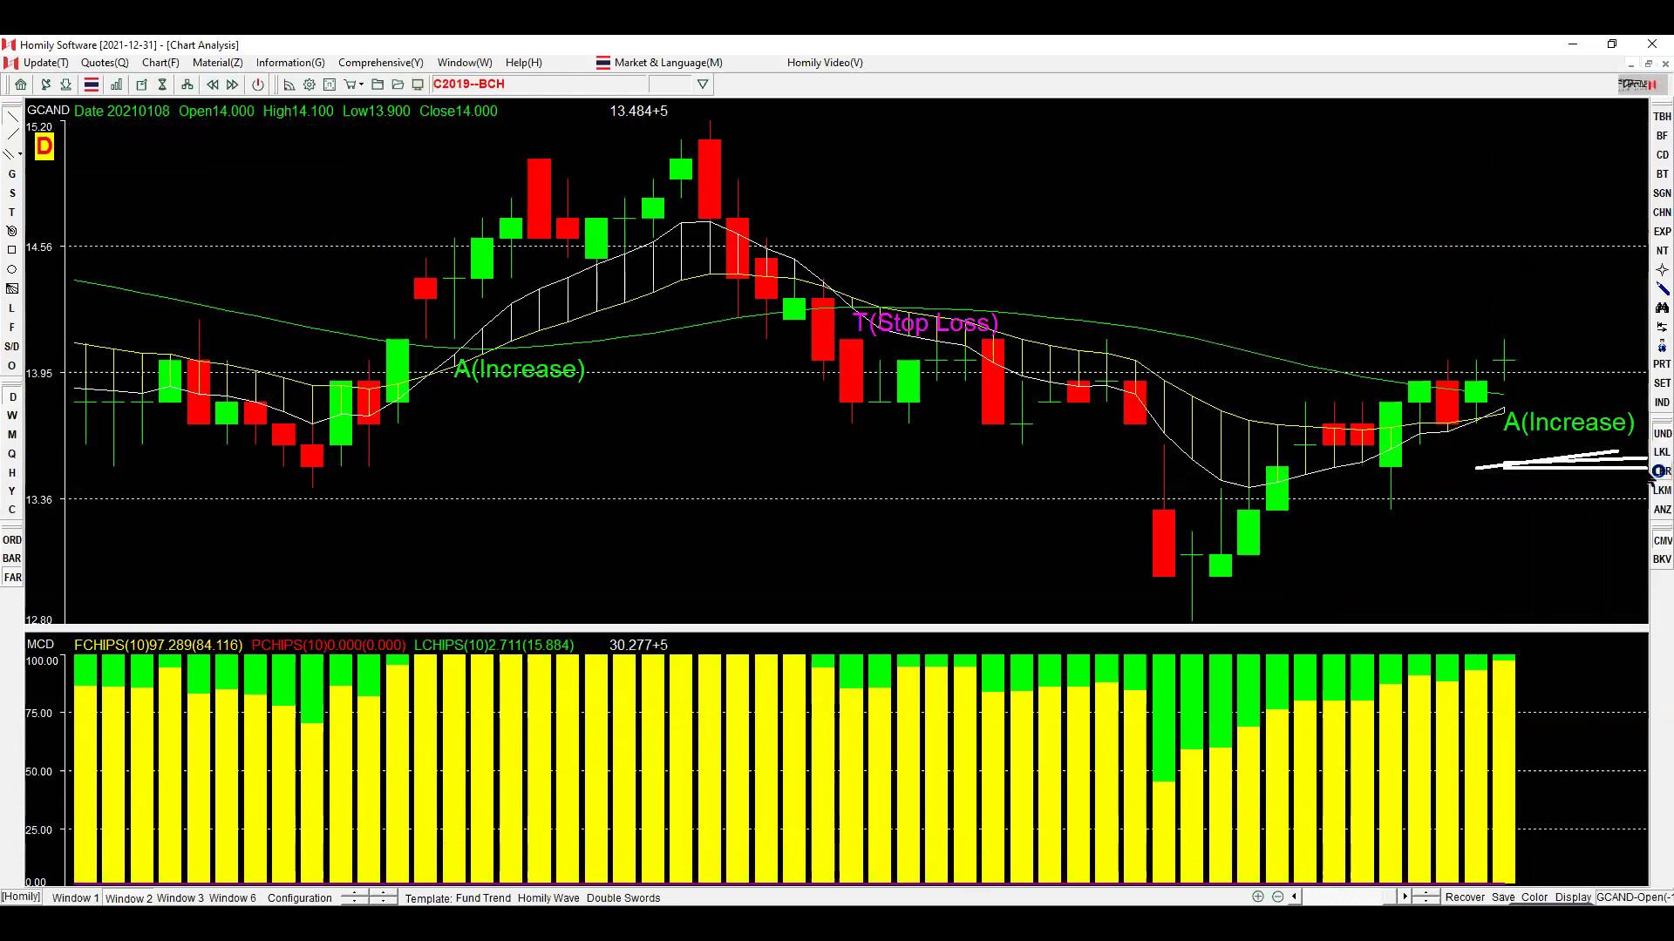
key(Page_Down)
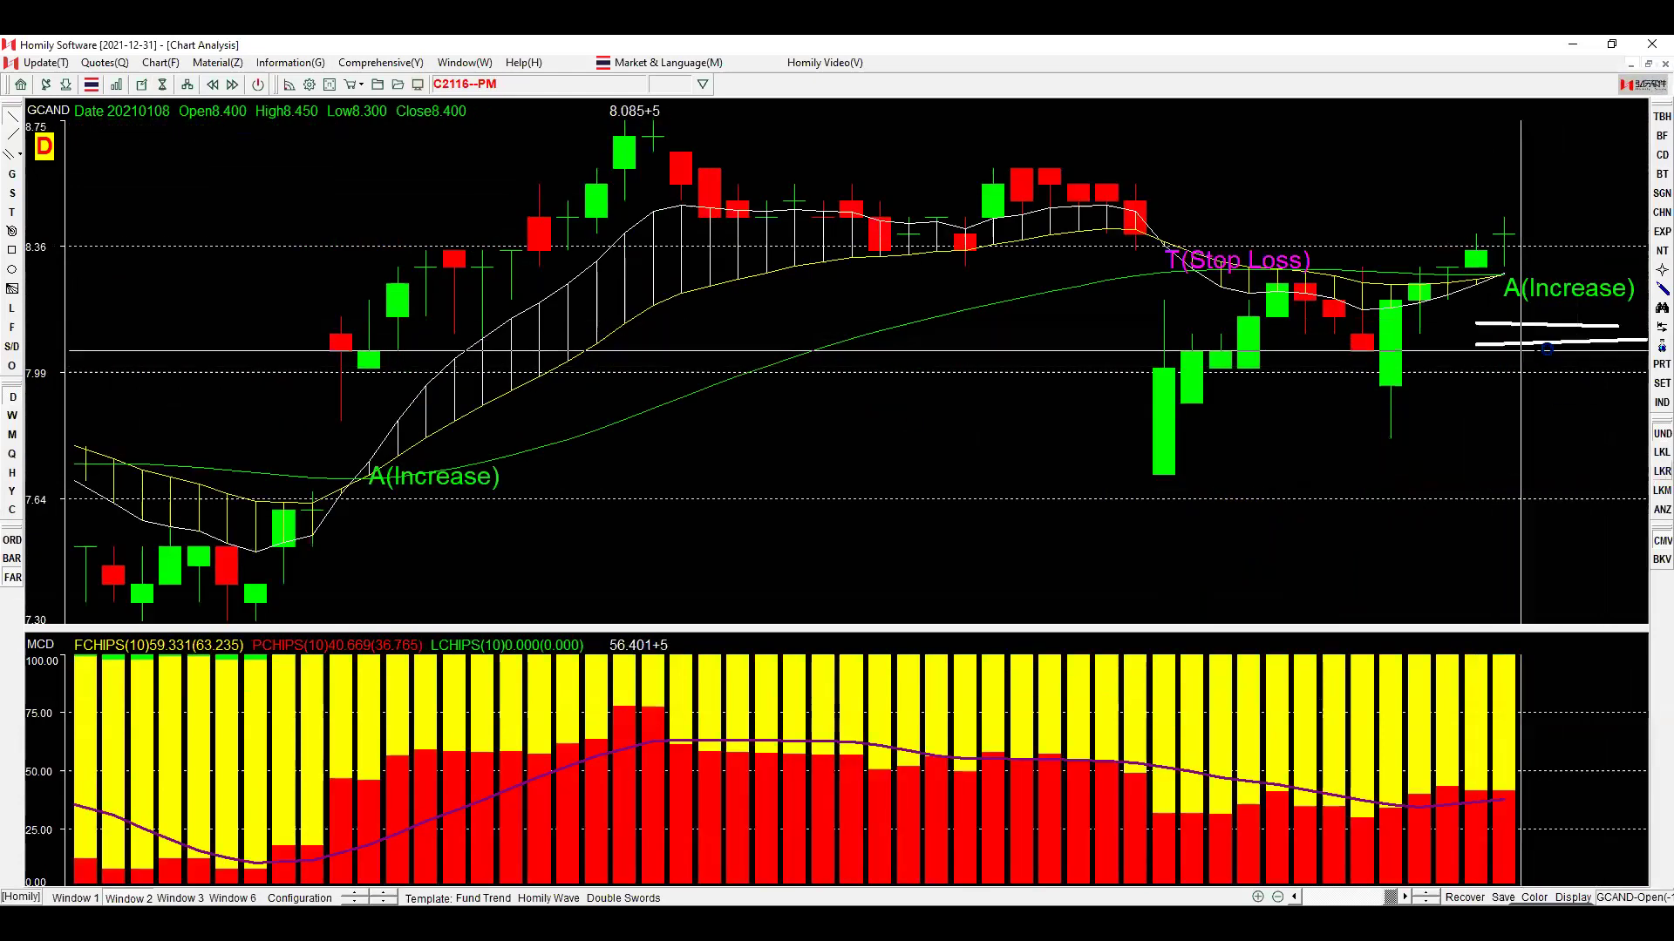
key(Page_Down)
key(Page_Down)
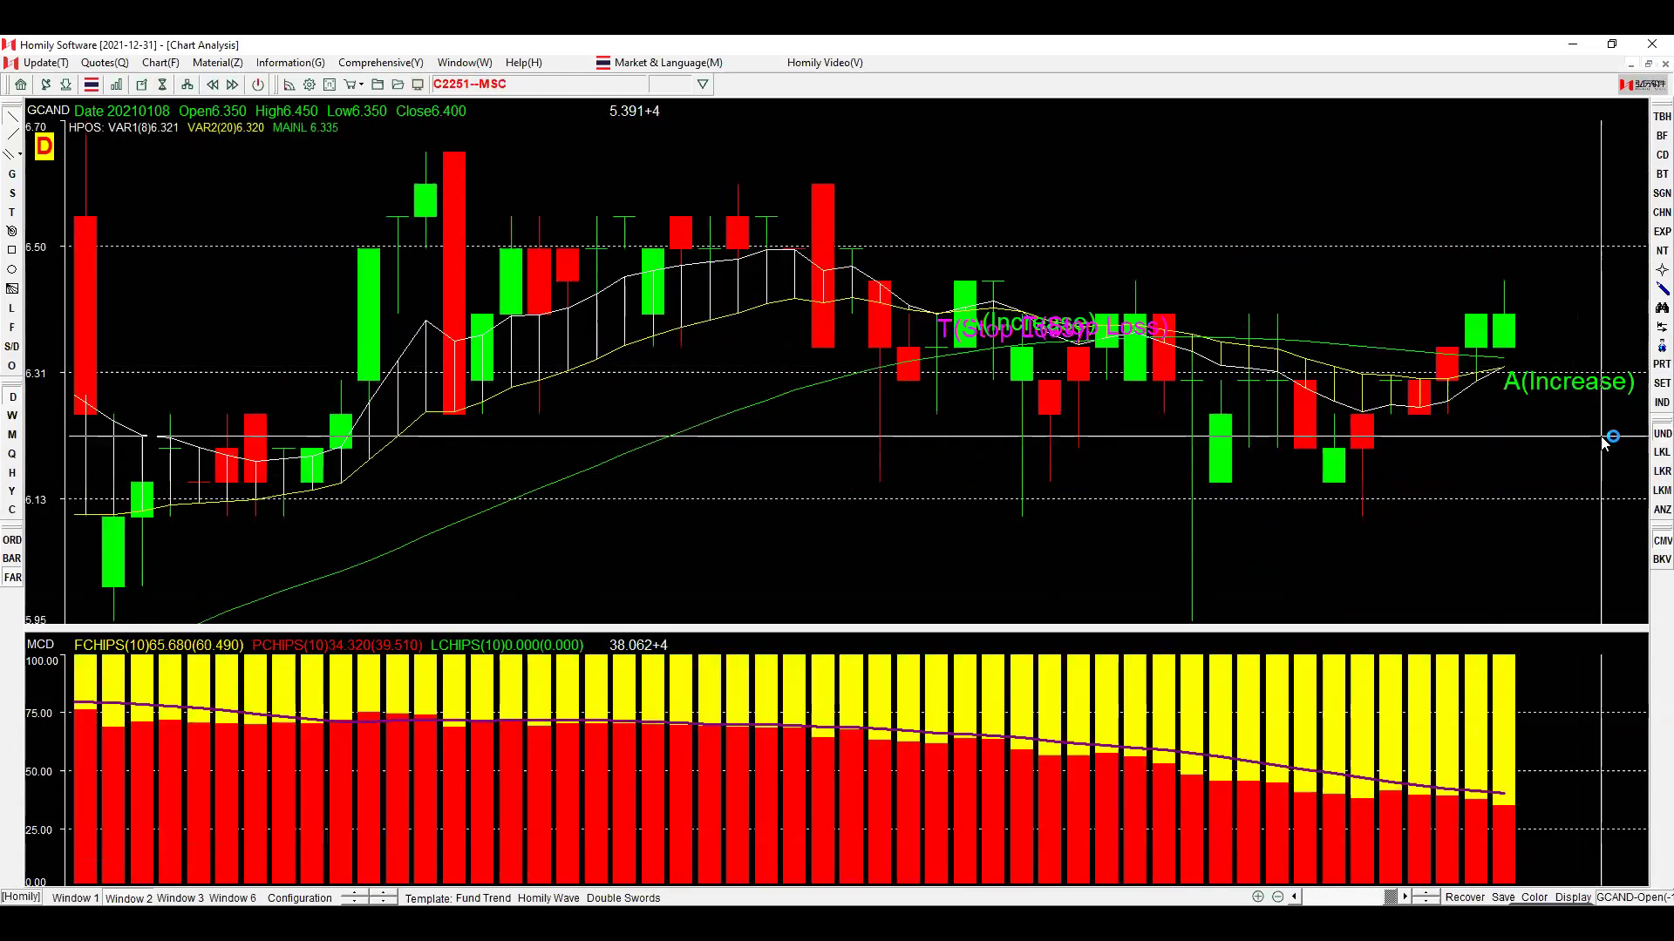
key(Page_Down)
click(1384, 337)
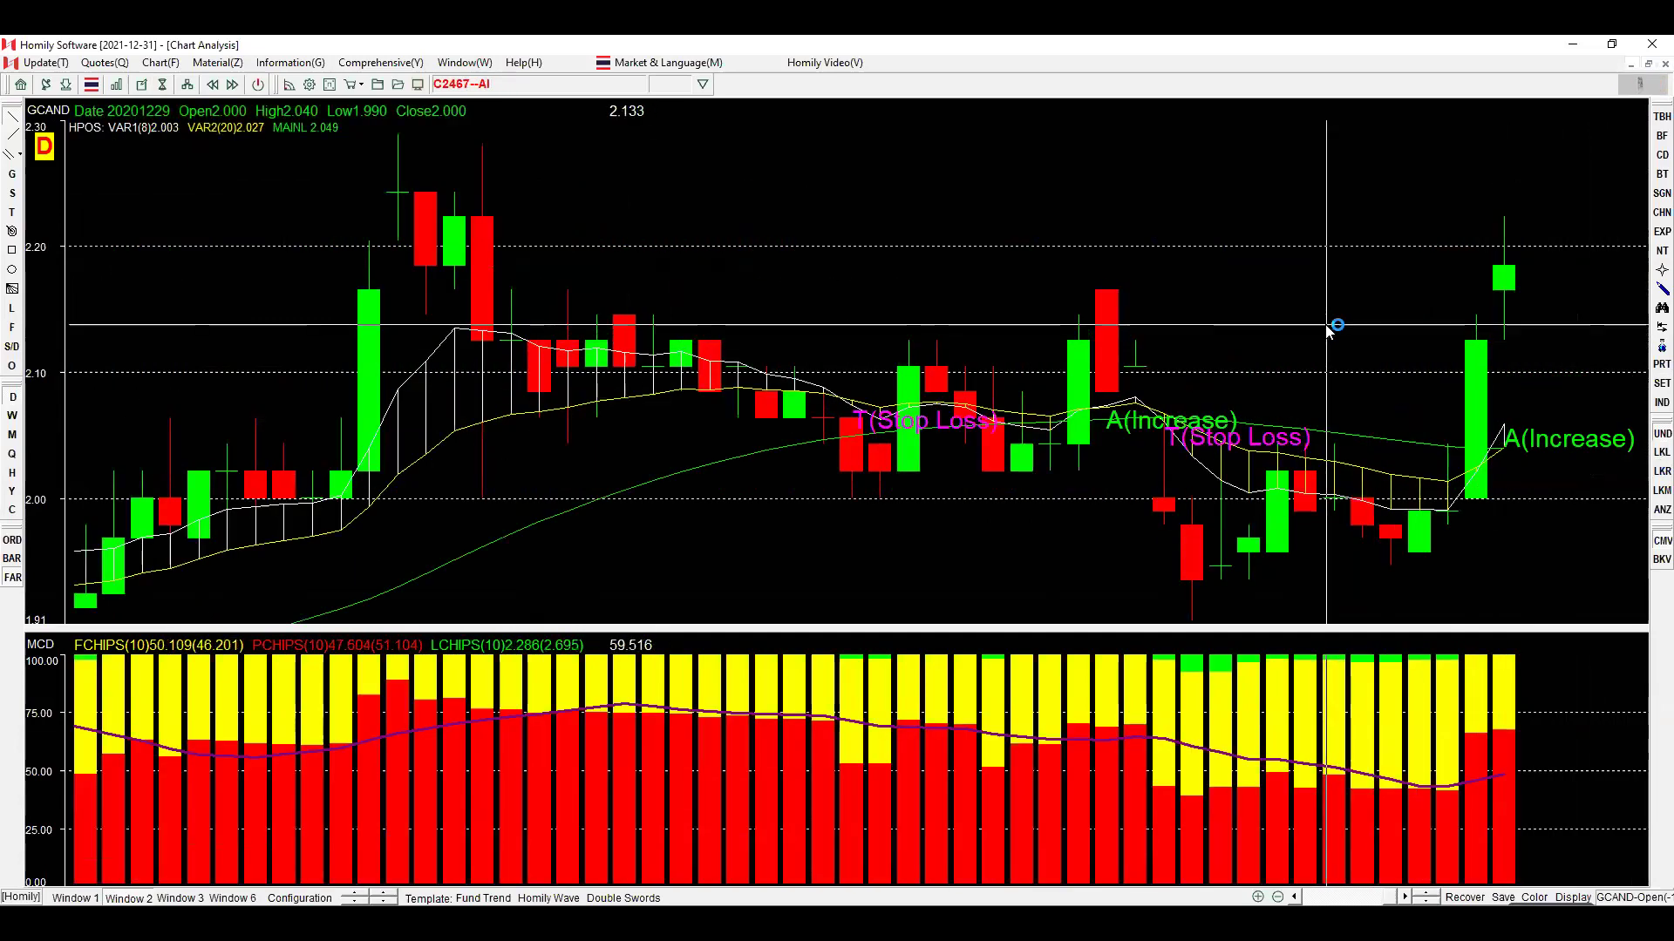